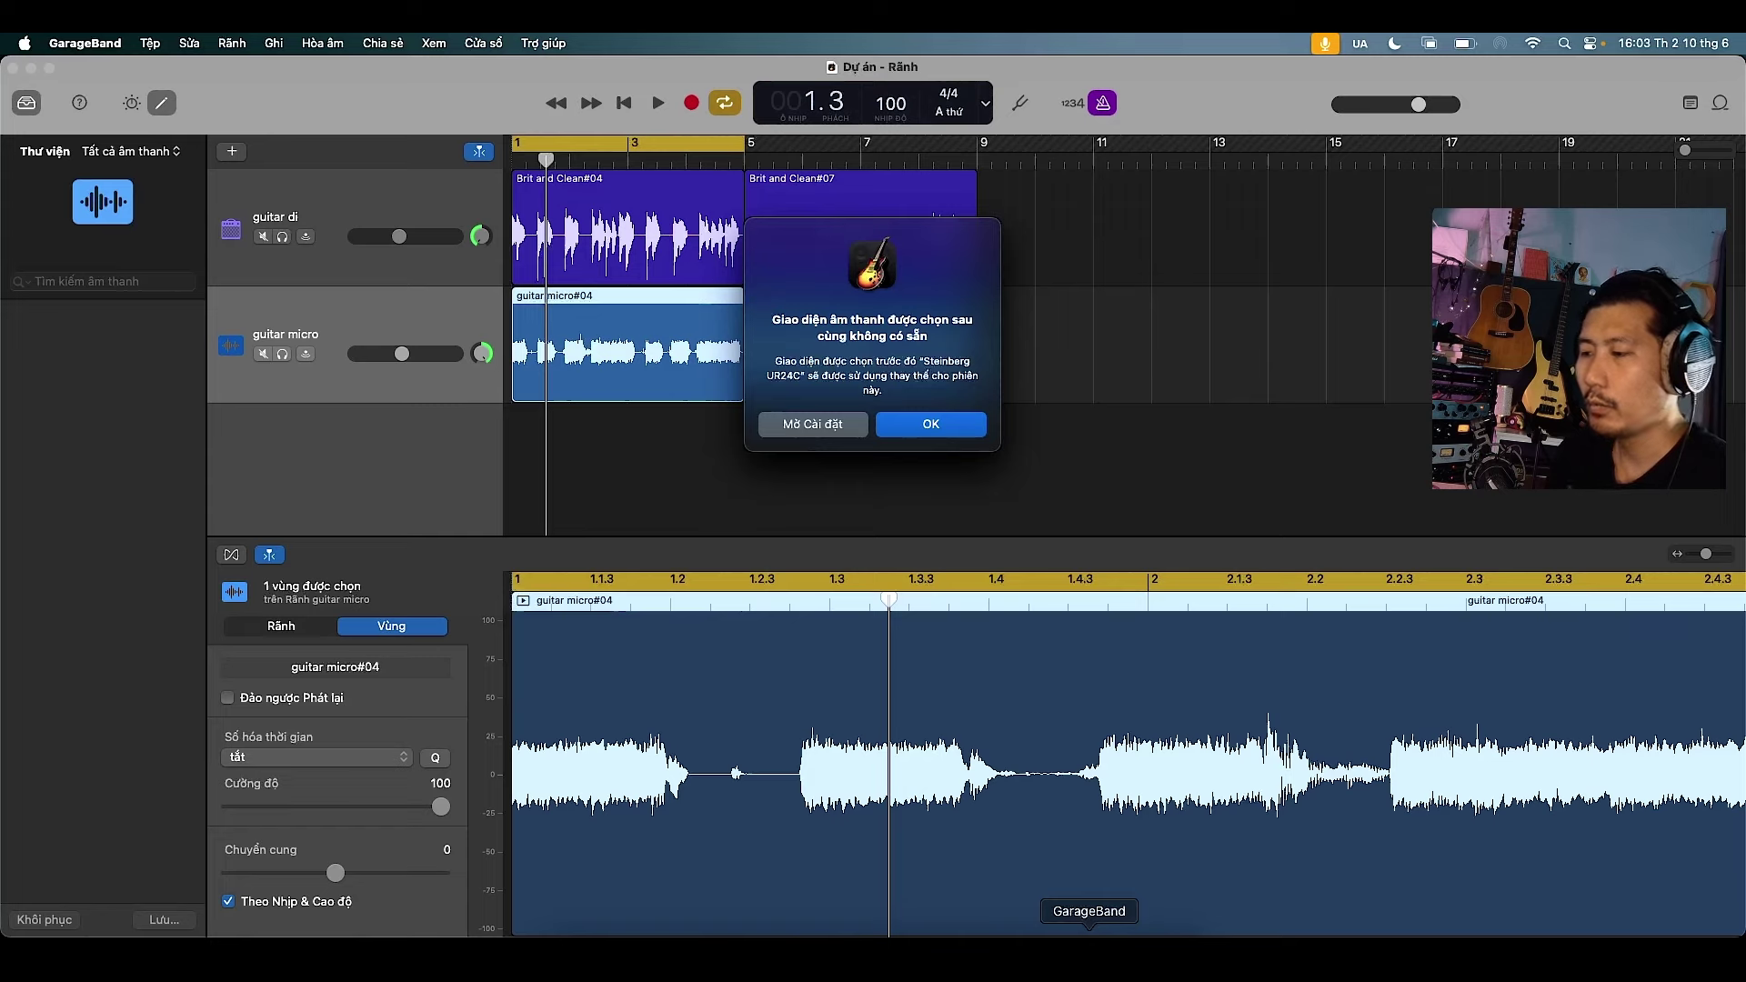
# Dismiss the audio interface notice, close the open project, and view the project templates before returning to the new-project choice
pyautogui.click(931, 424)
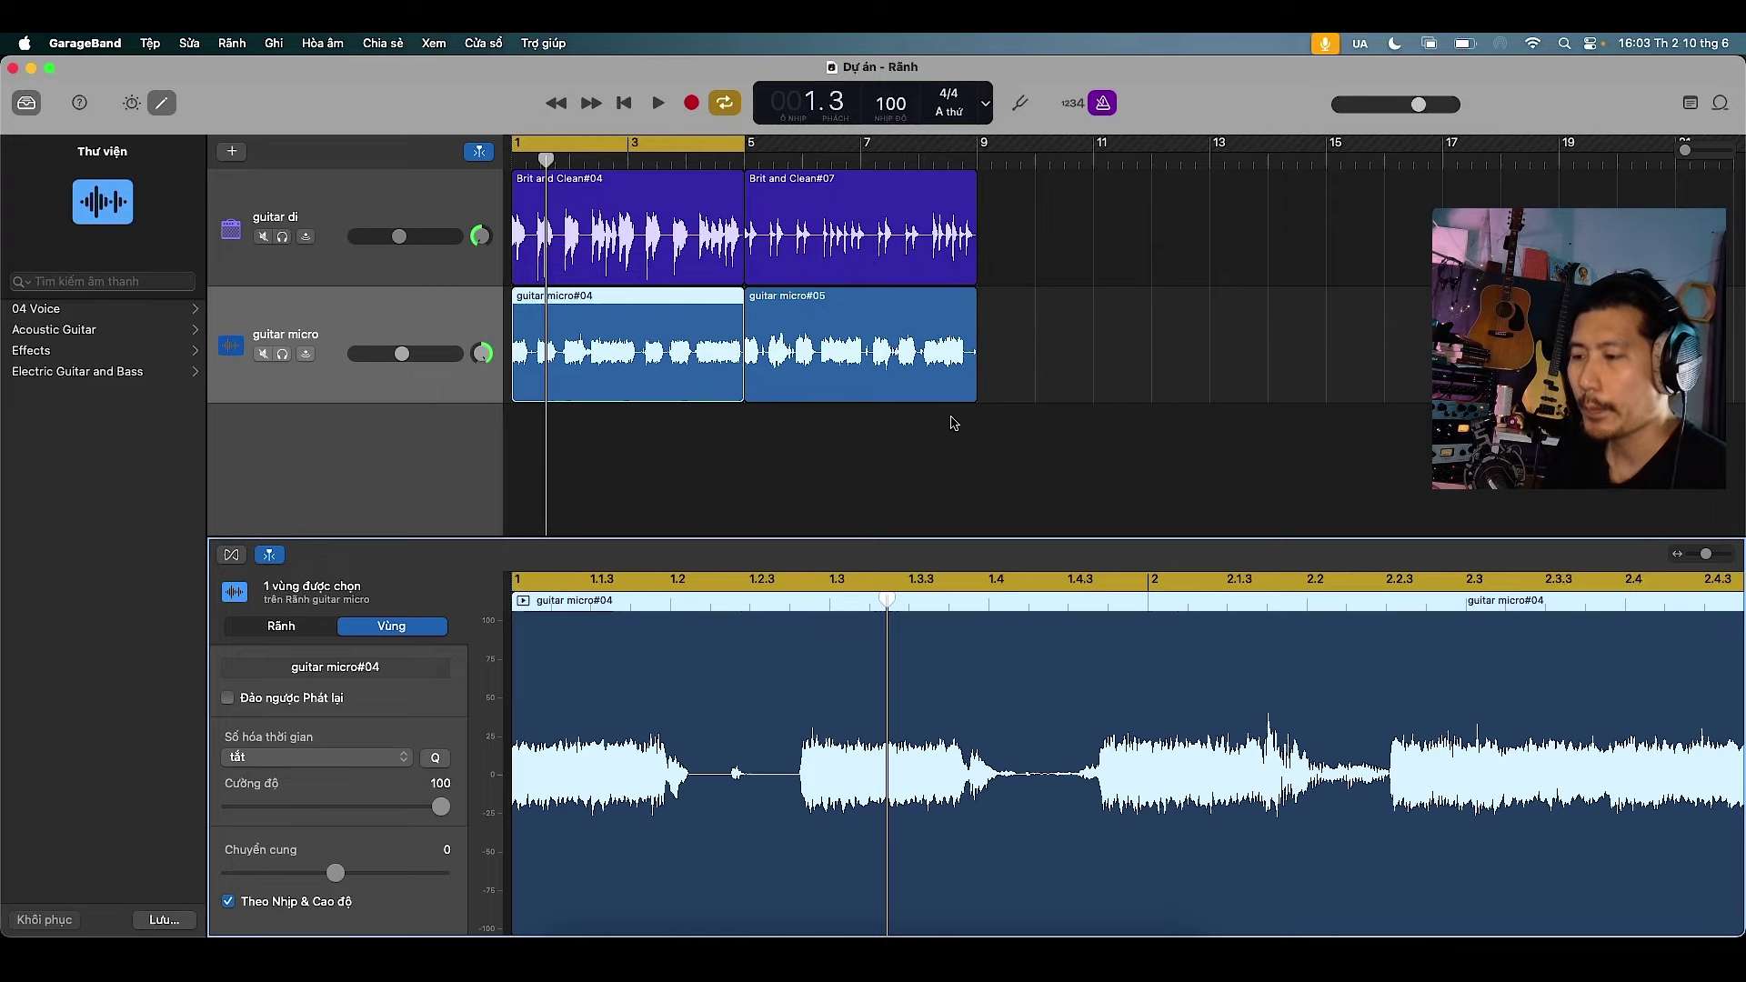
pyautogui.click(12, 69)
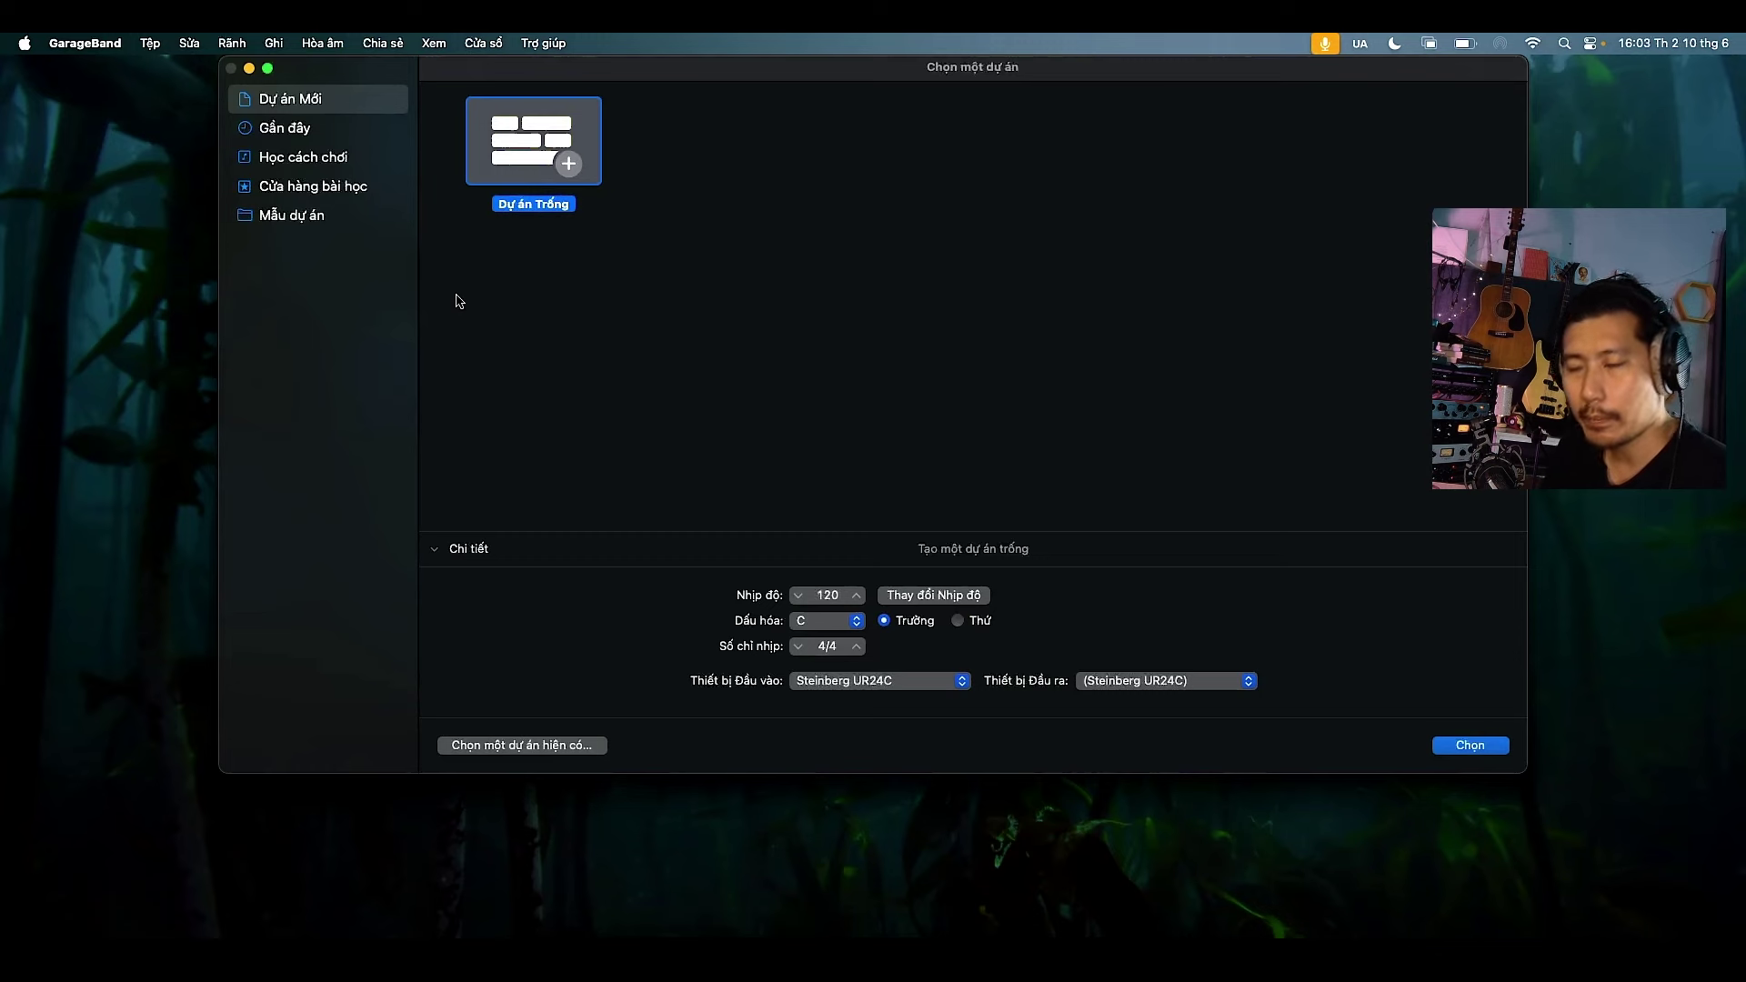
pyautogui.click(320, 223)
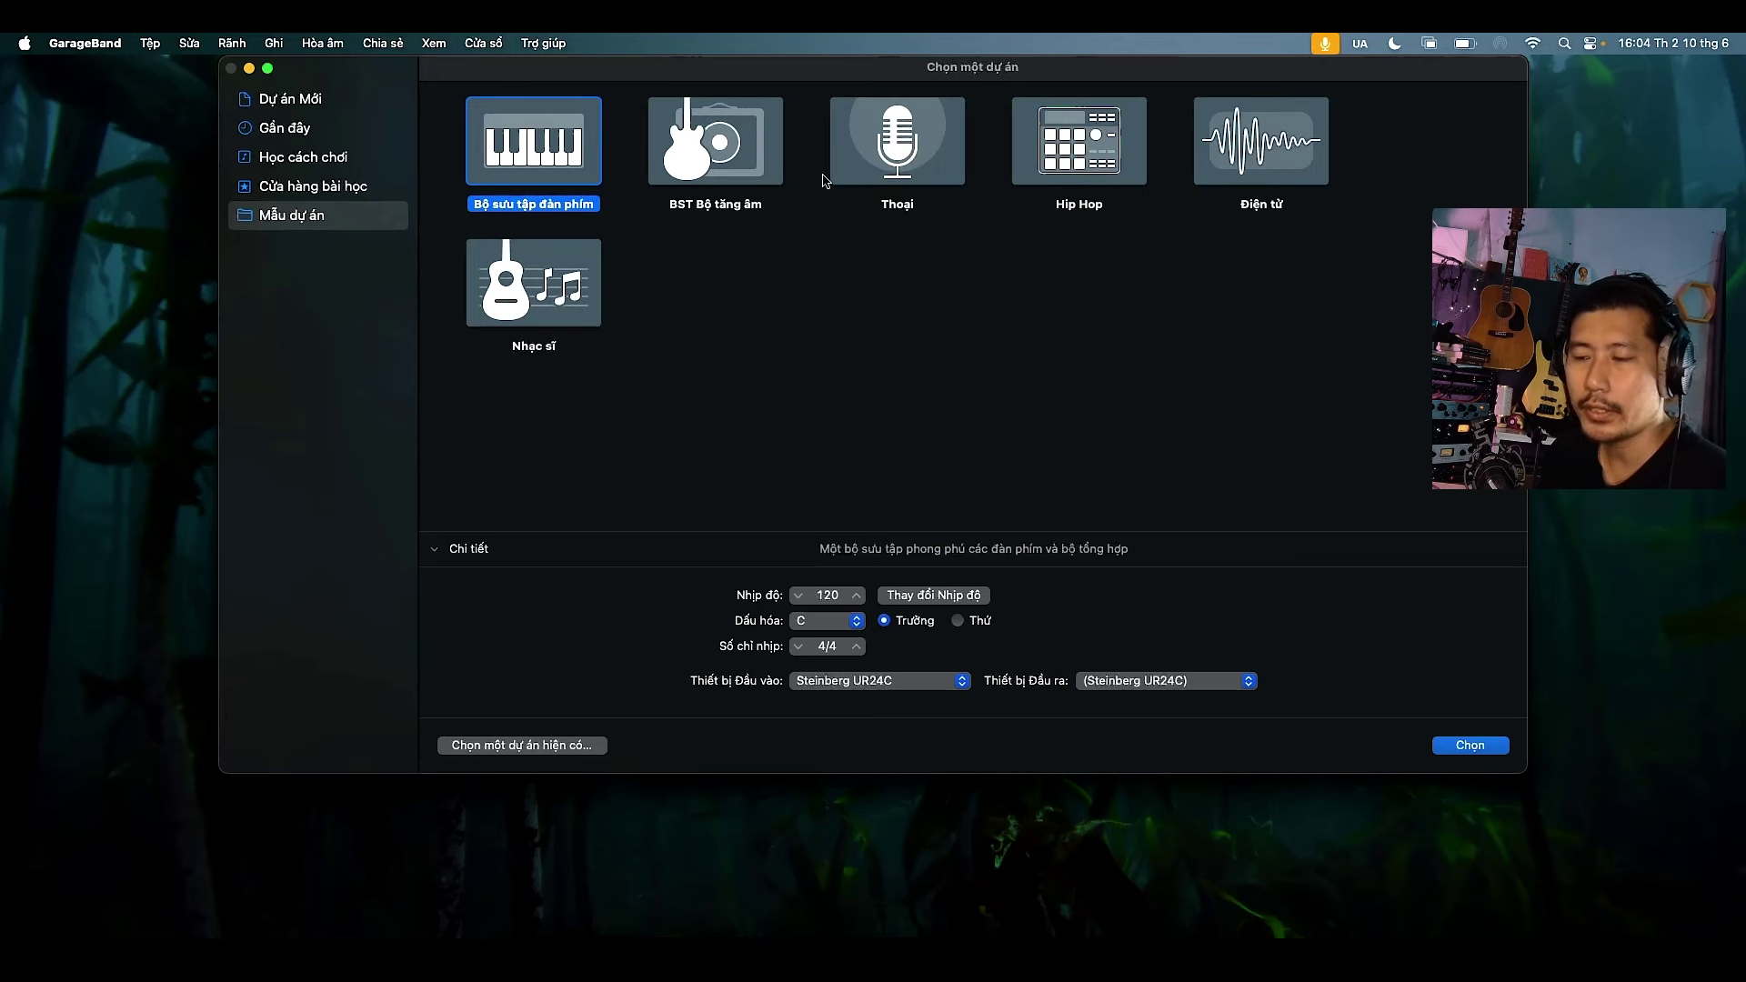
pyautogui.click(320, 96)
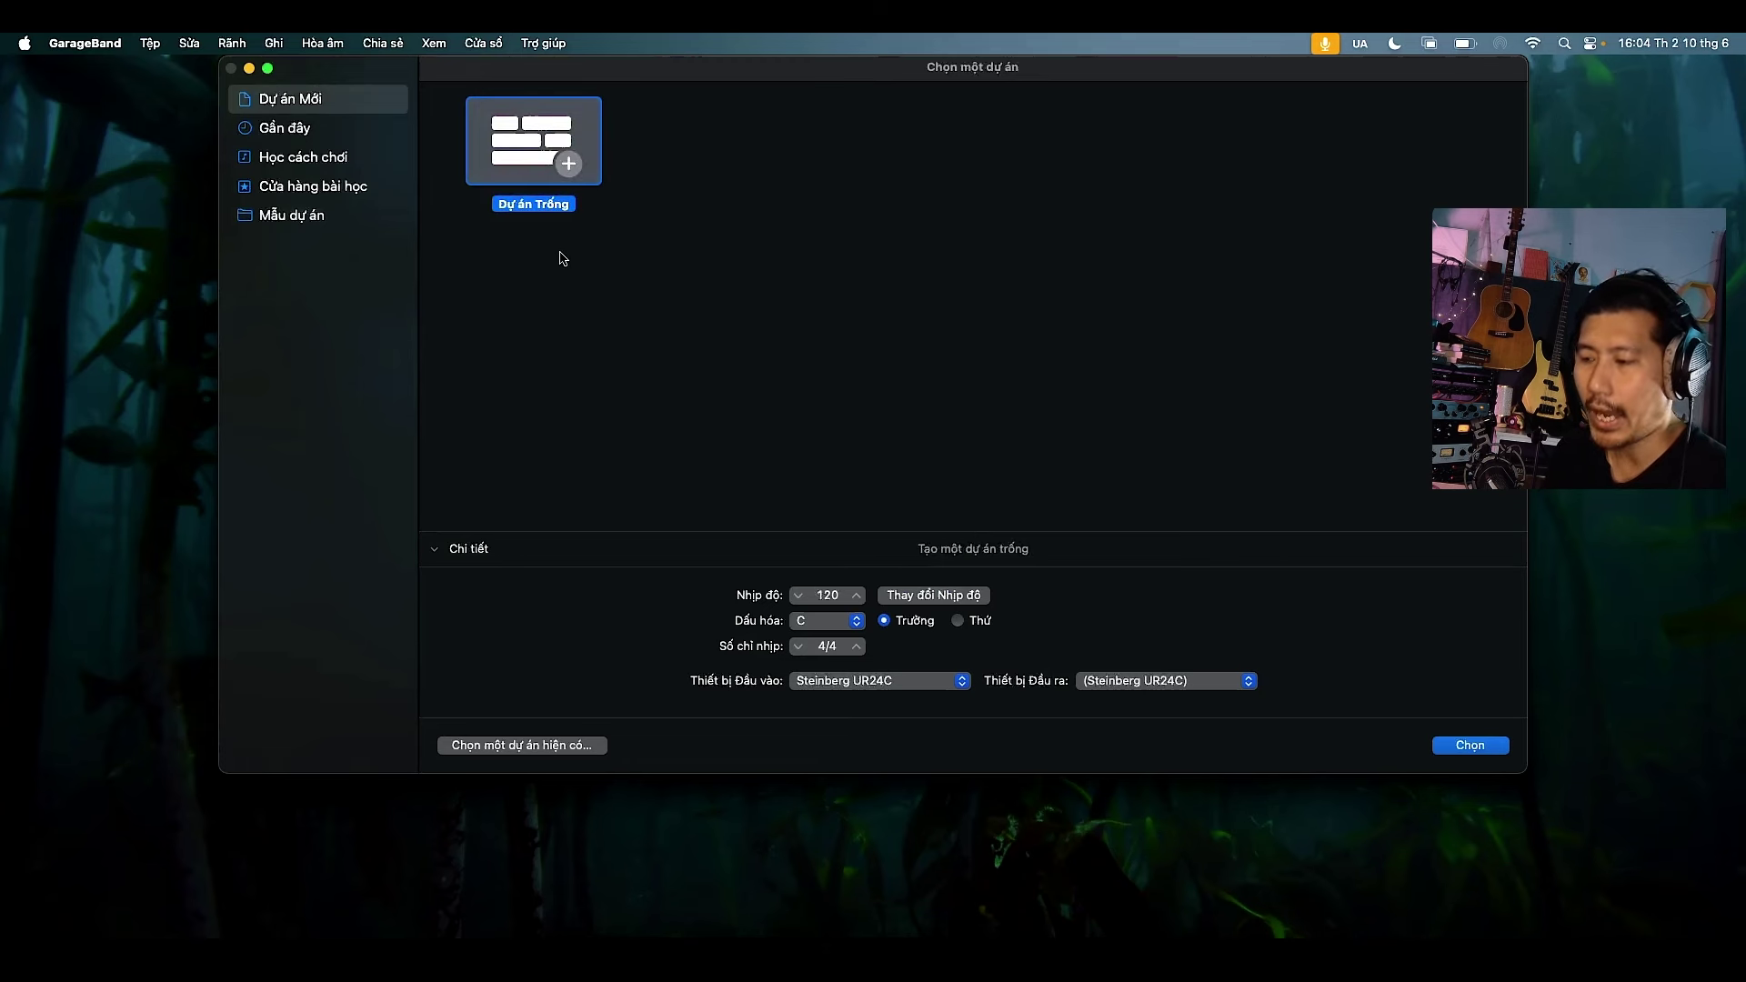
# Create an empty project with a tempo of 100 and the key of A minor
pyautogui.click(840, 596)
pyautogui.write('100')
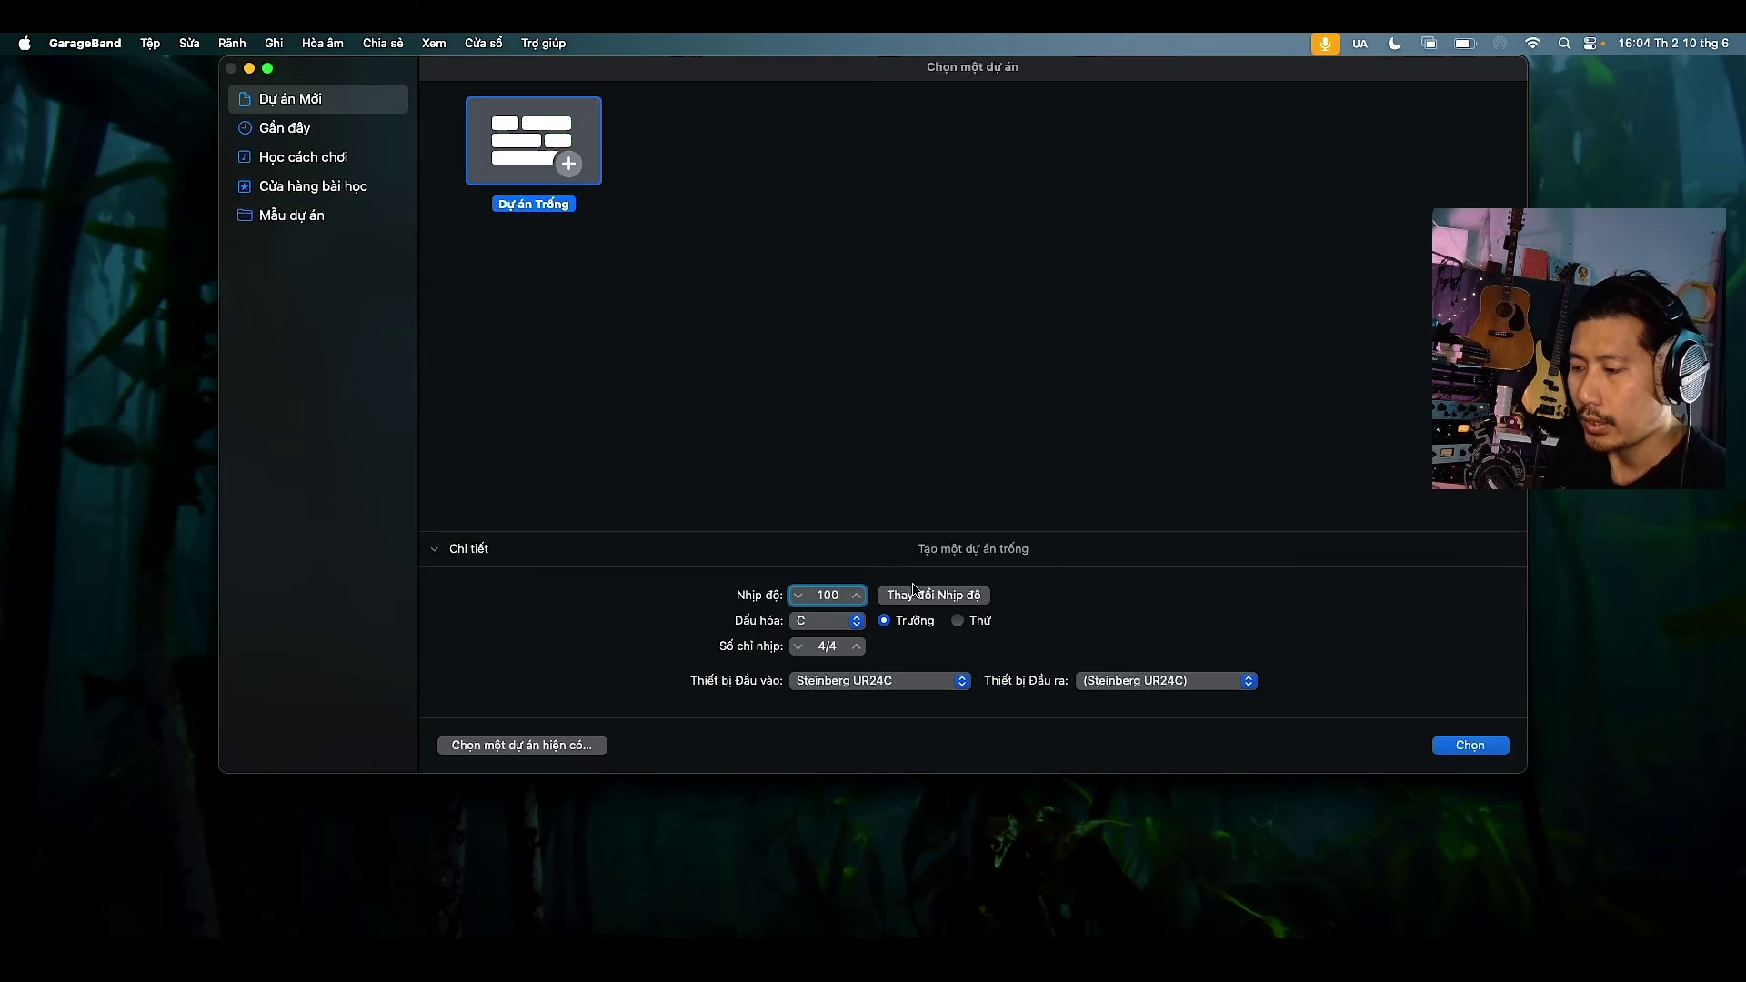
pyautogui.click(827, 622)
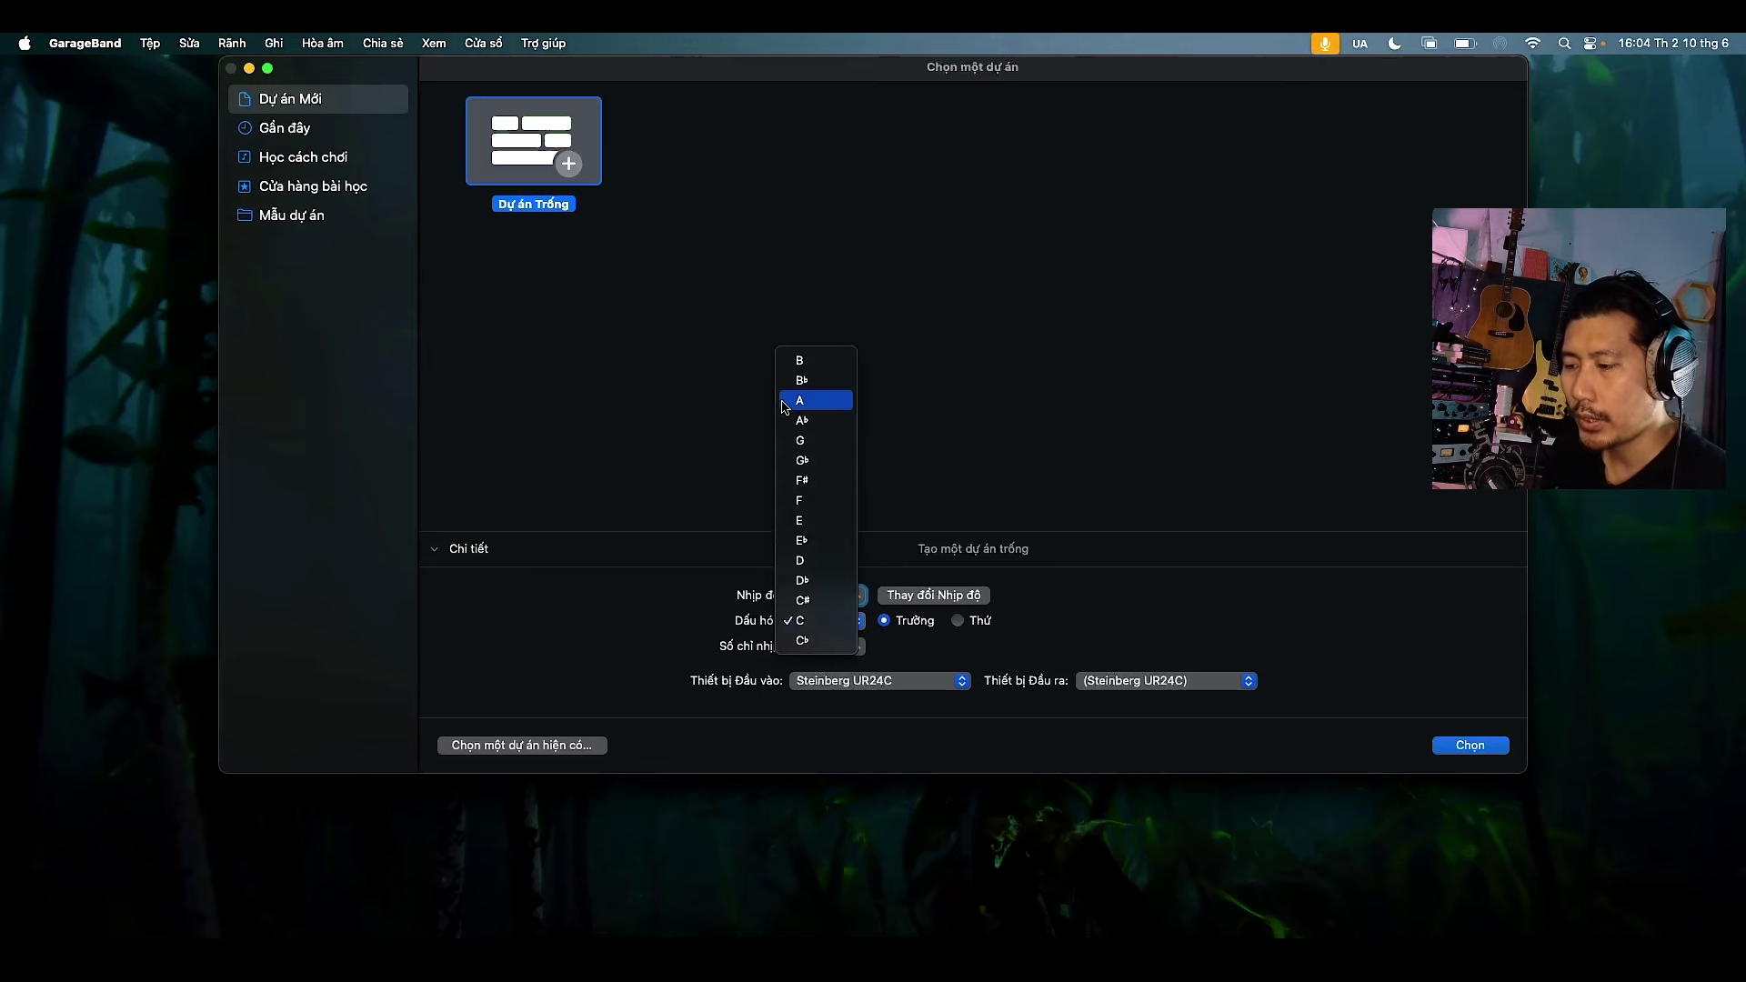
pyautogui.click(784, 402)
pyautogui.click(957, 621)
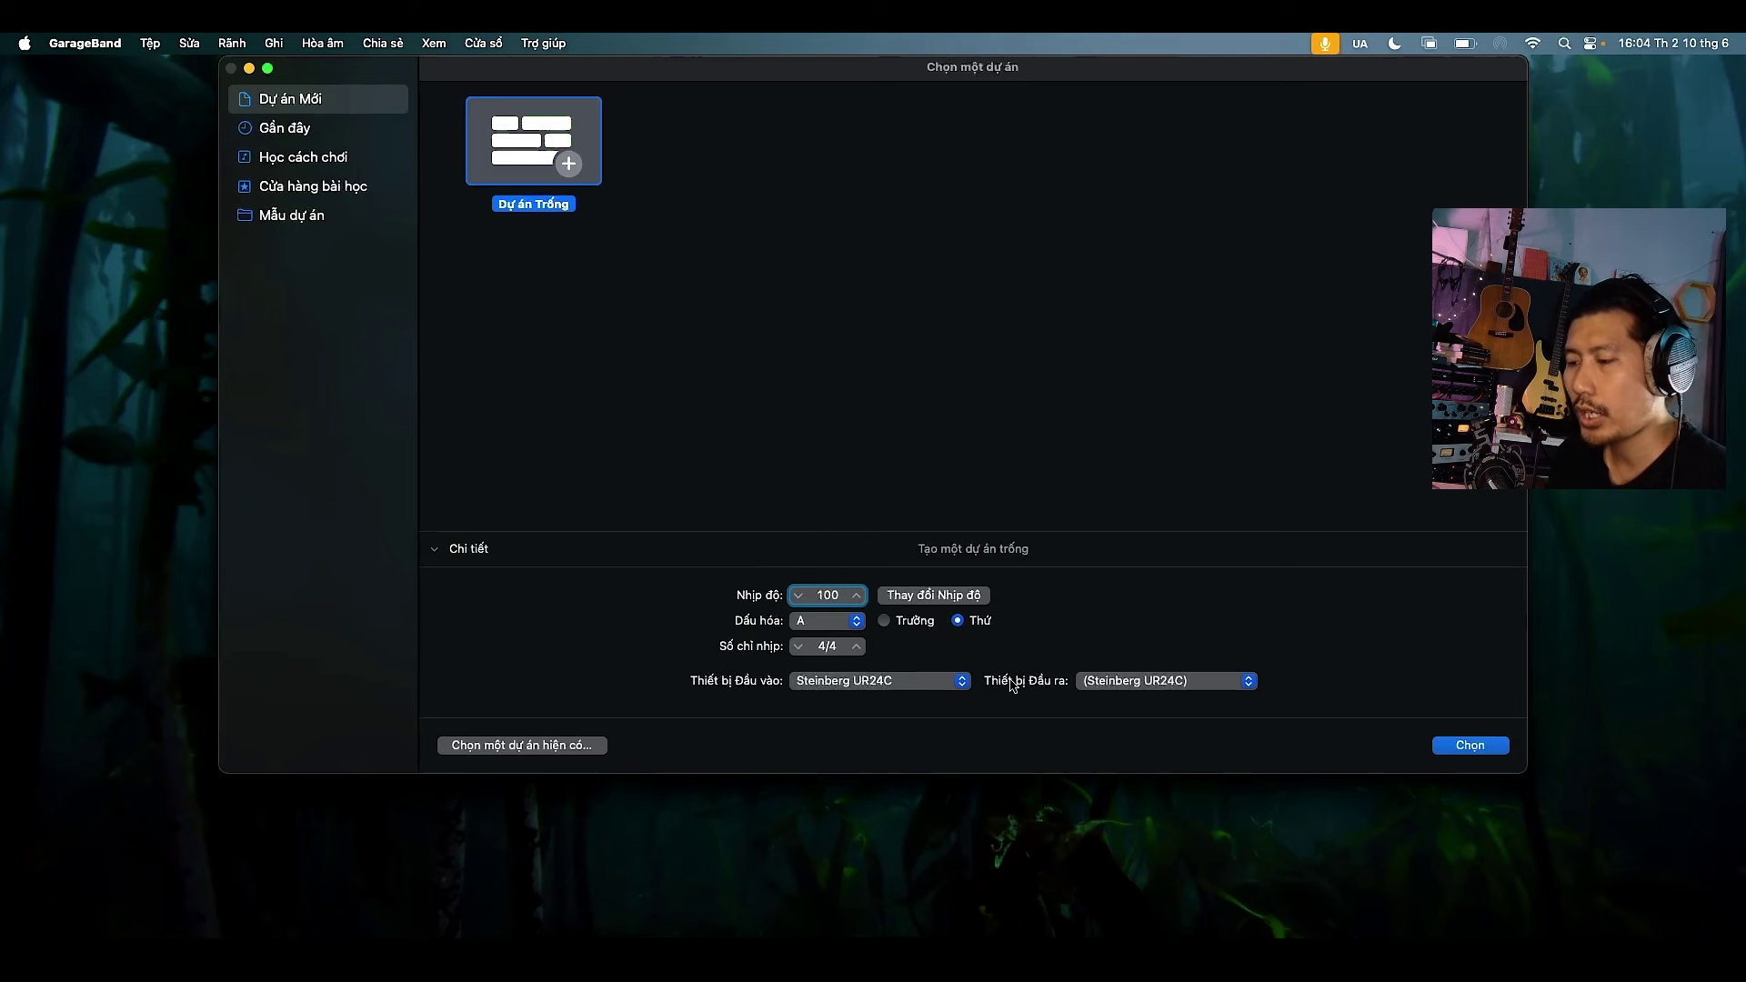
pyautogui.click(1470, 748)
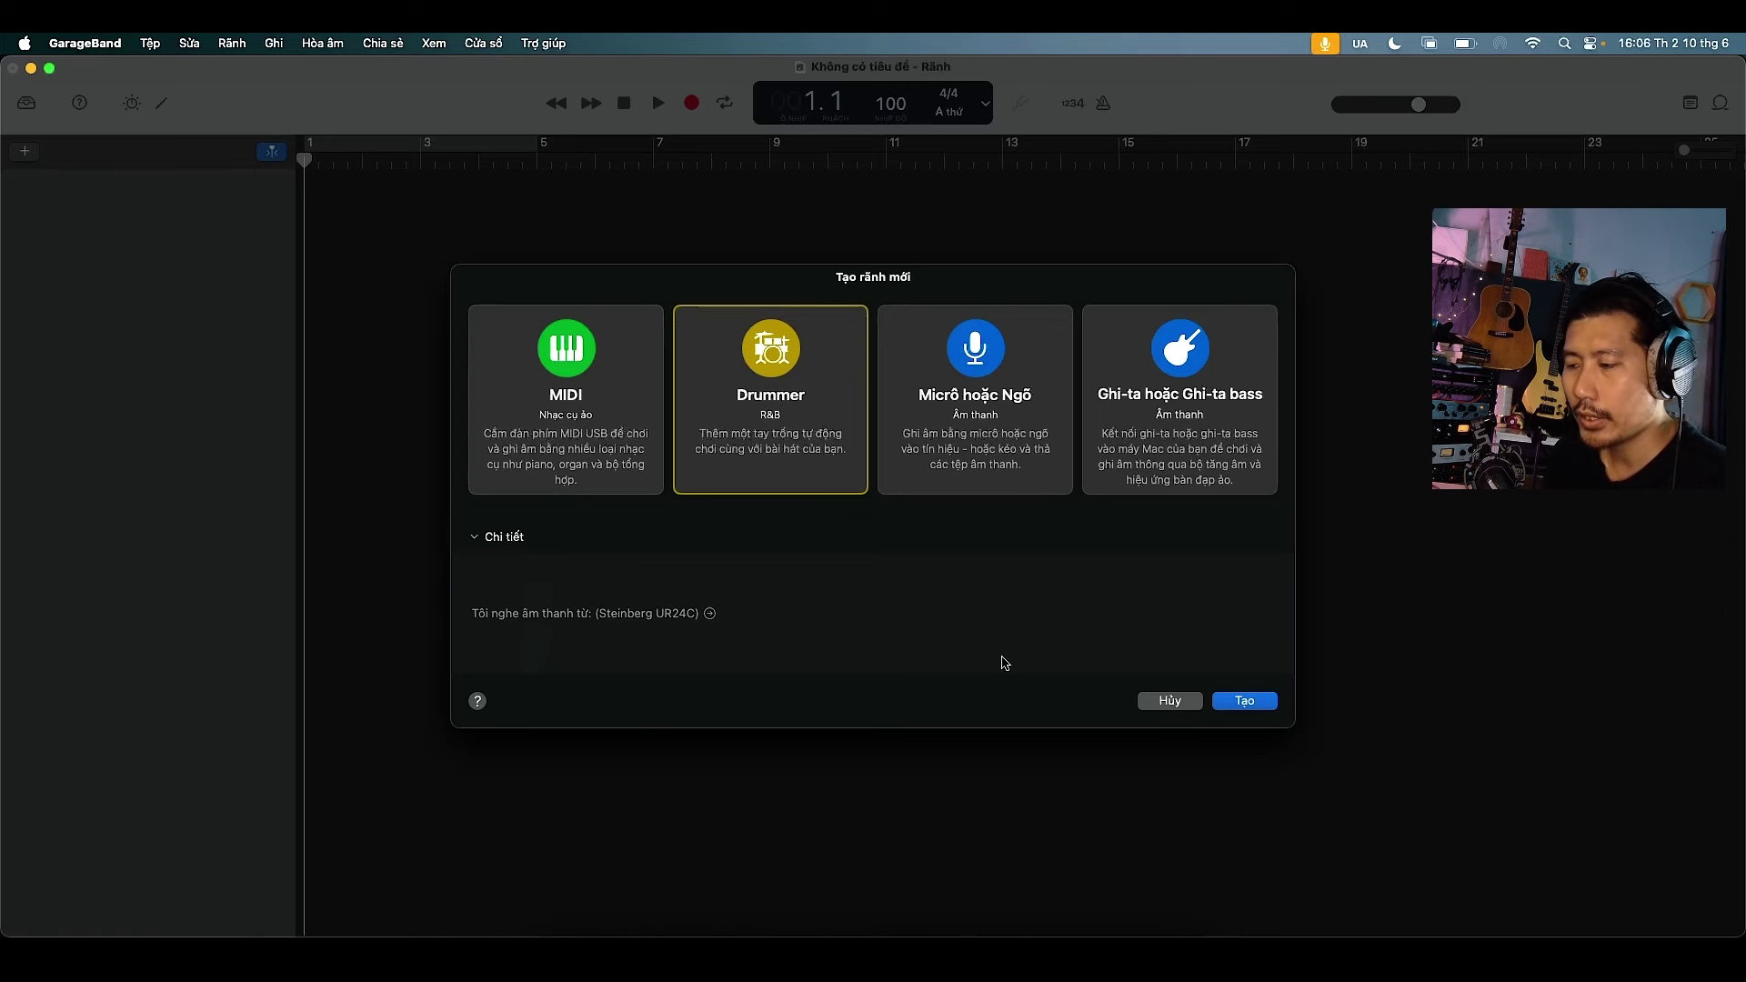
# Add a Drummer track and look over the R&B drummers in the library
pyautogui.click(1247, 704)
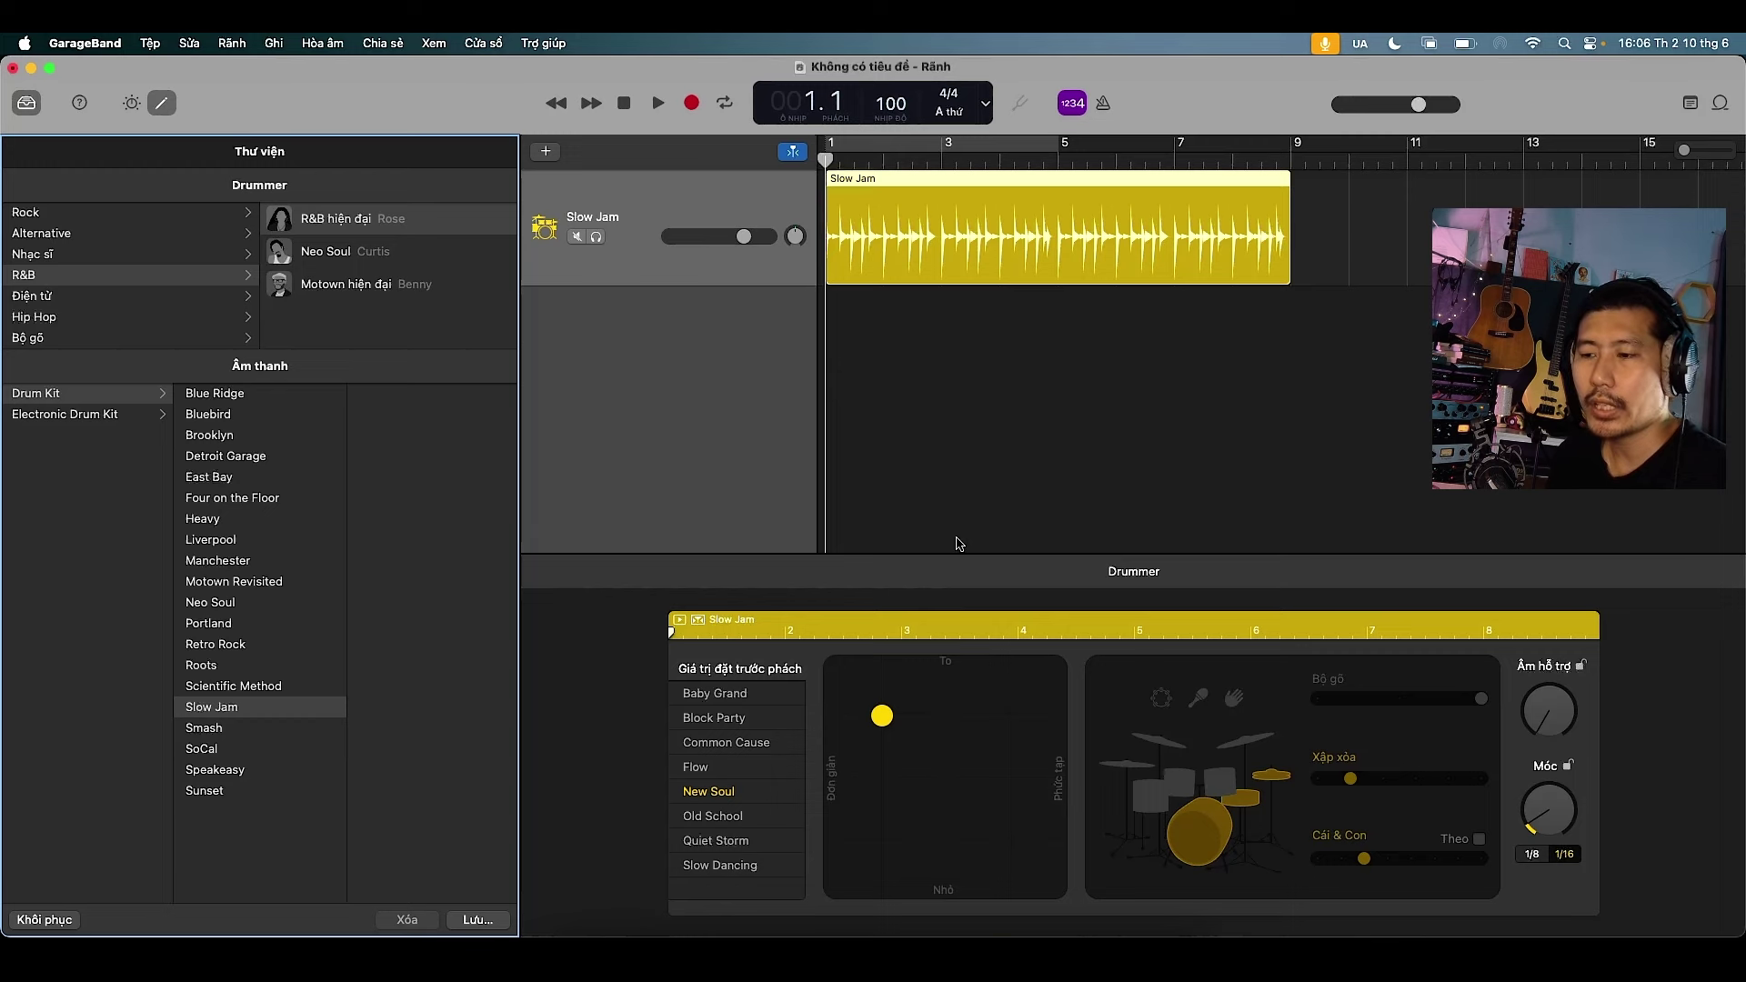
pyautogui.click(71, 264)
pyautogui.click(56, 282)
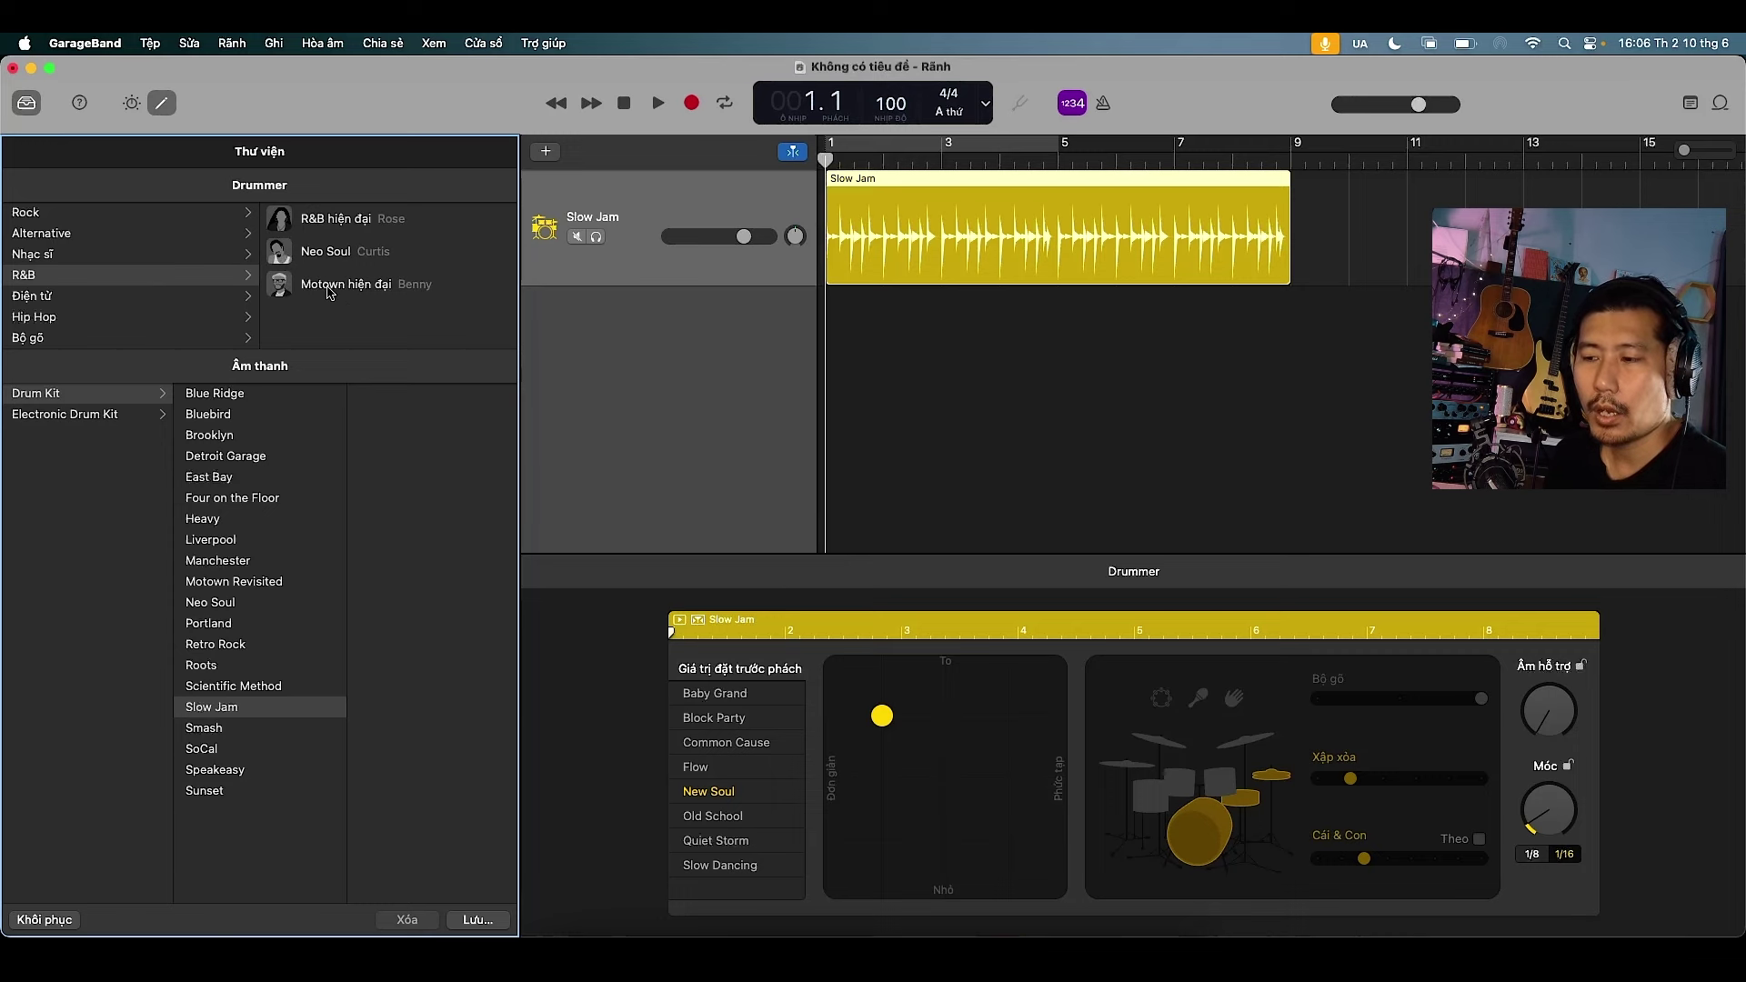
pyautogui.moveTo(334, 294)
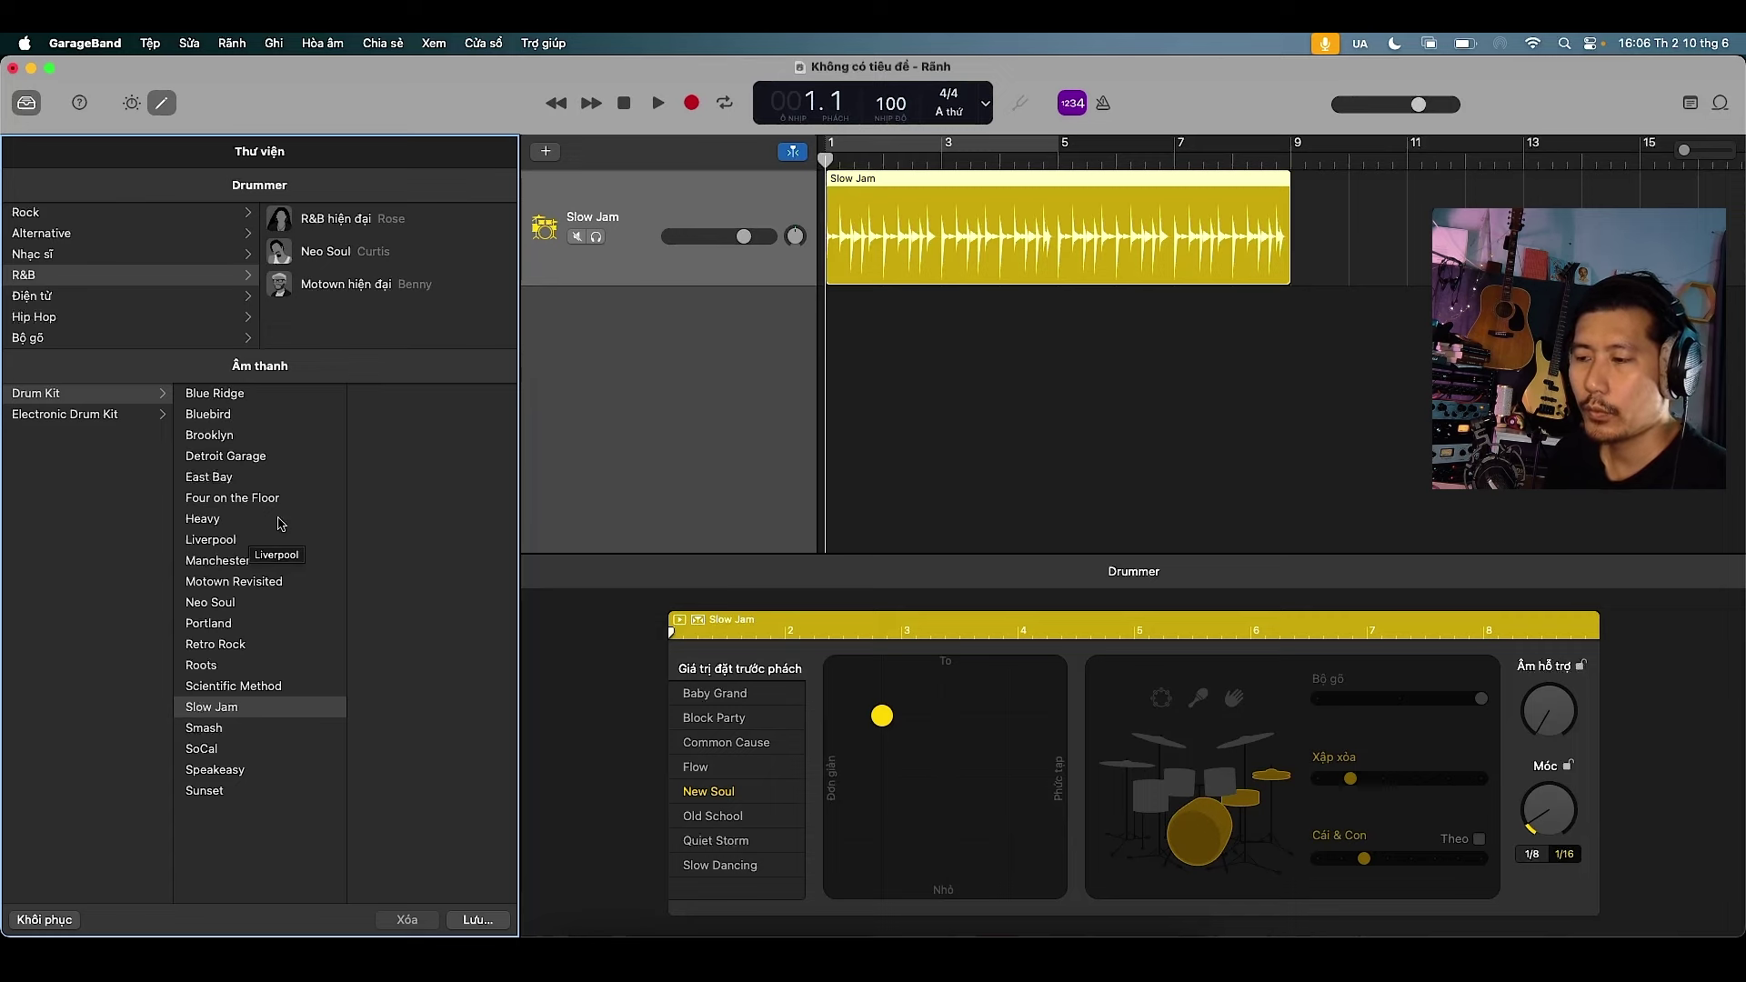
# Hide and show the sound library repeatedly, leaving it displayed
pyautogui.click(26, 103)
pyautogui.click(26, 103)
pyautogui.click(25, 103)
pyautogui.click(25, 103)
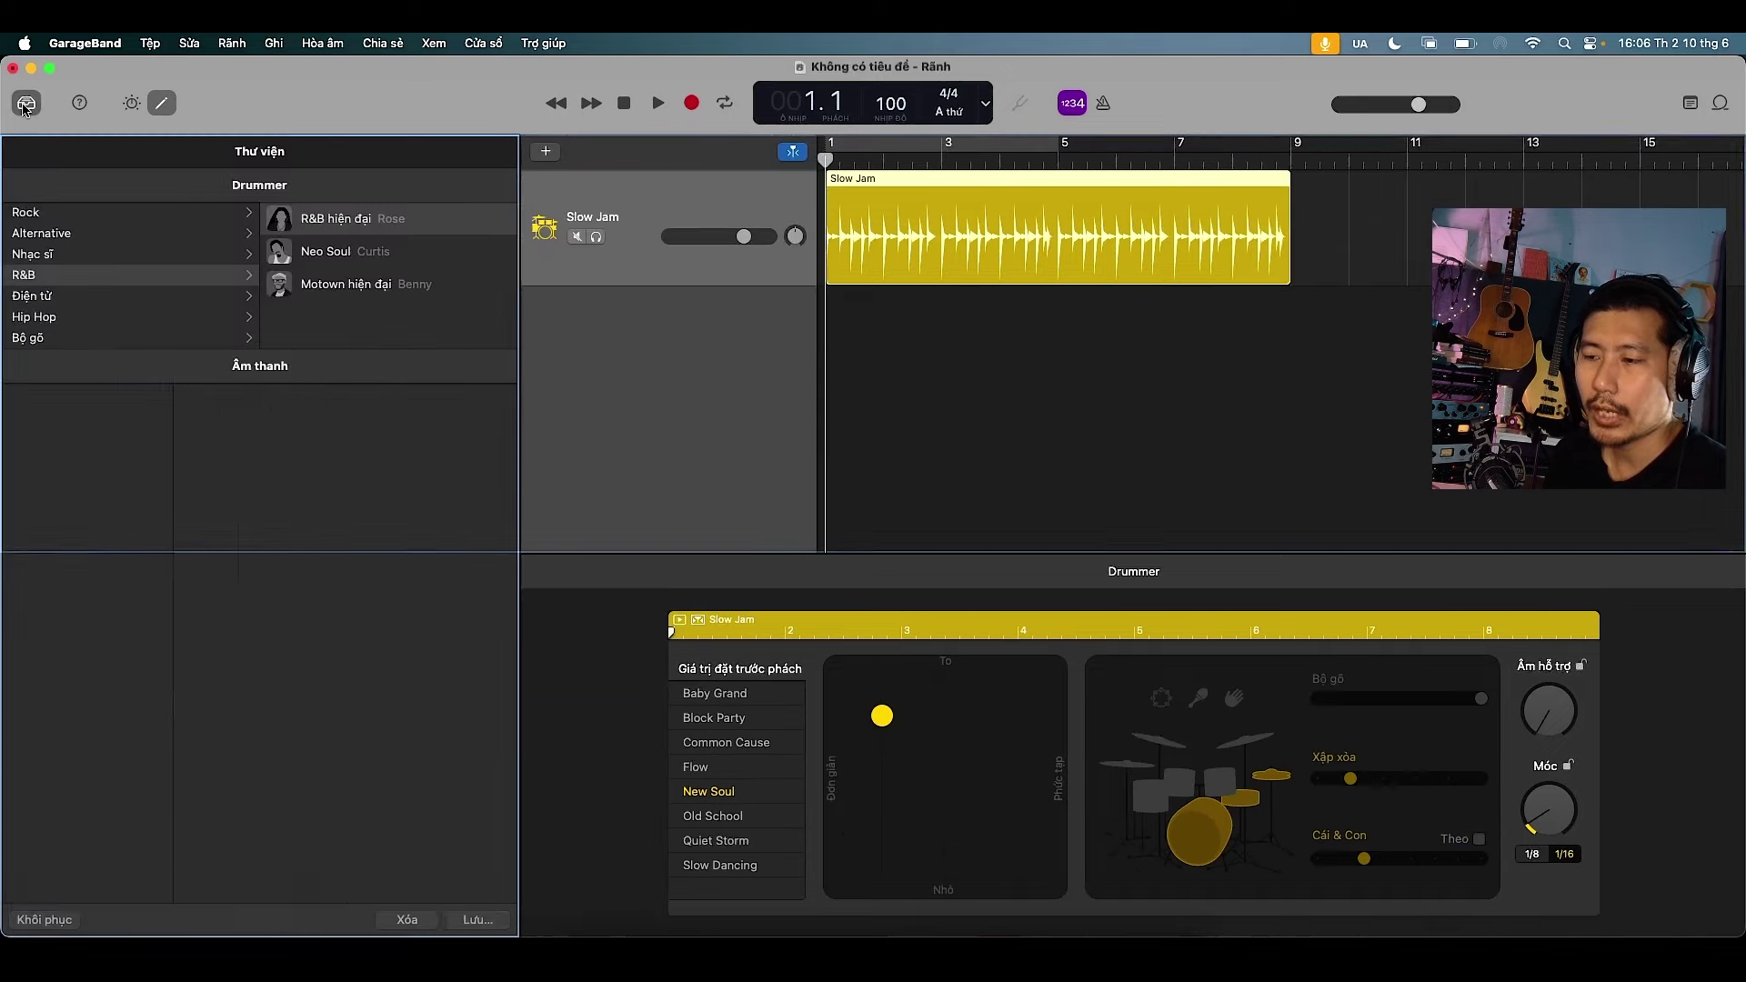
pyautogui.click(25, 103)
pyautogui.click(25, 103)
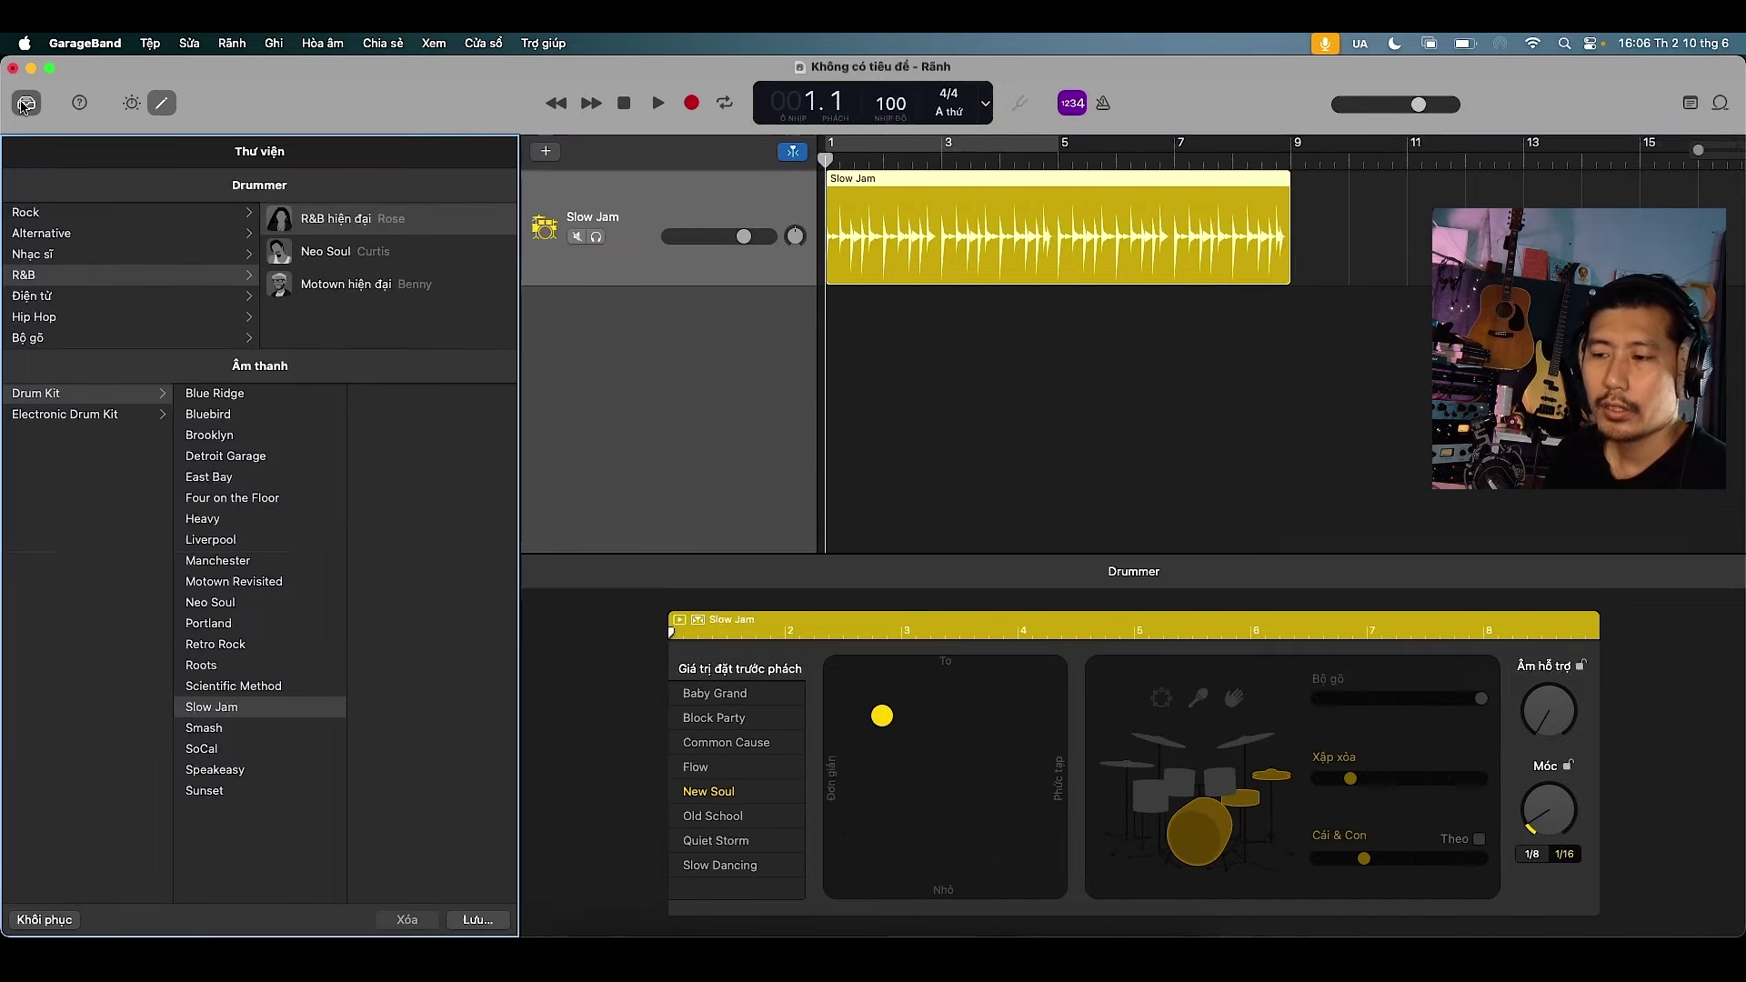
# Play the drum region while auditioning the Retro Rock, Hard Rock and Latin percussion drummers, and stop playback
pyautogui.click(674, 189)
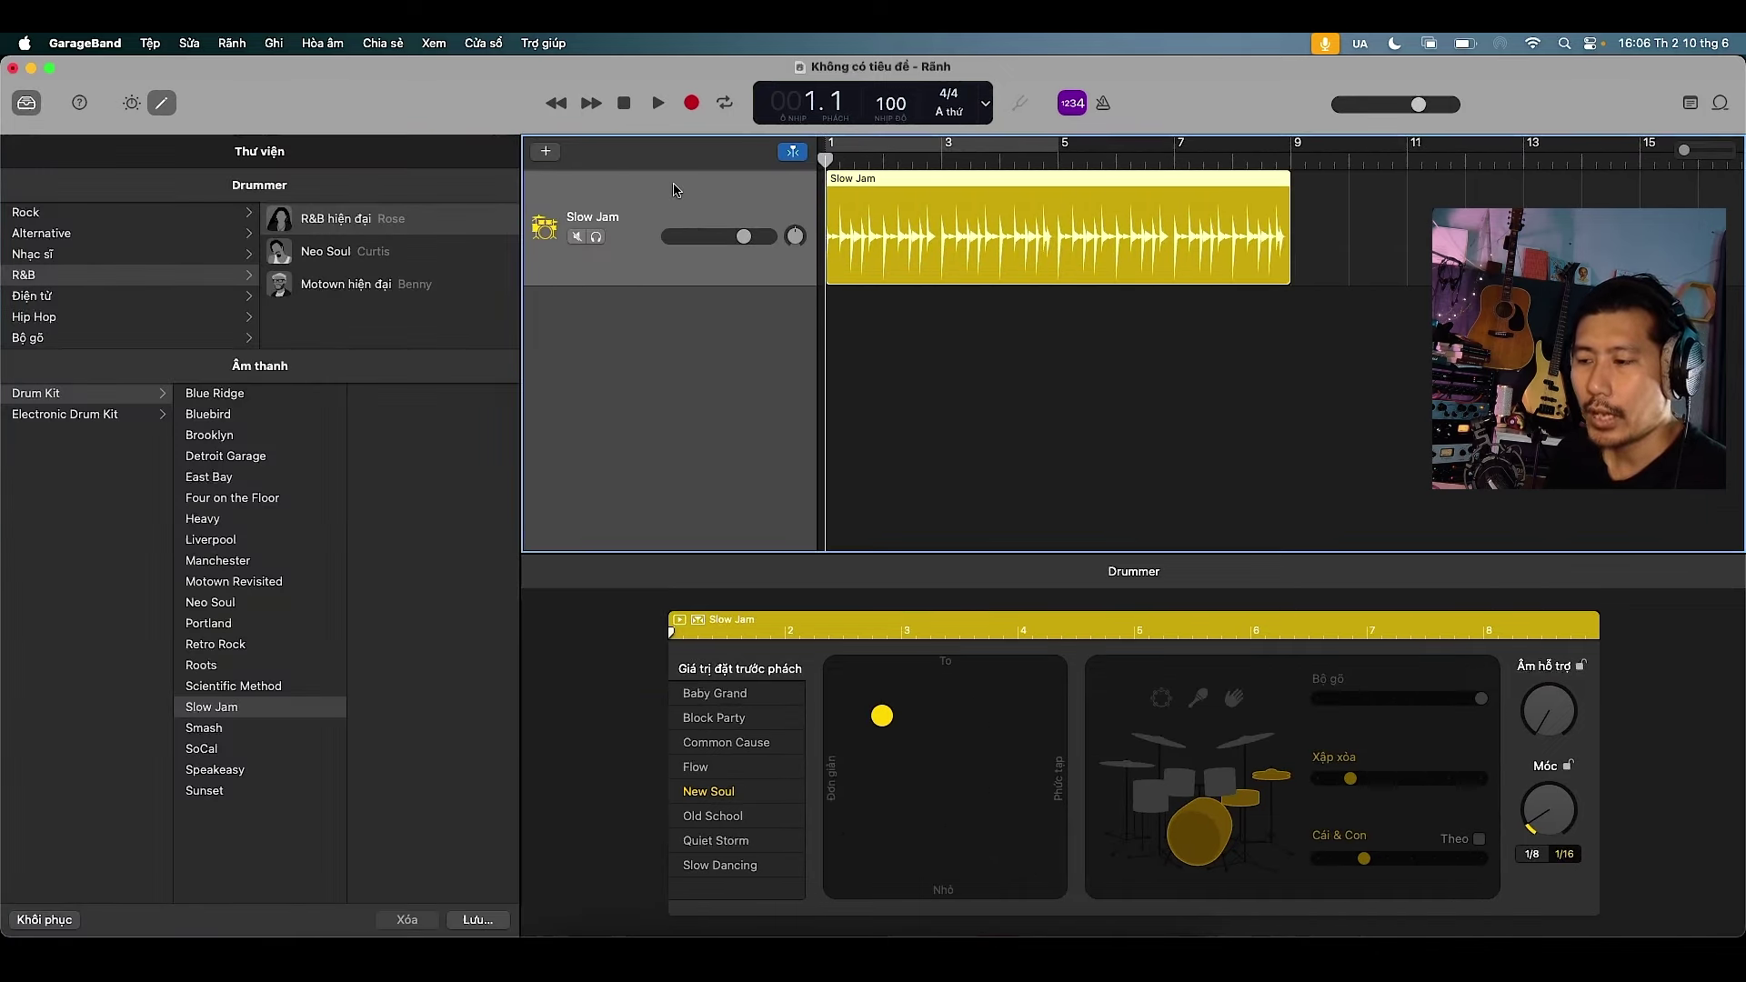
pyautogui.press('space')
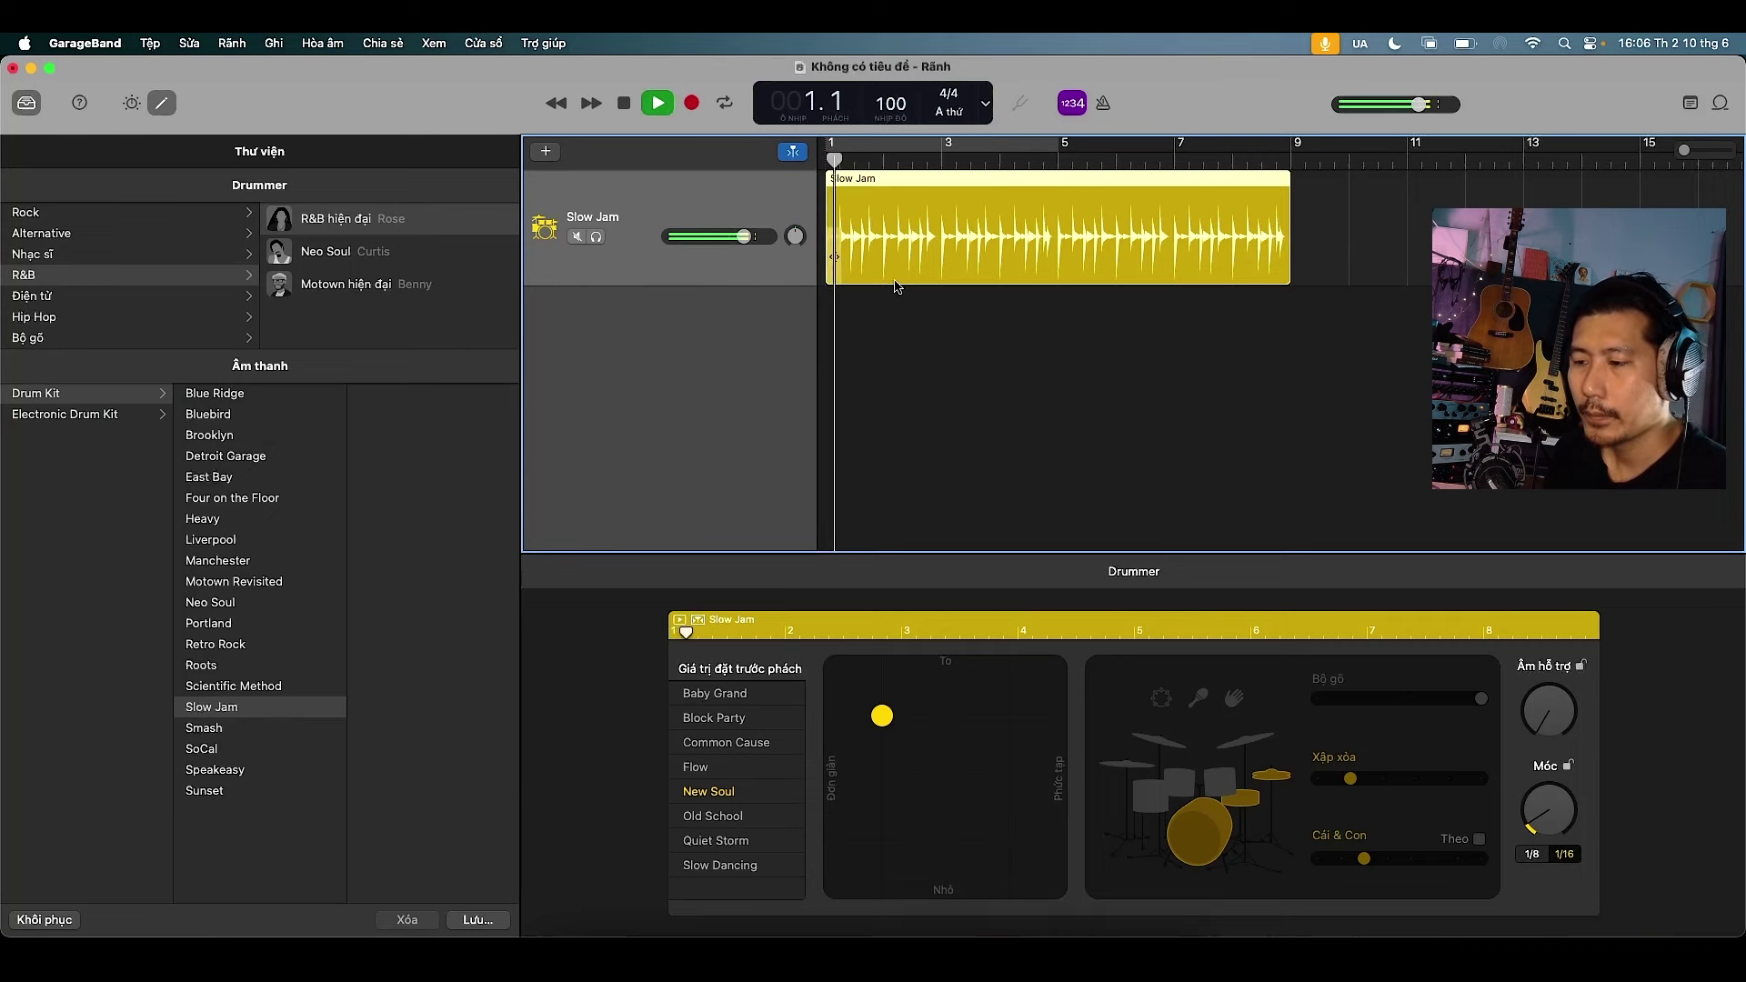
pyautogui.click(42, 219)
pyautogui.click(313, 253)
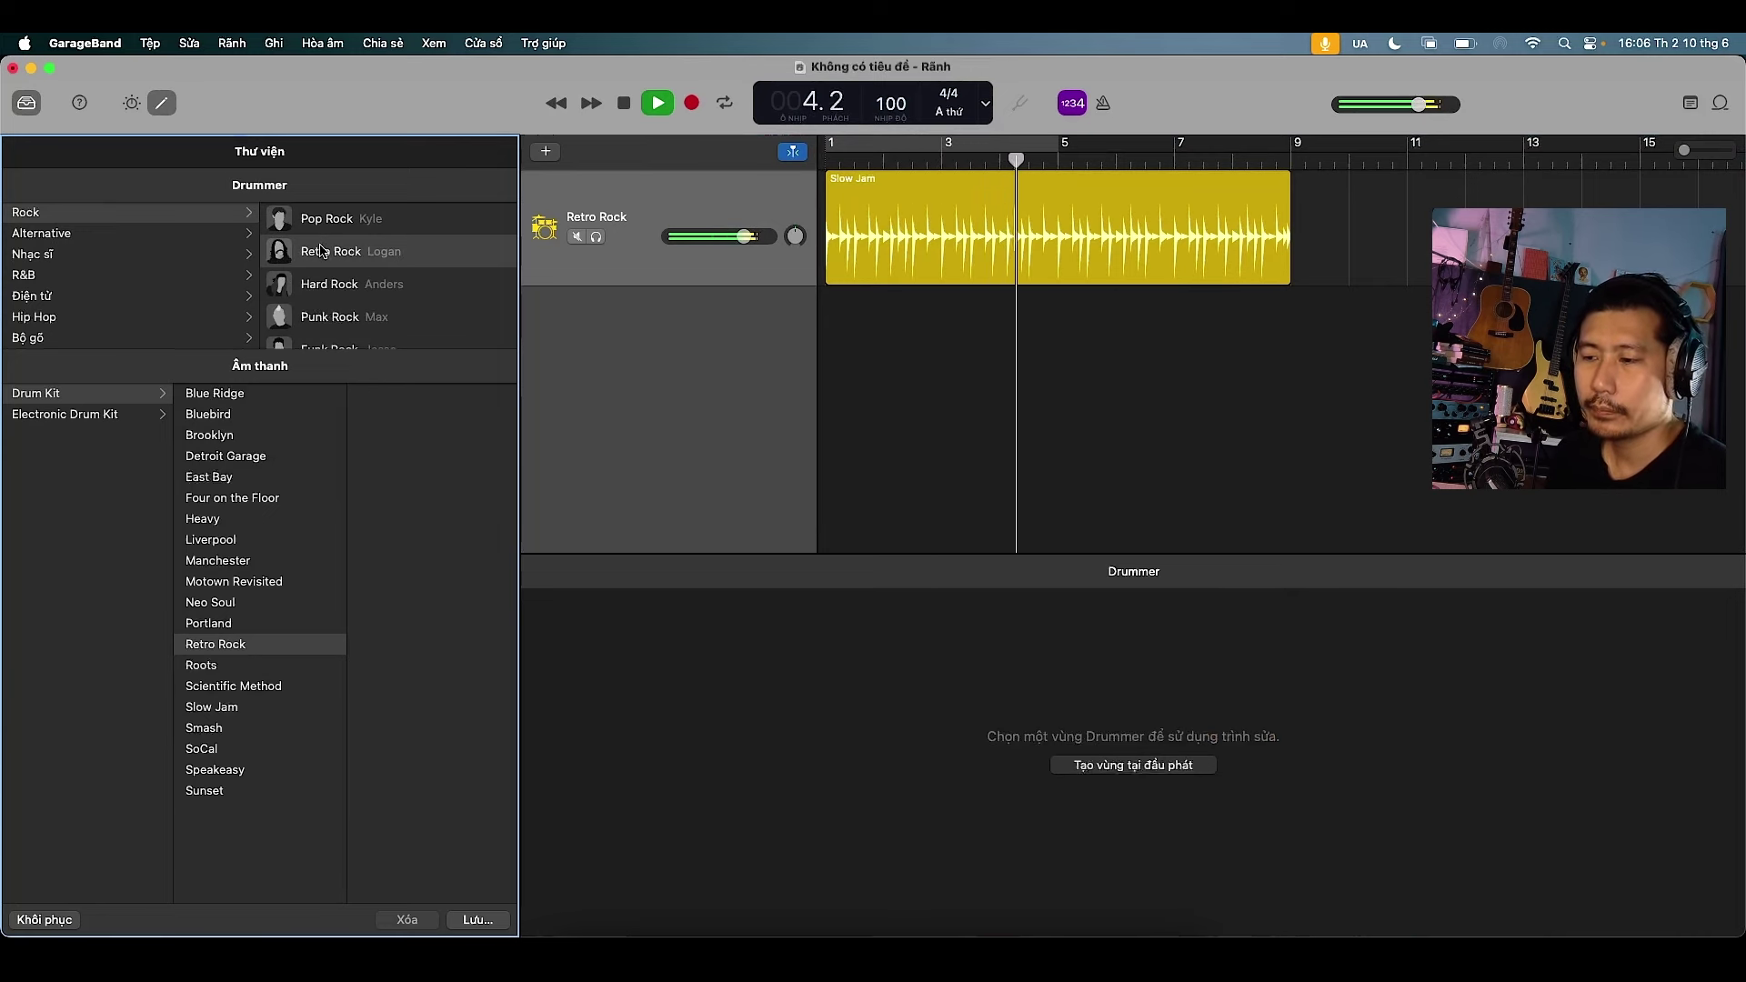
pyautogui.click(309, 285)
pyautogui.click(45, 338)
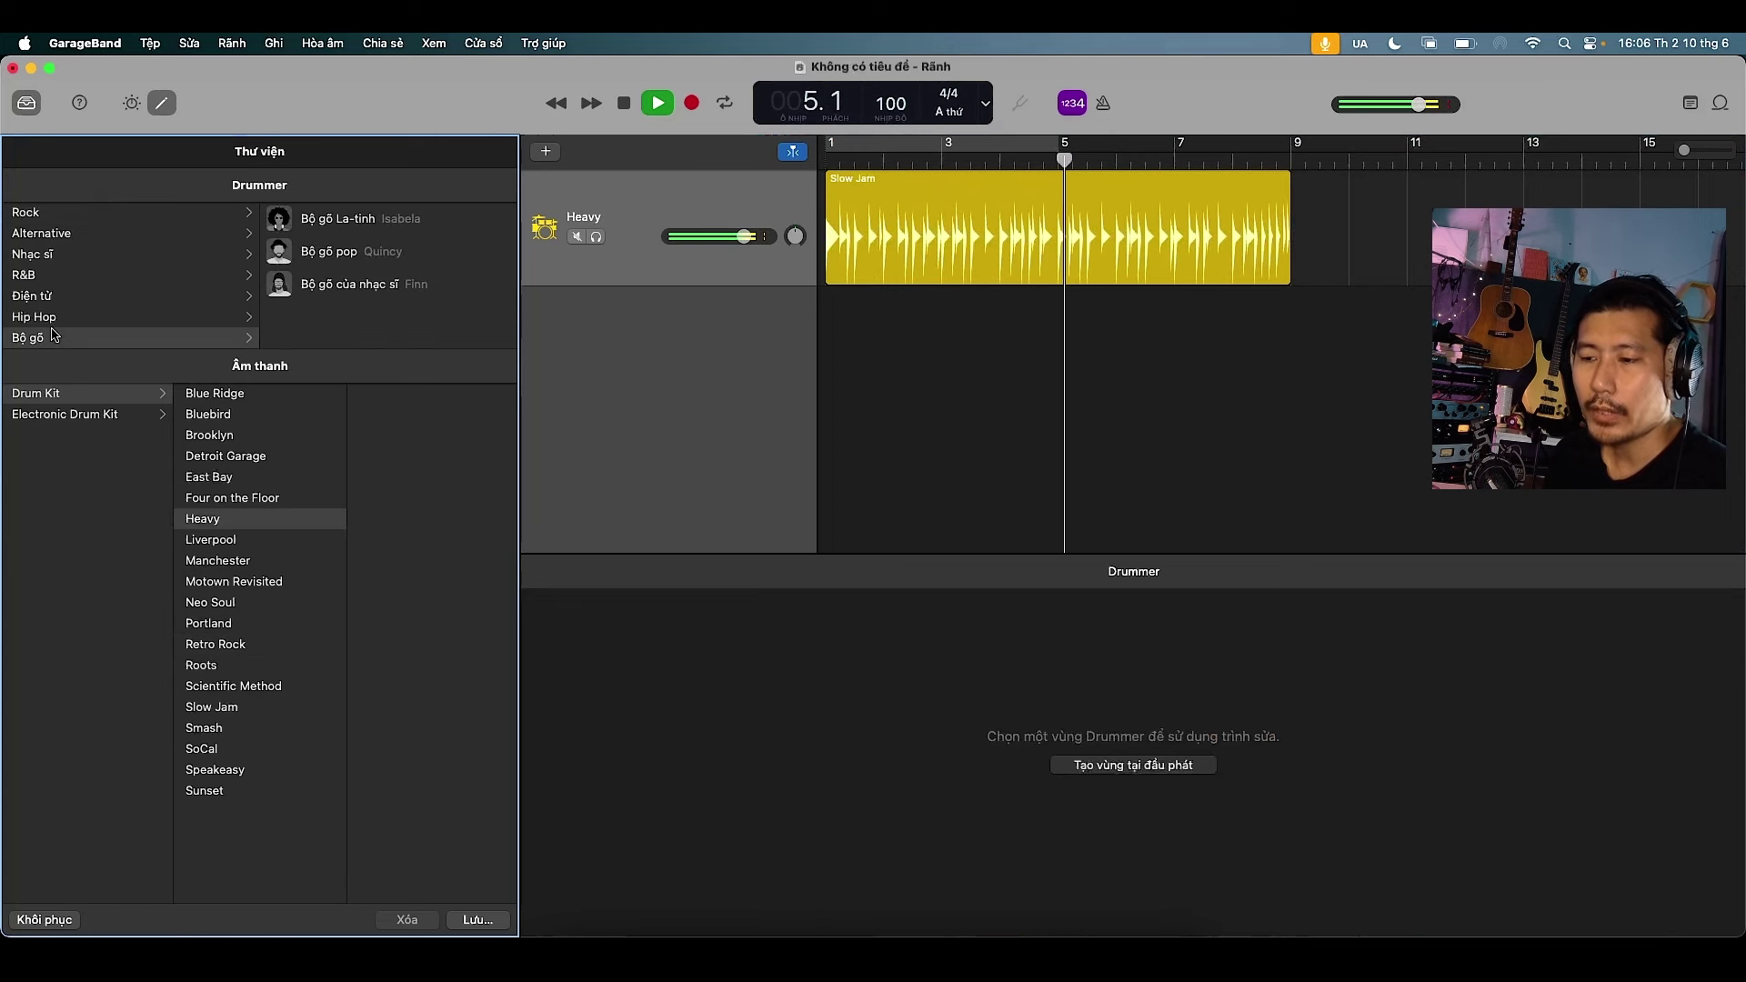
pyautogui.click(351, 233)
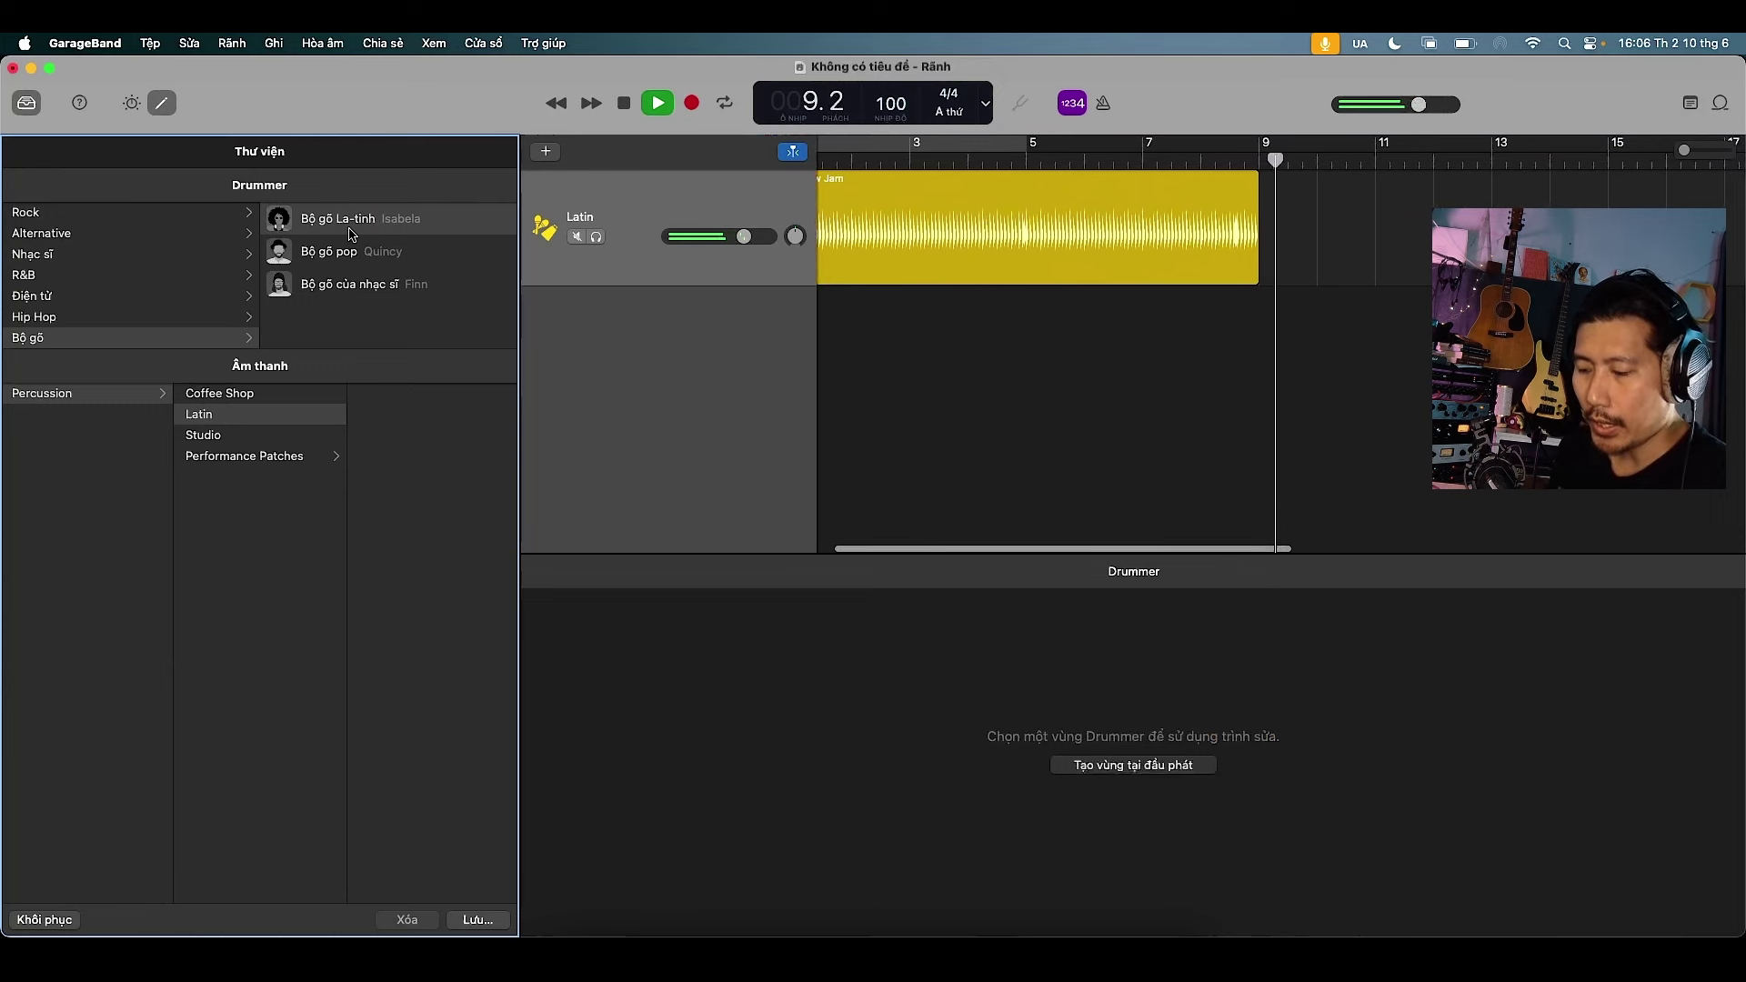
pyautogui.press('space')
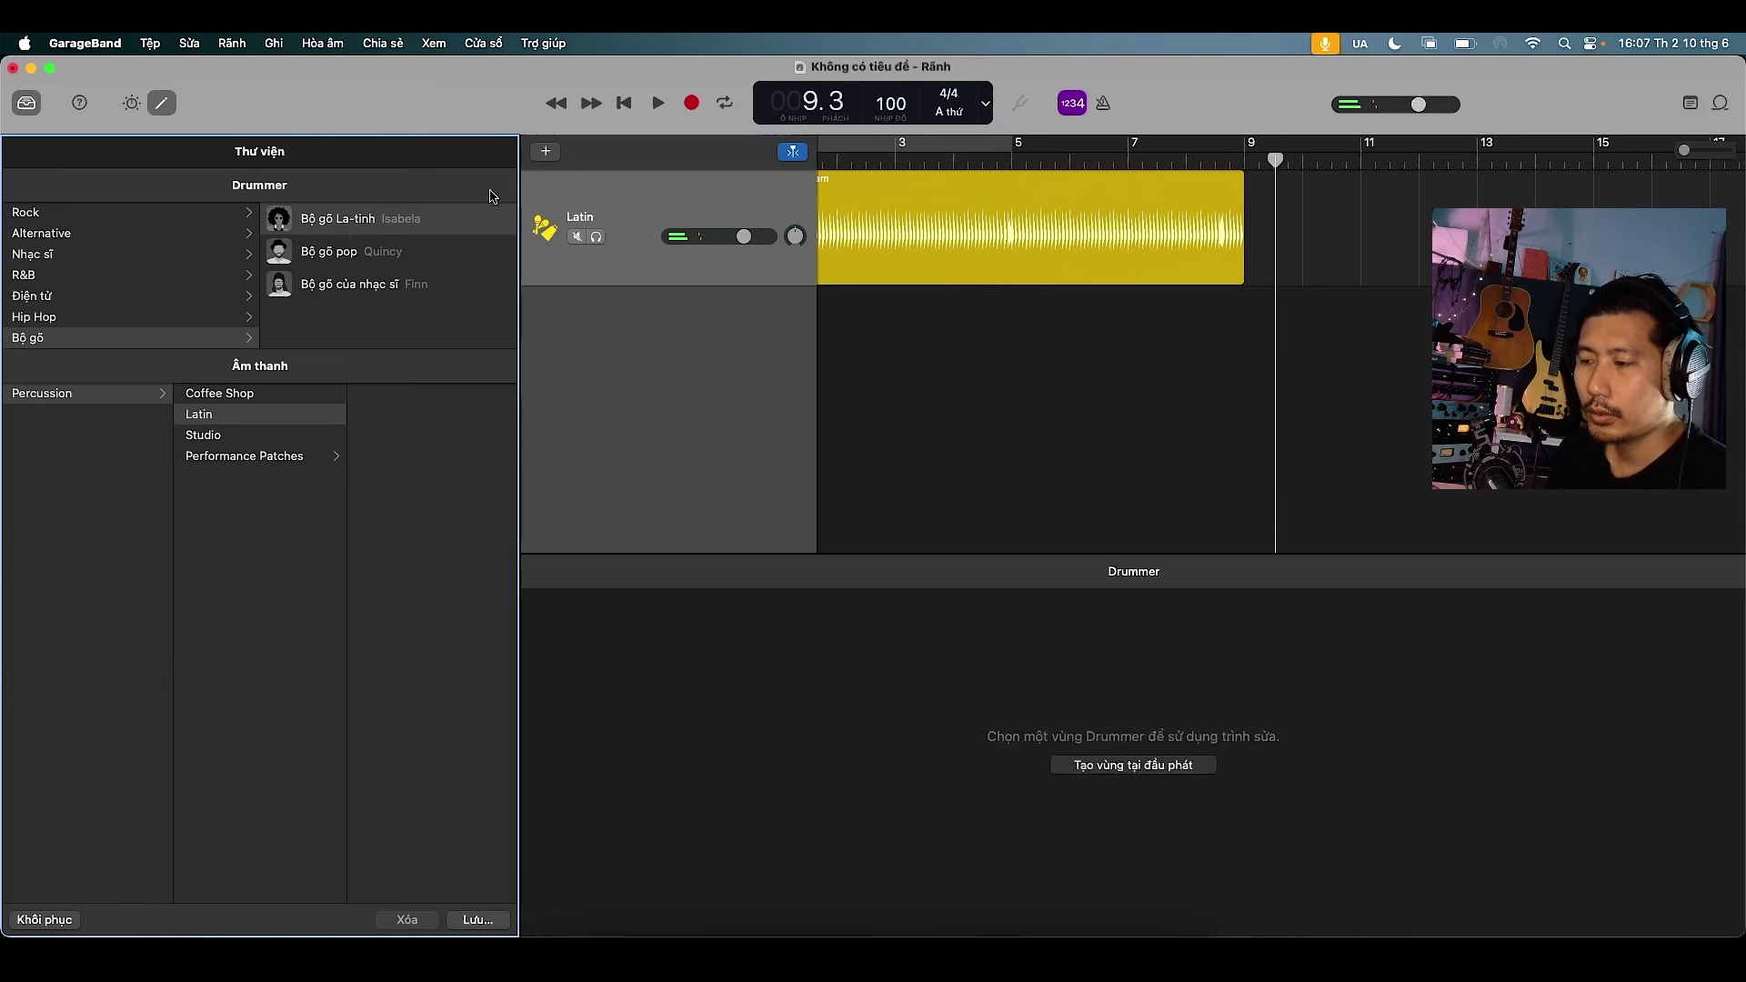
# Turn on cycling over the whole drum region, bars 1 to 9, and play the loop from its start
pyautogui.hscroll(-2, 855, 205)
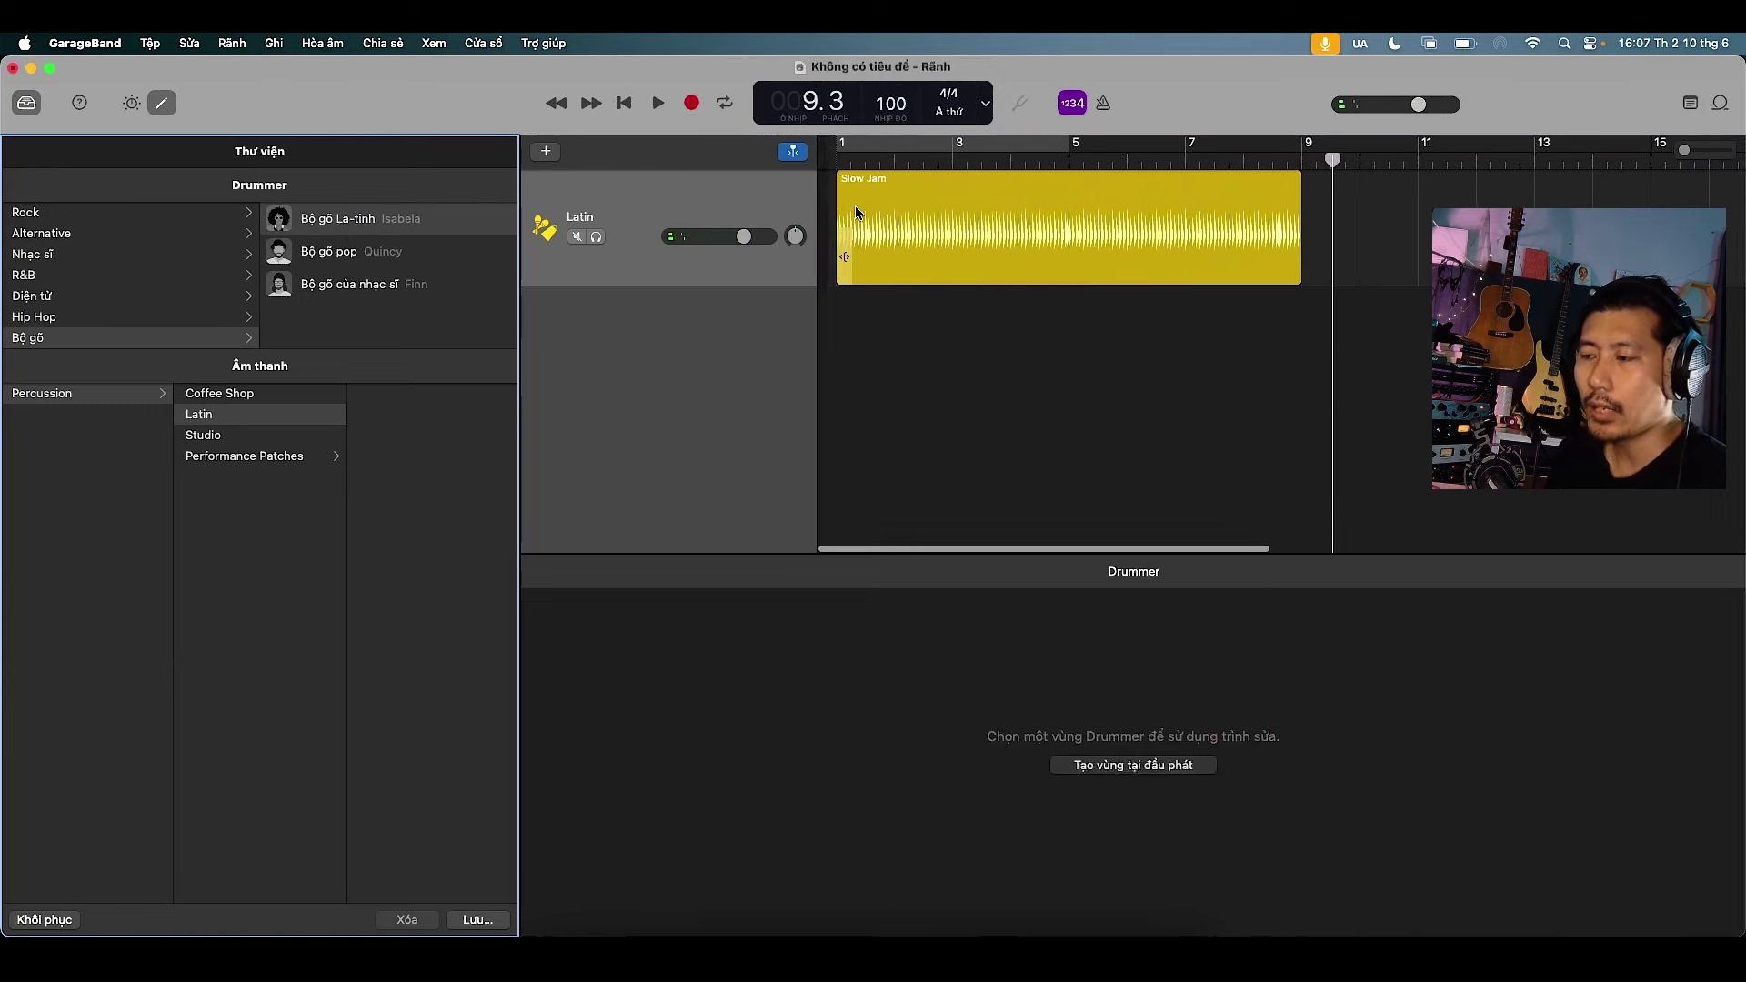
pyautogui.click(907, 140)
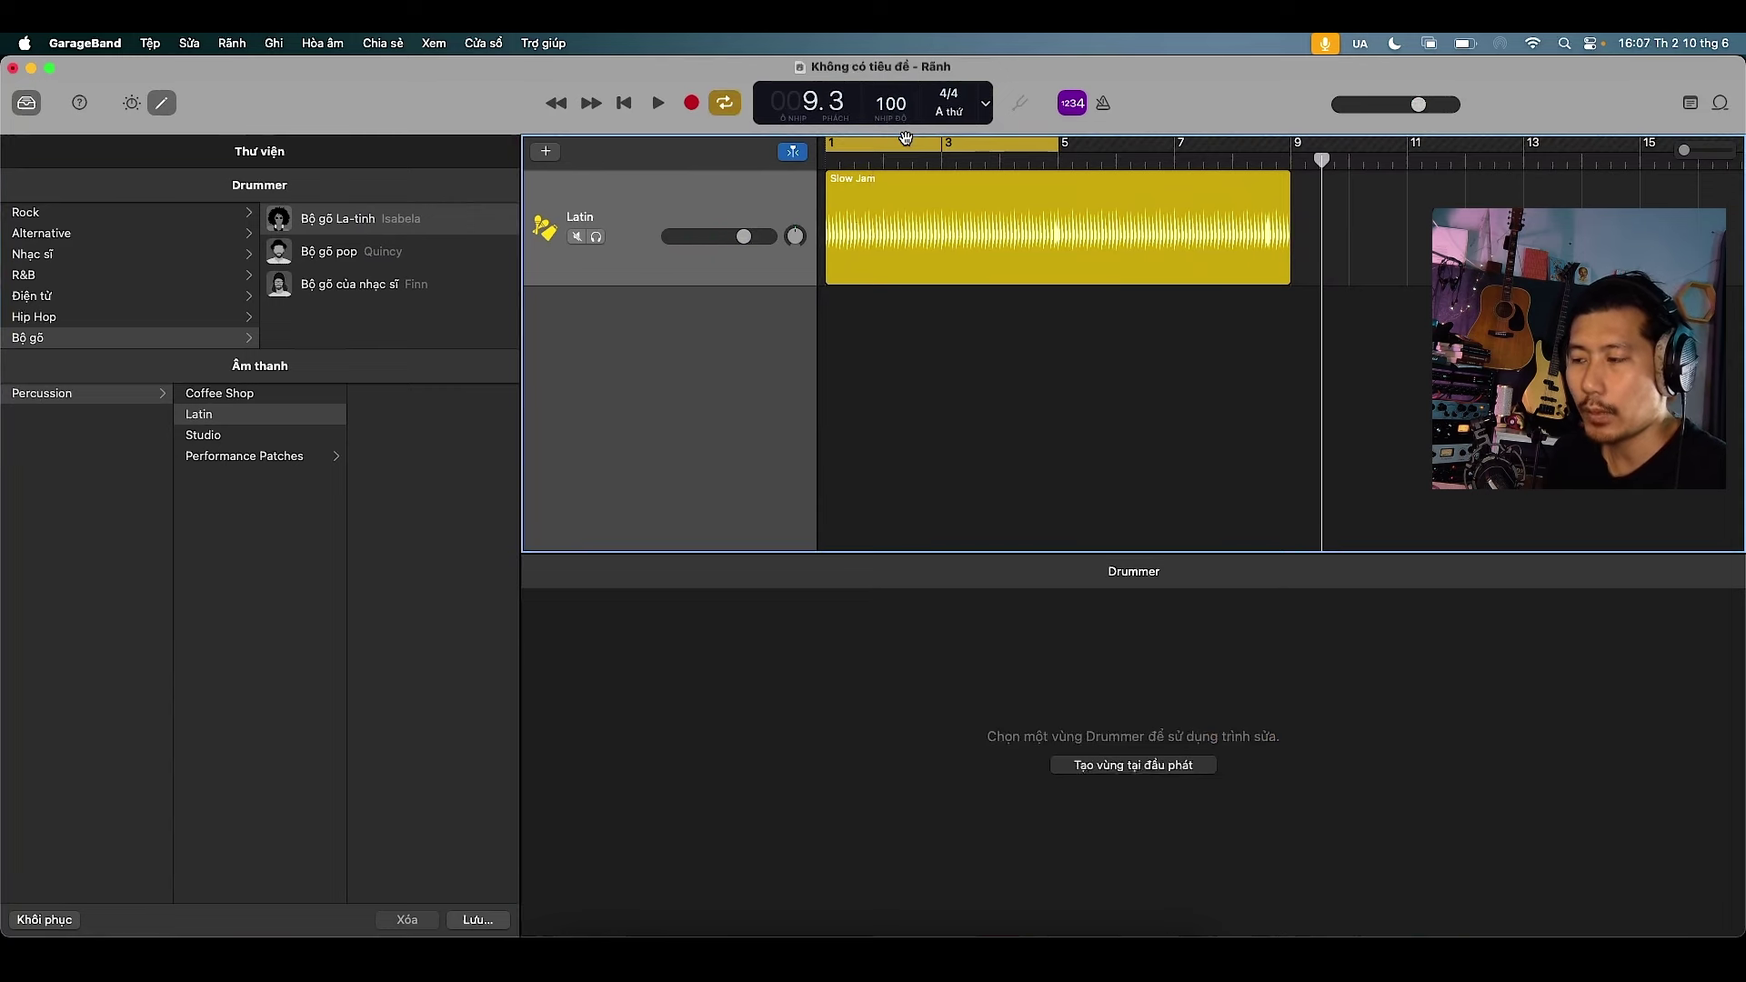
pyautogui.moveTo(1058, 145); pyautogui.dragTo(1288, 150)
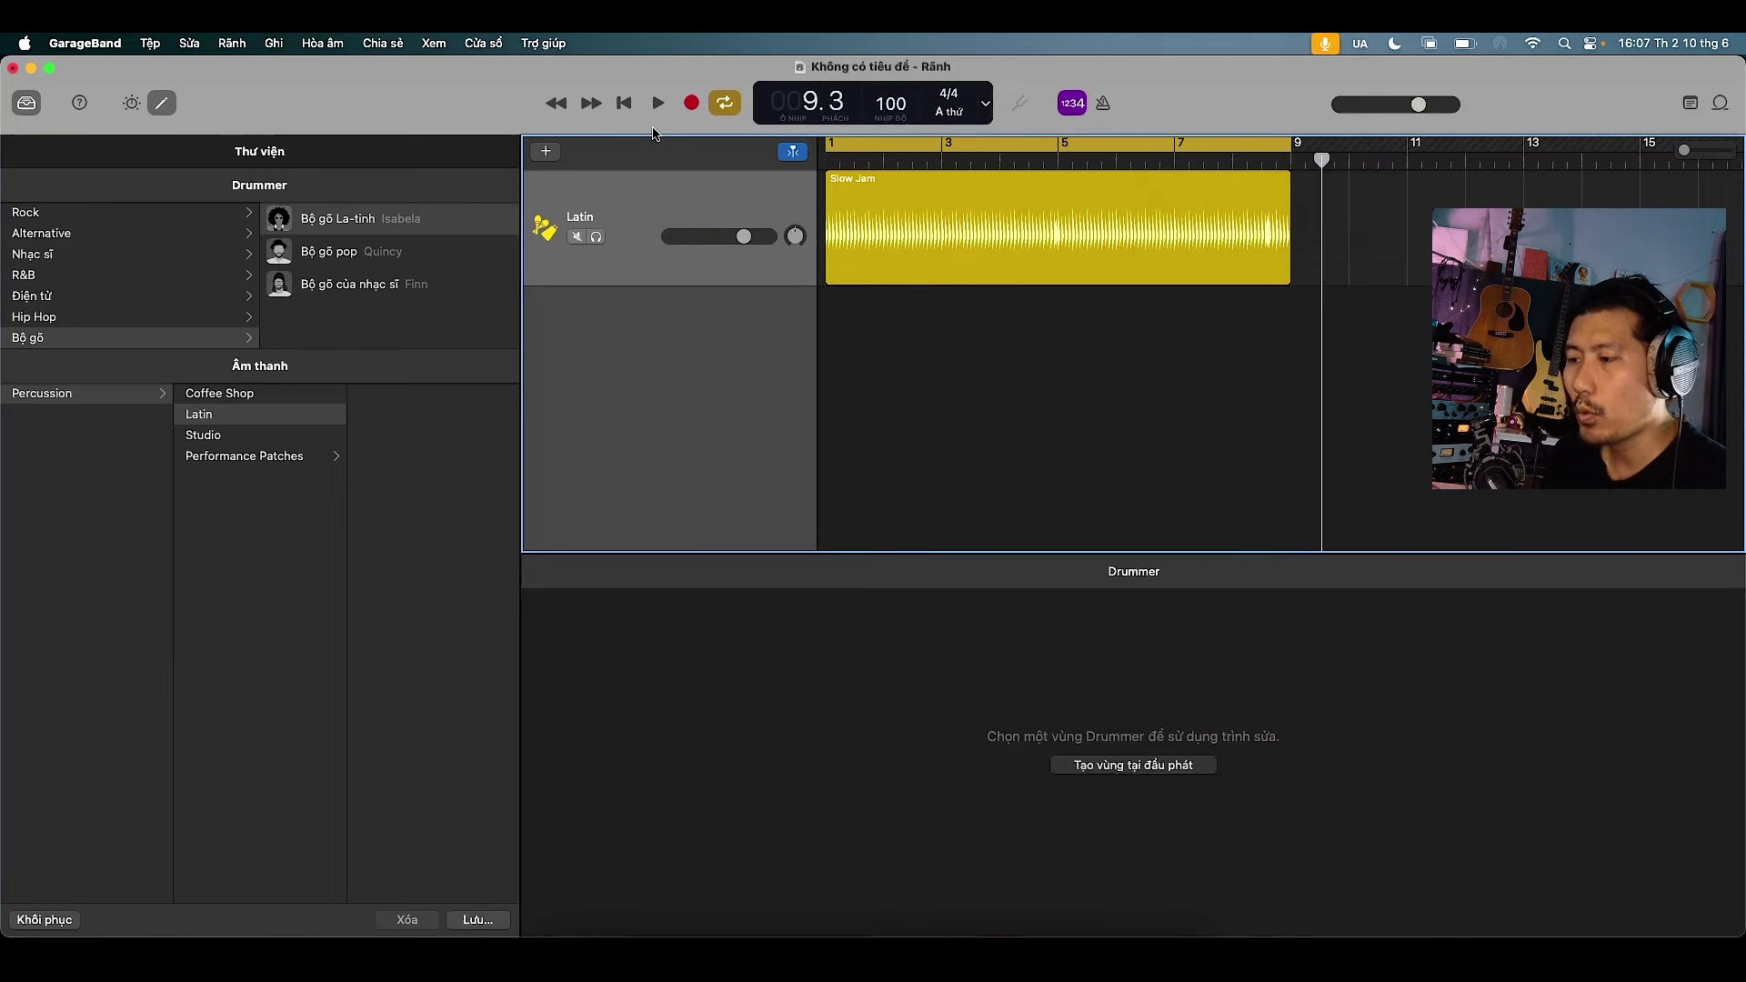
pyautogui.click(720, 107)
pyautogui.click(720, 106)
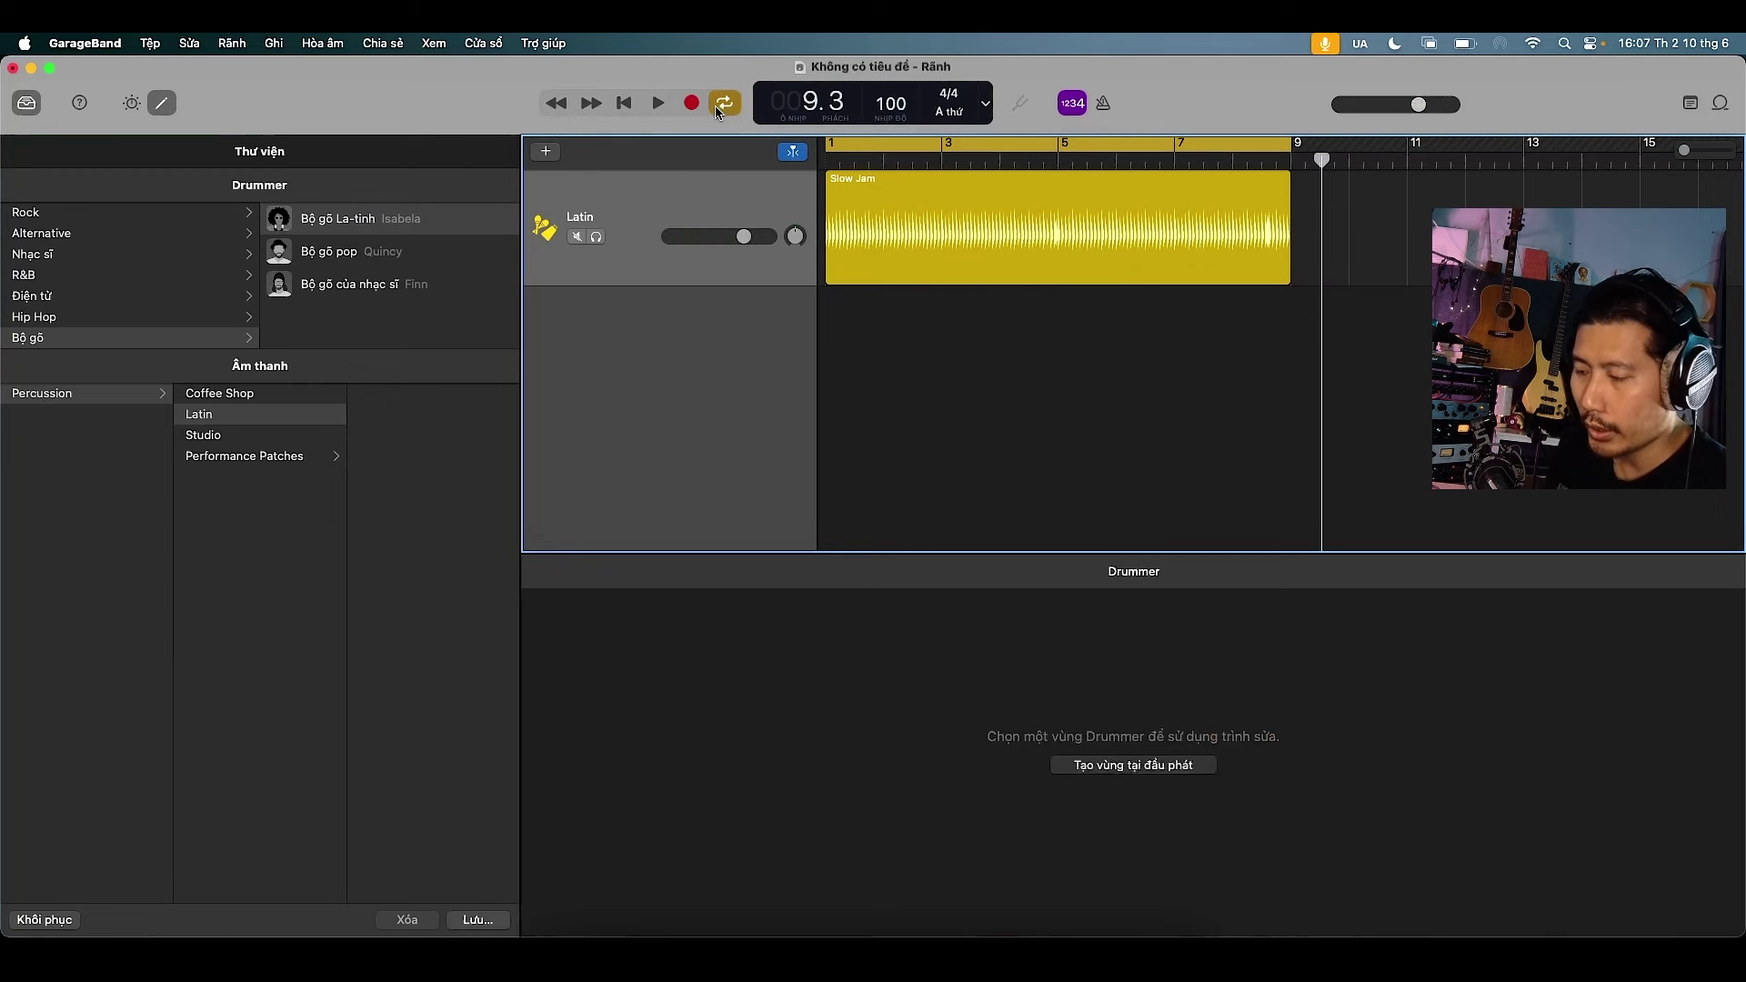
pyautogui.press(',')
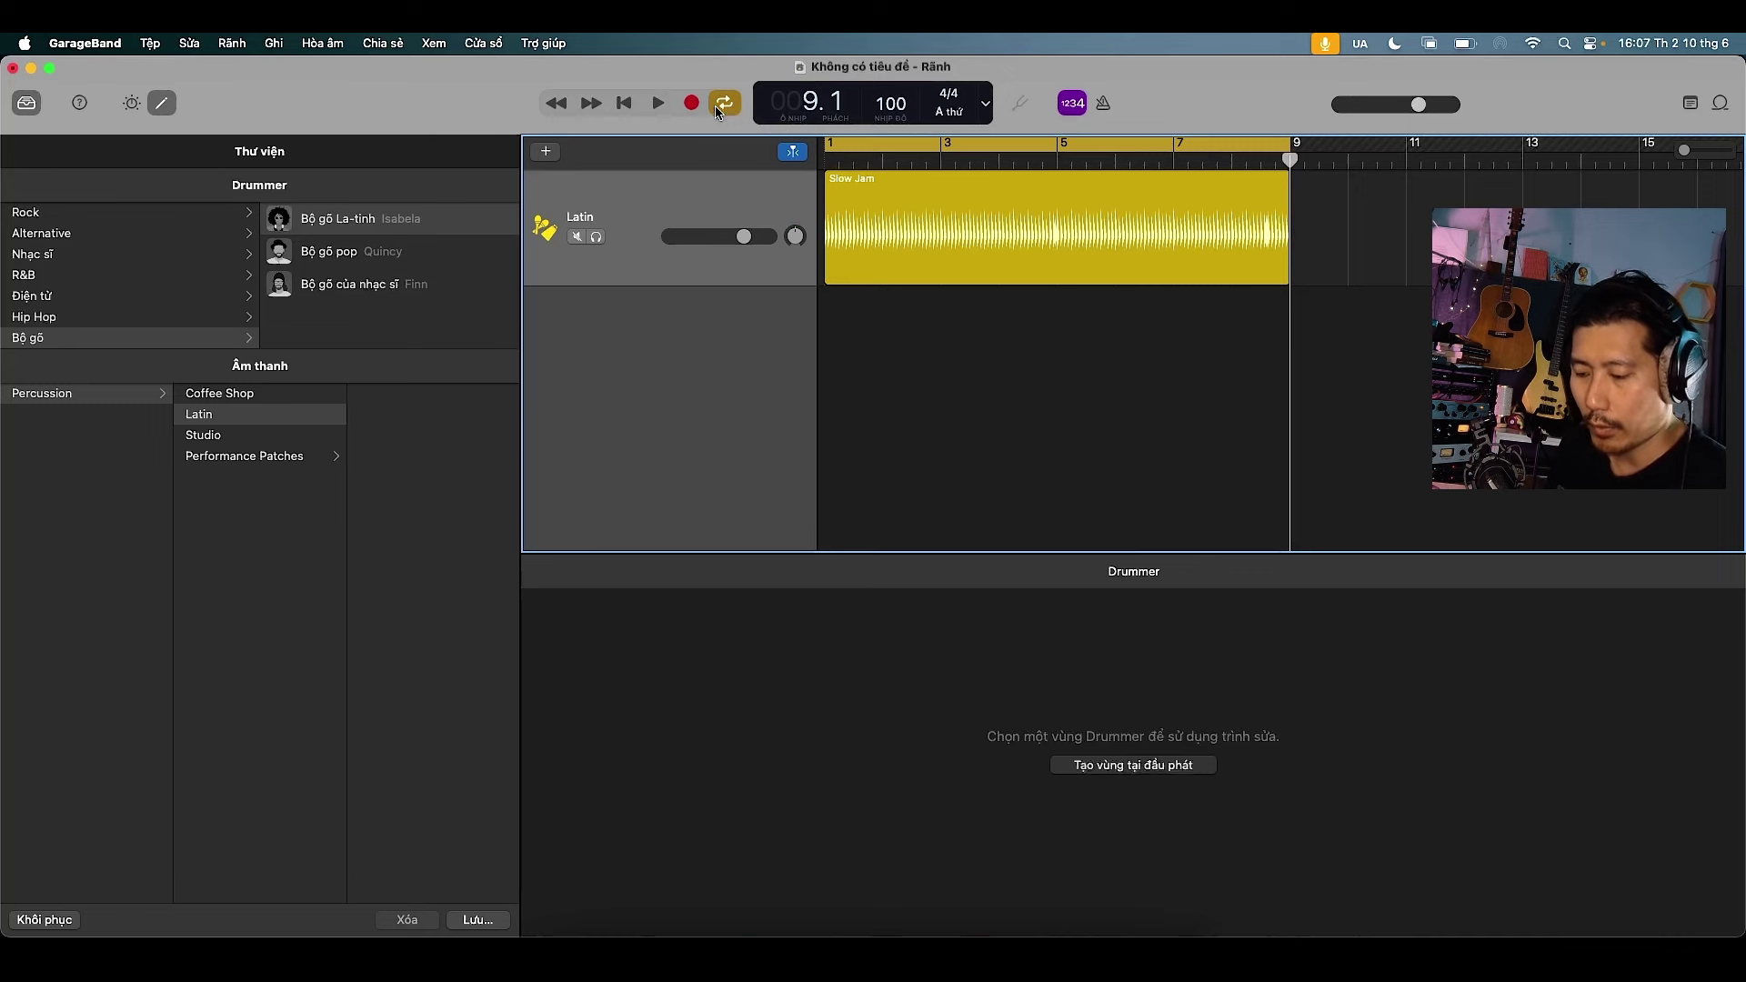
pyautogui.press('space')
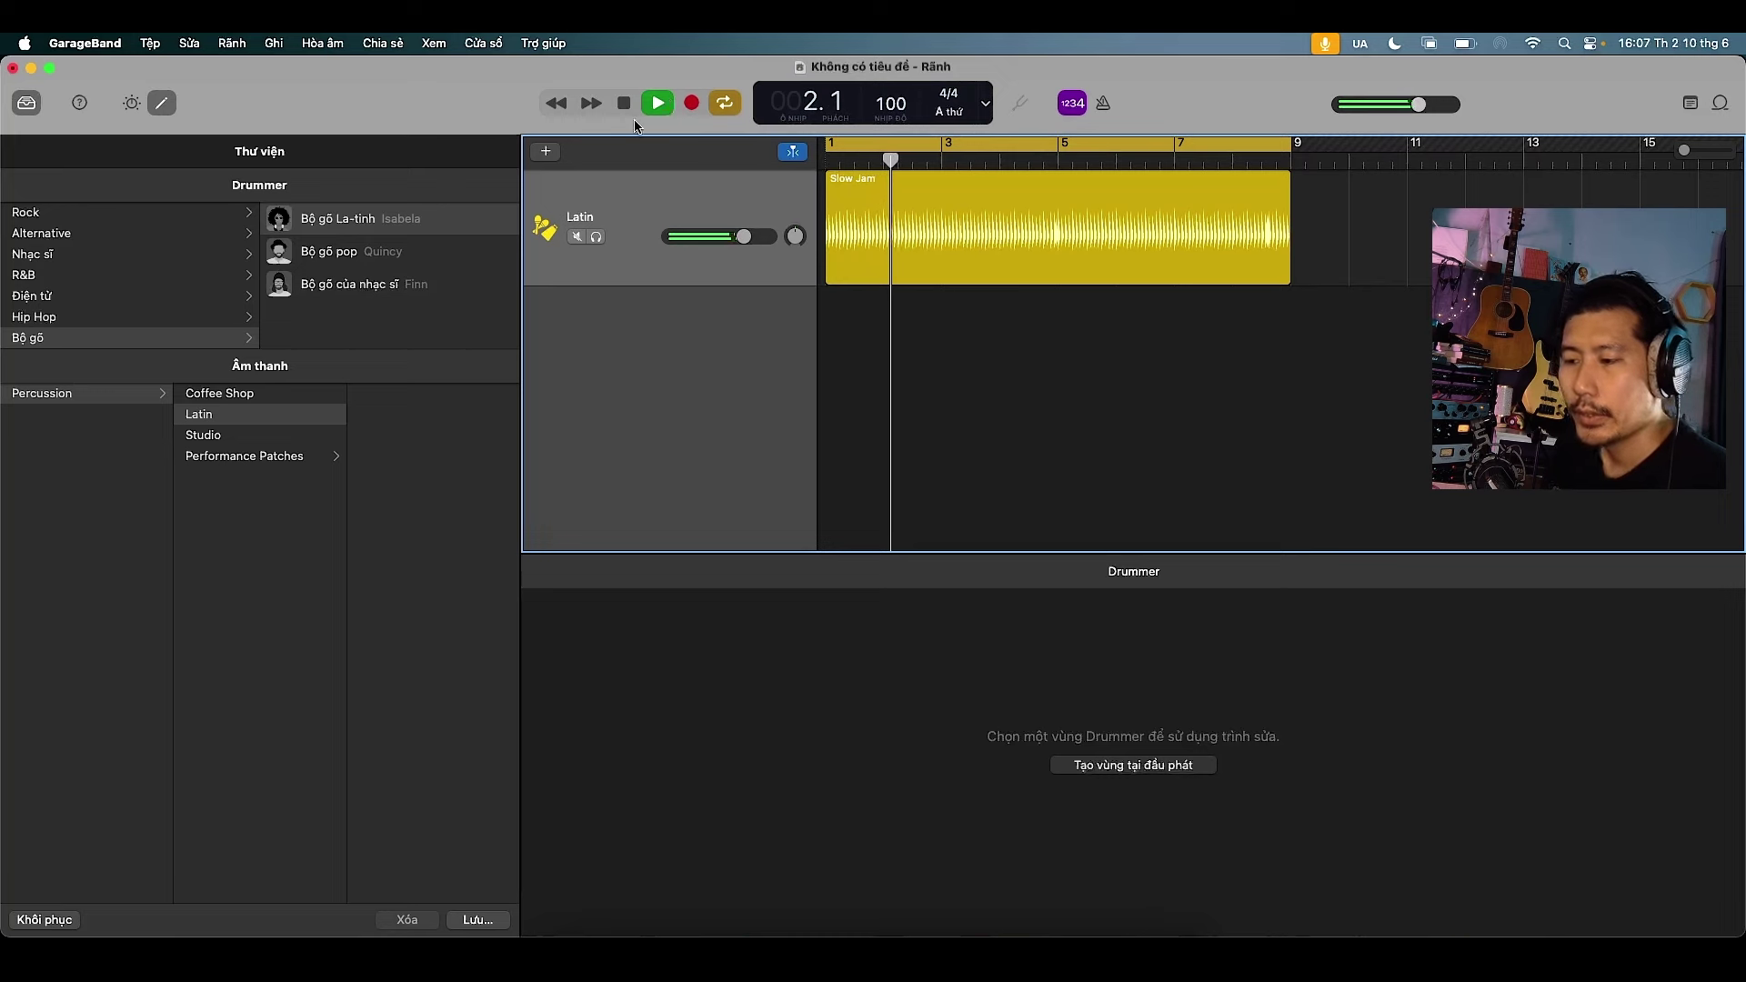
# Change the track's drummer to the R&B modern Motown one with the Analog Haze kit, and rename the track Drum Kit
pyautogui.click(82, 317)
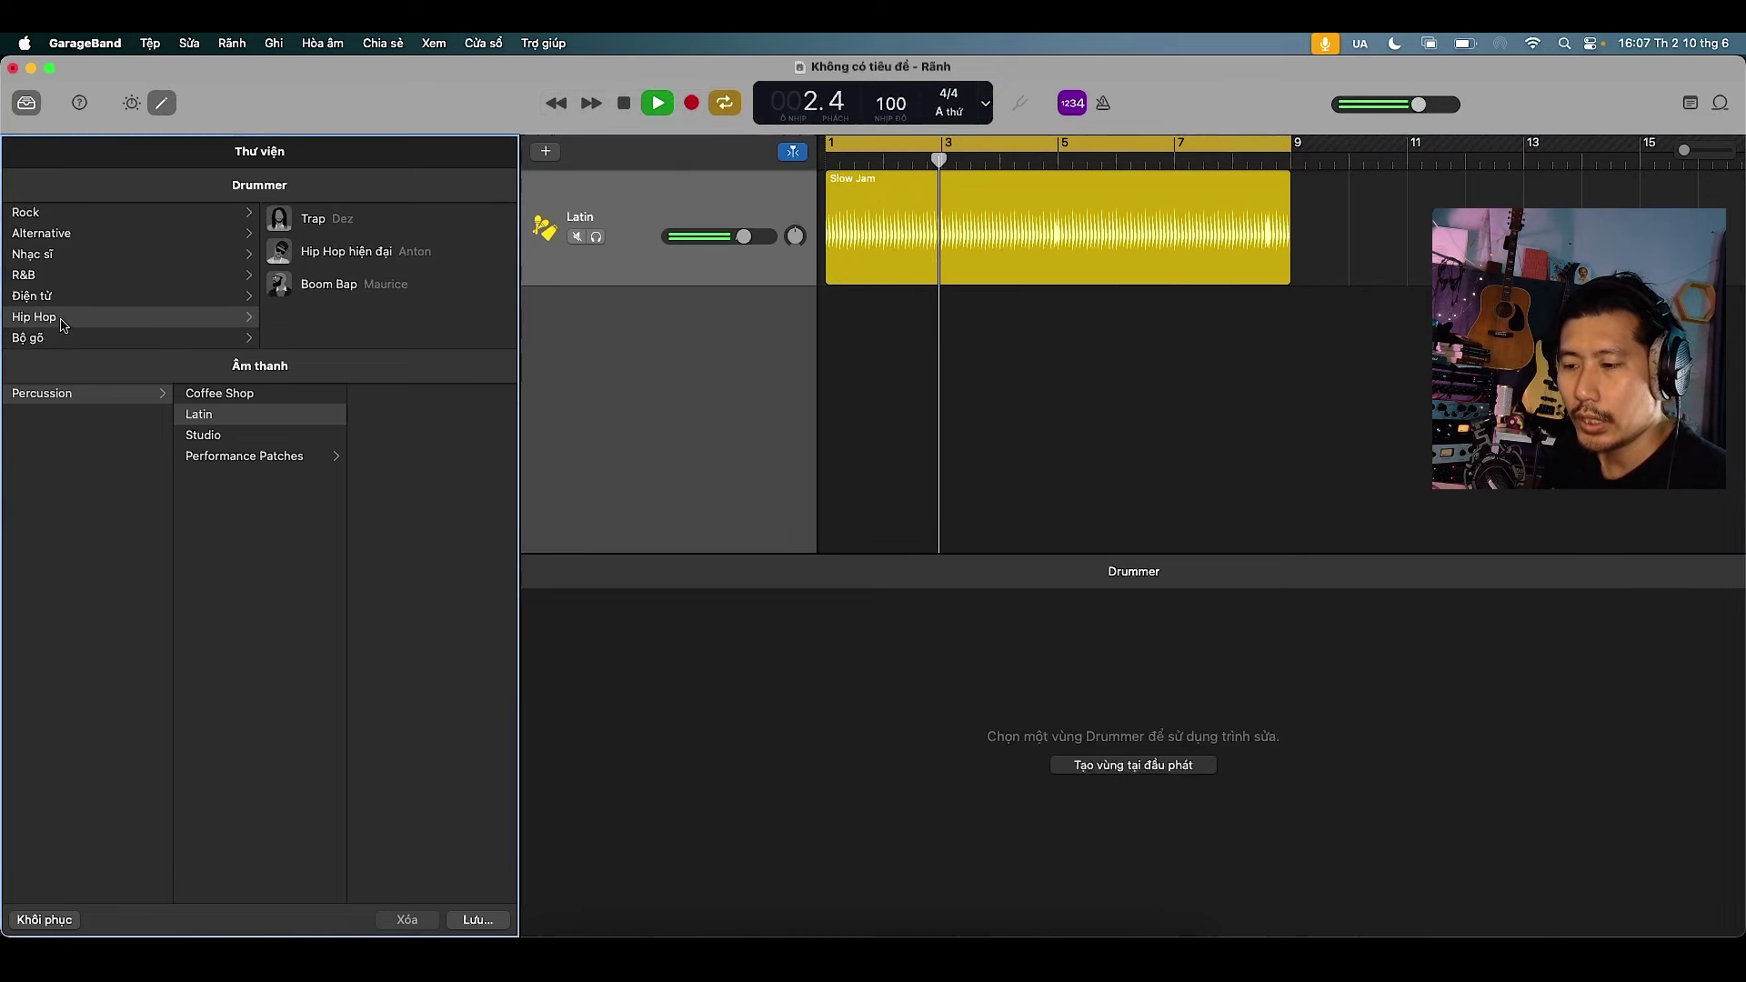
pyautogui.click(67, 278)
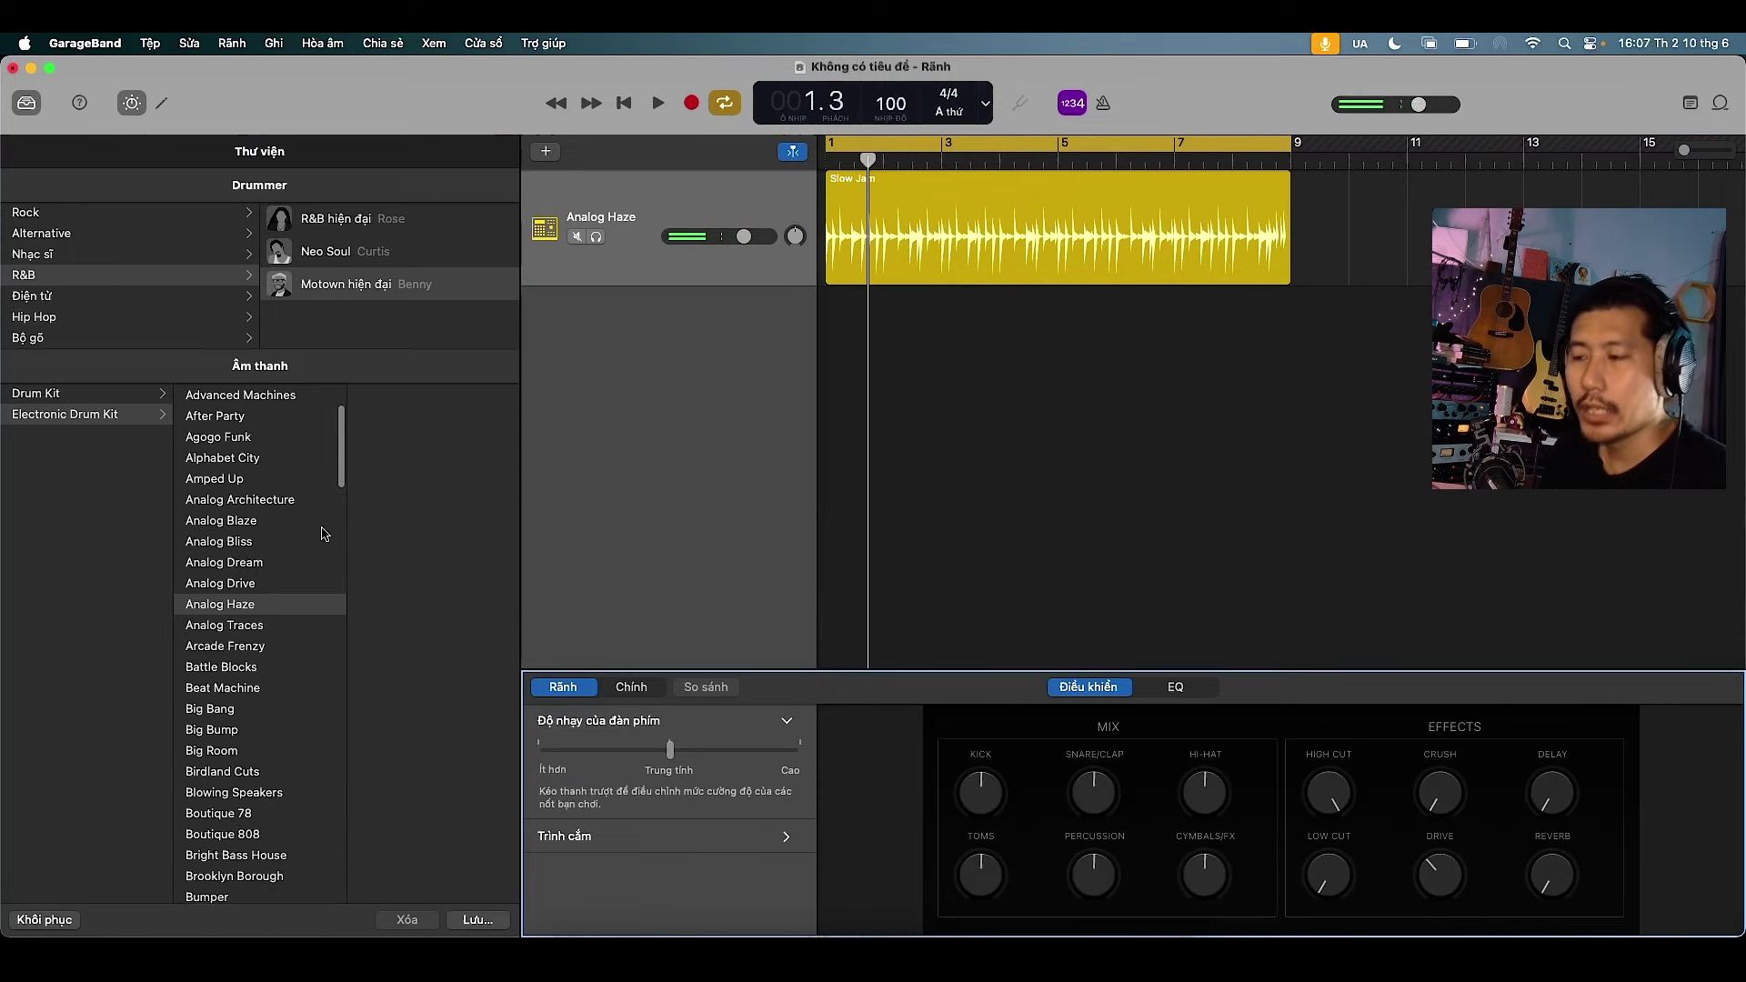
pyautogui.doubleClick(630, 217)
pyautogui.write('Drum Kit')
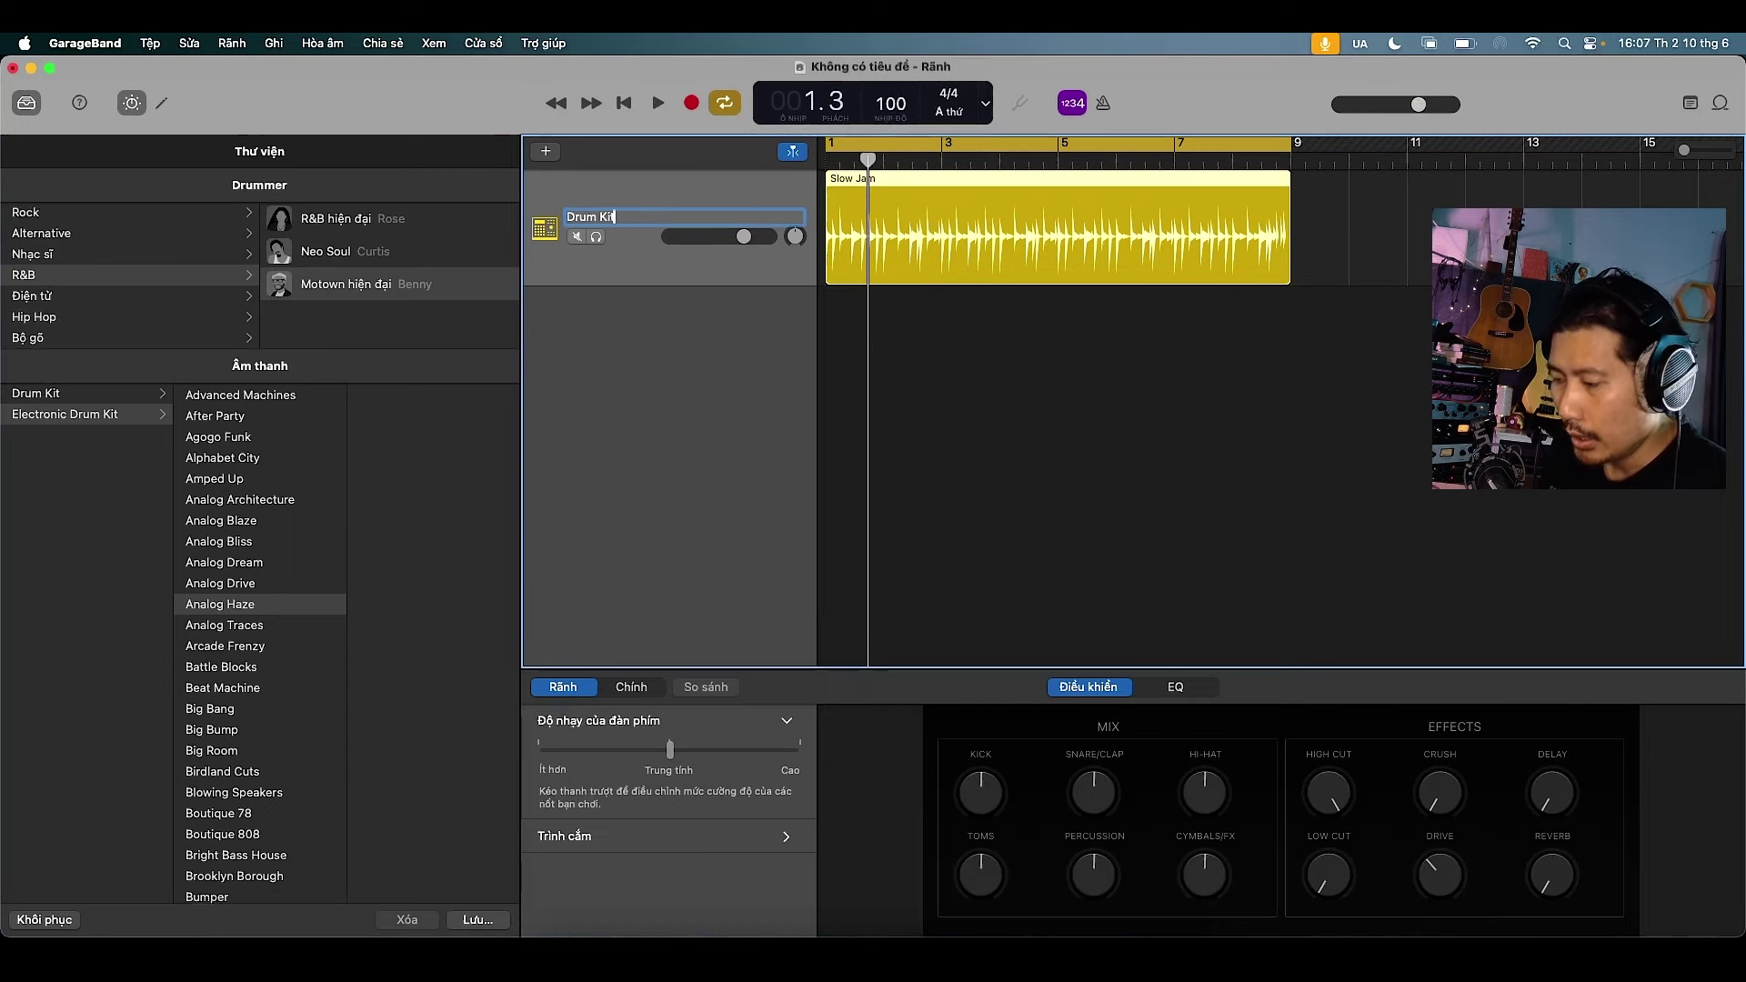
pyautogui.press('Return')
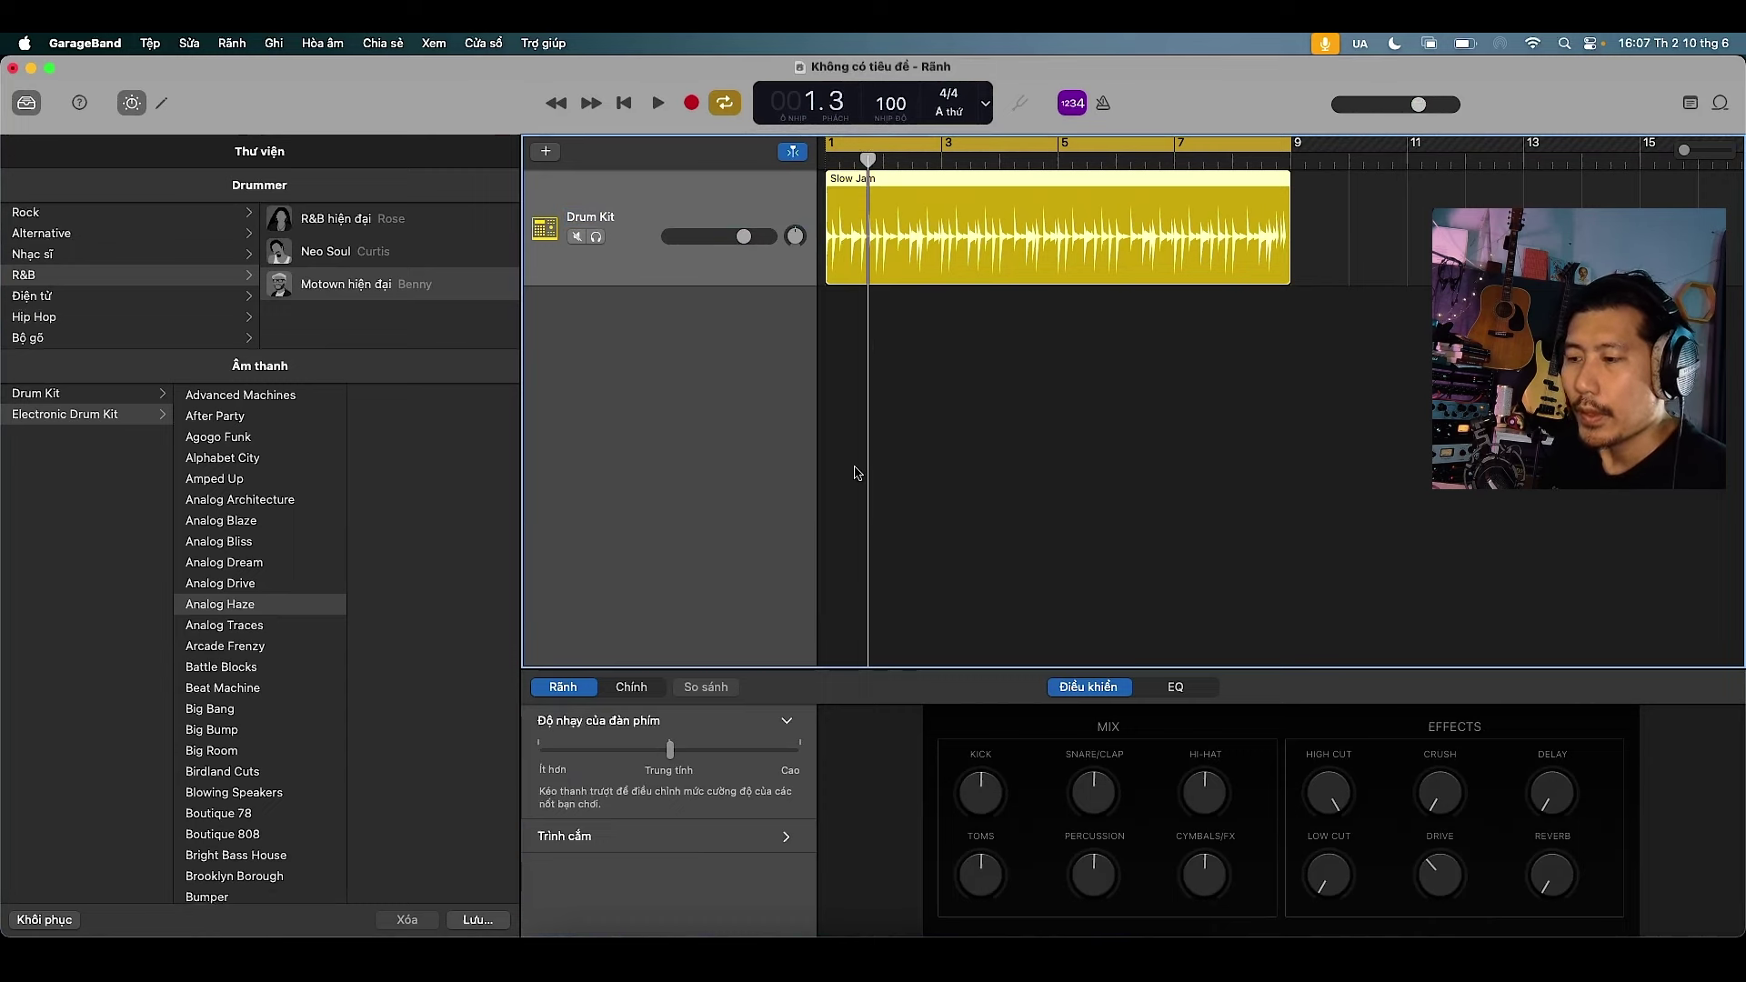
# Toggle the Smart Controls and the editor, and open the Slow Jam region in the Drummer editor
pyautogui.click(133, 104)
pyautogui.click(133, 103)
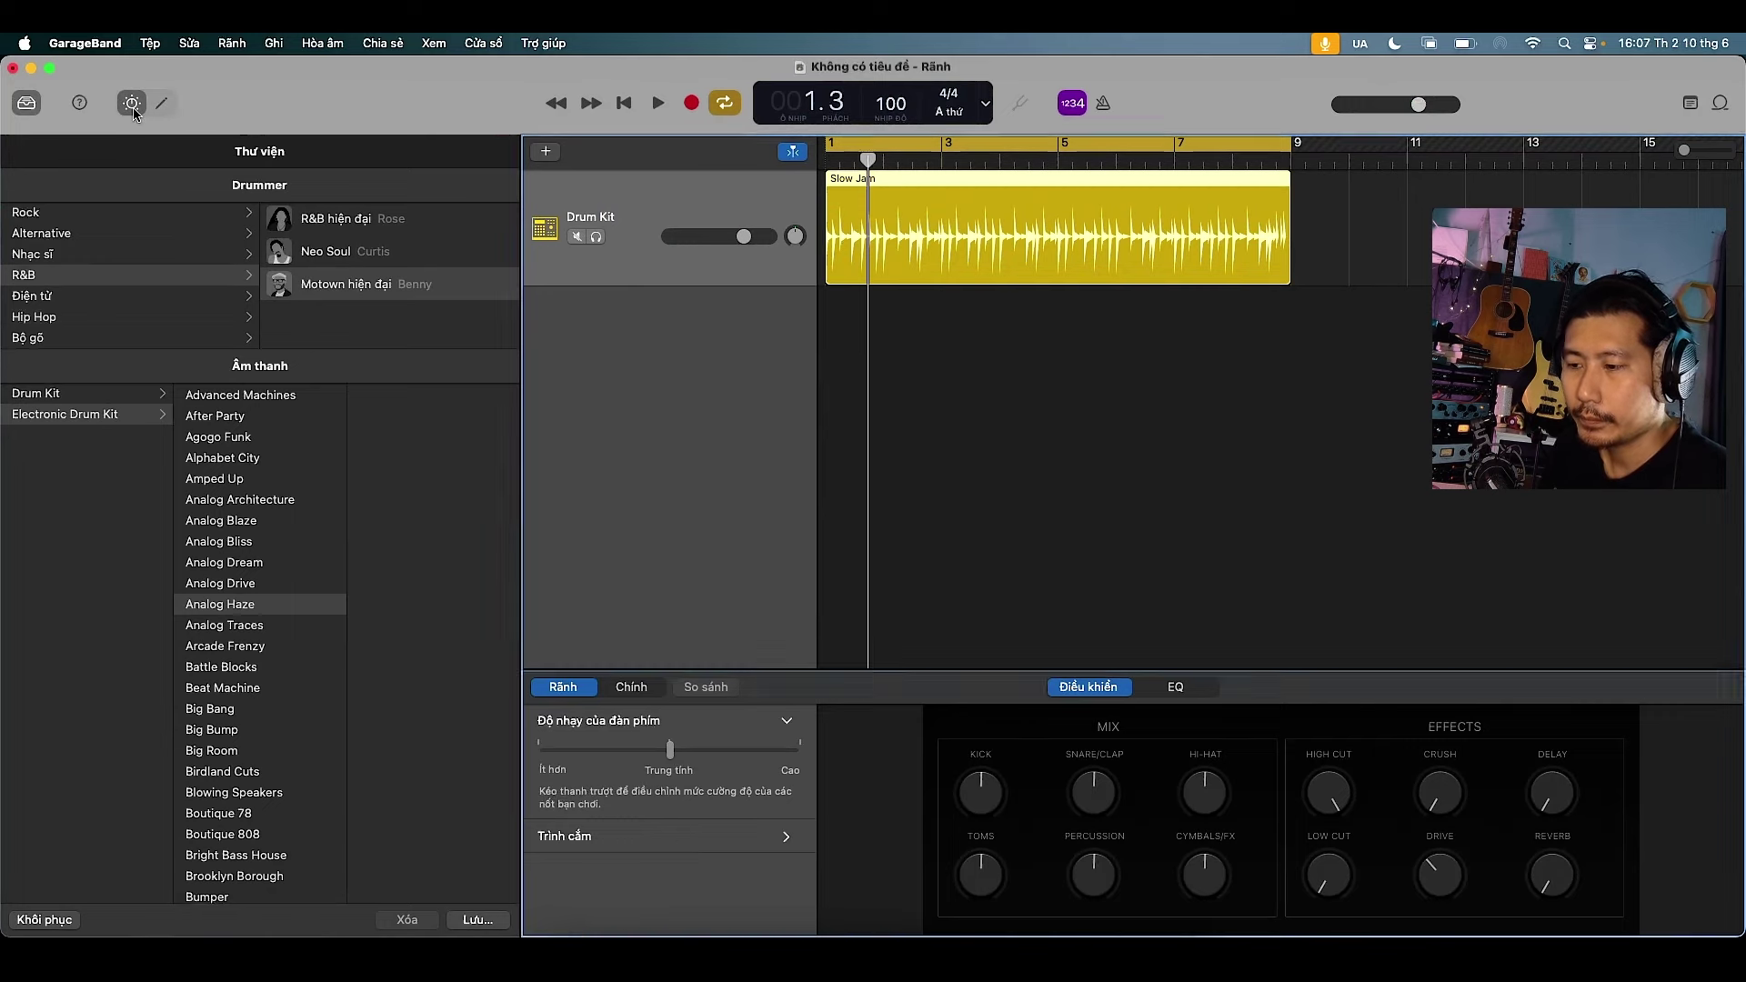
pyautogui.click(161, 104)
pyautogui.click(161, 104)
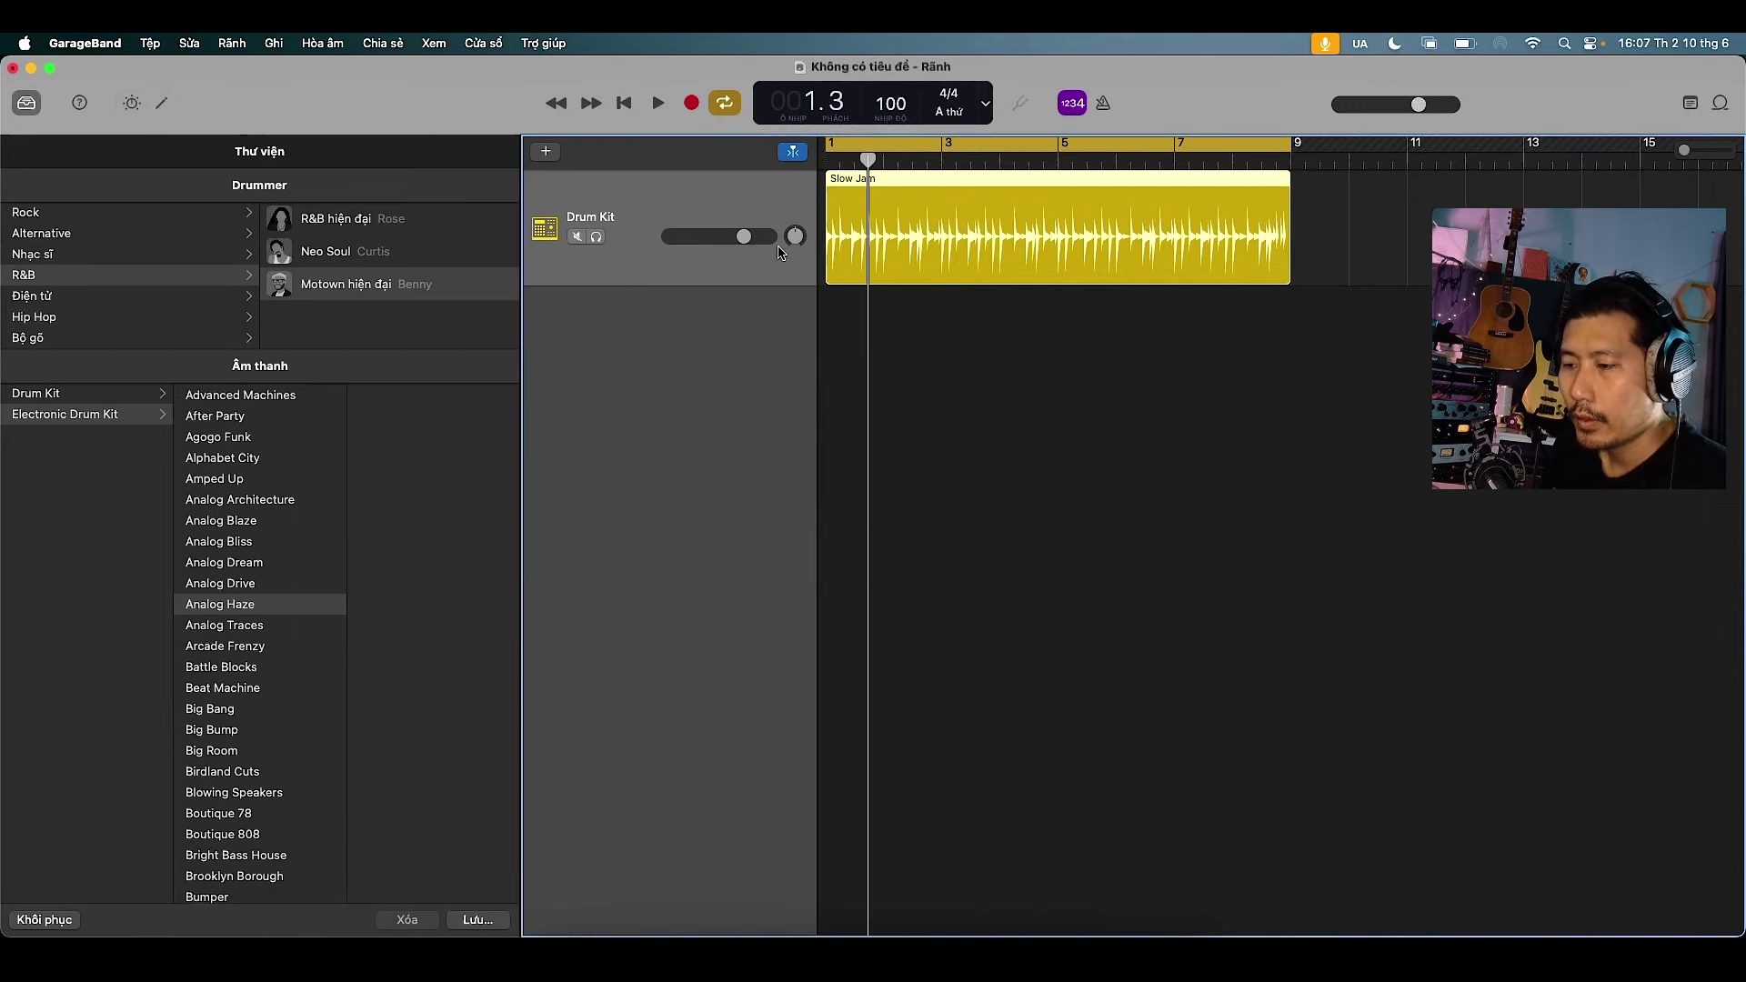
pyautogui.click(941, 345)
pyautogui.doubleClick(949, 198)
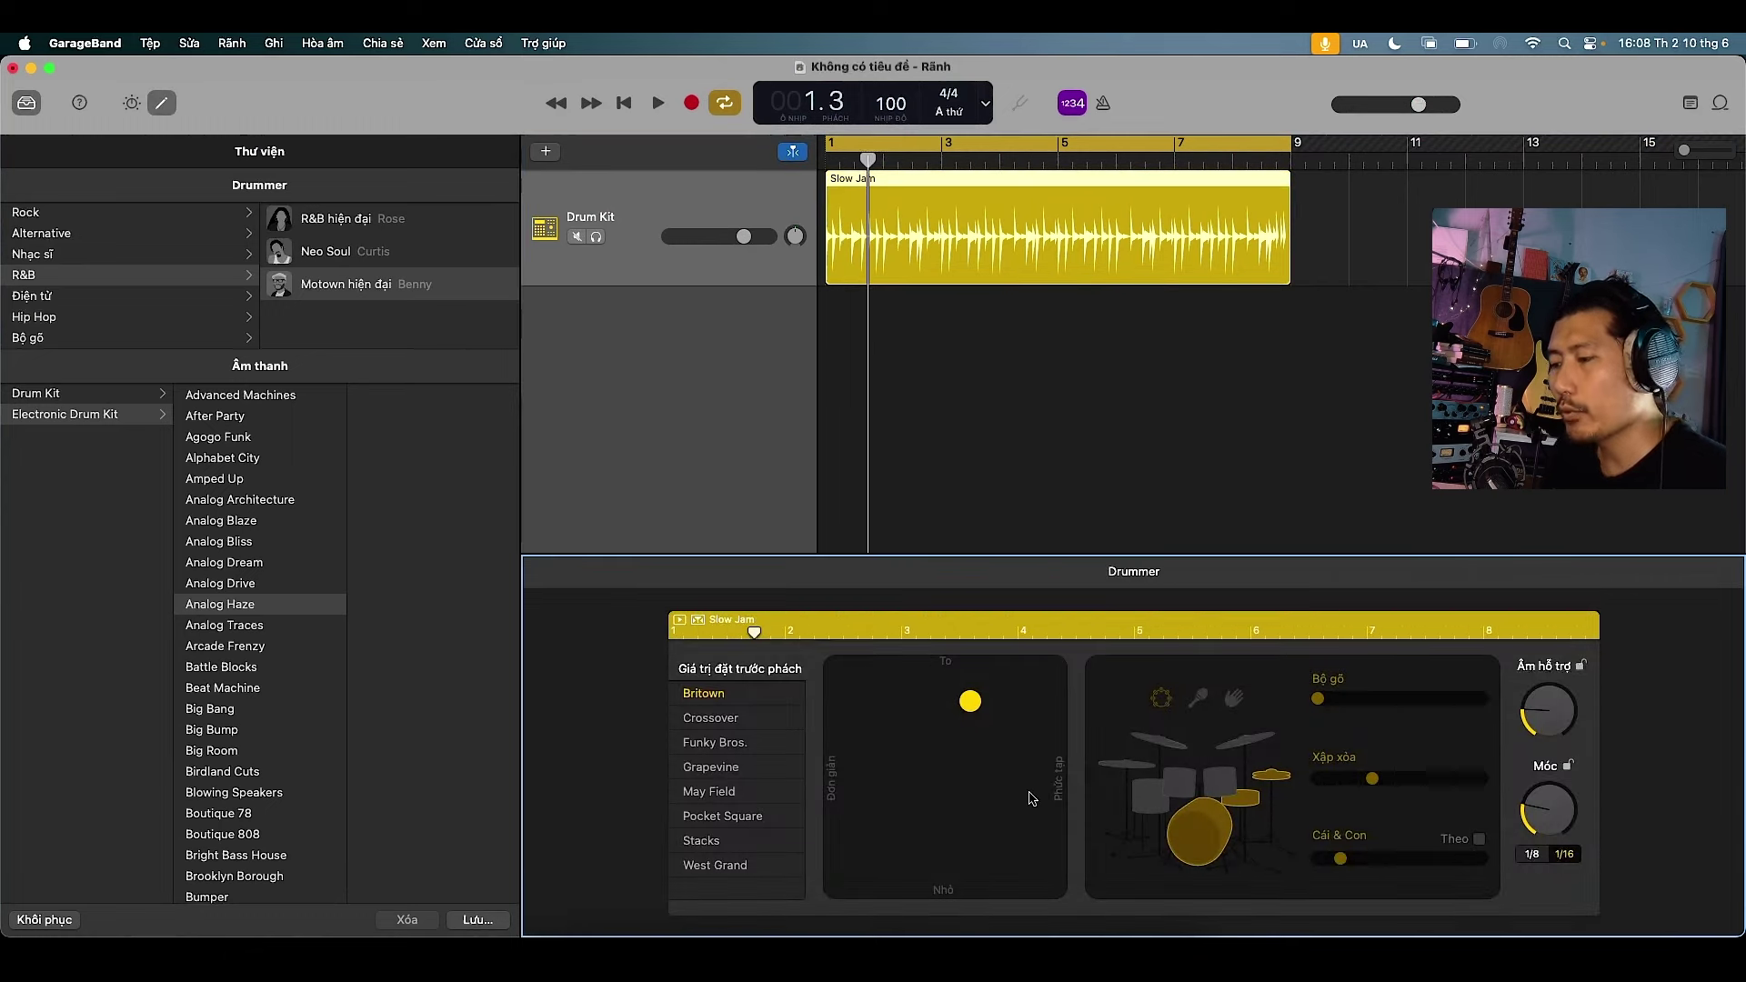
# Close and reopen the Drummer editor, and hide the sound library to widen the workspace
pyautogui.click(162, 107)
pyautogui.click(163, 107)
pyautogui.click(26, 104)
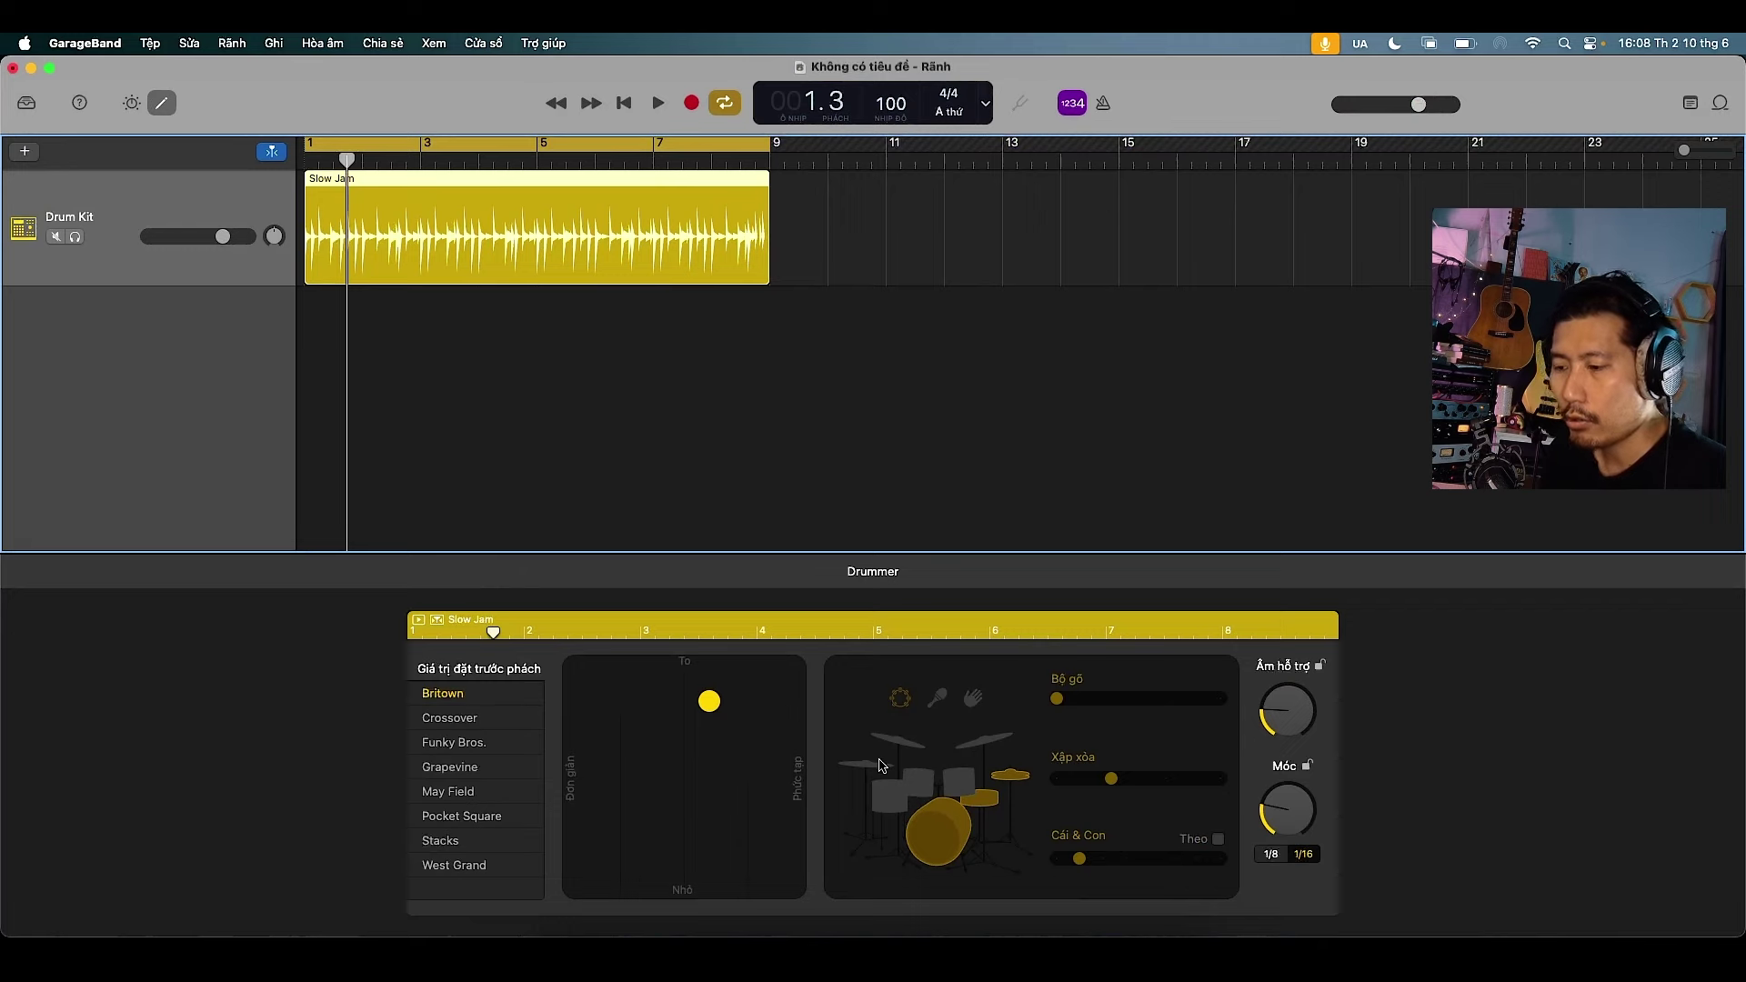
# Show the Smart Controls and switch them from the drum track to the master output
pyautogui.click(142, 106)
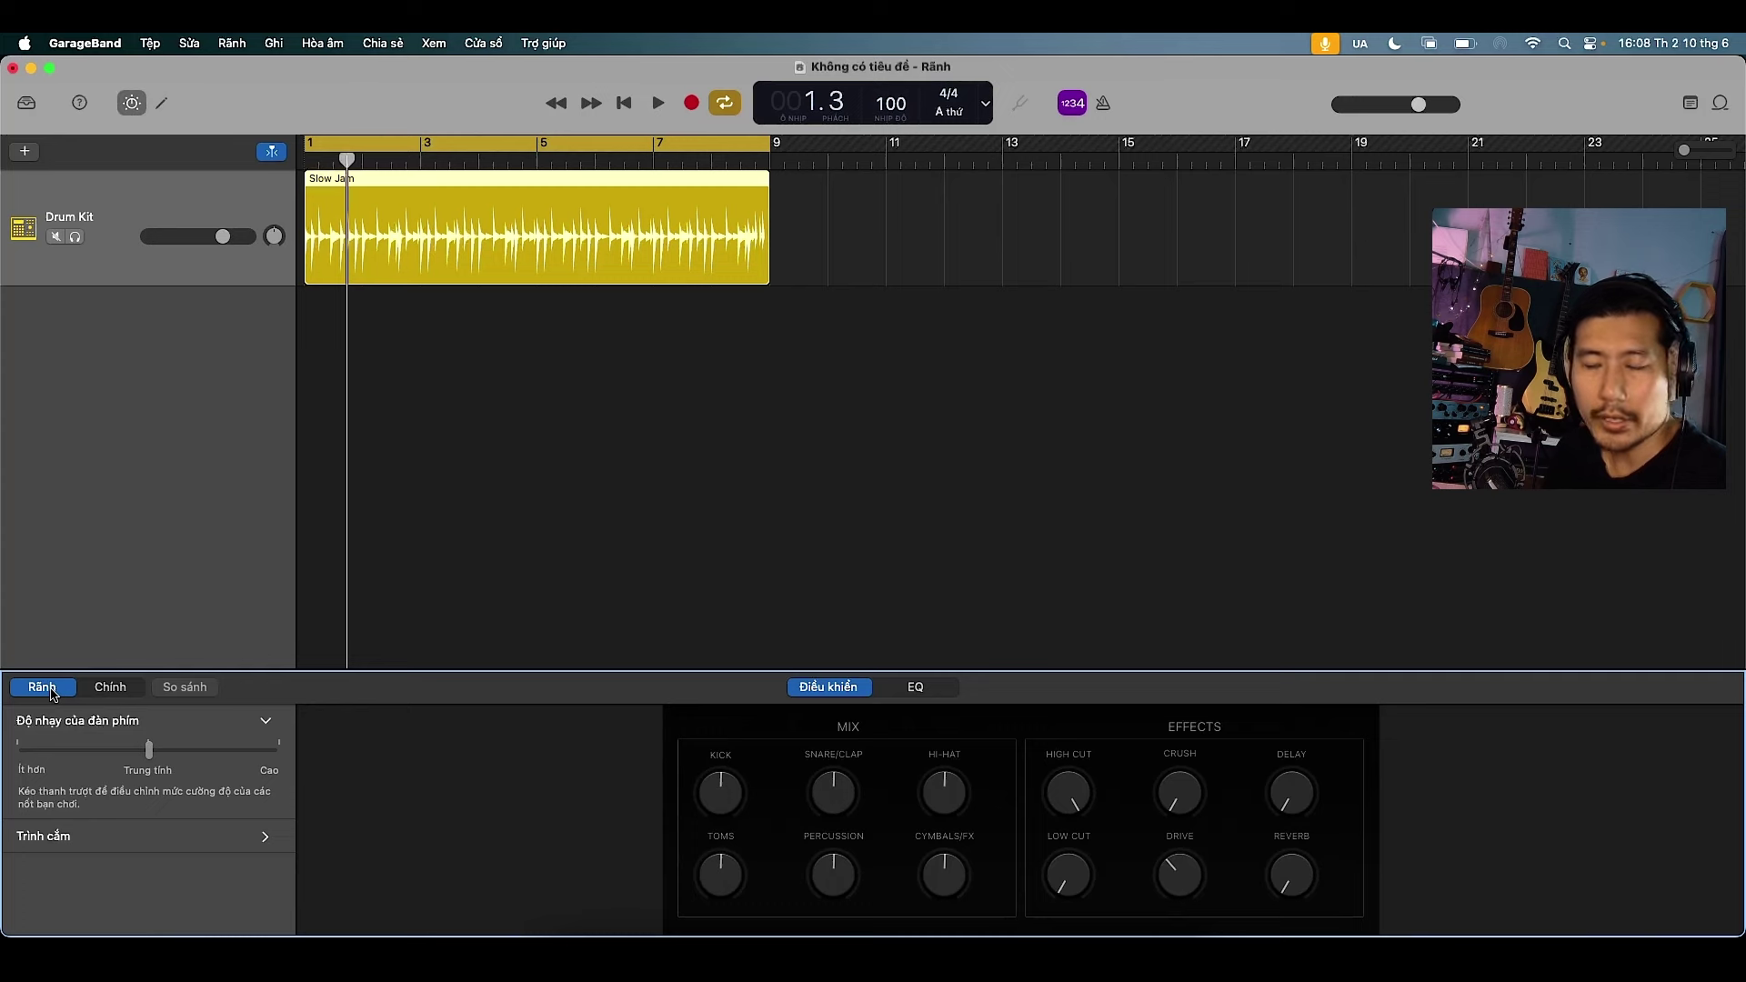
pyautogui.click(98, 689)
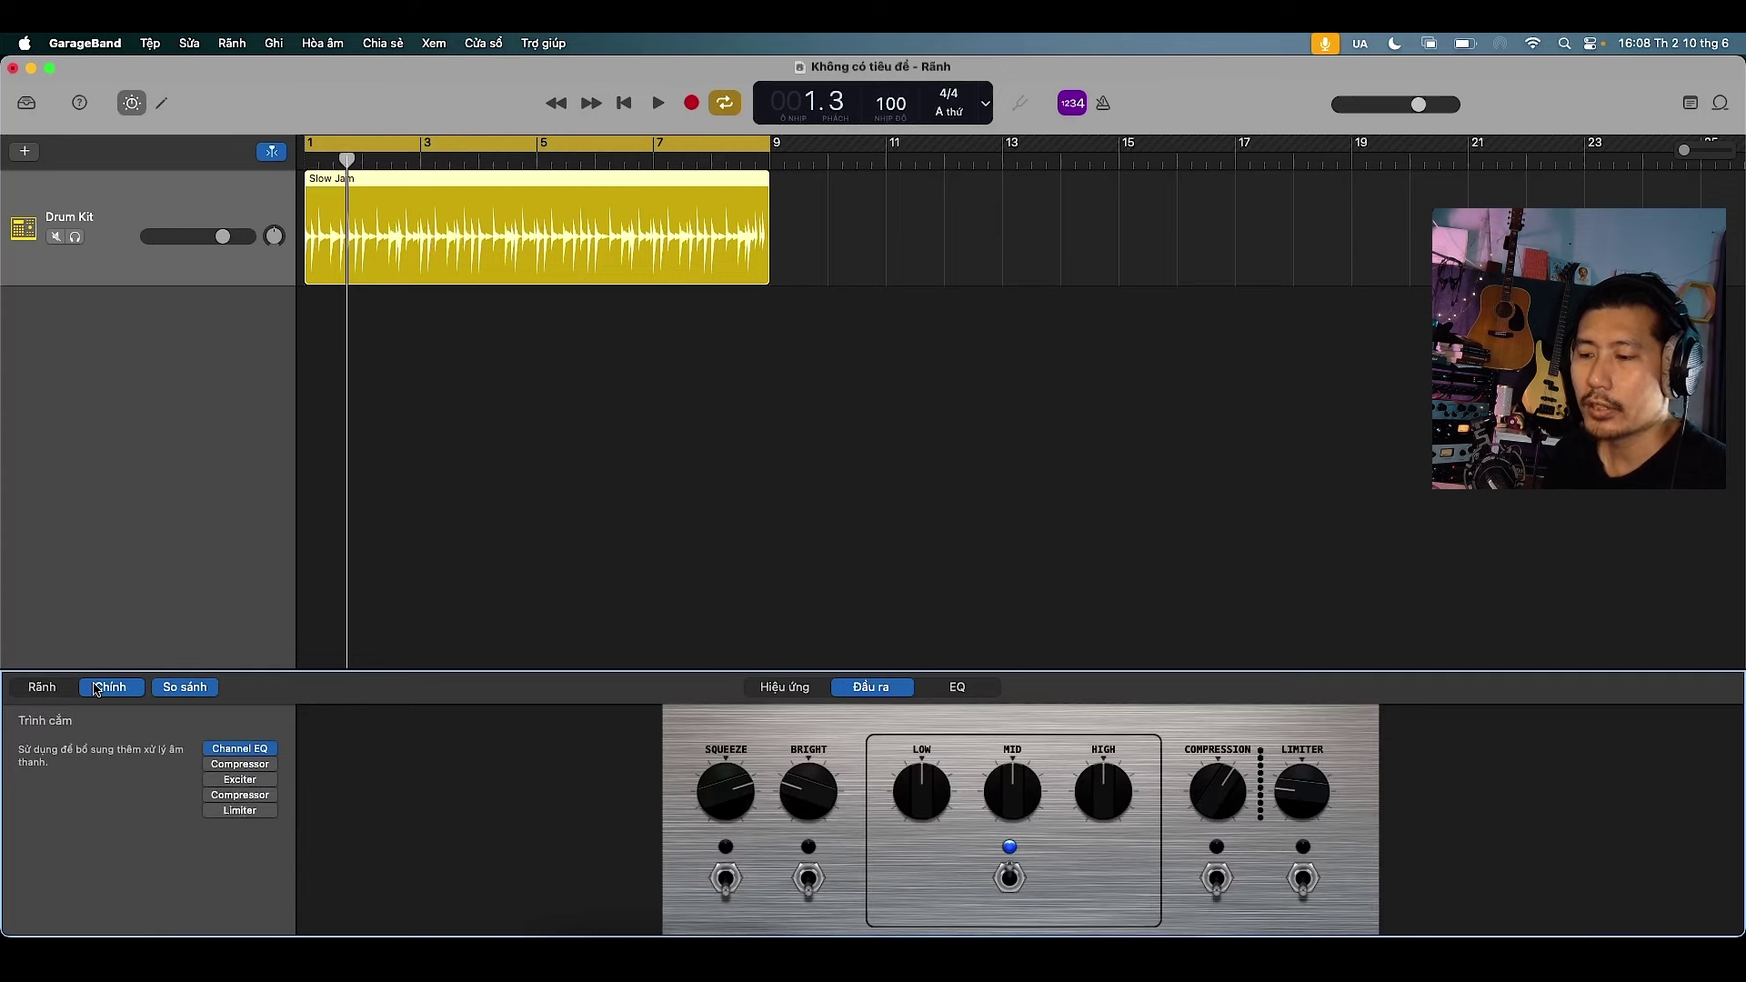
# Switch the Smart Controls back to the drum track in a taller pane, with the plug-ins list expanded
pyautogui.click(64, 689)
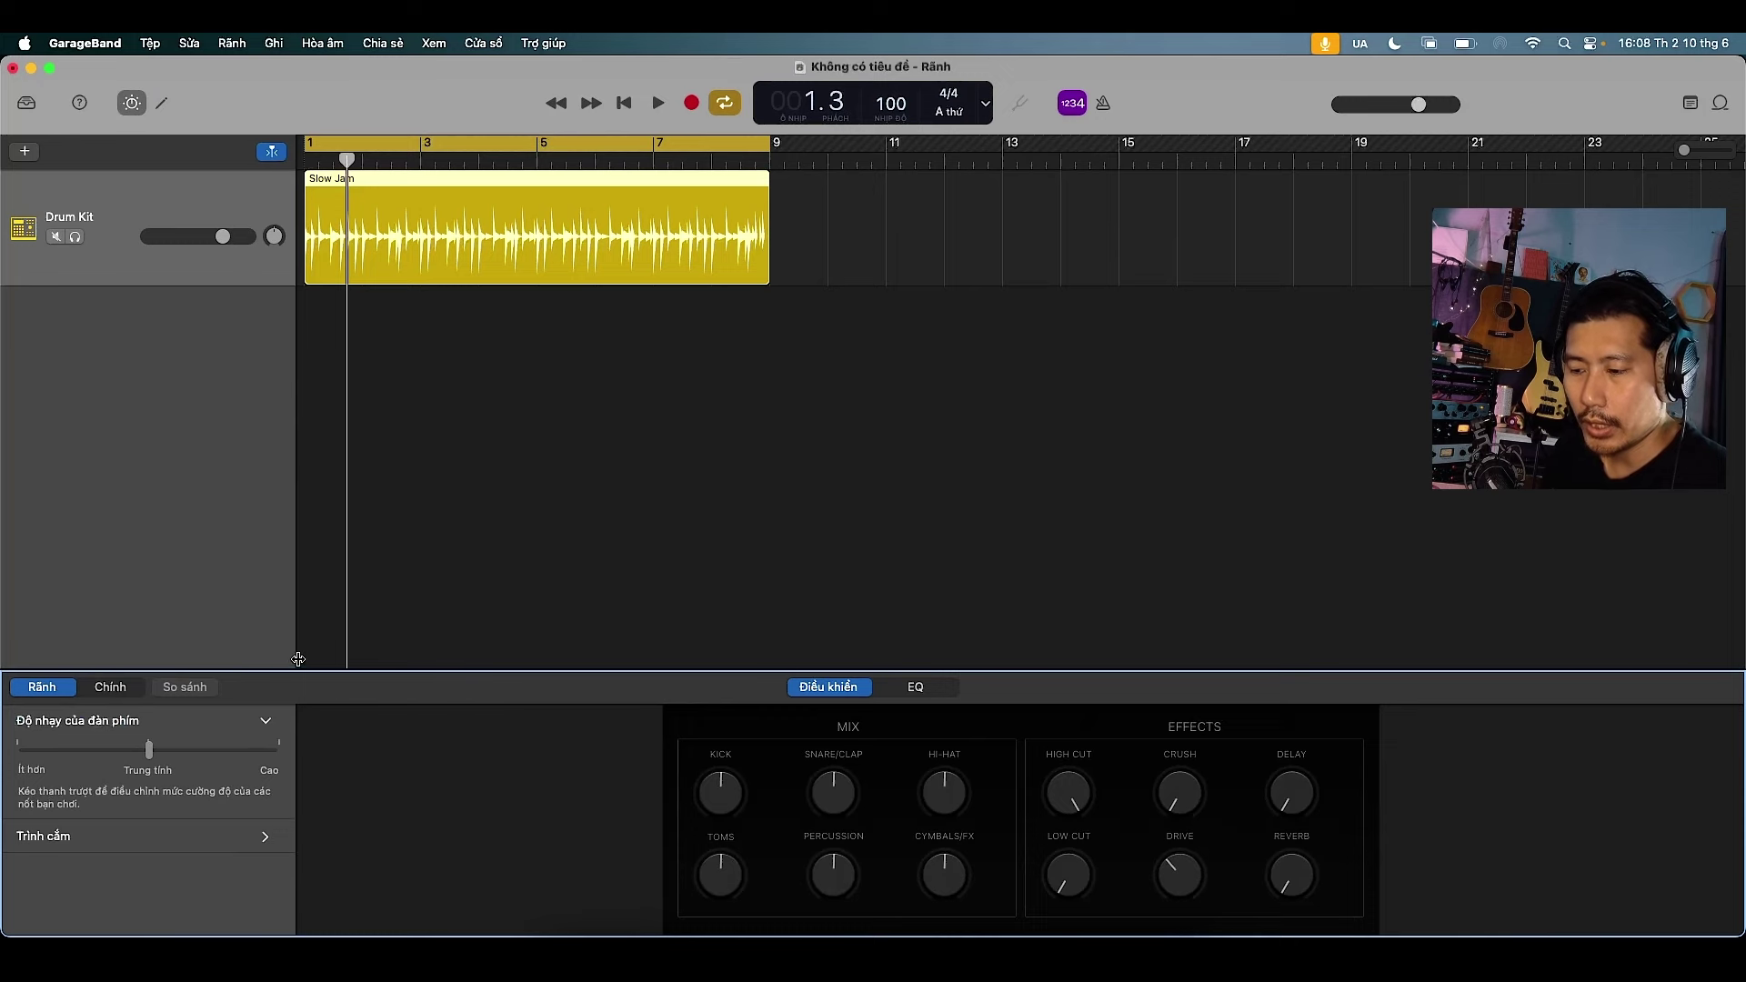
pyautogui.moveTo(303, 671); pyautogui.dragTo(304, 425)
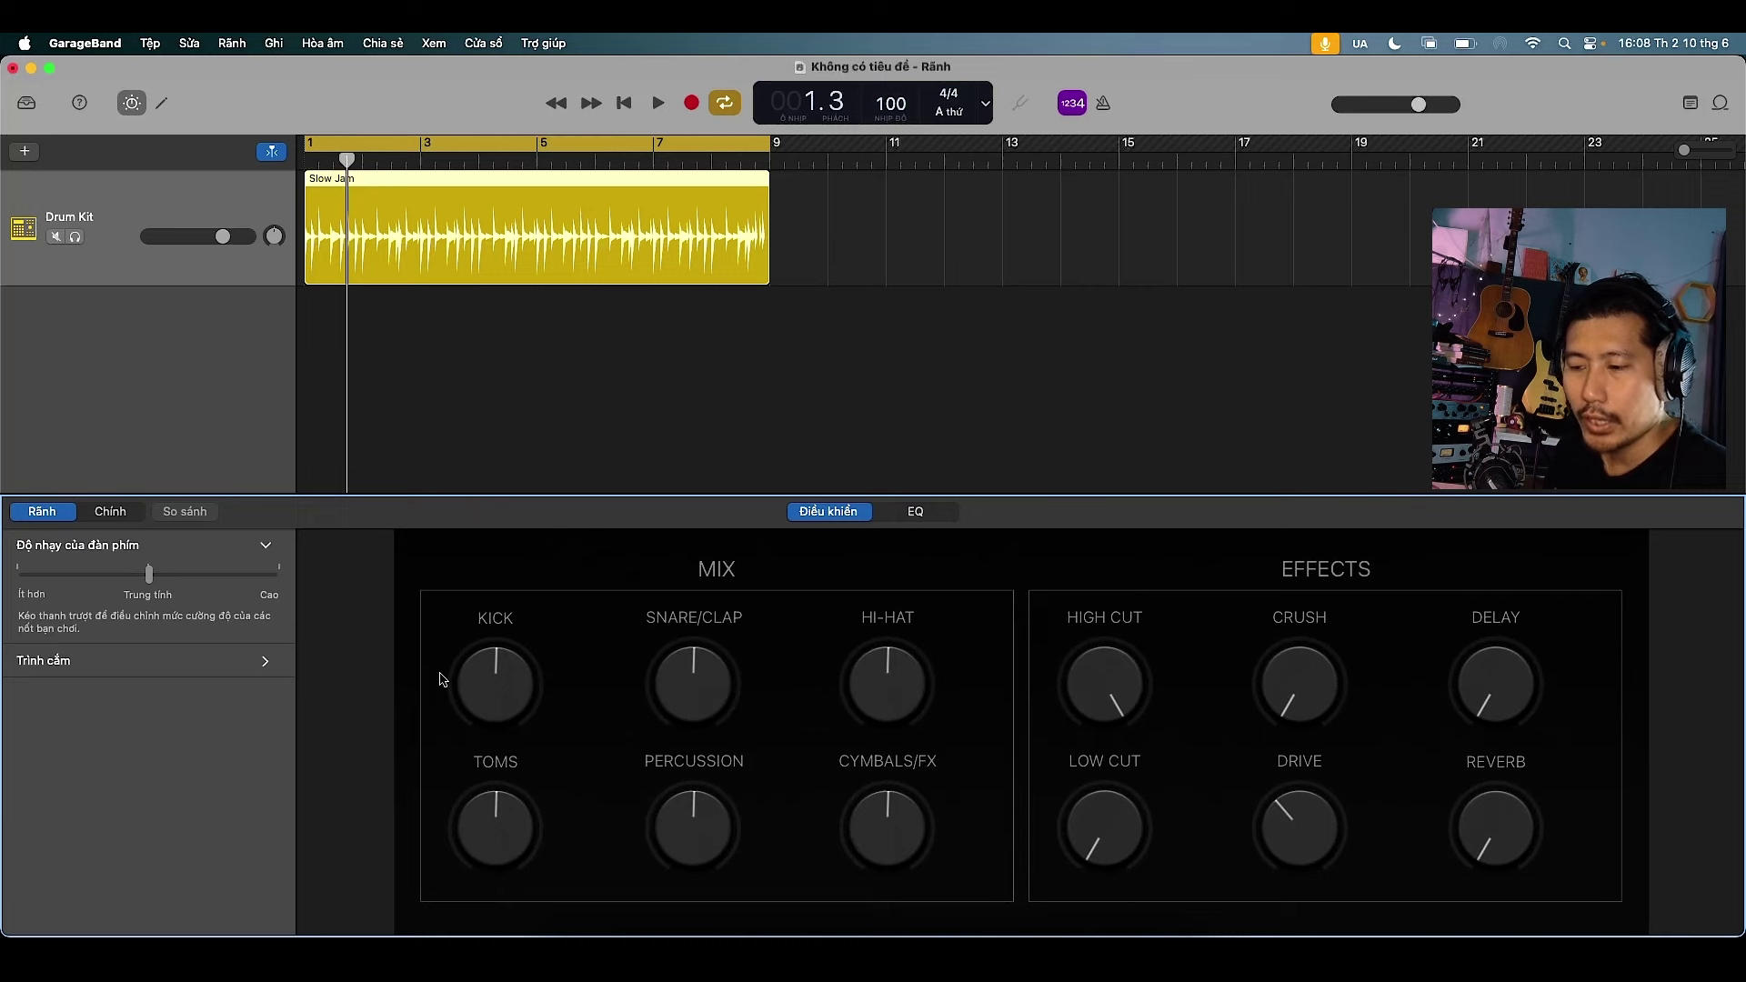
pyautogui.click(266, 661)
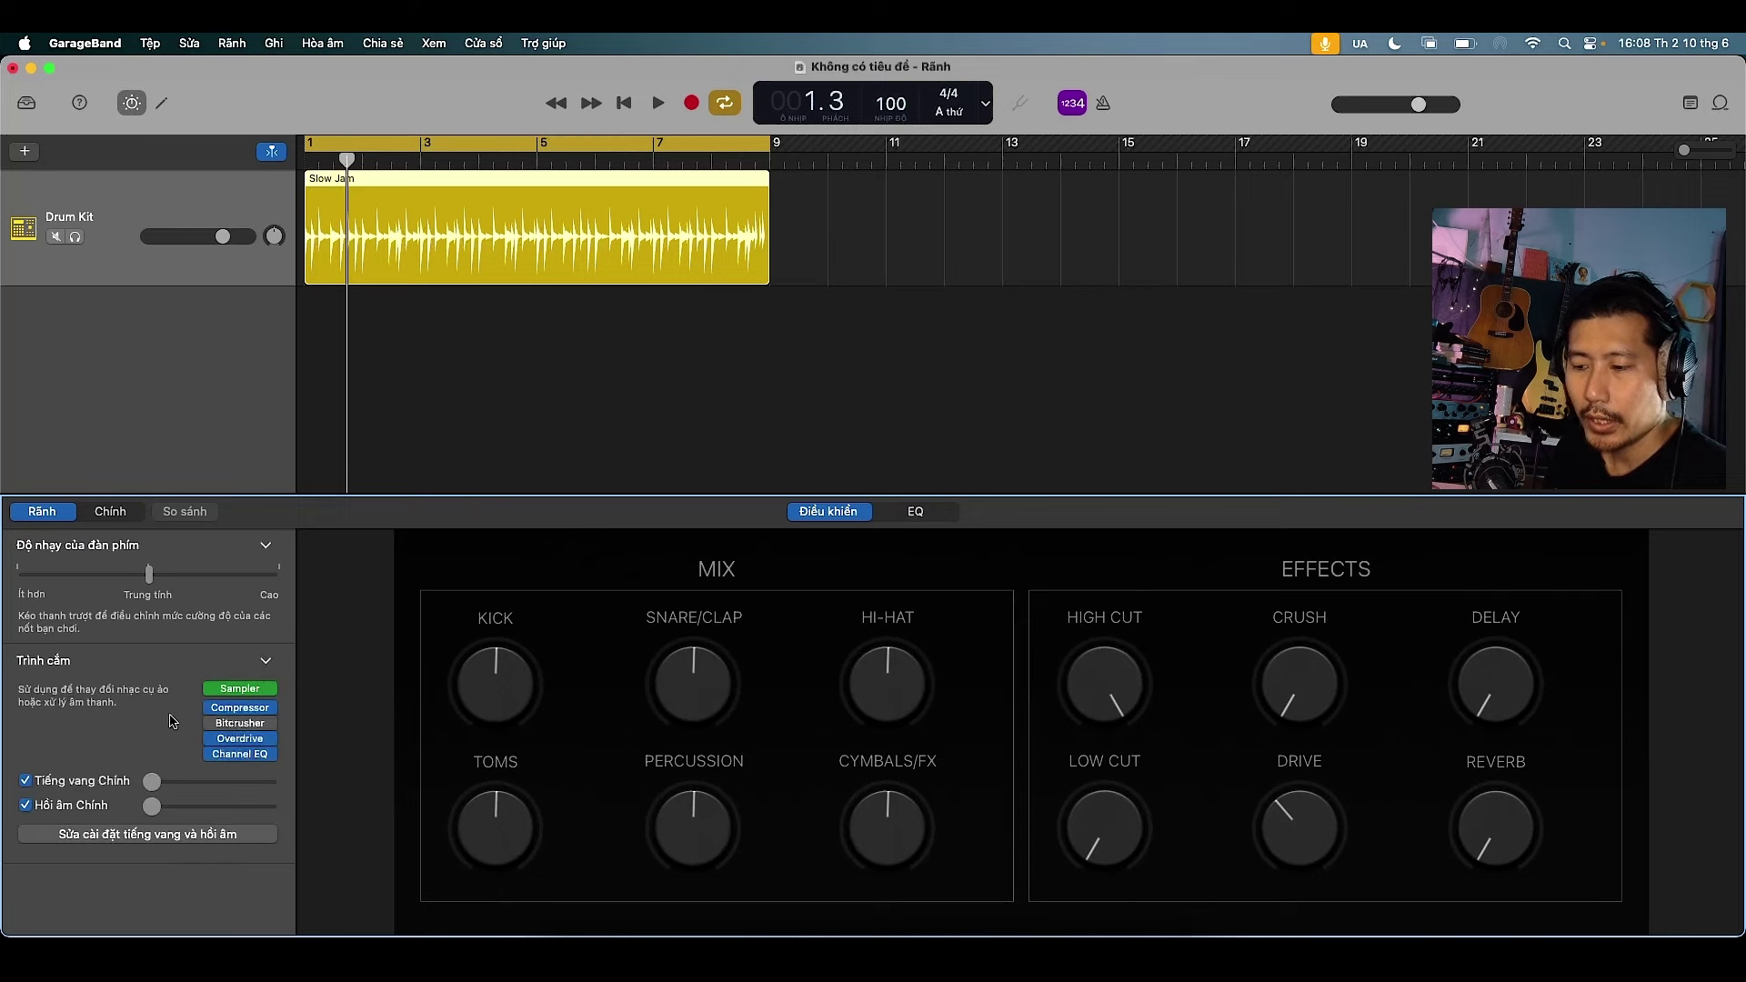
# Remove the Compressor, Overdrive, Channel EQ and Bitcrusher plug-ins from the drum track, leaving only the Sampler
pyautogui.moveTo(212, 719)
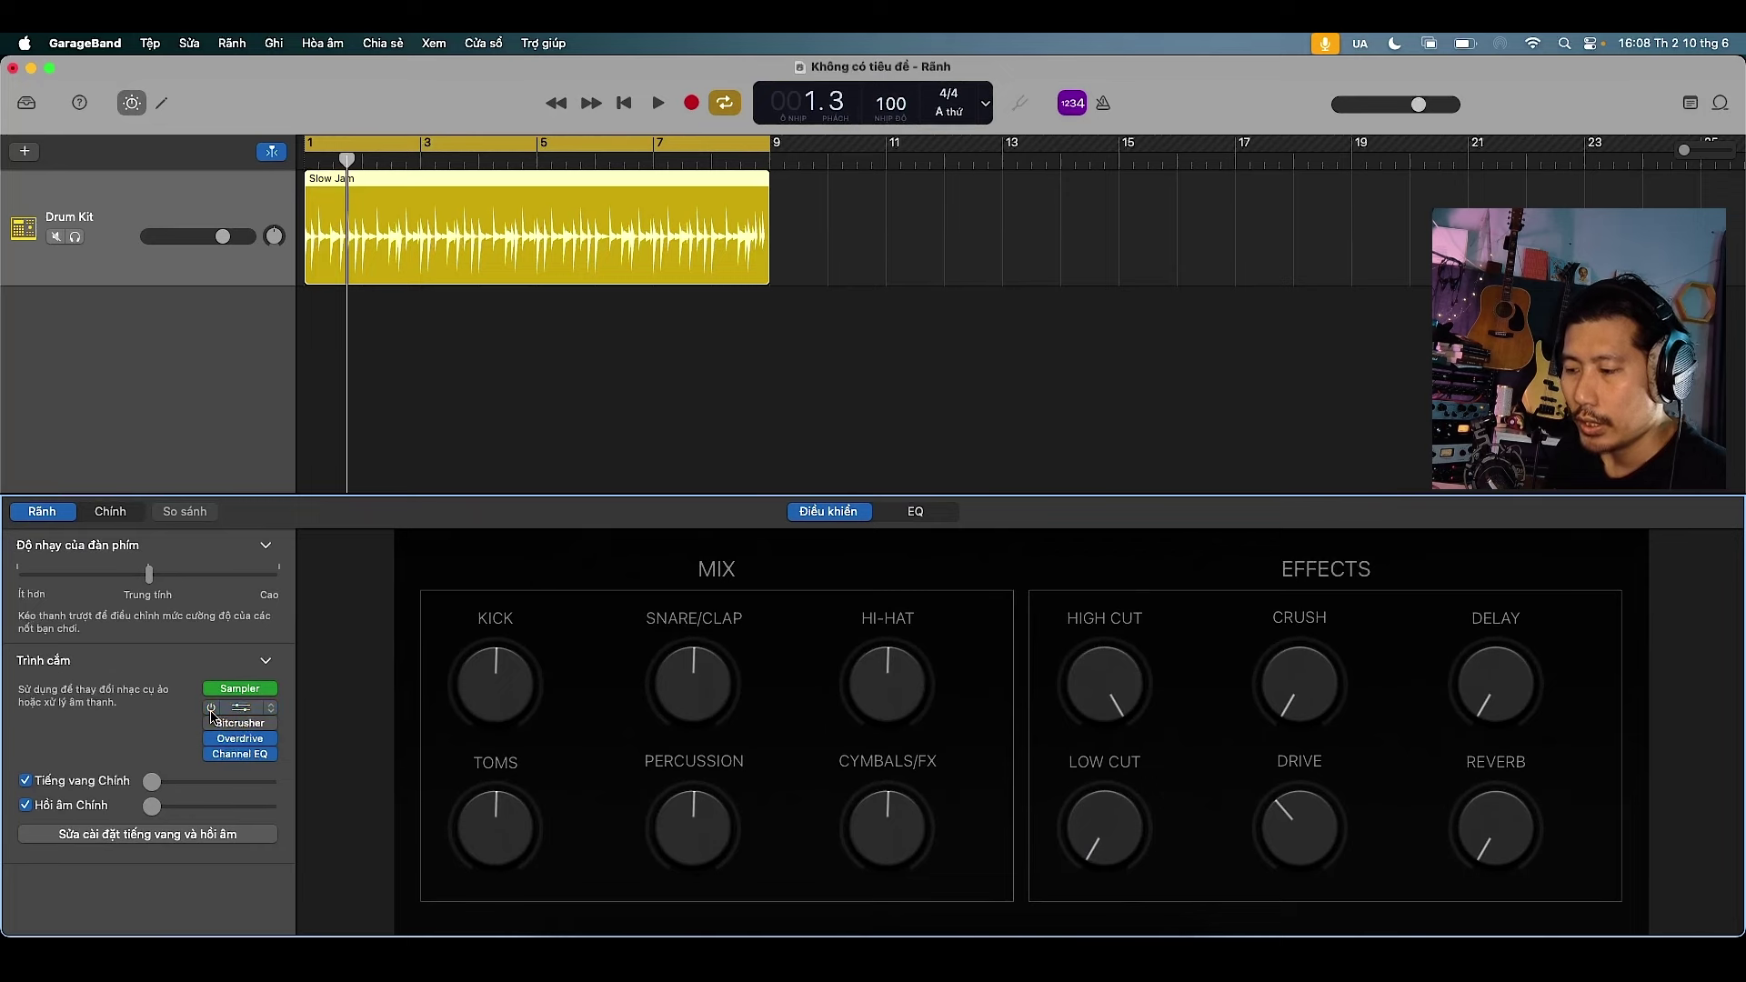
pyautogui.click(273, 709)
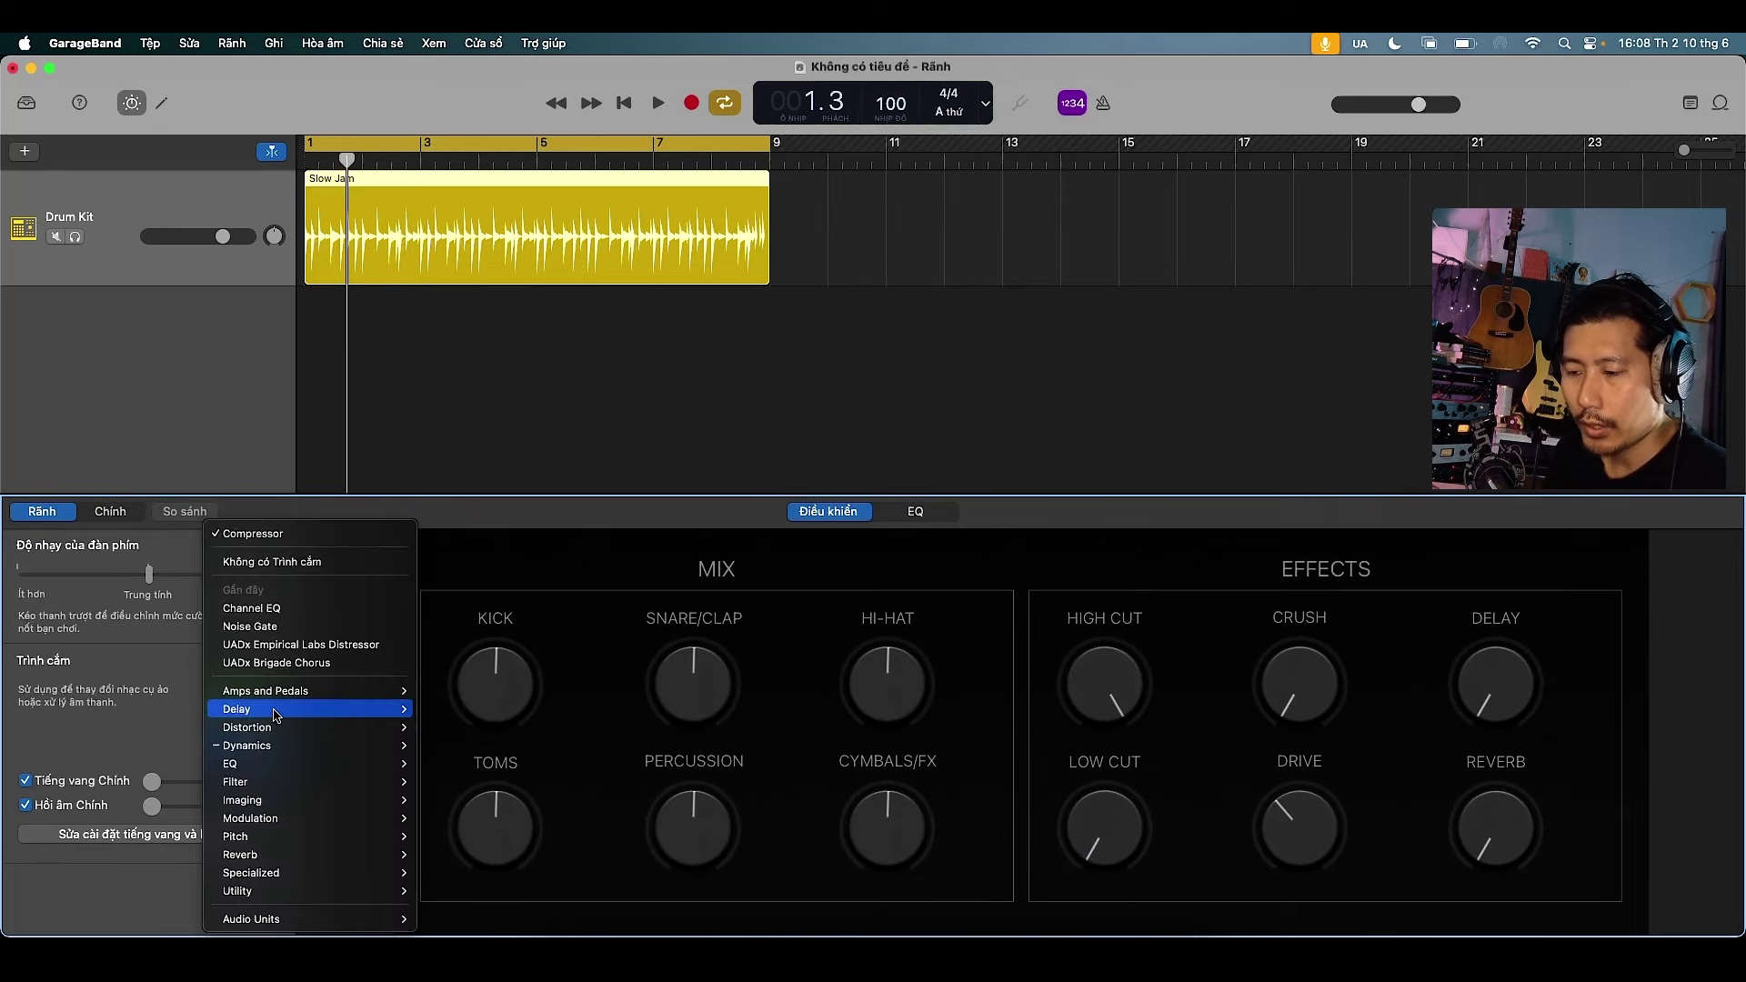
pyautogui.click(293, 564)
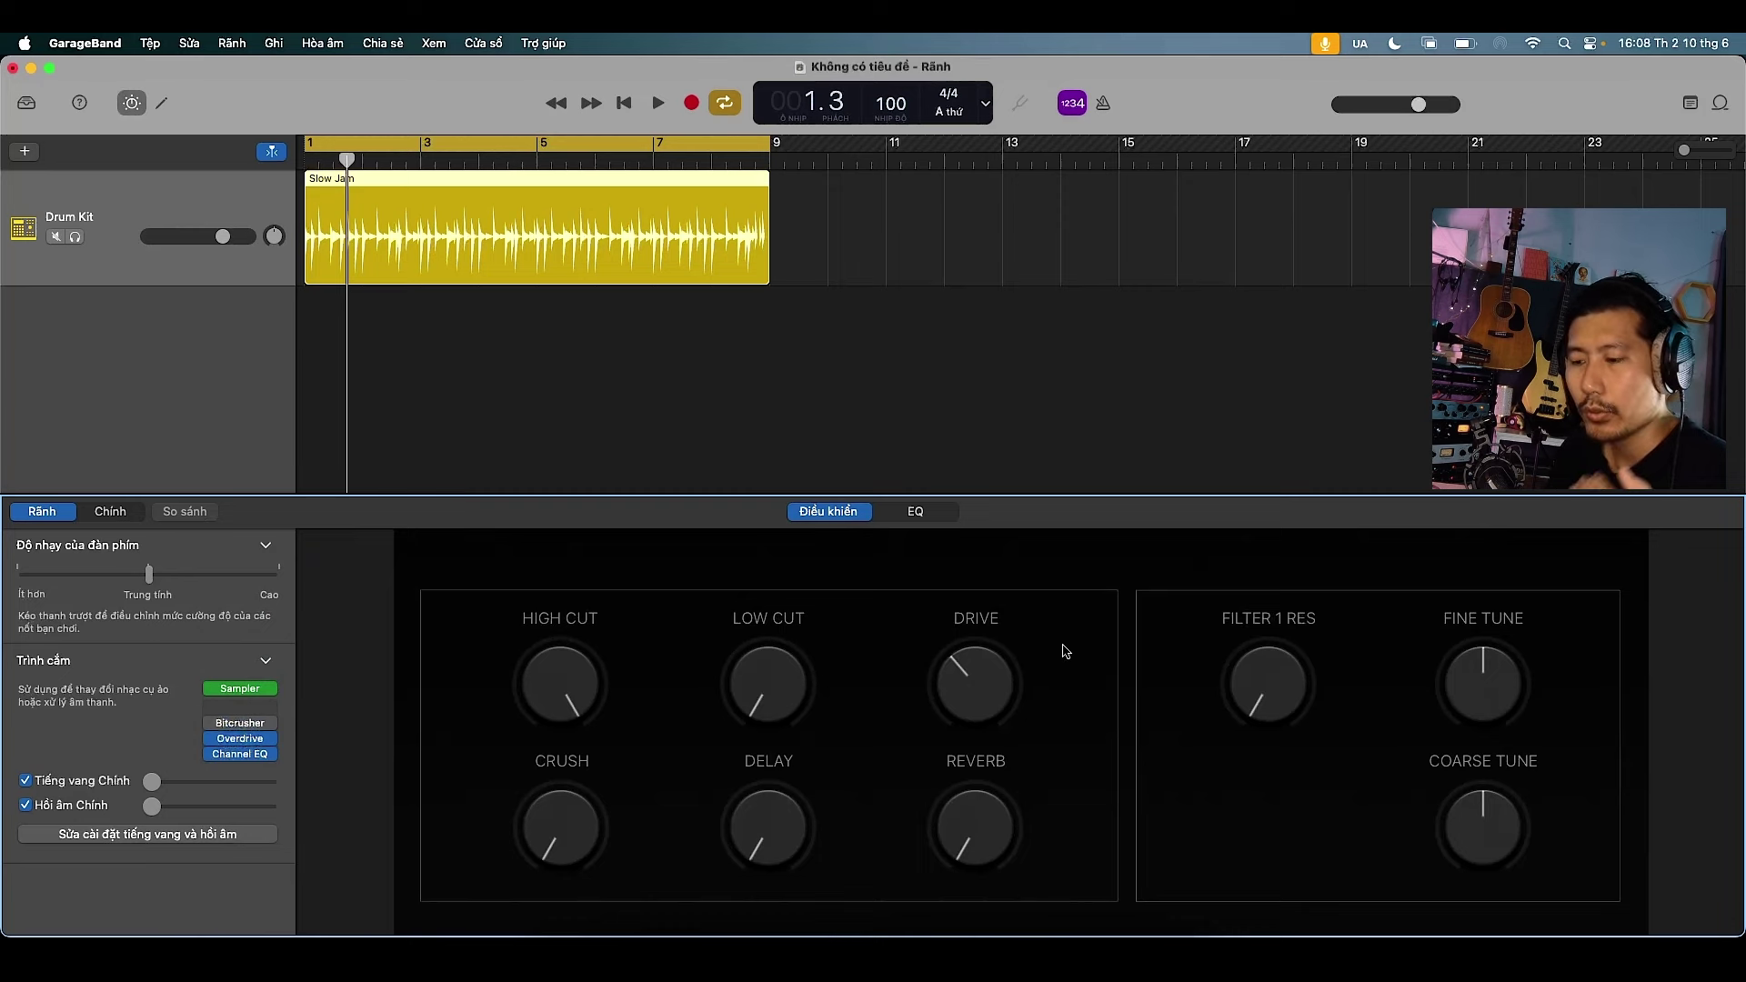
pyautogui.click(254, 738)
pyautogui.click(252, 608)
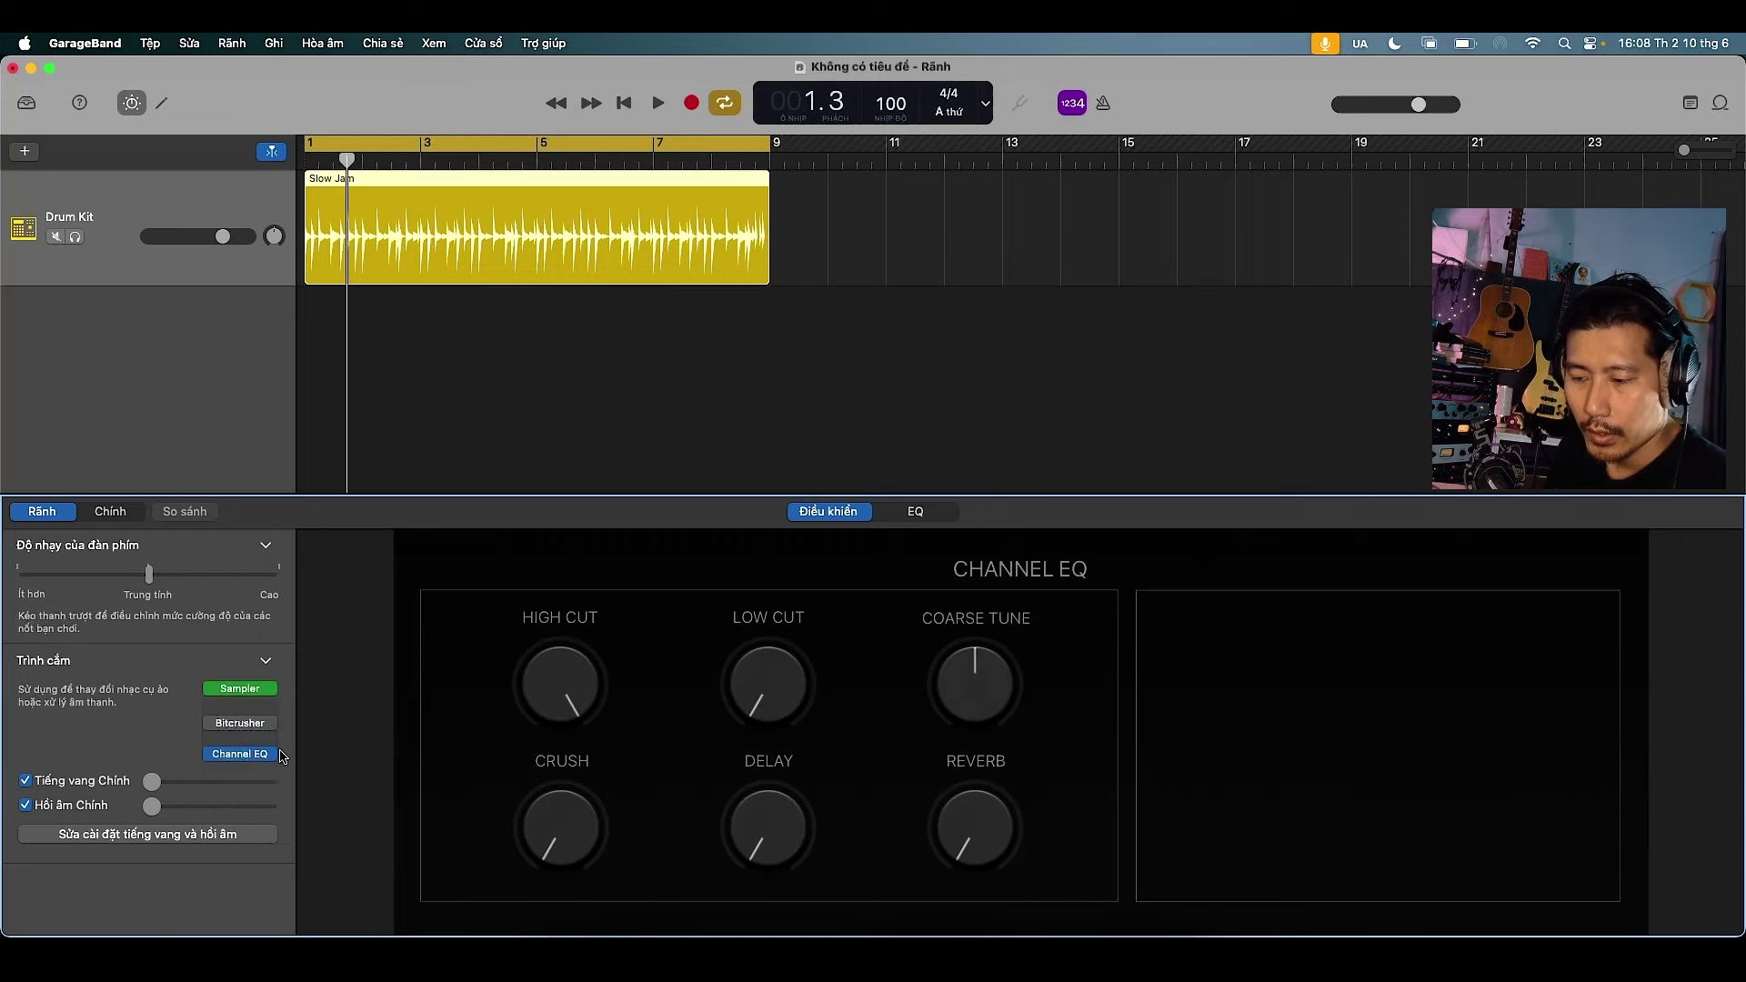
pyautogui.click(273, 759)
pyautogui.moveTo(271, 761)
pyautogui.click(300, 561)
pyautogui.click(244, 723)
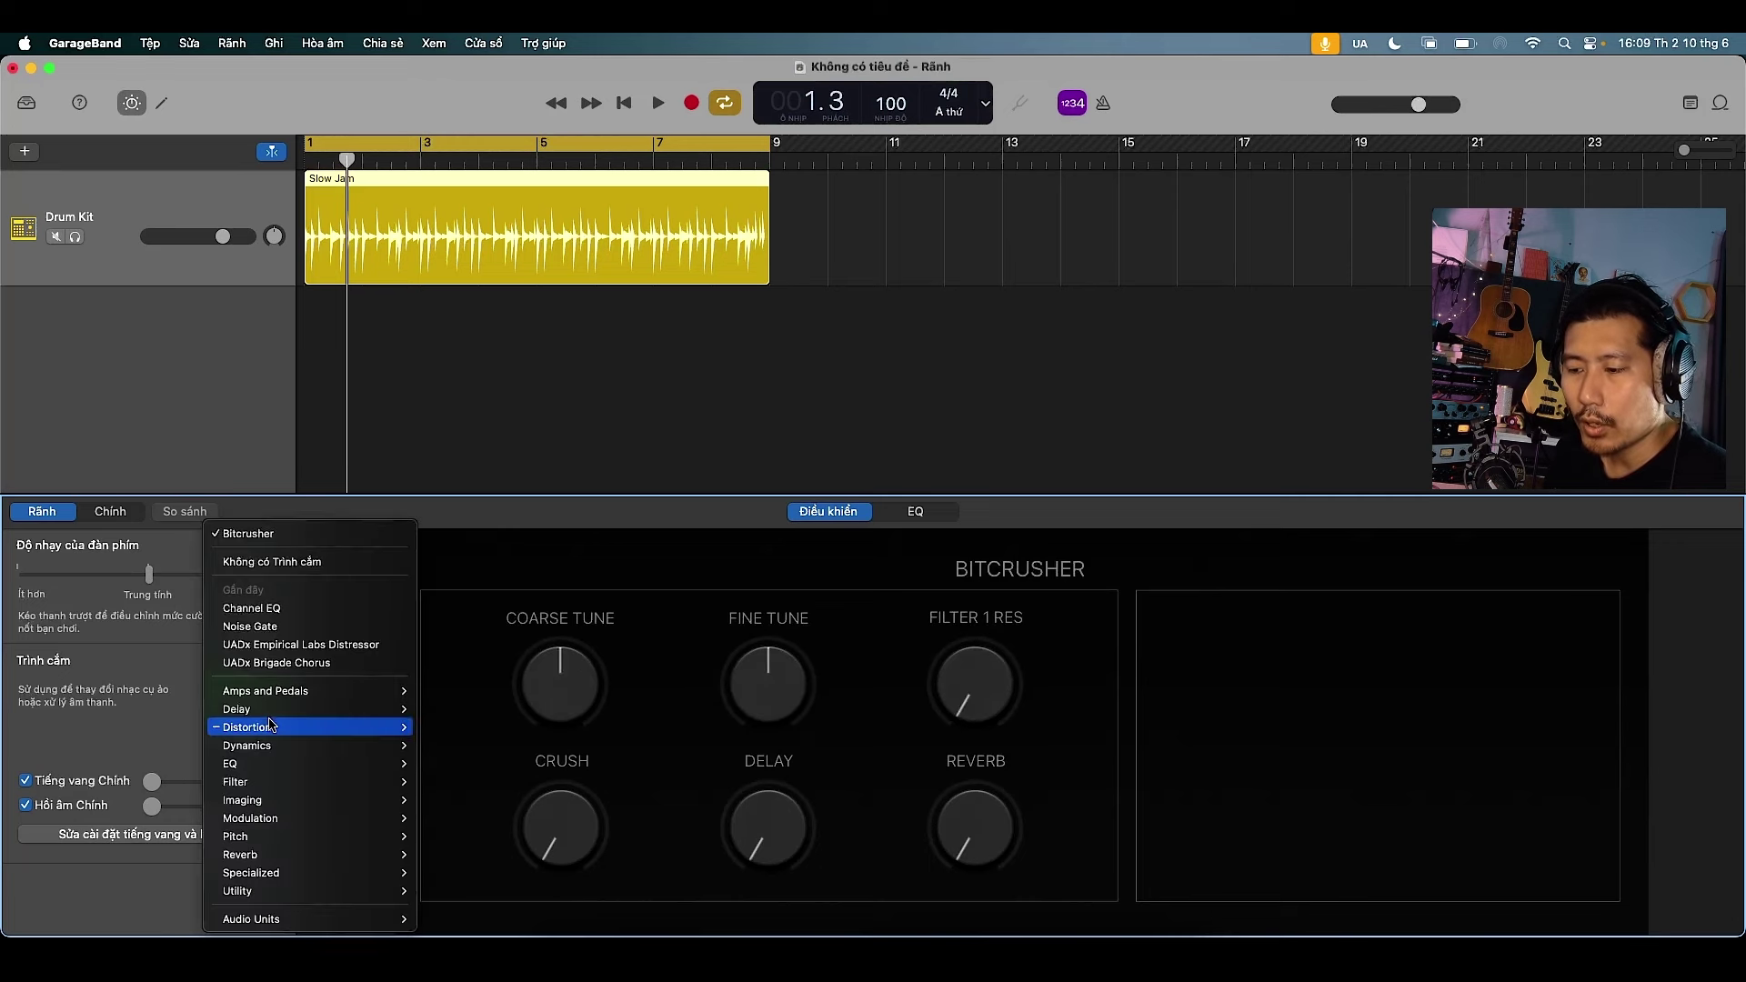
pyautogui.click(284, 563)
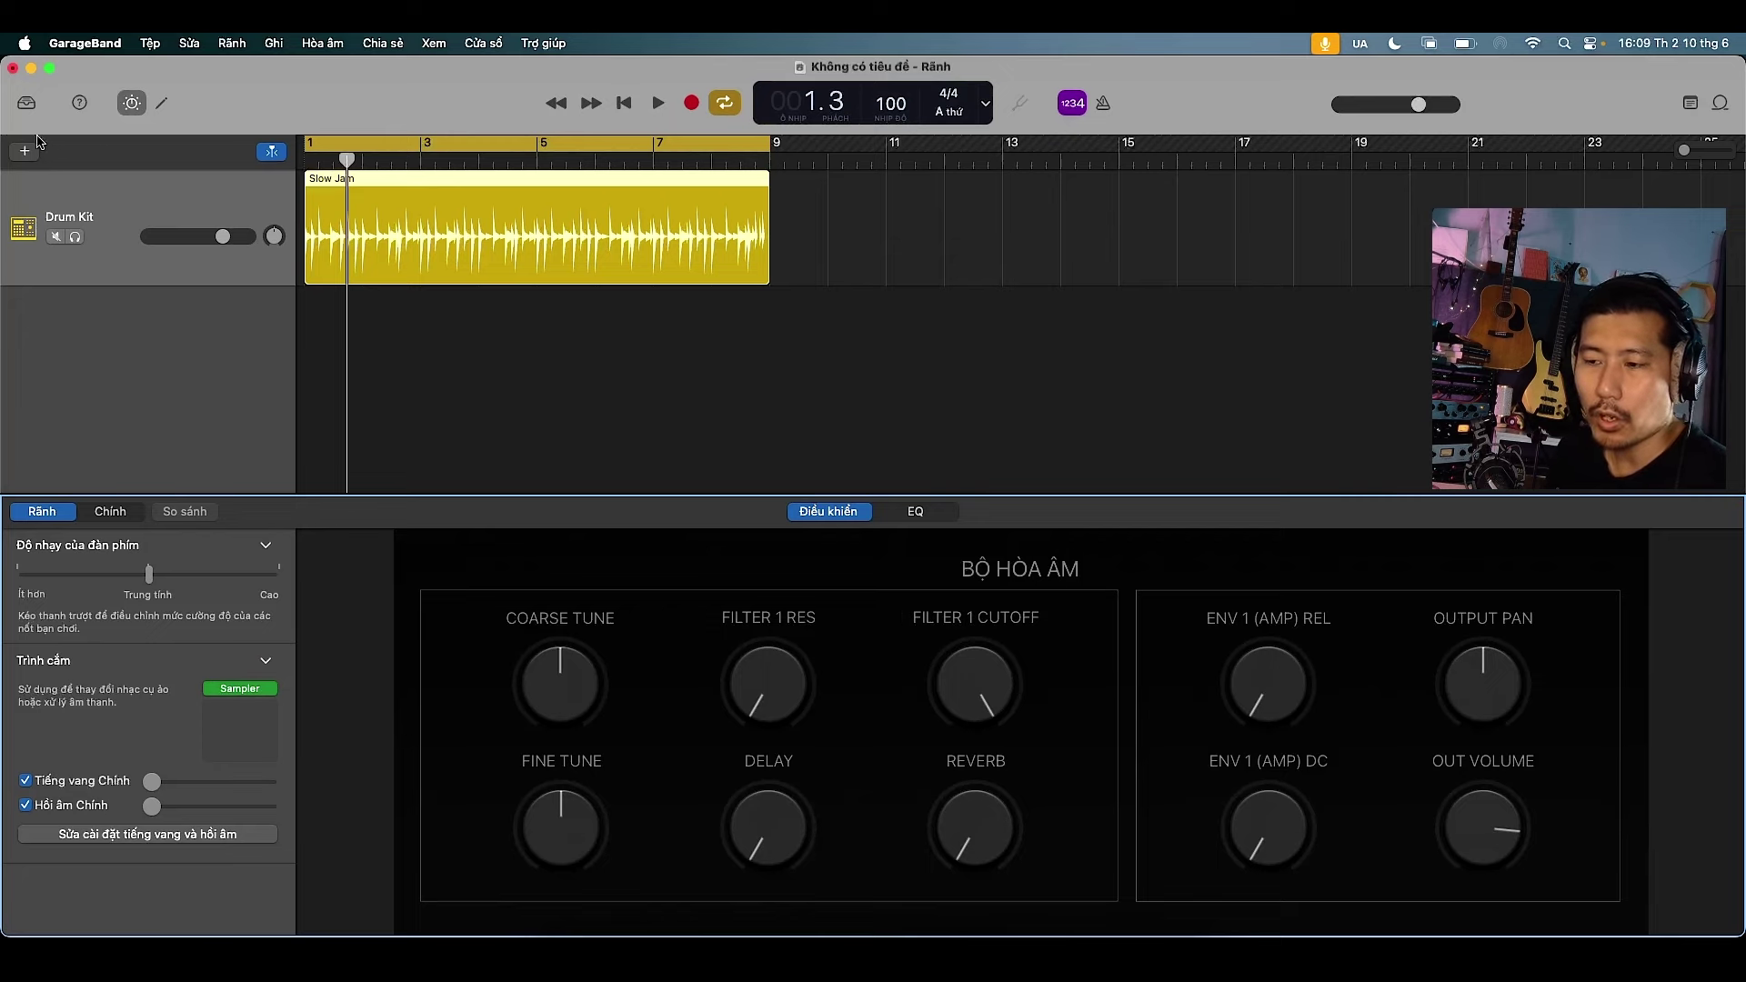
# Show the sound library and load the Detroit Garage drum kit, discarding the changes to the current instrument settings
pyautogui.click(28, 105)
pyautogui.click(27, 105)
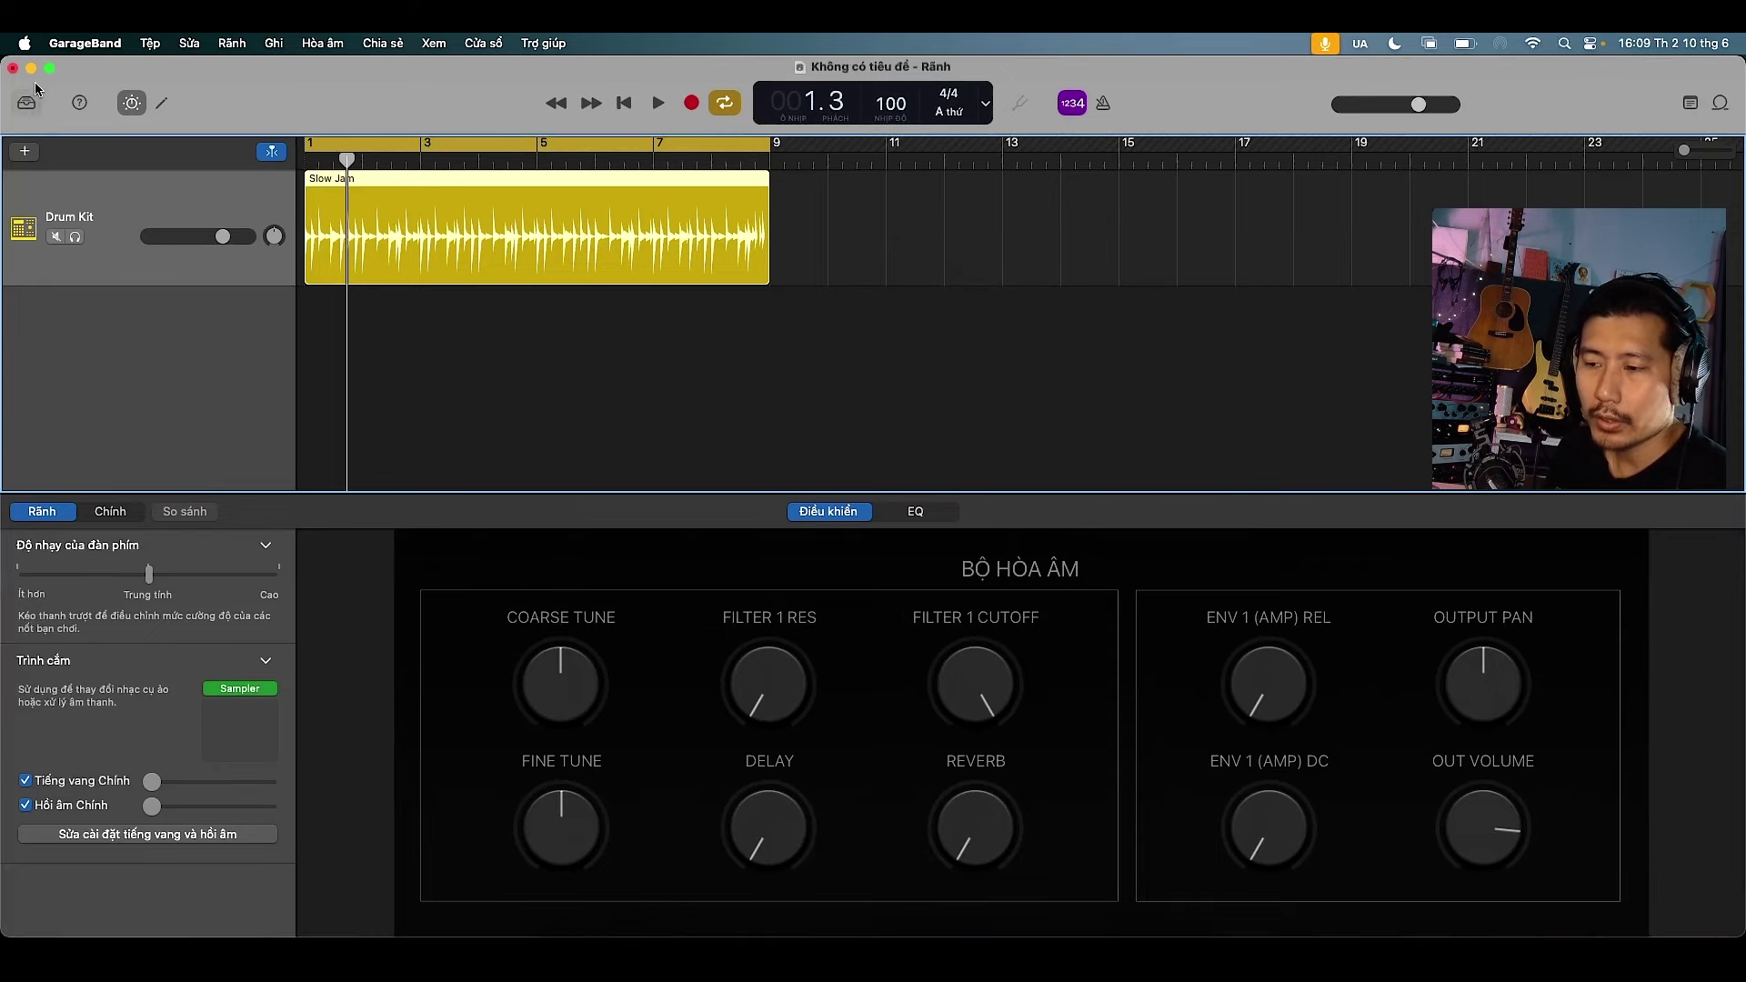
pyautogui.click(28, 103)
pyautogui.click(28, 104)
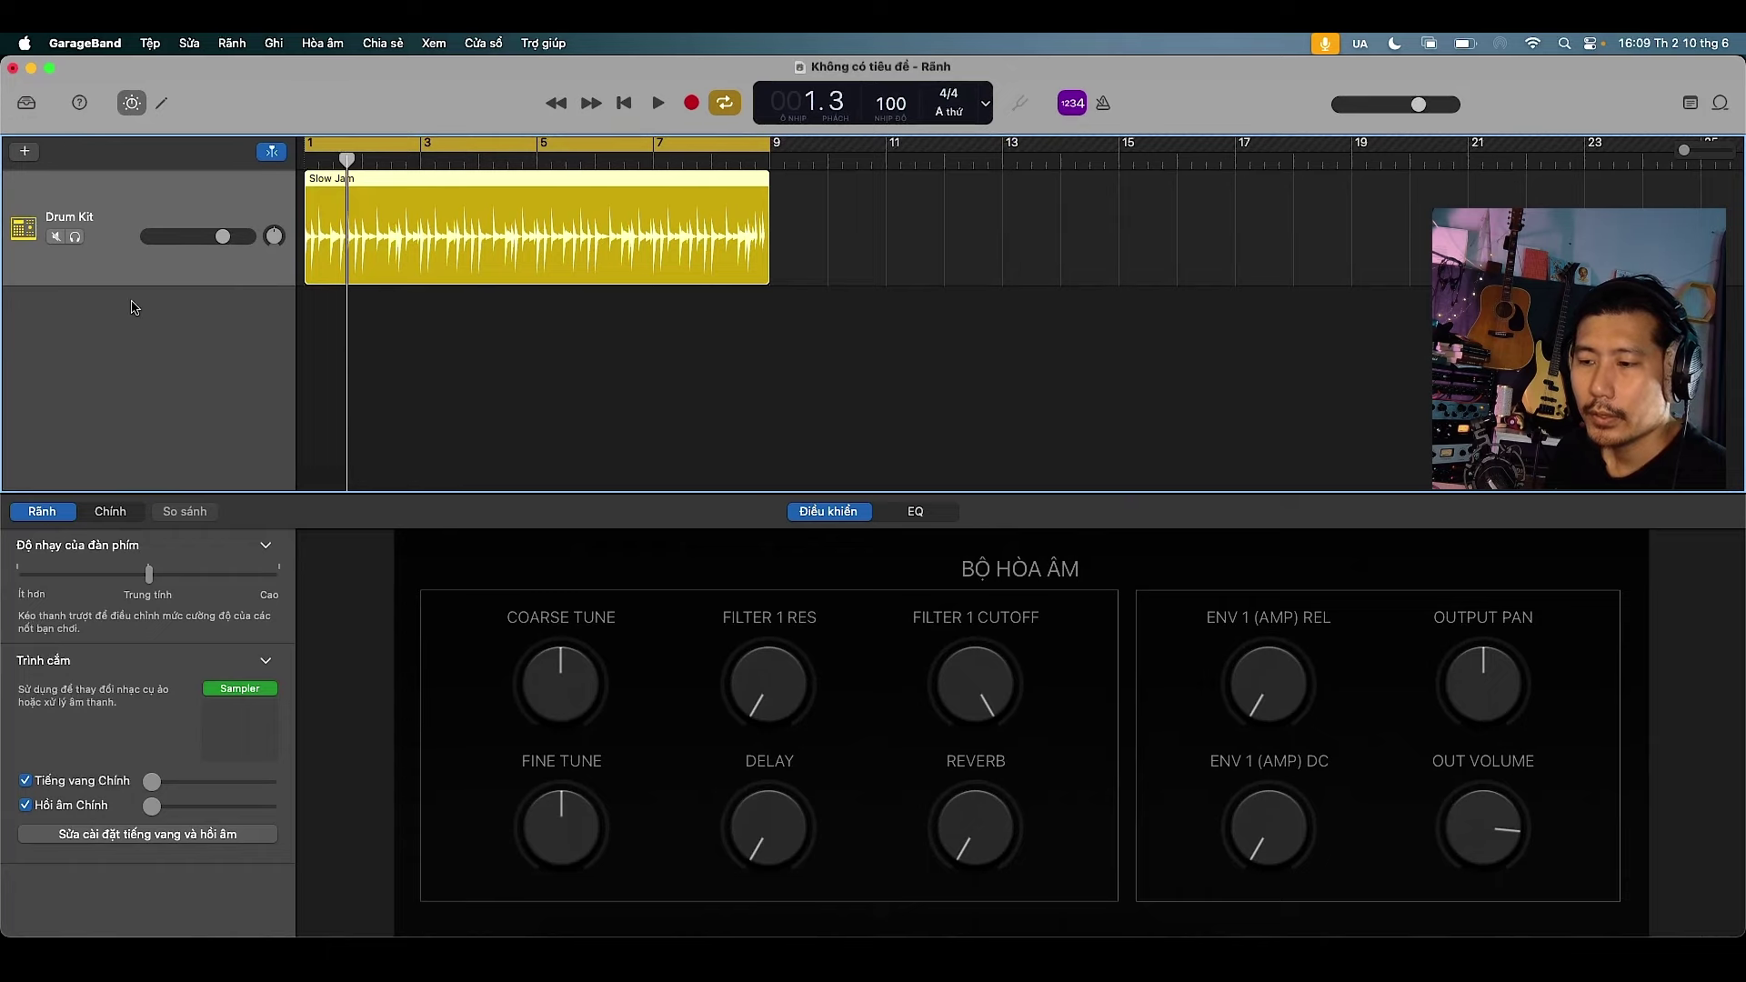
pyautogui.click(29, 105)
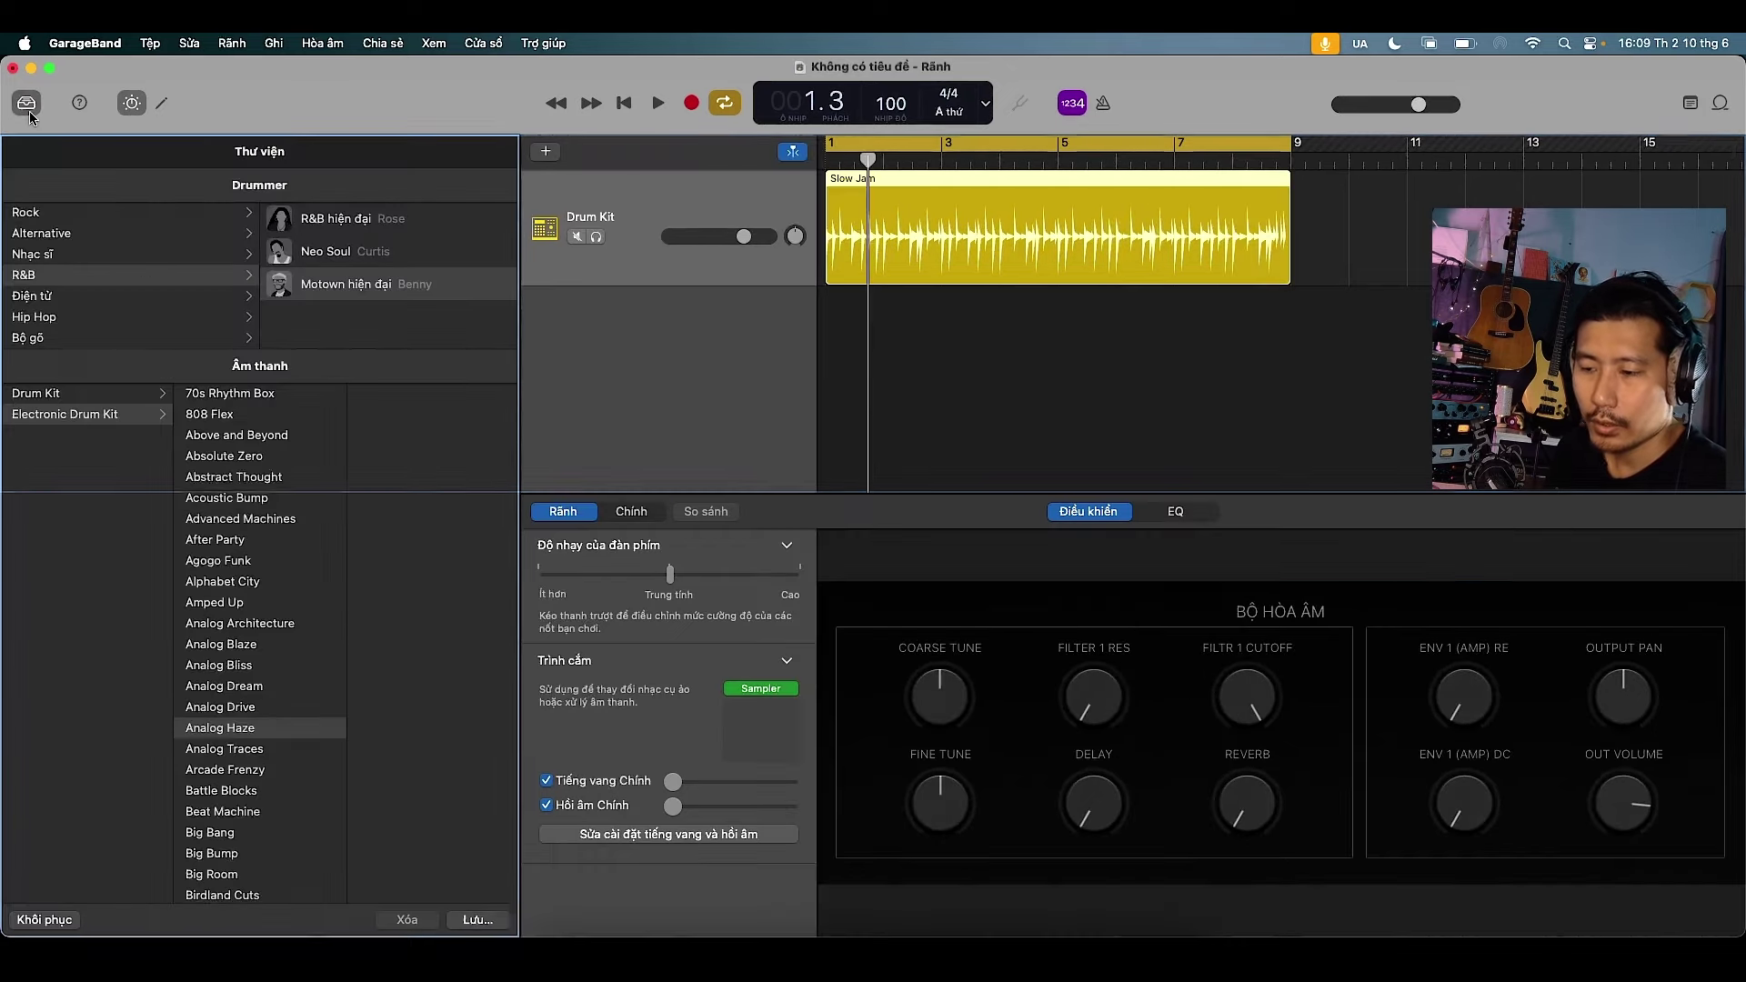
pyautogui.click(59, 398)
pyautogui.click(223, 455)
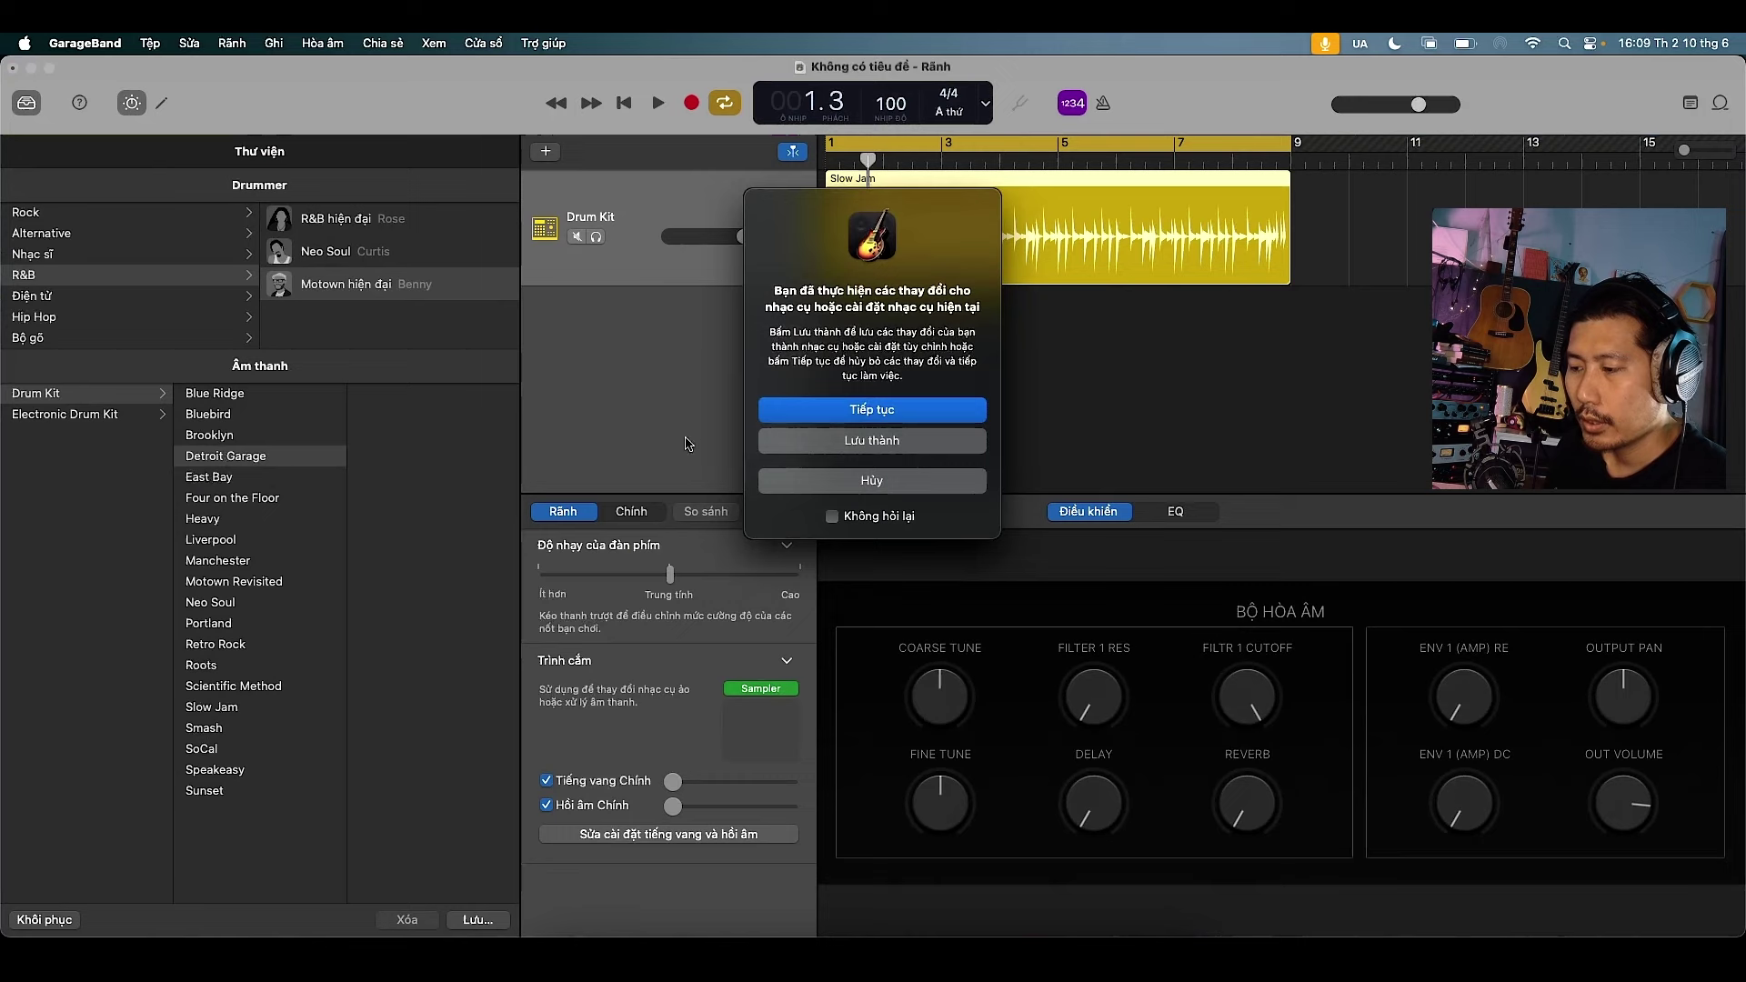
pyautogui.click(874, 421)
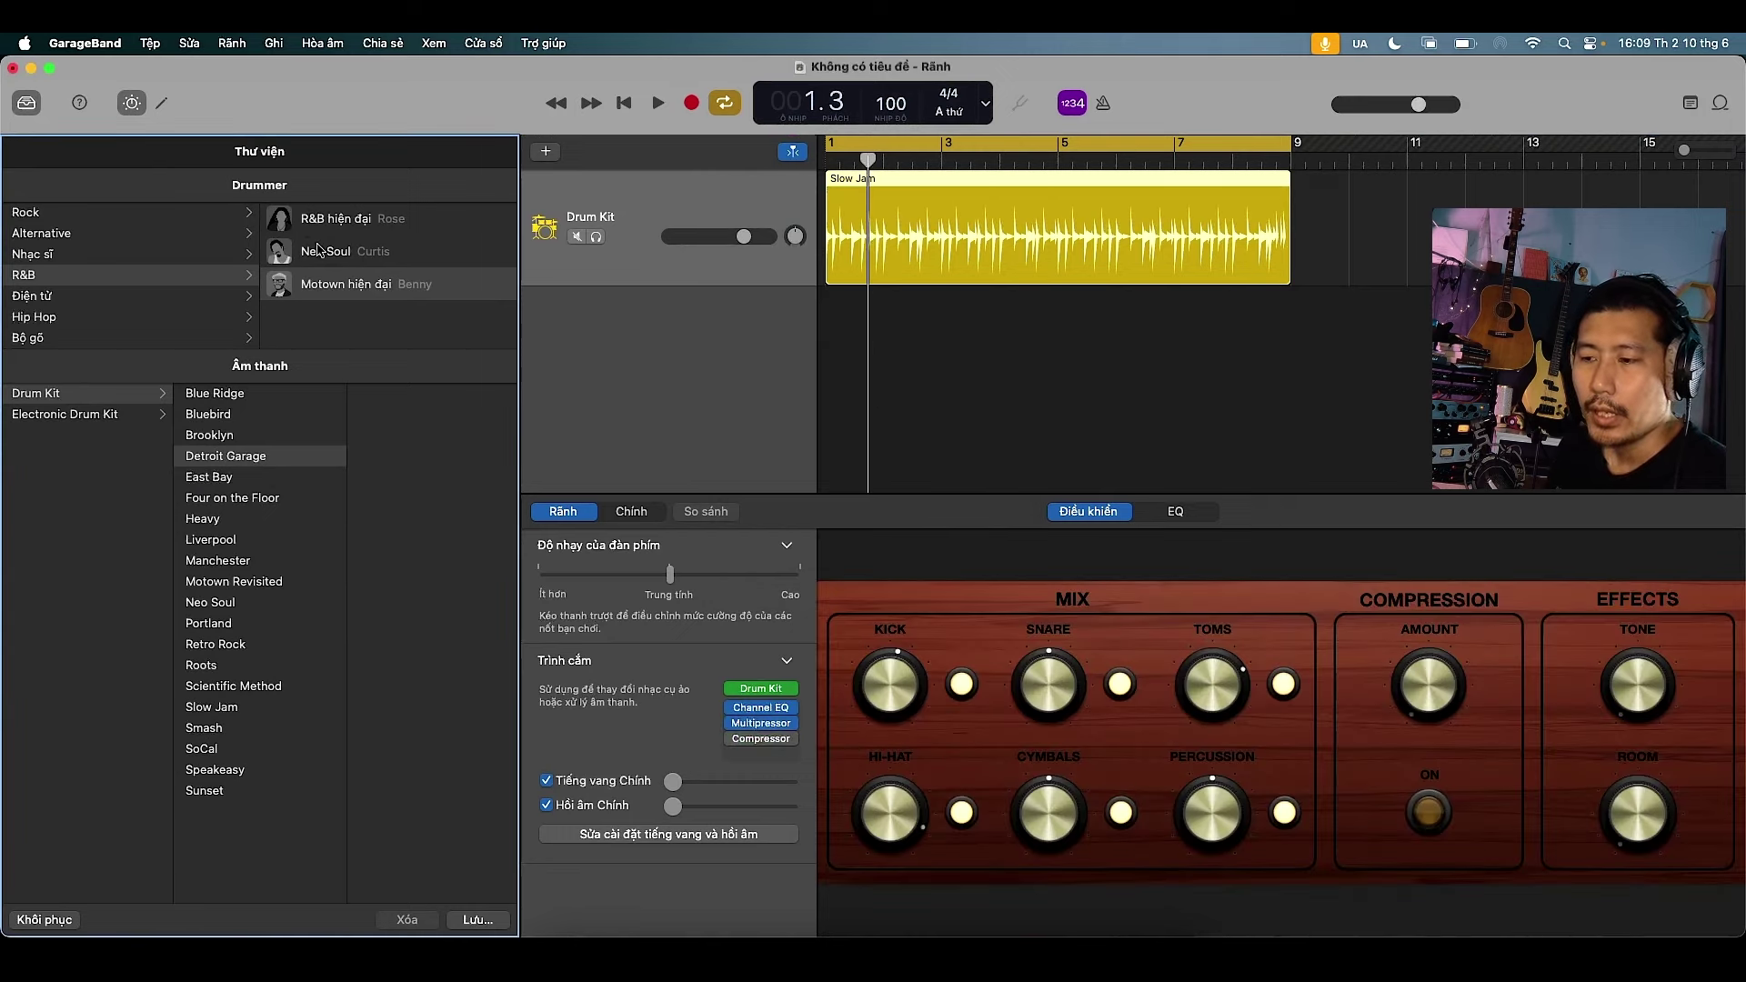
# Undo loading the Detroit Garage kit and hide the sound library
pyautogui.click(172, 45)
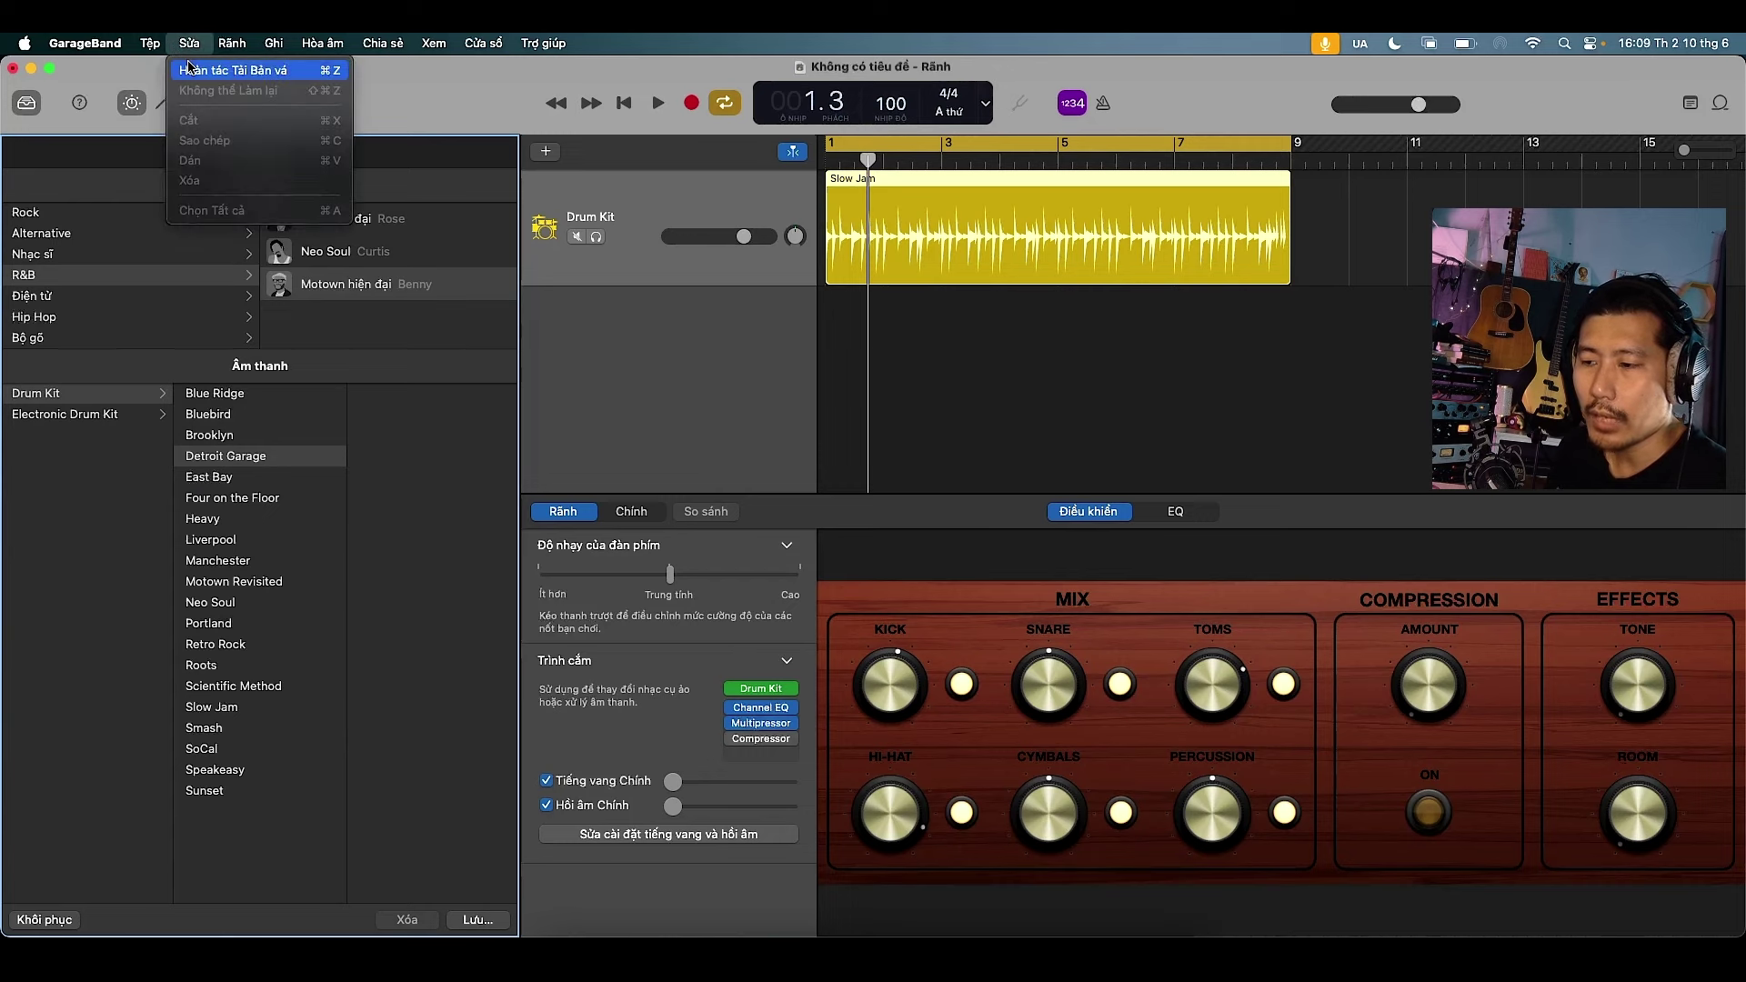
pyautogui.click(223, 70)
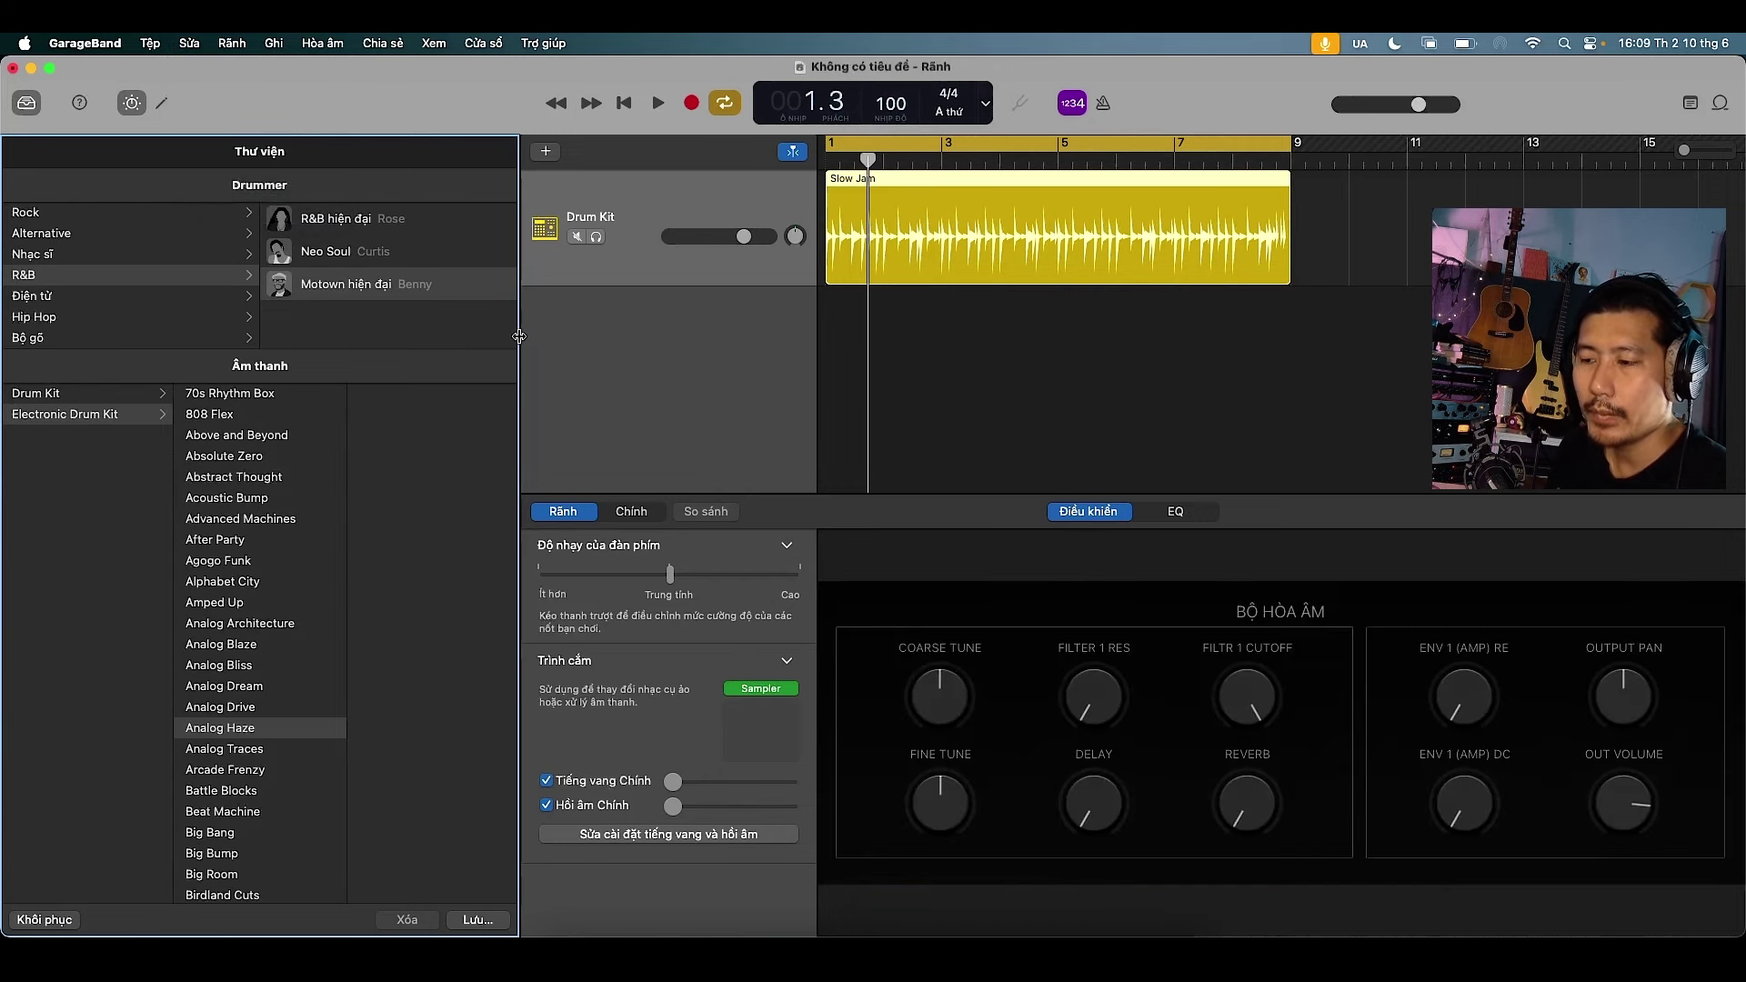
pyautogui.click(26, 102)
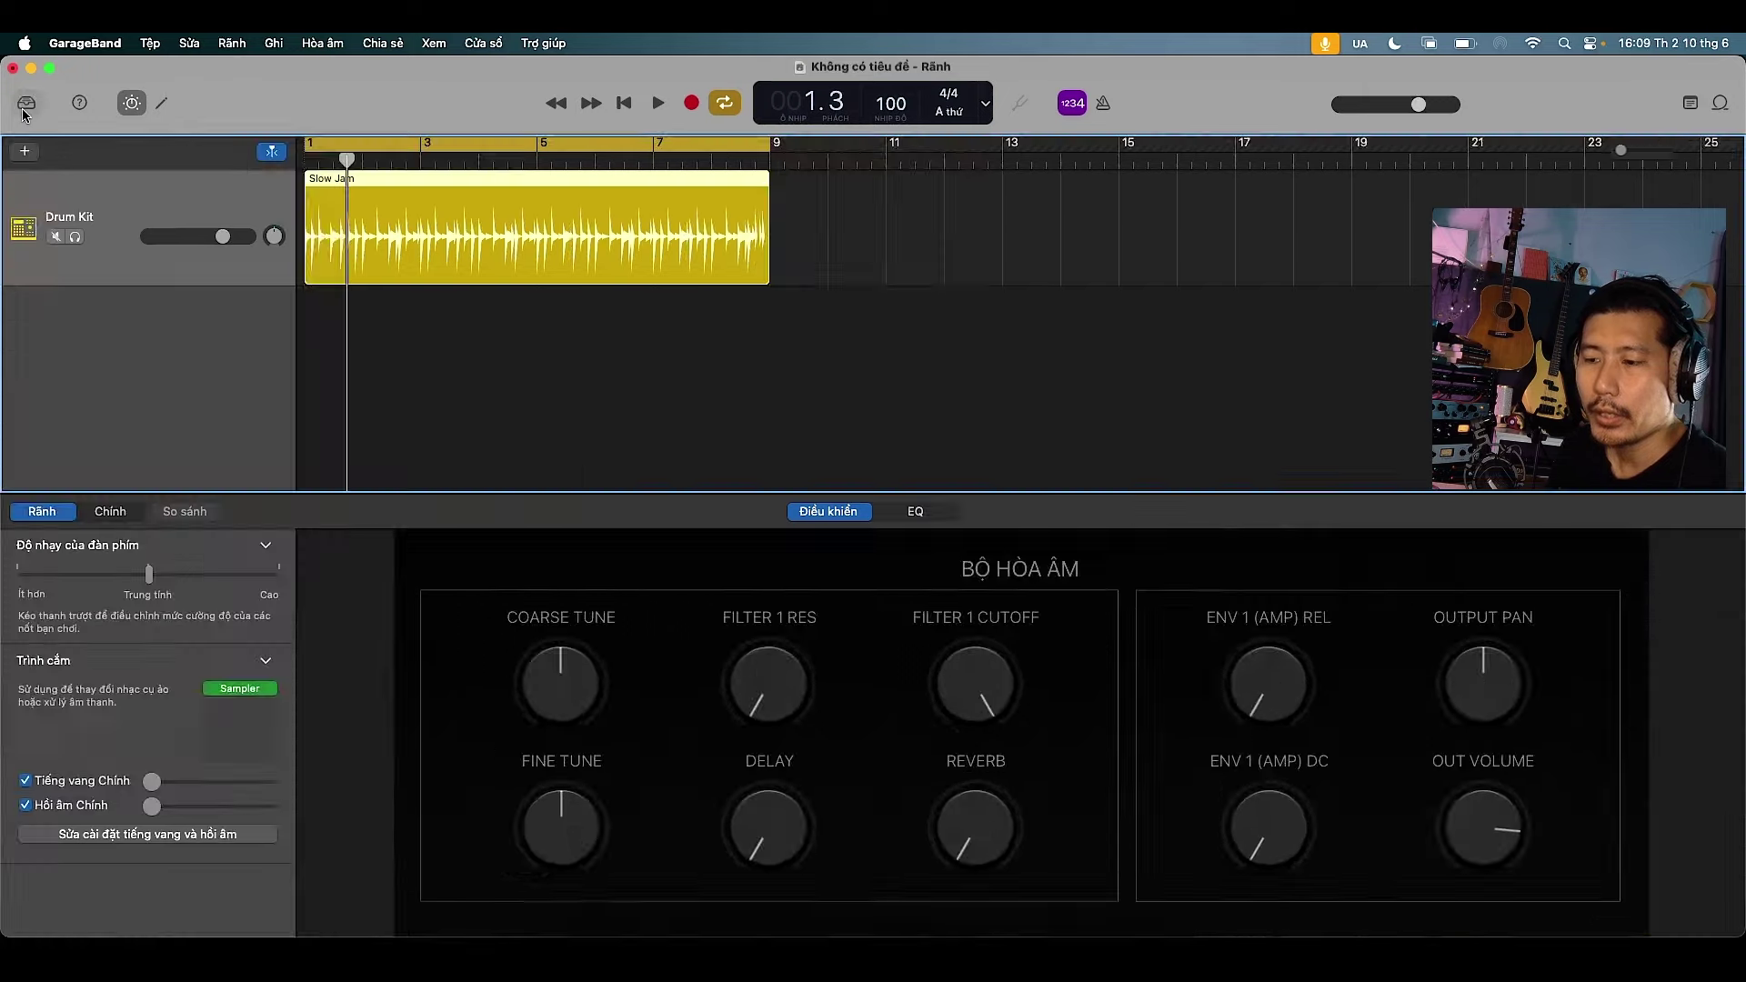
pyautogui.click(26, 103)
pyautogui.click(27, 103)
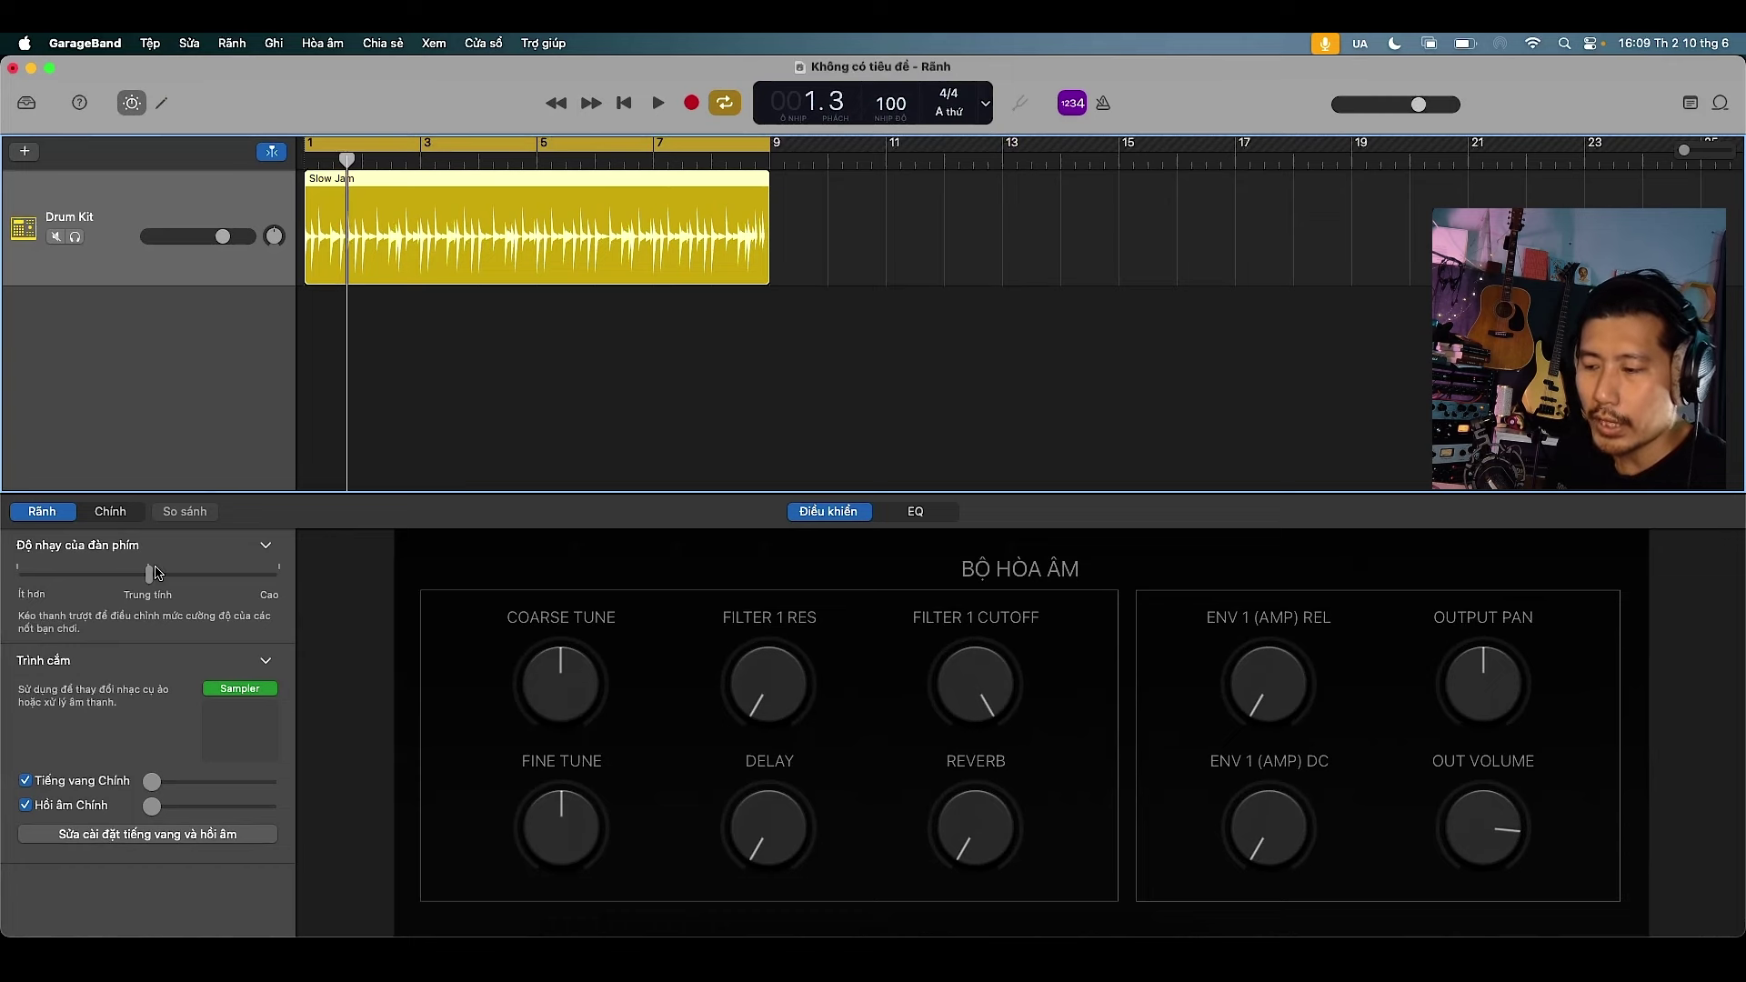
# Turn off both the master echo and the master reverb for the drum track
pyautogui.click(33, 781)
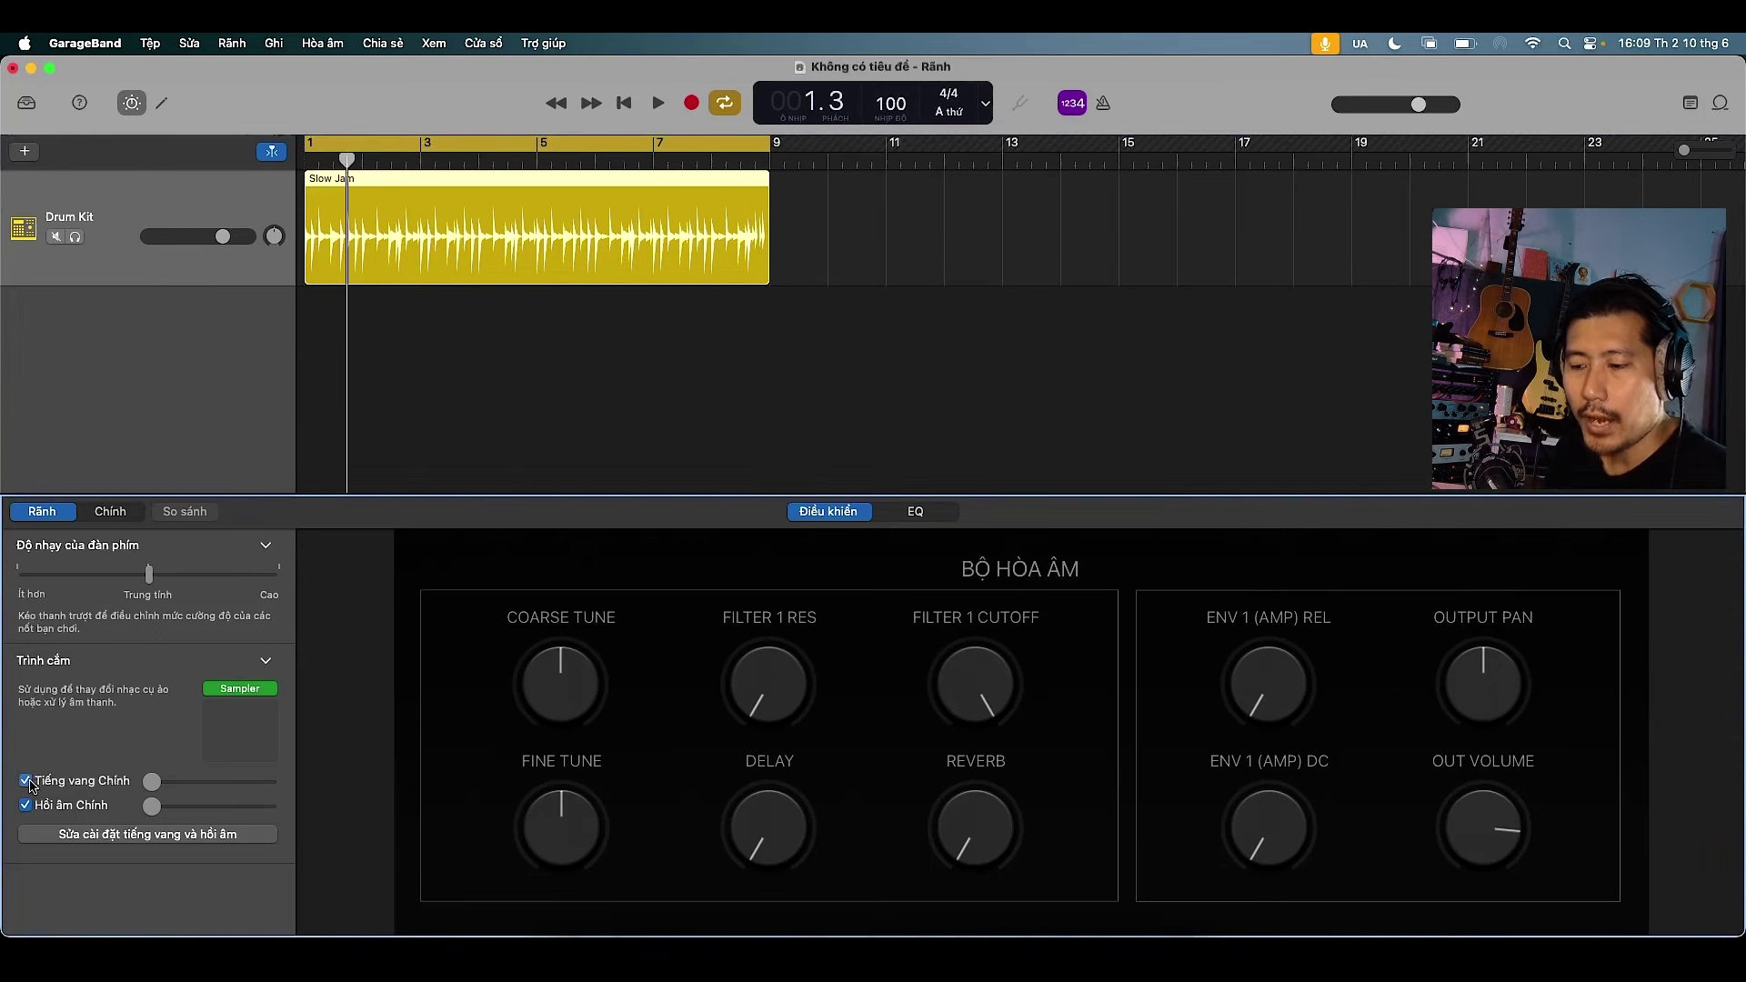
pyautogui.click(31, 783)
pyautogui.click(27, 782)
pyautogui.click(34, 779)
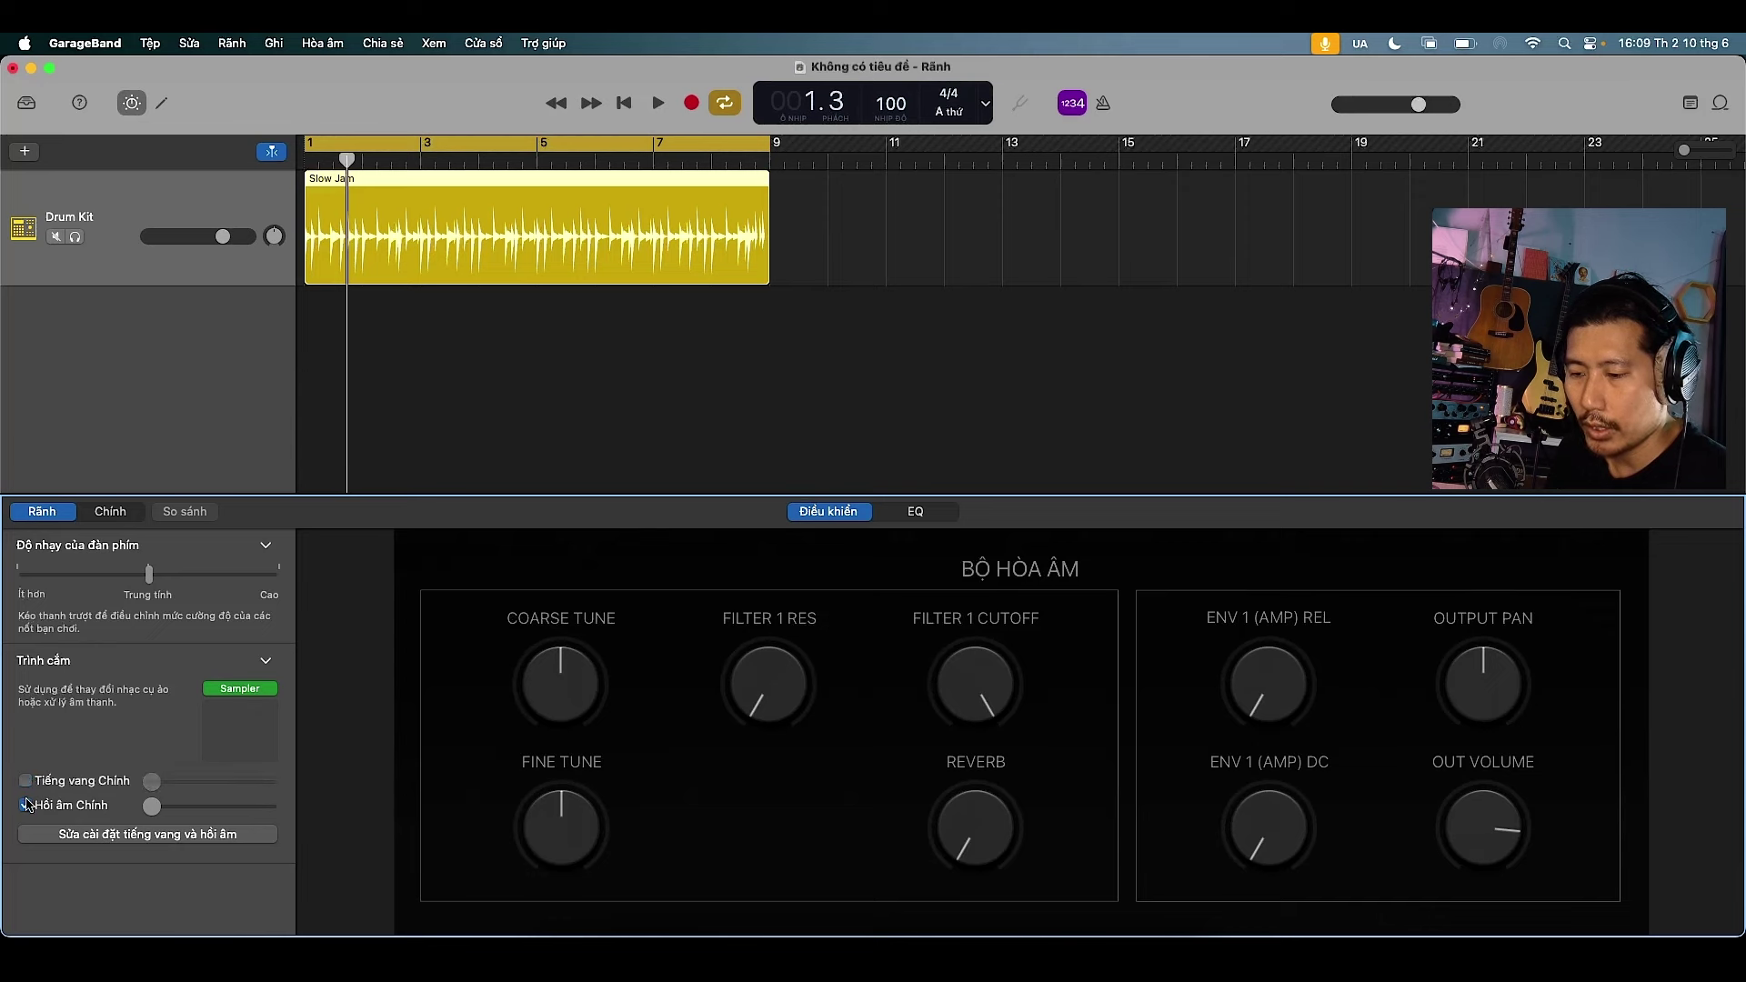
pyautogui.click(27, 806)
pyautogui.click(27, 806)
pyautogui.click(27, 806)
pyautogui.click(27, 806)
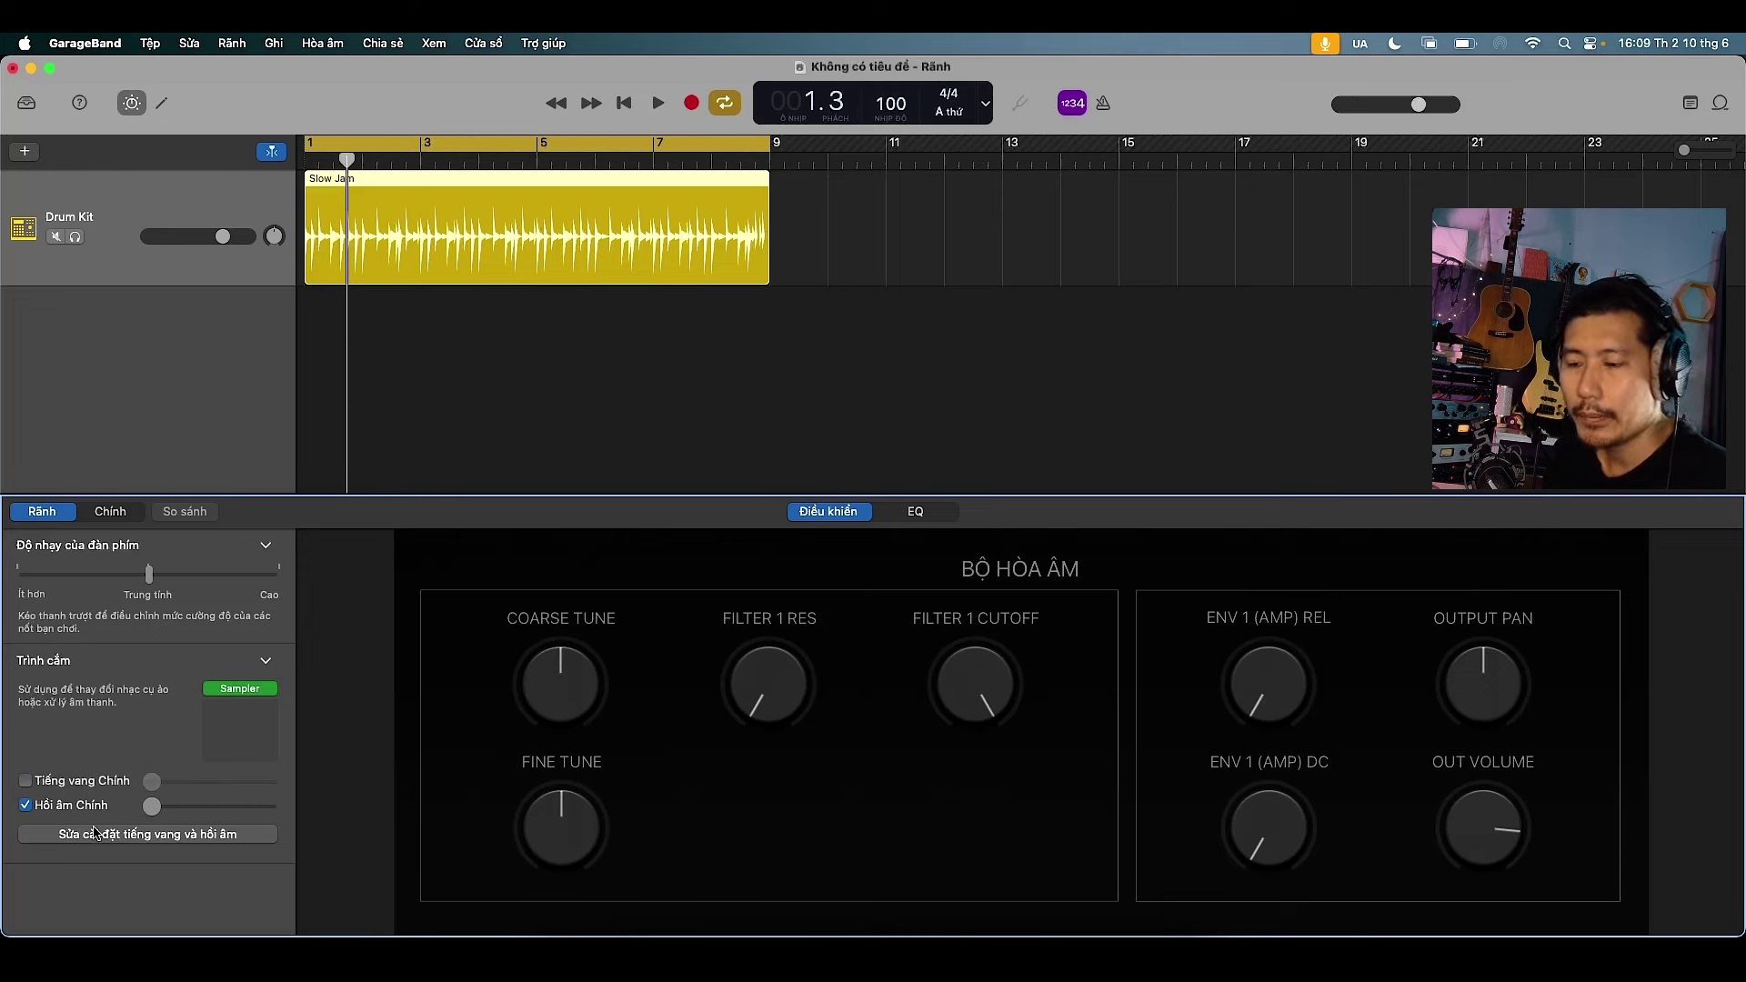
pyautogui.click(26, 807)
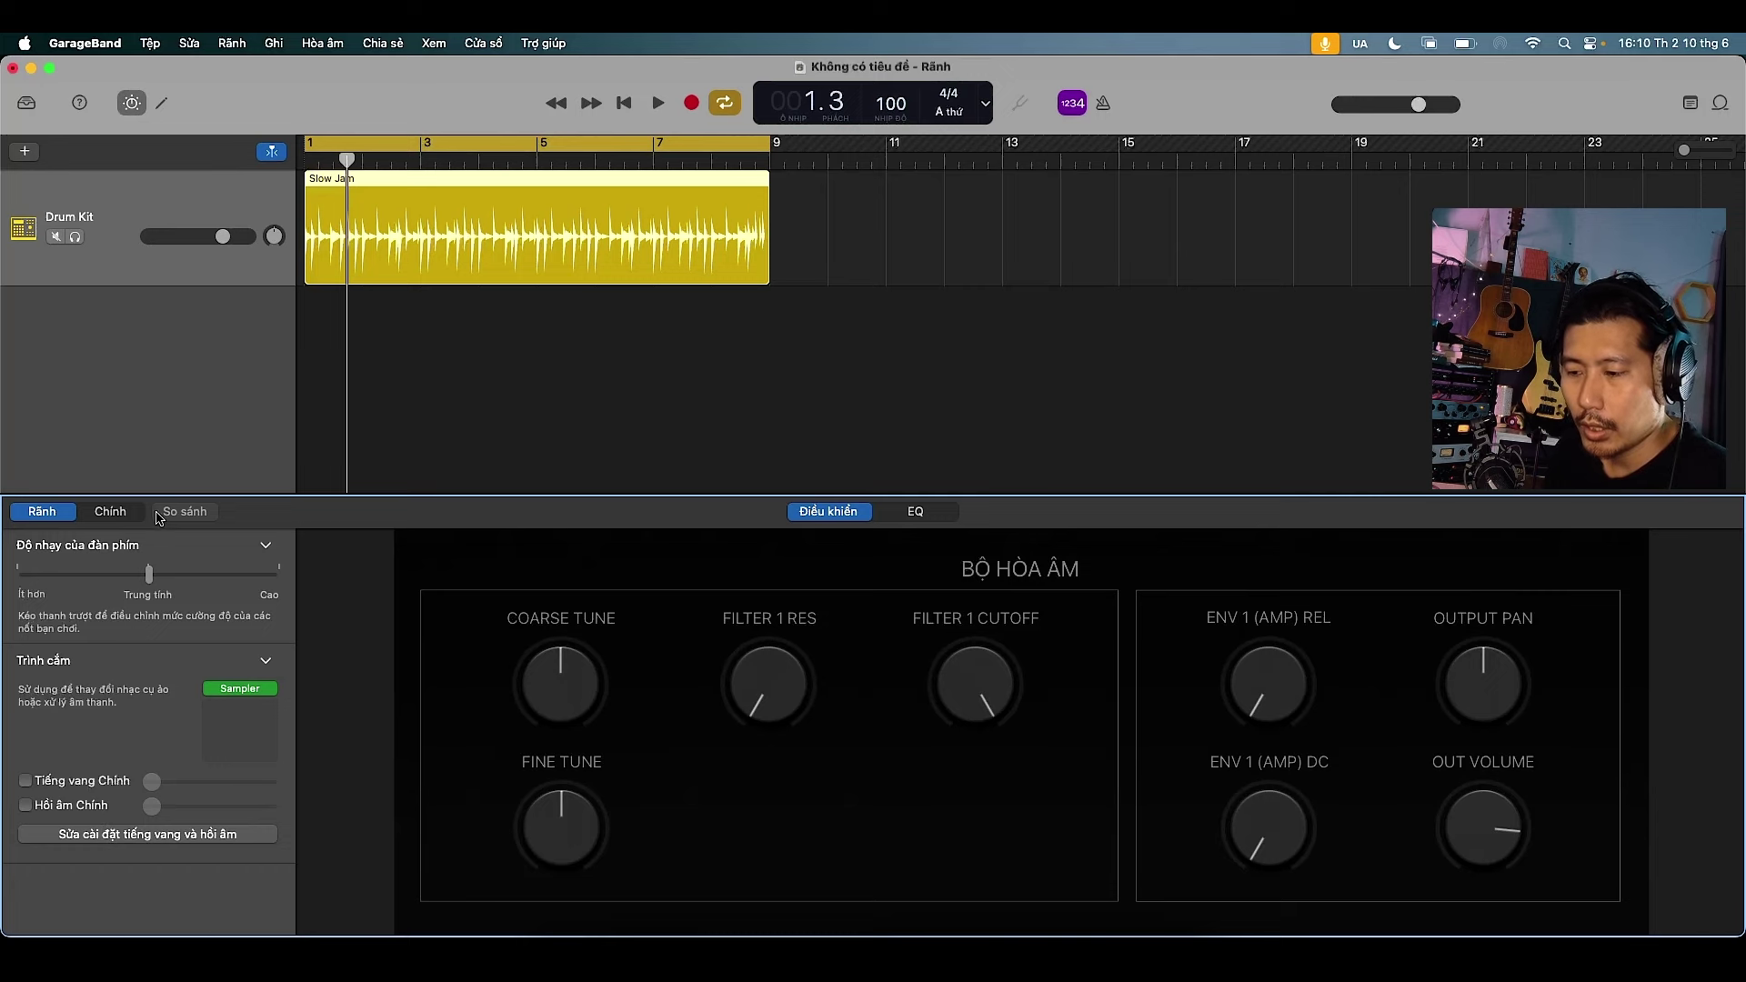
# Play the Slow Jam region in the Drummer editor while trying Crossover, West Grand and Grapevine, and settle on the Funky Bros. beat preset
pyautogui.click(162, 104)
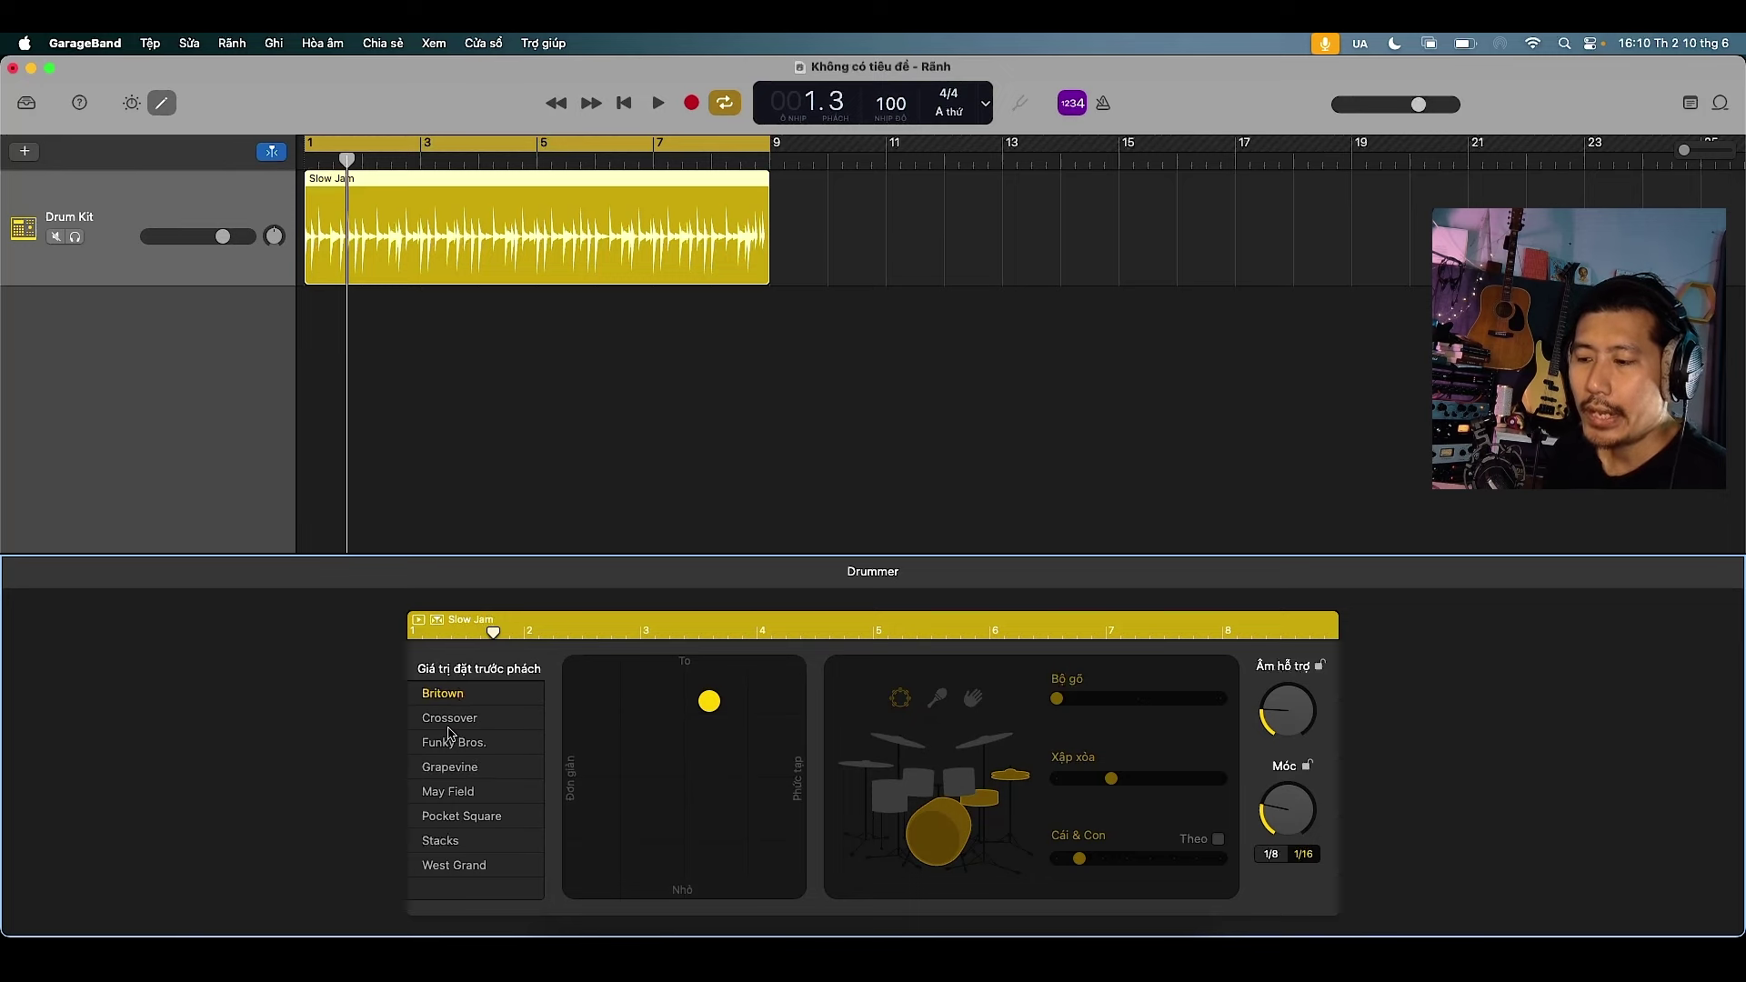
pyautogui.press('space')
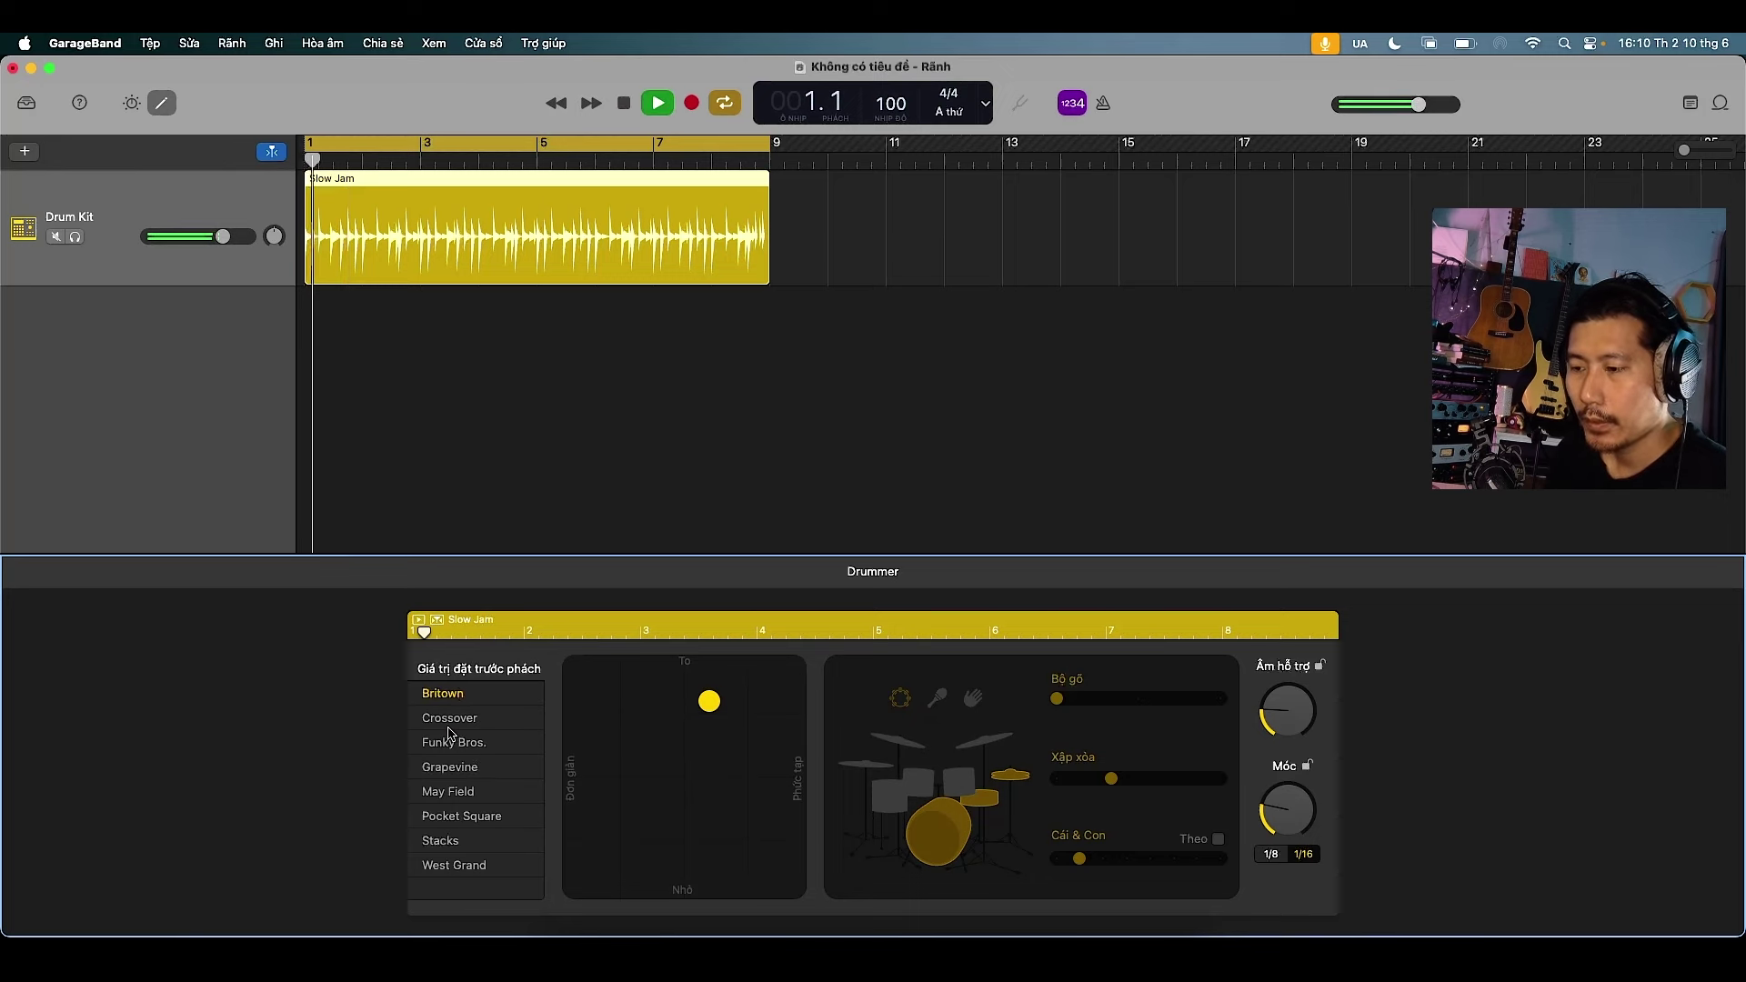
pyautogui.click(454, 721)
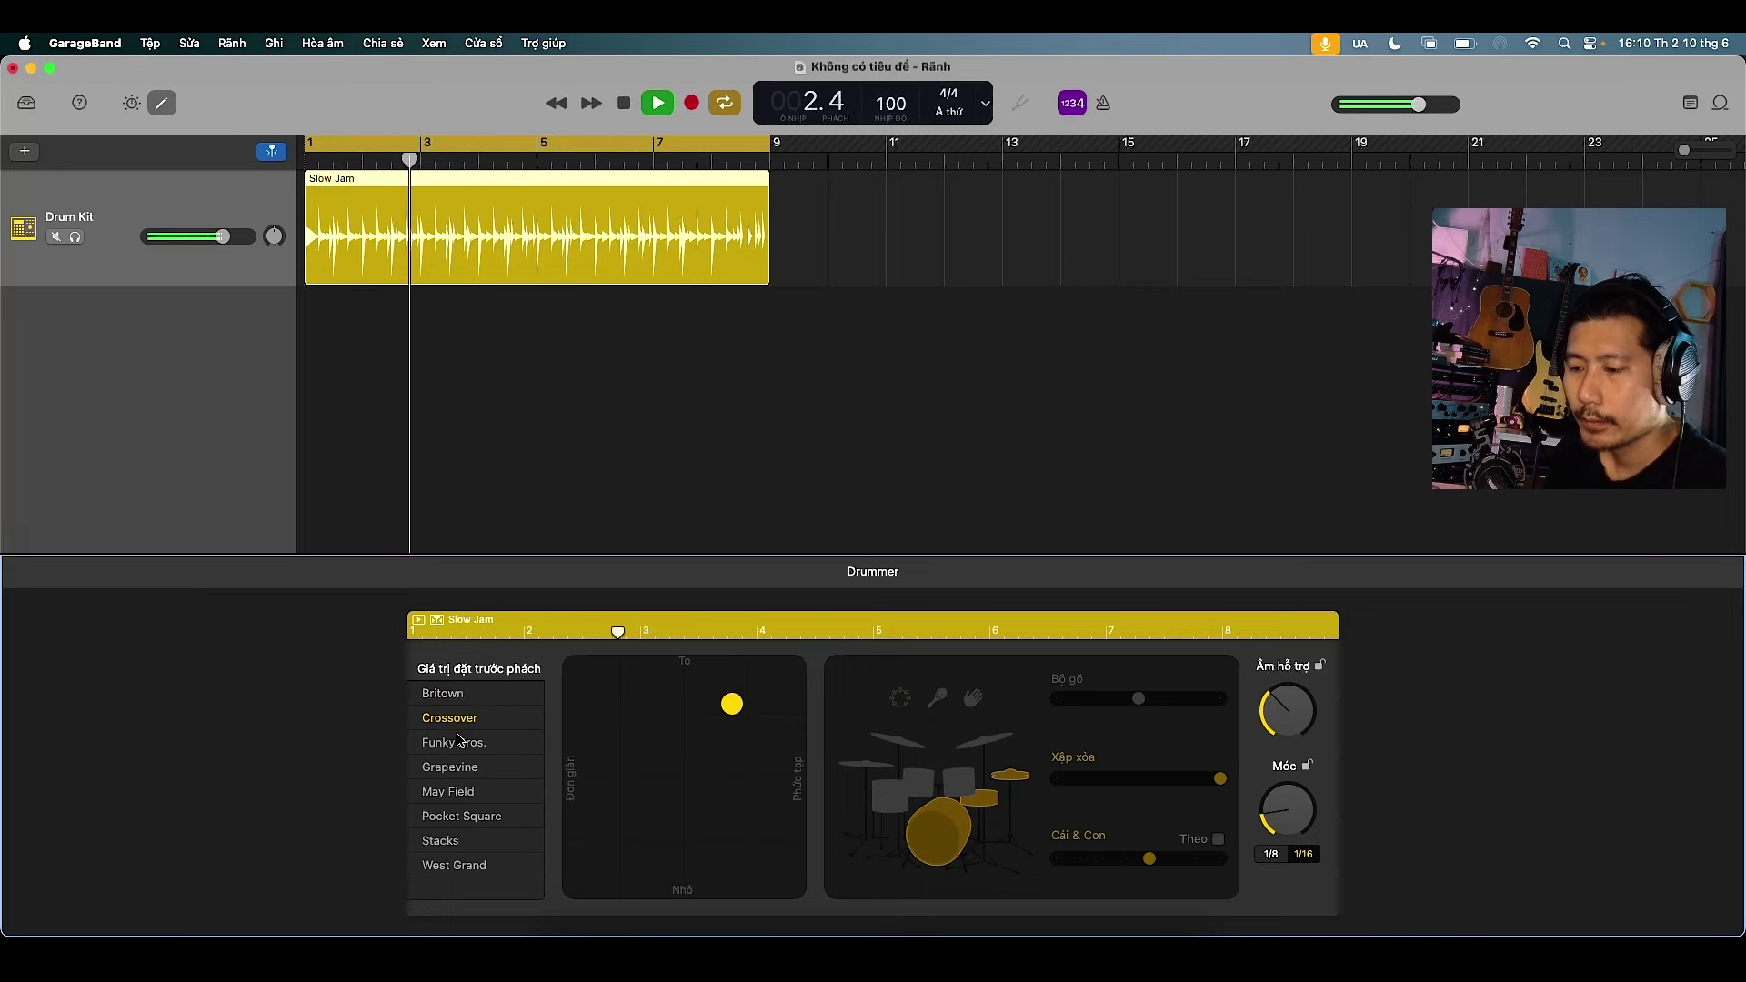
pyautogui.click(455, 746)
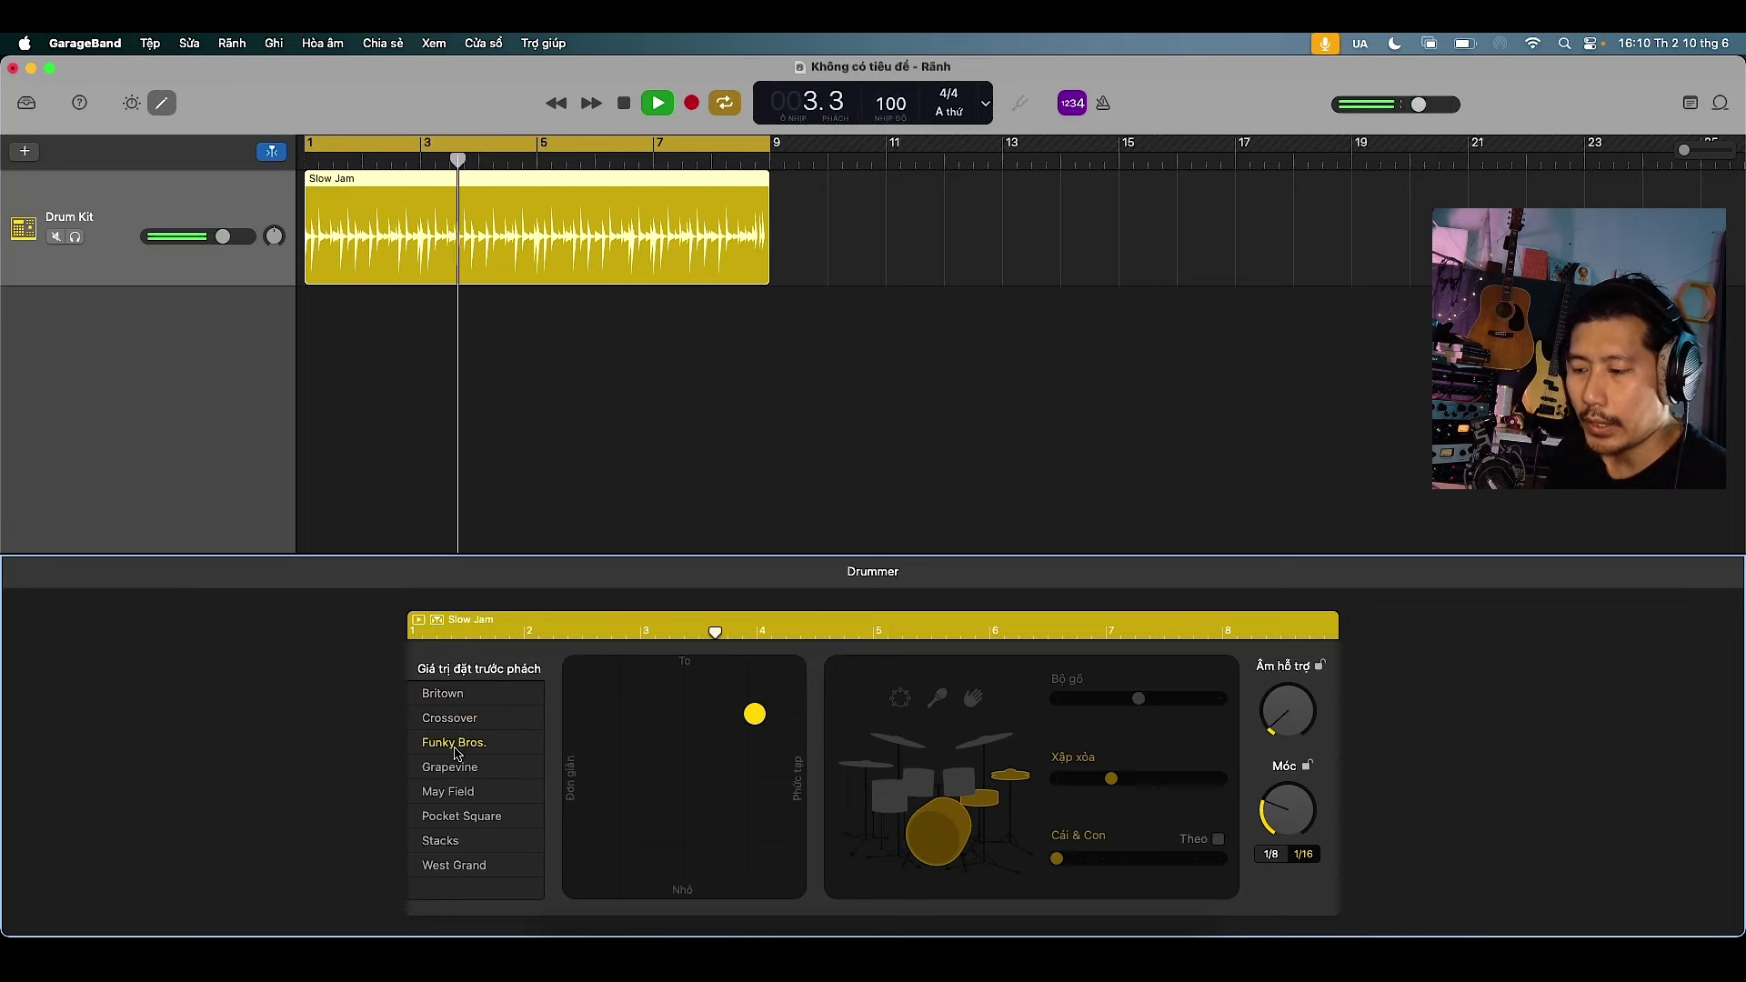
pyautogui.click(448, 866)
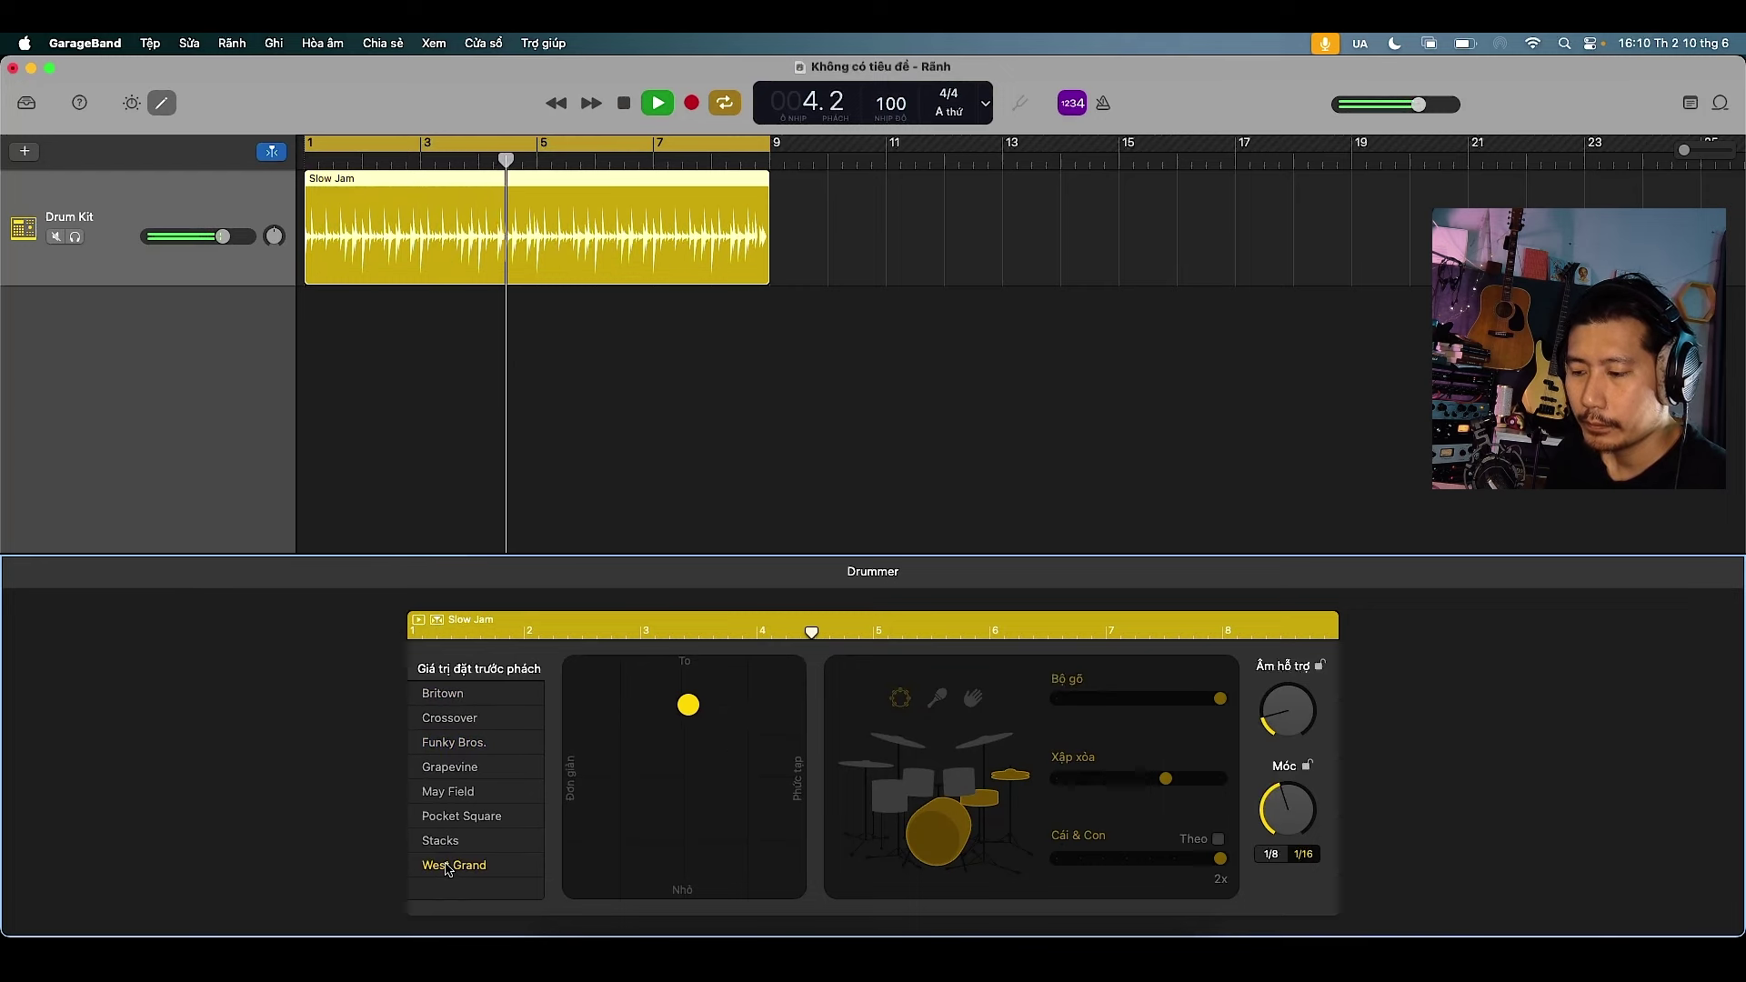
pyautogui.click(464, 764)
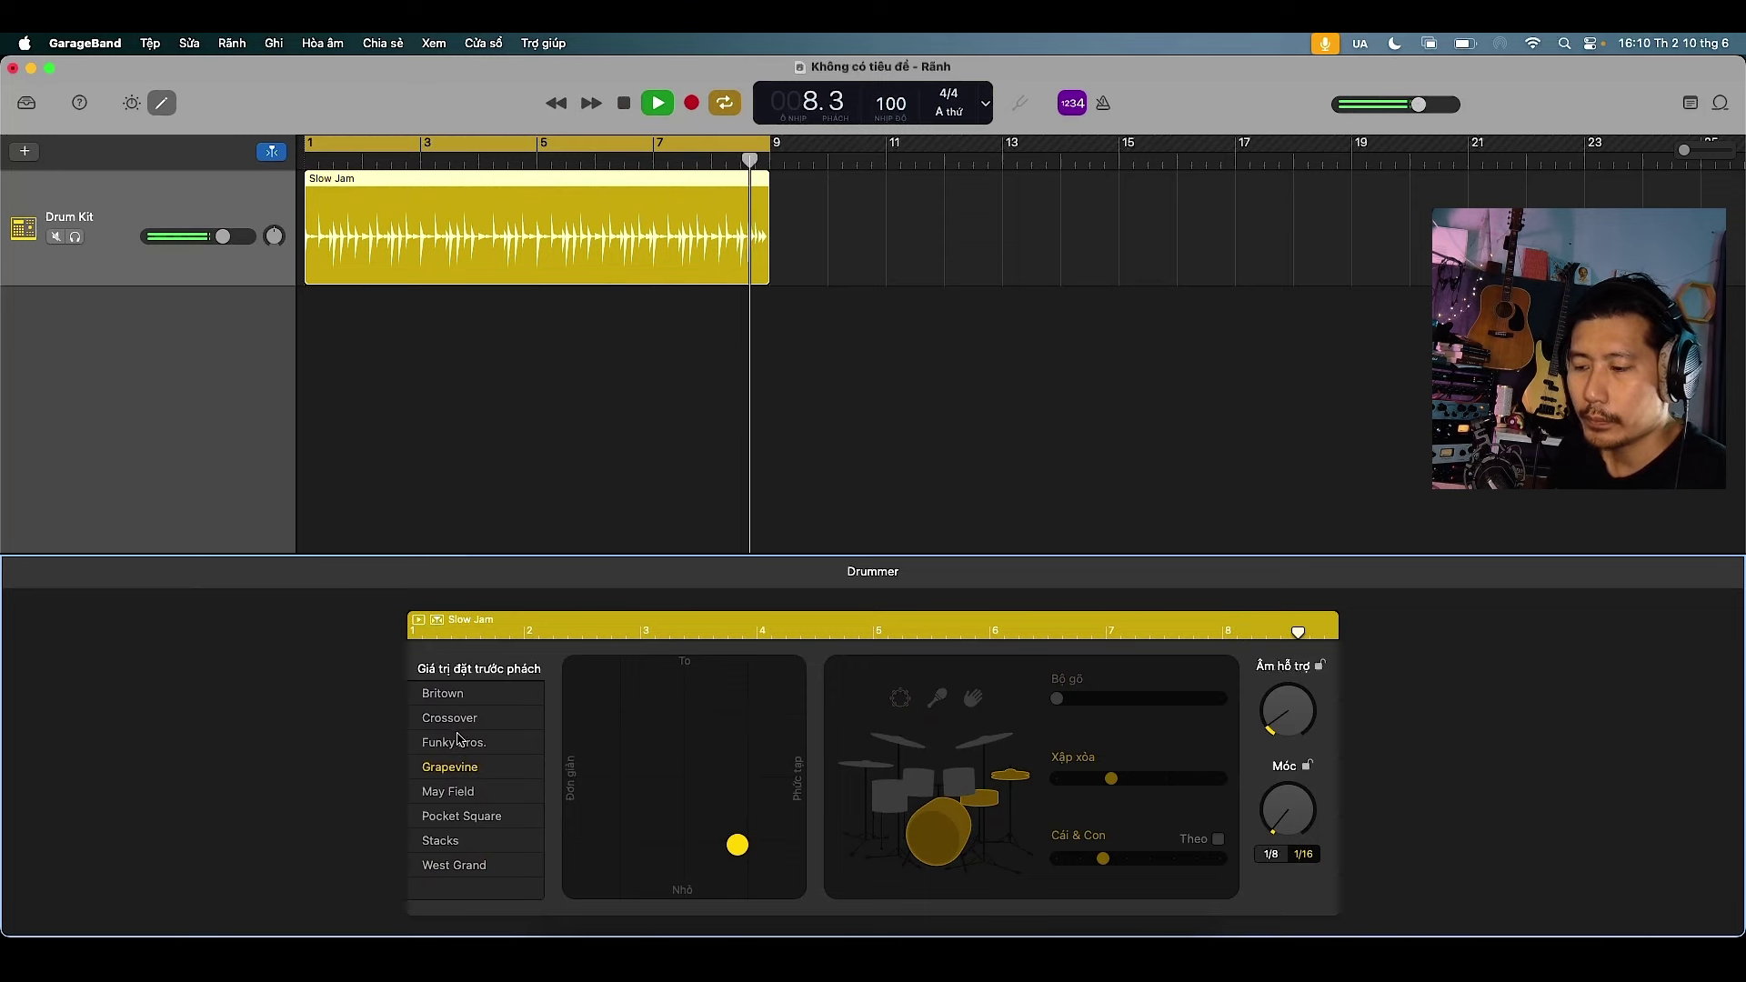
pyautogui.click(457, 741)
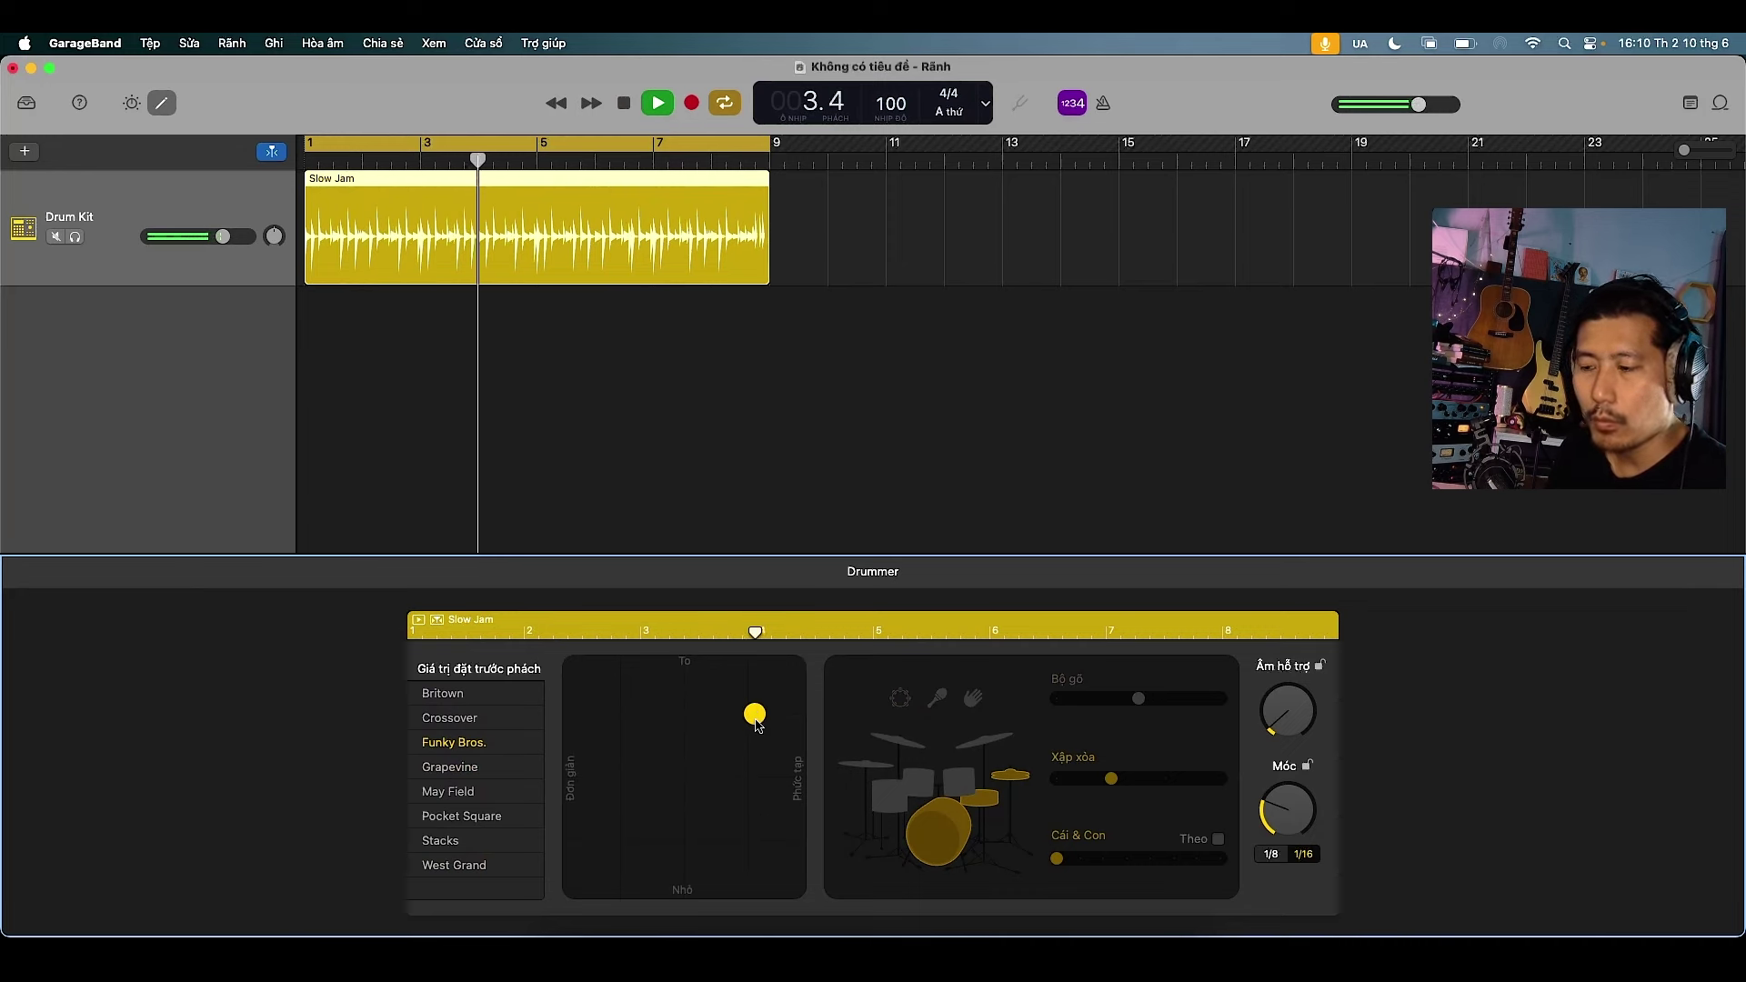
# Audition soft, loud, simple and complex positions on the Drummer's XY pad, and leave the beat fairly simple and loud
pyautogui.moveTo(753, 713); pyautogui.dragTo(764, 899)
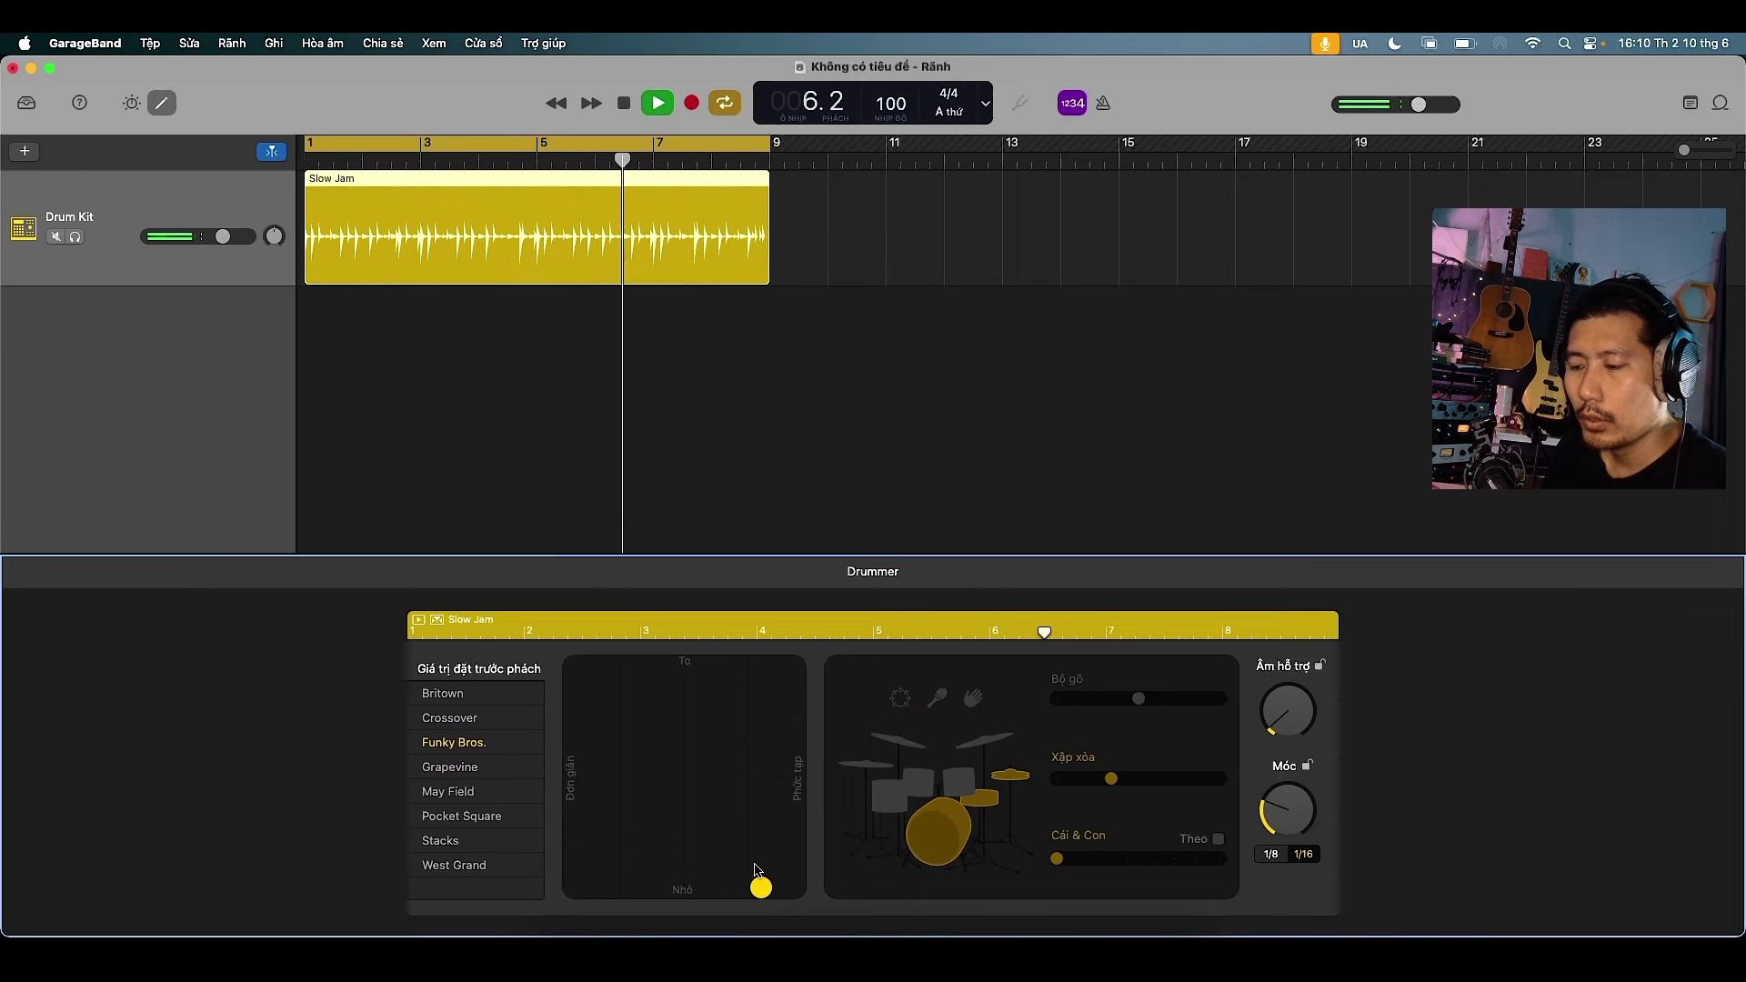
pyautogui.moveTo(762, 889); pyautogui.dragTo(695, 700)
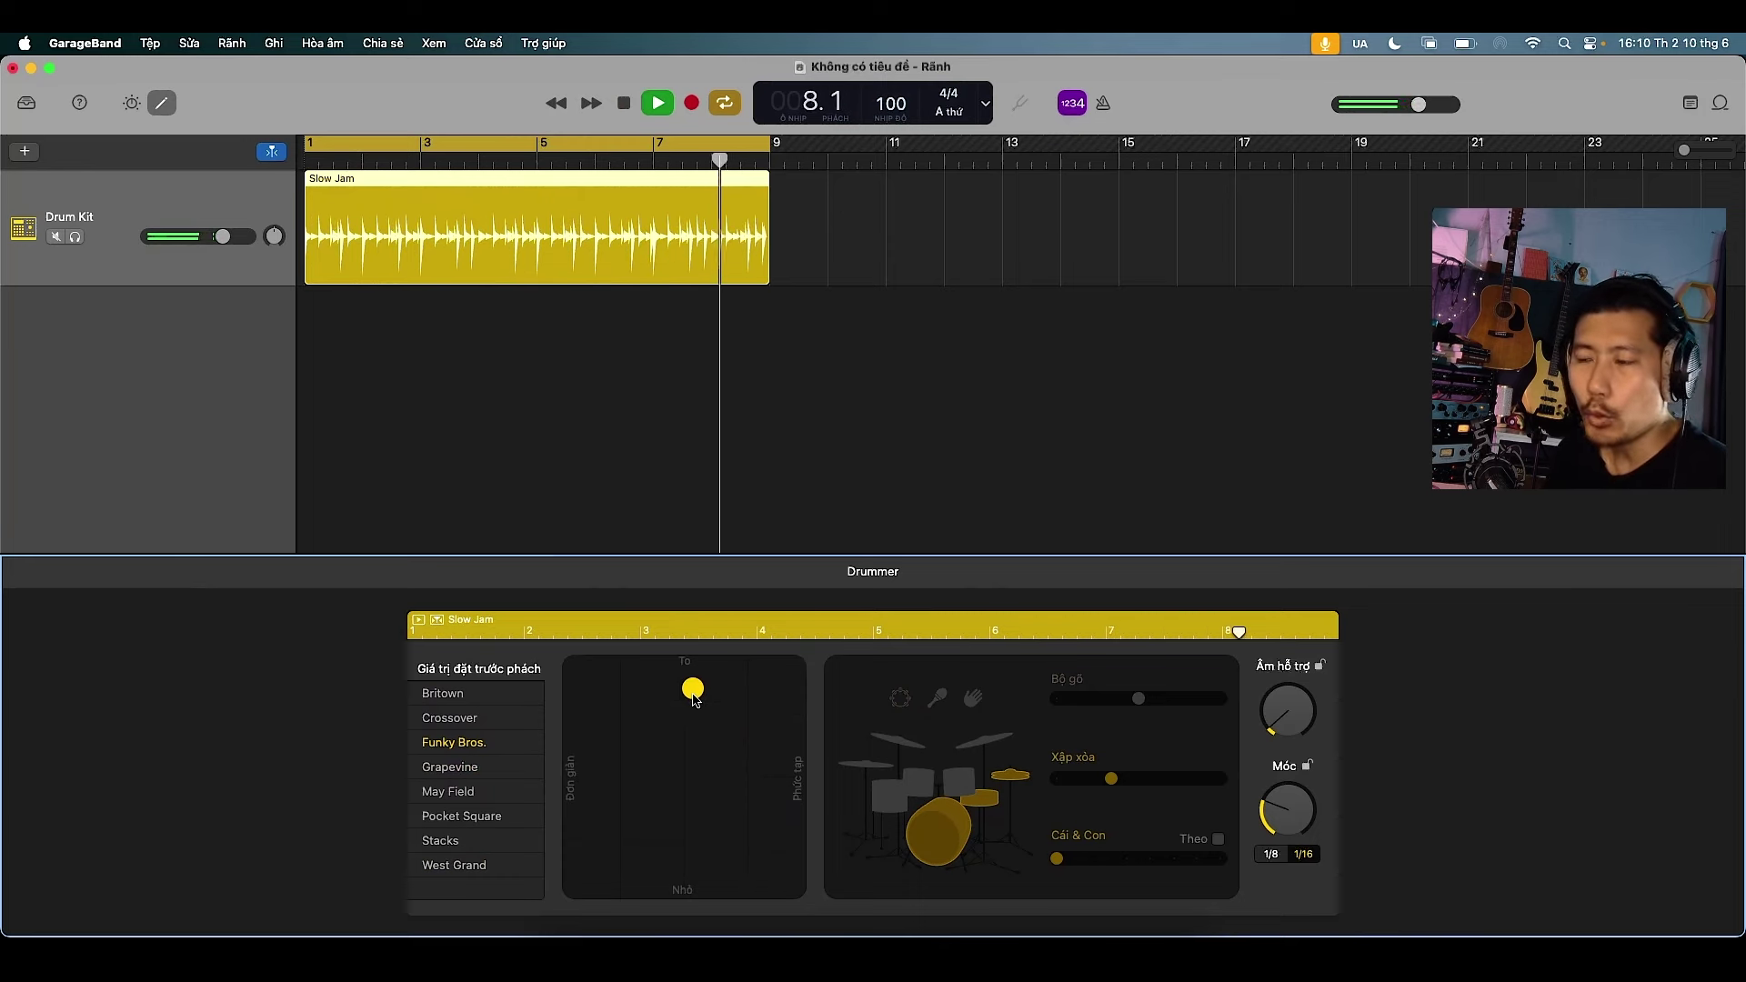
pyautogui.moveTo(696, 700); pyautogui.dragTo(580, 784)
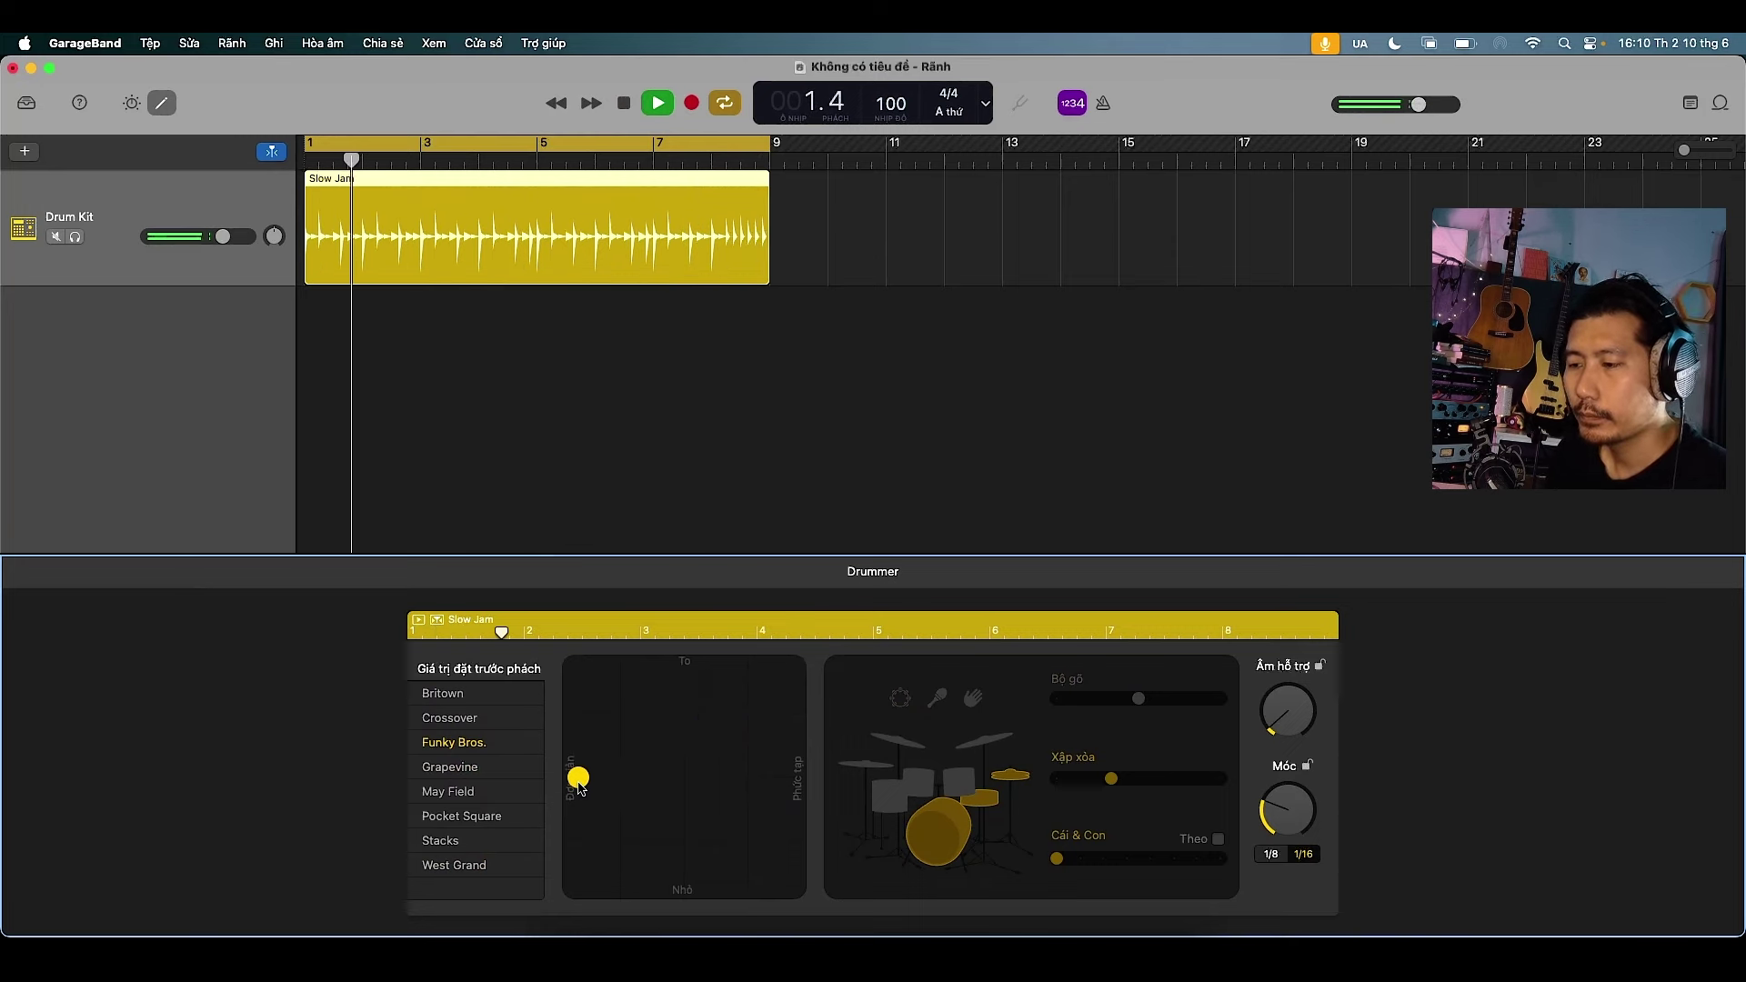
pyautogui.moveTo(580, 787); pyautogui.dragTo(794, 792)
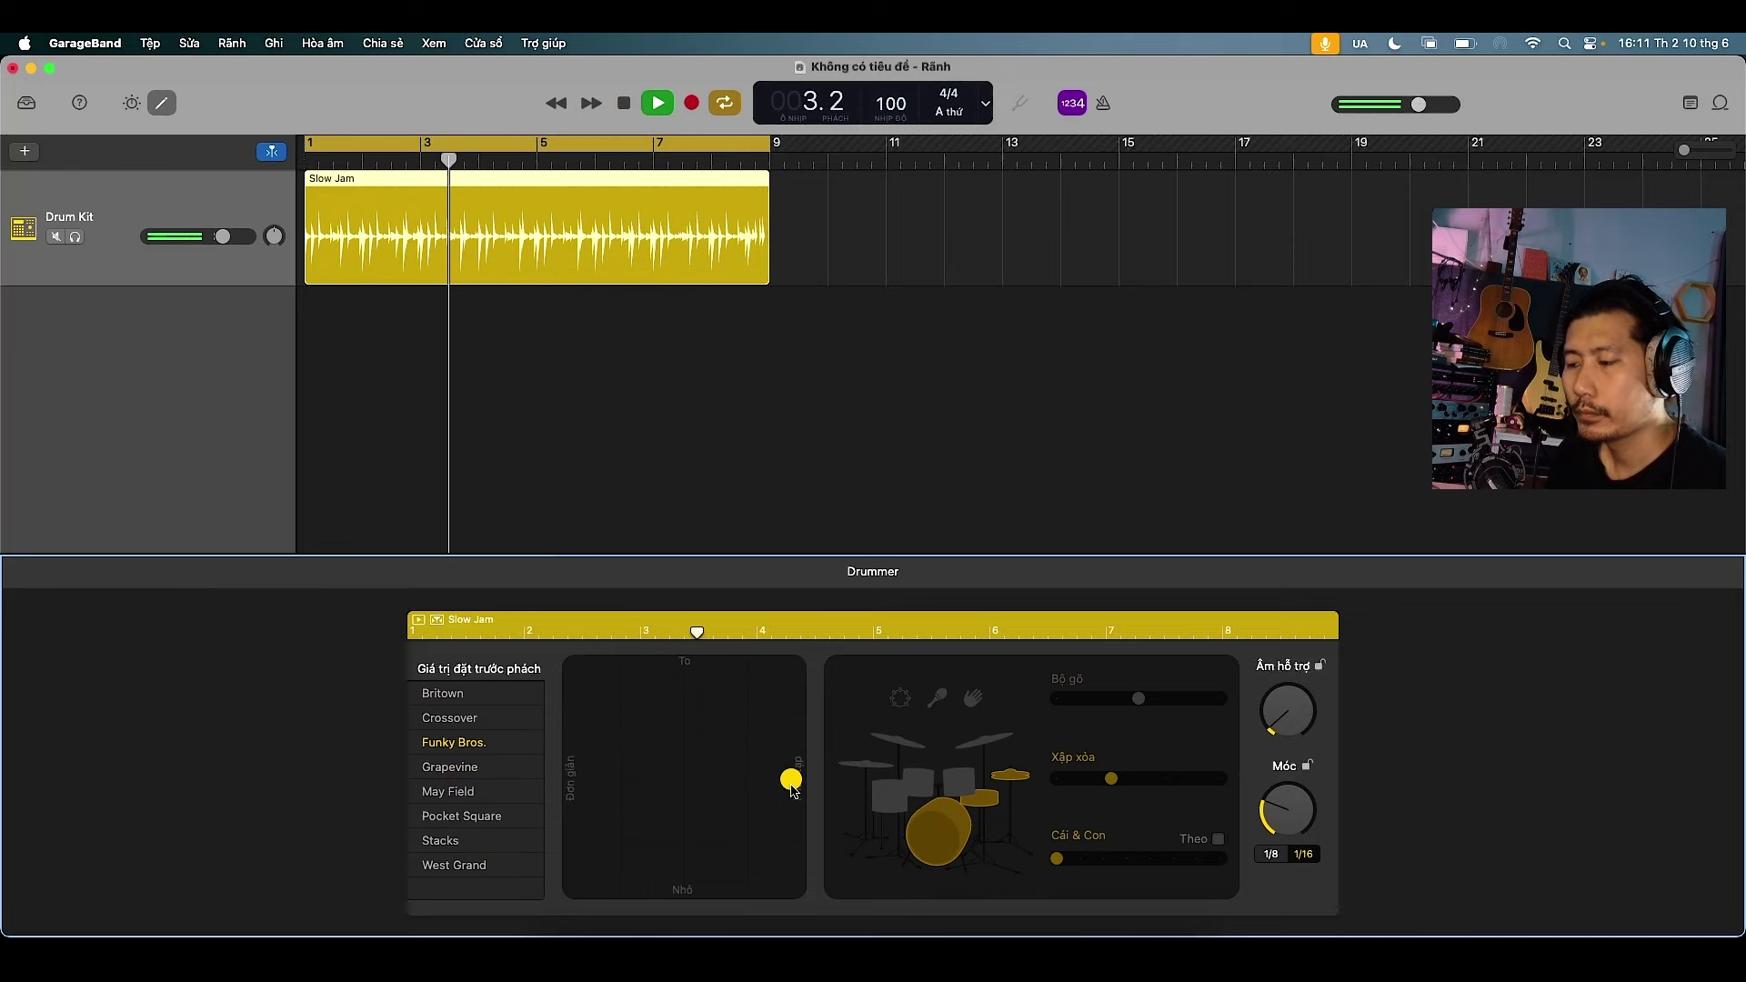
pyautogui.click(645, 770)
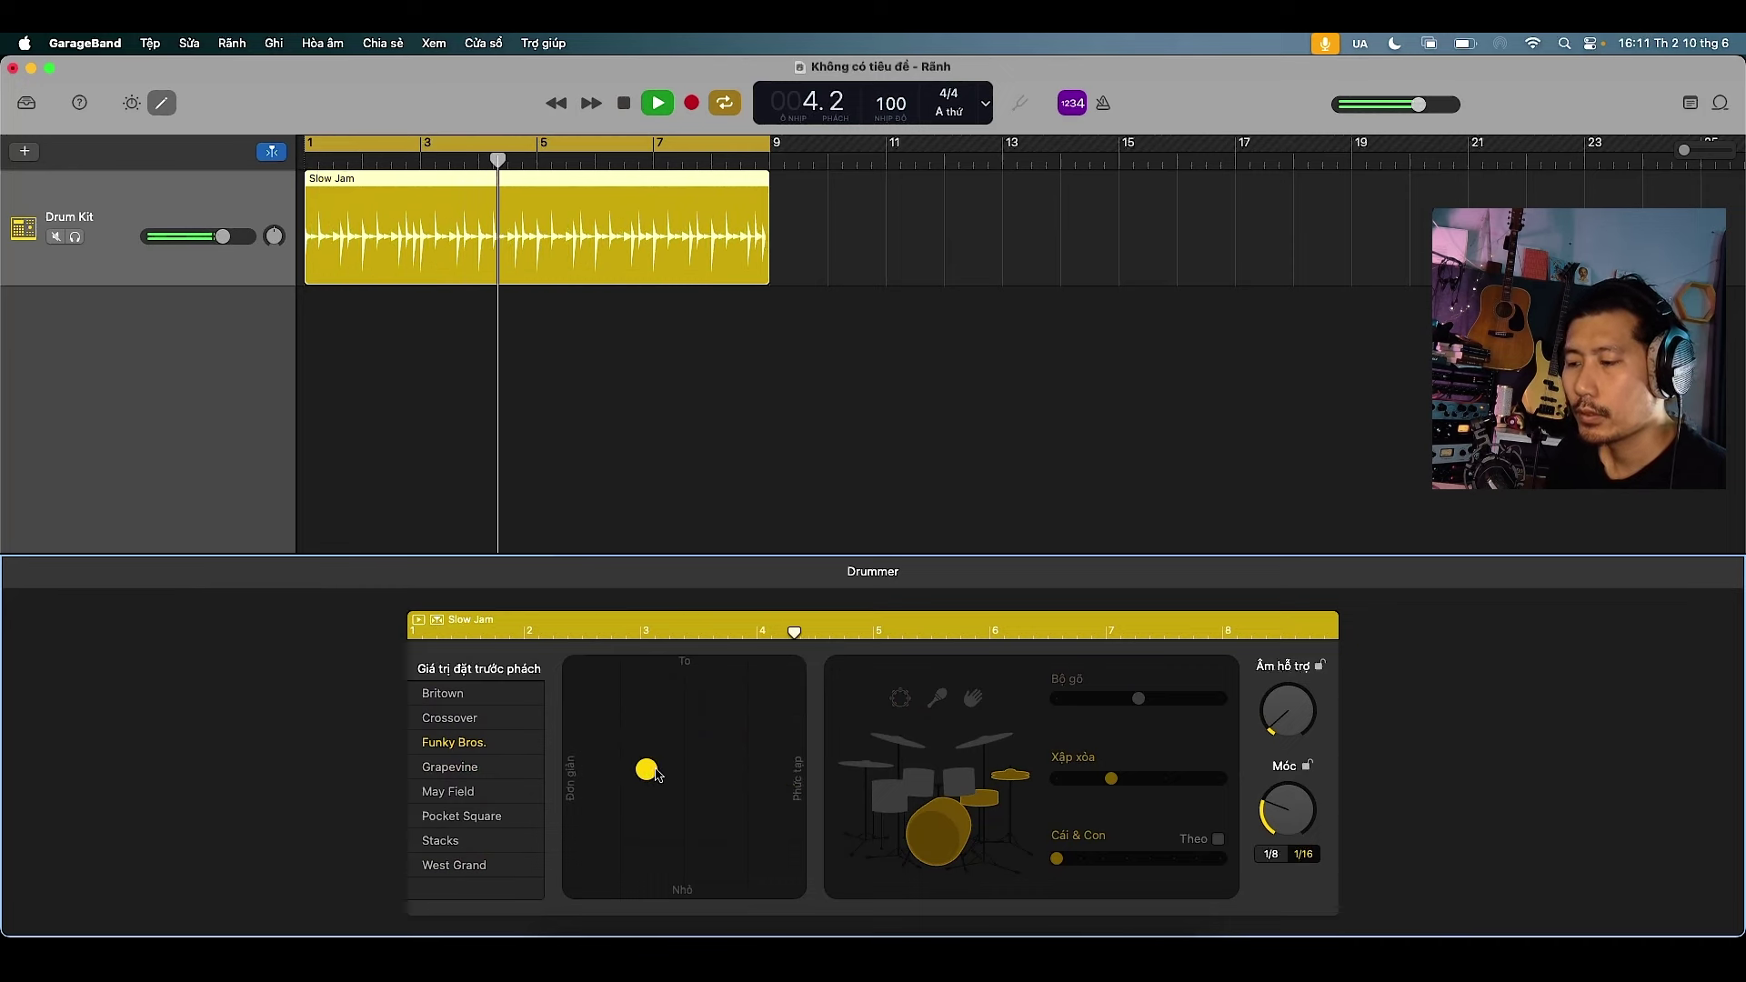
pyautogui.moveTo(646, 770); pyautogui.dragTo(628, 715)
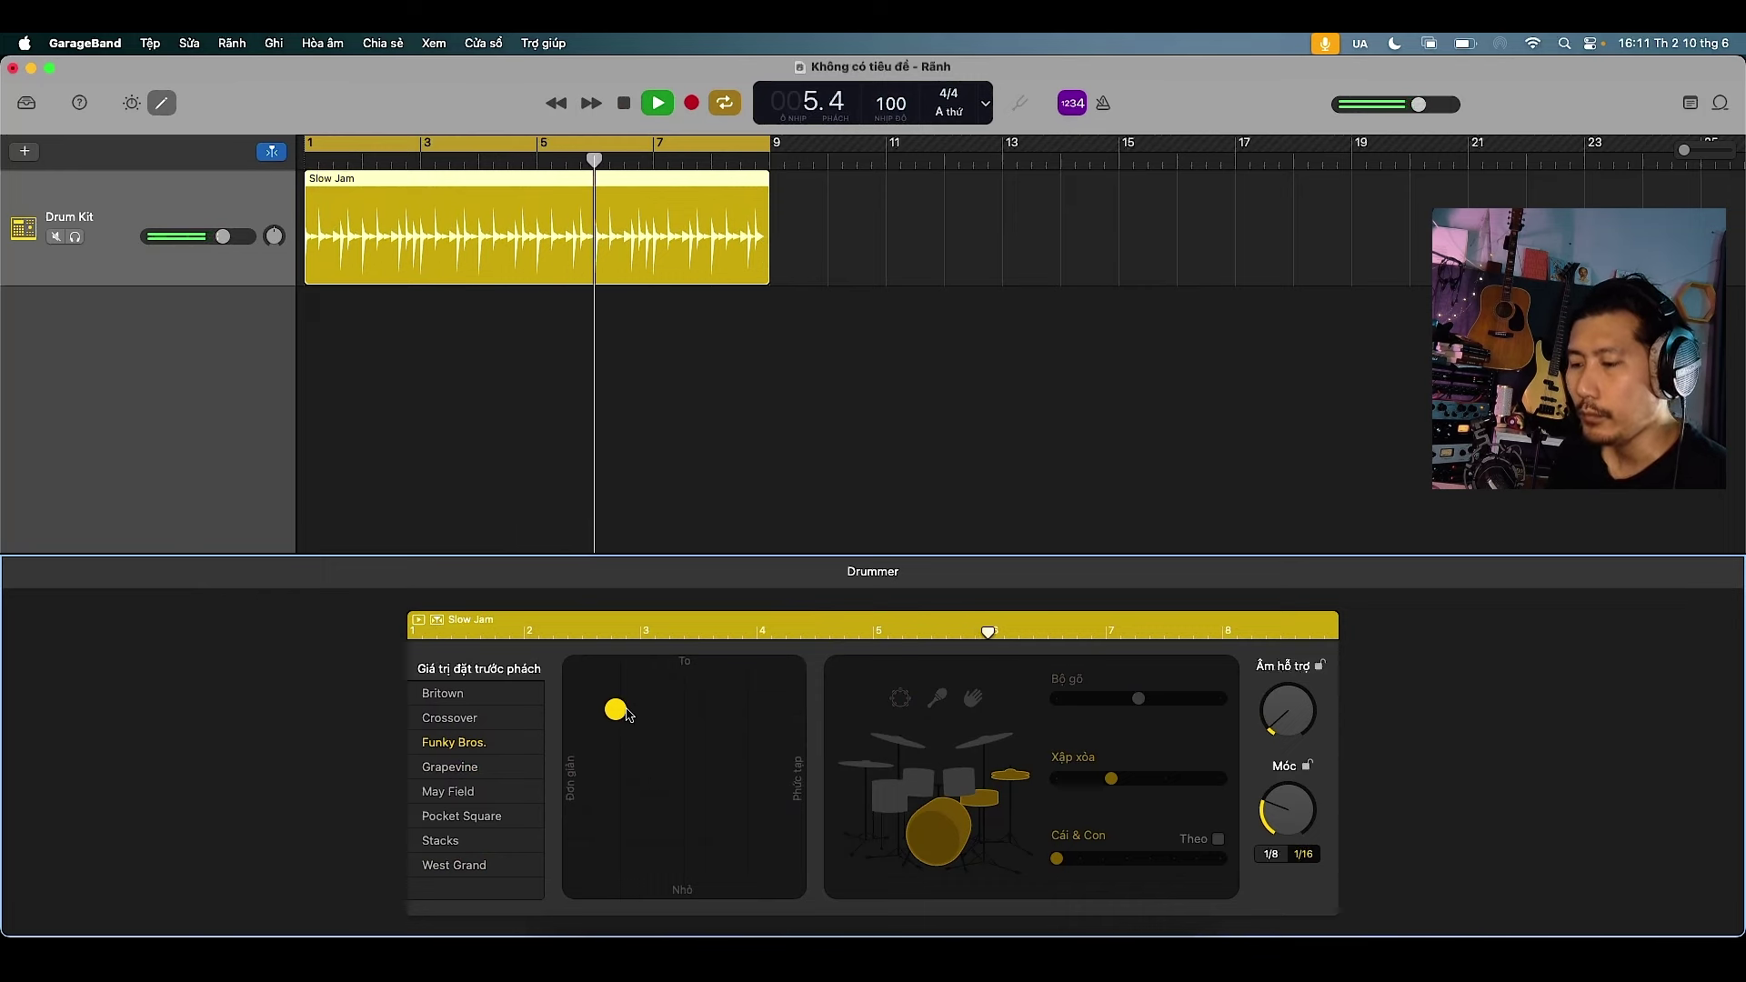
# Audition the toms at pattern 2, the cymbals and the percussion in the playing drum kit, and settle on tambourine with hi-hat
pyautogui.press('space')
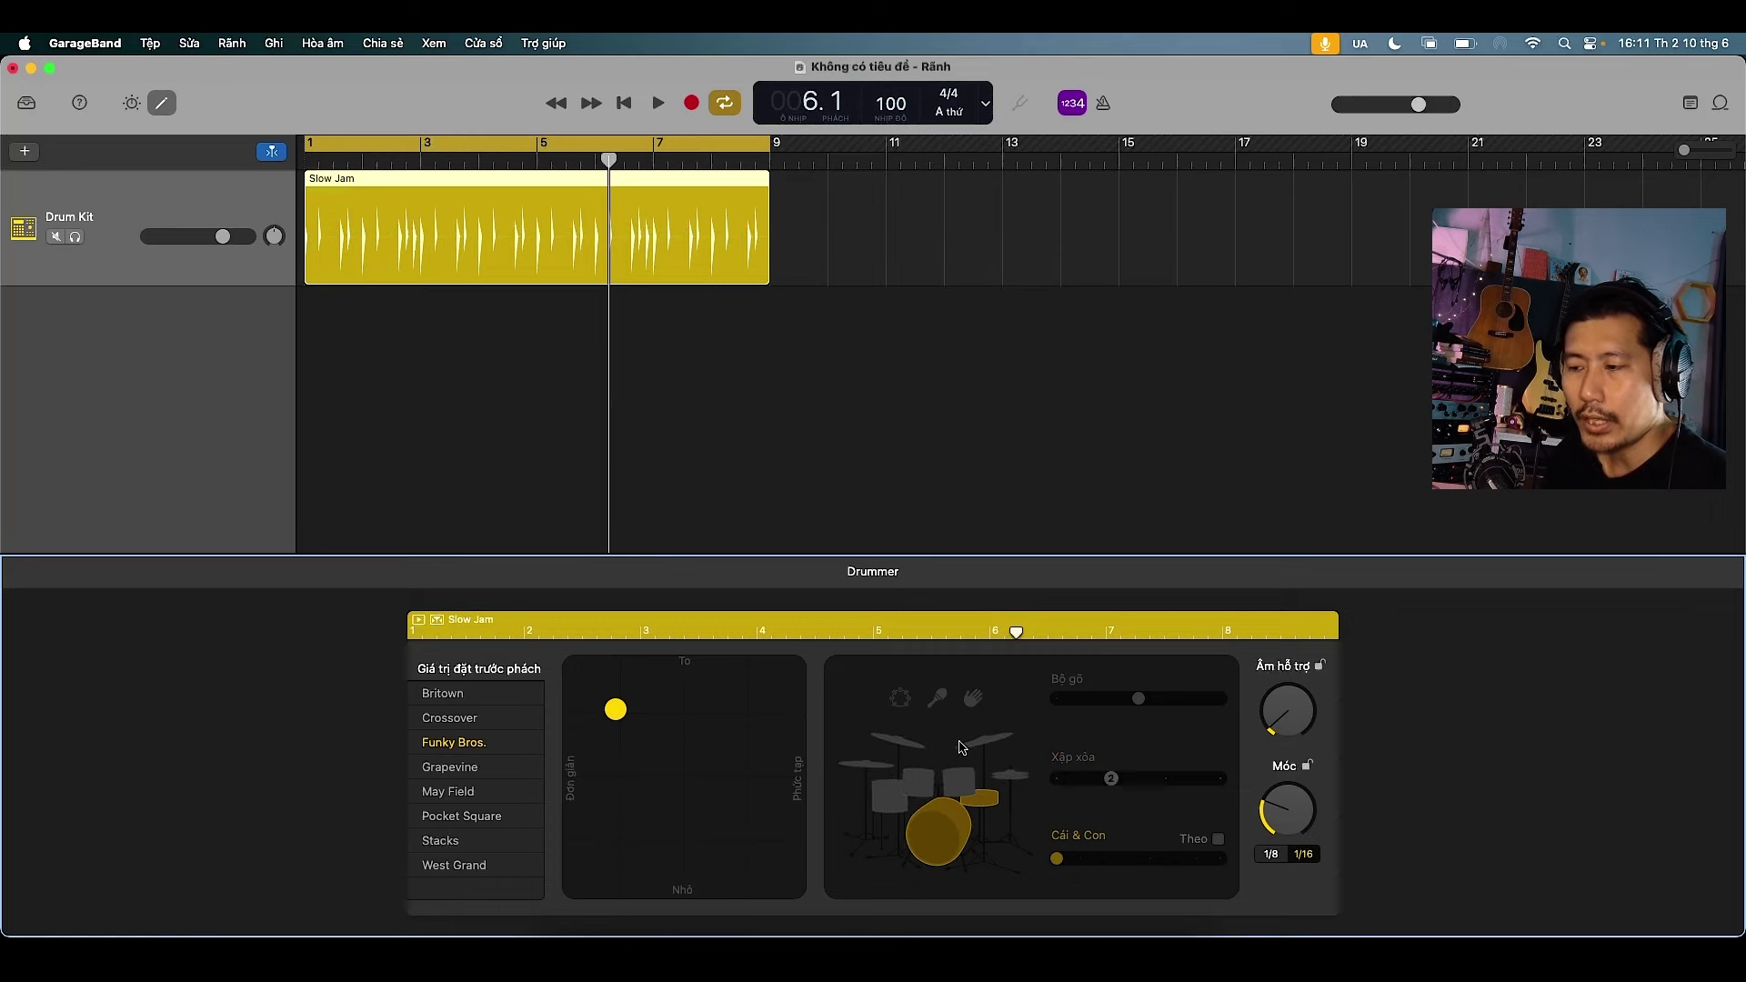
pyautogui.press('space')
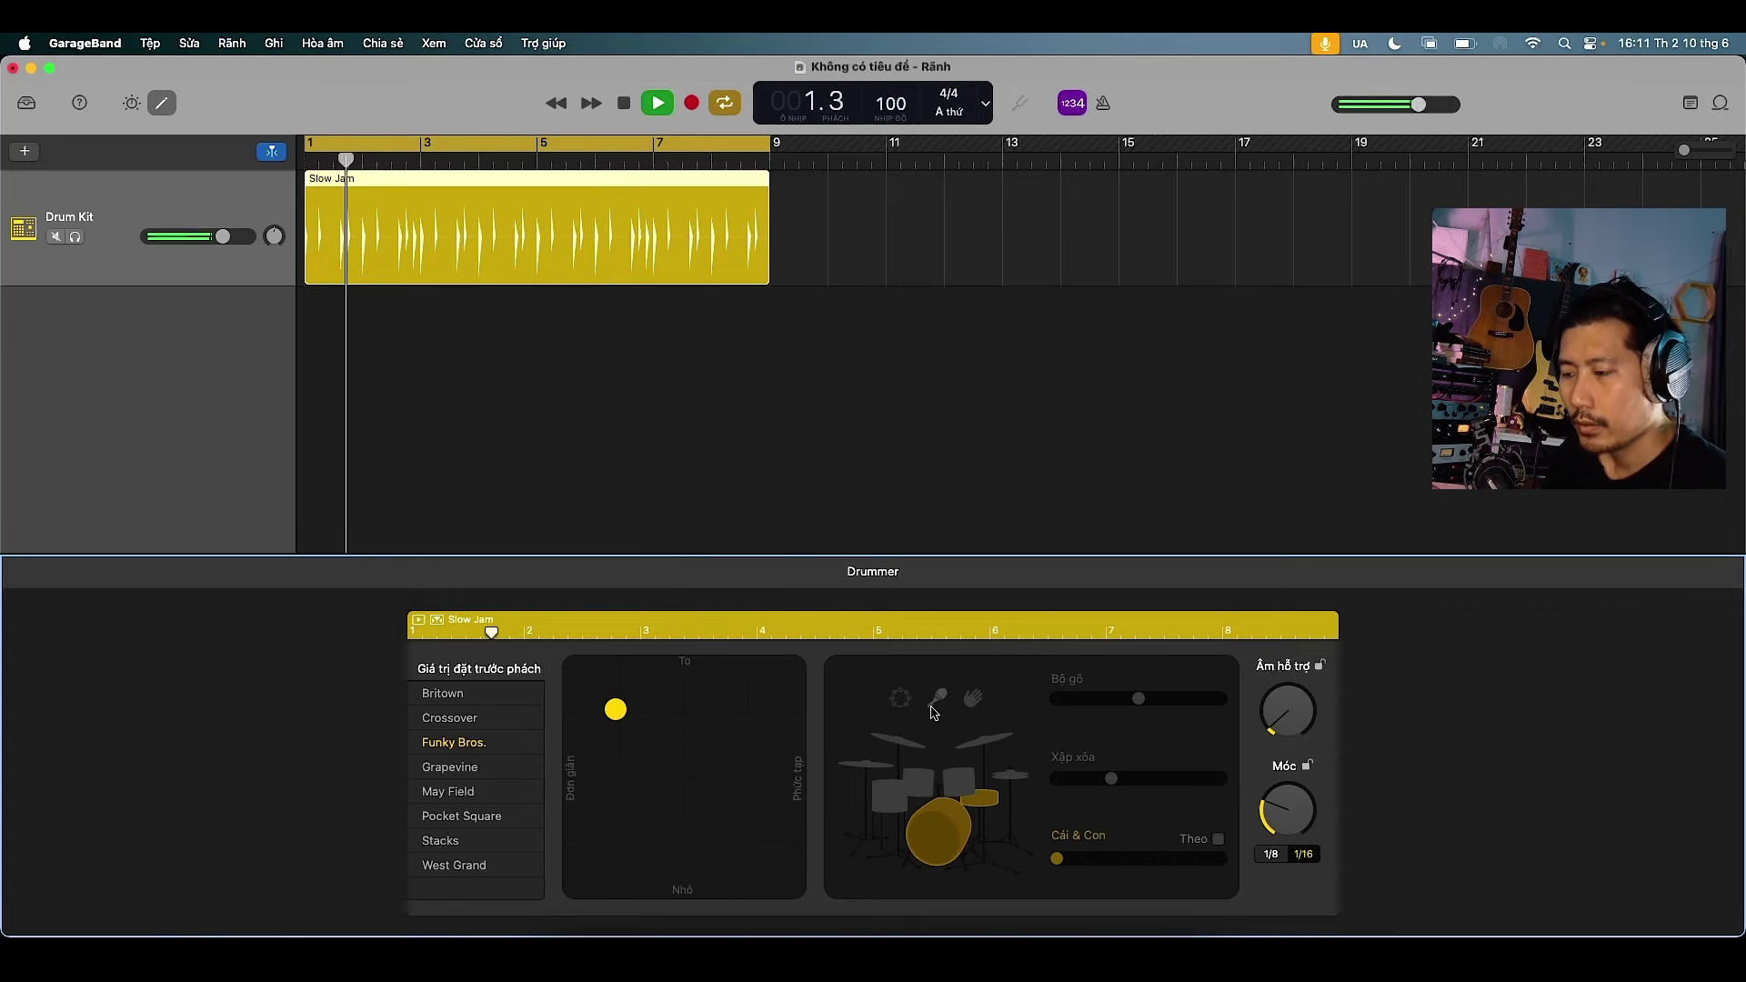
pyautogui.click(894, 794)
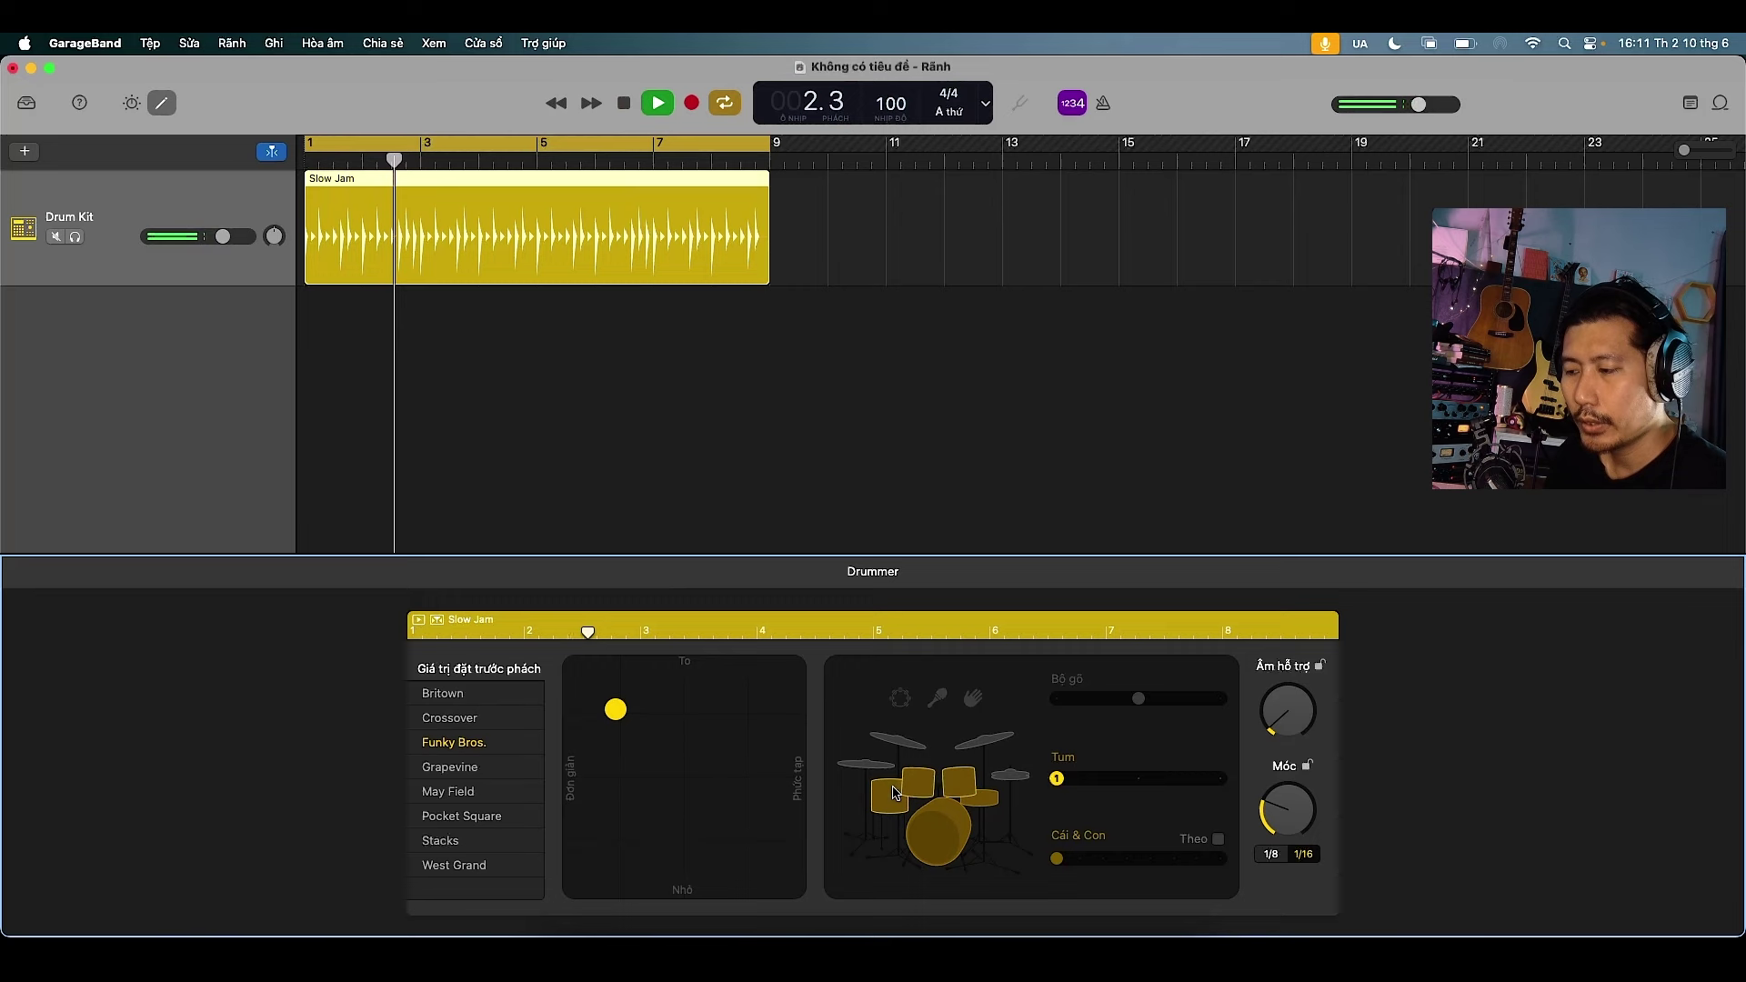
pyautogui.click(1134, 788)
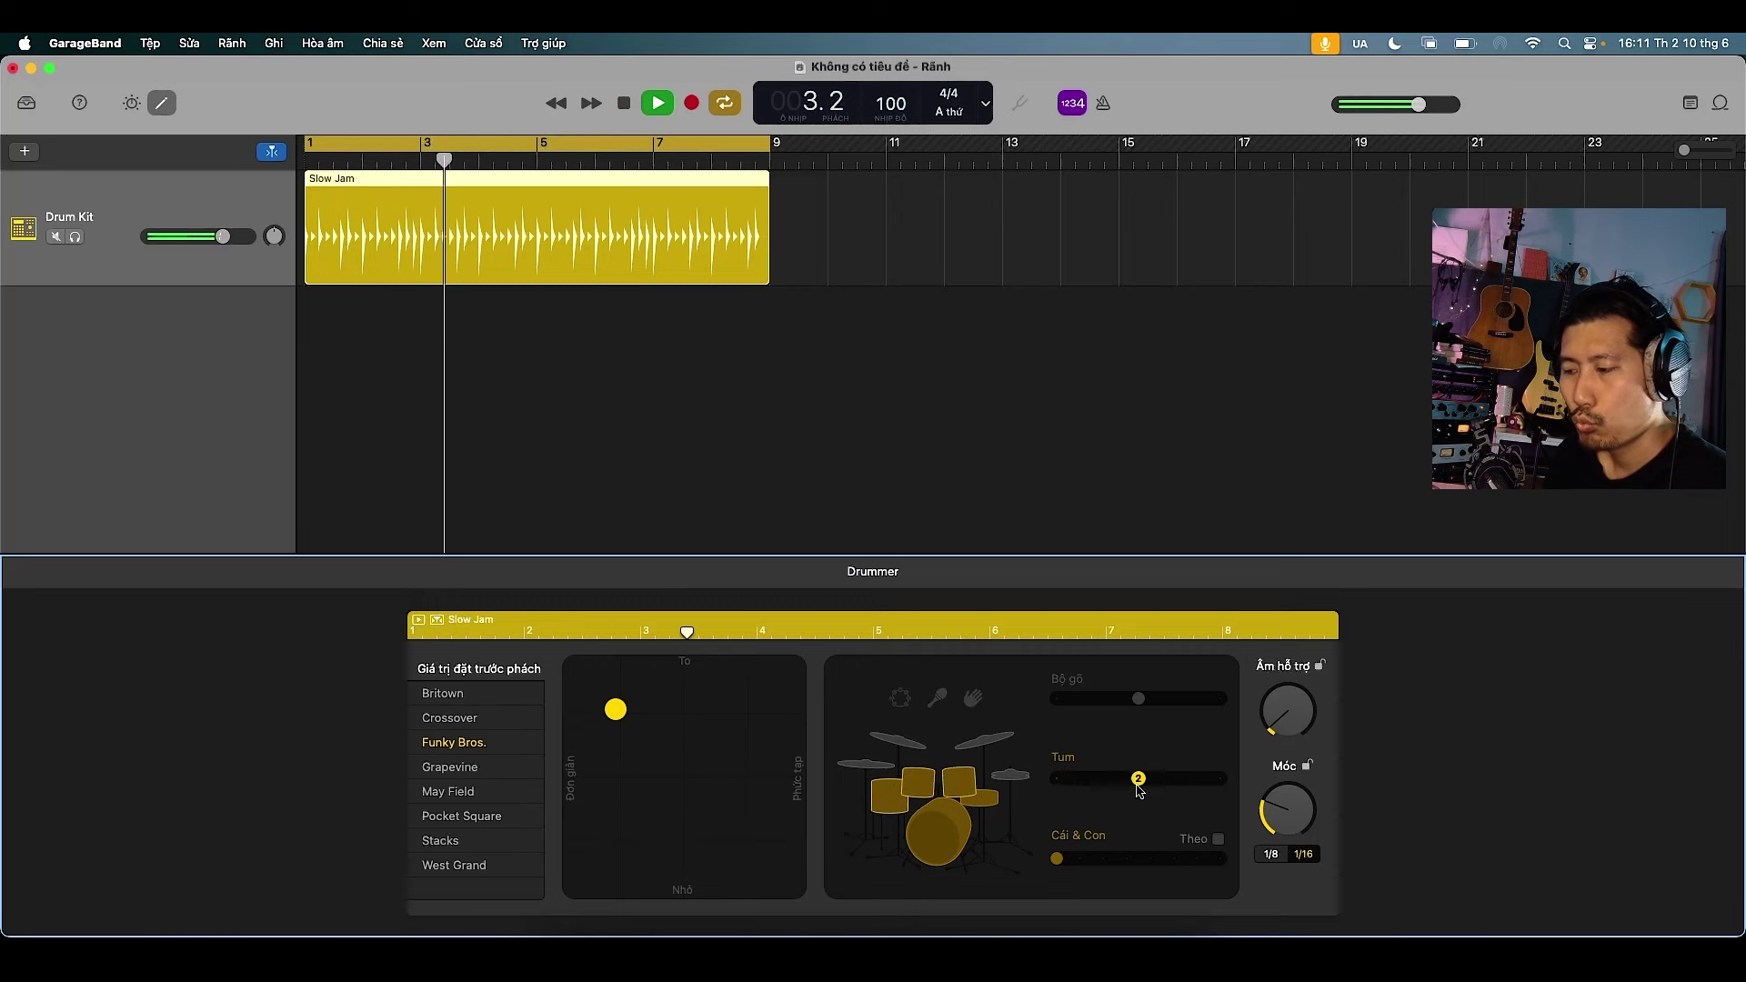
pyautogui.click(983, 746)
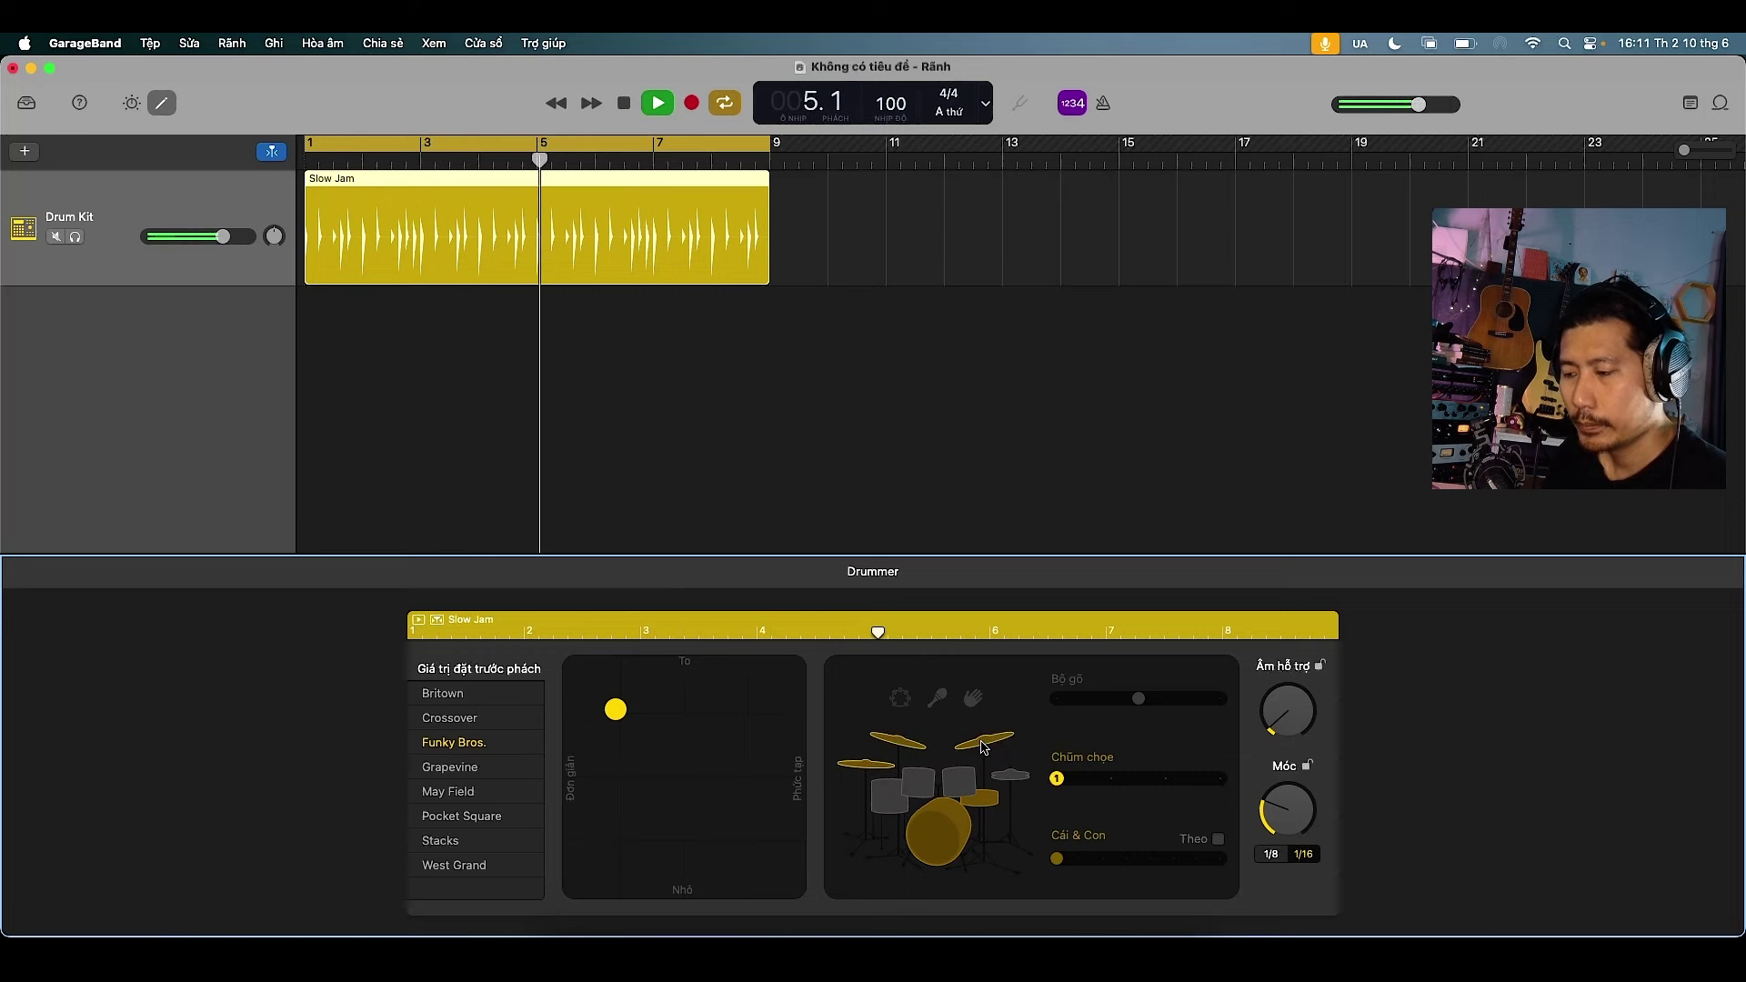
pyautogui.click(972, 698)
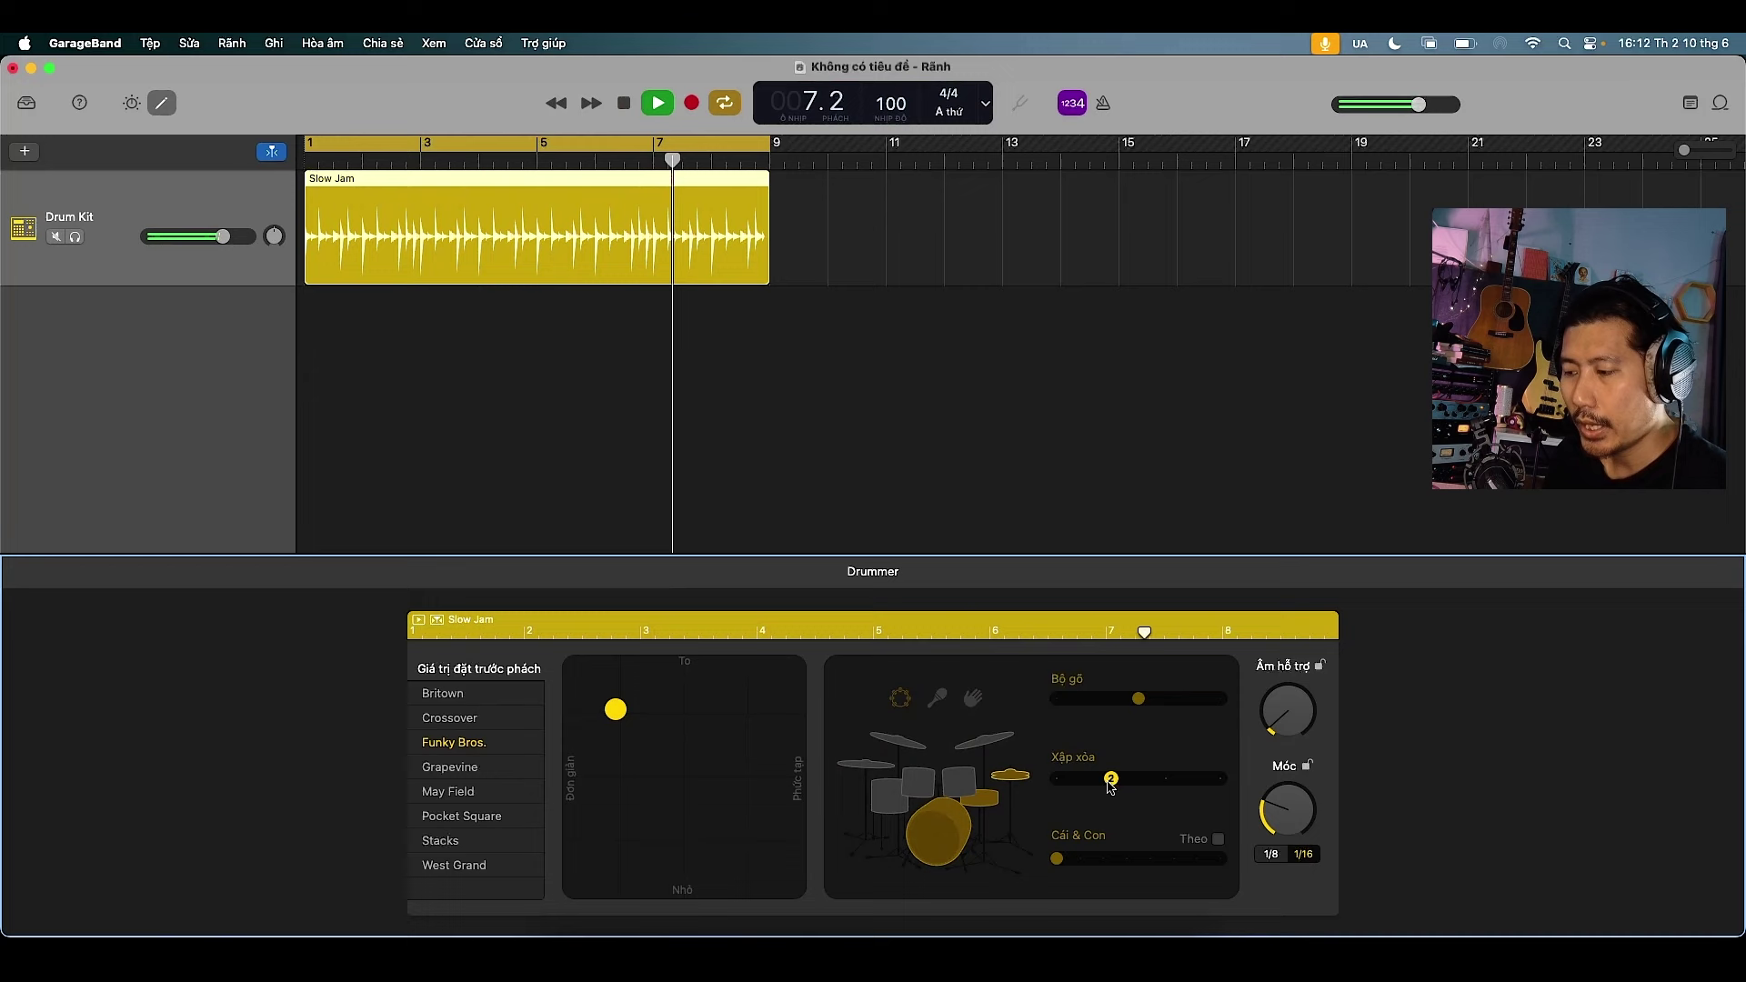
# Try the highest patterns for the hi-hat and for kick and snare, and settle on hi-hat pattern 1 and a low kick and snare pattern
pyautogui.moveTo(1110, 788); pyautogui.dragTo(1220, 781)
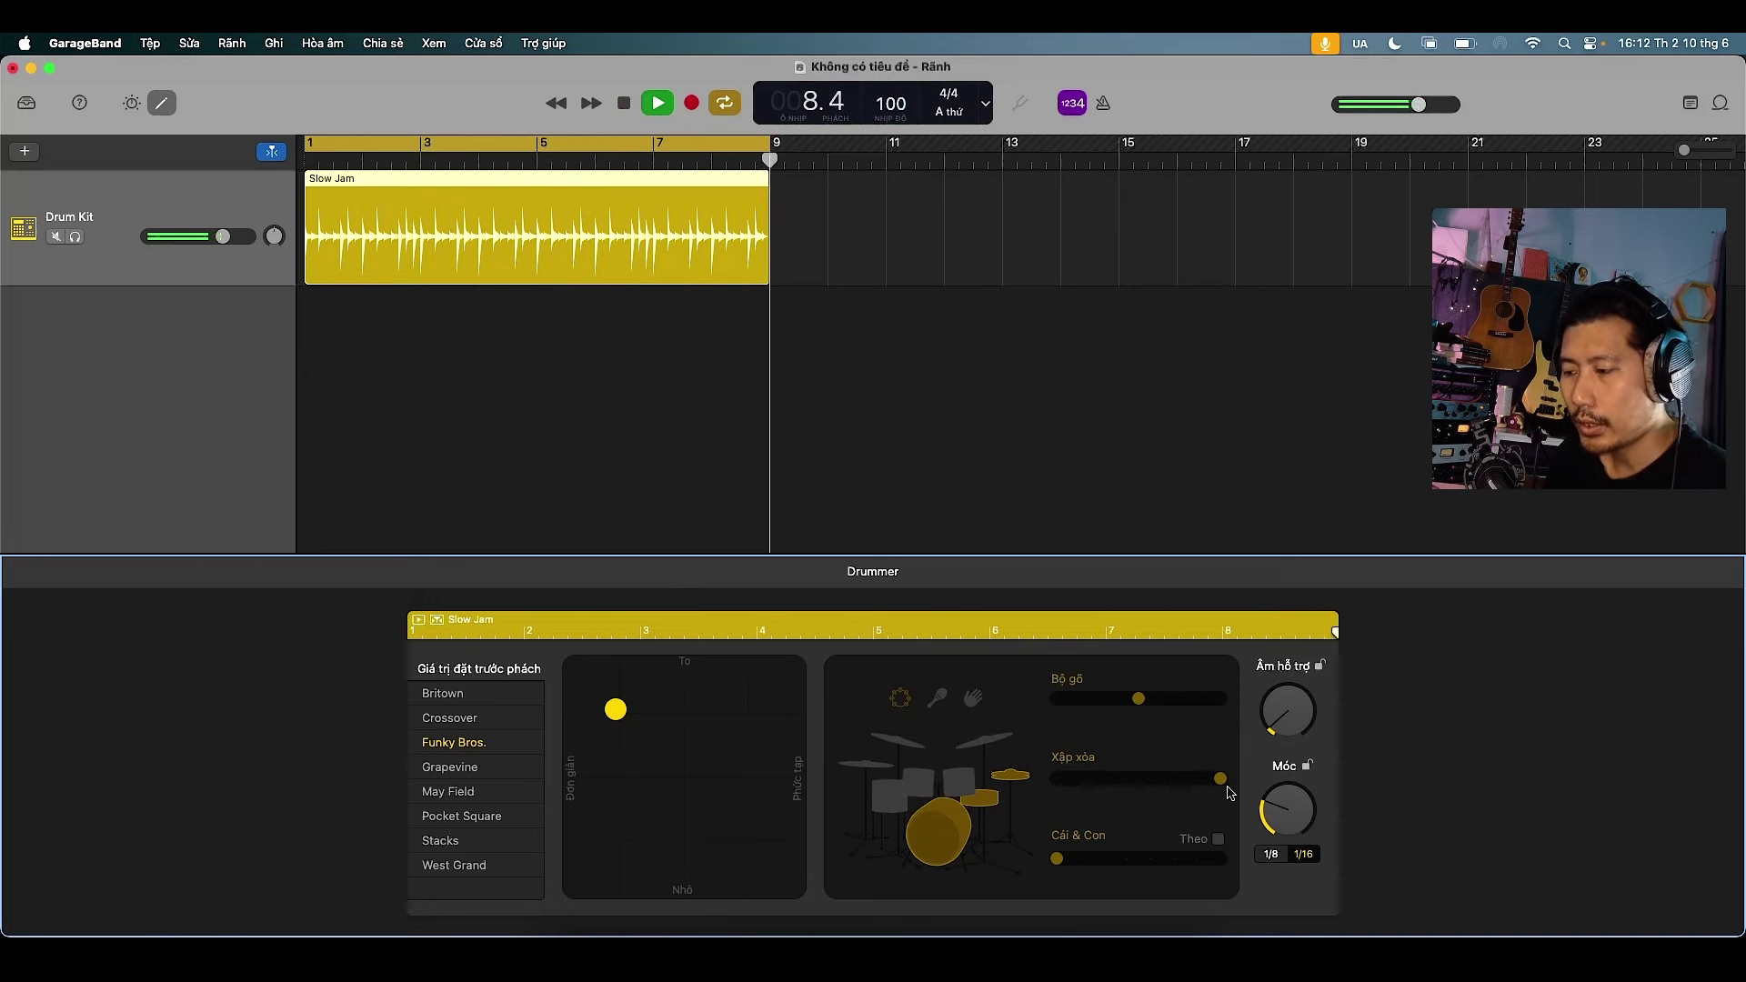
pyautogui.moveTo(1220, 784); pyautogui.dragTo(1062, 786)
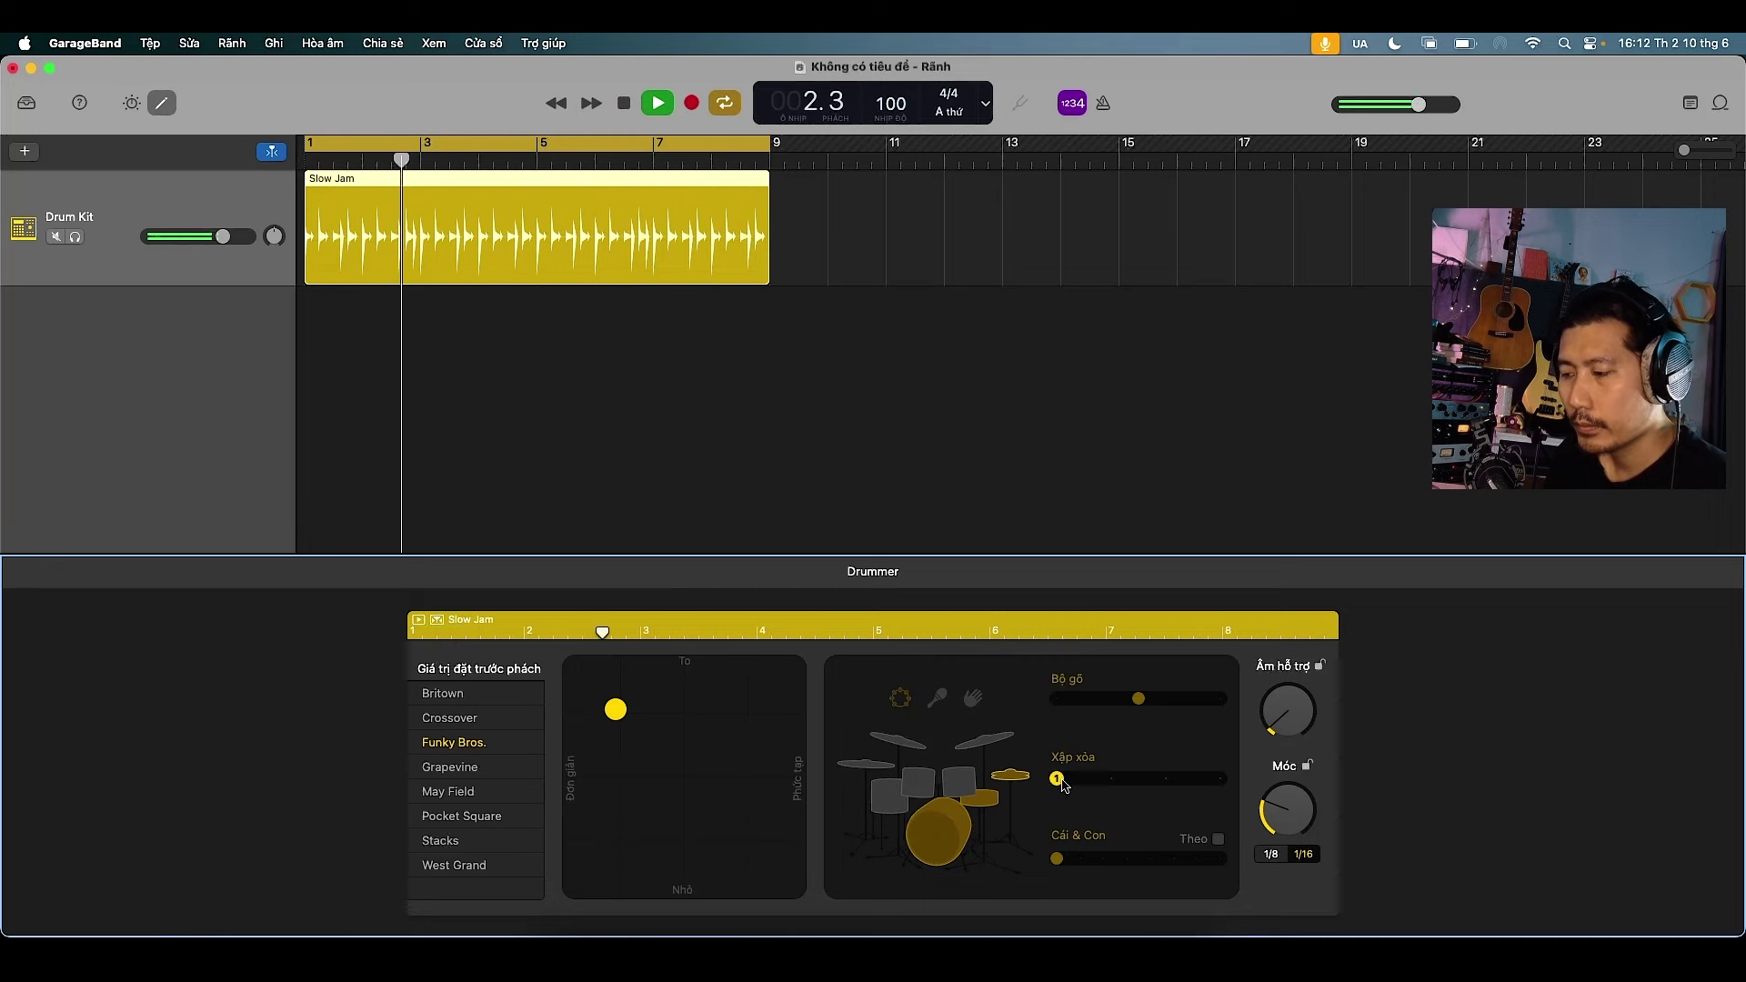
pyautogui.moveTo(1057, 858); pyautogui.dragTo(1235, 864)
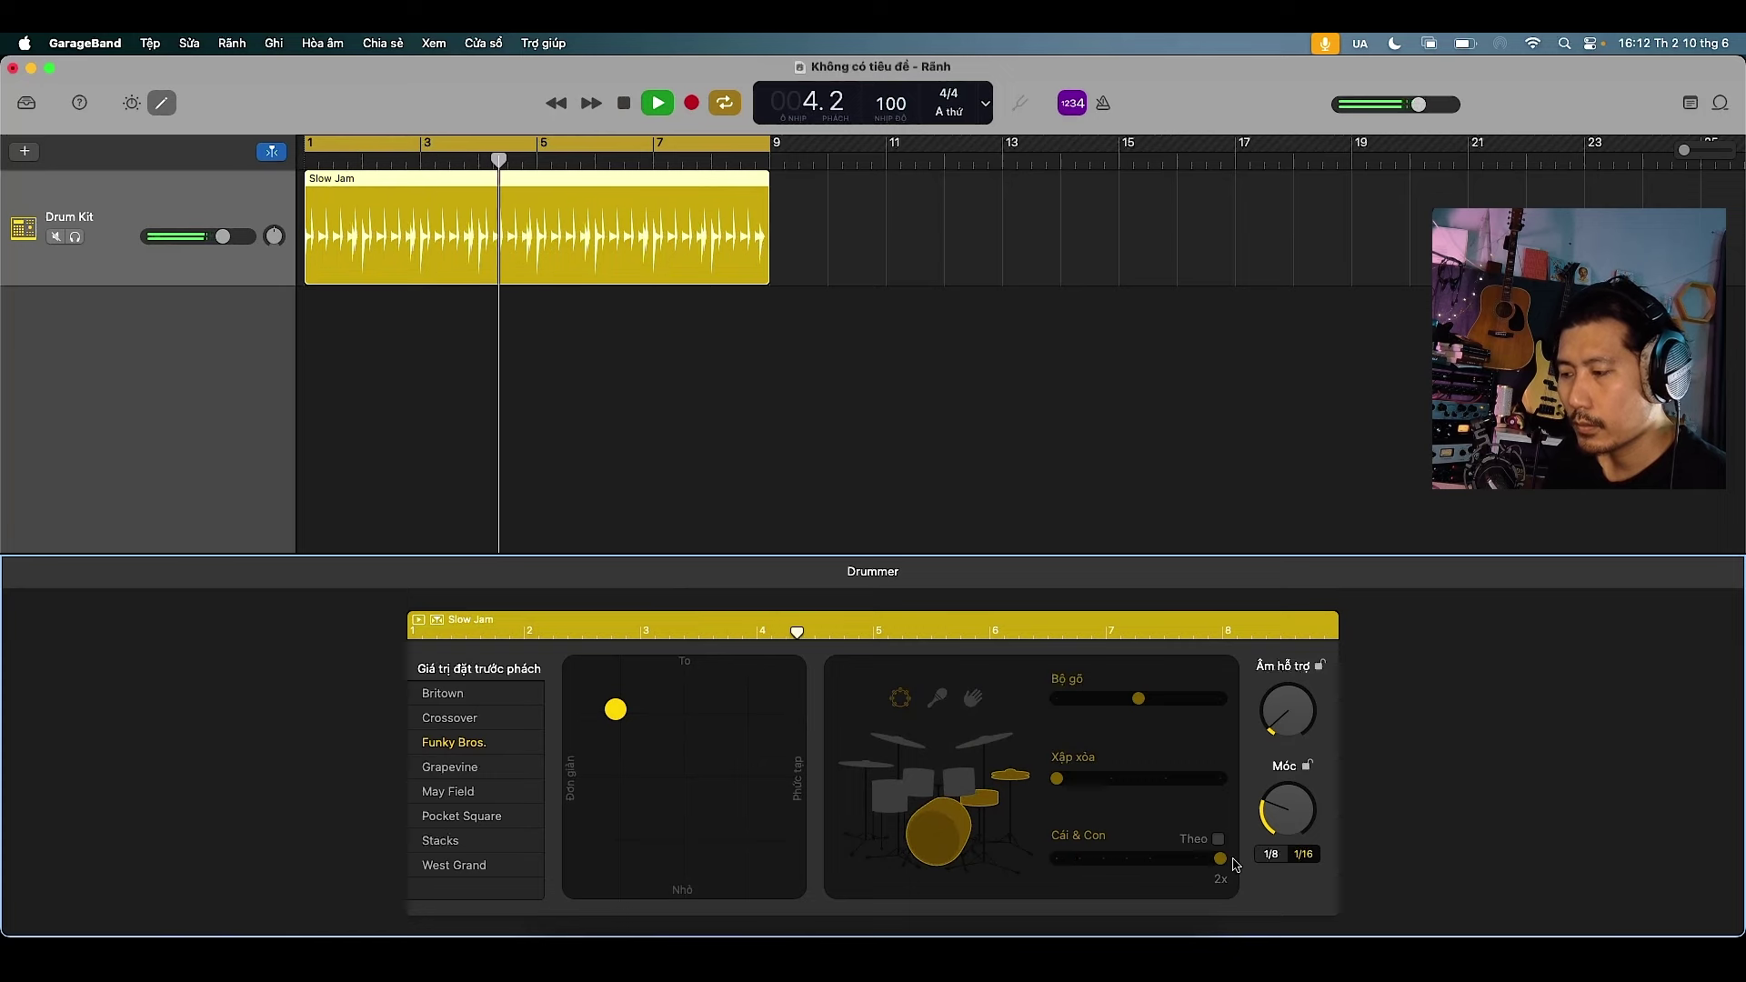
pyautogui.moveTo(1220, 862); pyautogui.dragTo(1066, 864)
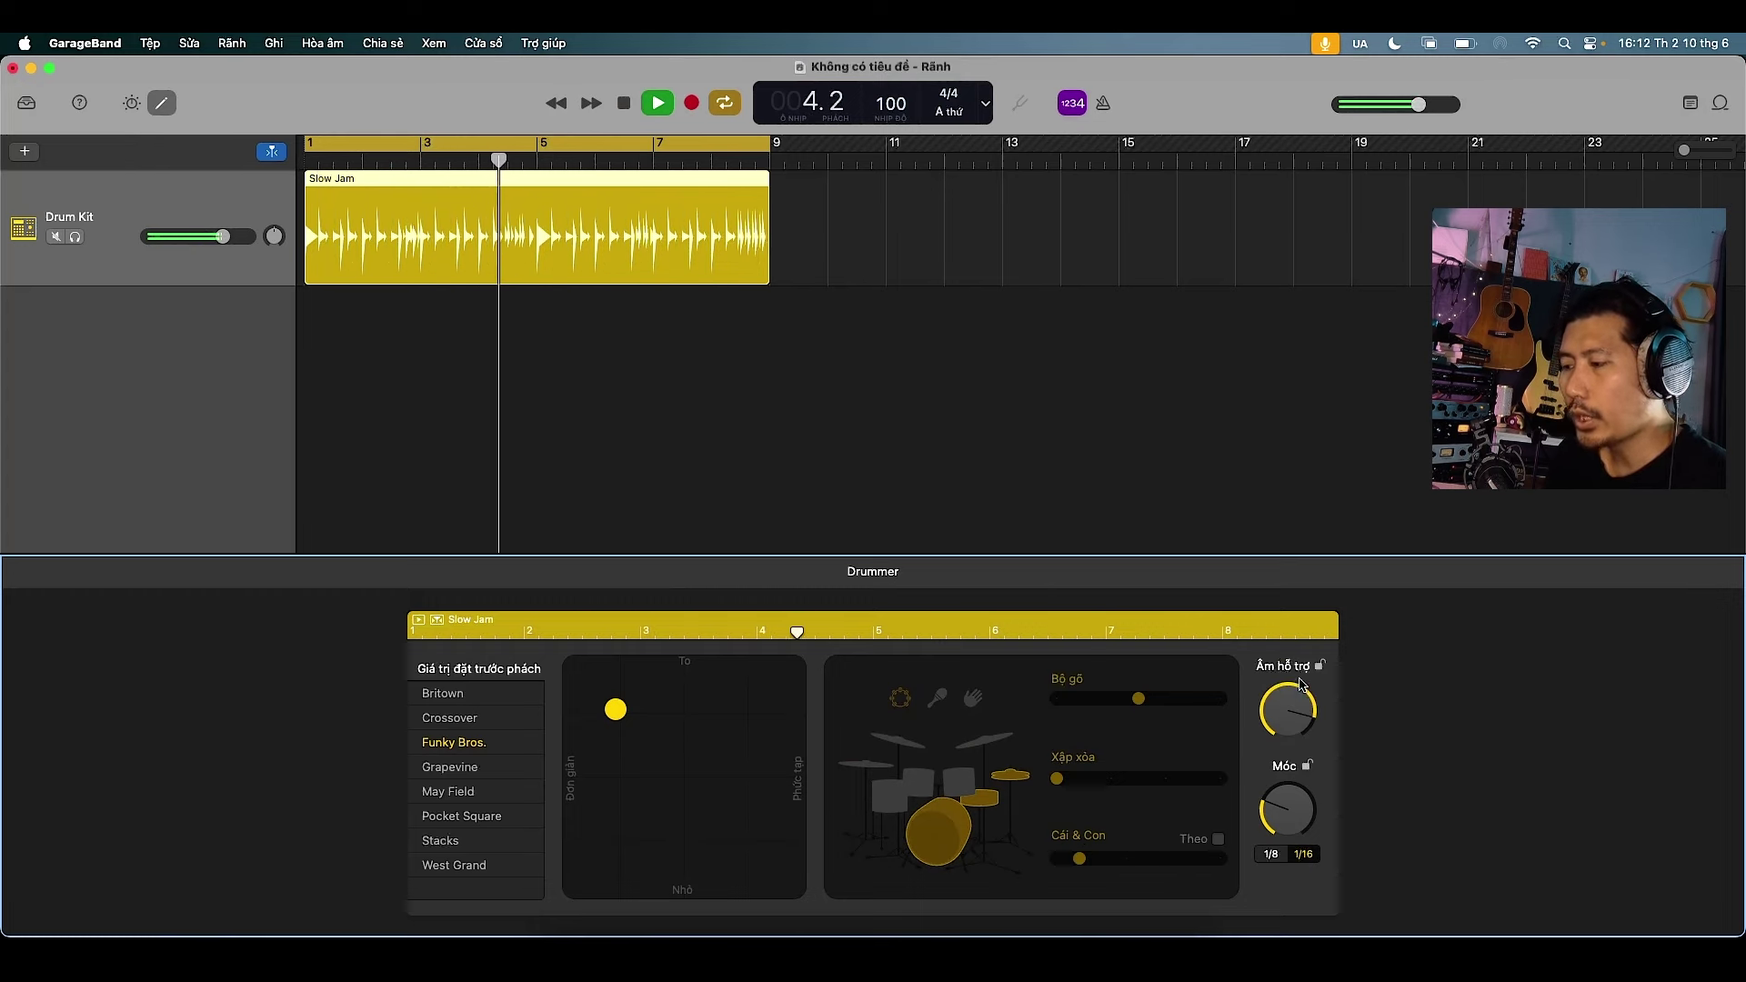
# Play the region from the start comparing minimum and maximum drum fills, leave the fills at maximum, and stop playback
pyautogui.moveTo(1284, 733); pyautogui.dragTo(1282, 706)
pyautogui.press('space')
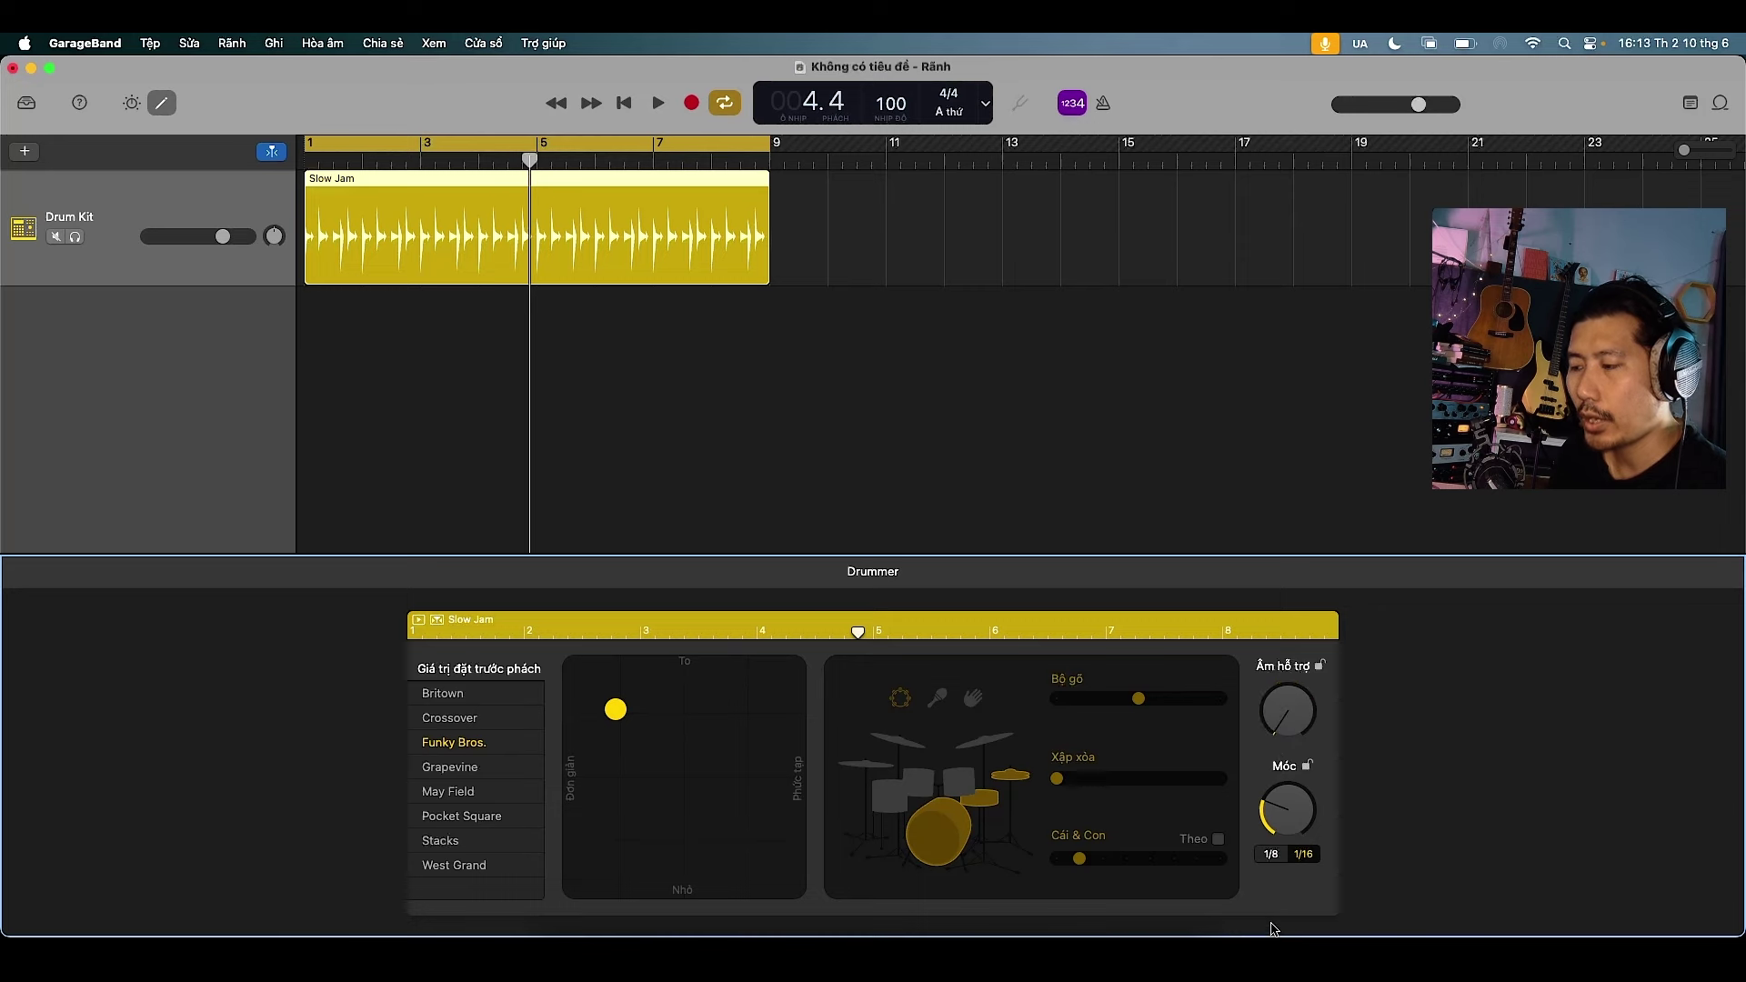
pyautogui.press('Return')
pyautogui.press('space')
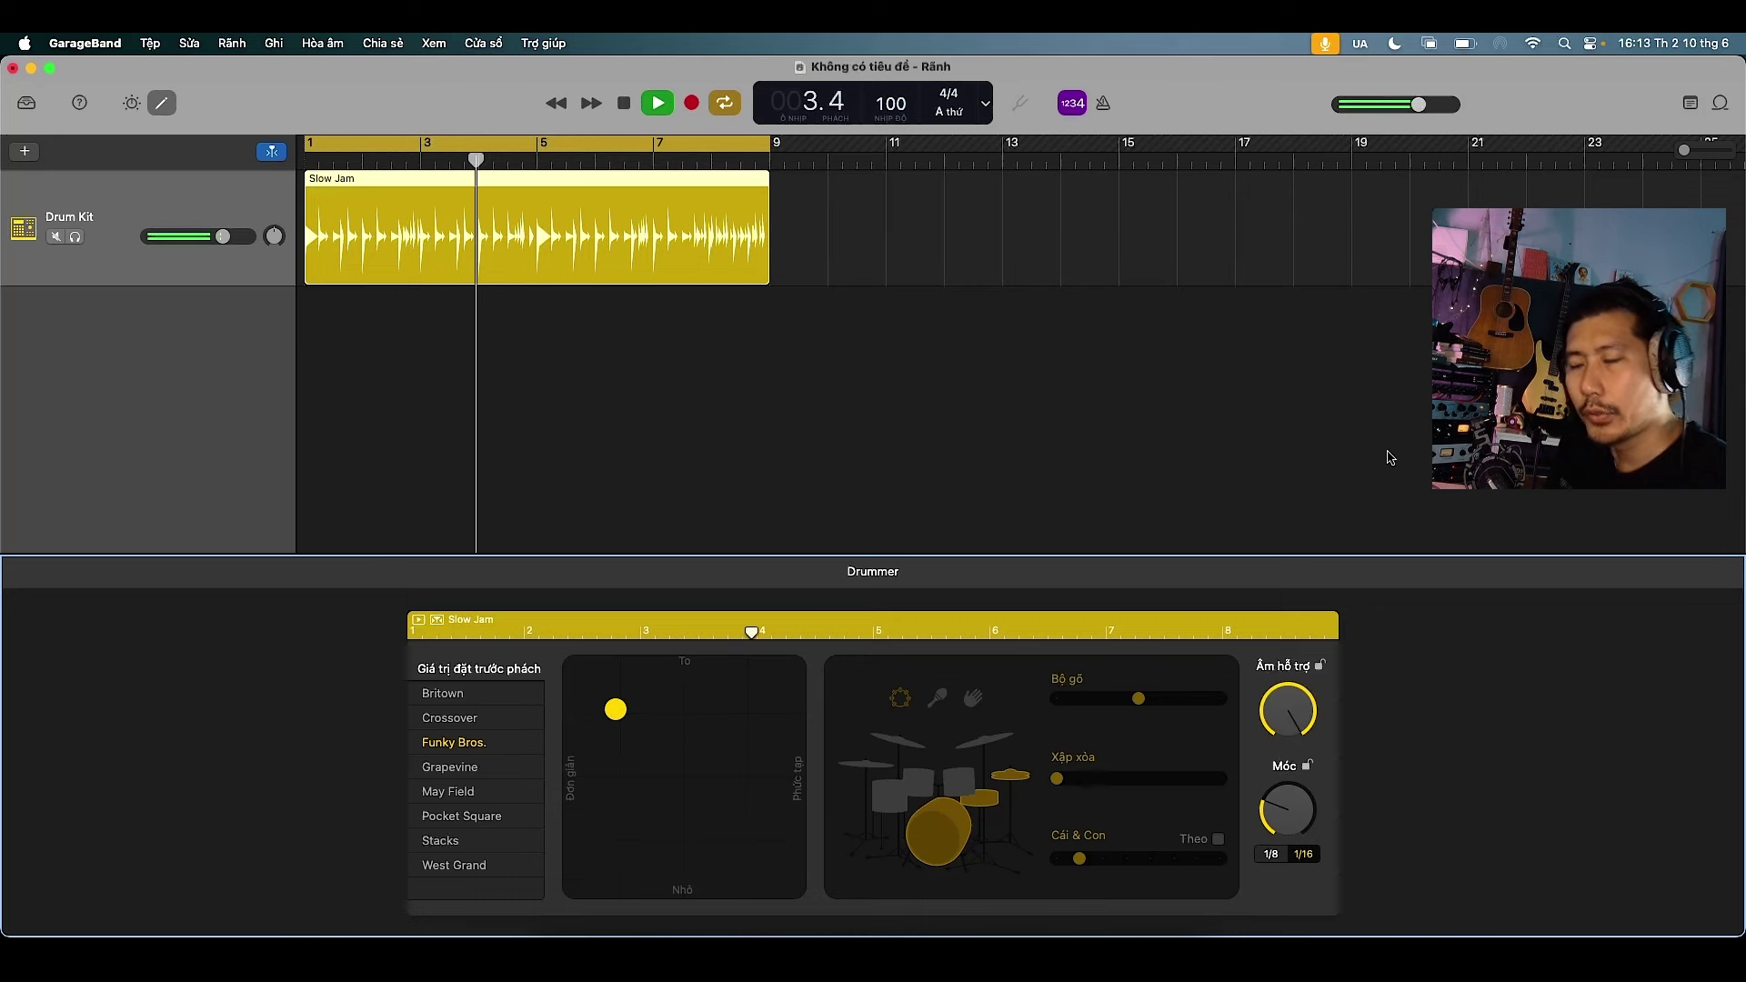
pyautogui.moveTo(1287, 712); pyautogui.dragTo(1284, 819)
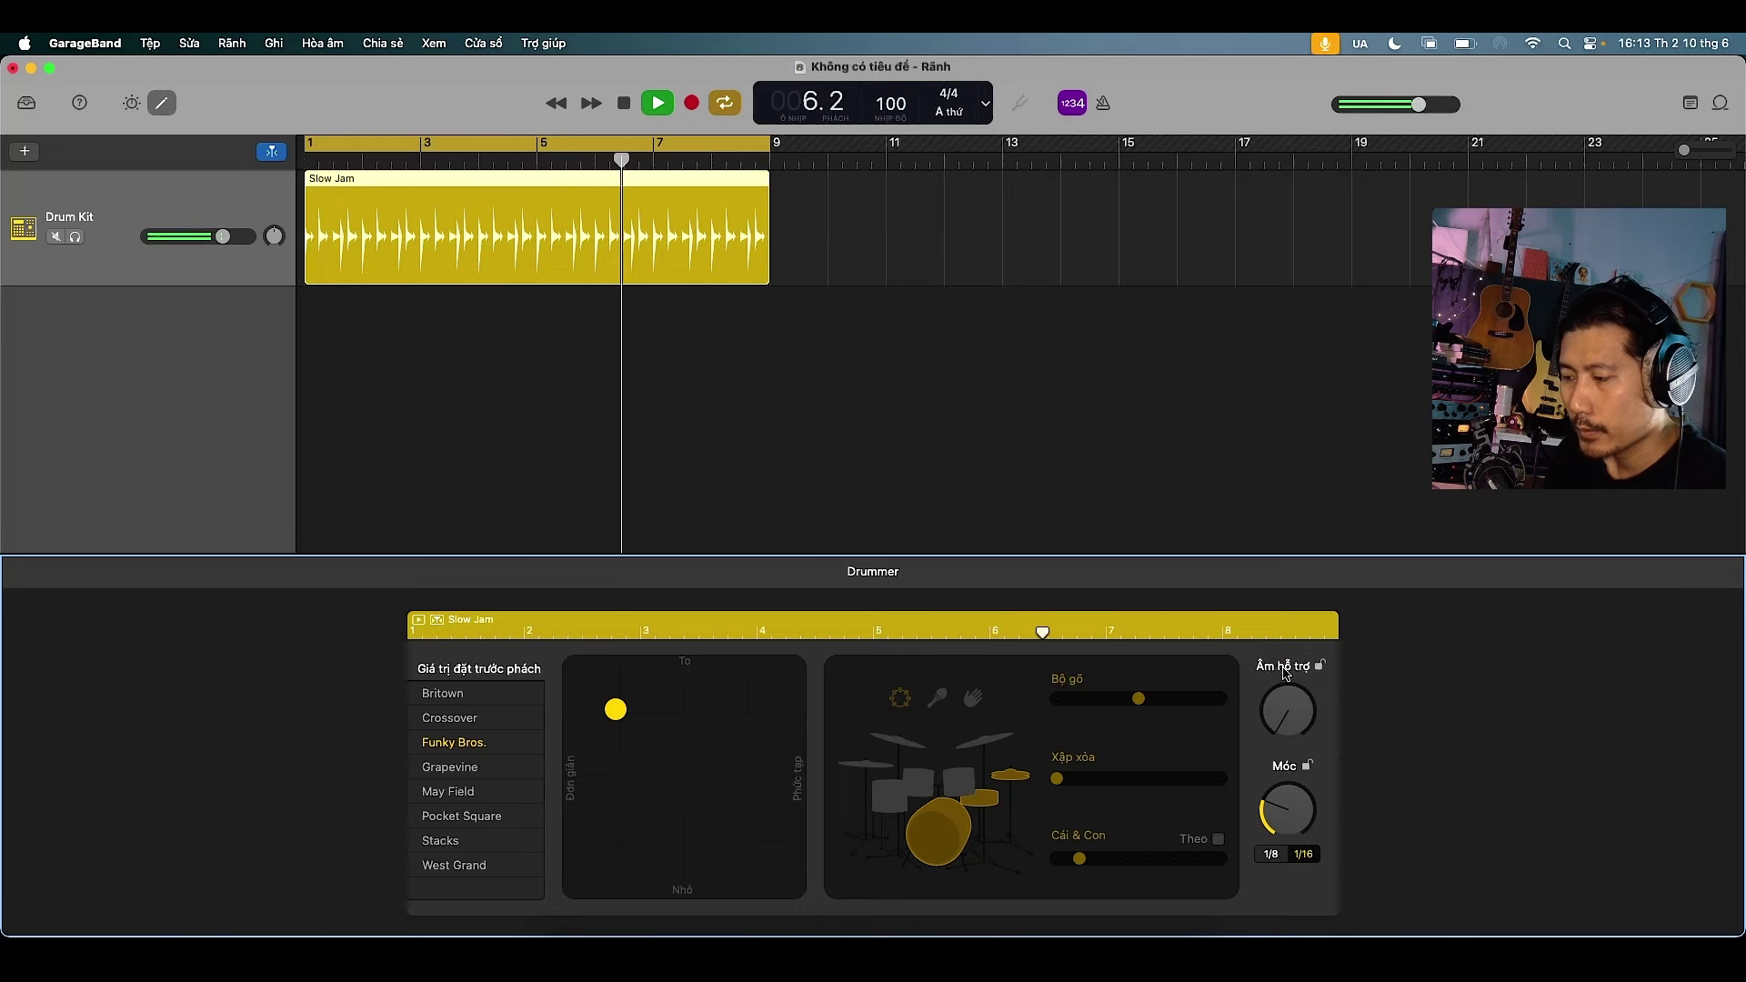
pyautogui.moveTo(1285, 711); pyautogui.dragTo(1278, 345)
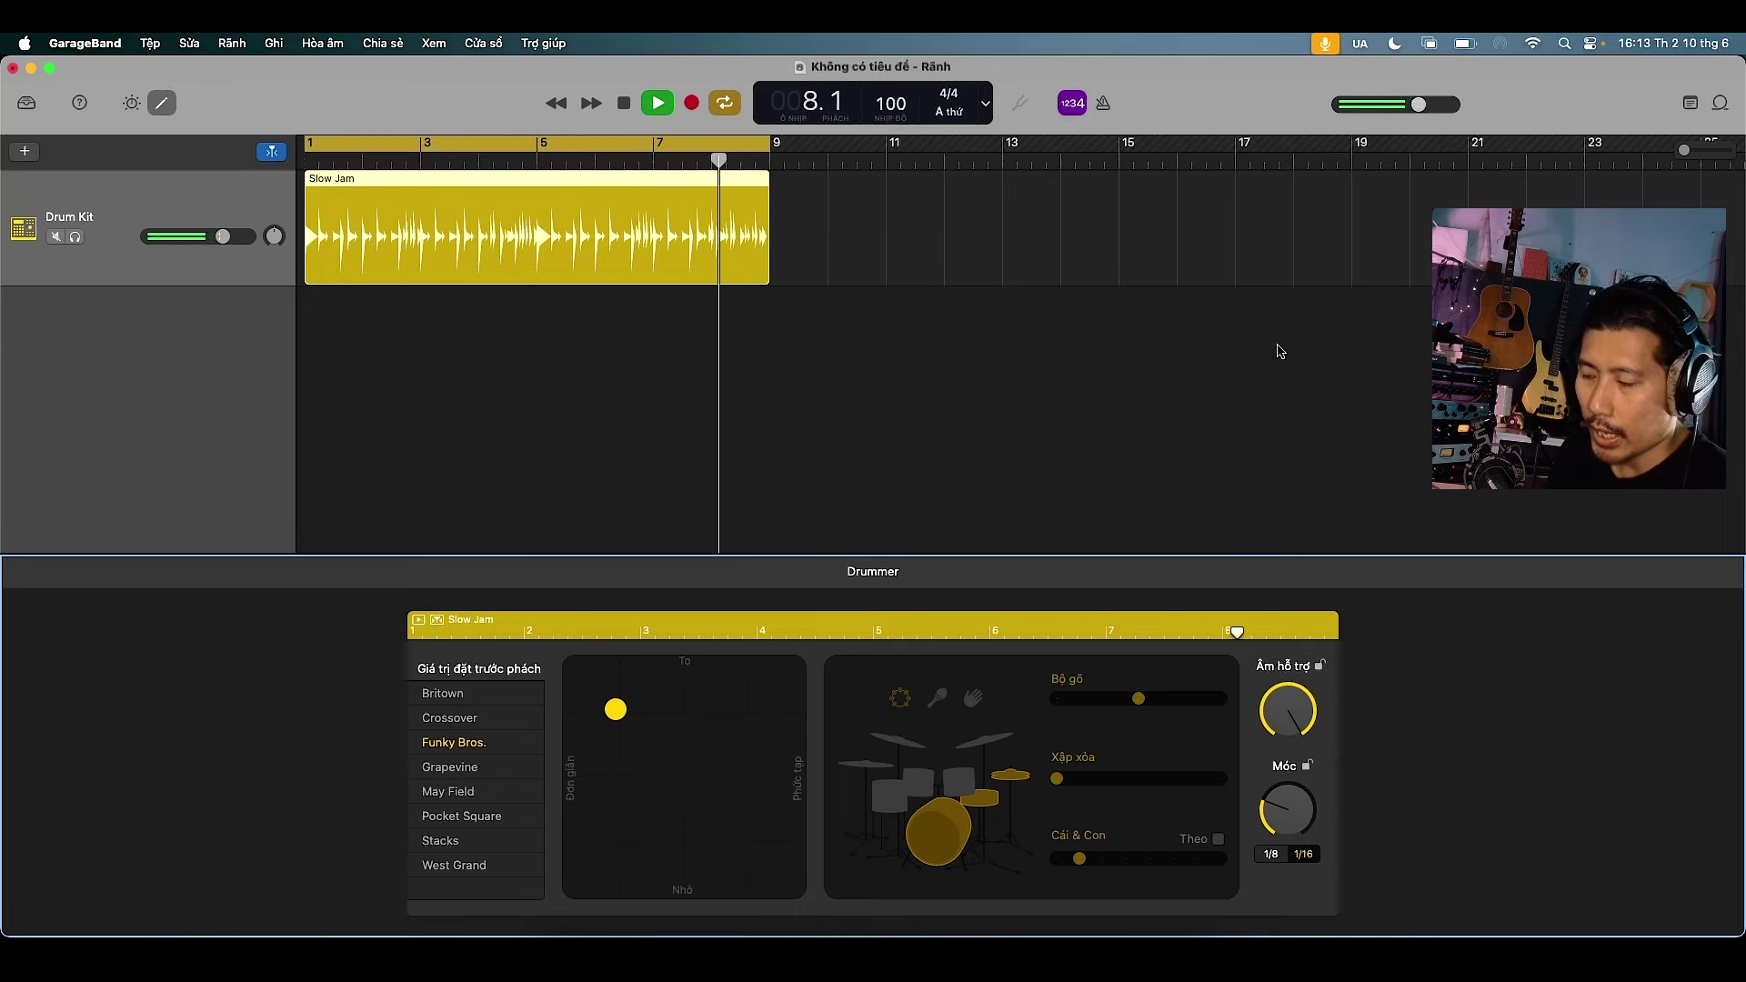
pyautogui.press('space')
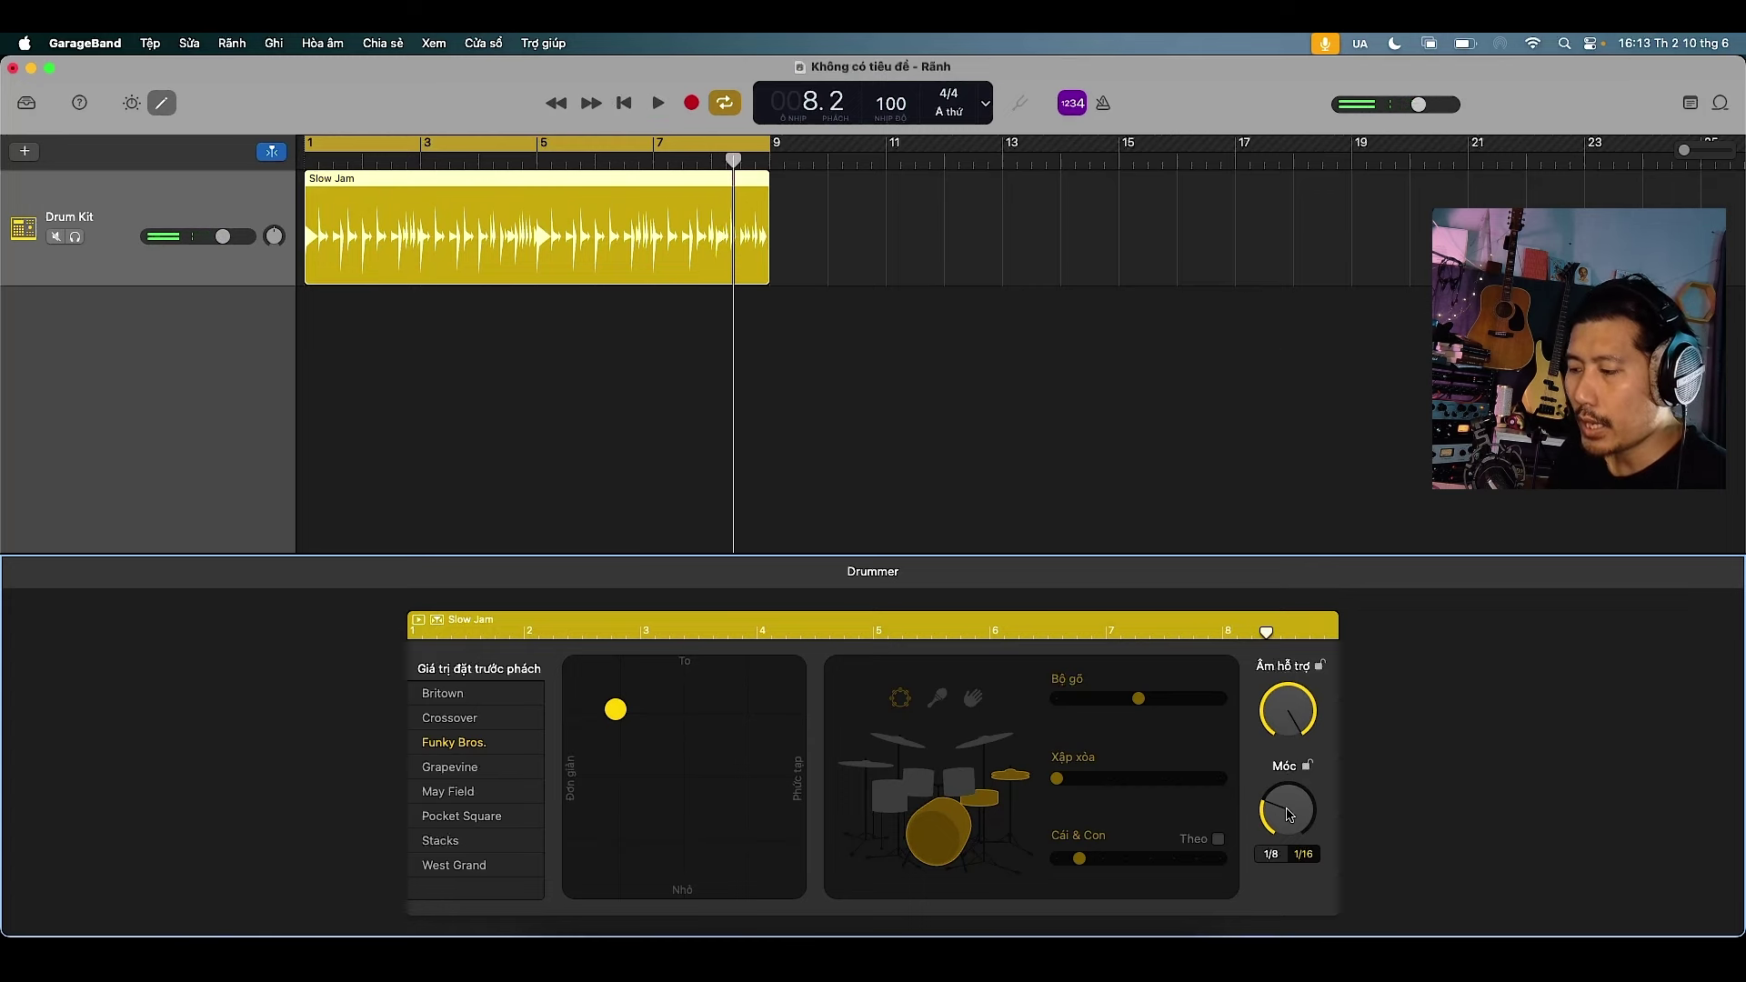
# Compare no swing with full swing at 1/16 during playback, and leave the drum swing slightly above halfway
pyautogui.moveTo(1289, 815); pyautogui.dragTo(1276, 869)
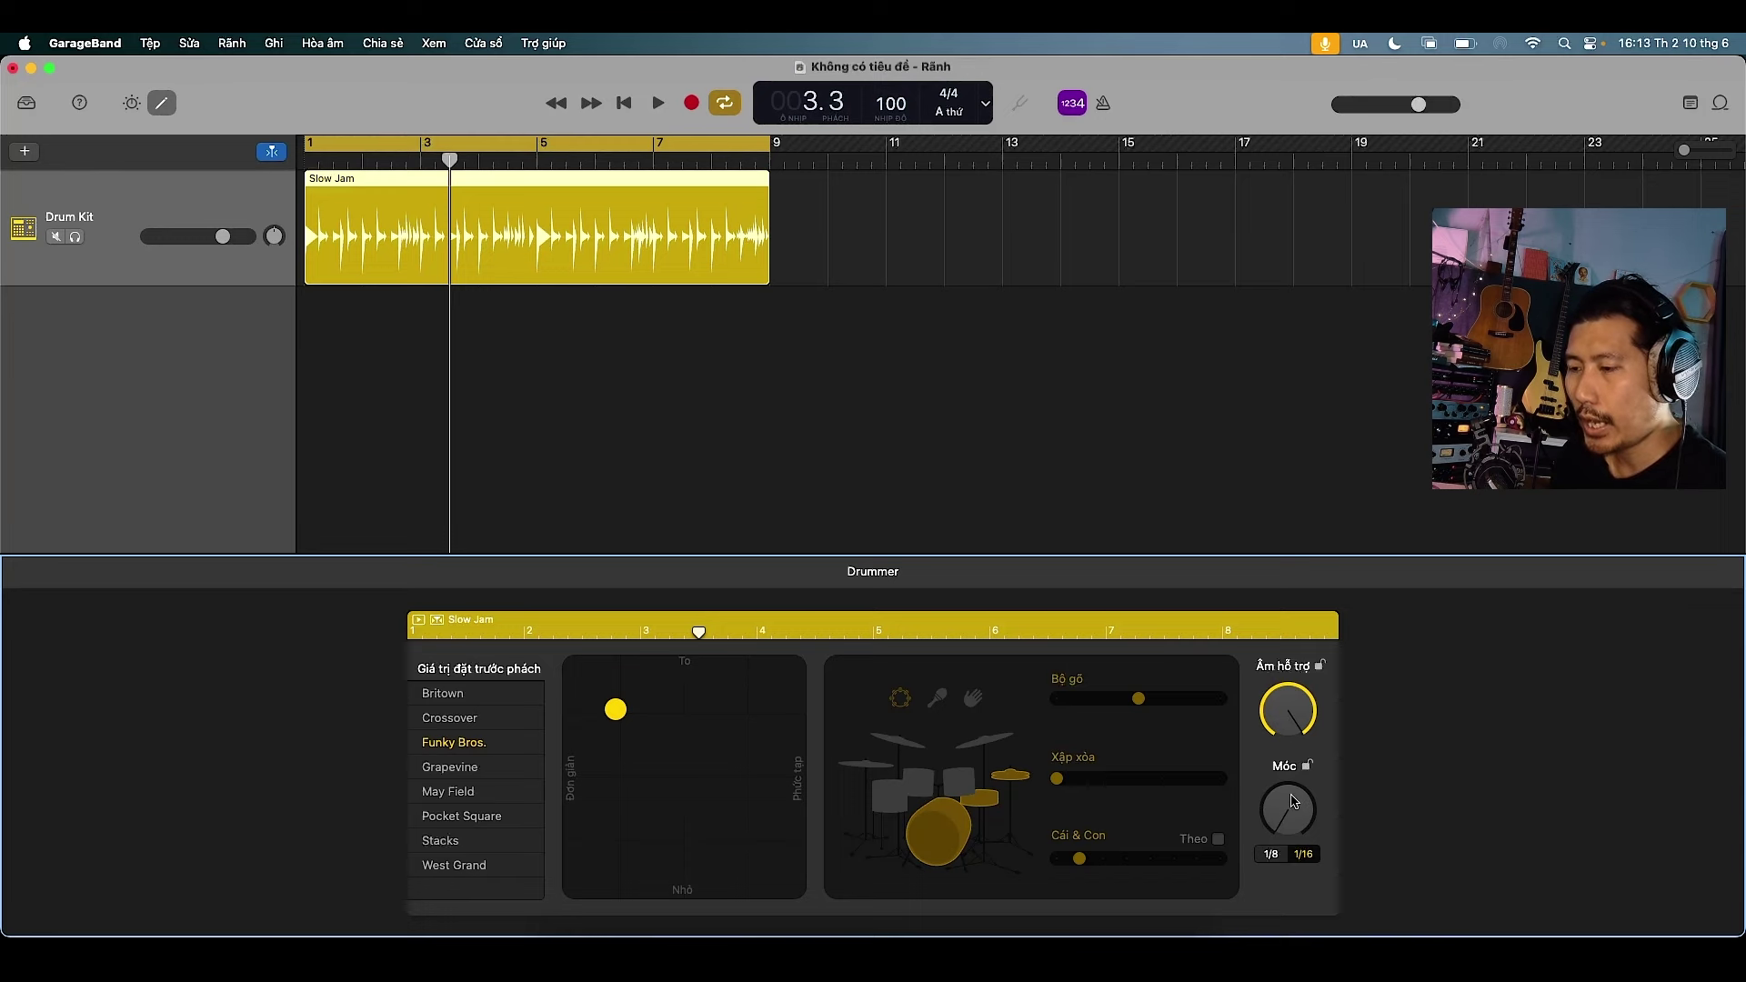
pyautogui.press('space')
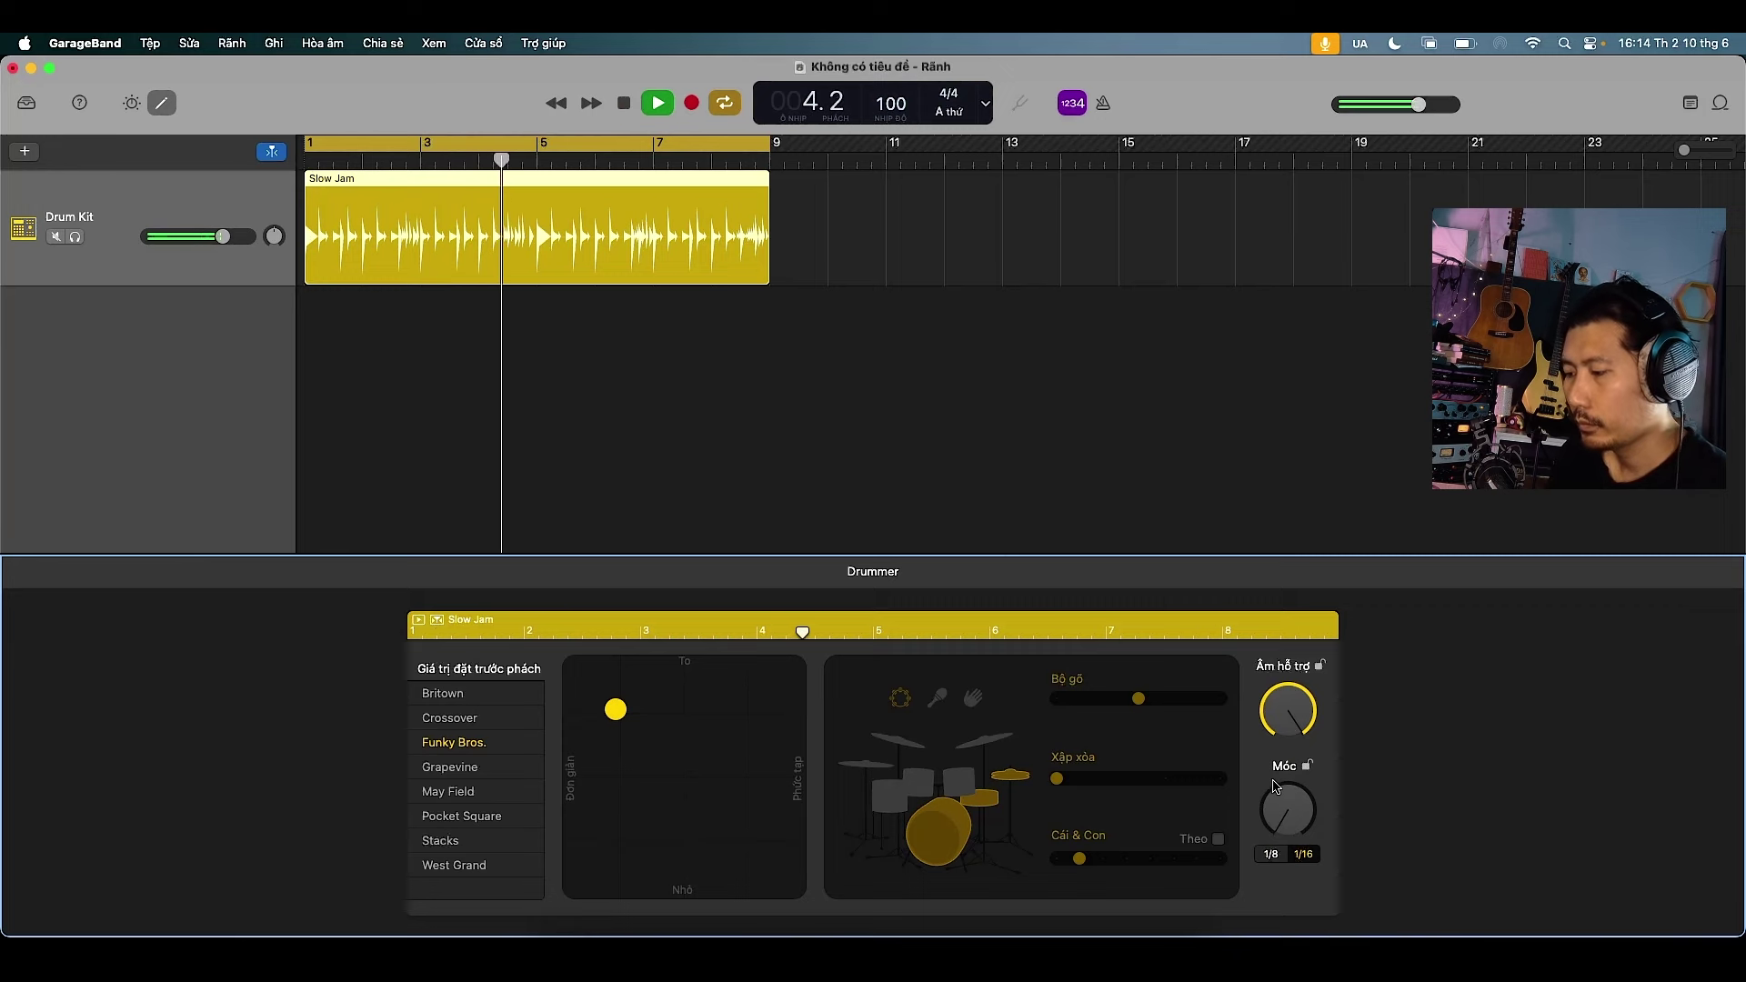
pyautogui.moveTo(1289, 833); pyautogui.dragTo(1290, 685)
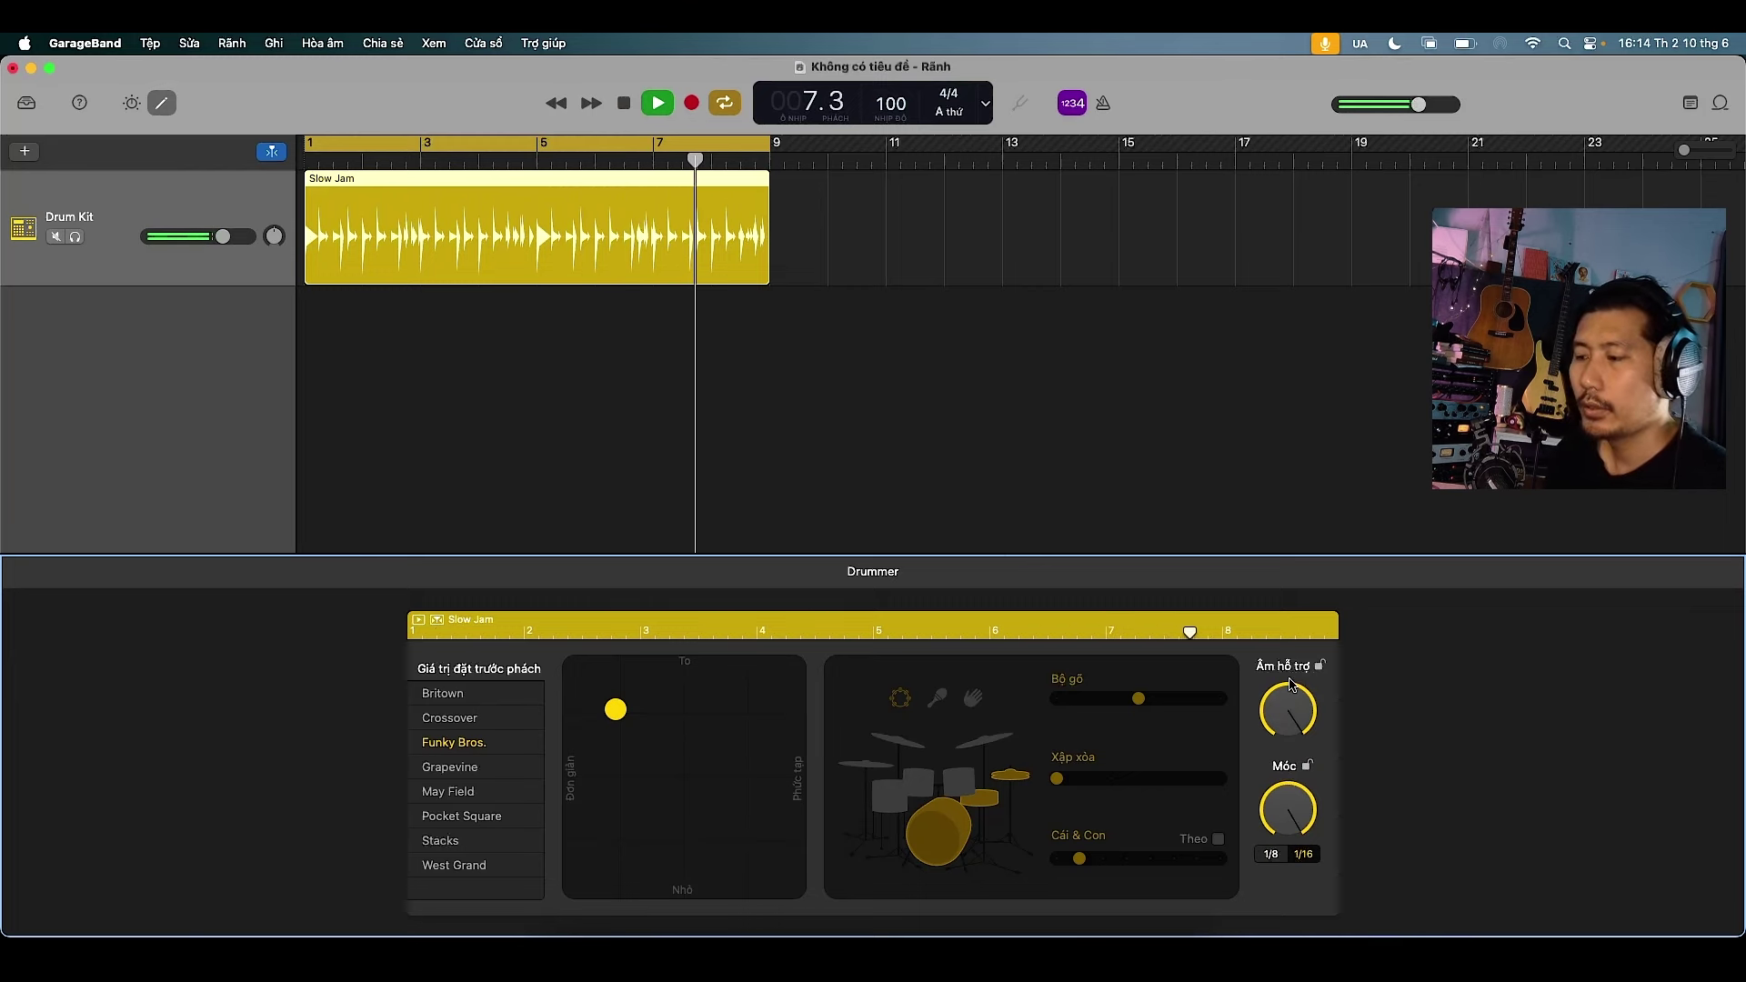
pyautogui.press('space')
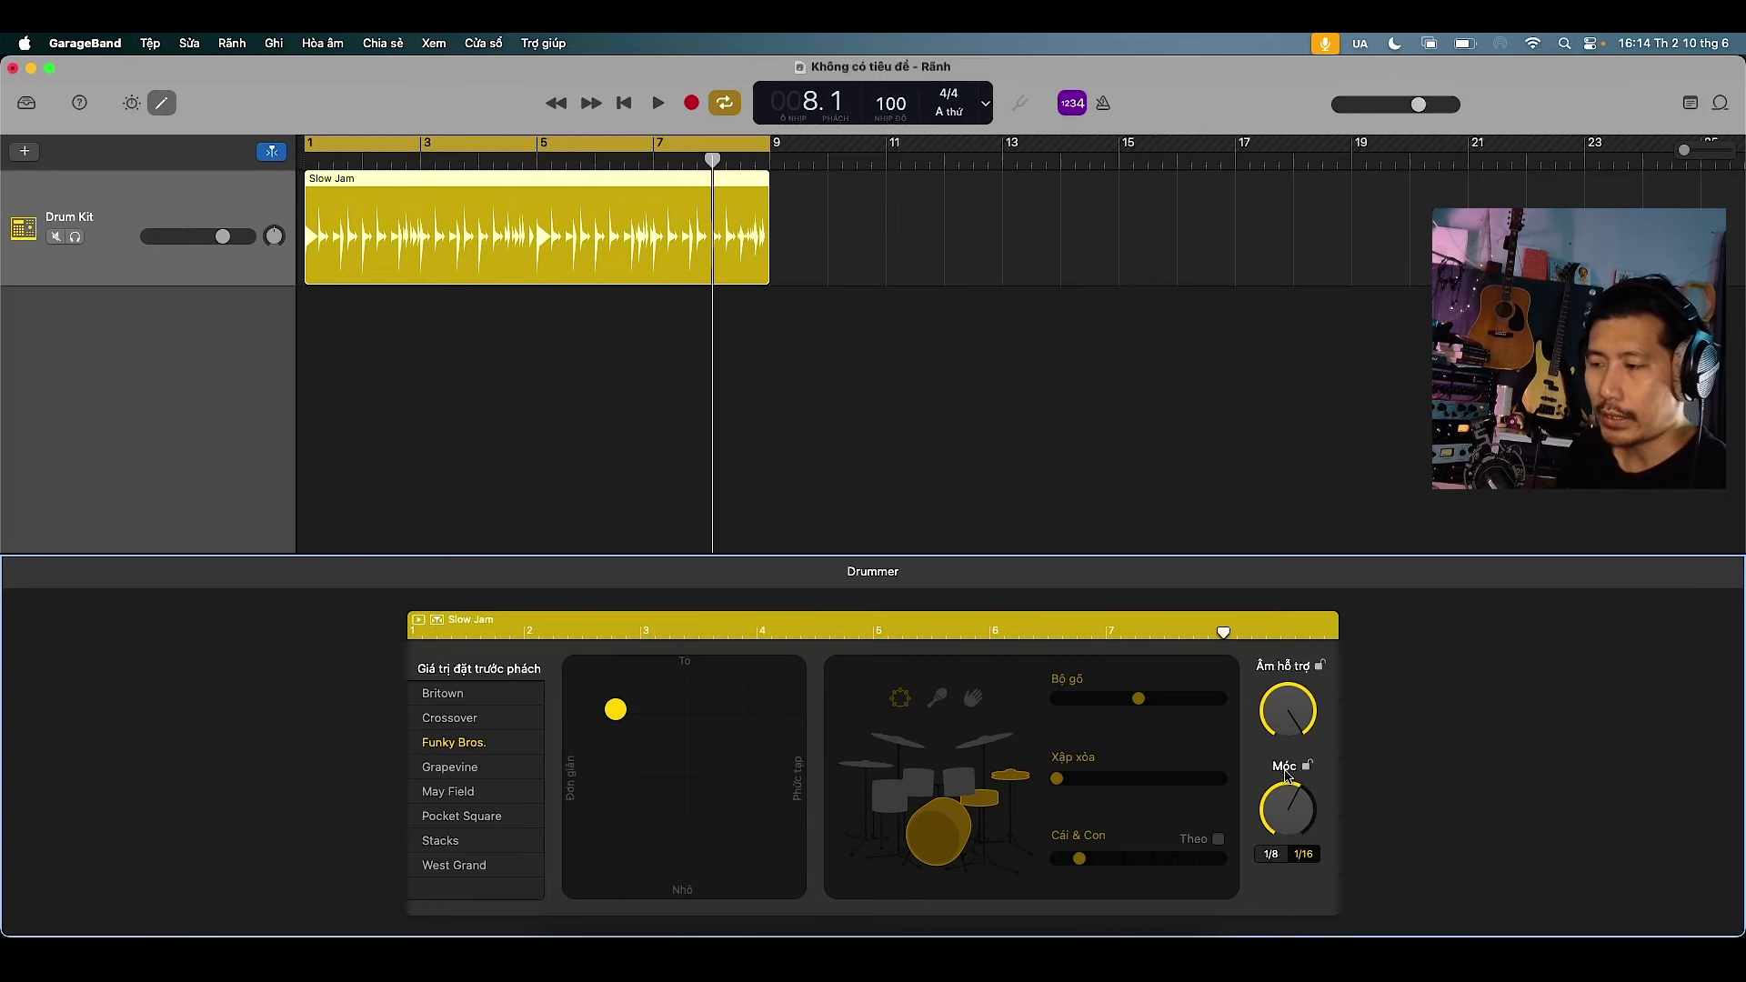
# Hide the Drummer editor and add a new software instrument track below the drum track
pyautogui.press('e')
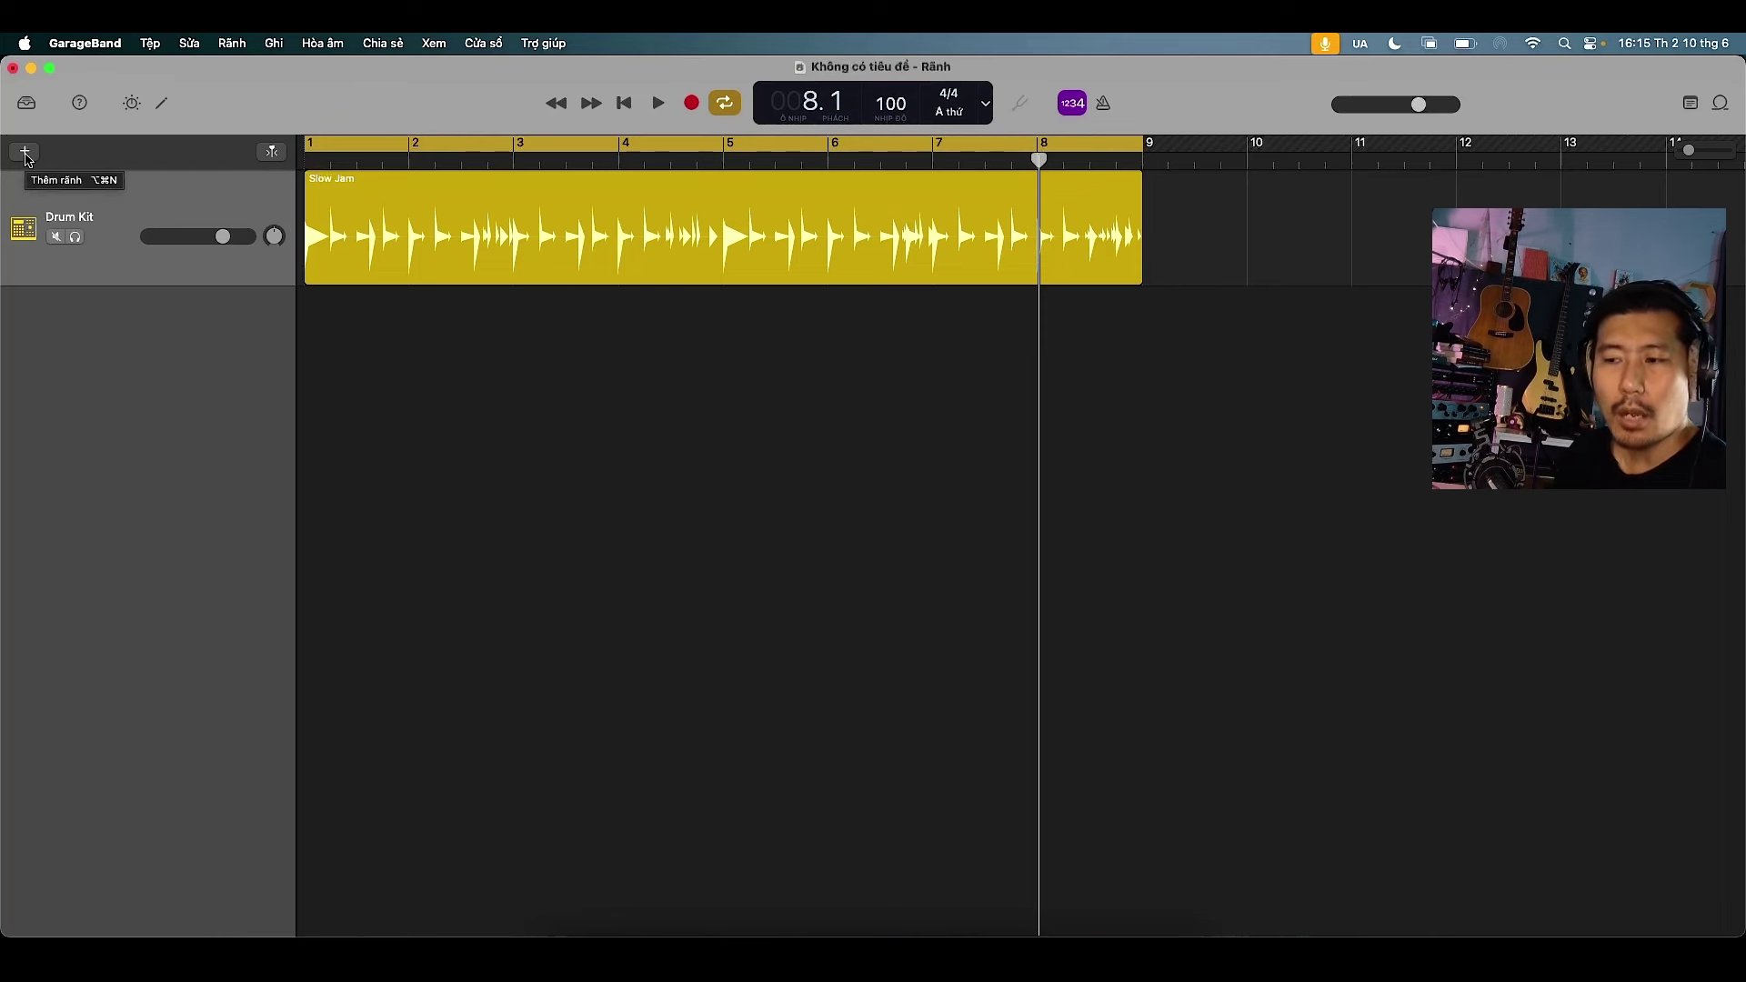
pyautogui.rightClick(123, 359)
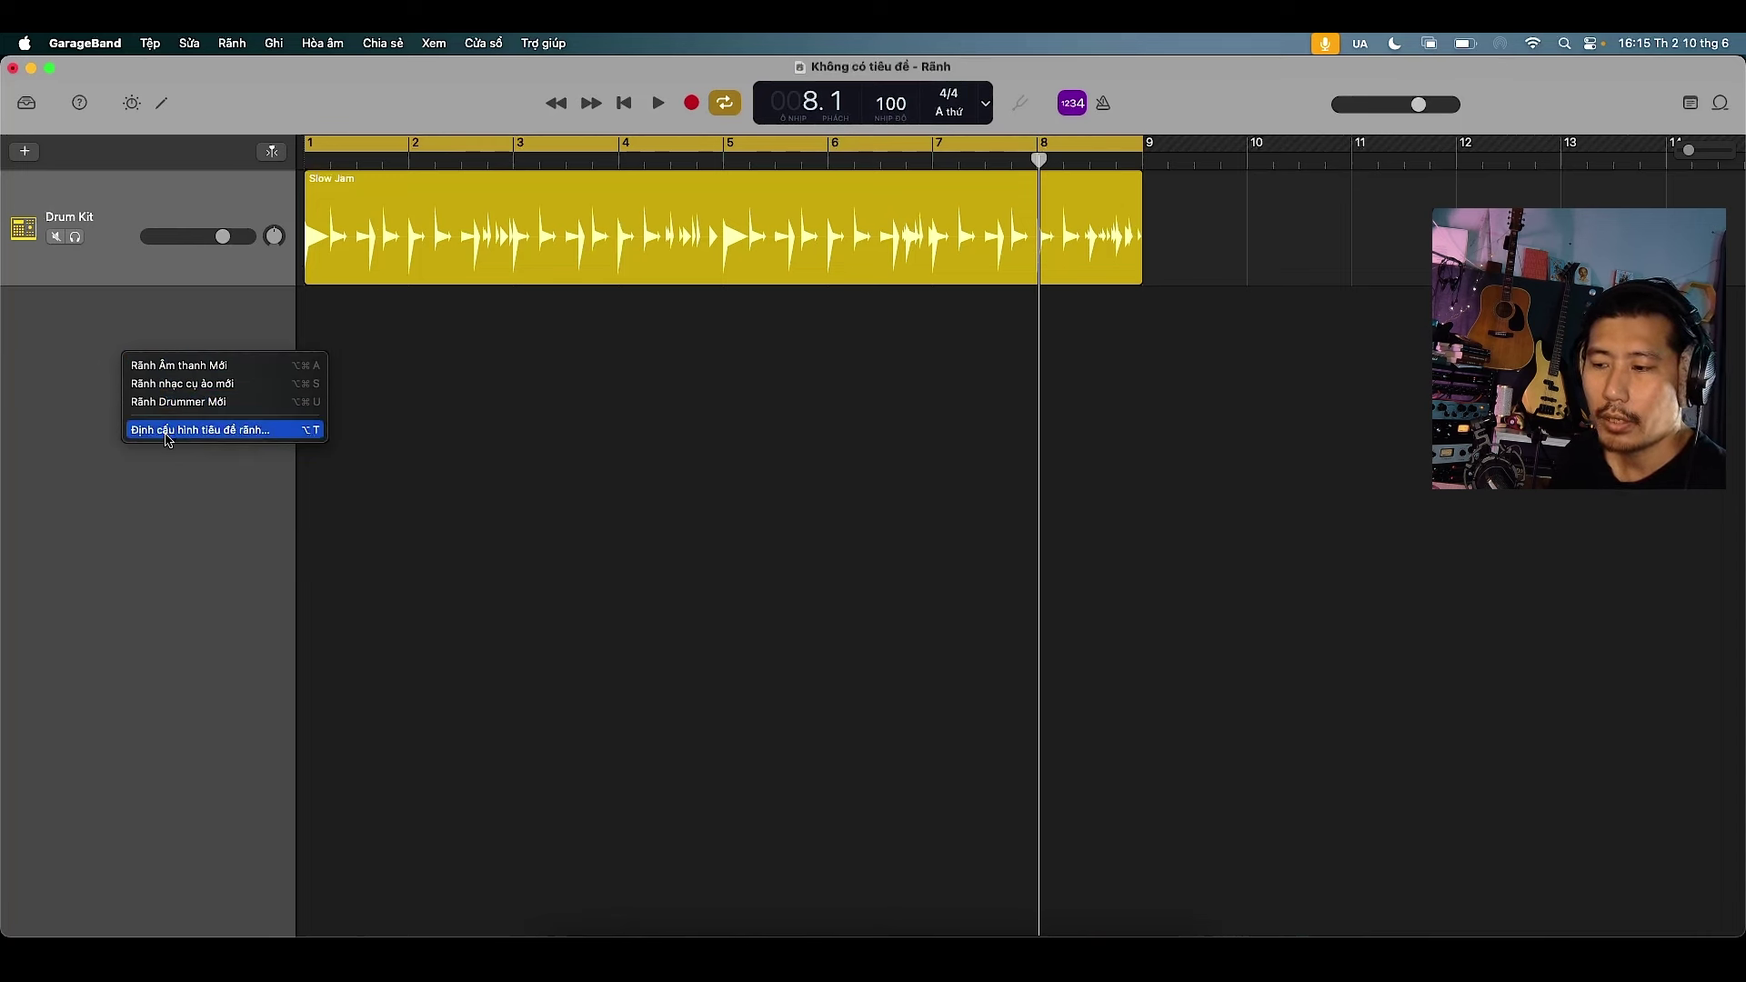
pyautogui.click(27, 153)
pyautogui.click(28, 153)
pyautogui.click(543, 394)
pyautogui.click(1244, 701)
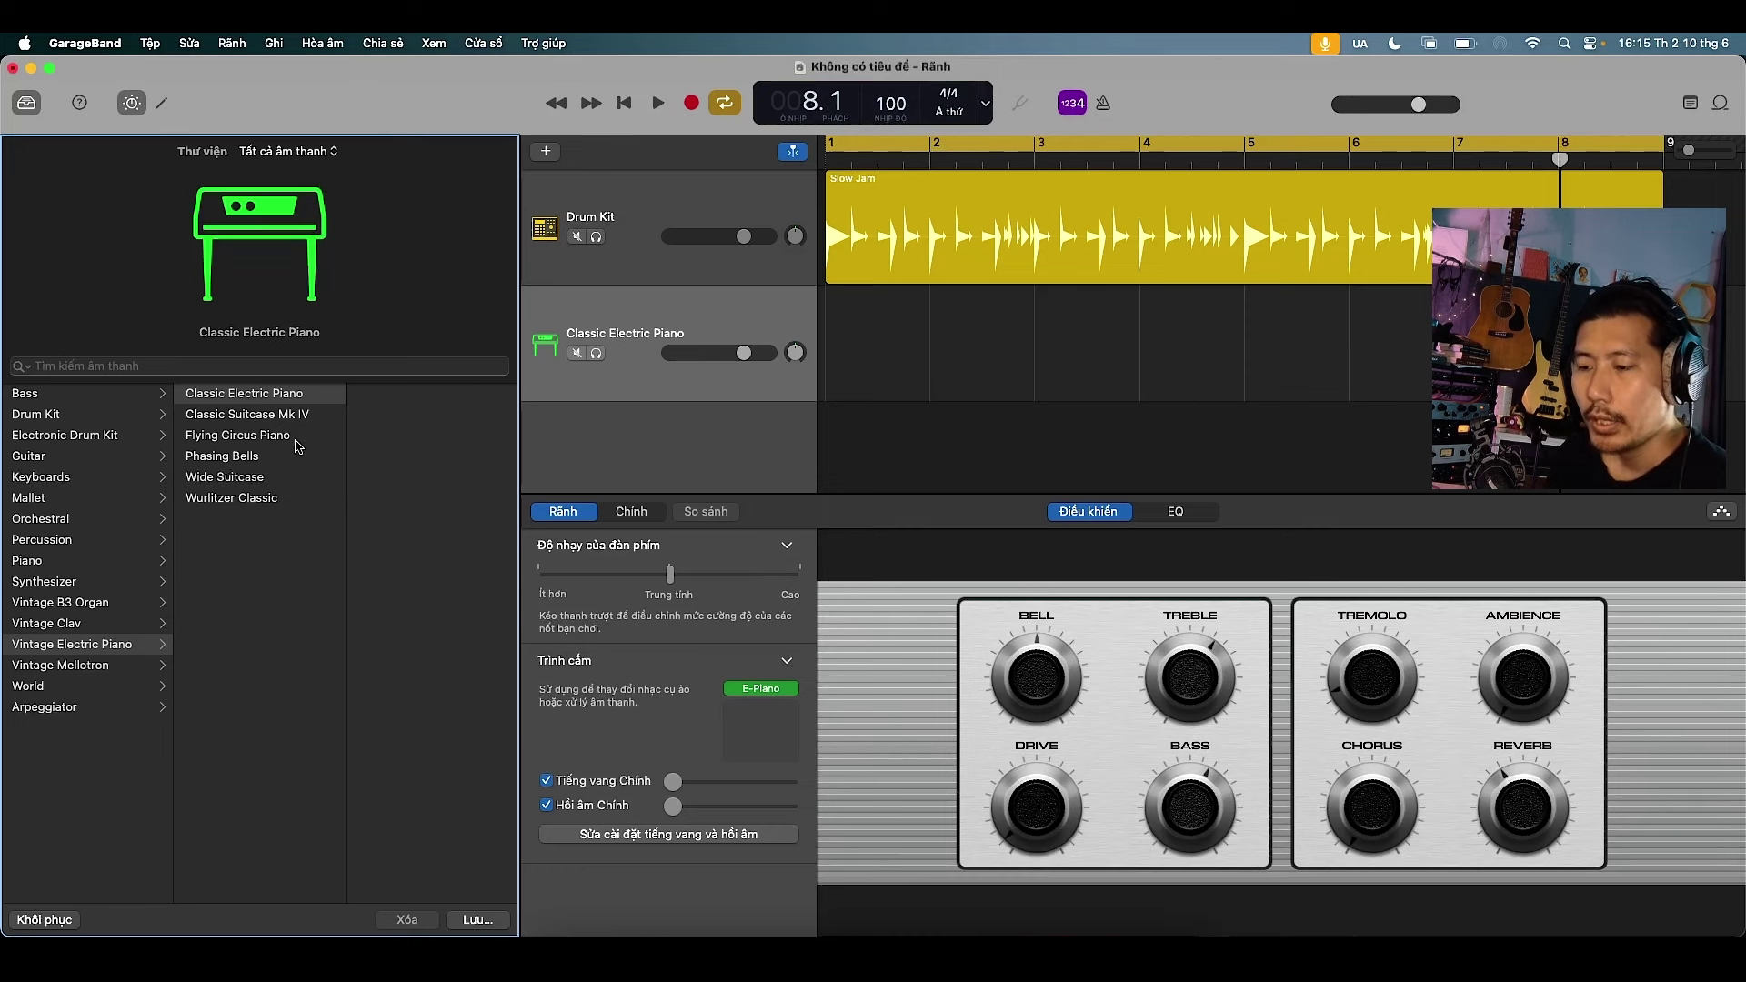
# Load the Steinway Grand Piano on the new track, turn off its master echo and reverb, and slightly reduce the High tone
pyautogui.click(42, 568)
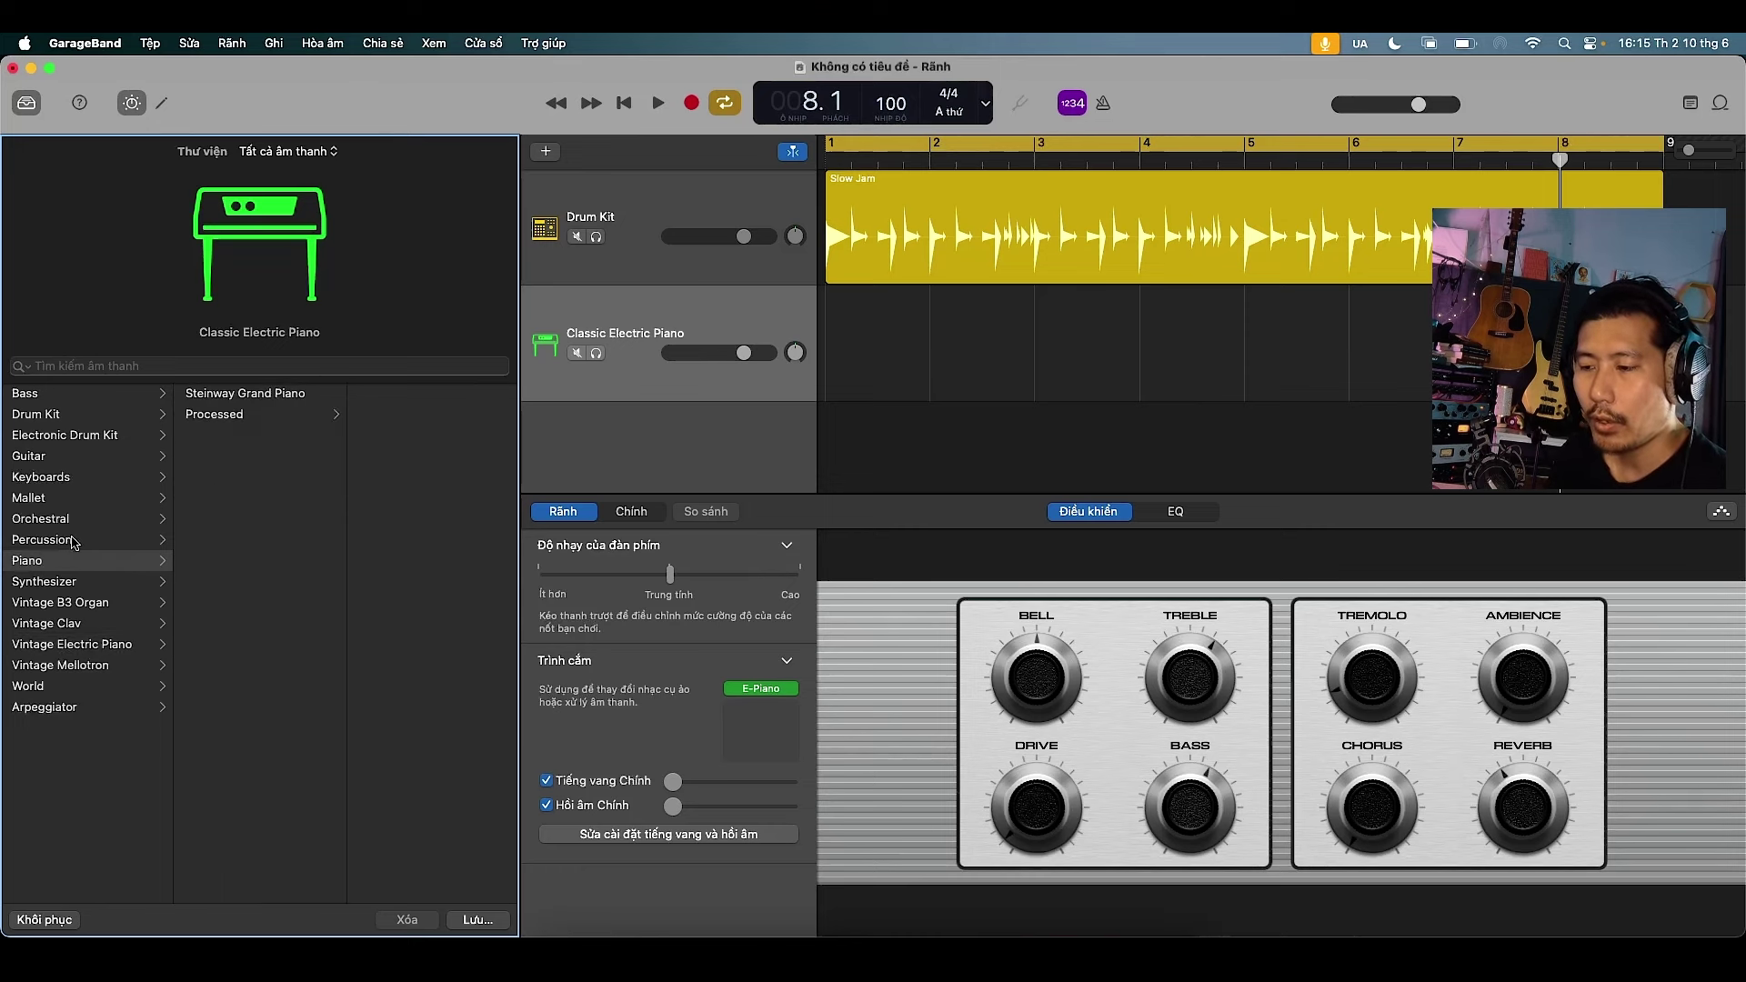
pyautogui.click(266, 396)
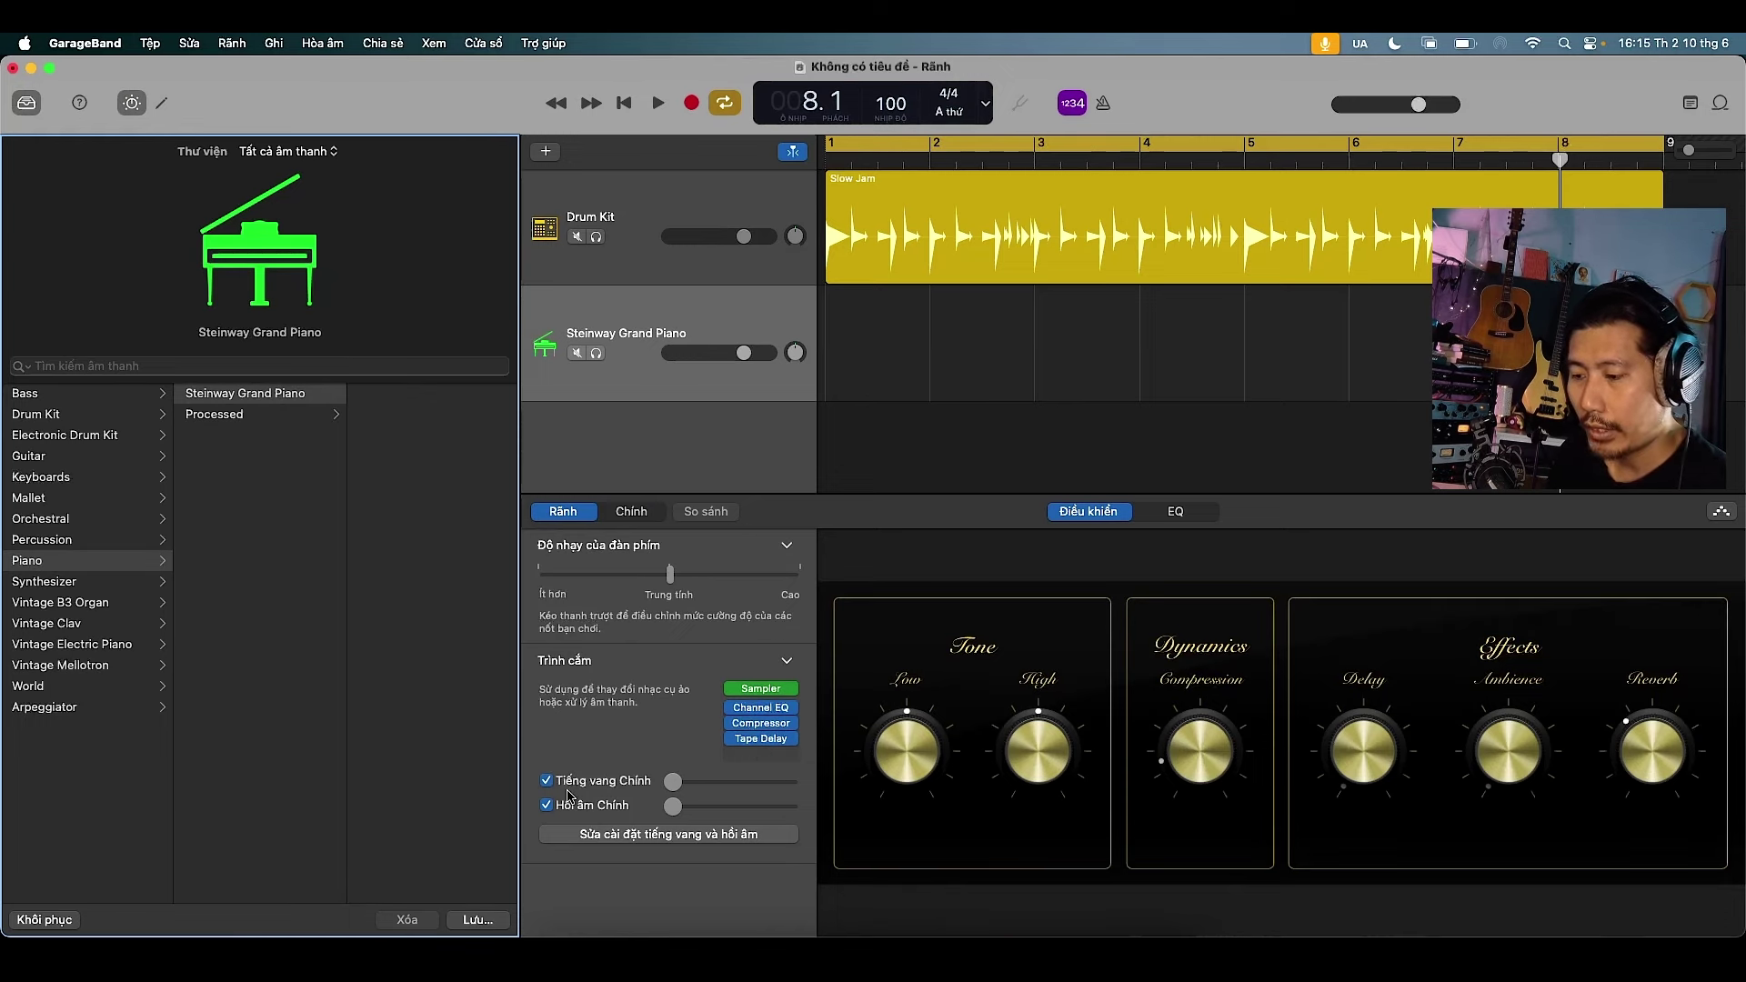
pyautogui.click(560, 792)
pyautogui.click(546, 805)
pyautogui.moveTo(1020, 716); pyautogui.dragTo(1014, 763)
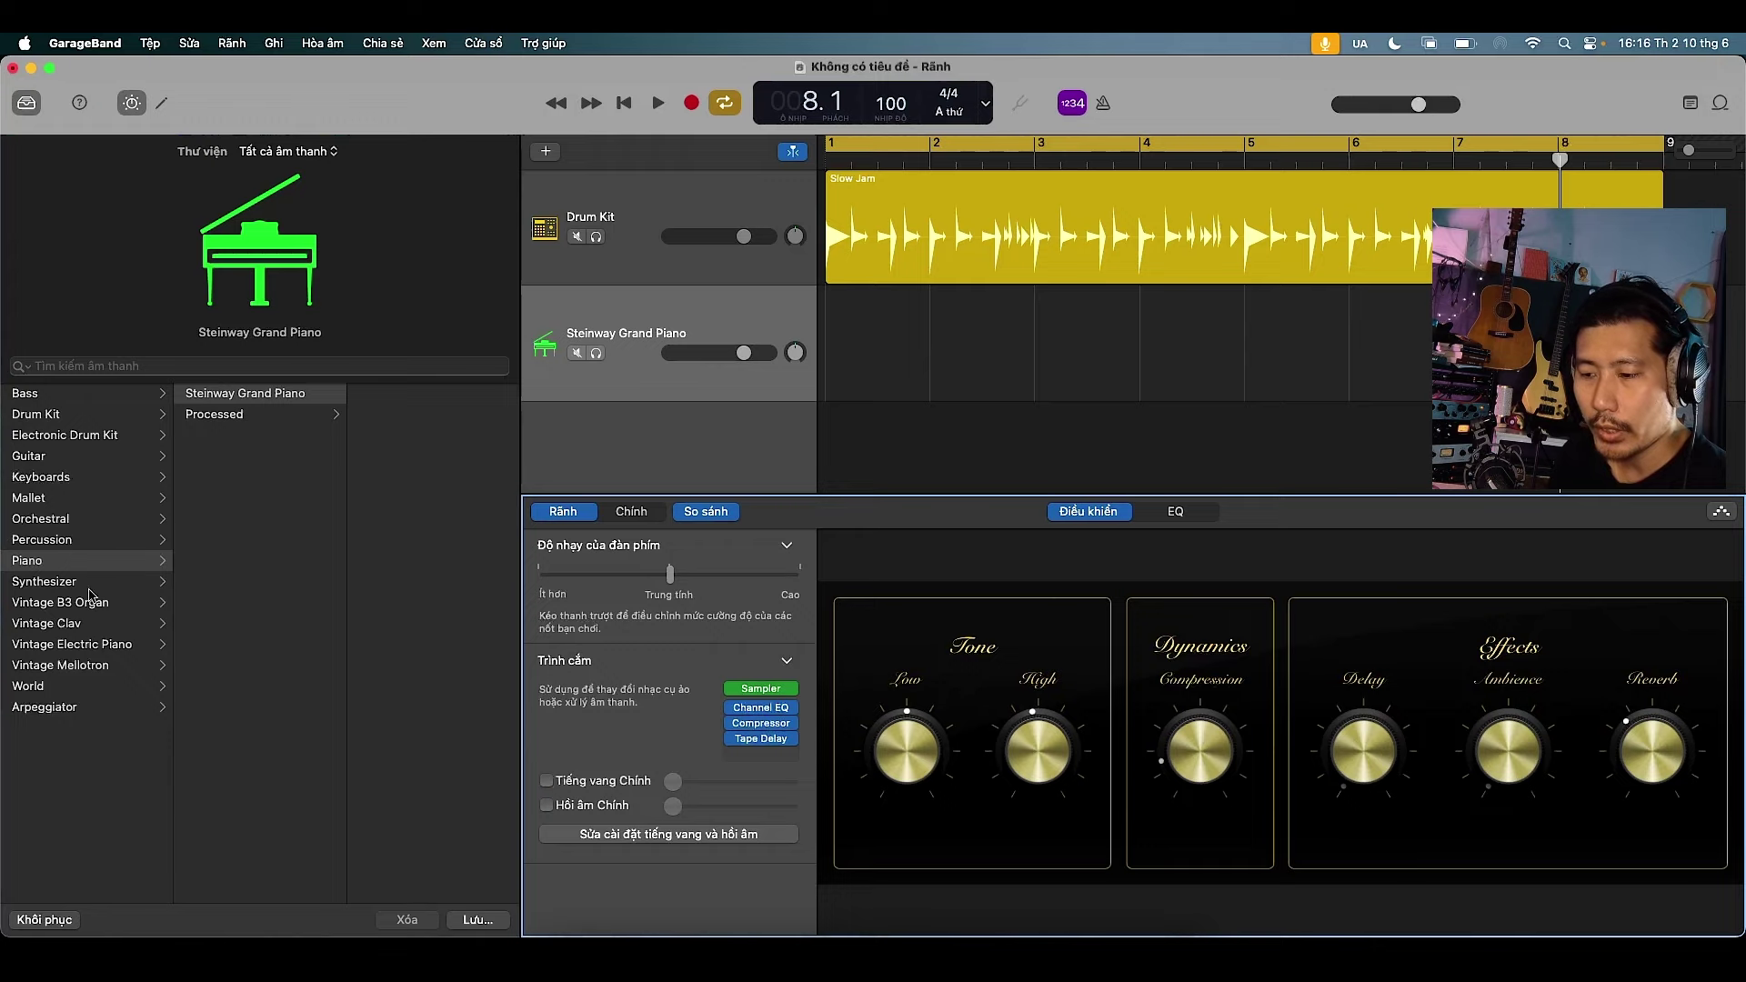
# Try the Guitar vs Clav sound, discarding the piano changes, and load 80s Bitrate Synth from the Keyboards category
pyautogui.click(64, 623)
pyautogui.click(209, 477)
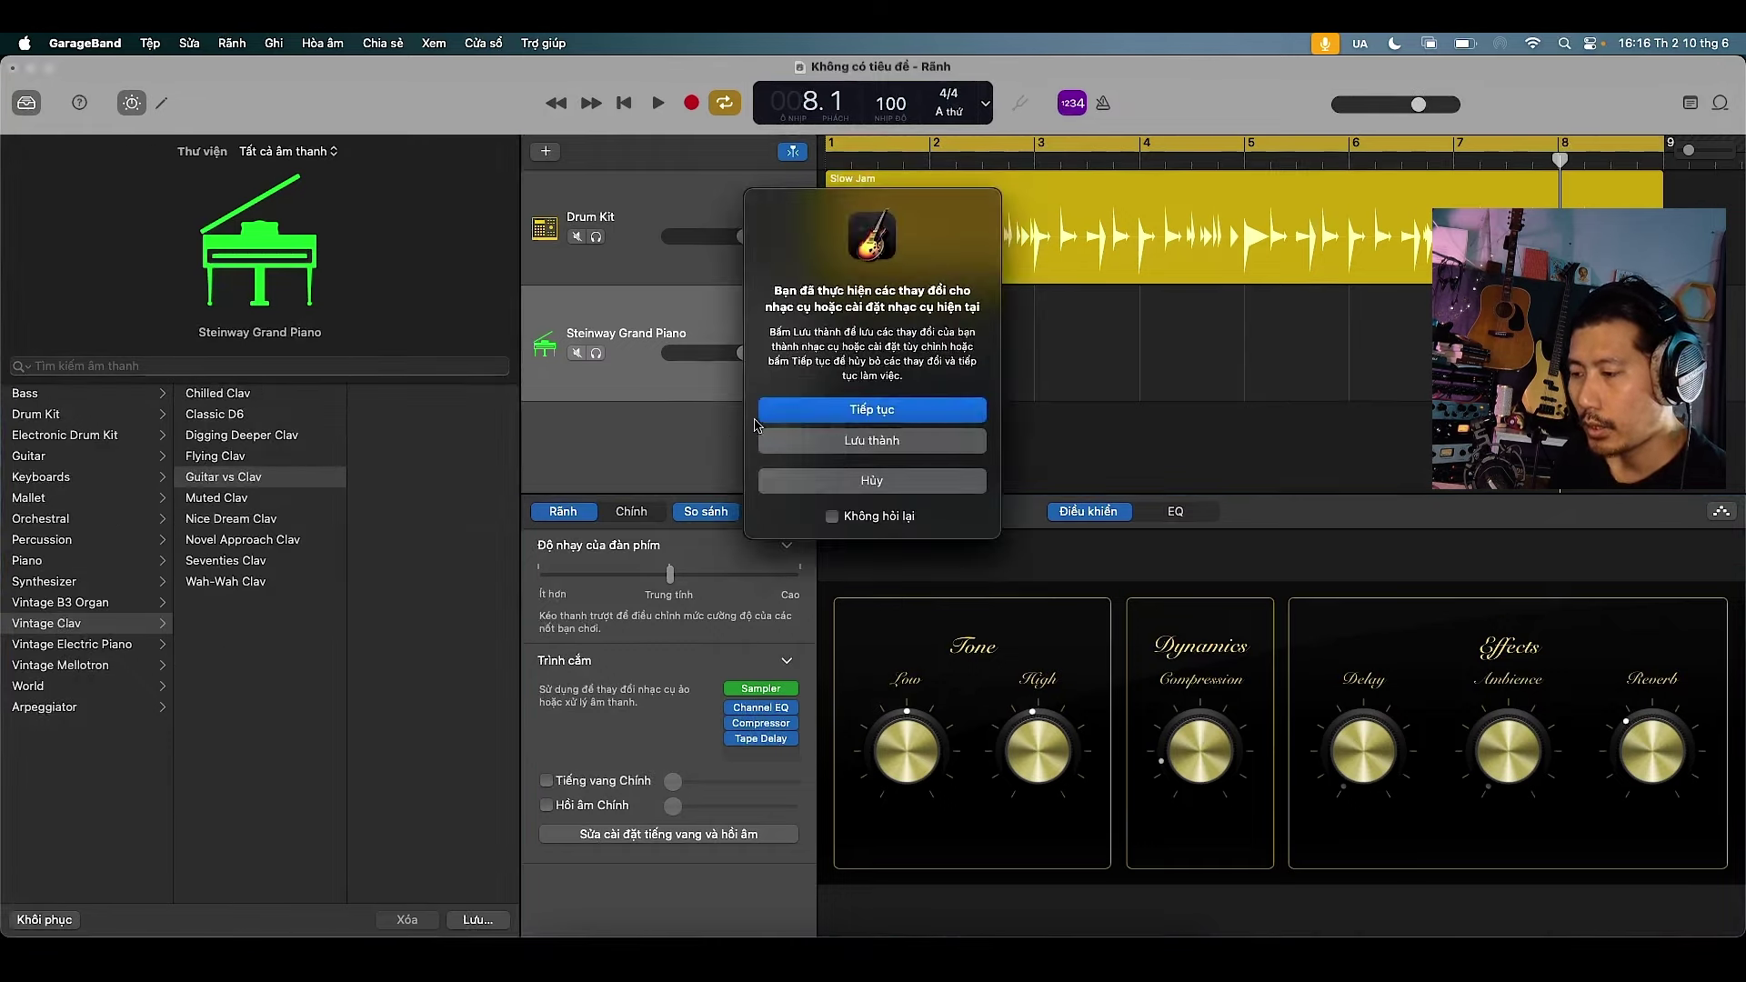
pyautogui.click(782, 411)
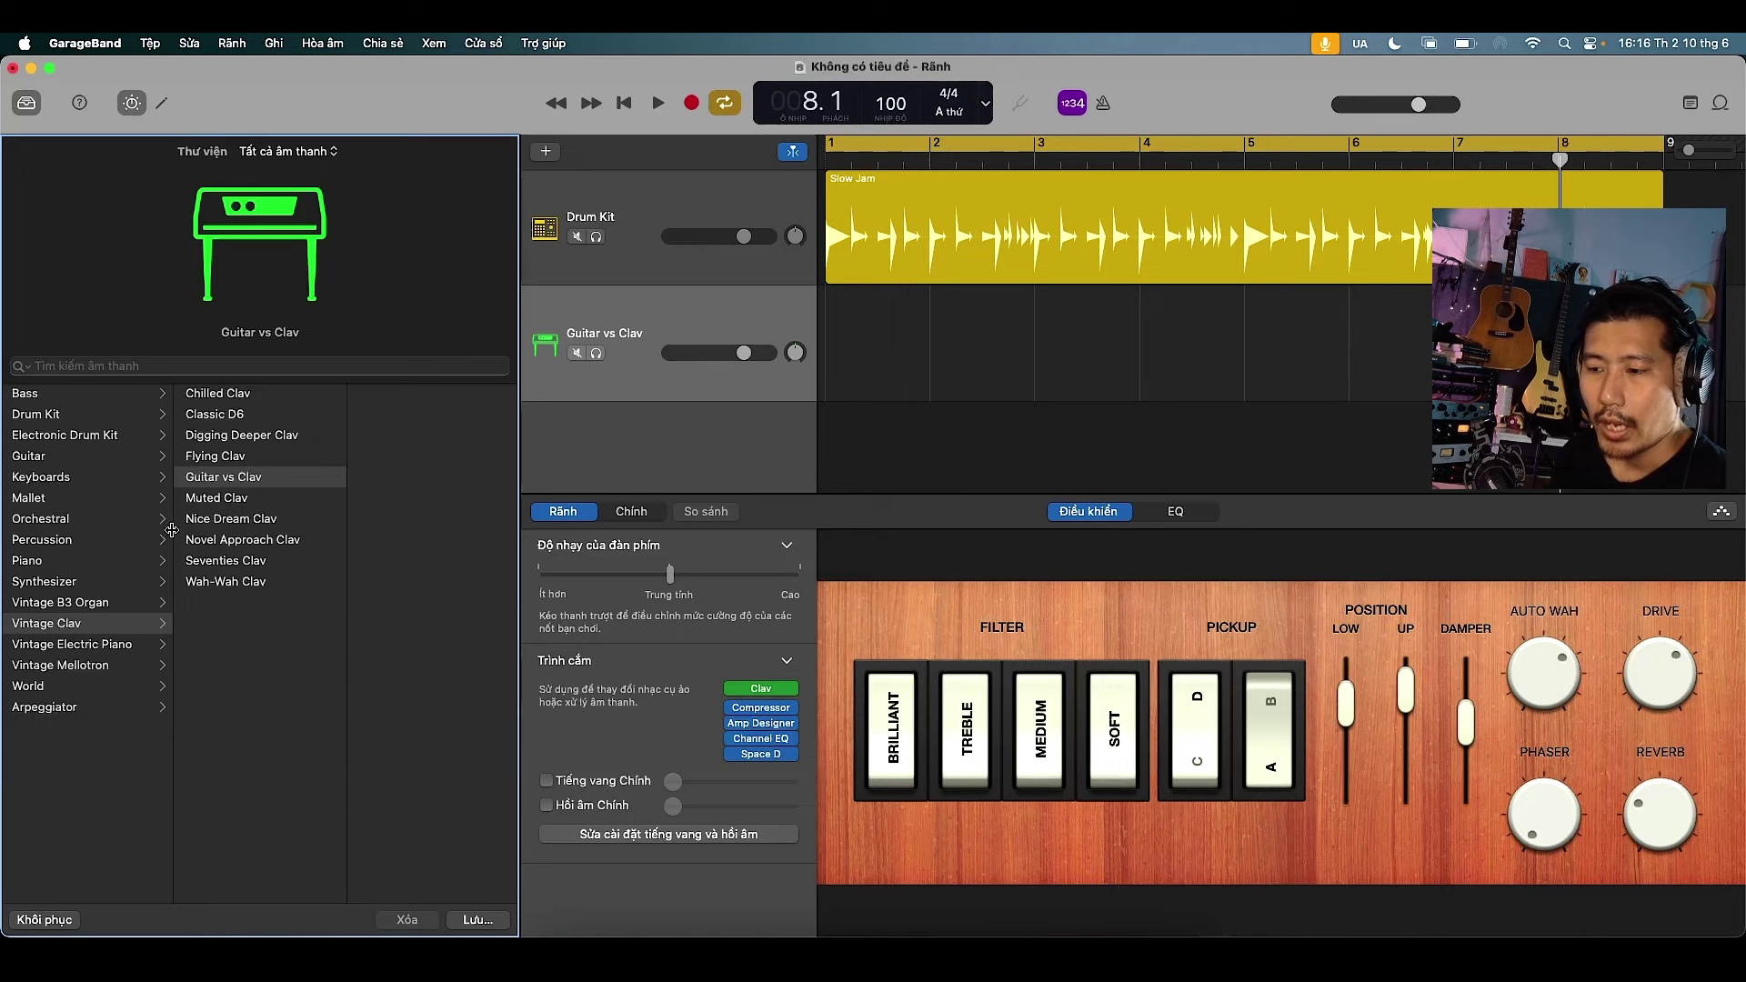
pyautogui.click(27, 477)
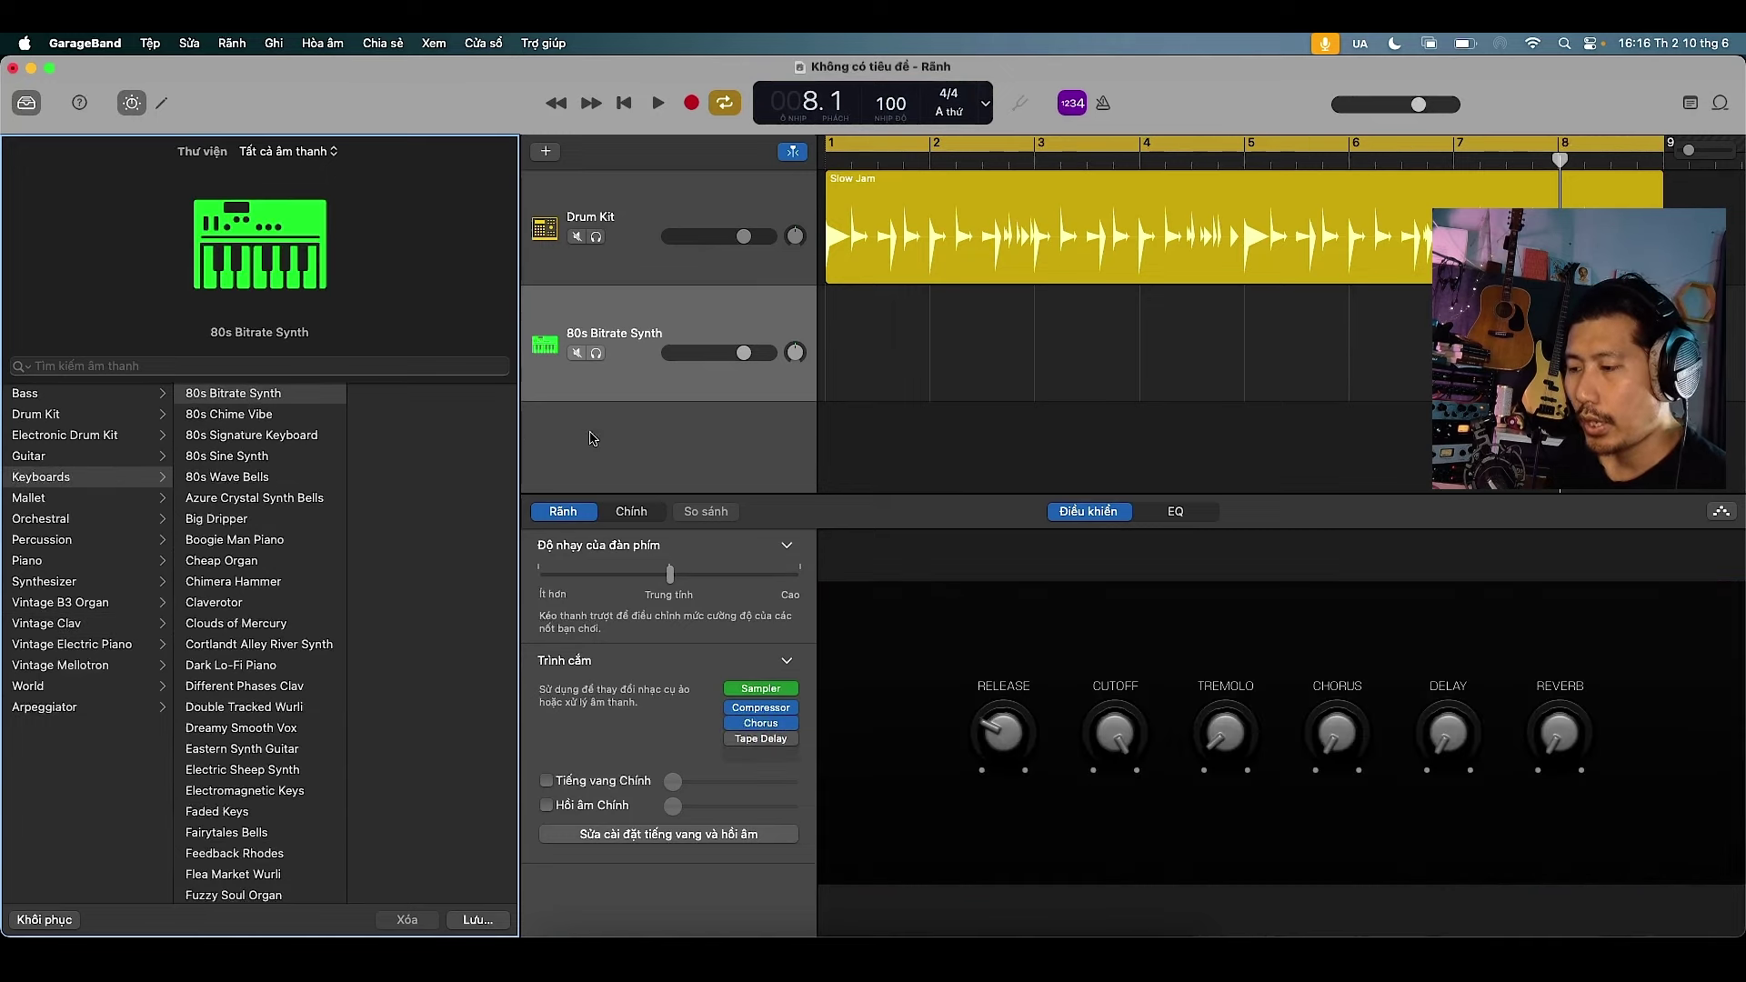
# Switch from the synth track's Smart Controls to its Piano Roll editor
pyautogui.click(141, 100)
pyautogui.click(141, 100)
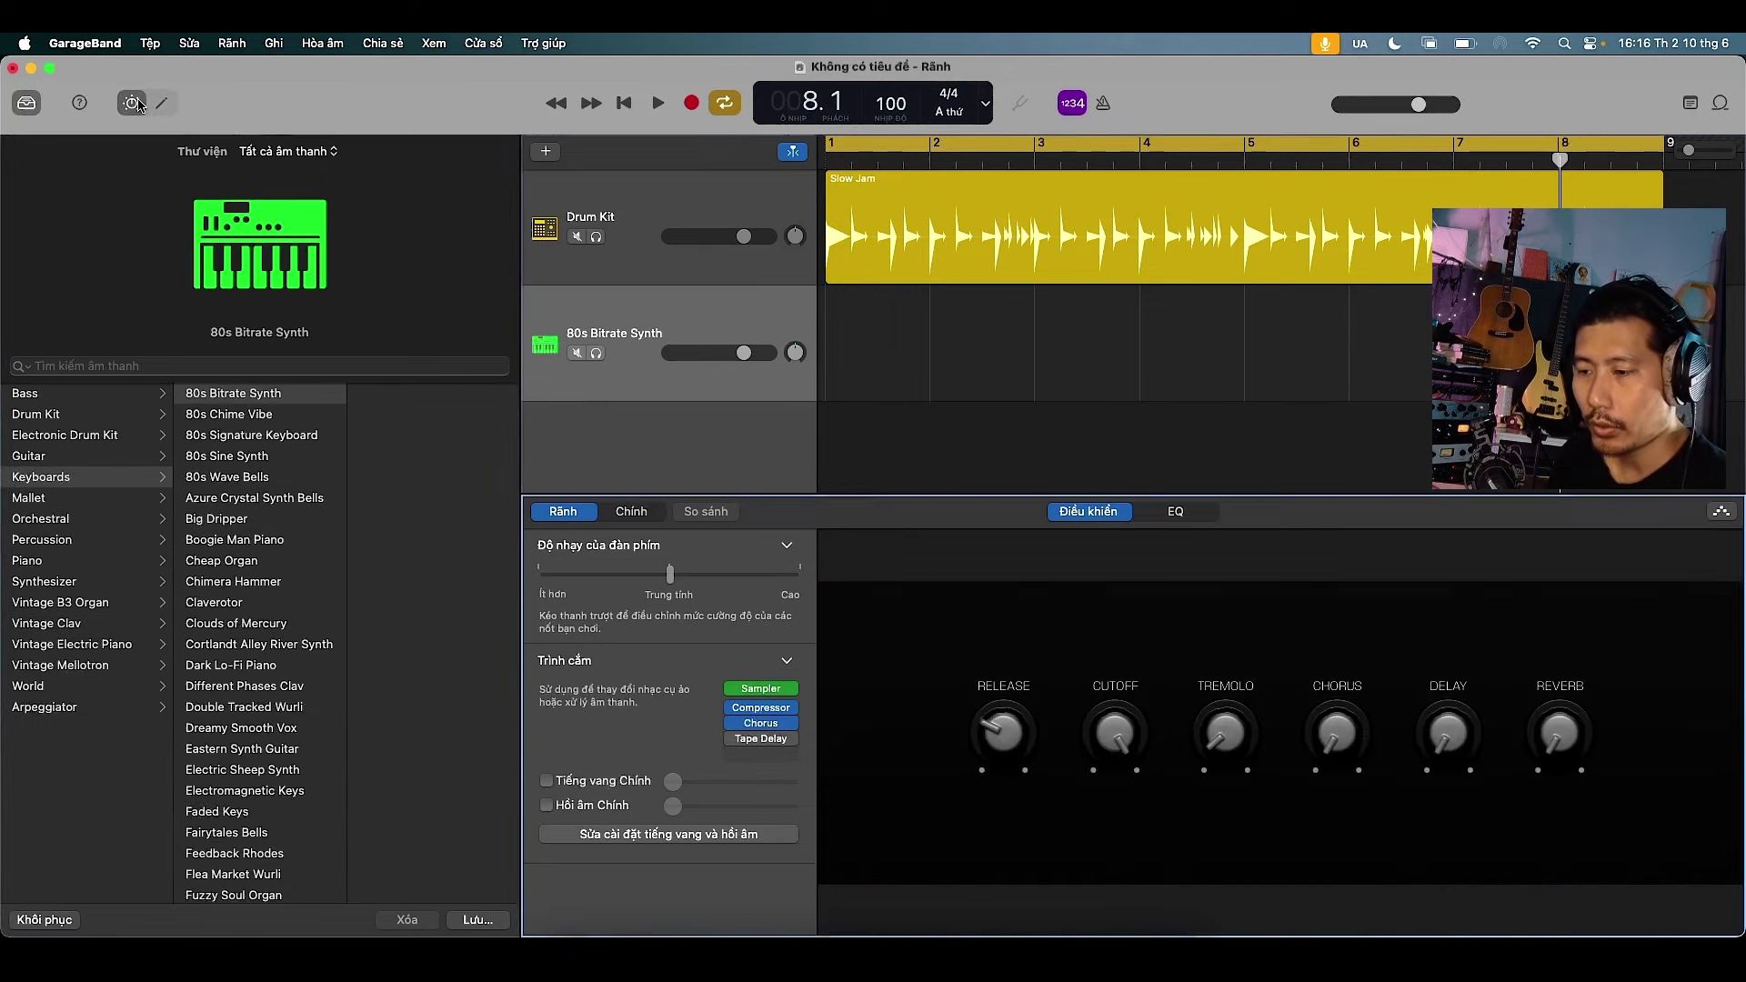
pyautogui.click(162, 104)
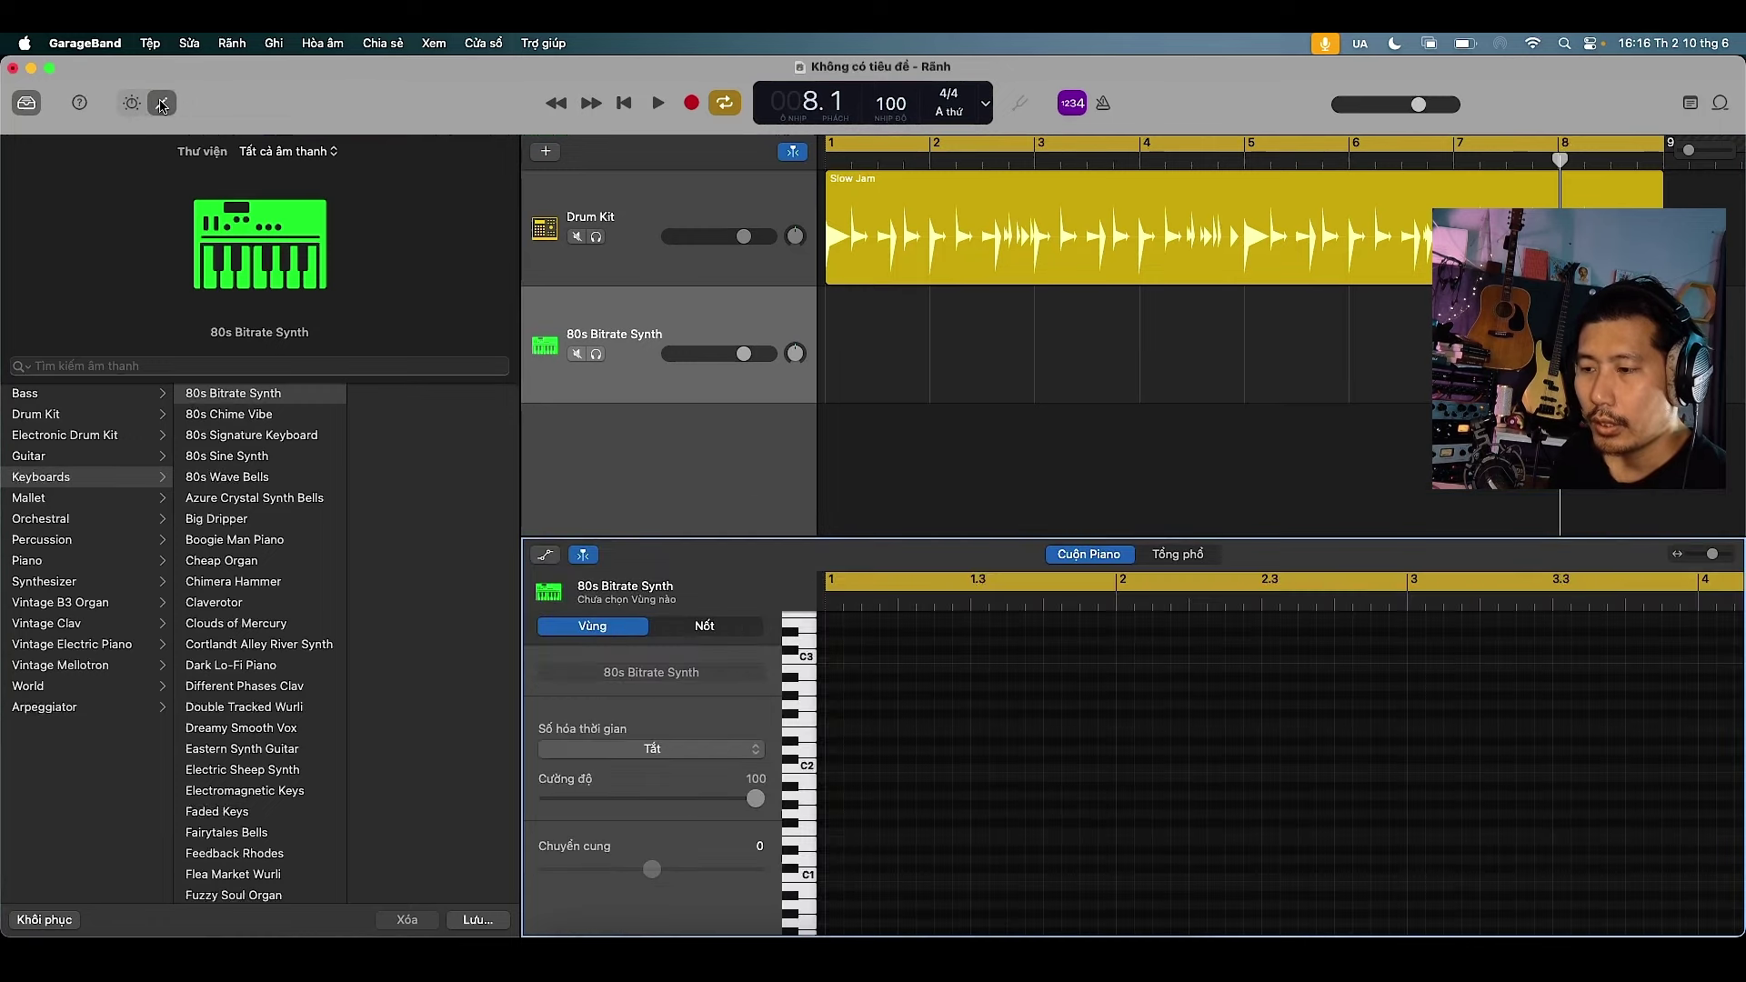
pyautogui.click(162, 104)
pyautogui.click(162, 104)
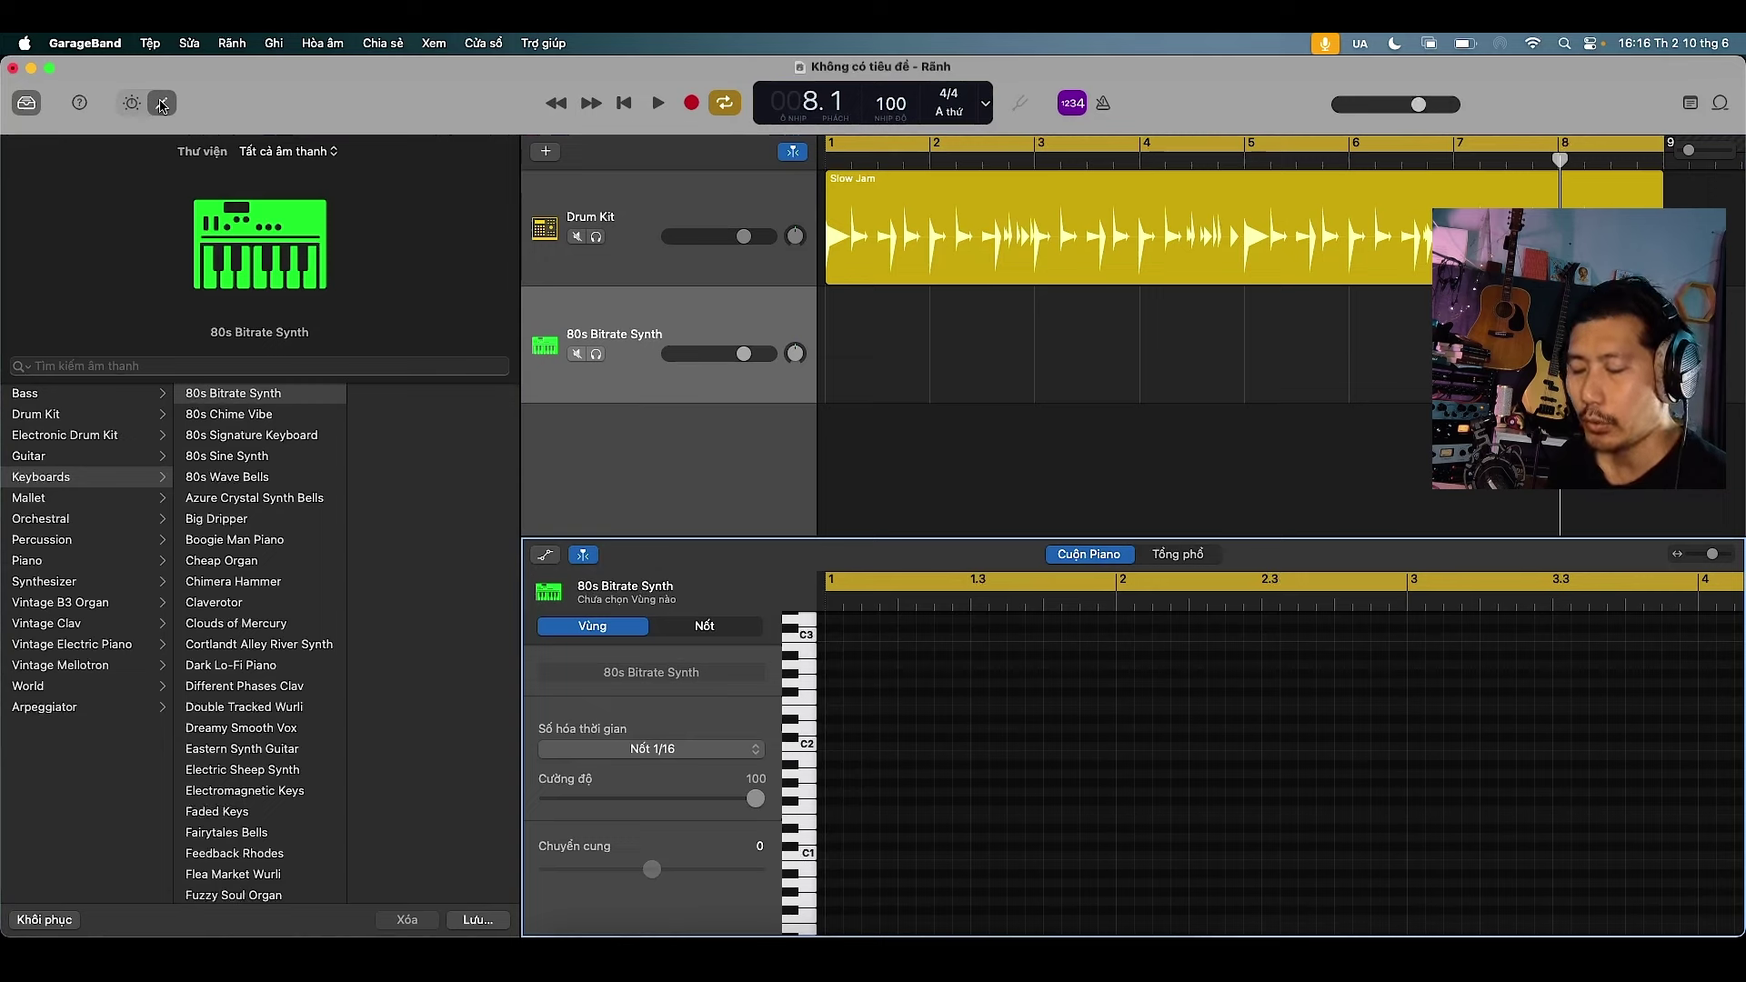
# Audition several synth notes on the Piano Roll keyboard, check the Smart Controls, and return to the Piano Roll
pyautogui.click(799, 773)
pyautogui.click(804, 712)
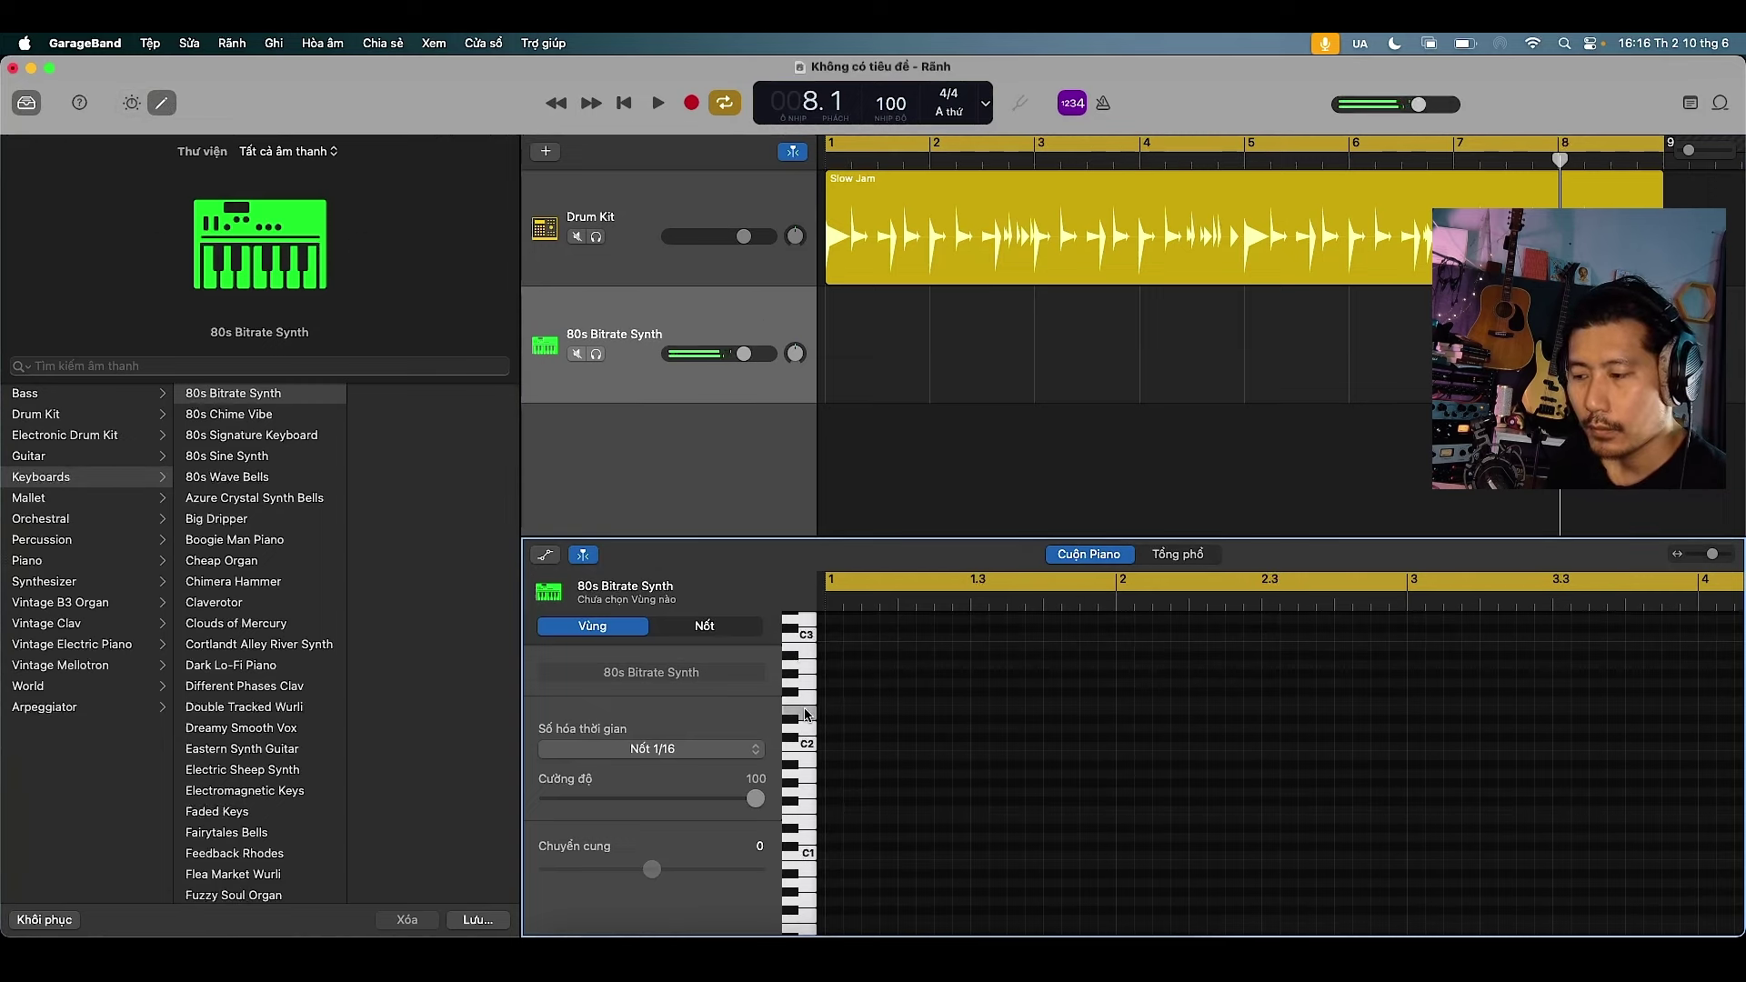
pyautogui.click(811, 791)
pyautogui.click(808, 836)
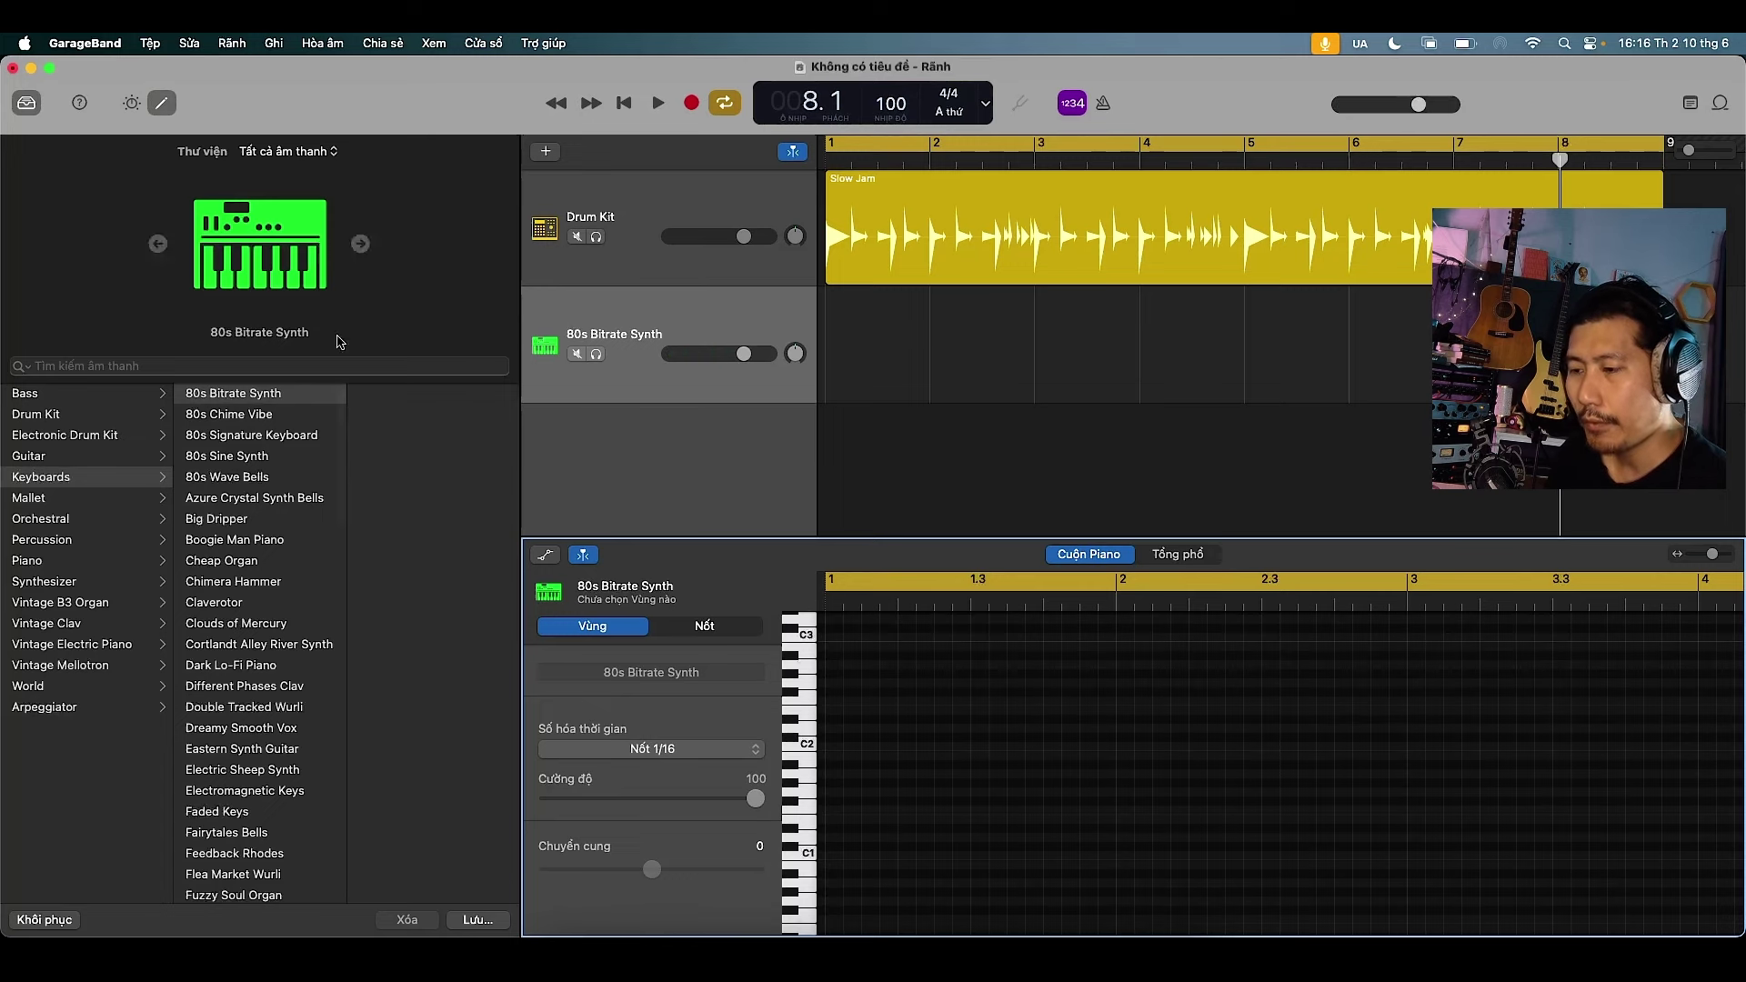
pyautogui.click(132, 103)
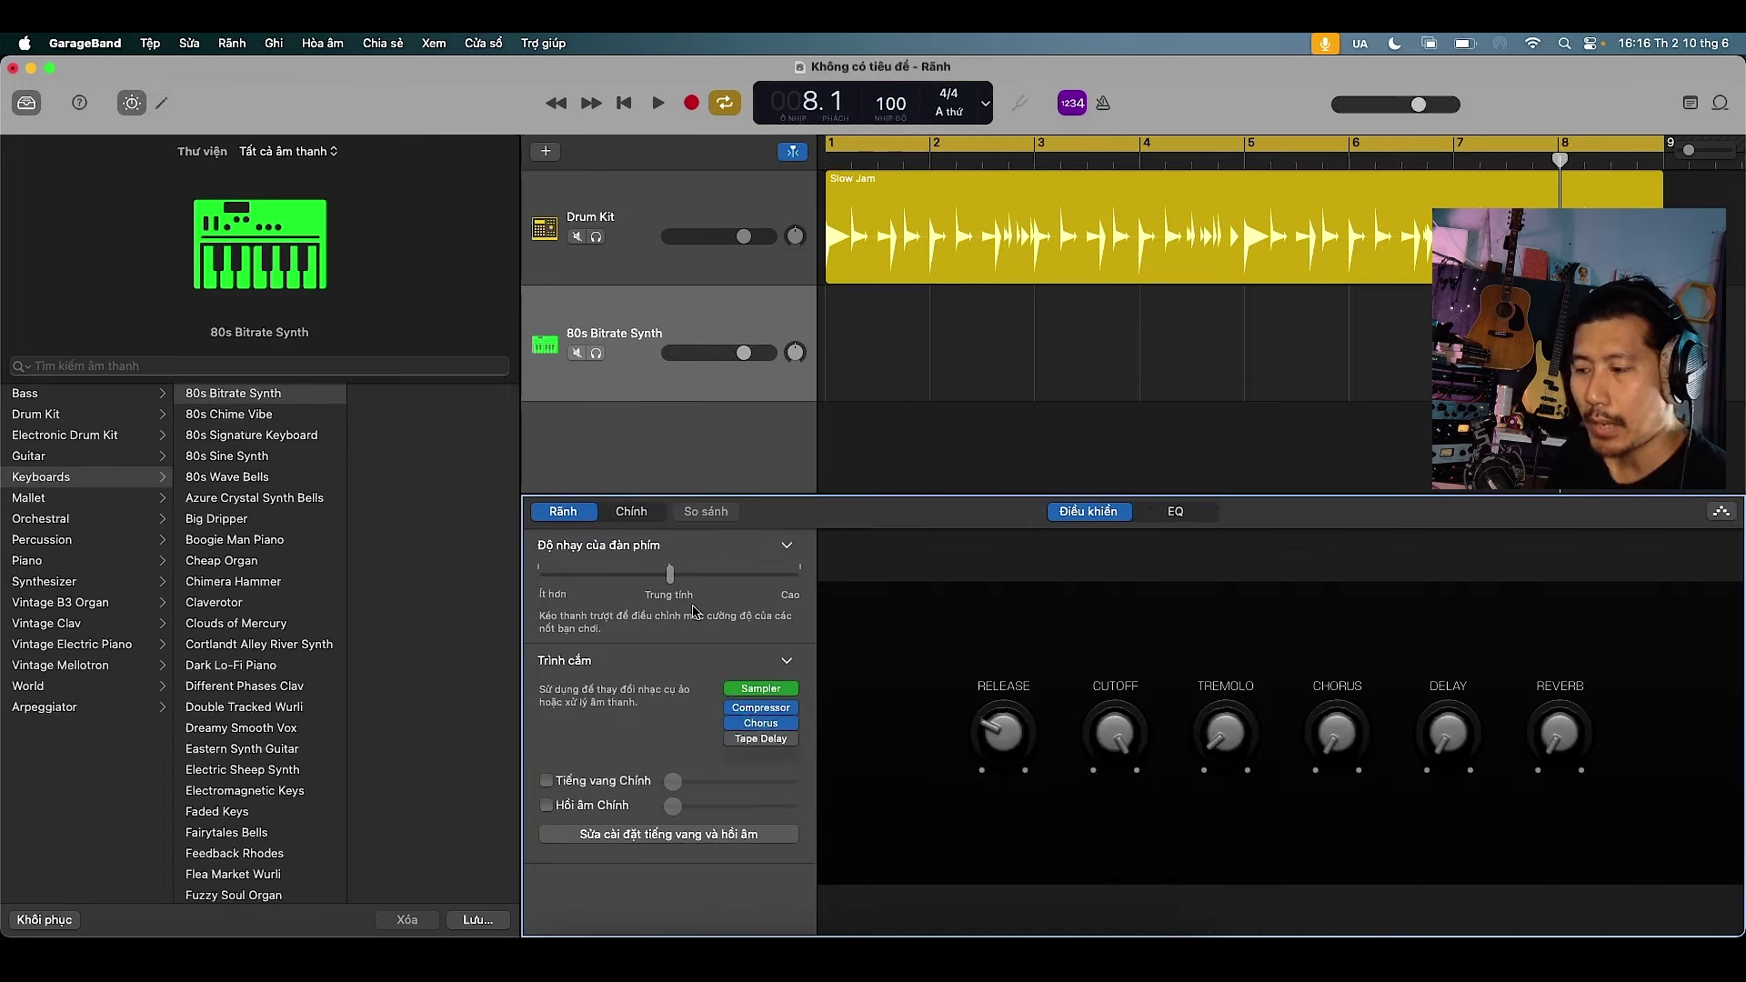
pyautogui.click(162, 102)
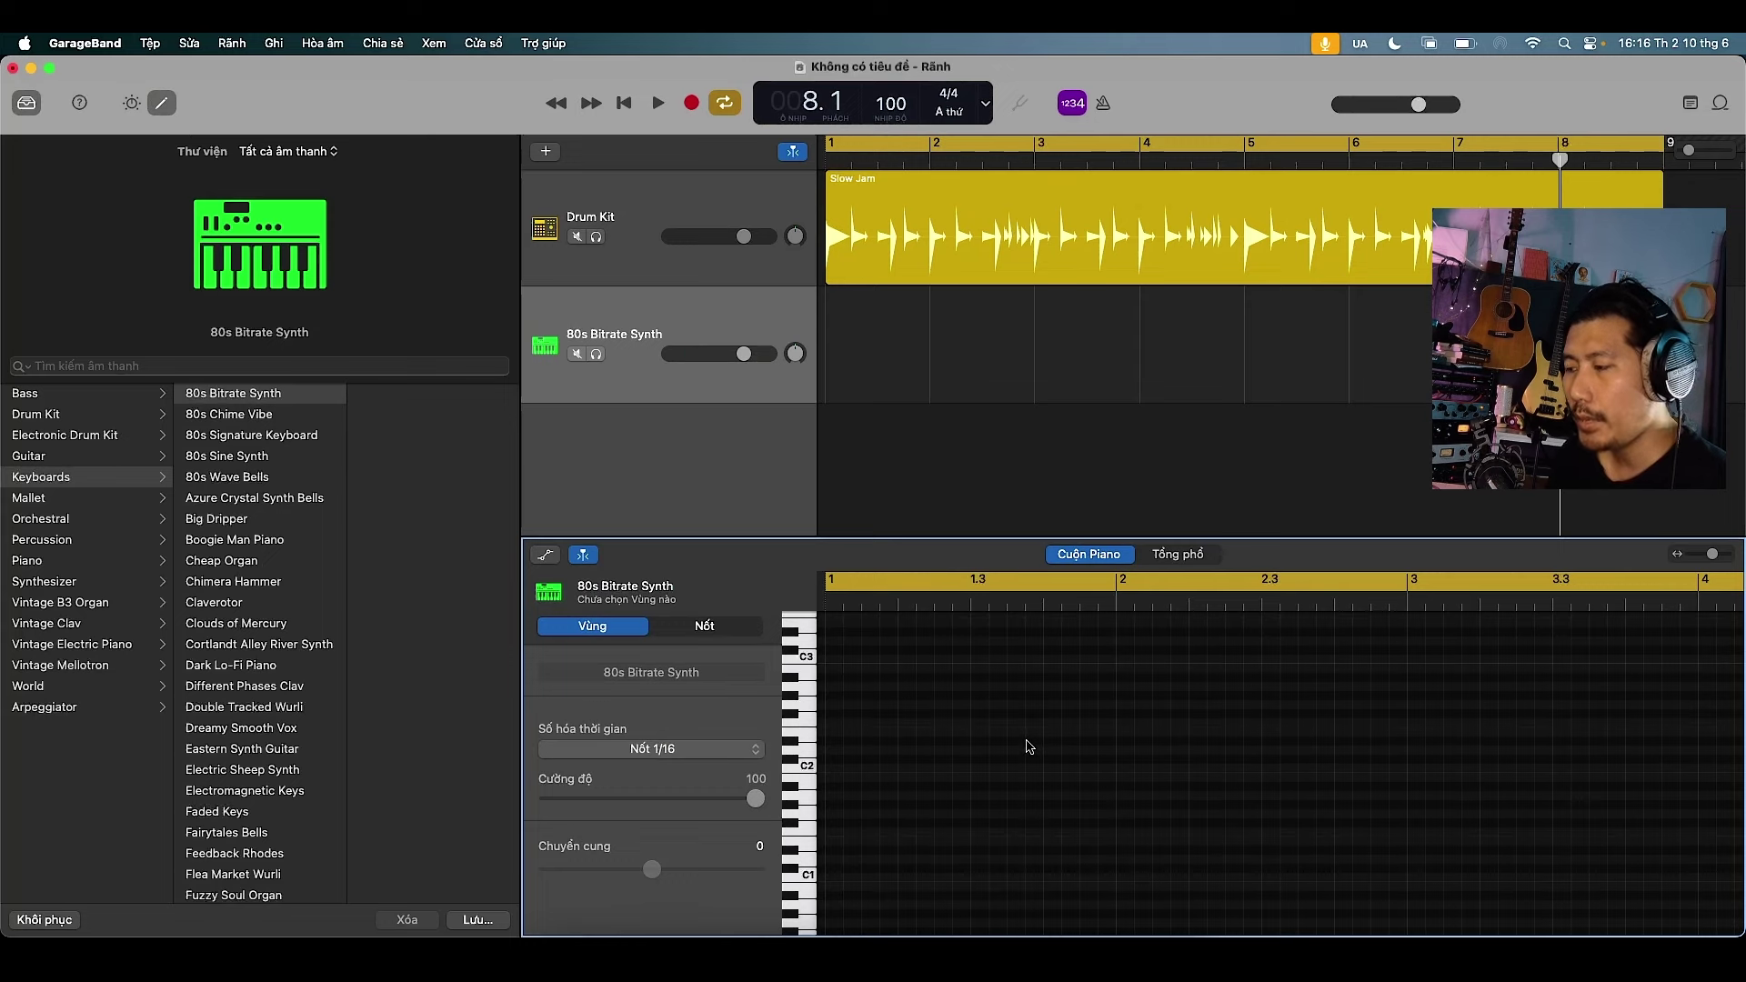
# Show the on-screen Keyboard window for the 80s Bitrate Synth track
pyautogui.click(807, 706)
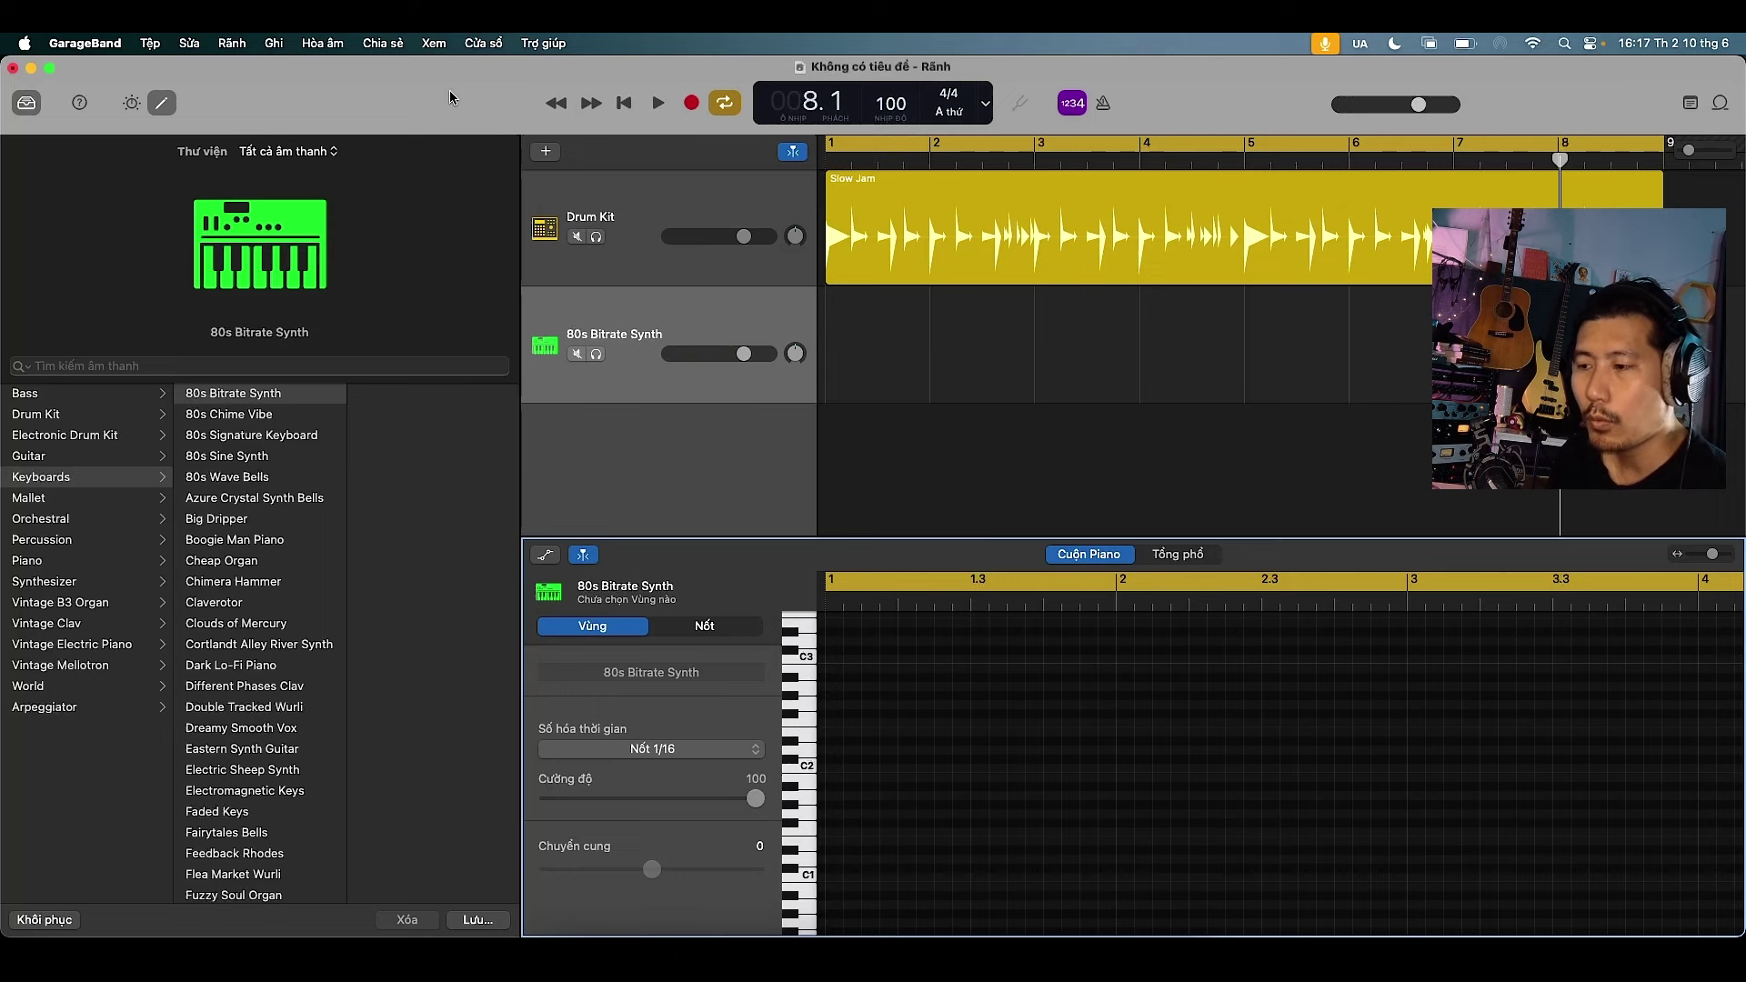
pyautogui.click(483, 43)
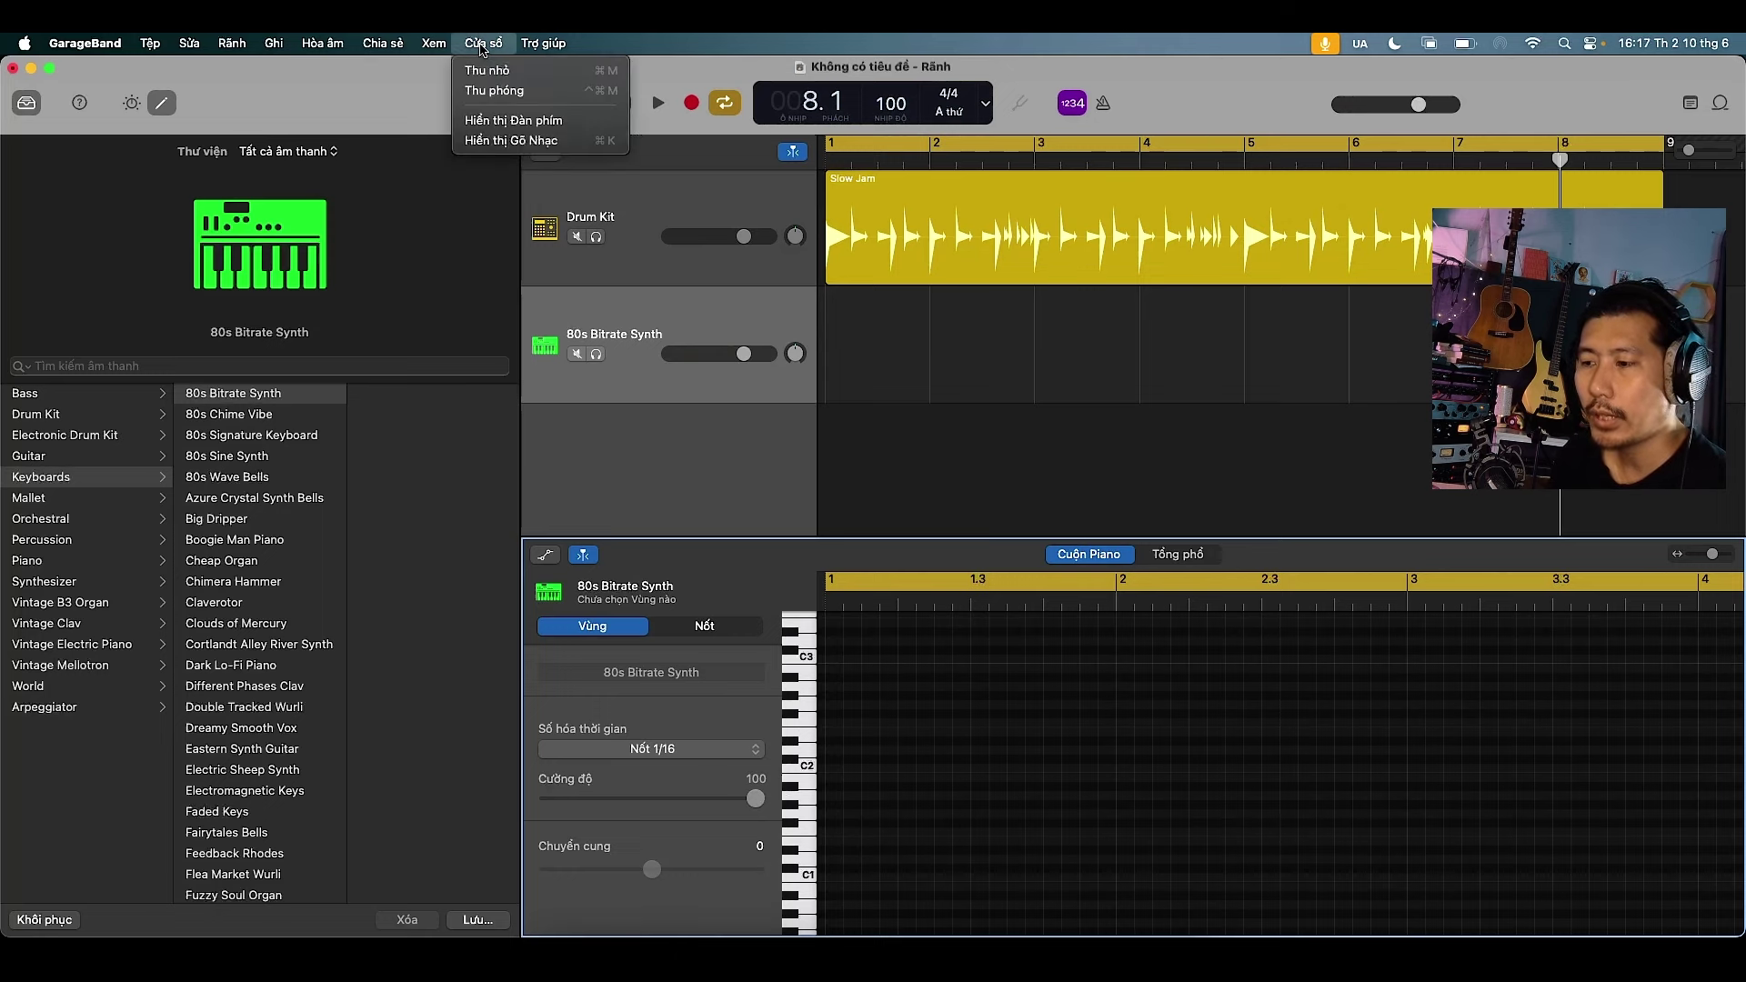
pyautogui.moveTo(431, 48)
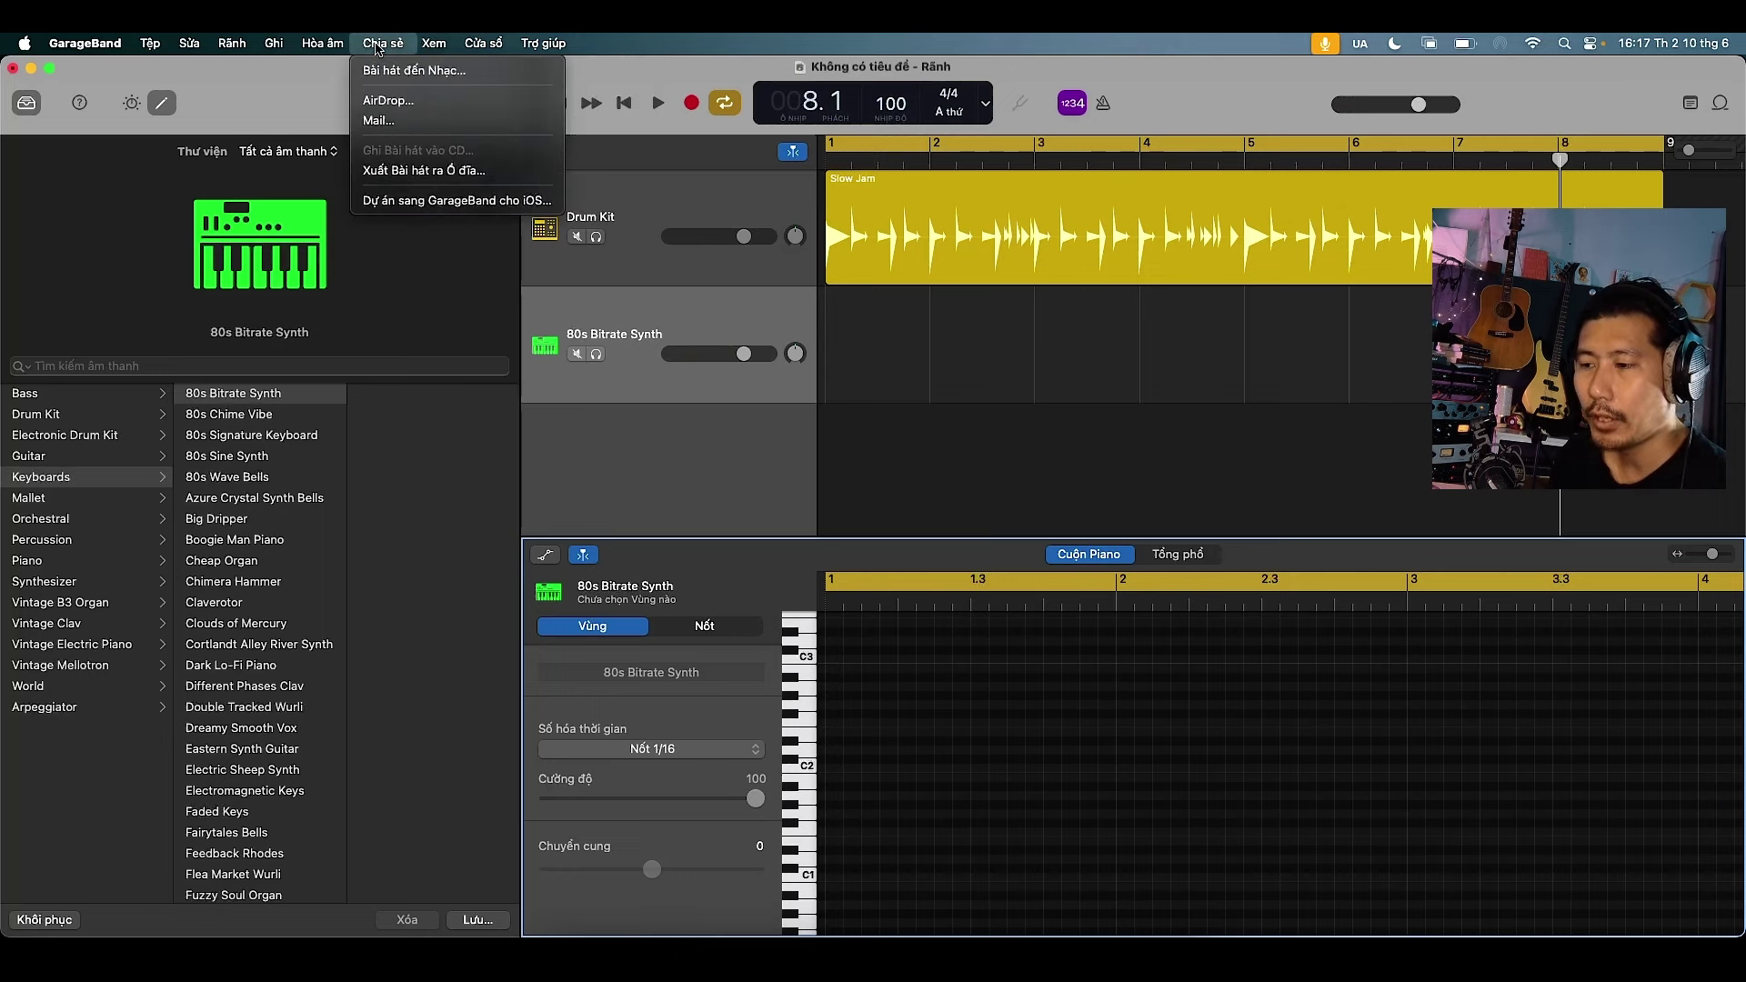
pyautogui.moveTo(483, 47)
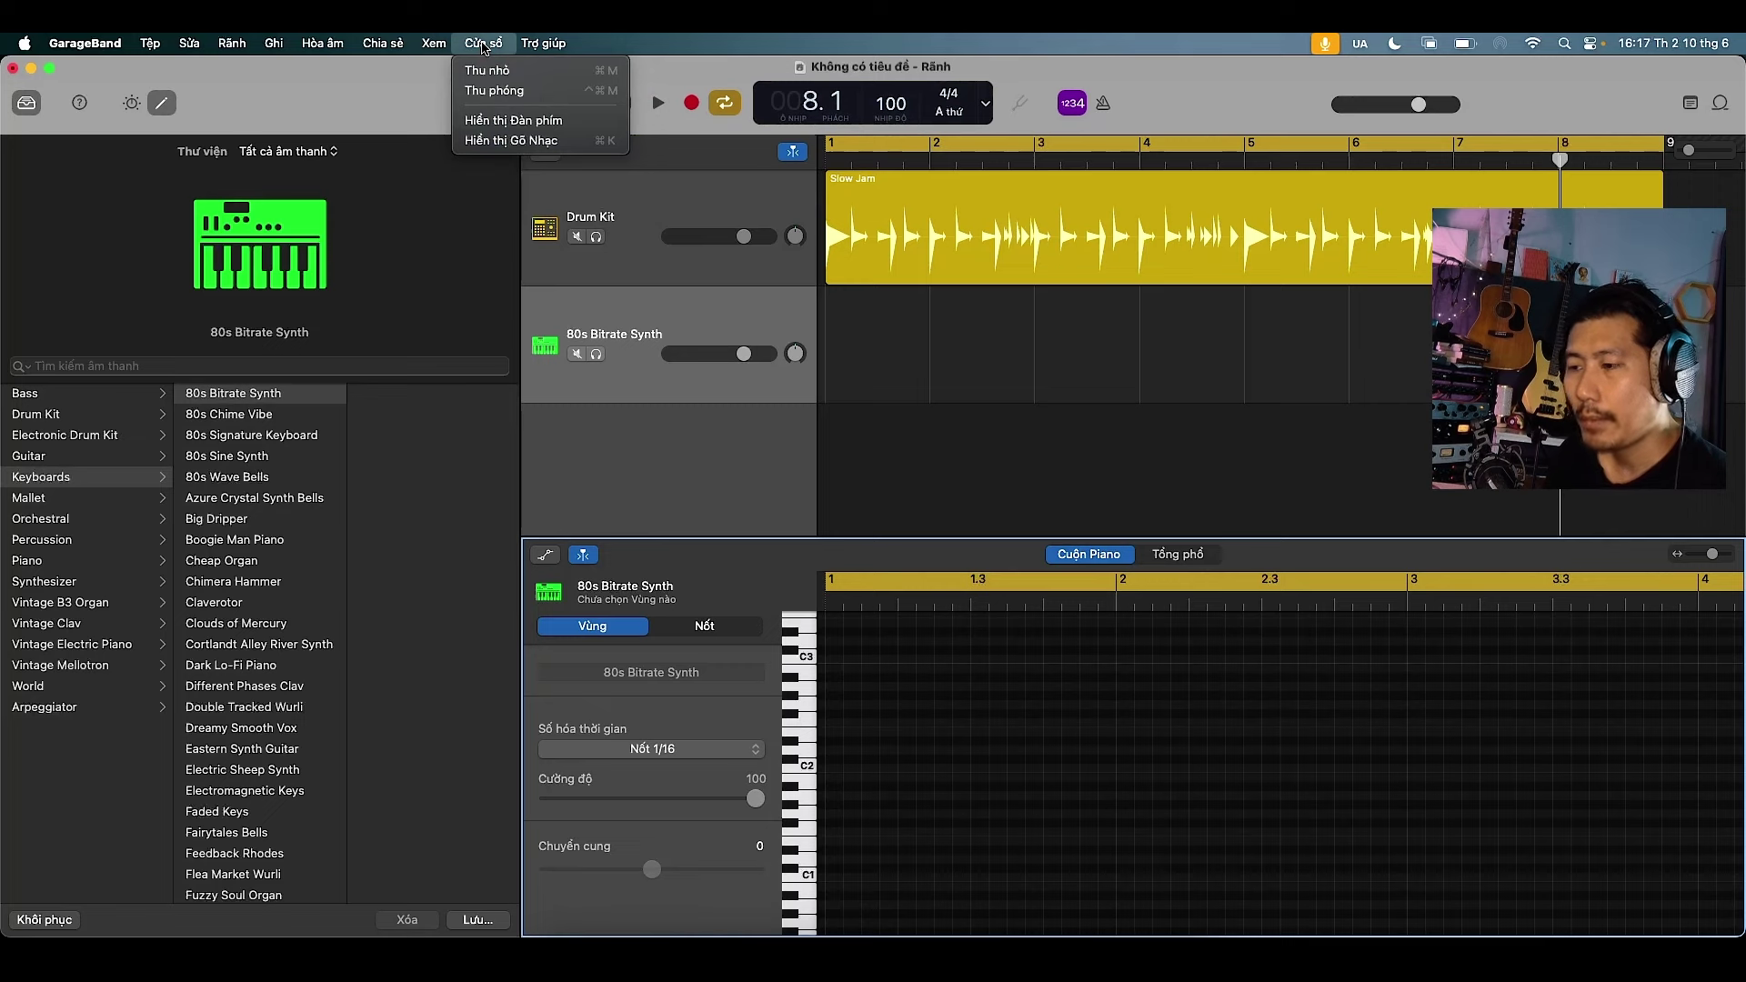
pyautogui.click(500, 119)
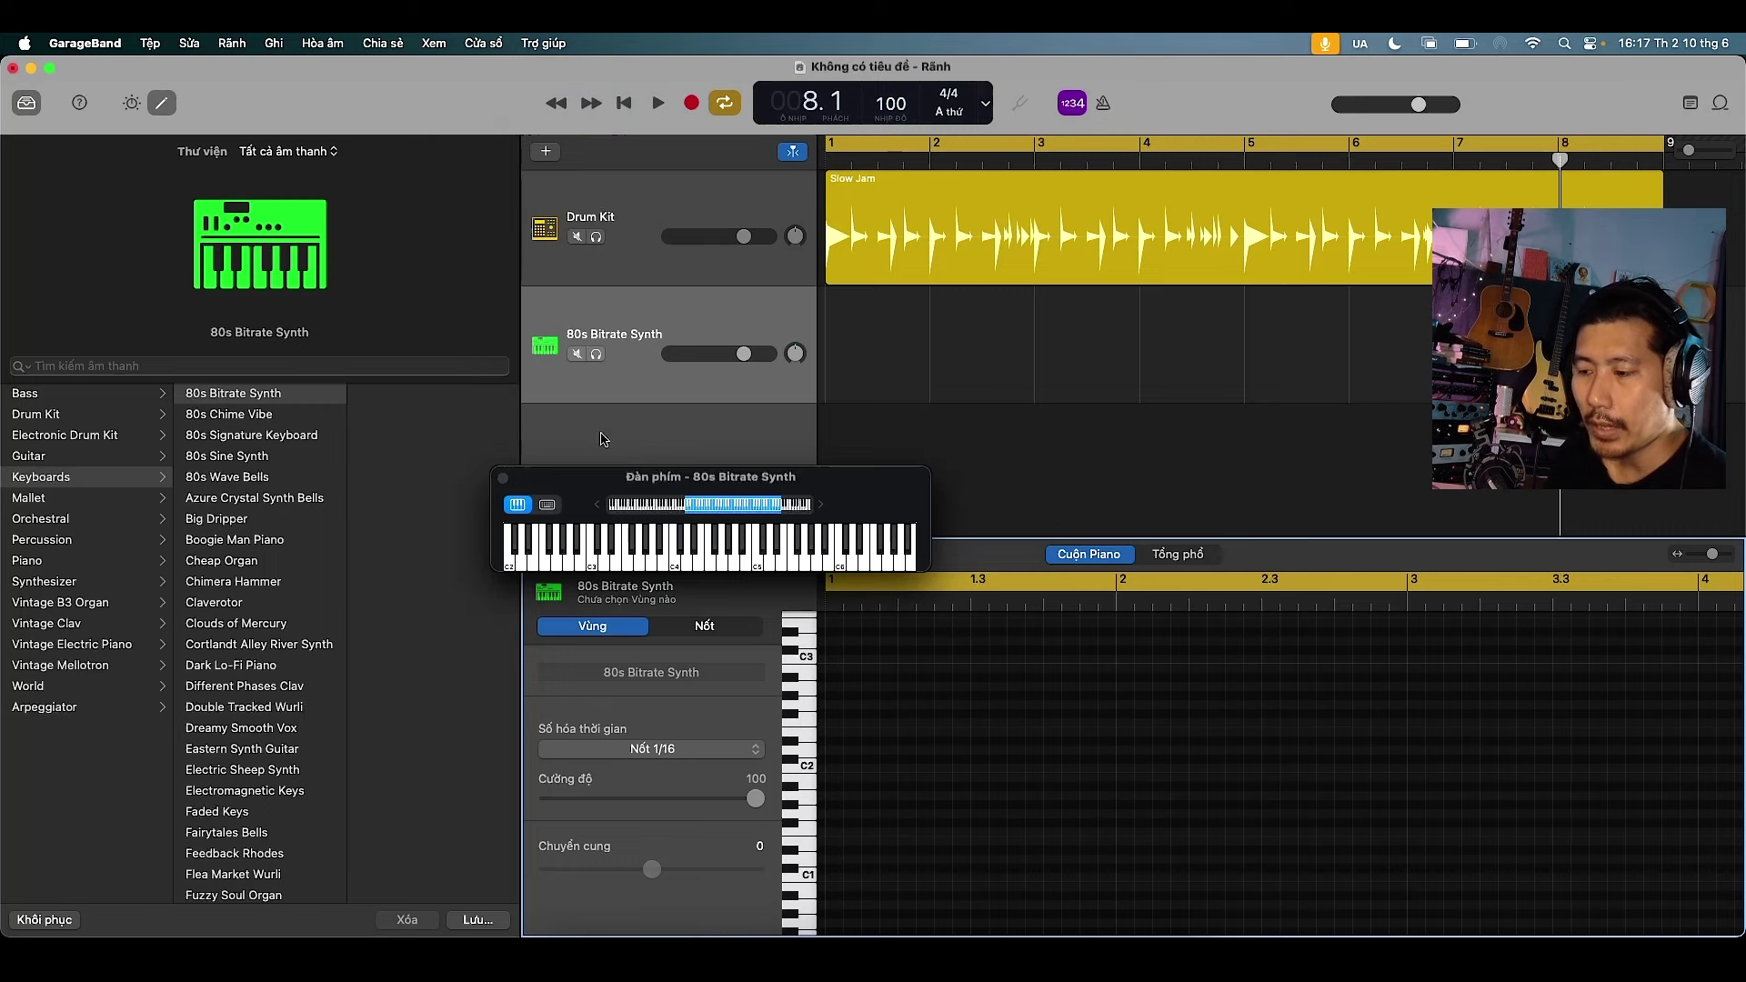
# Audition several synth notes across the octaves around C4 and C5 on the on-screen keyboard
pyautogui.click(659, 552)
pyautogui.click(710, 561)
pyautogui.click(745, 563)
pyautogui.click(758, 562)
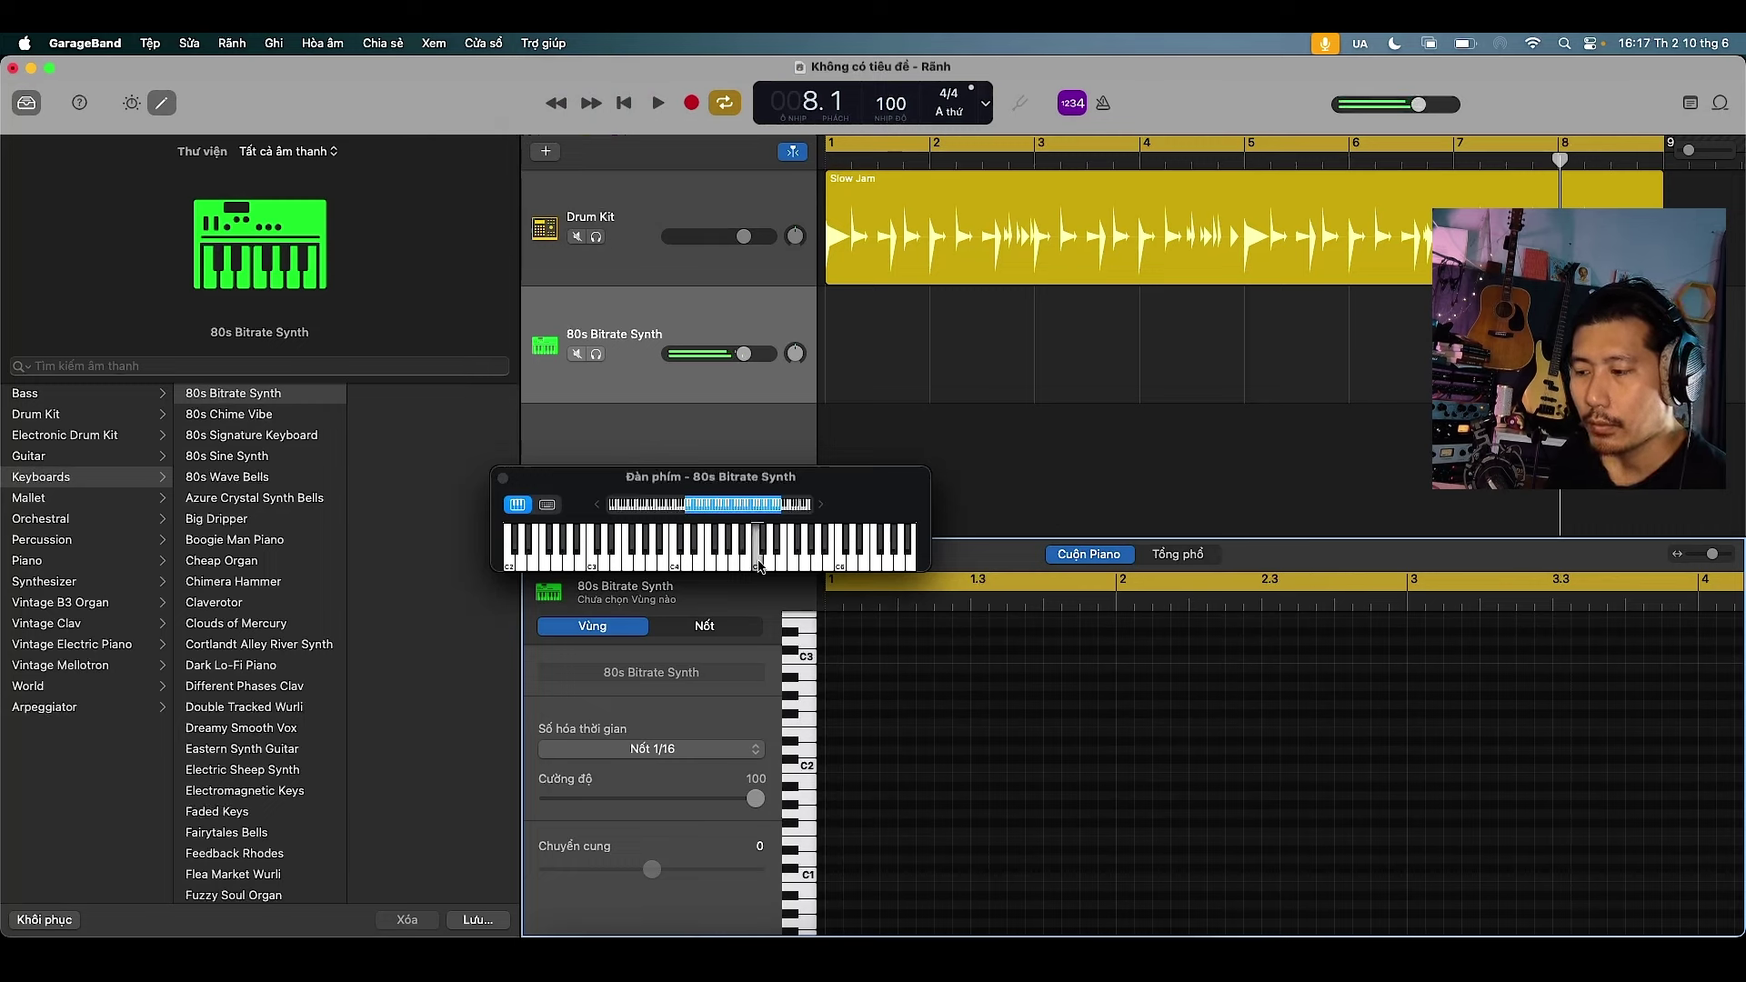
pyautogui.click(690, 566)
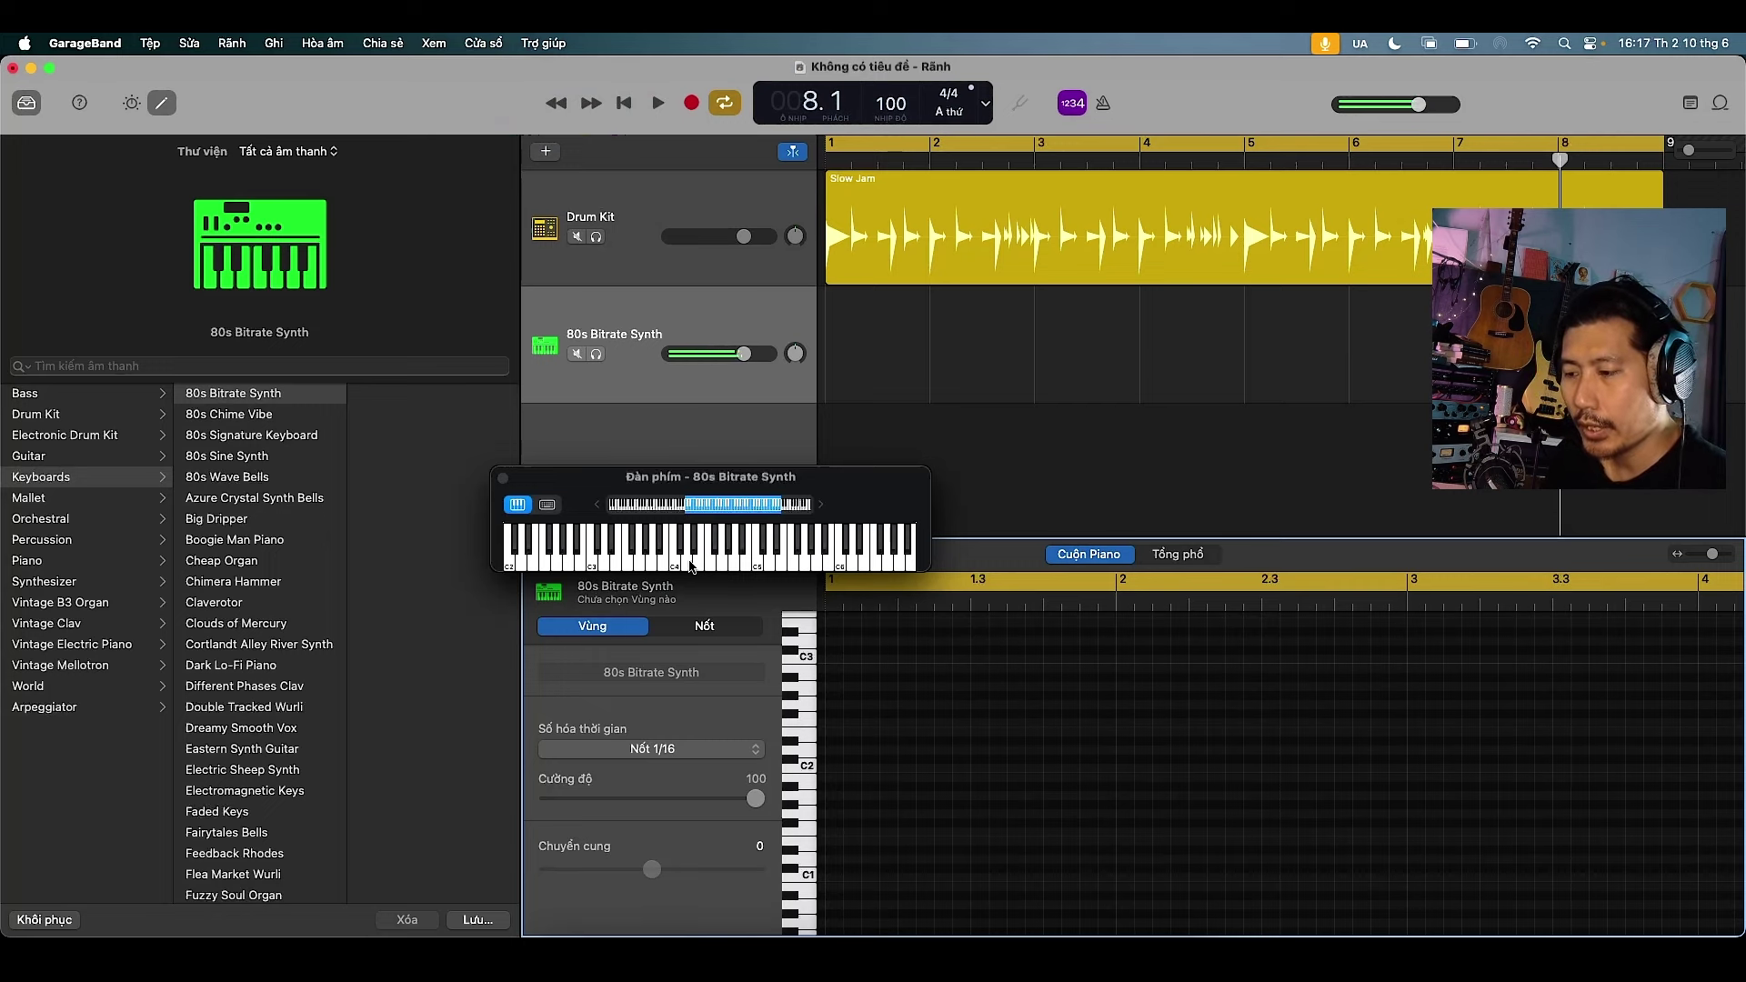
# Switch the on-screen keyboard to Musical Typing and move its window up over the track area
pyautogui.click(549, 505)
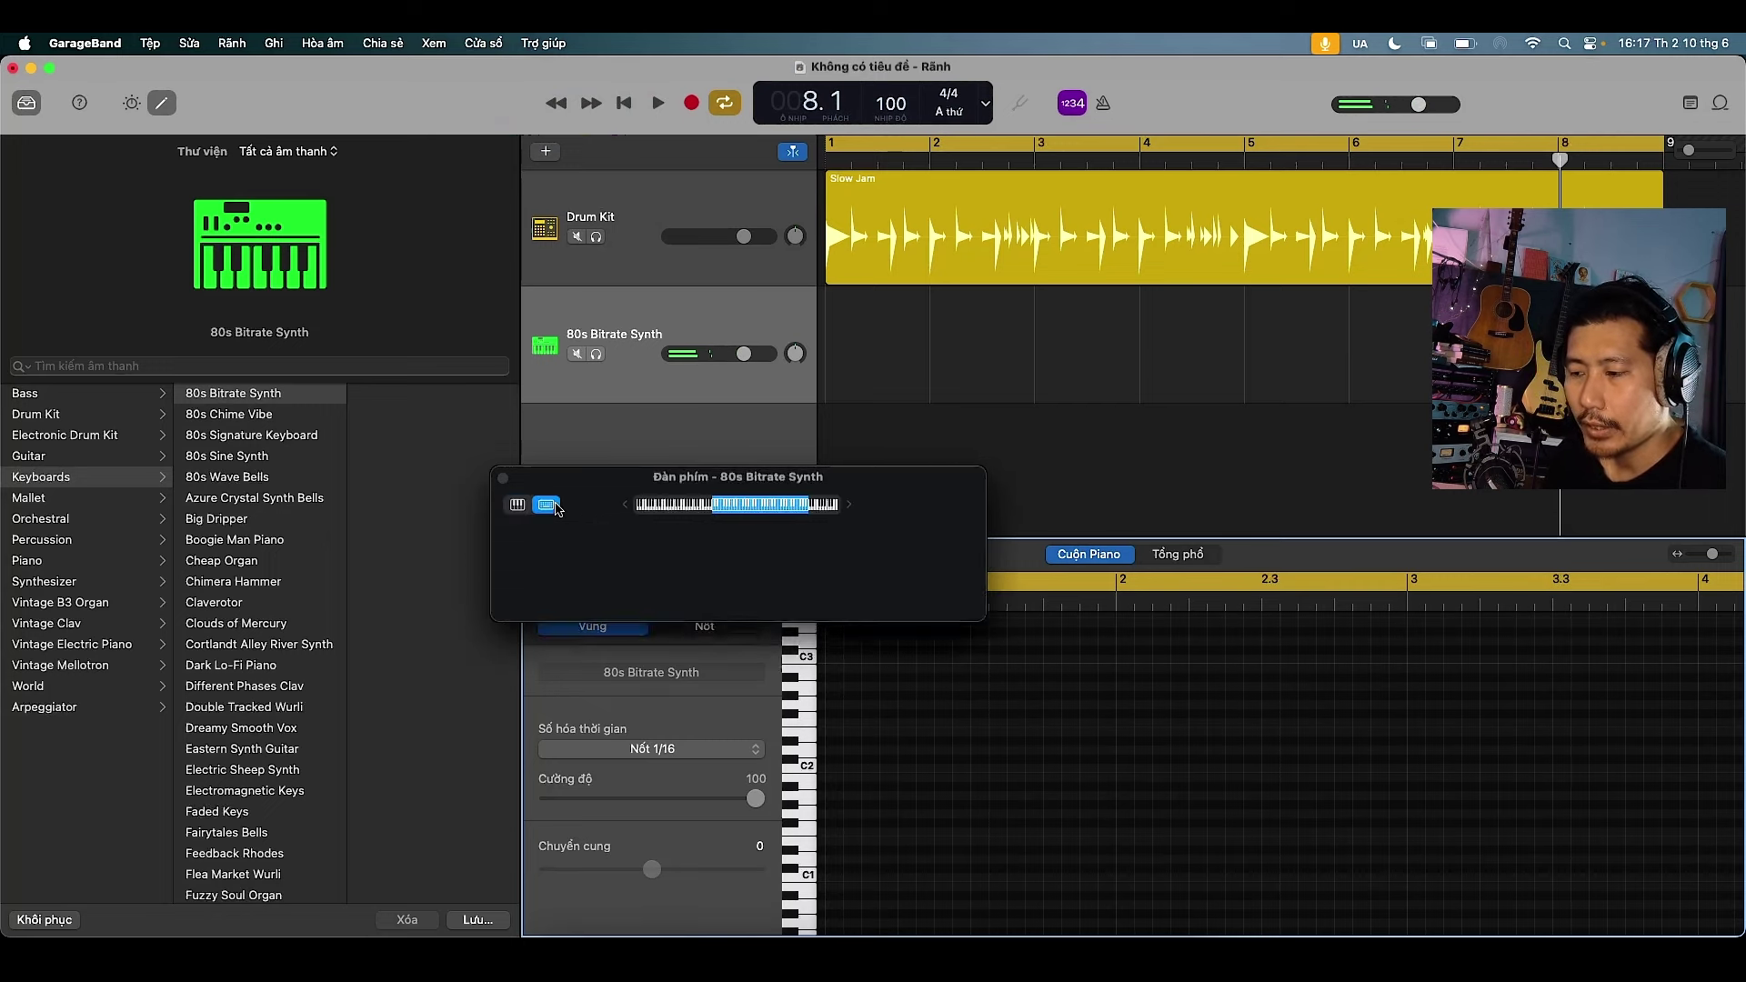
pyautogui.moveTo(640, 495); pyautogui.dragTo(629, 401)
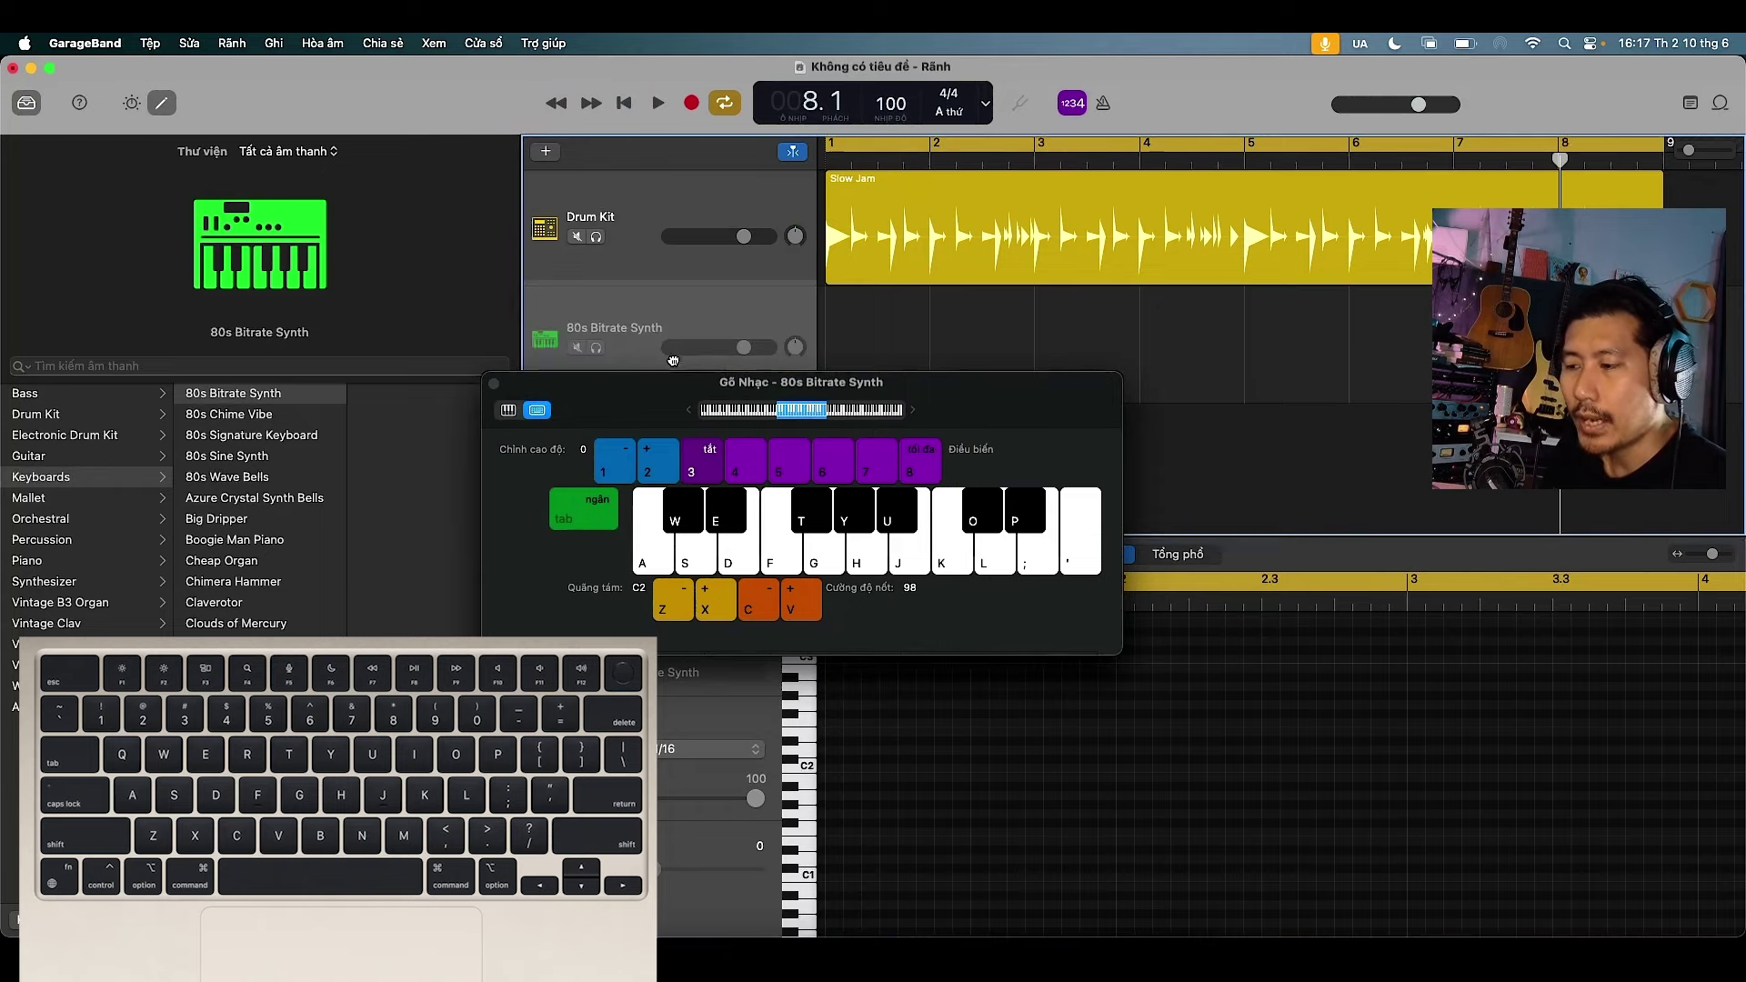
pyautogui.moveTo(608, 389); pyautogui.dragTo(753, 225)
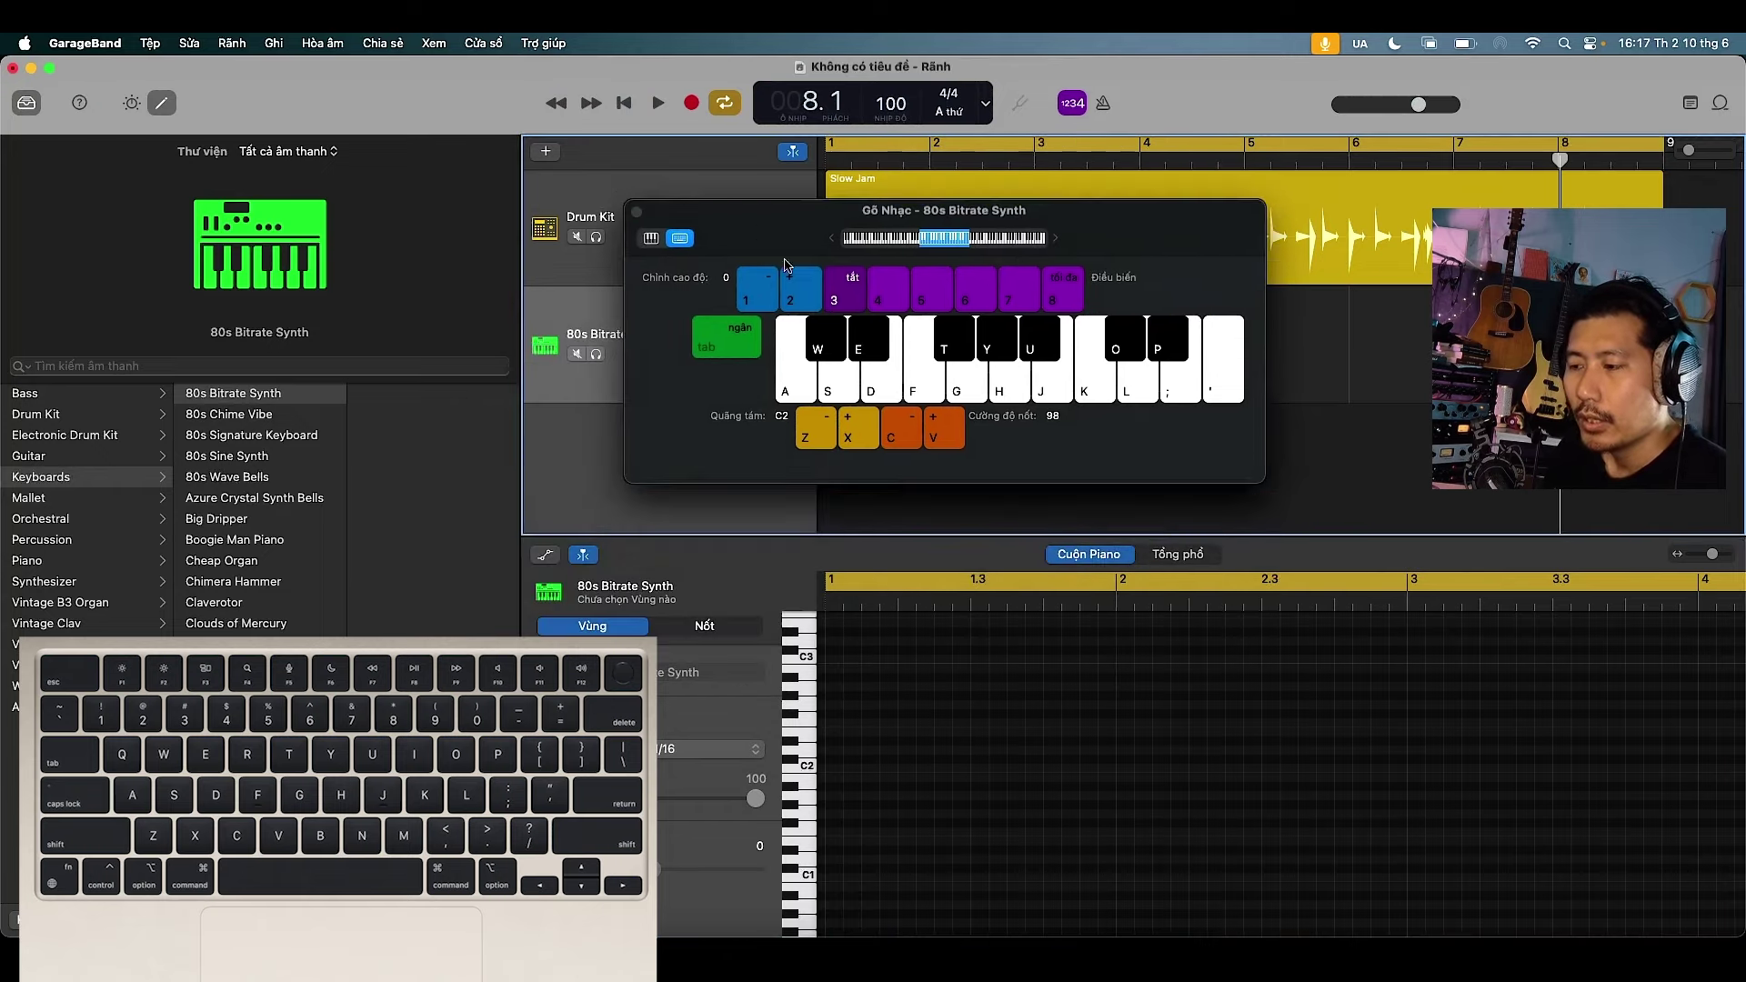
# Play the low and middle notes in Musical Typing, finishing with a descending scale to the lowest C
pyautogui.click(790, 391)
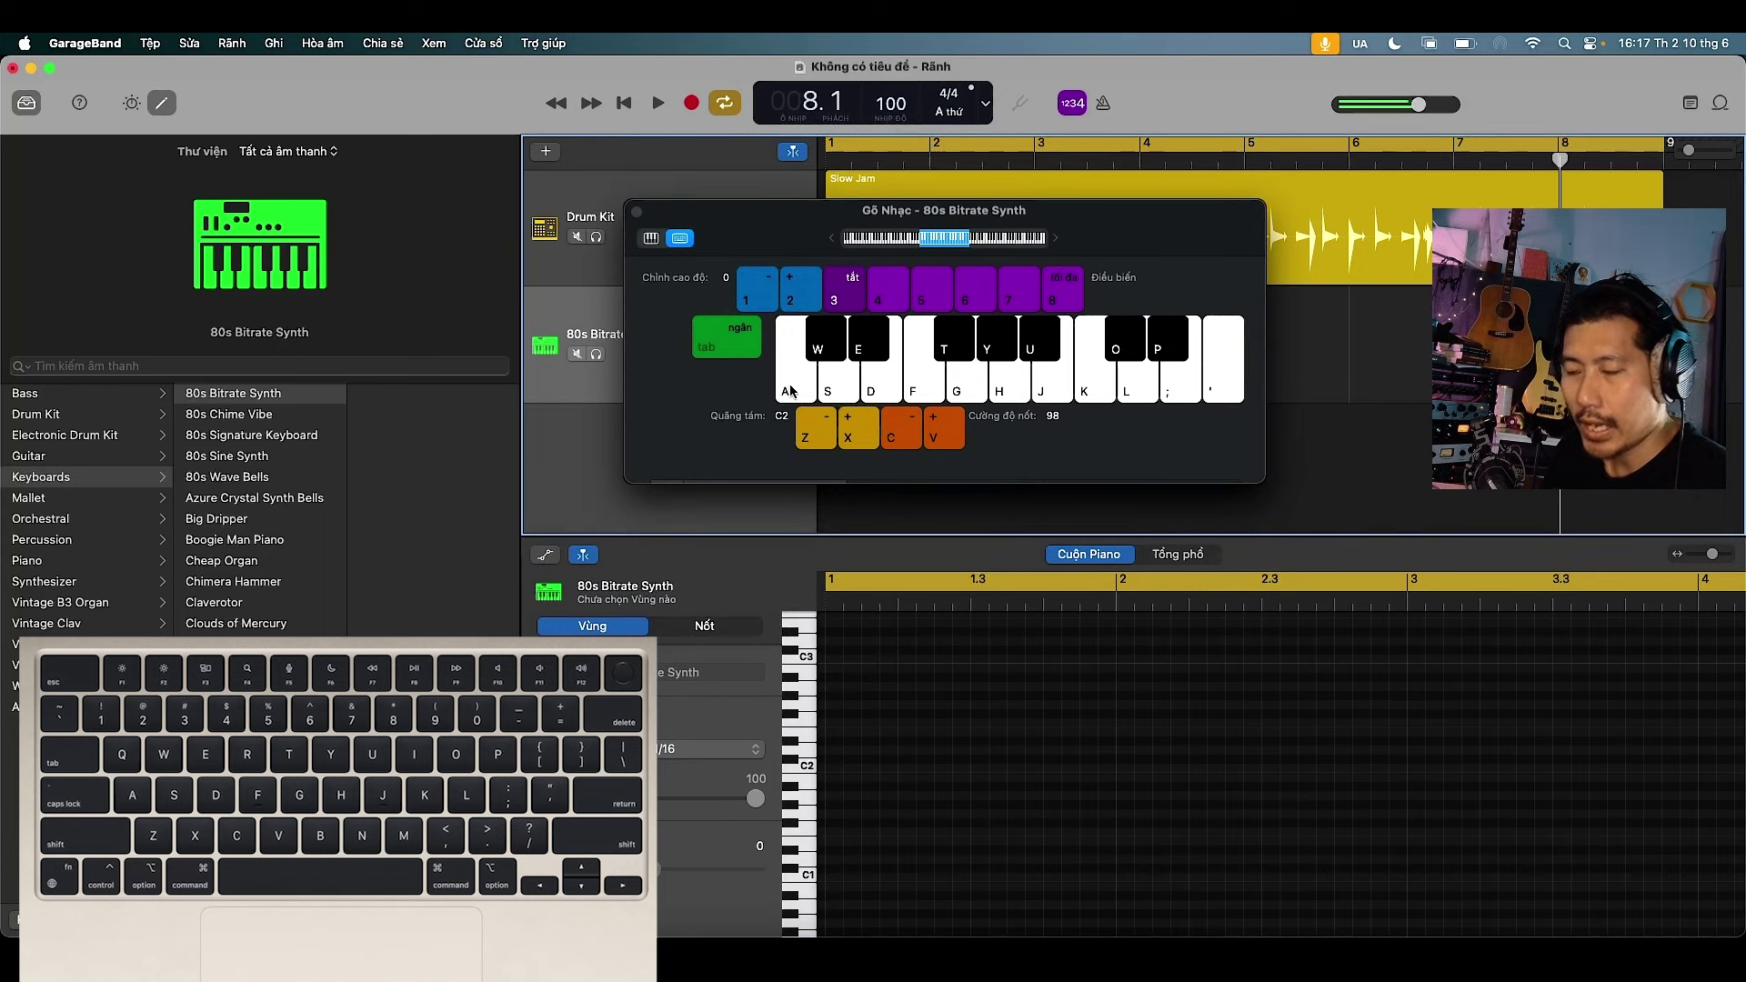
pyautogui.press('a')
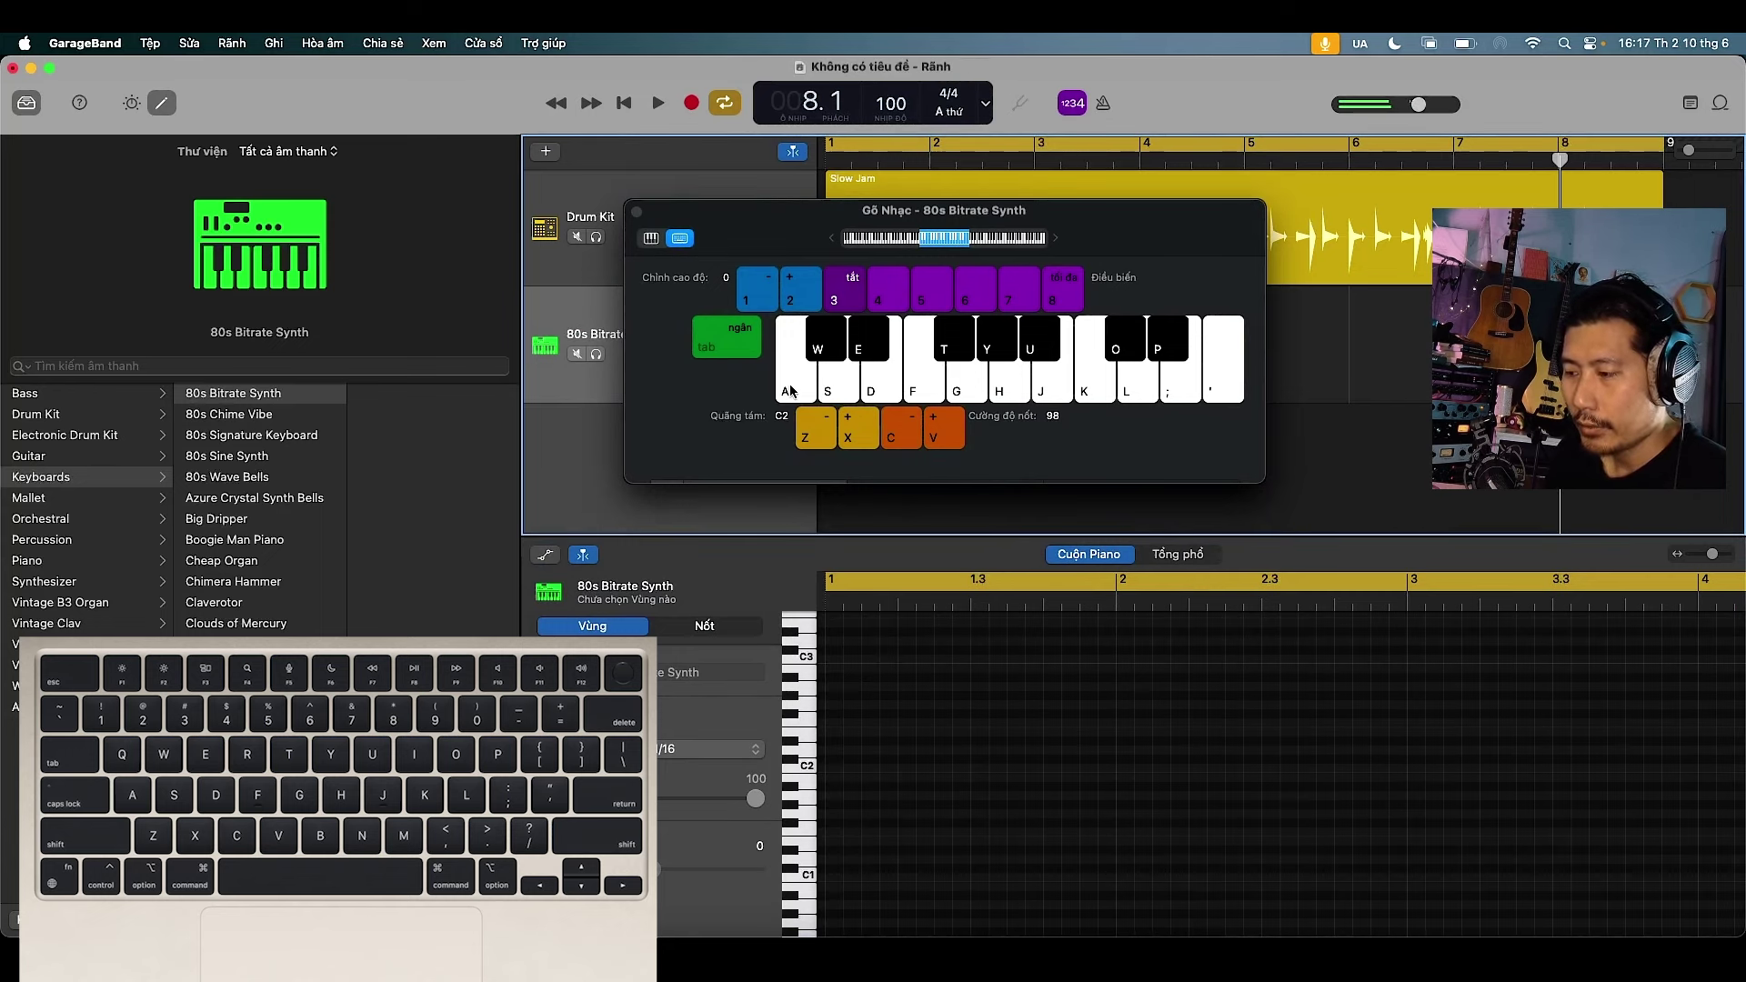
pyautogui.press('h')
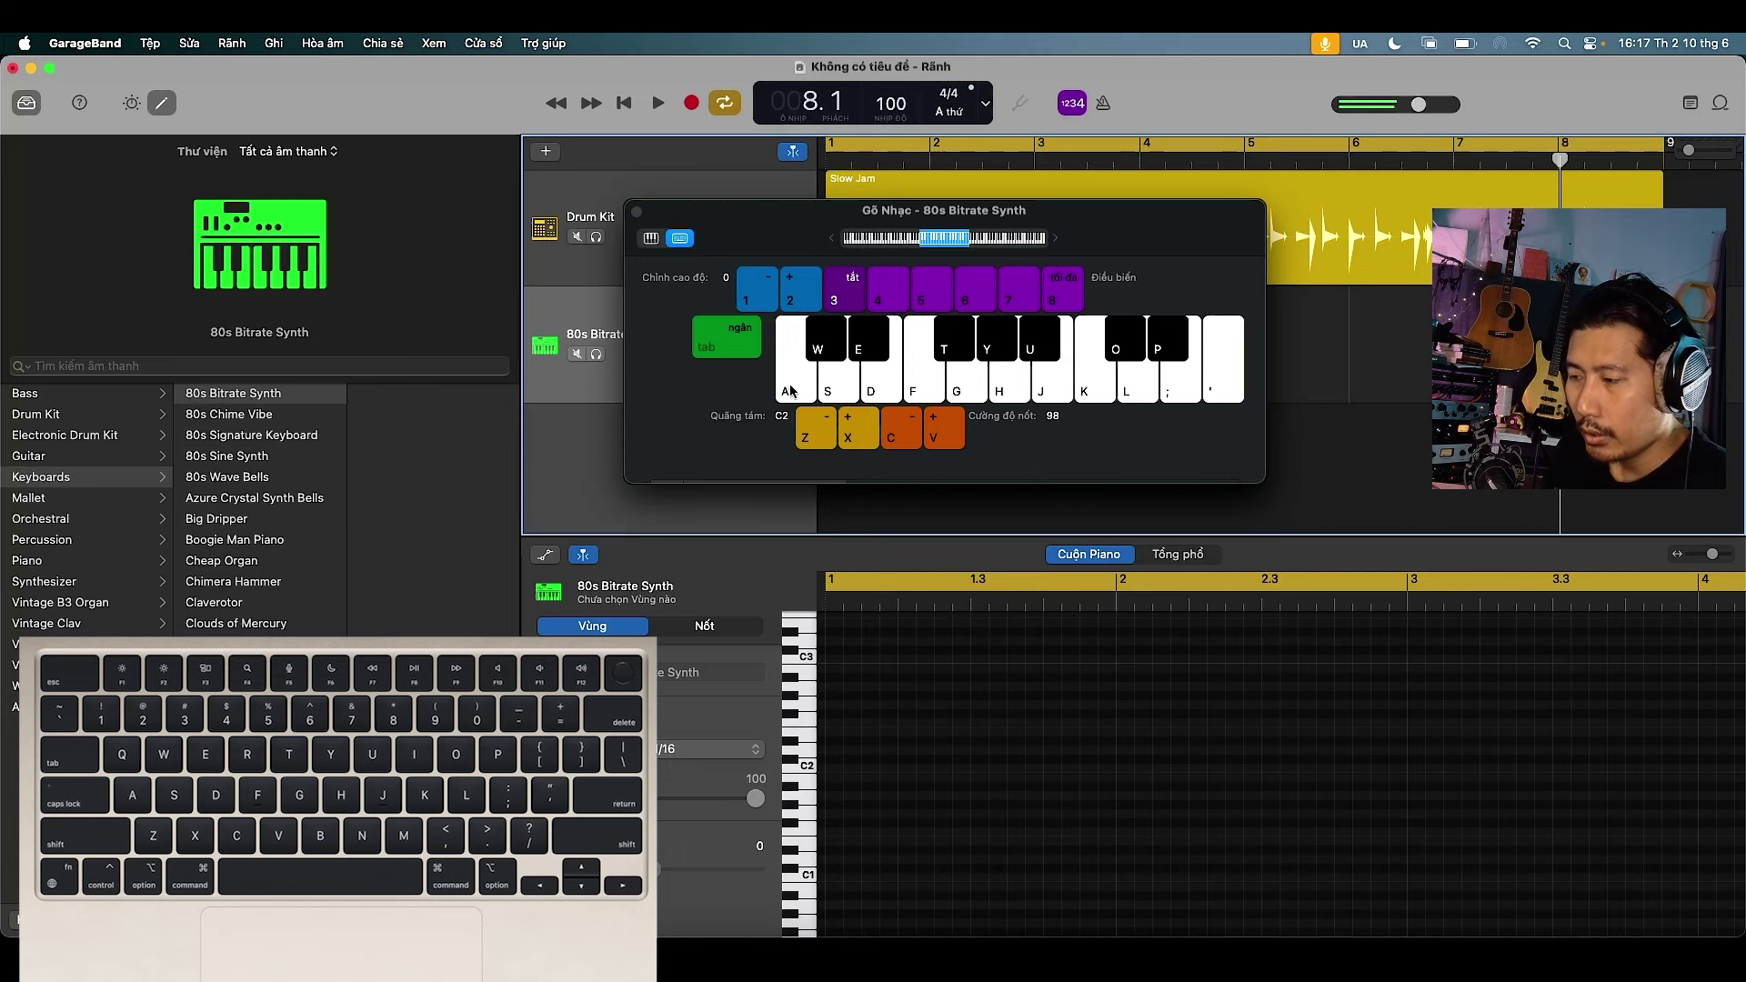
pyautogui.press('k')
pyautogui.press('j')
pyautogui.press('h')
pyautogui.press('g')
pyautogui.press('f')
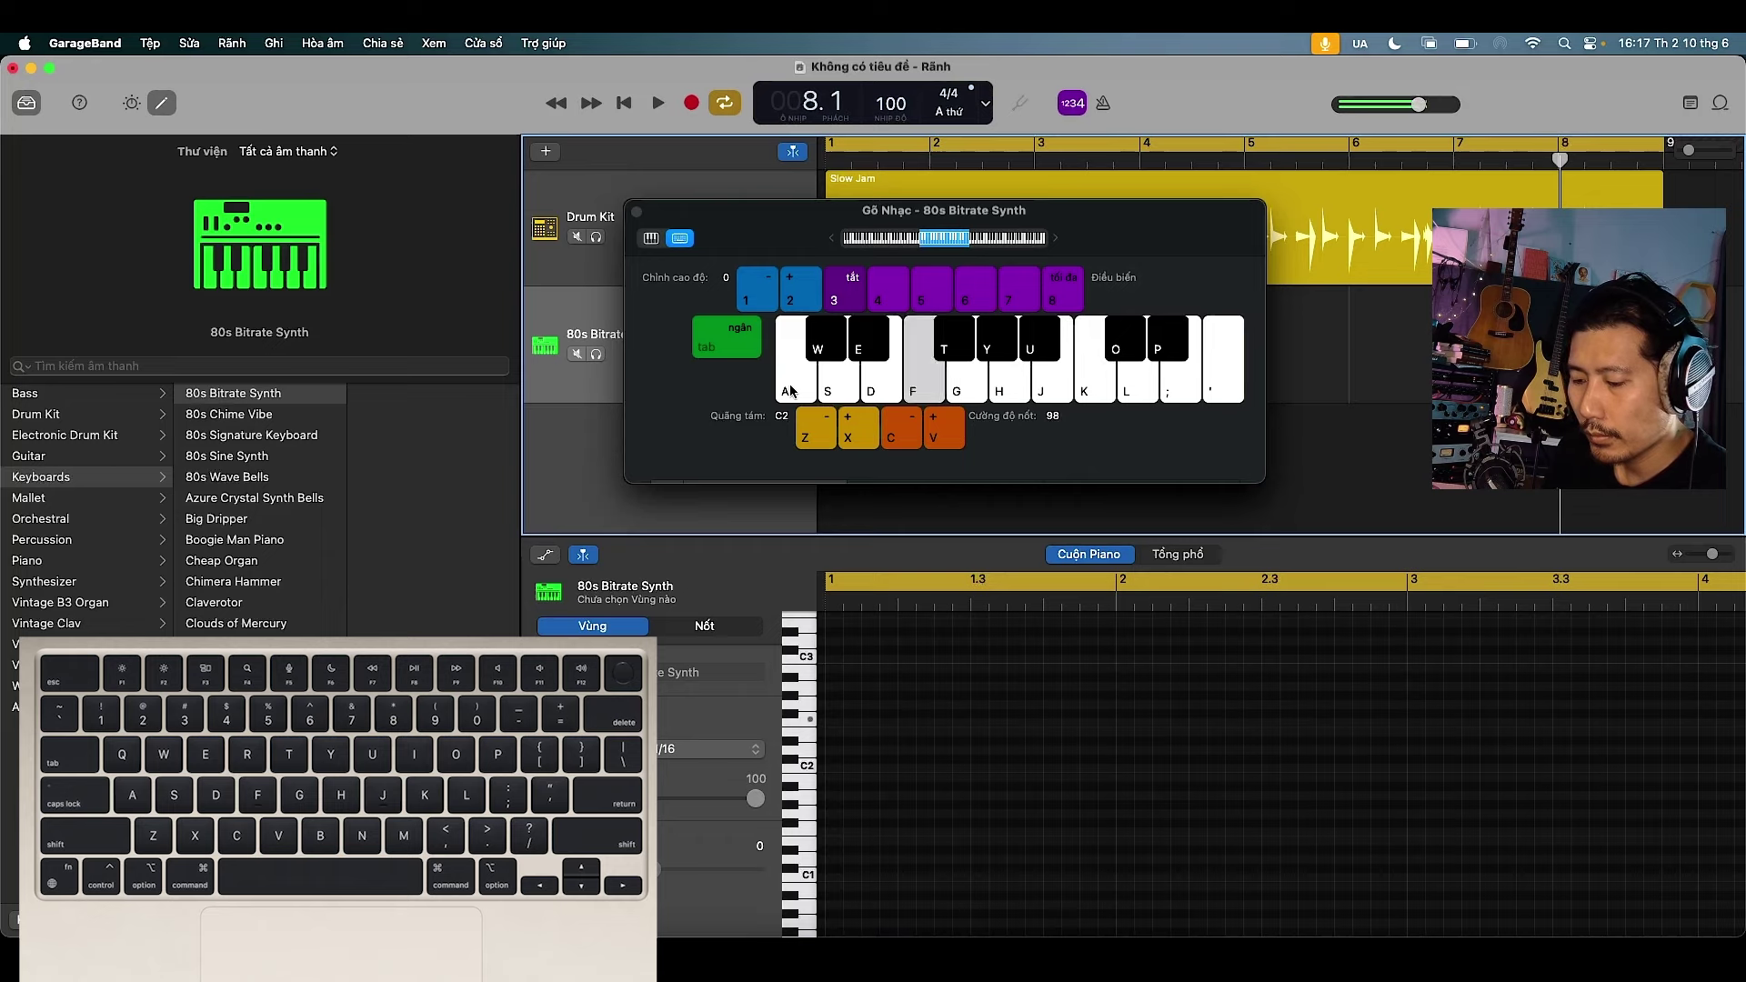
pyautogui.press('d')
pyautogui.press('s')
pyautogui.press('a')
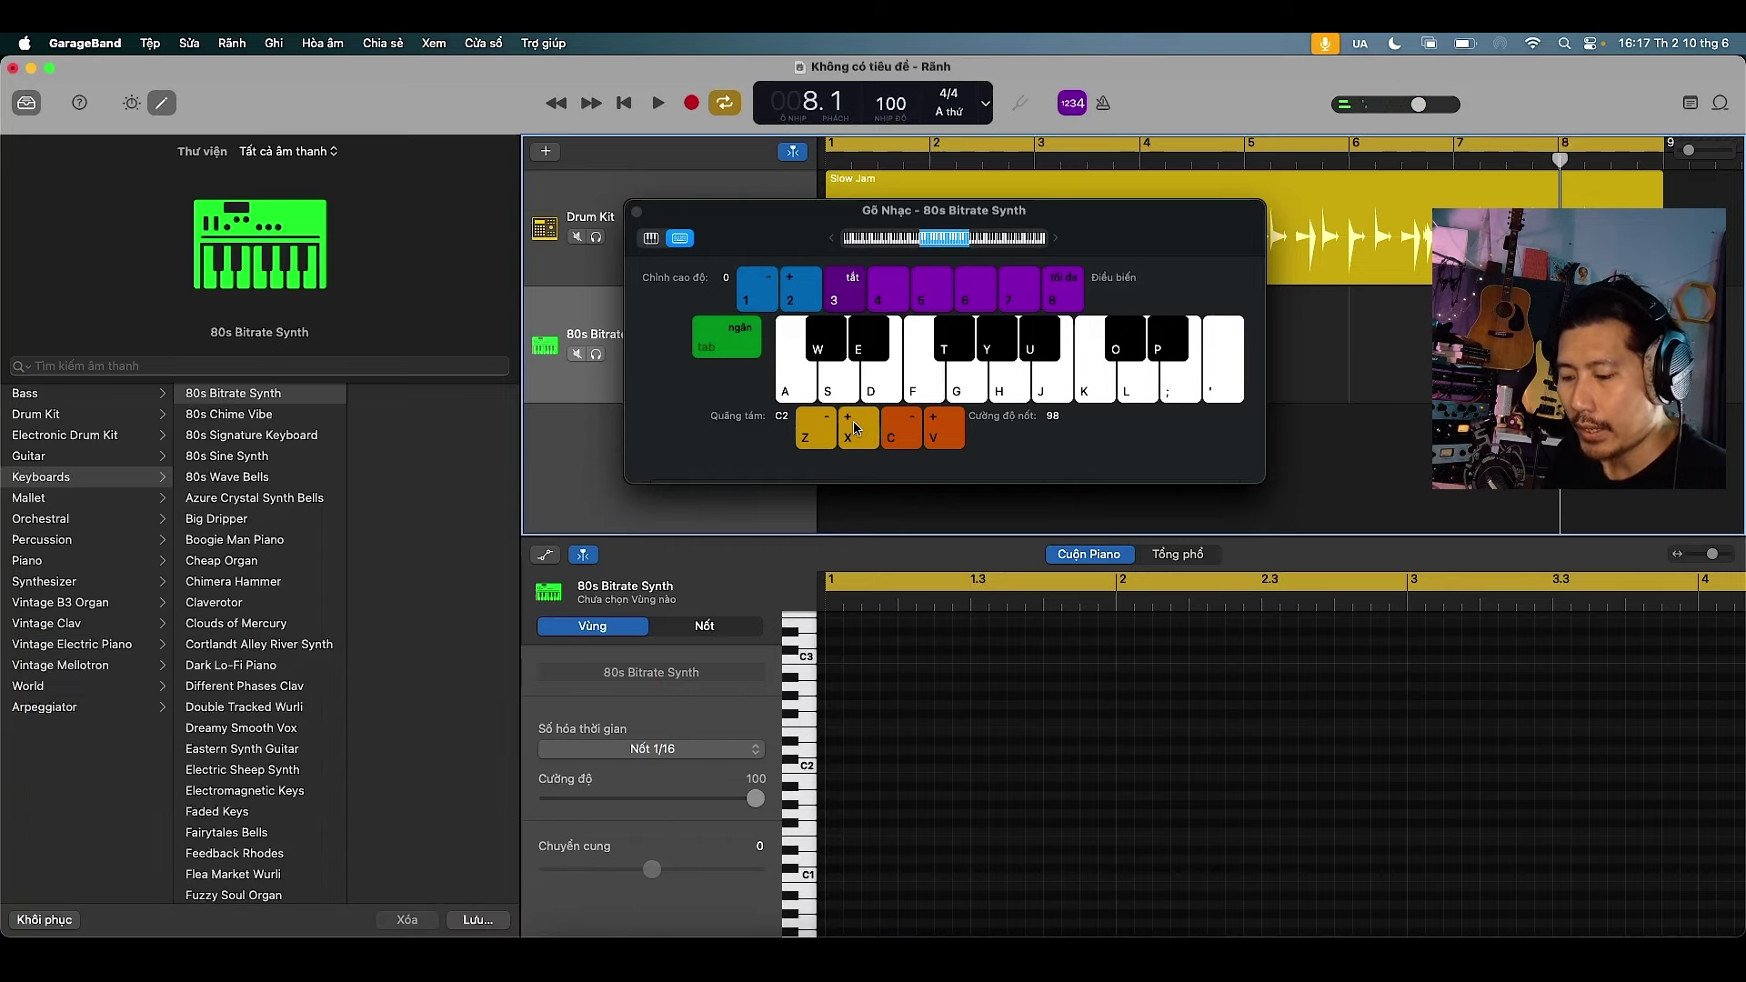
# Shift Musical Typing down to octave C1, return it to C2, and play the lowest note in each octave
pyautogui.press('z')
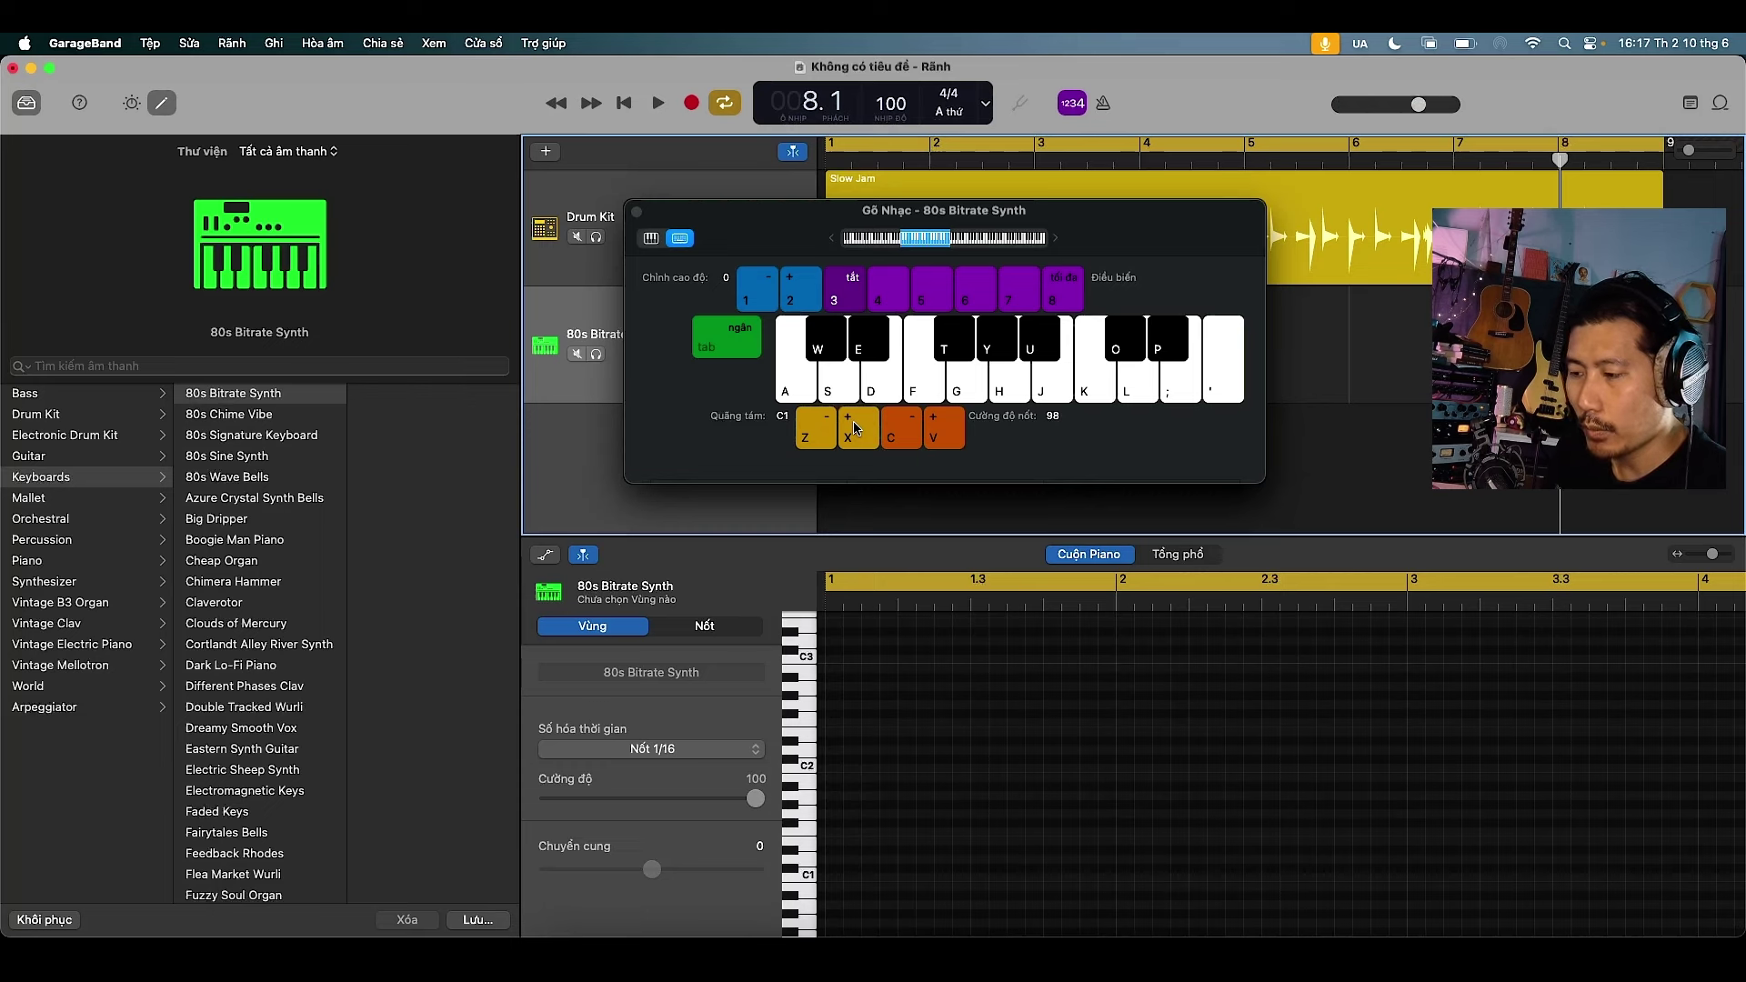
pyautogui.press('a')
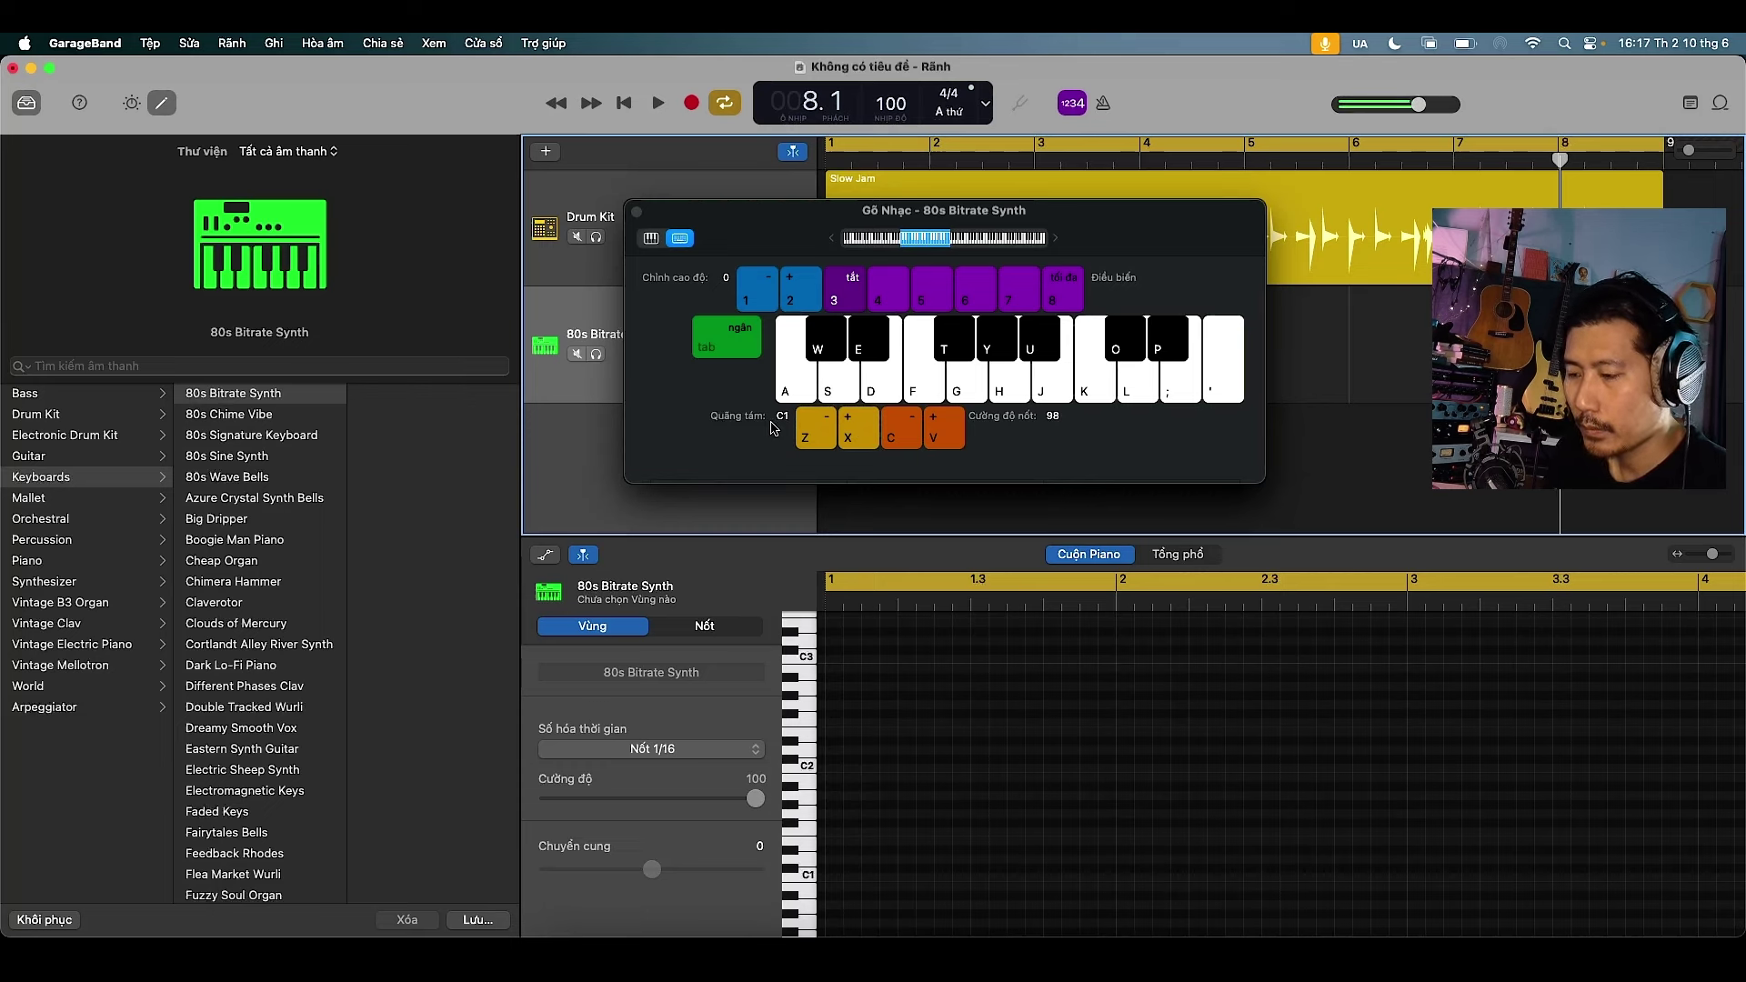
pyautogui.press('x')
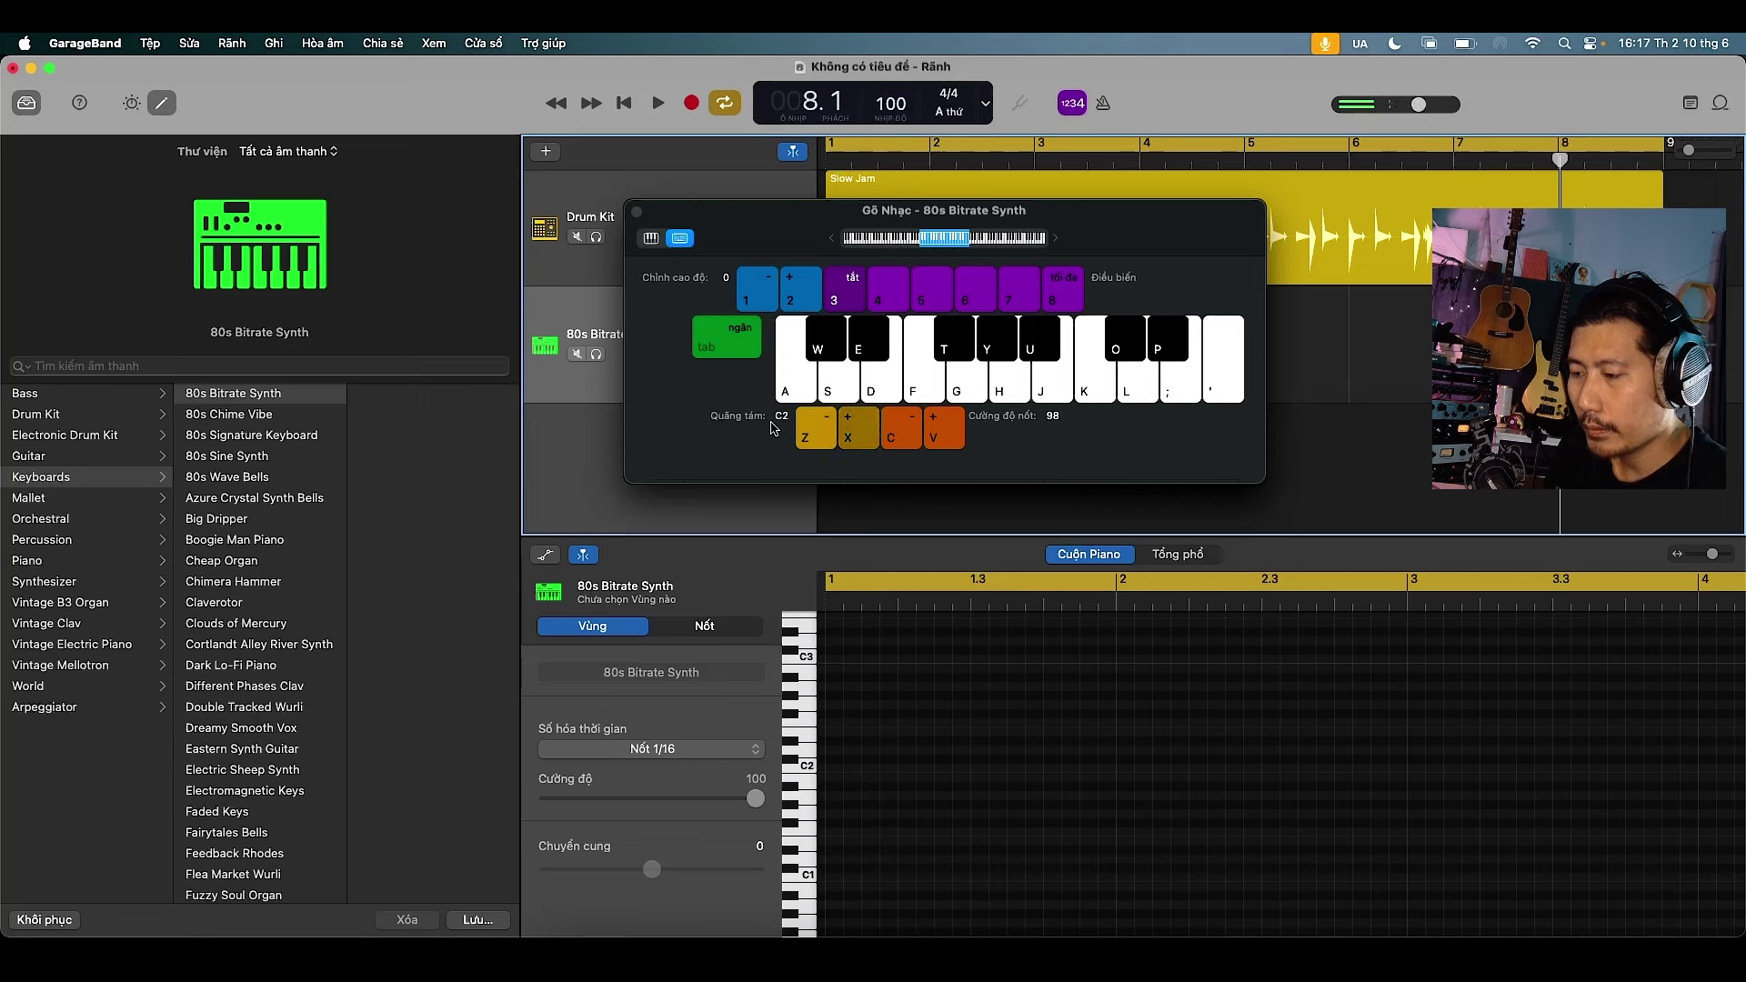
pyautogui.press('a')
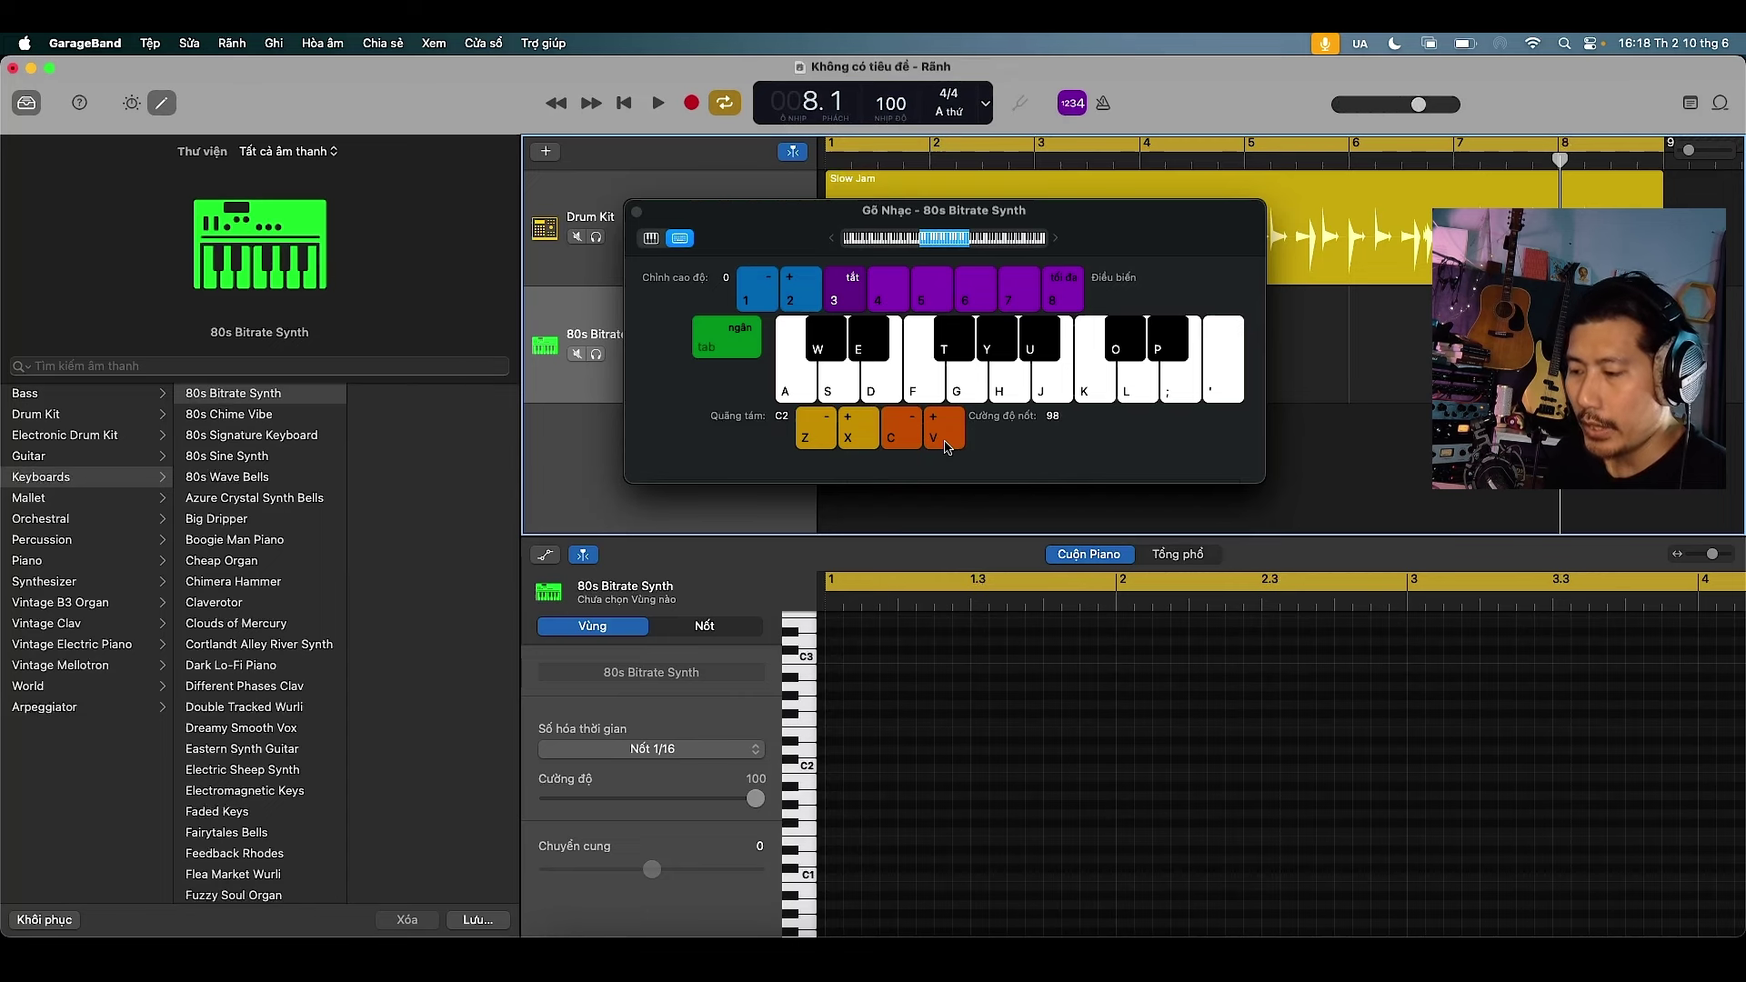
# Lower the Musical Typing velocity in stages to 1, replaying the lowest C to compare its loudness
pyautogui.press('c')
pyautogui.press('c')
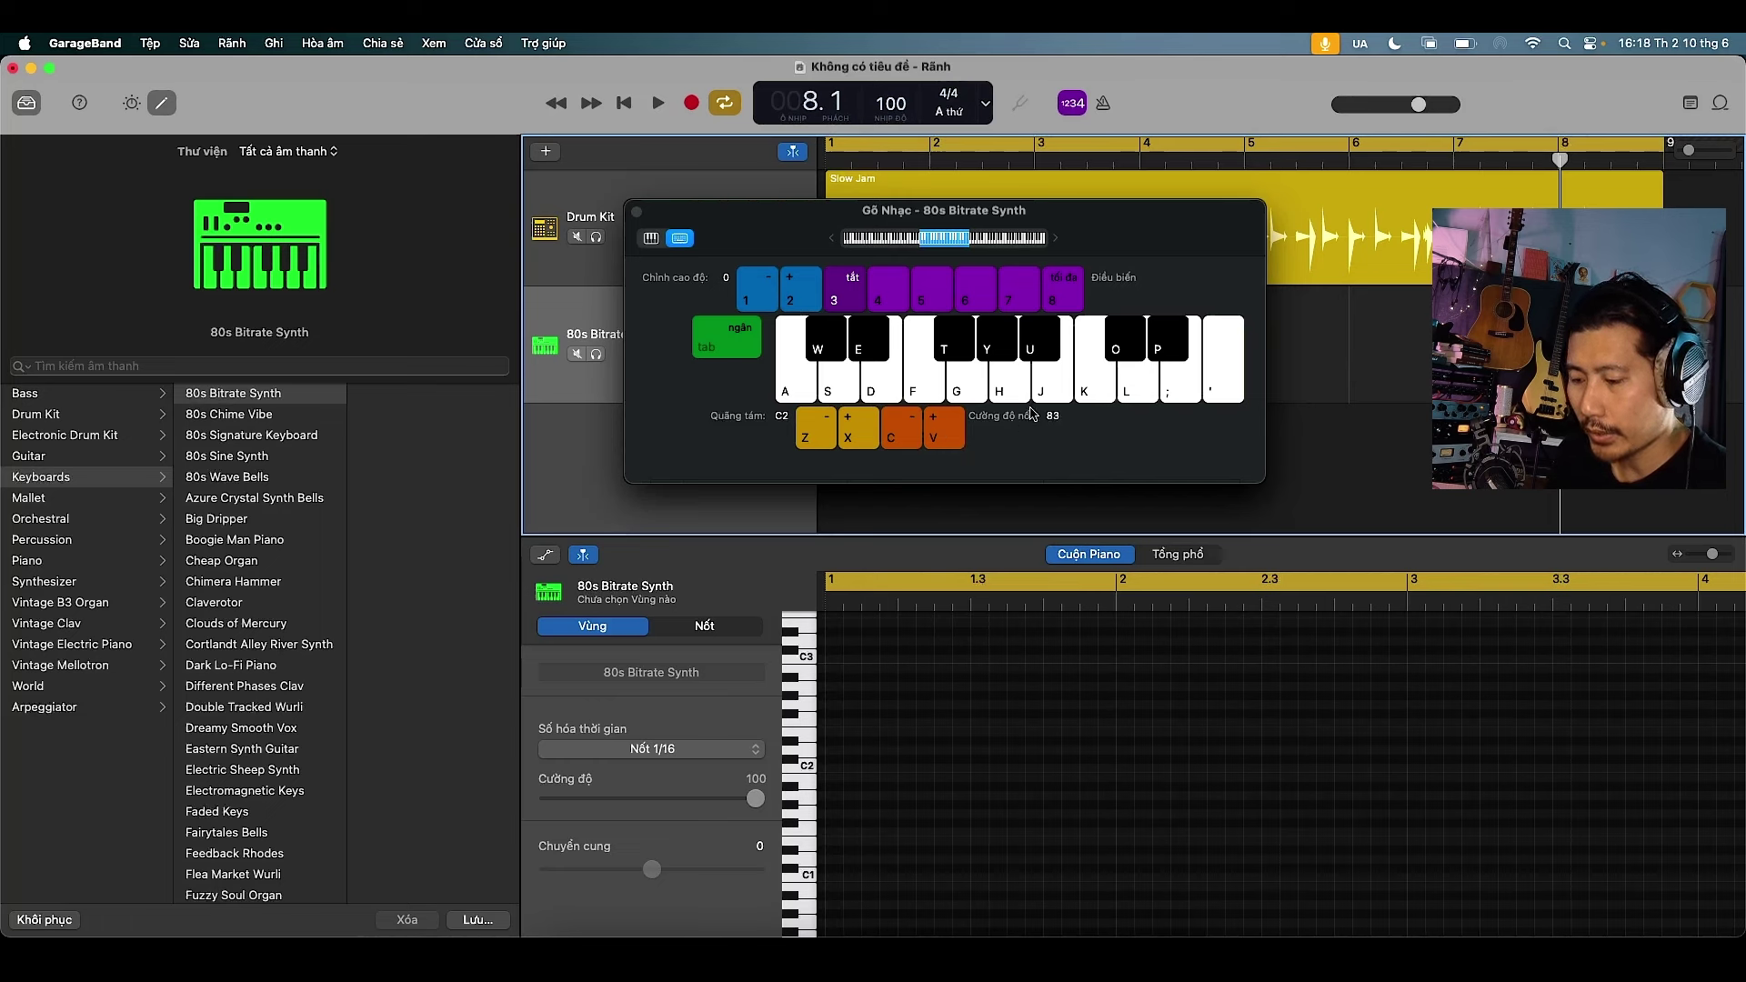
pyautogui.press('c')
pyautogui.press('c')
pyautogui.press('c')
pyautogui.press('c')
pyautogui.press('a')
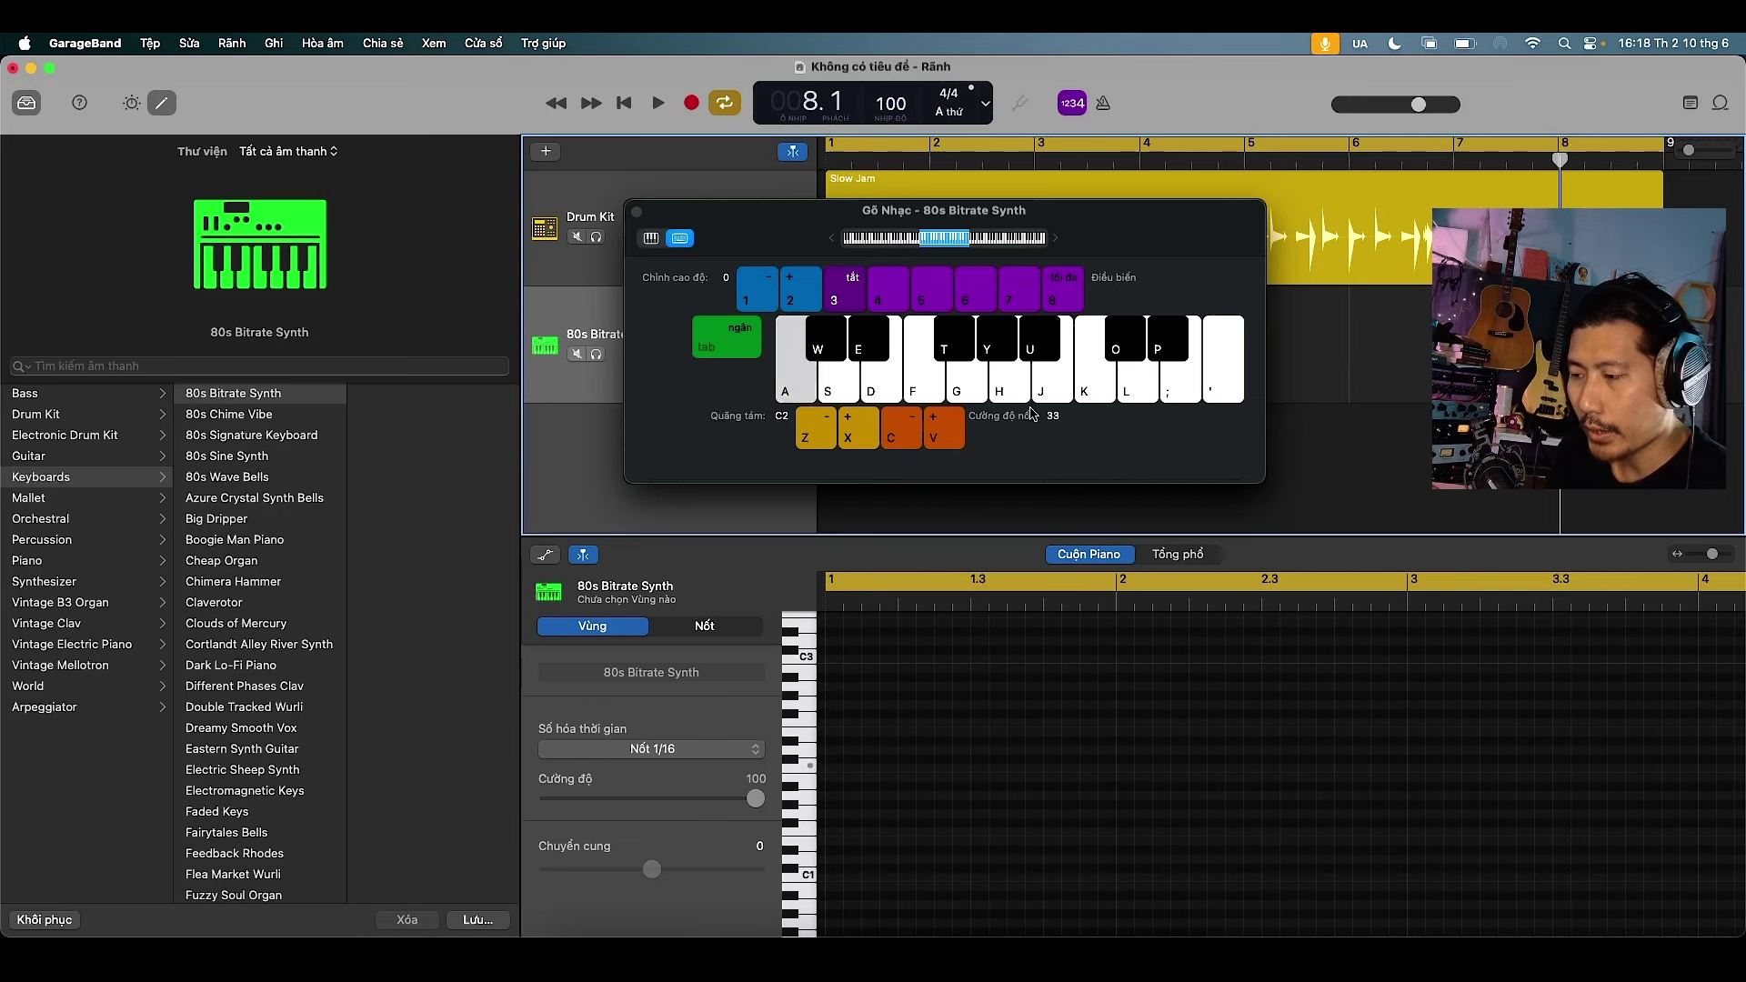
pyautogui.press('a')
pyautogui.press('c')
pyautogui.press('a')
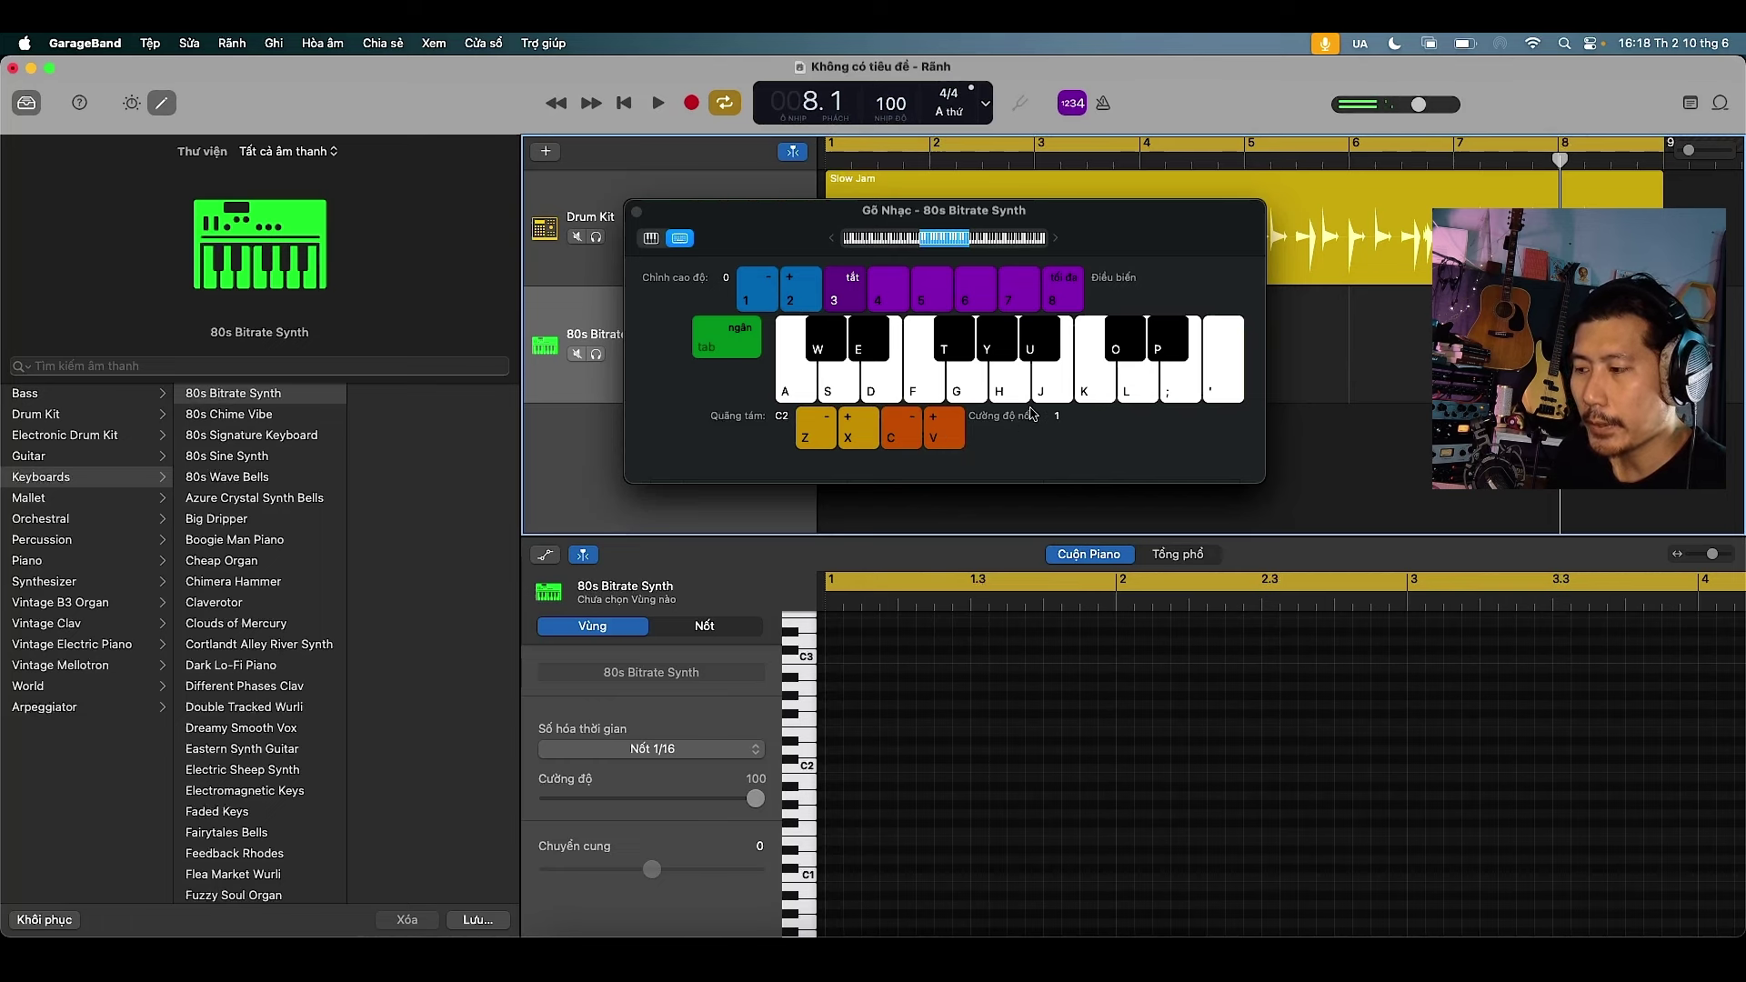
pyautogui.press('a')
pyautogui.press('a')
pyautogui.press('a')
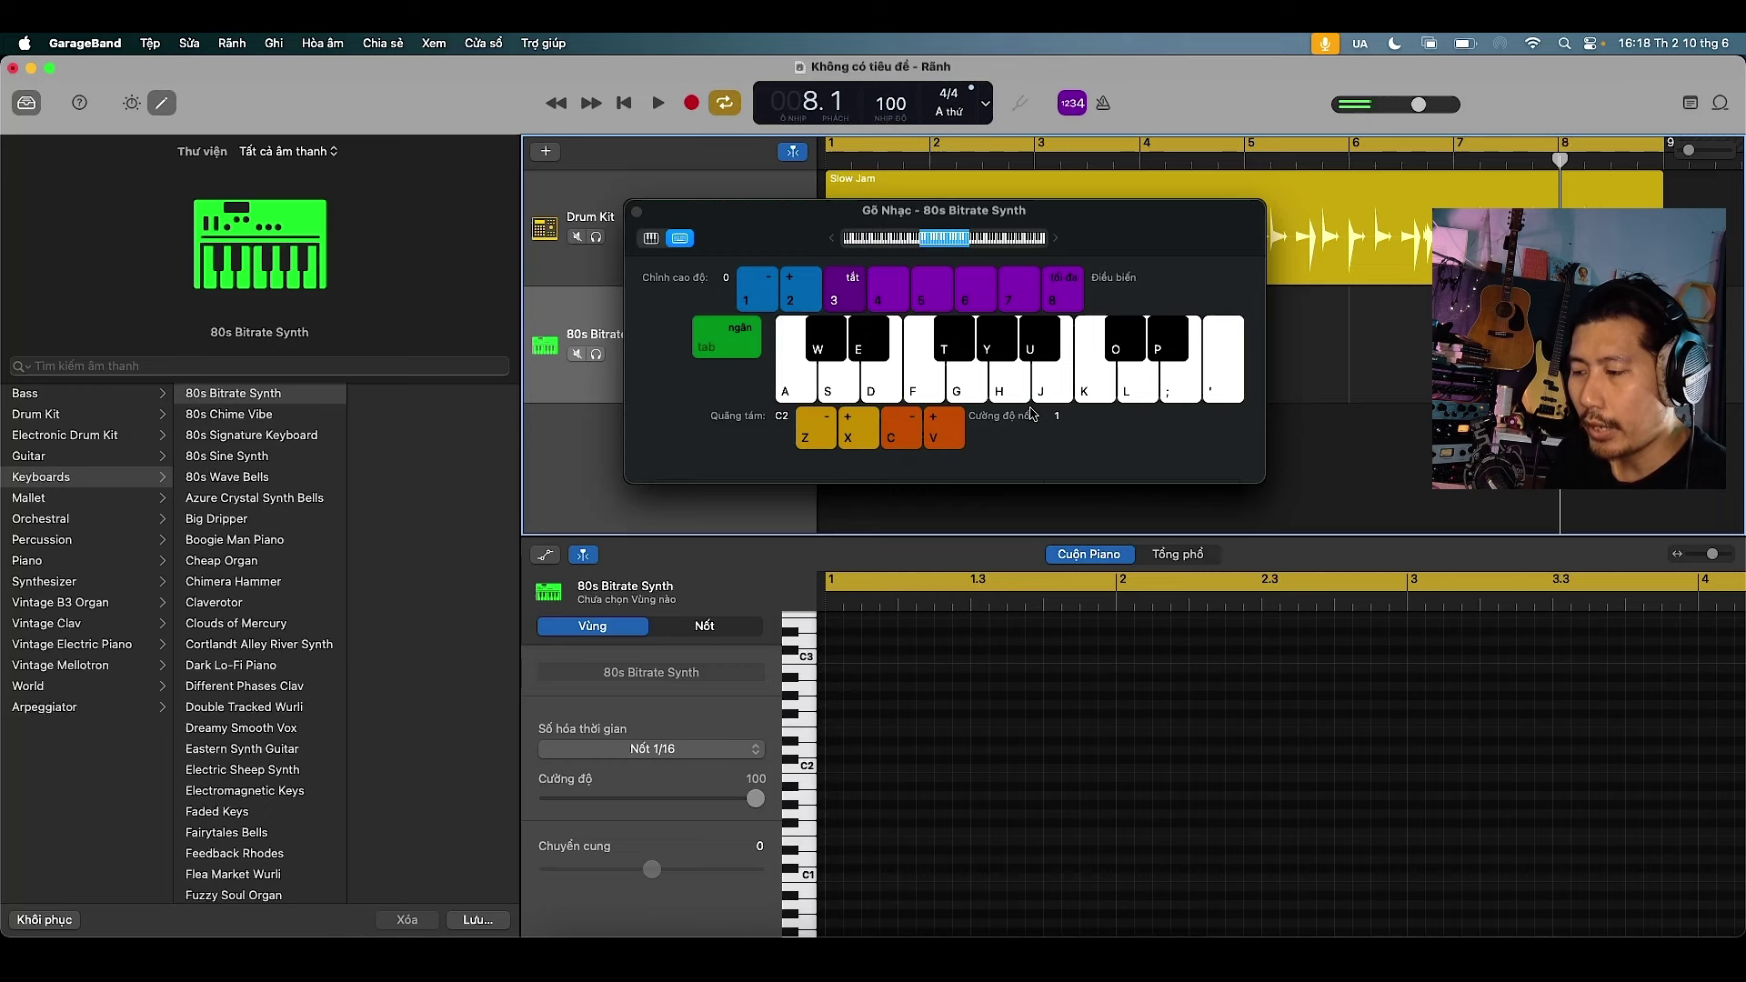
pyautogui.press('c')
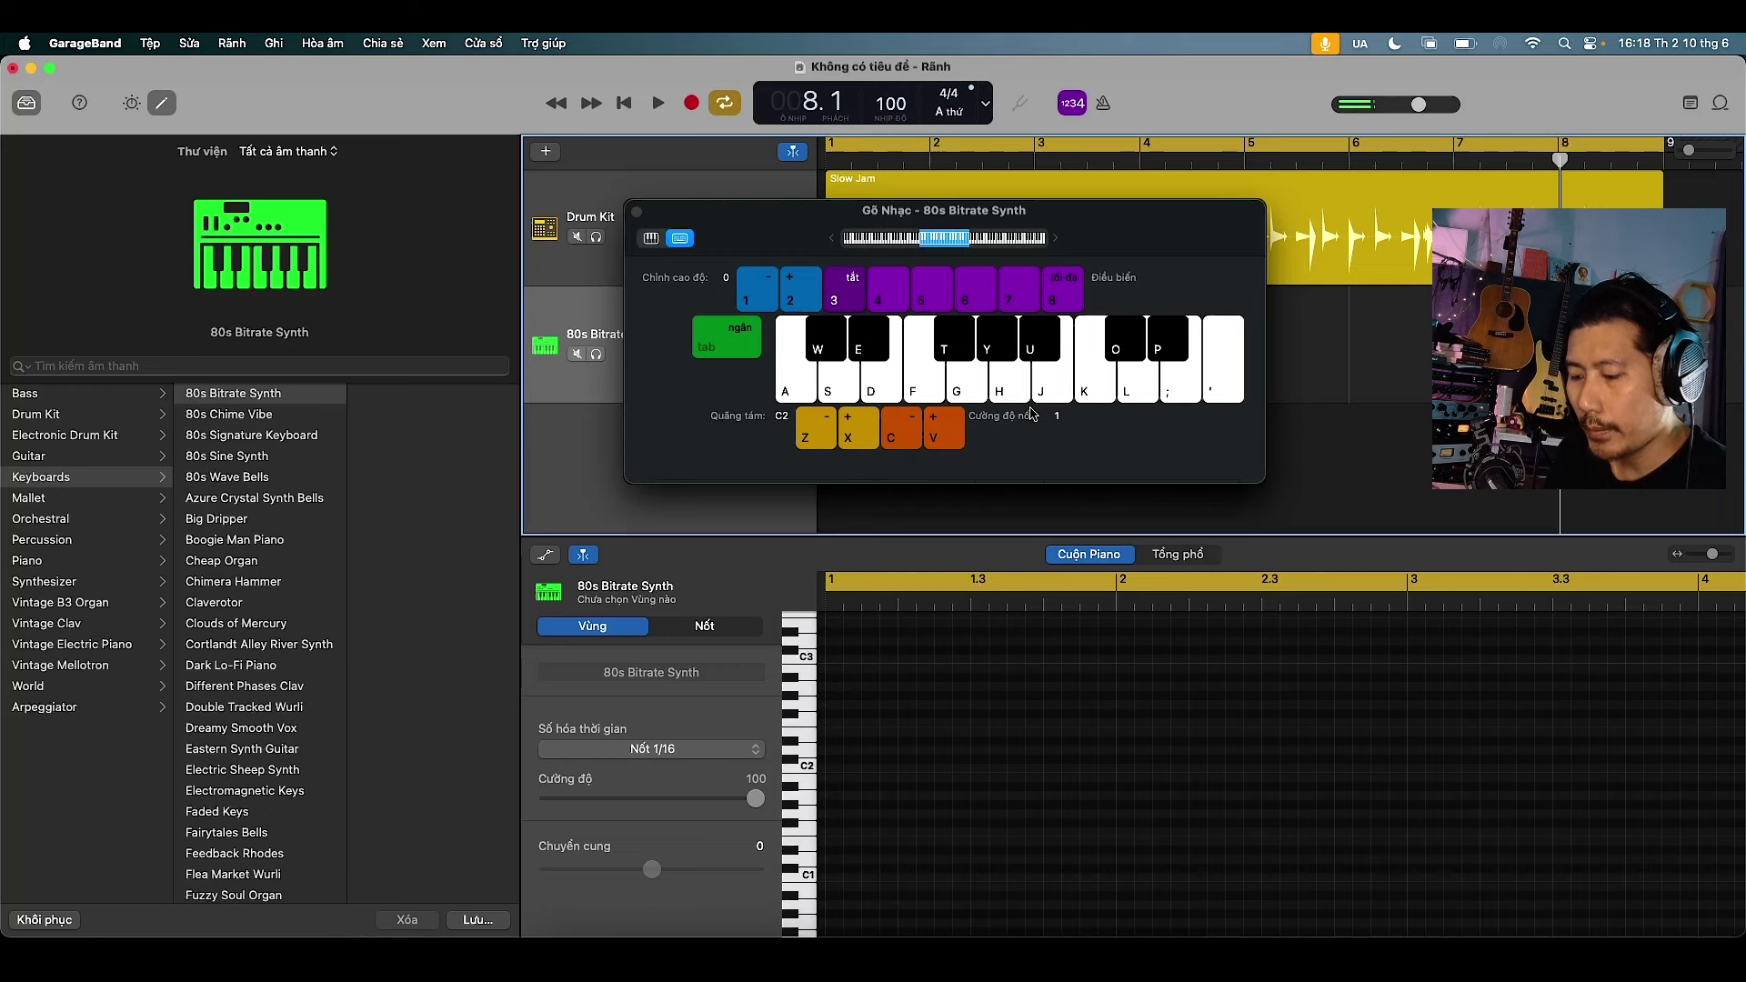
# Raise the Musical Typing velocity to 96, replaying the lowest C between increases
pyautogui.press('v')
pyautogui.press('v')
pyautogui.press('a')
pyautogui.press('a')
pyautogui.press('v')
pyautogui.press('a')
pyautogui.press('v')
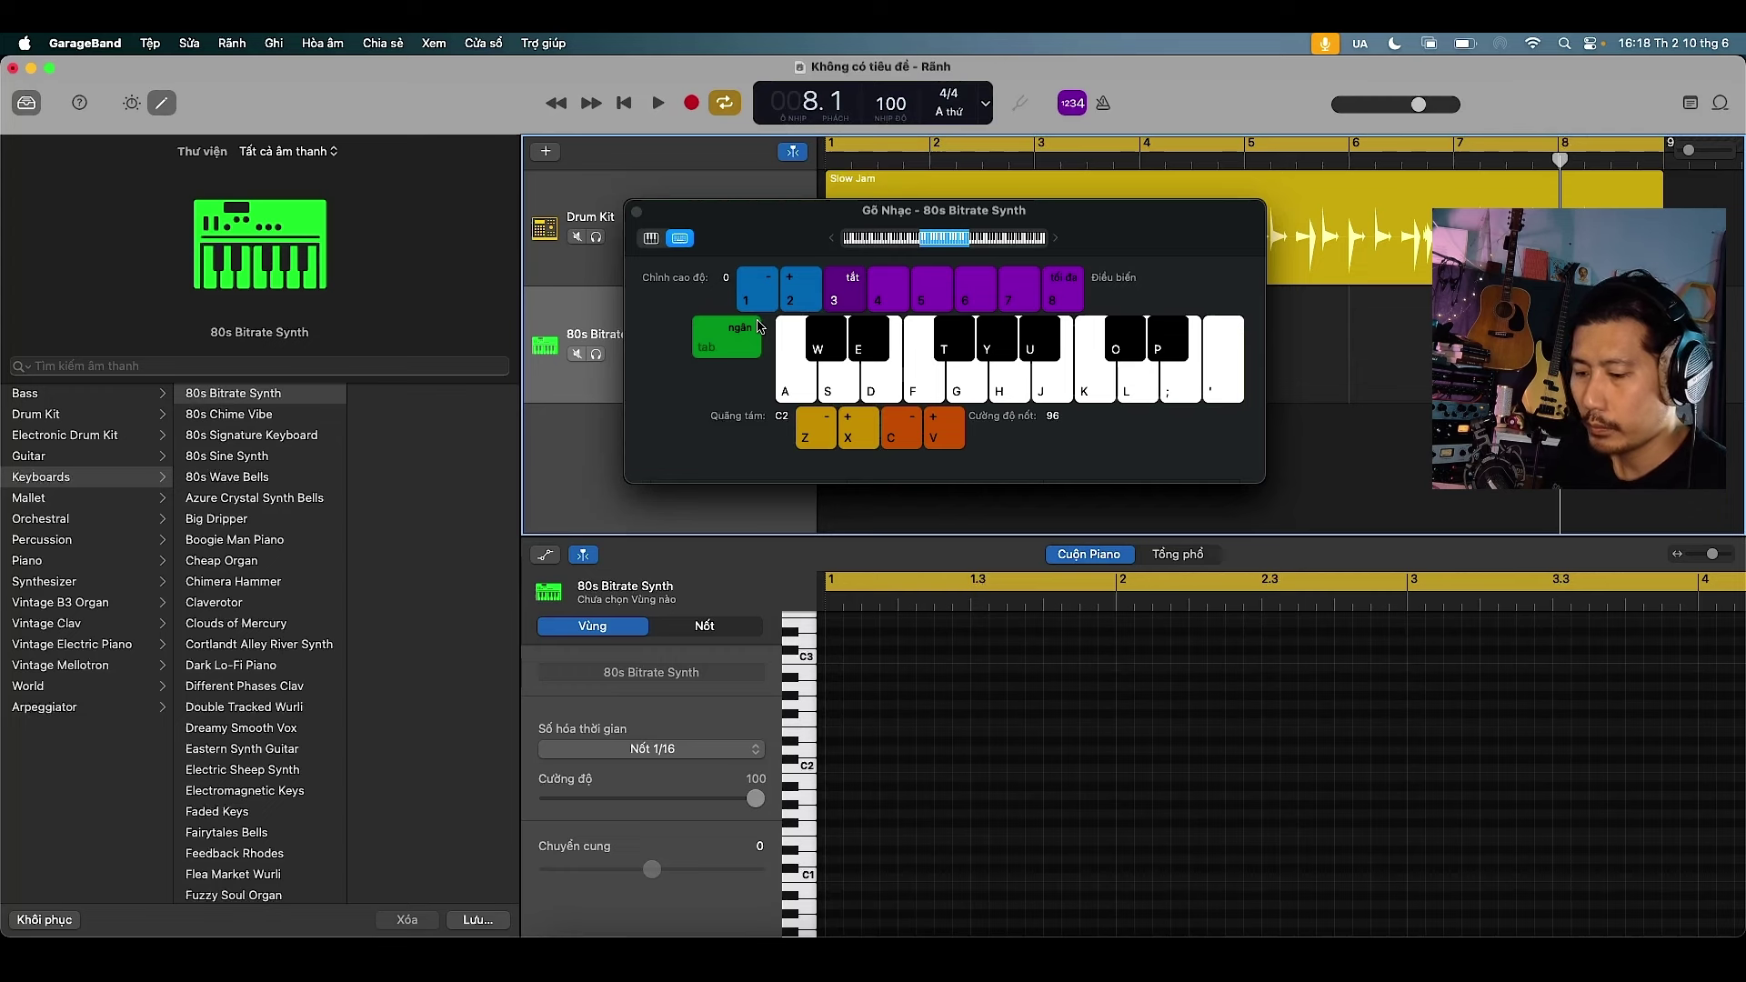
# Hold the lowest C in Musical Typing and bend its pitch down and up several times
pyautogui.press('a')
pyautogui.press('1')
pyautogui.press('2')
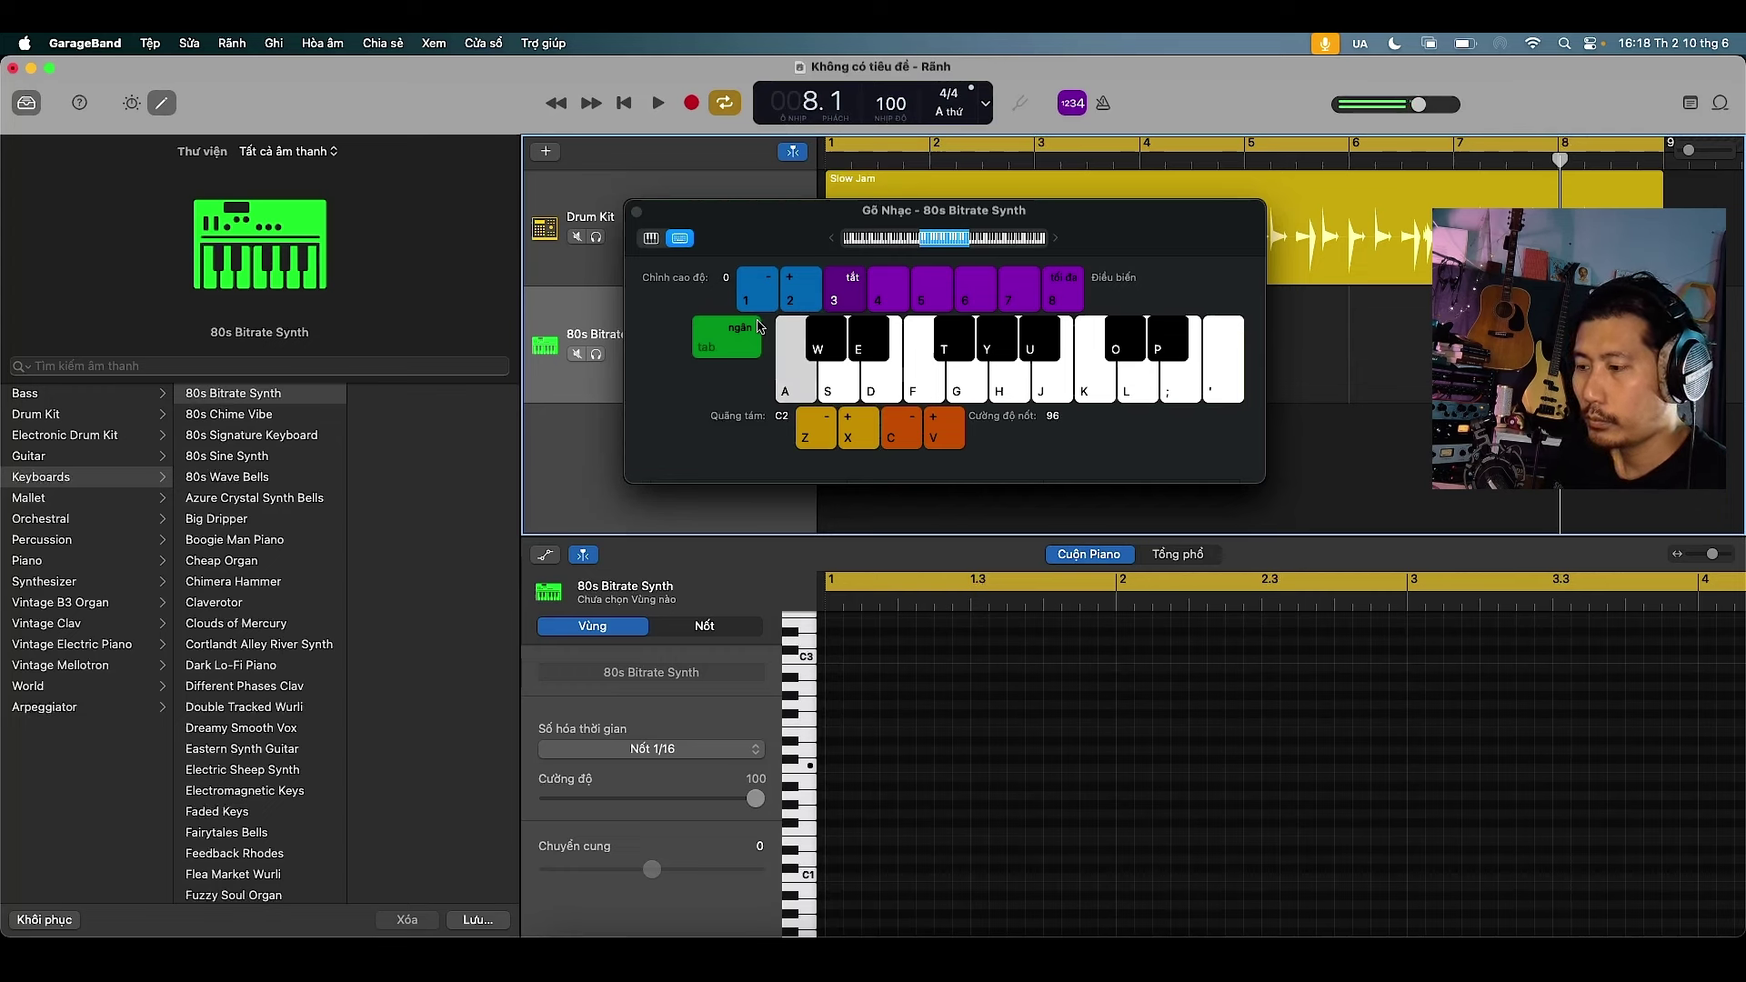
pyautogui.press('2')
pyautogui.press('1')
pyautogui.press('2')
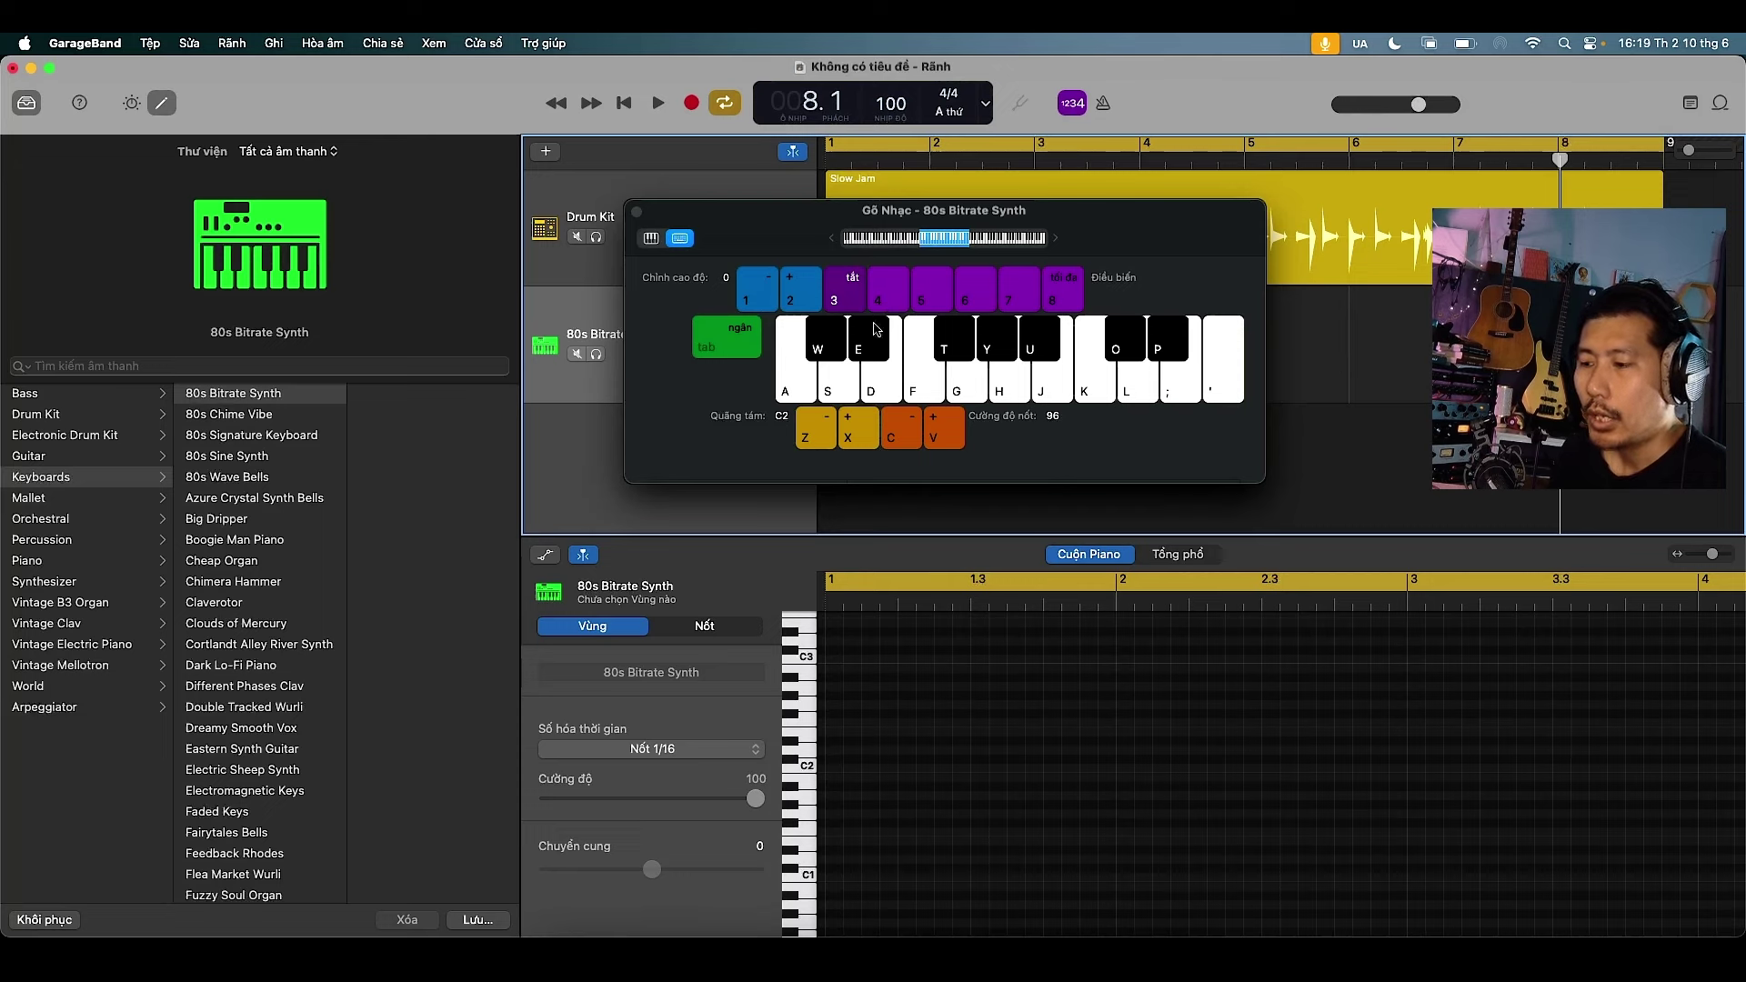
# Show the track's Smart Controls and try Musical Typing modulation levels from off to 7, finishing on level 6
pyautogui.click(1165, 570)
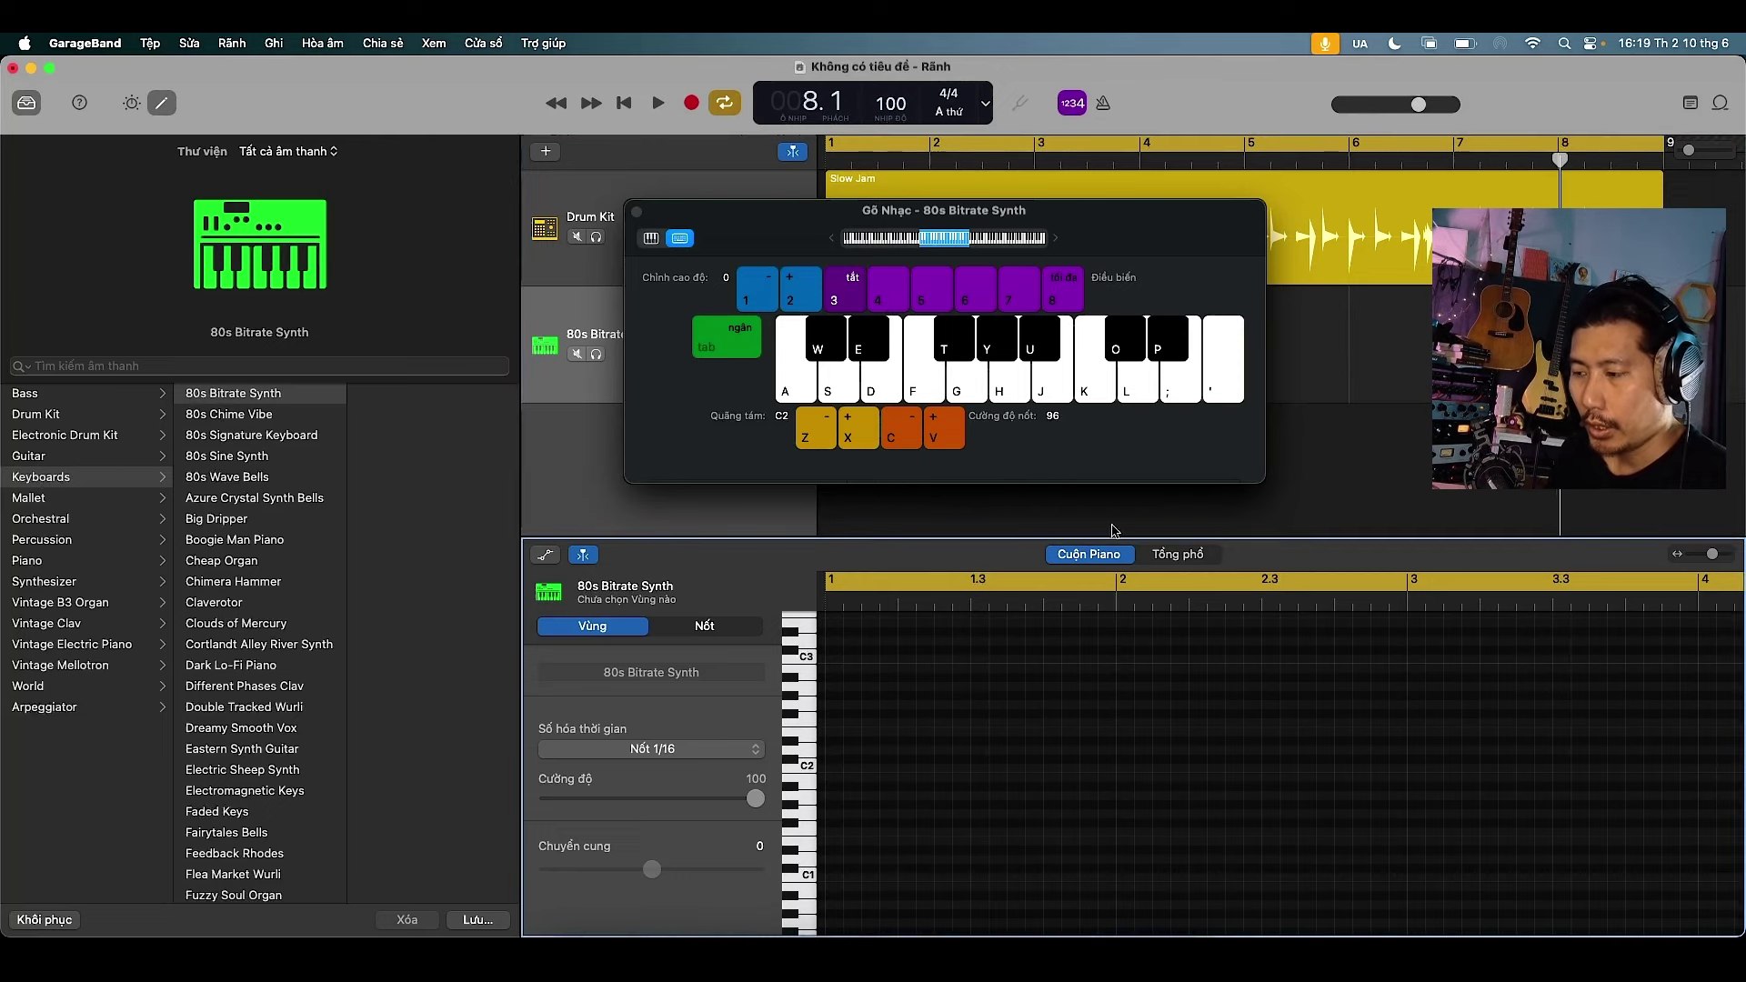
pyautogui.click(130, 103)
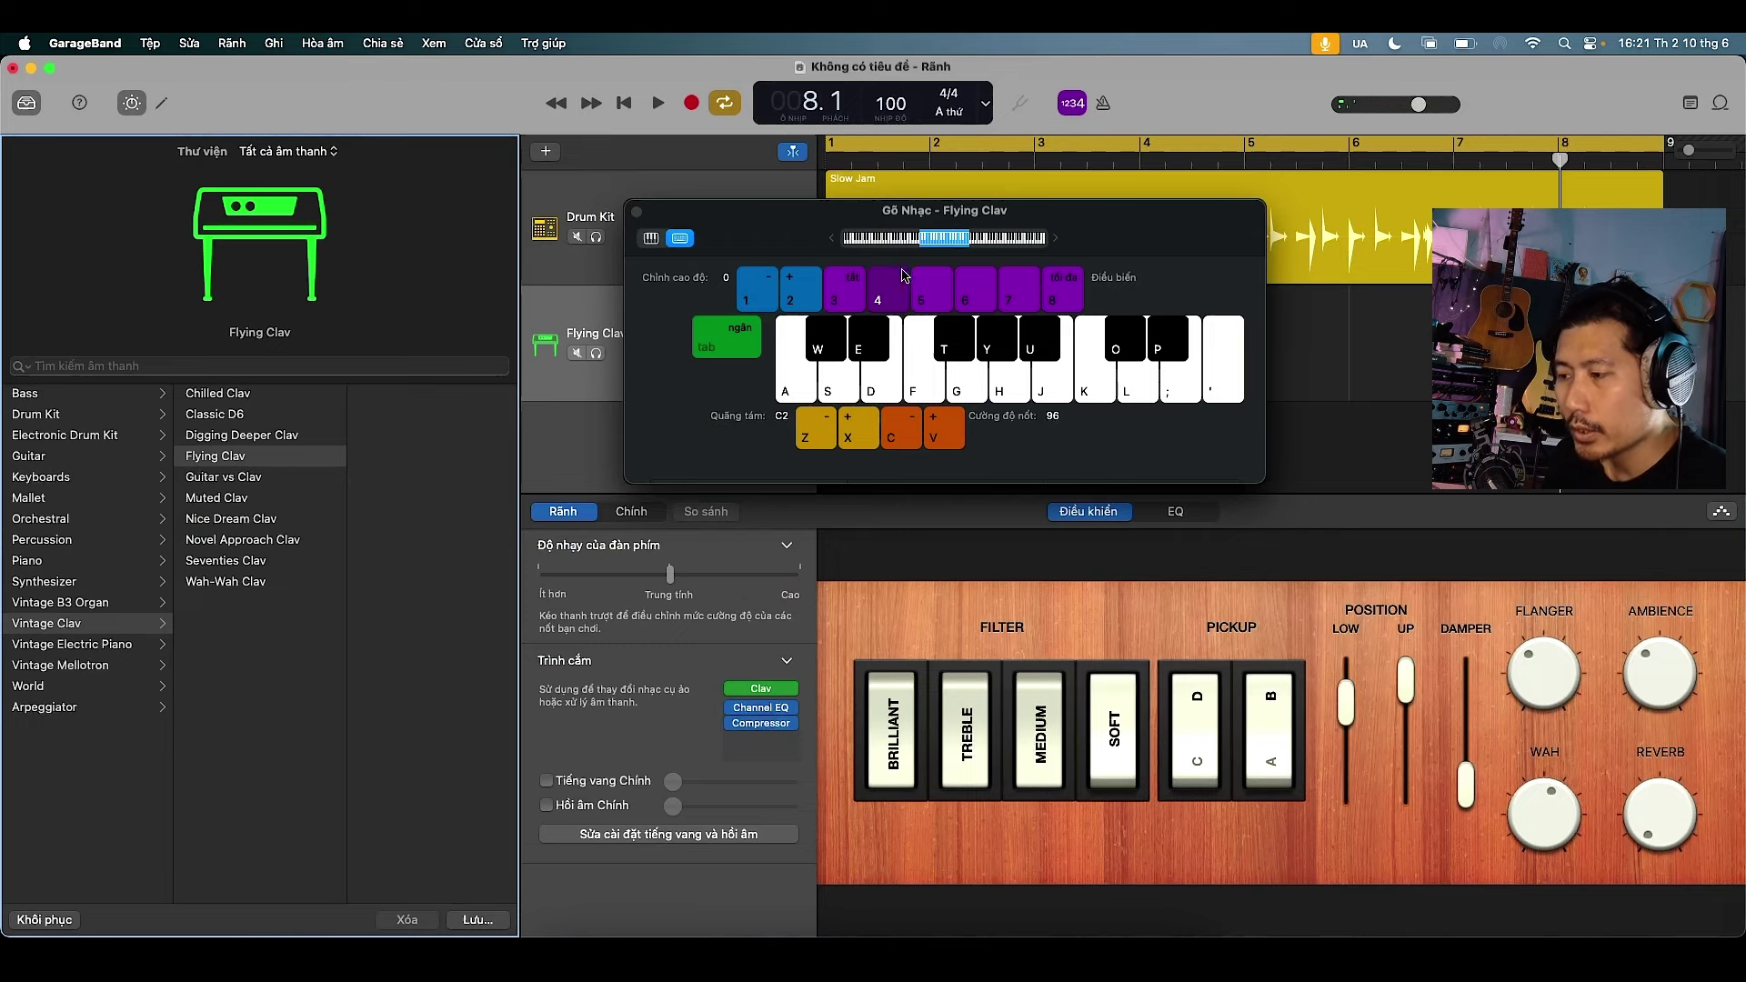
pyautogui.click(920, 286)
pyautogui.click(898, 289)
pyautogui.click(964, 297)
pyautogui.click(1035, 289)
pyautogui.click(951, 291)
pyautogui.click(896, 293)
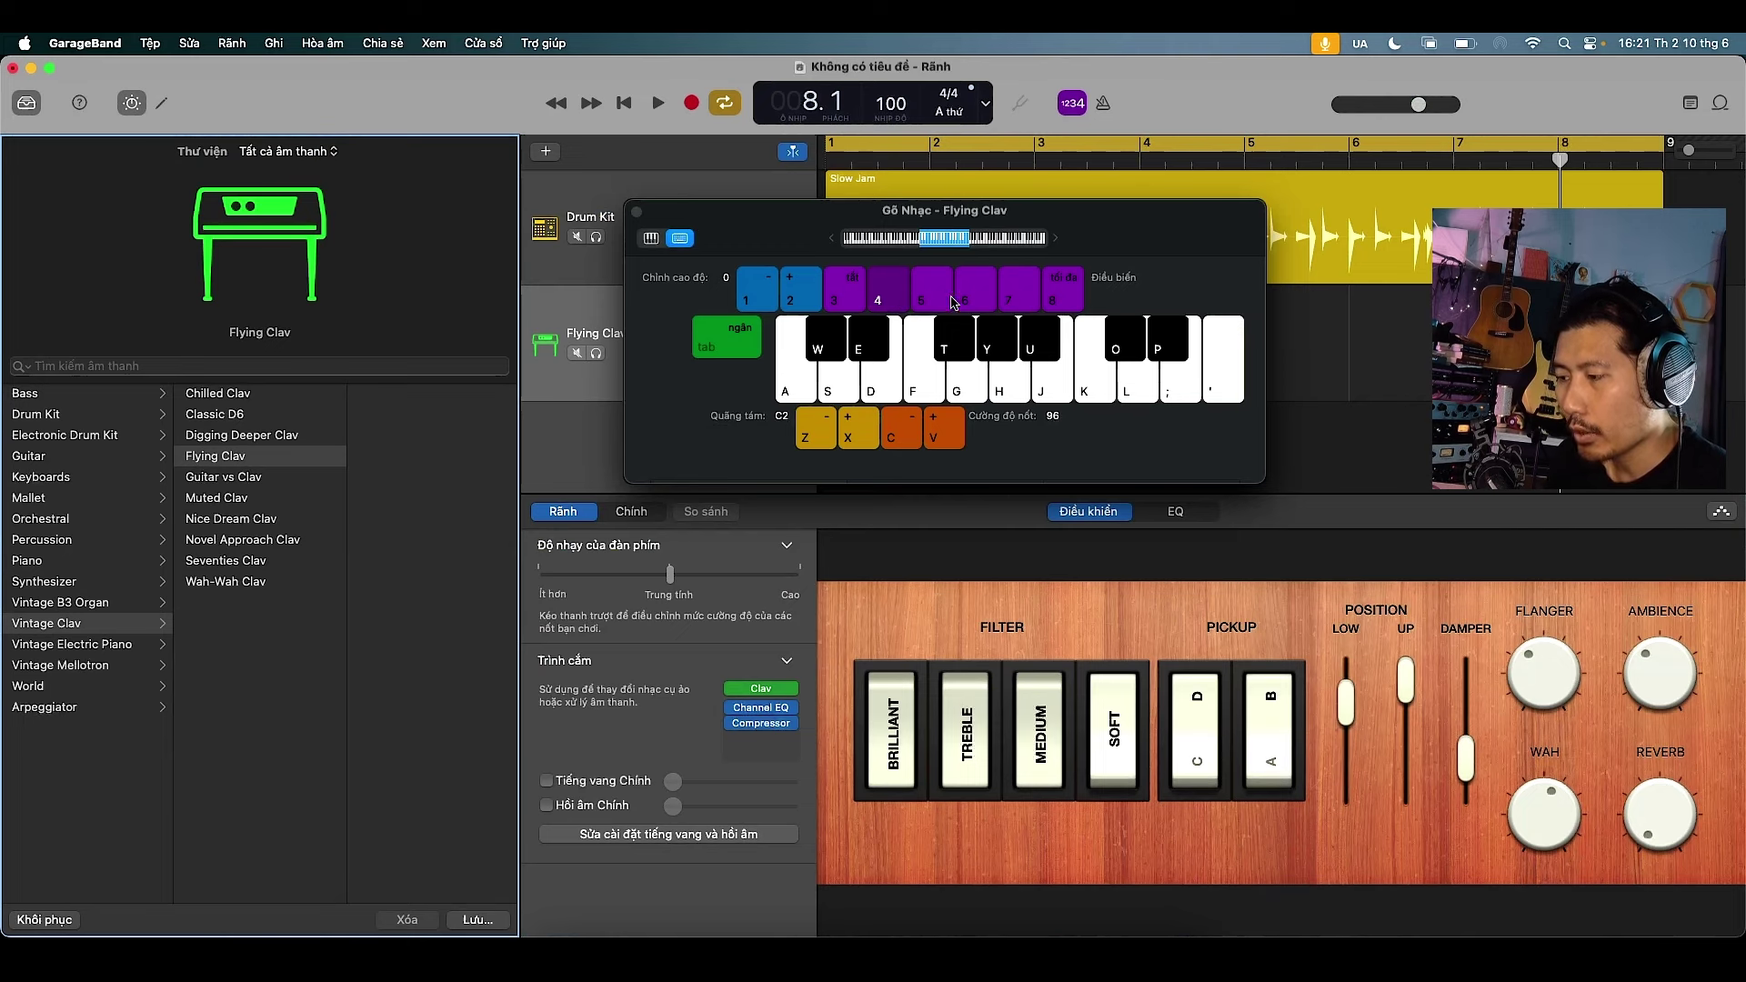
pyautogui.click(858, 291)
pyautogui.click(876, 293)
pyautogui.click(922, 298)
pyautogui.click(989, 302)
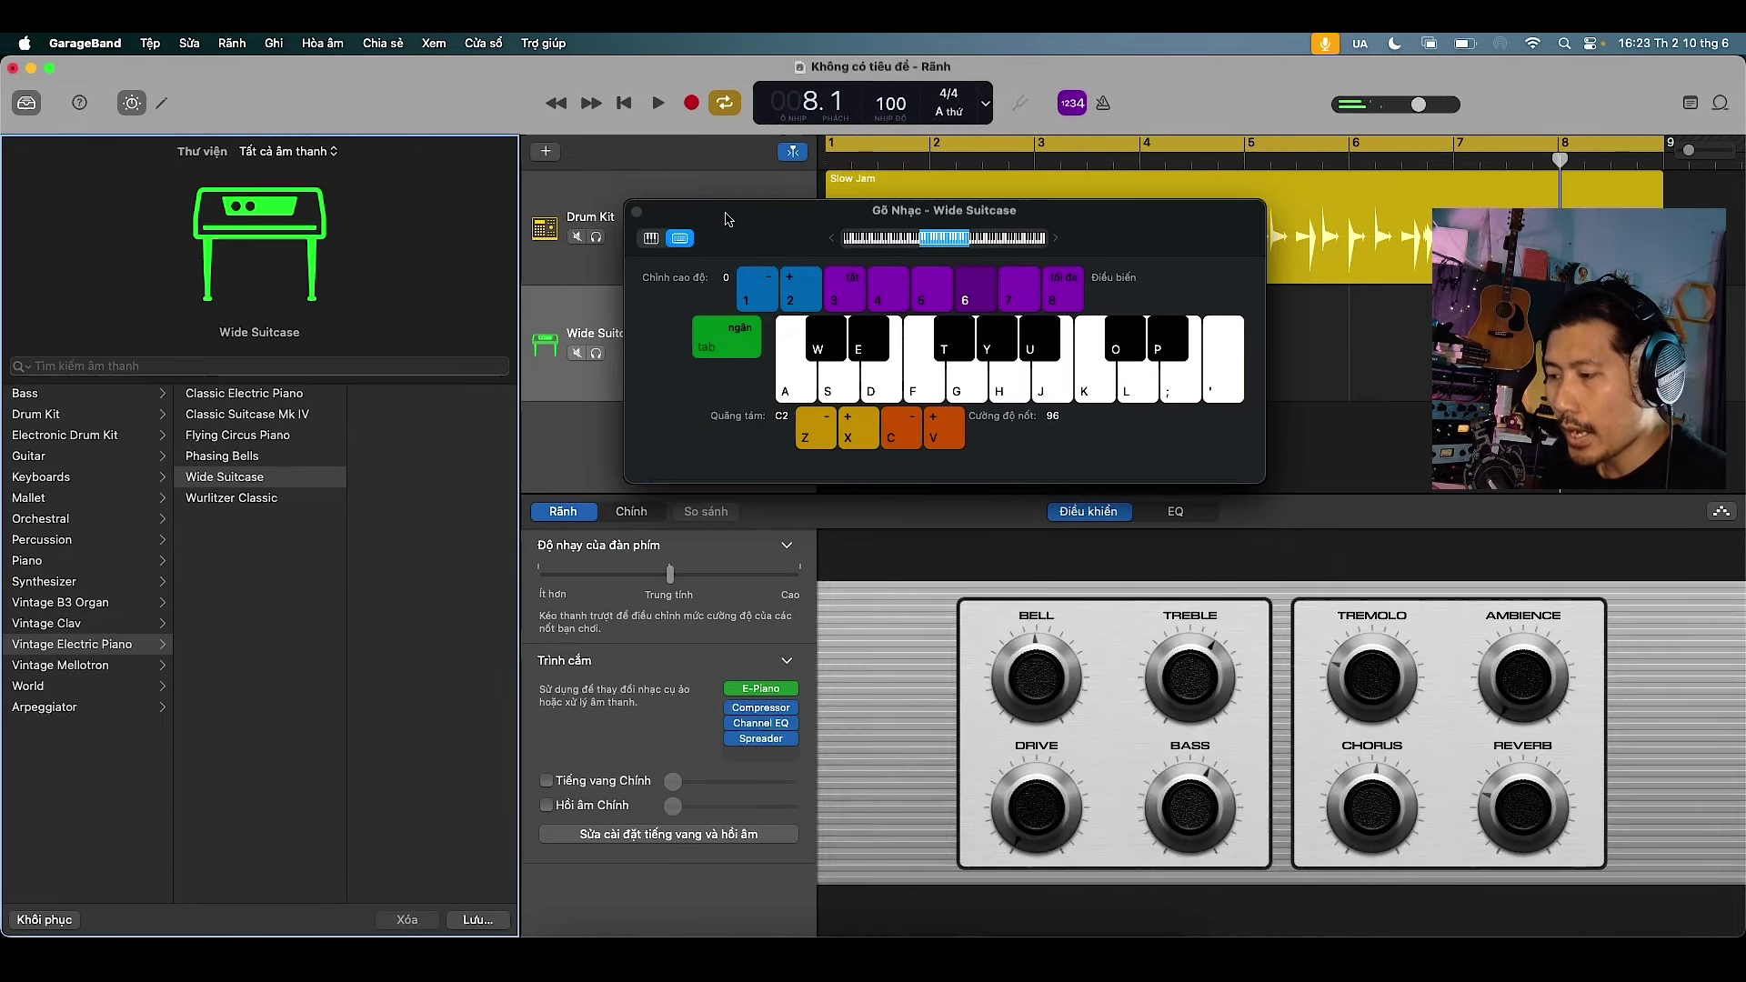
# Move the Musical Typing window below the tracks, and turn off the count-in with the Wide Suitcase track selected
pyautogui.moveTo(731, 218); pyautogui.dragTo(676, 473)
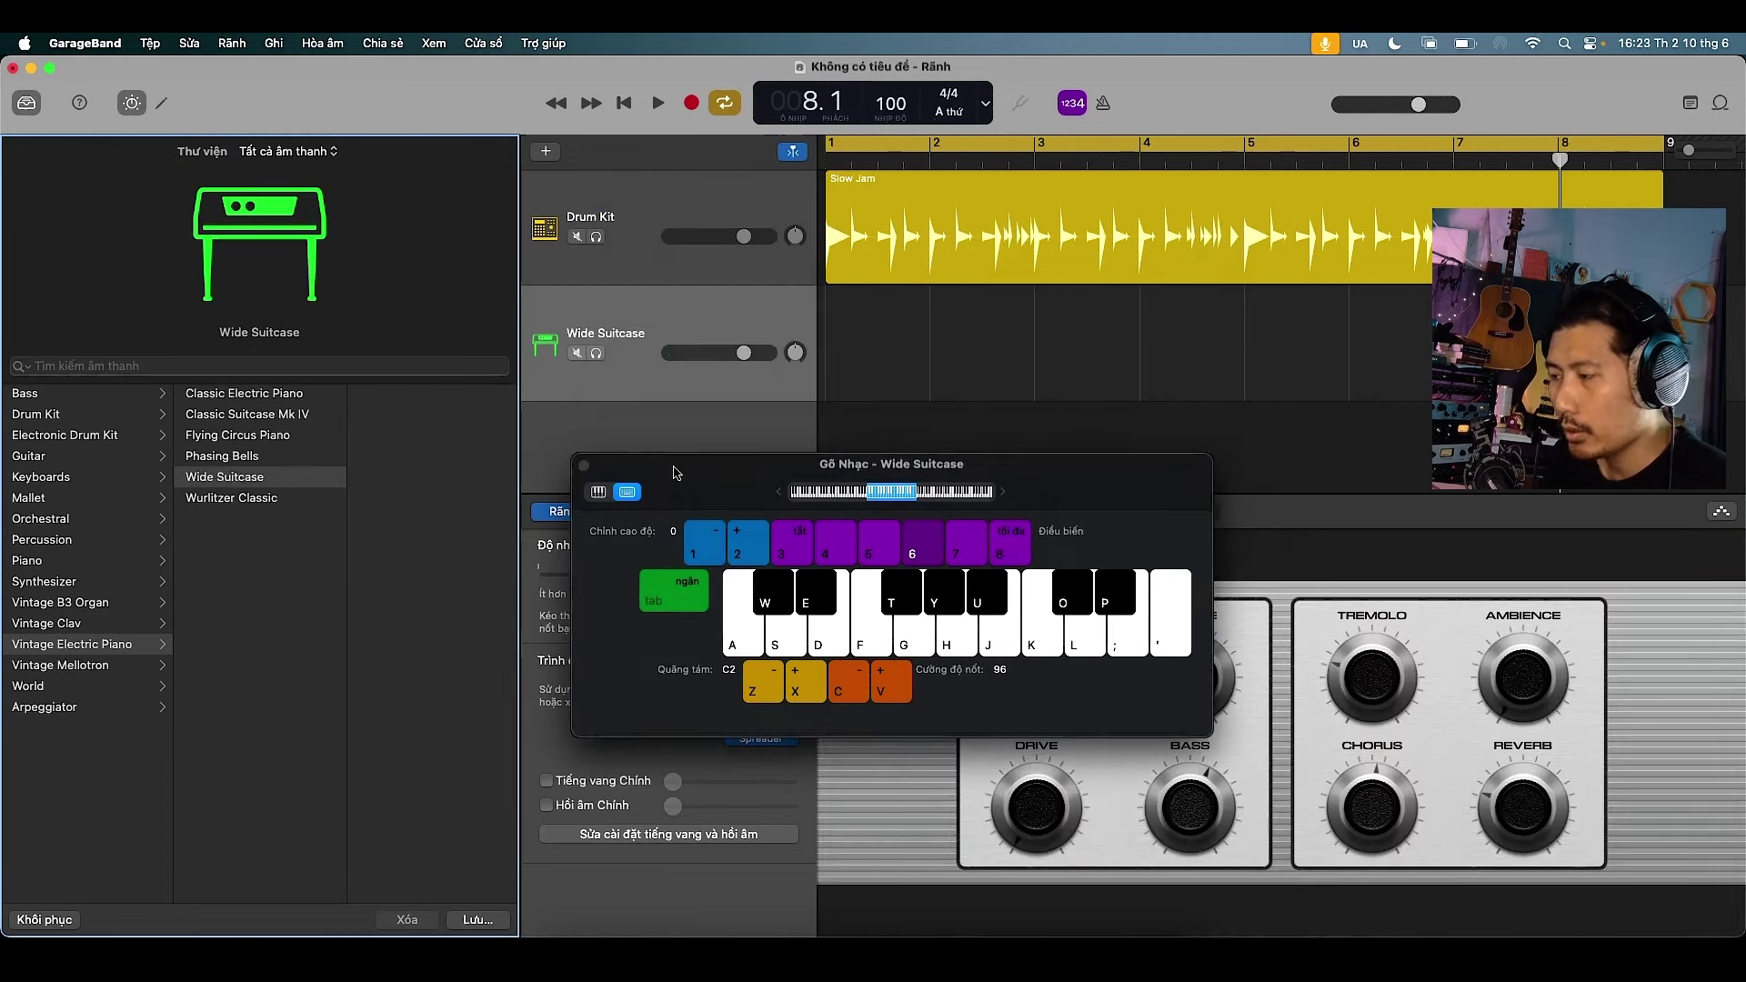
pyautogui.click(632, 293)
pyautogui.click(655, 272)
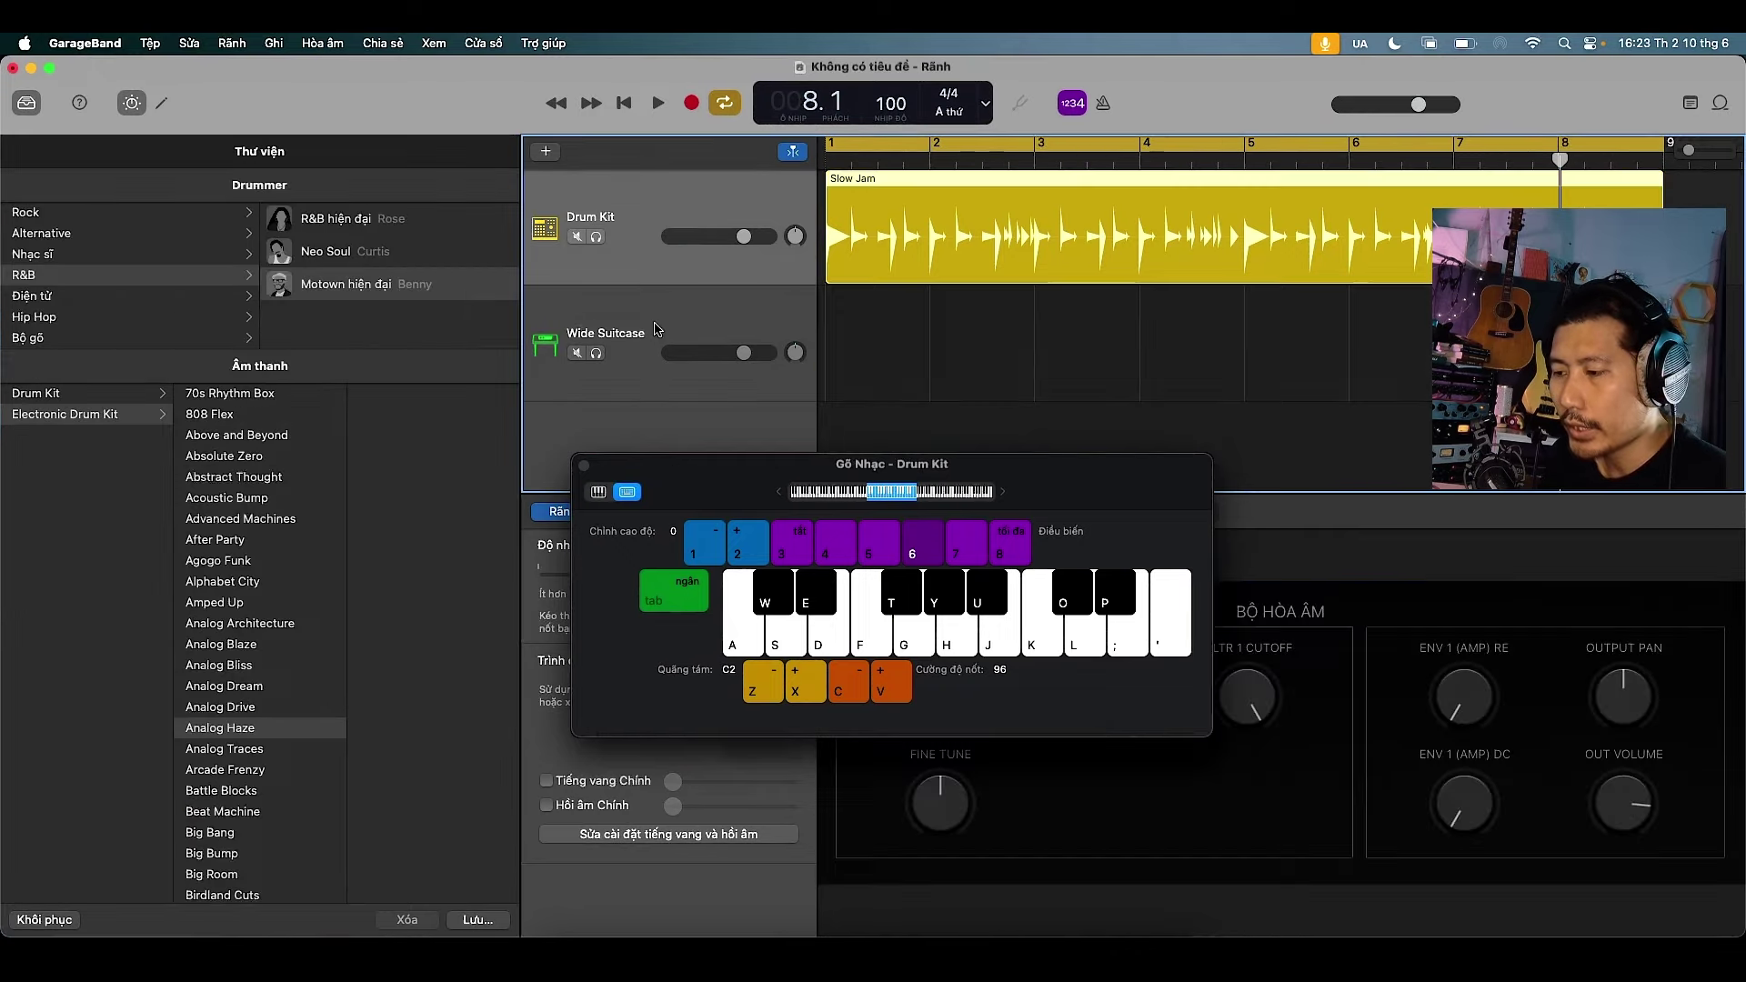
pyautogui.click(655, 325)
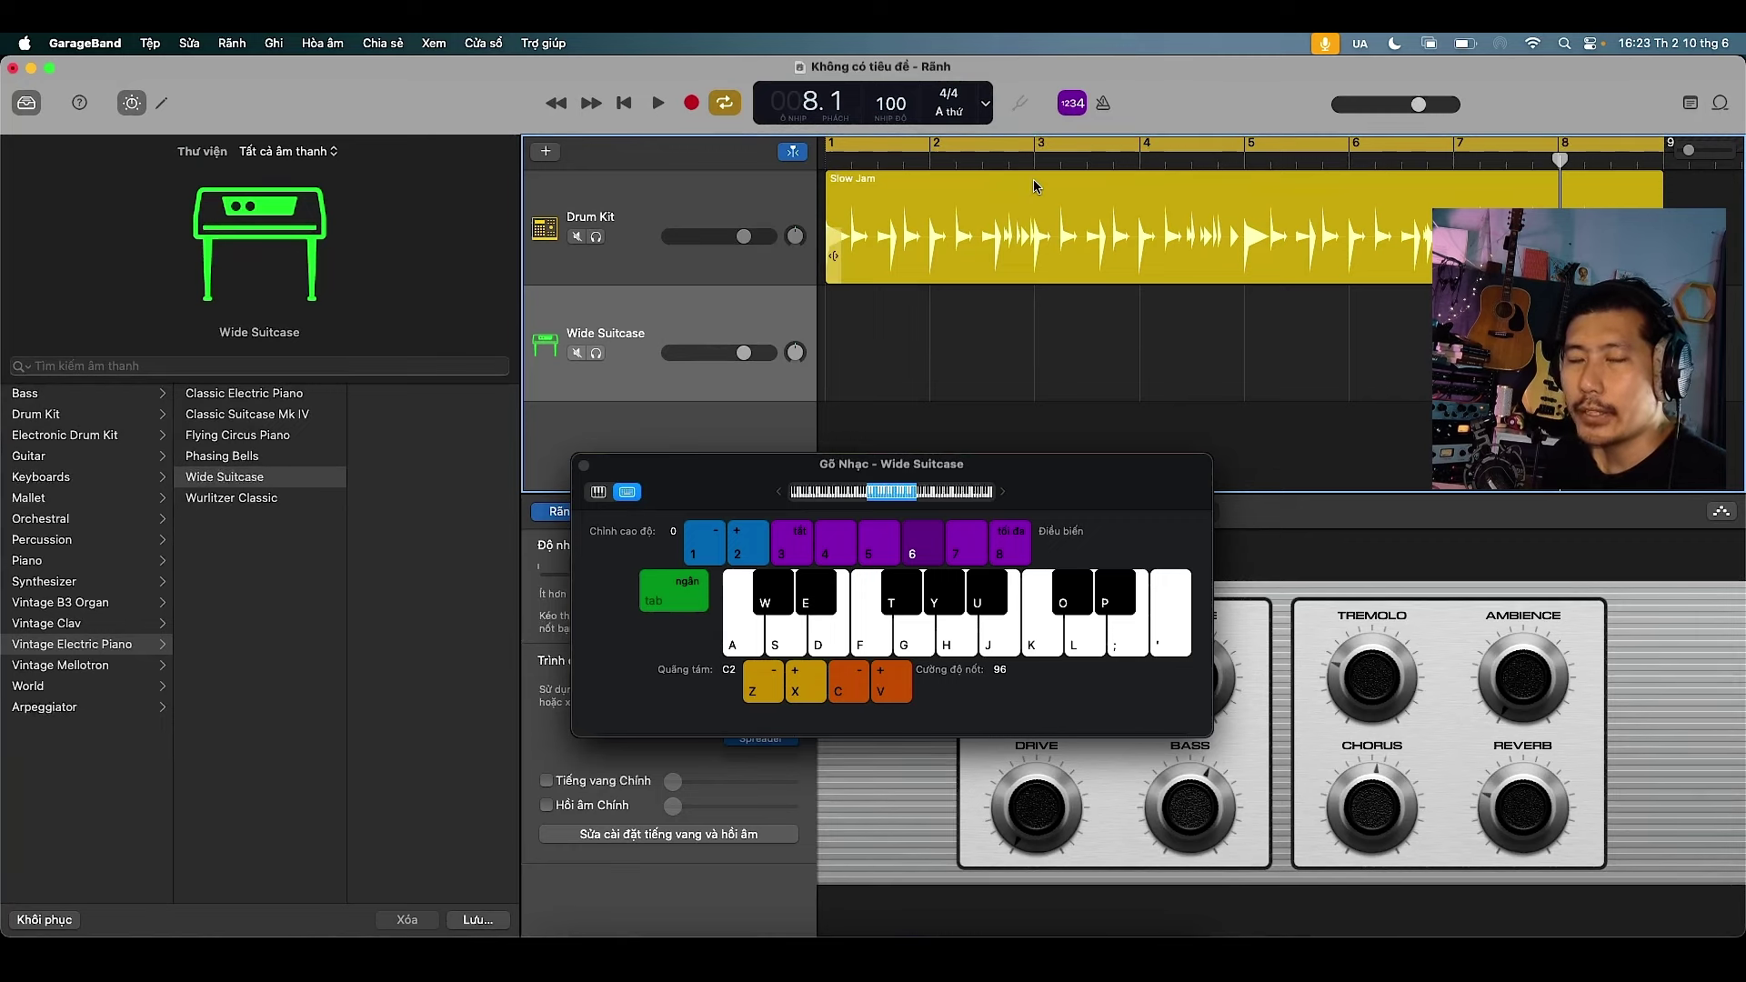
pyautogui.click(1071, 105)
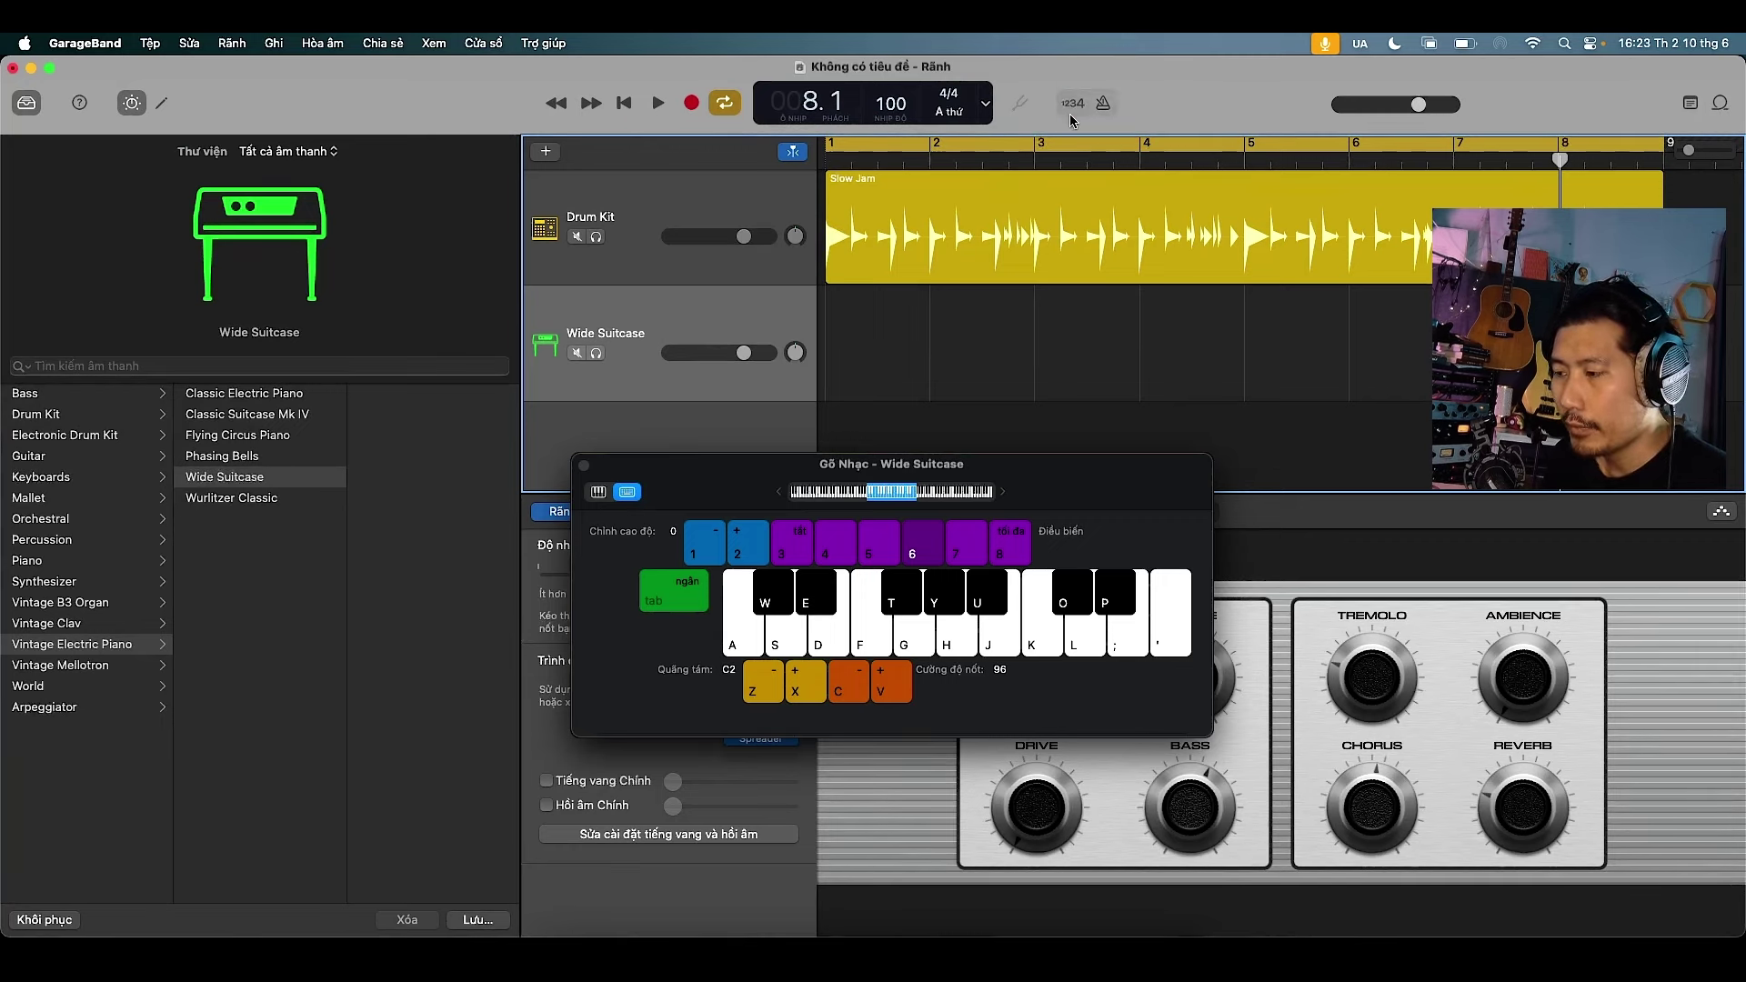
# Turn on the count-in and set its length to 2 bars
pyautogui.click(1068, 105)
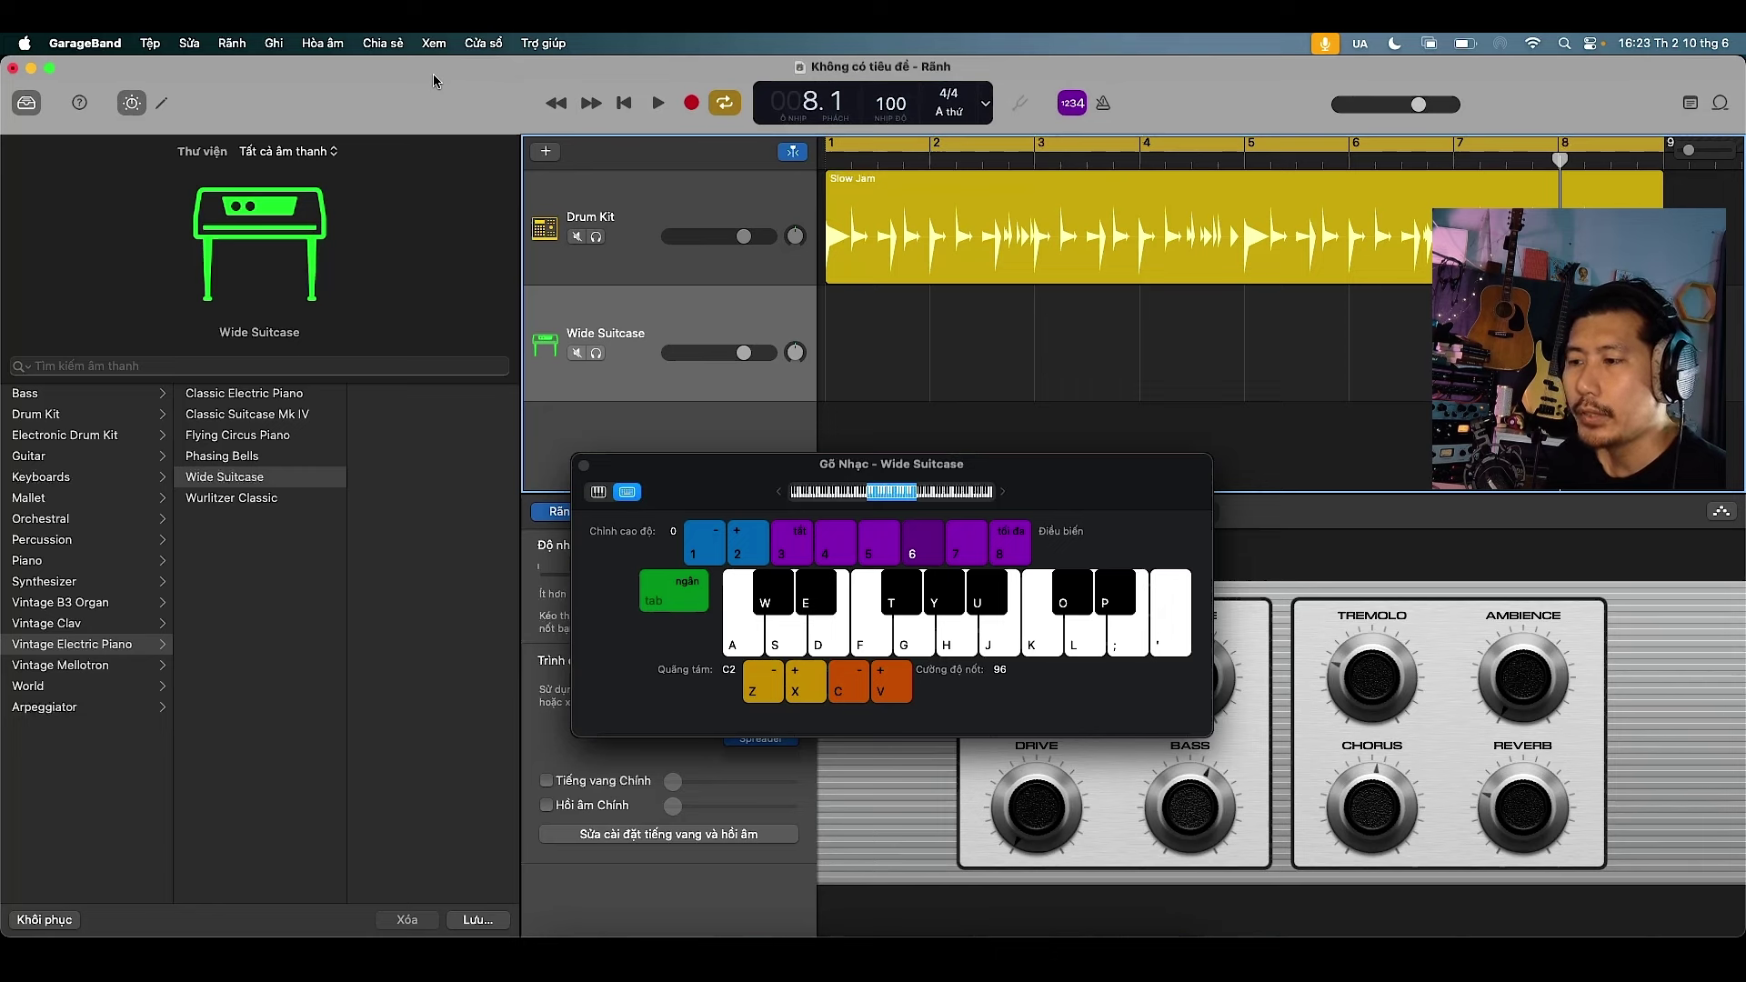
pyautogui.click(275, 46)
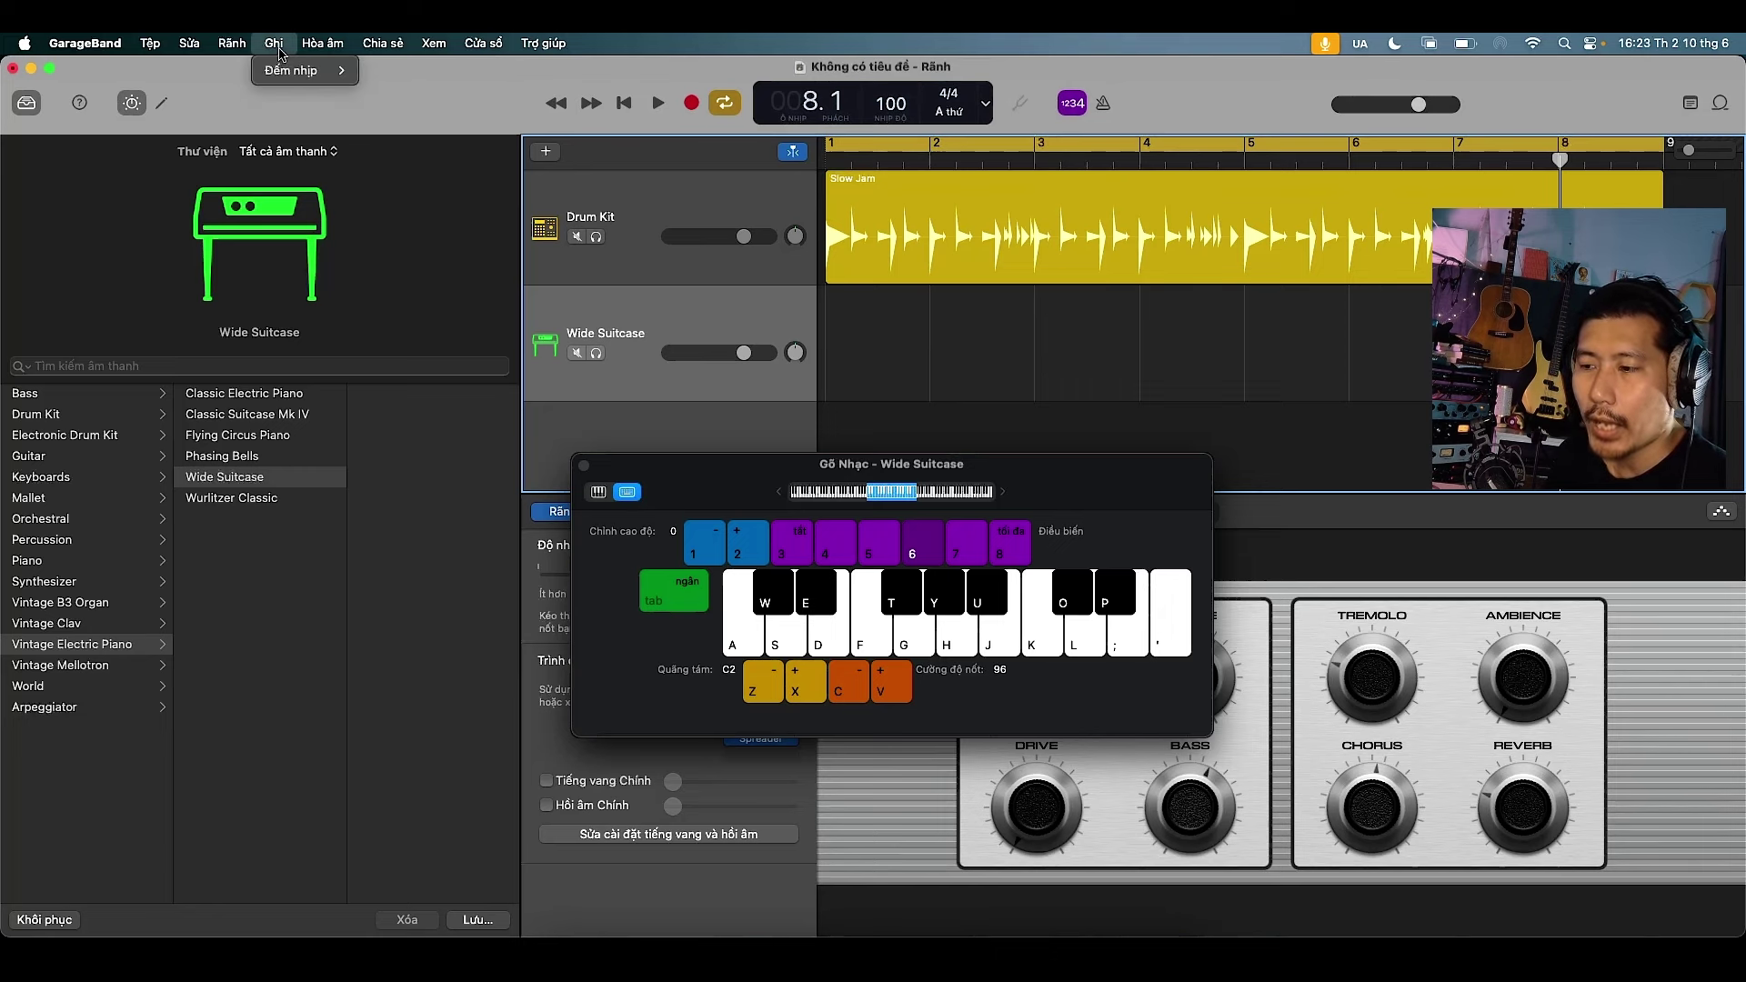
pyautogui.moveTo(300, 70)
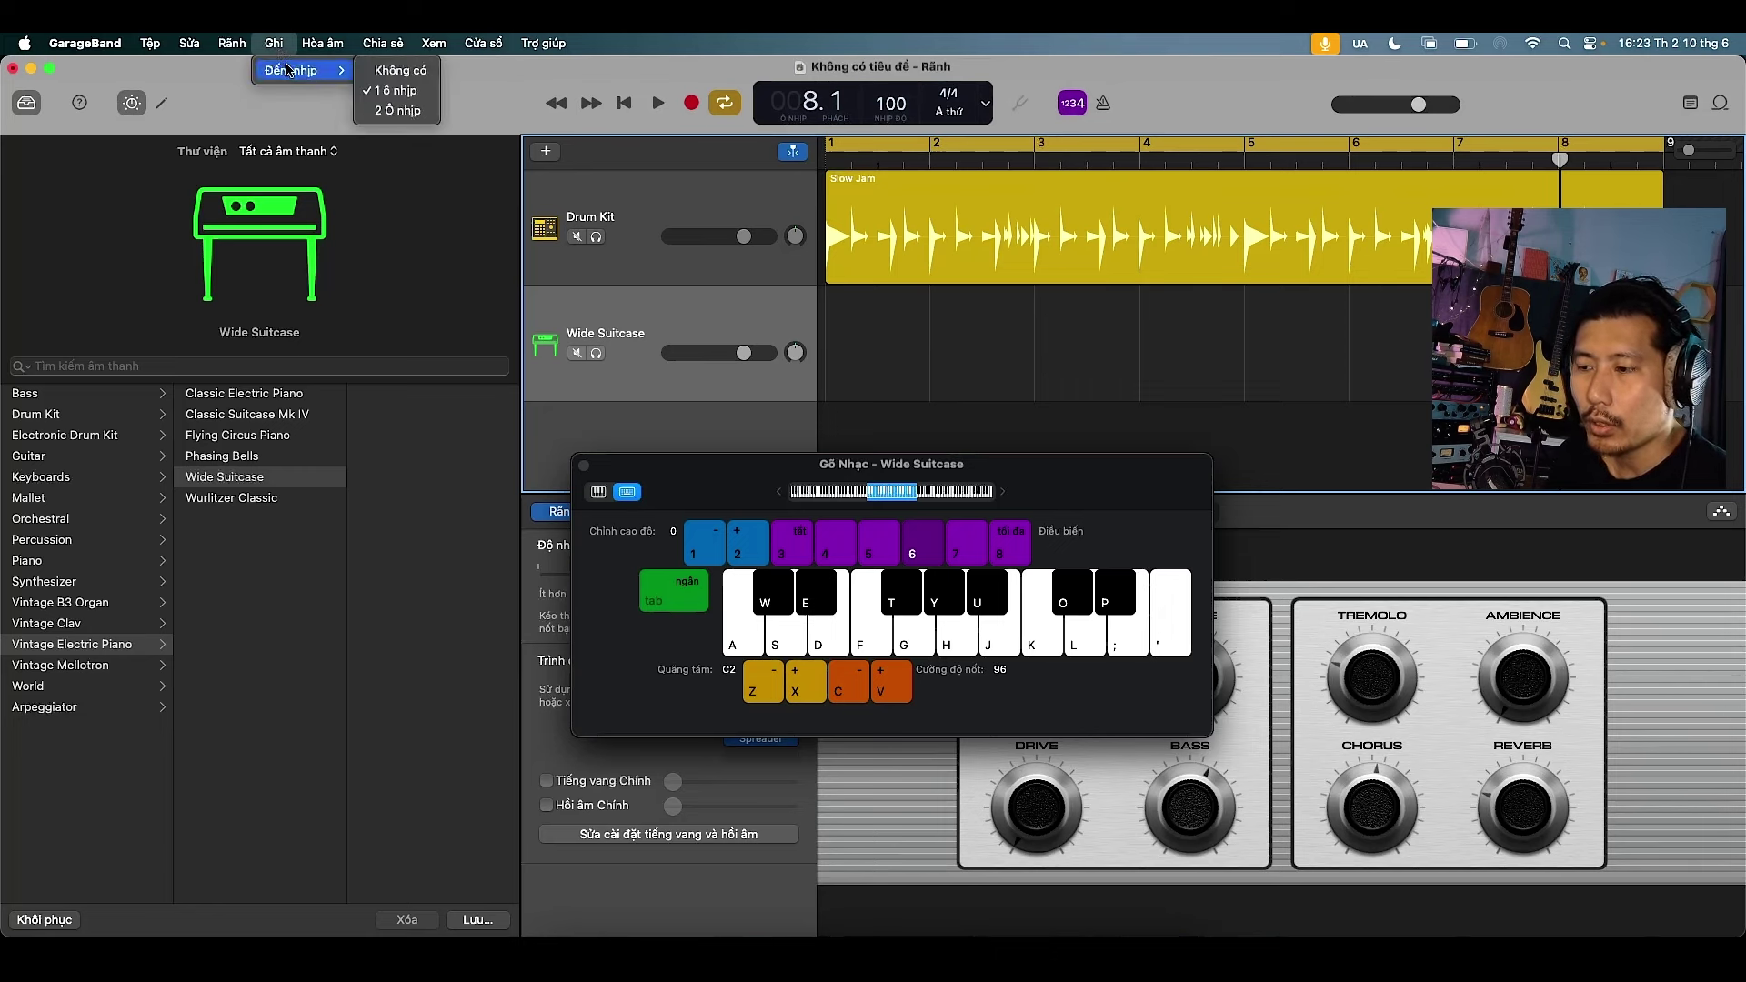
pyautogui.click(380, 111)
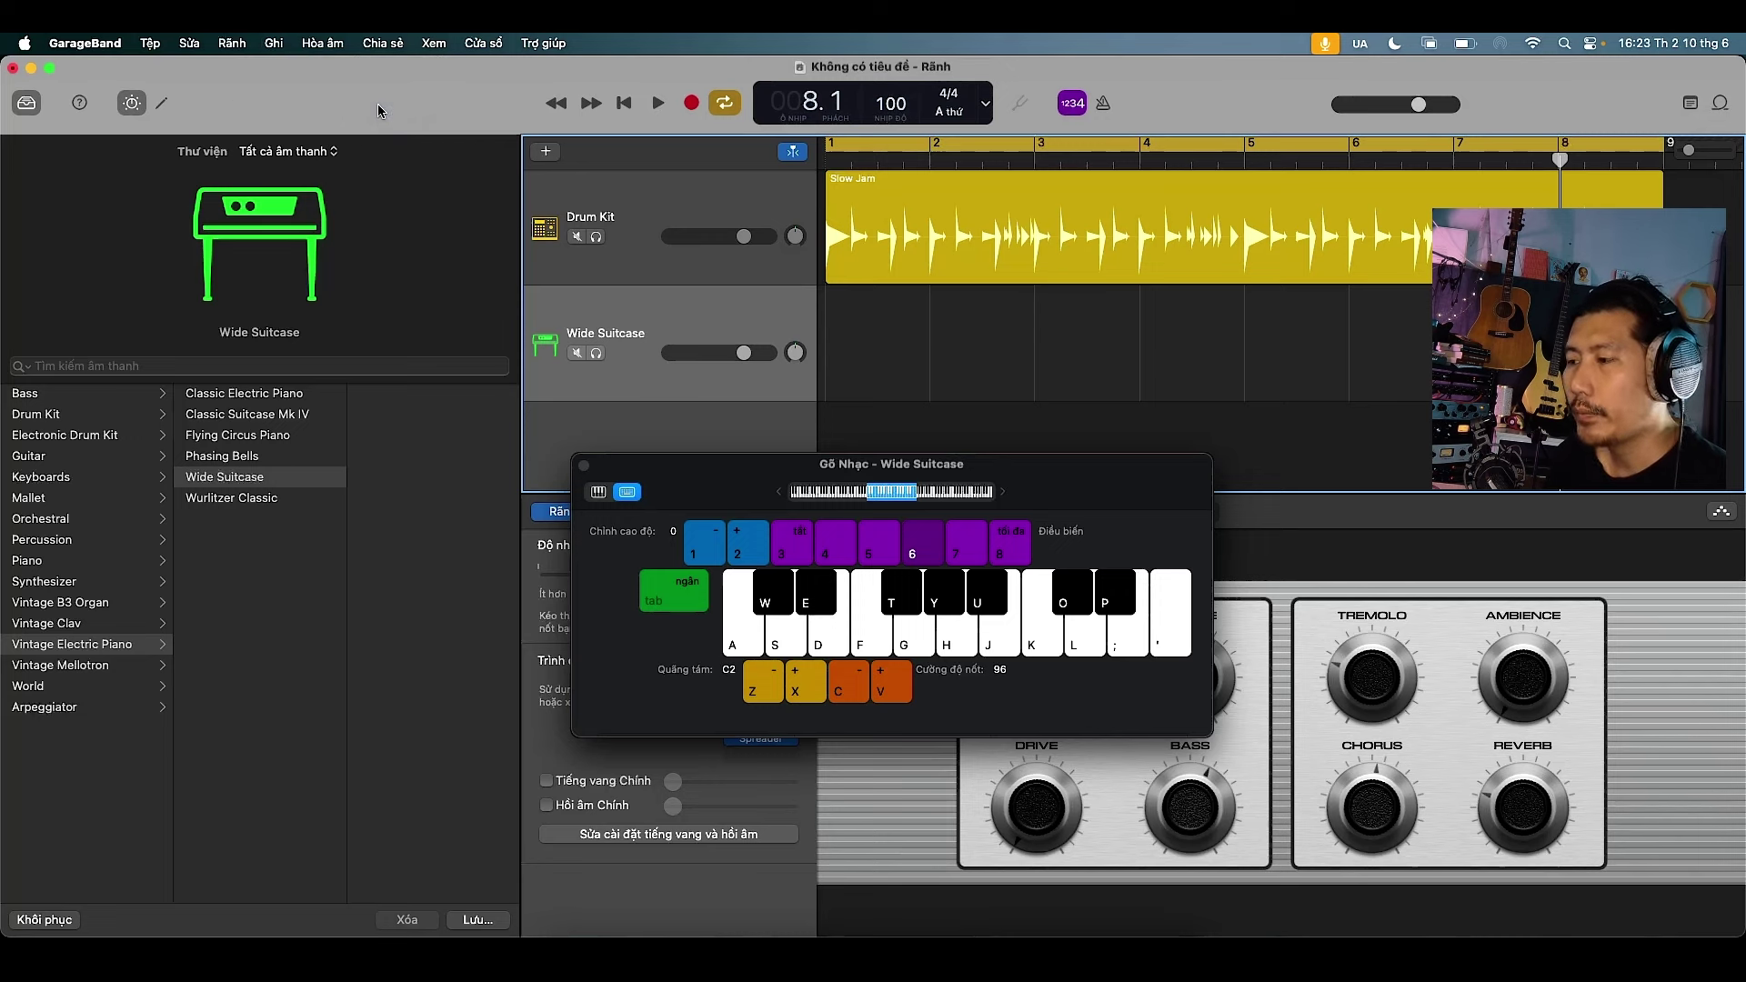
pyautogui.click(273, 42)
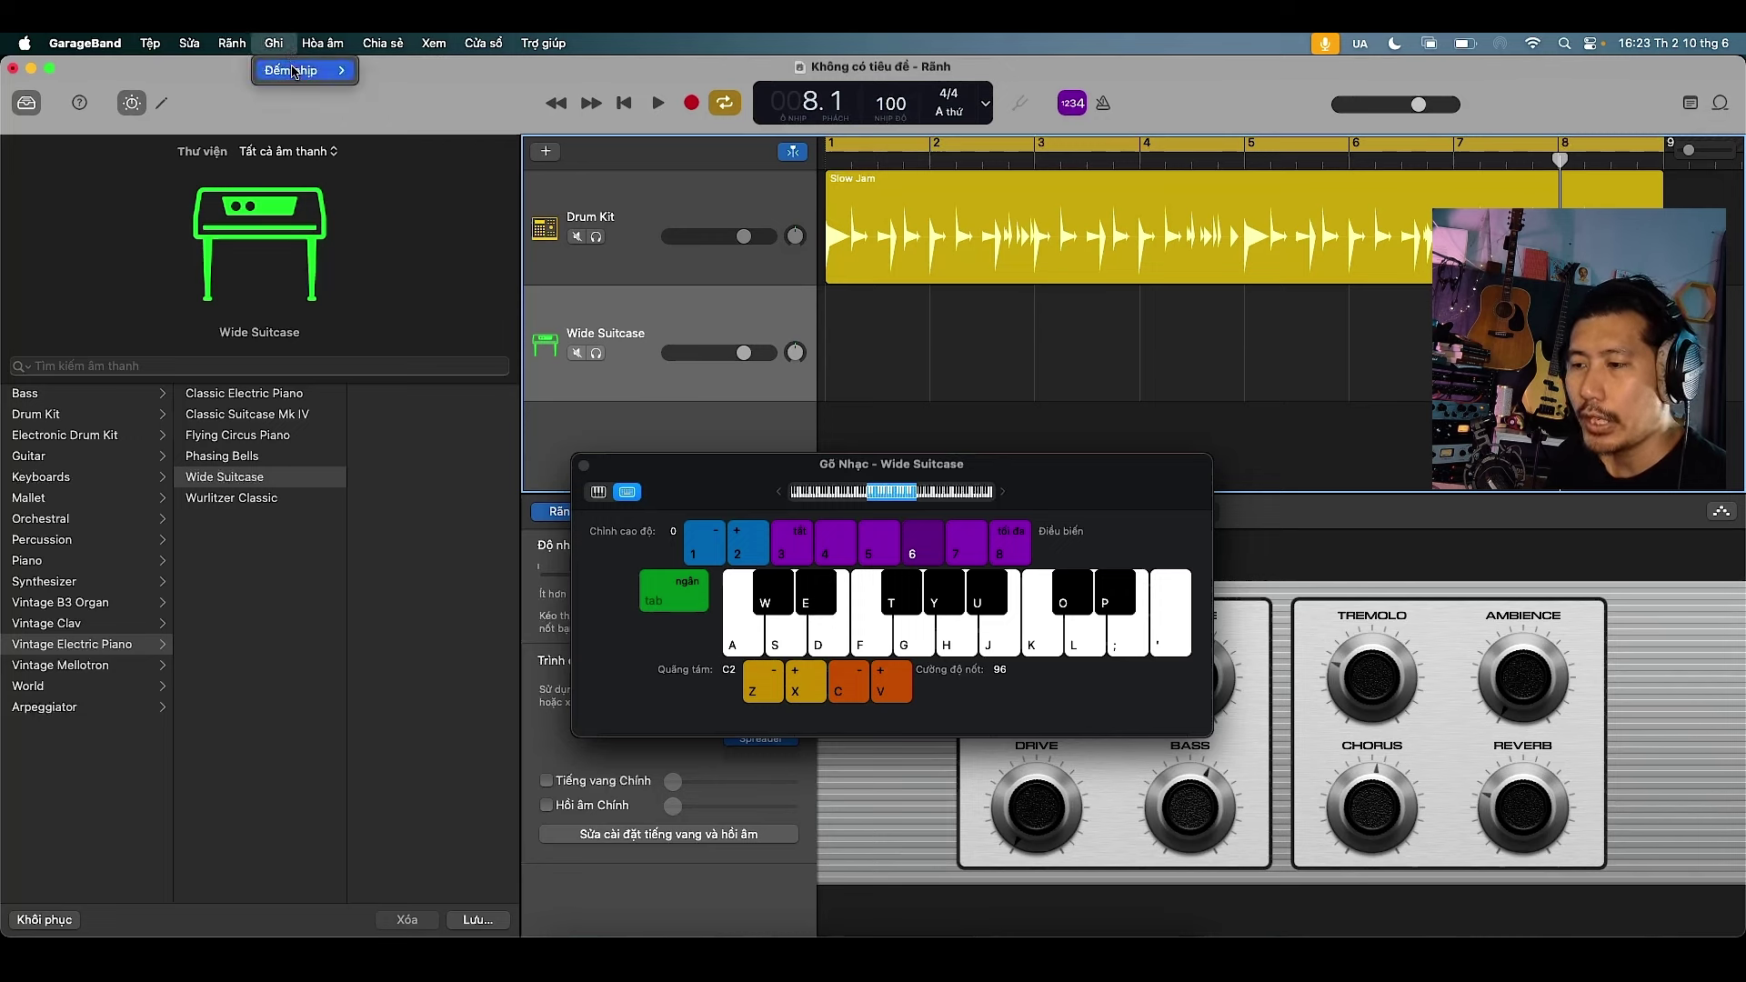
pyautogui.moveTo(296, 71)
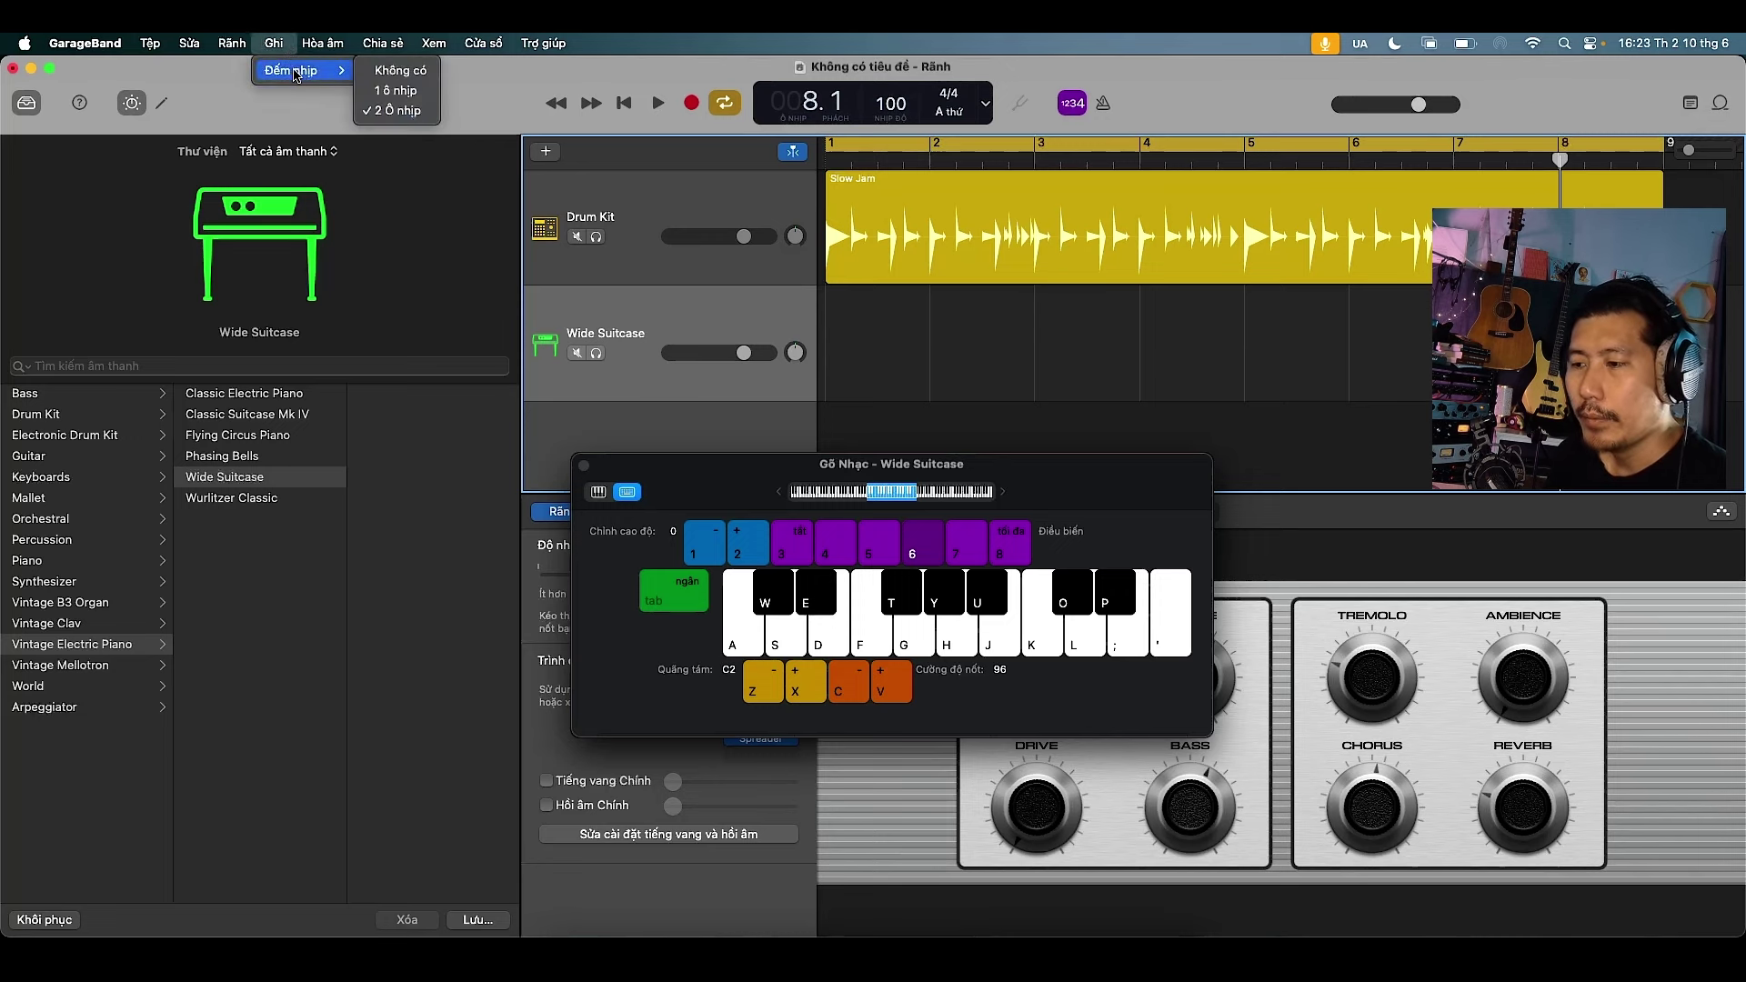
pyautogui.click(619, 301)
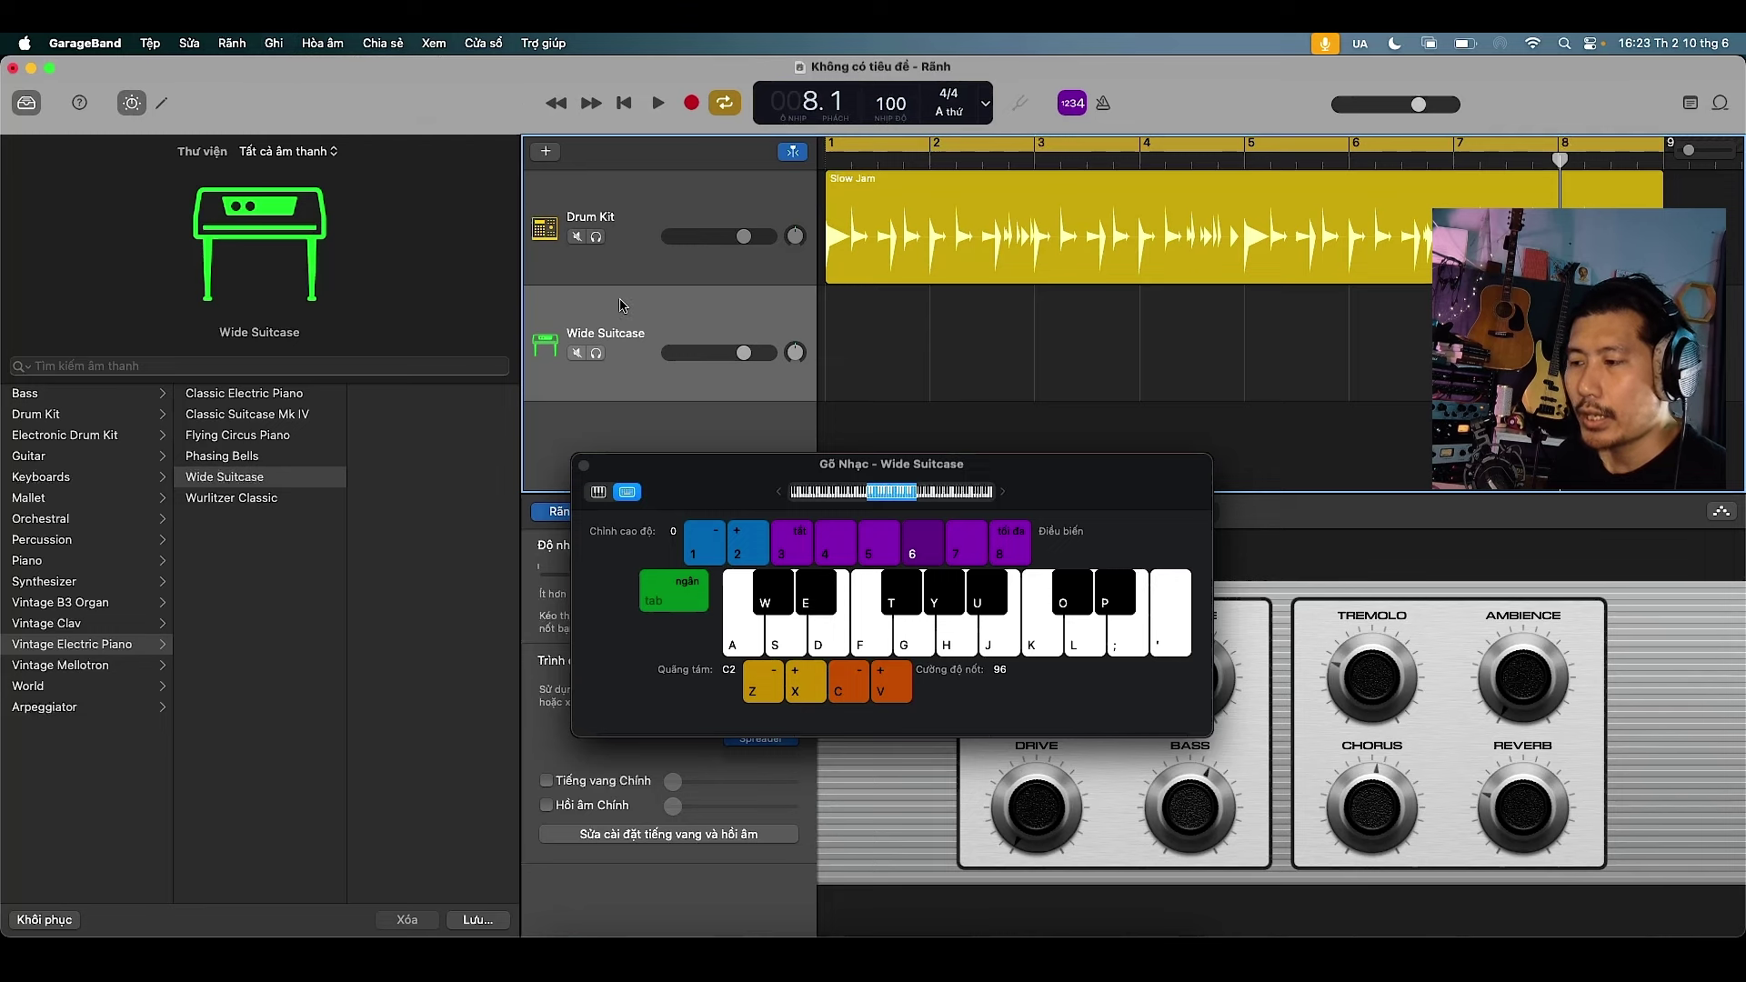
# Record a short Wide Suitcase take with C major chords followed by A minor chords, stopping in bar 3
pyautogui.click(685, 105)
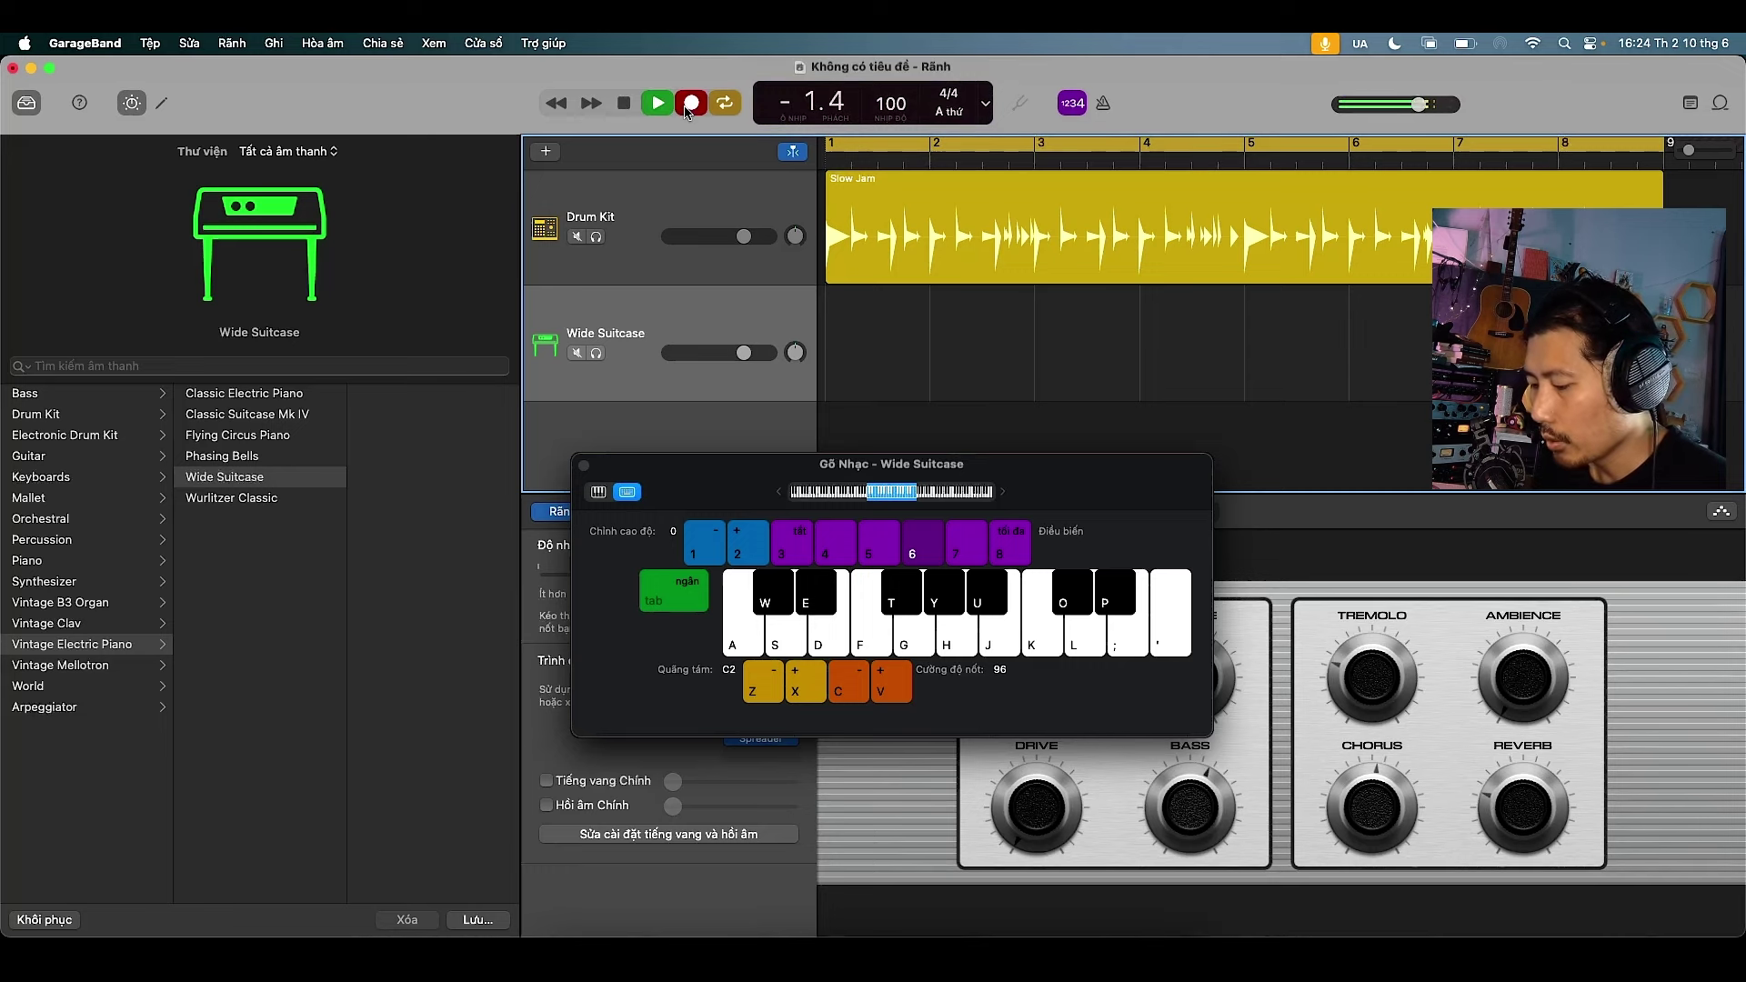
pyautogui.press('a')
pyautogui.press('d')
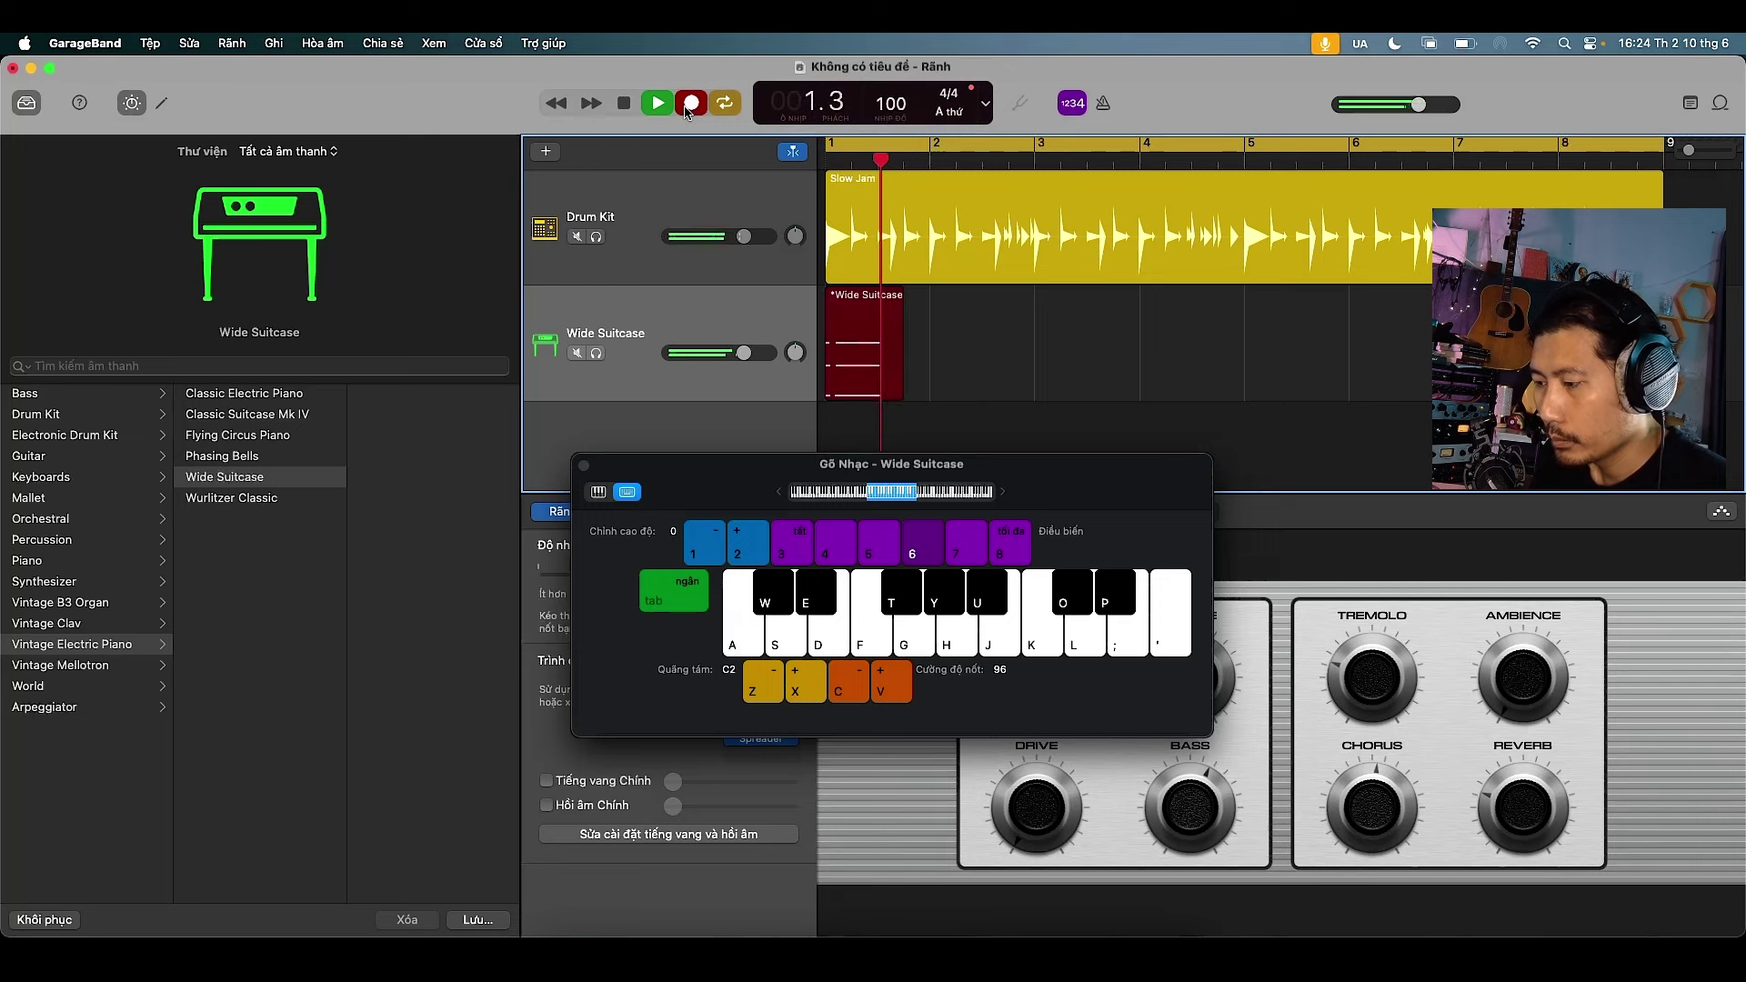
pyautogui.press('a')
pyautogui.press('a')
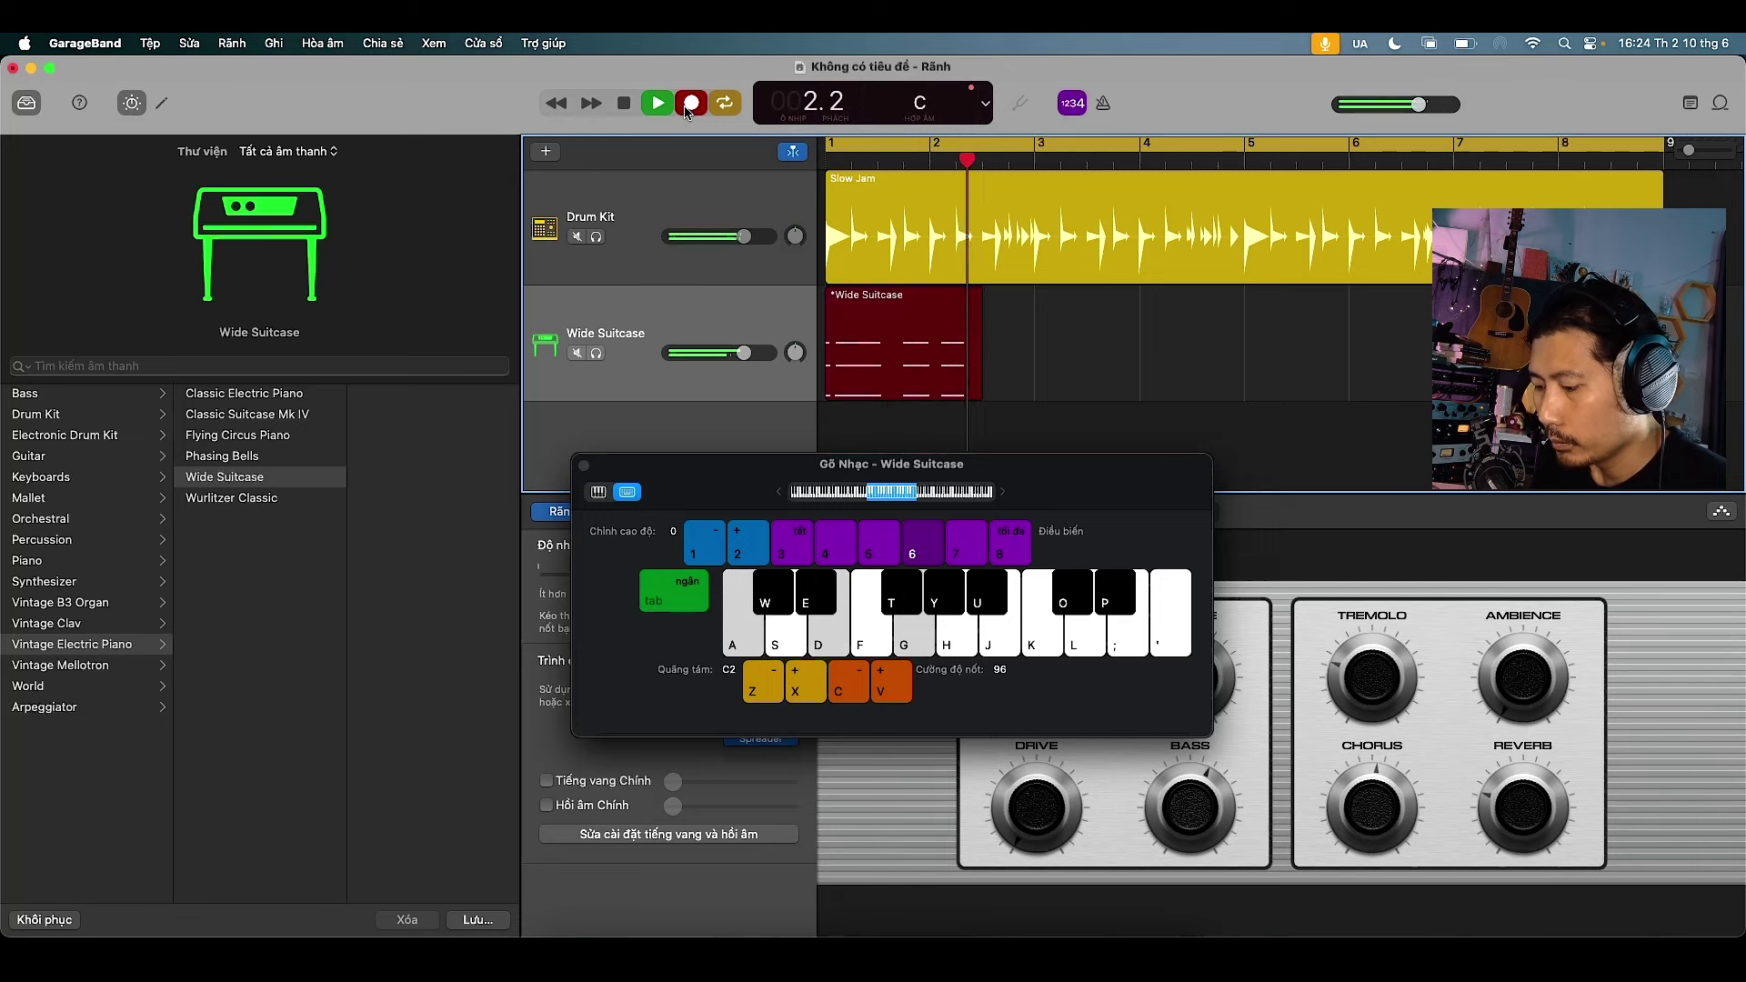
pyautogui.press('a')
pyautogui.press('h')
pyautogui.press('k')
pyautogui.press(';')
pyautogui.press('h')
pyautogui.press('k')
pyautogui.press(';')
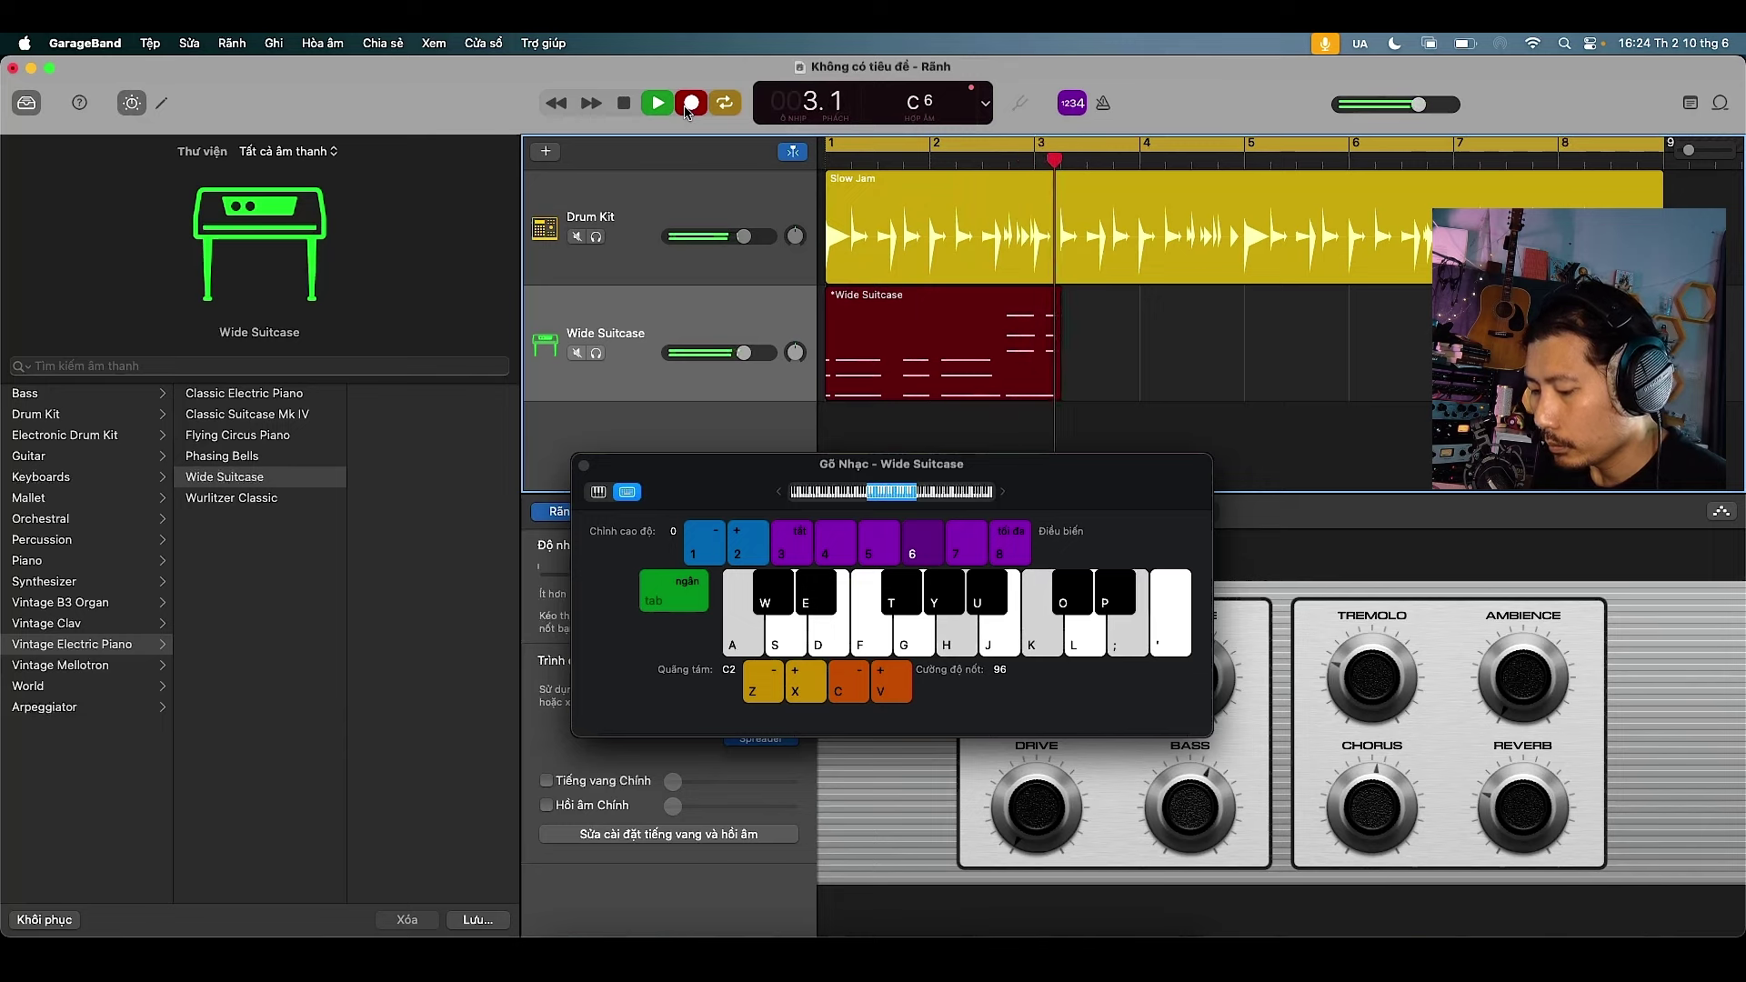
pyautogui.press('space')
# Practise chords in Musical Typing and start another recording, stopping it during the count-in
pyautogui.press('a')
pyautogui.press('d')
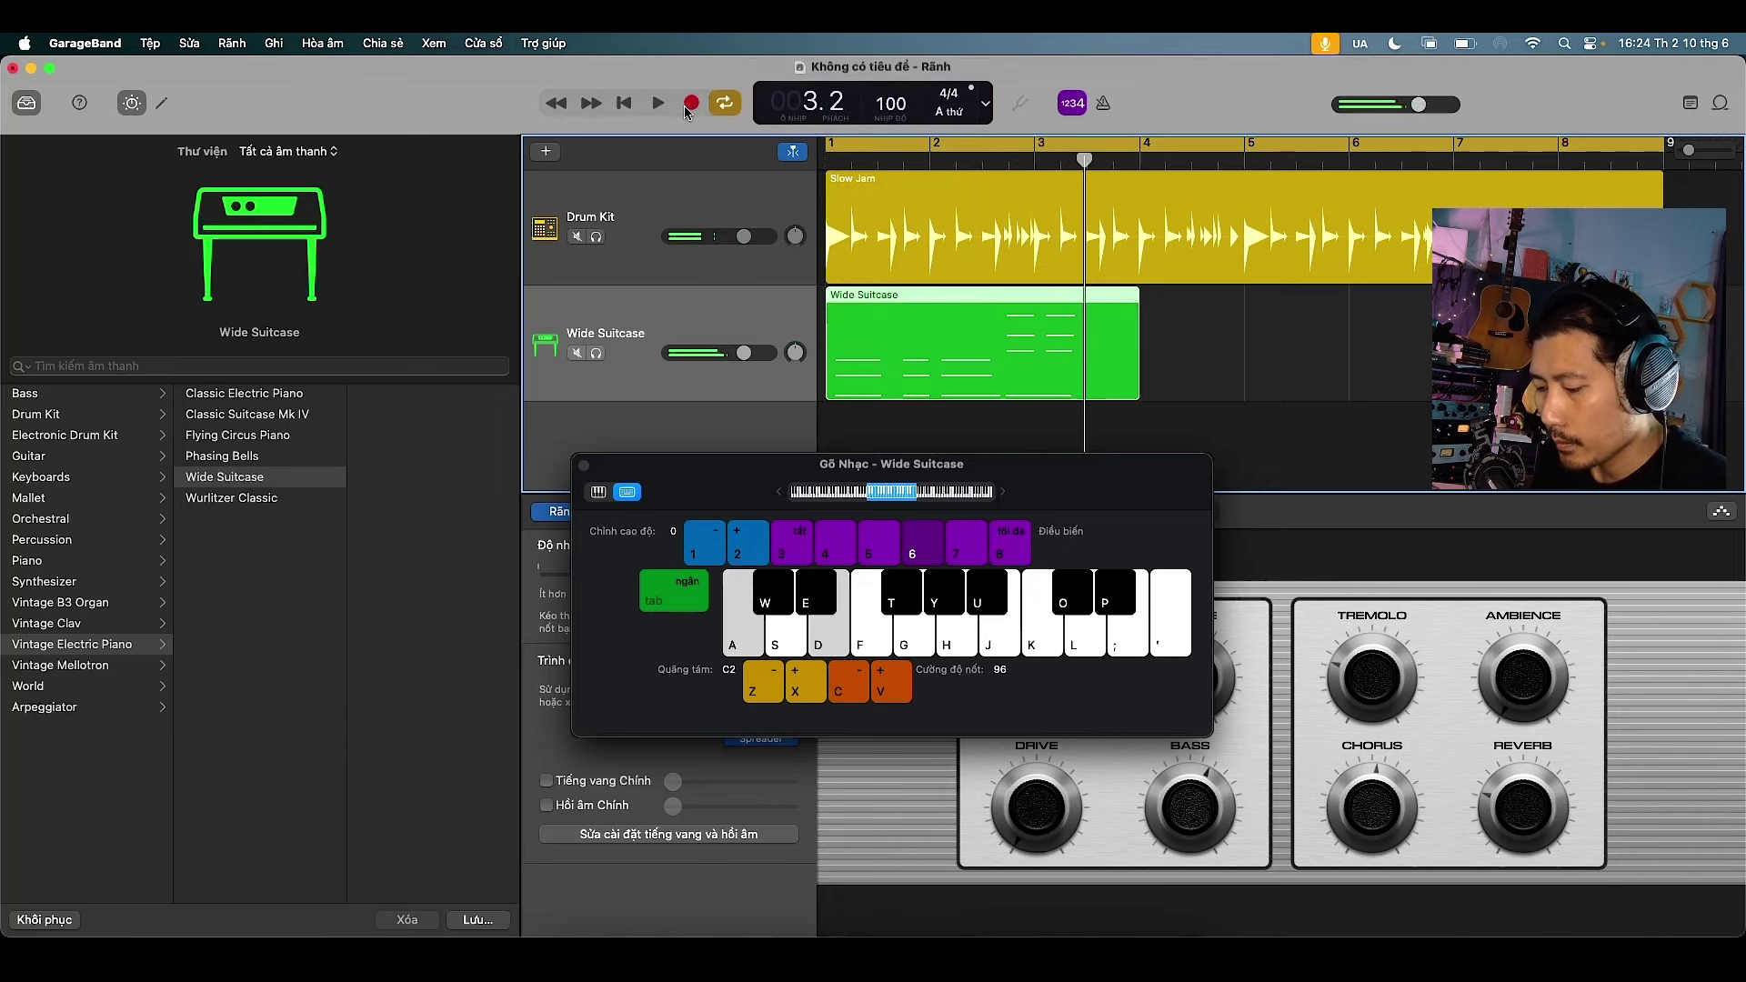
pyautogui.press('g')
pyautogui.press('k')
pyautogui.press('h')
pyautogui.press('l')
pyautogui.click(689, 106)
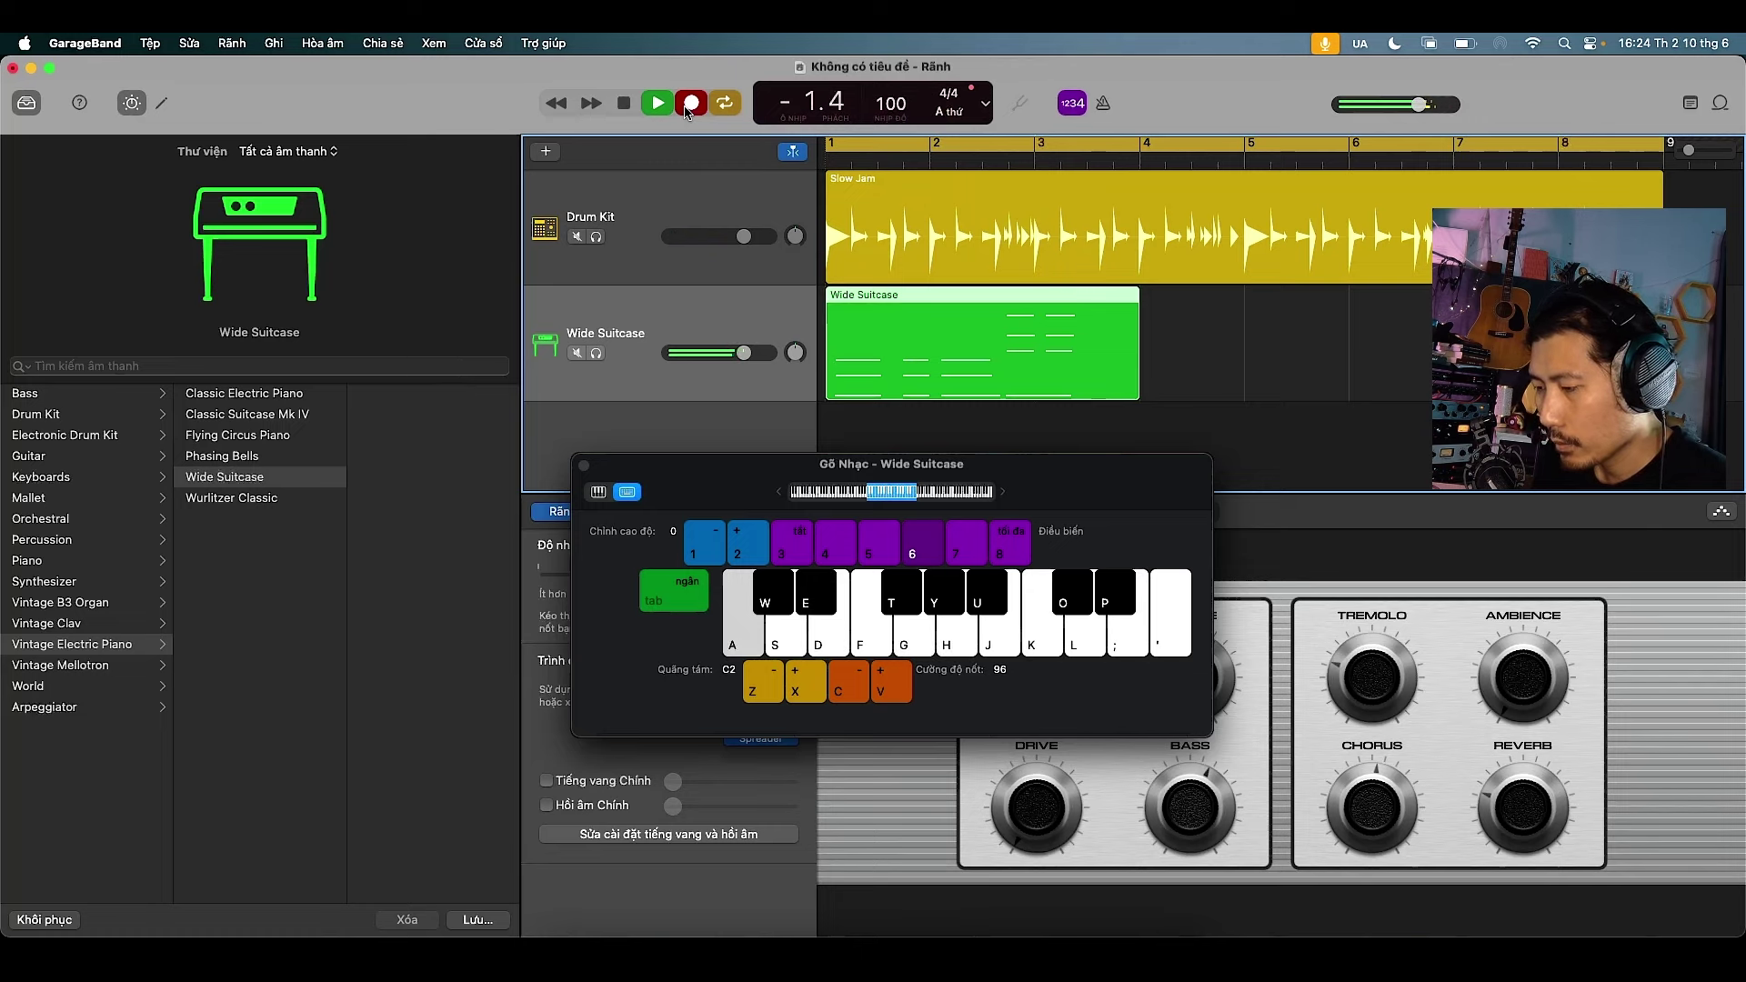
pyautogui.press('space')
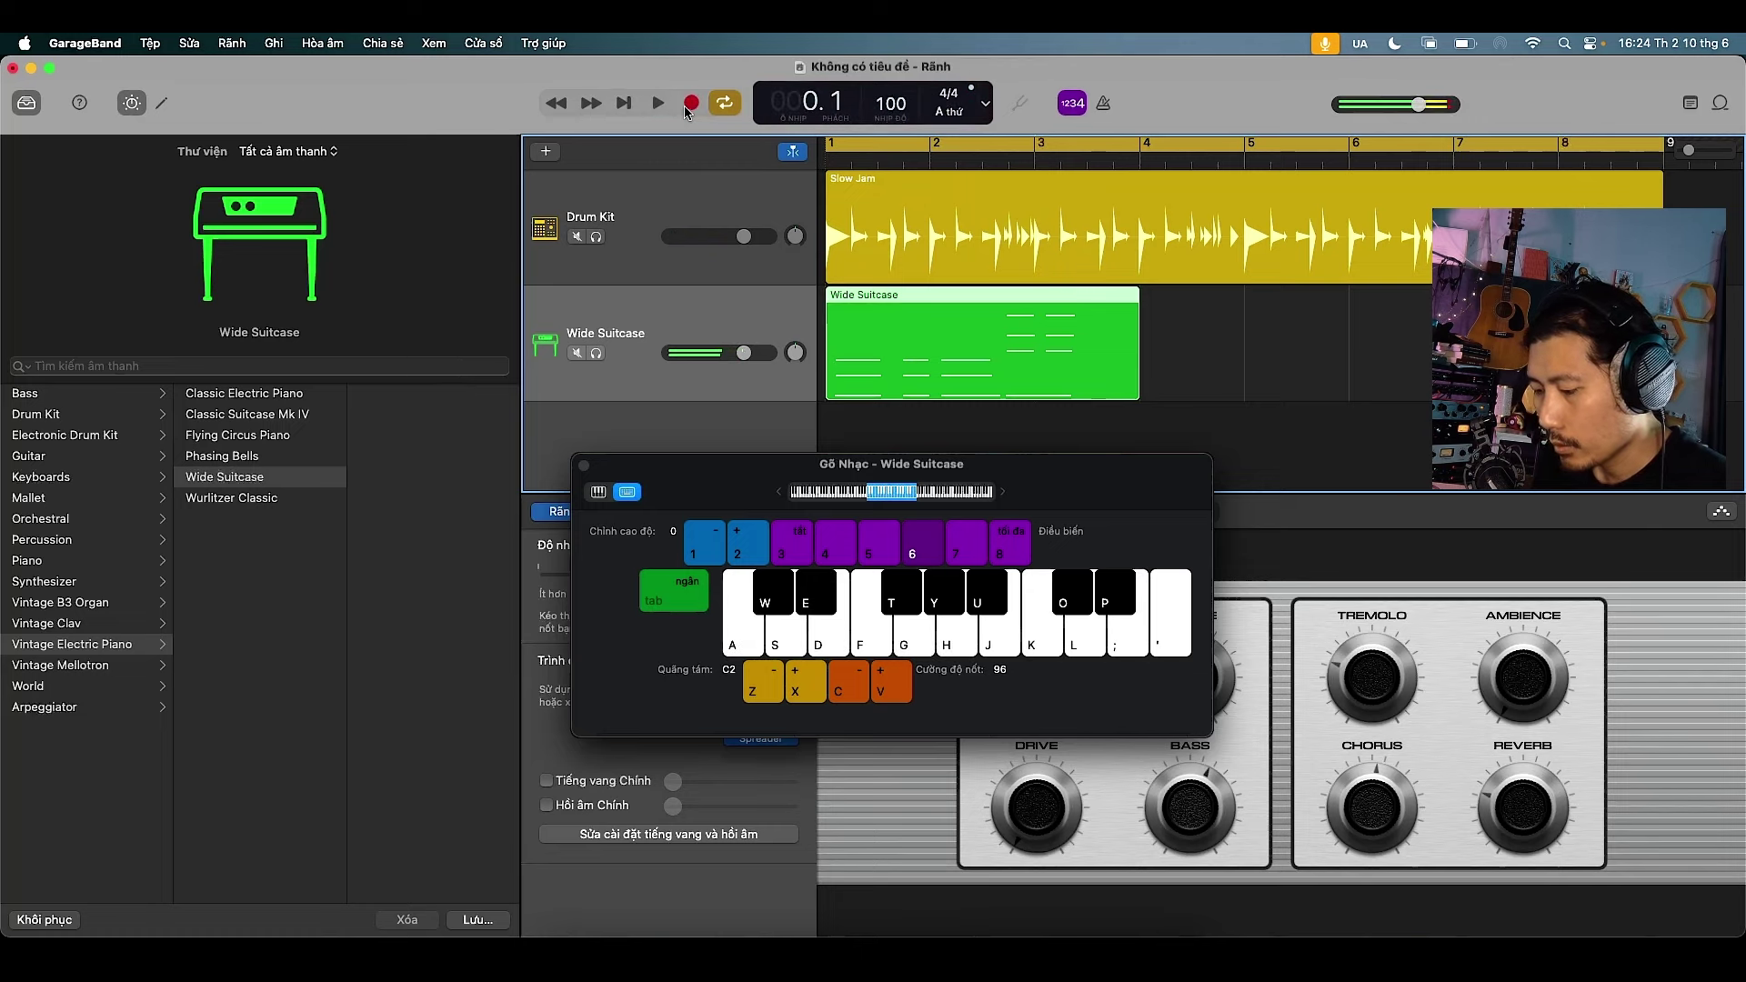
# Delete the recorded region from the Wide Suitcase track
pyautogui.press('Delete')
pyautogui.press('super+z')
pyautogui.rightClick(889, 300)
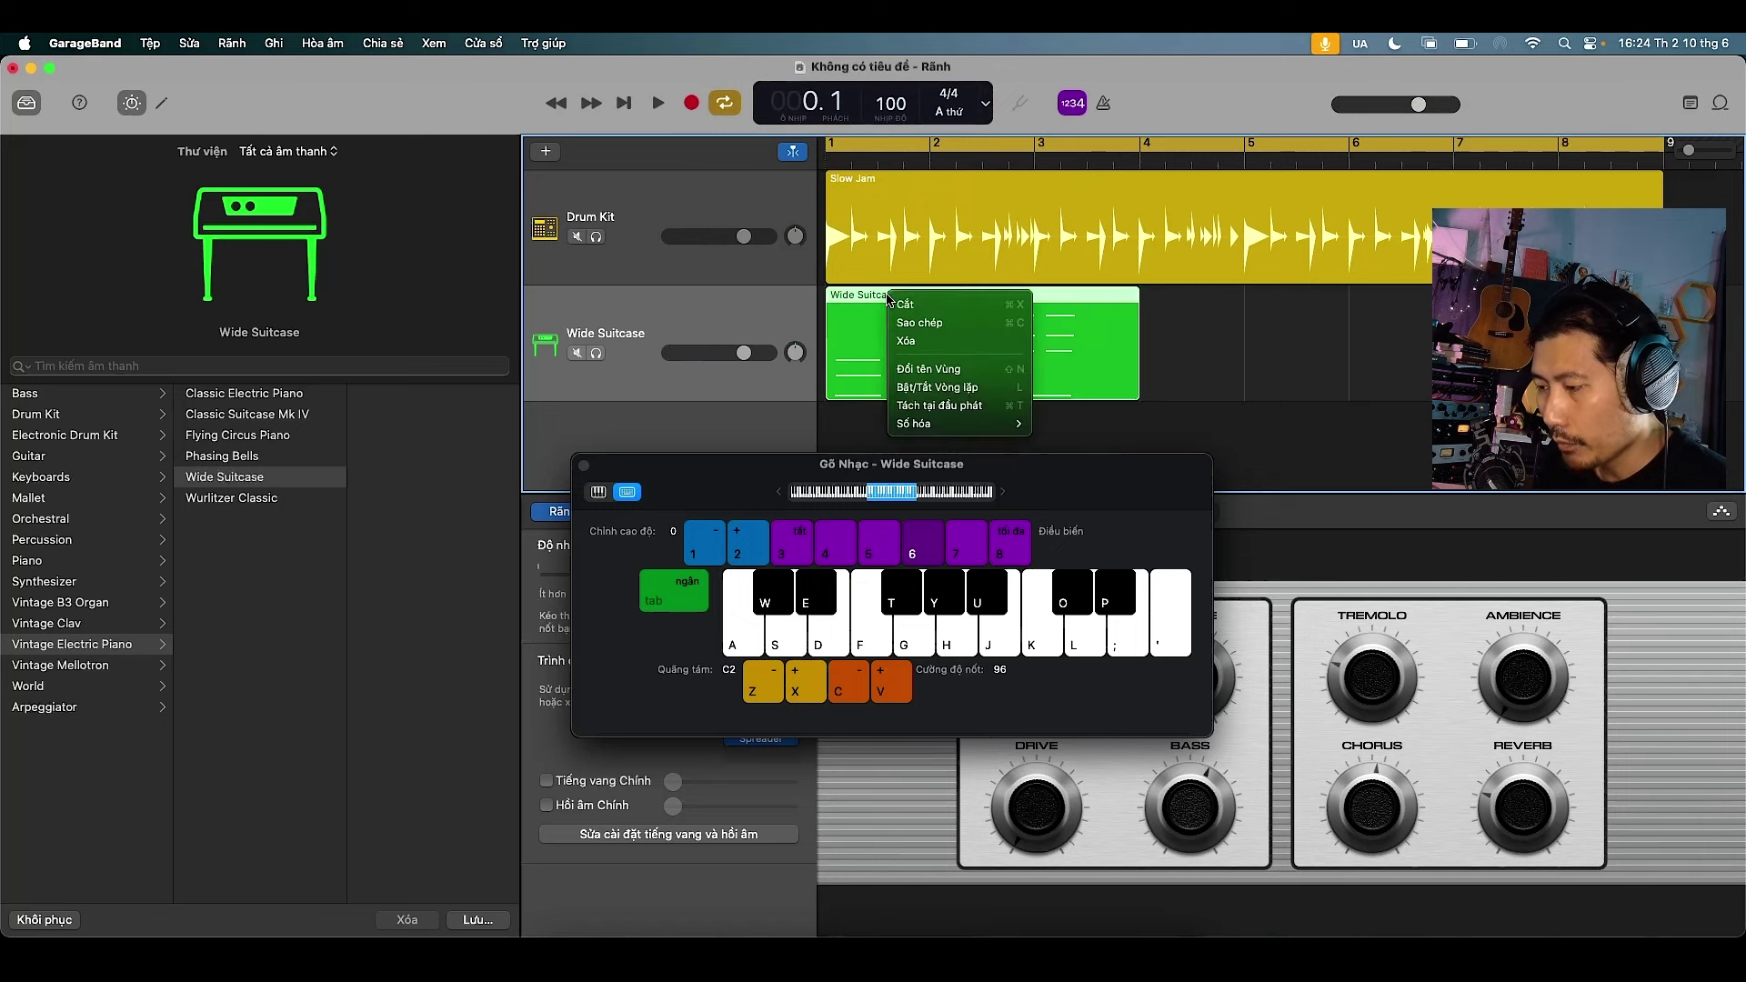
pyautogui.click(912, 341)
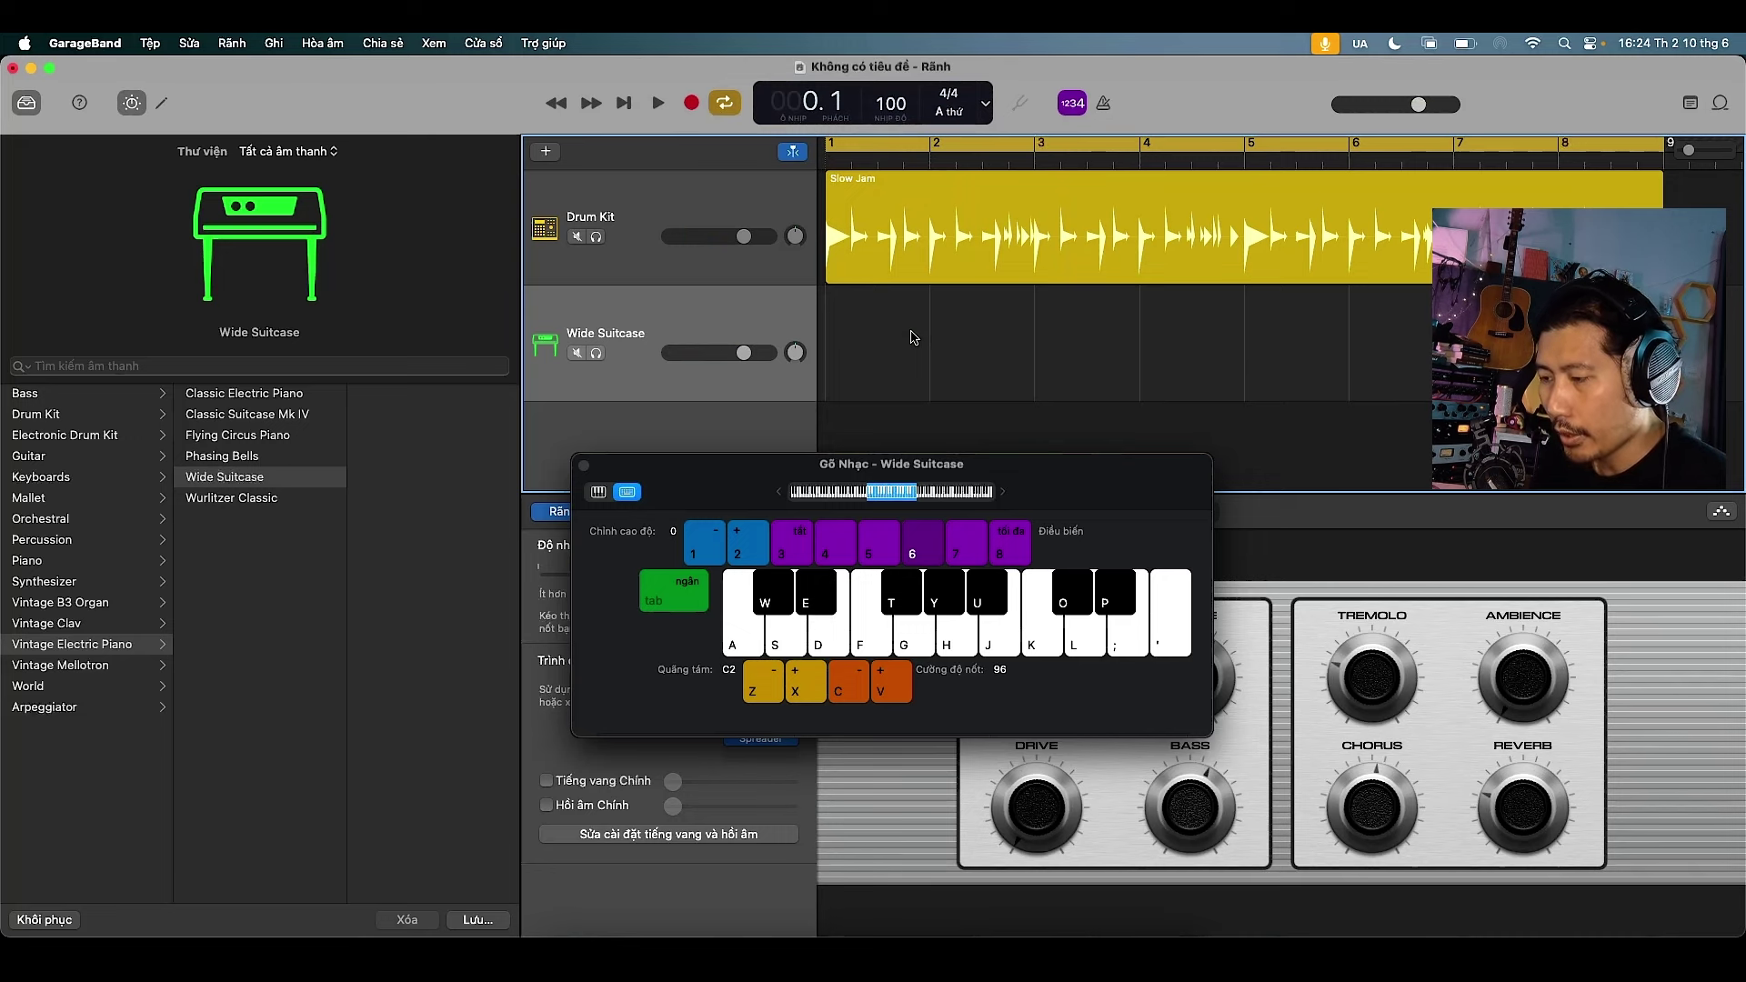
# Record an eight-bar take on the Wide Suitcase track, playing C major, A minor, G major and E minor chords for two bars each
pyautogui.click(691, 104)
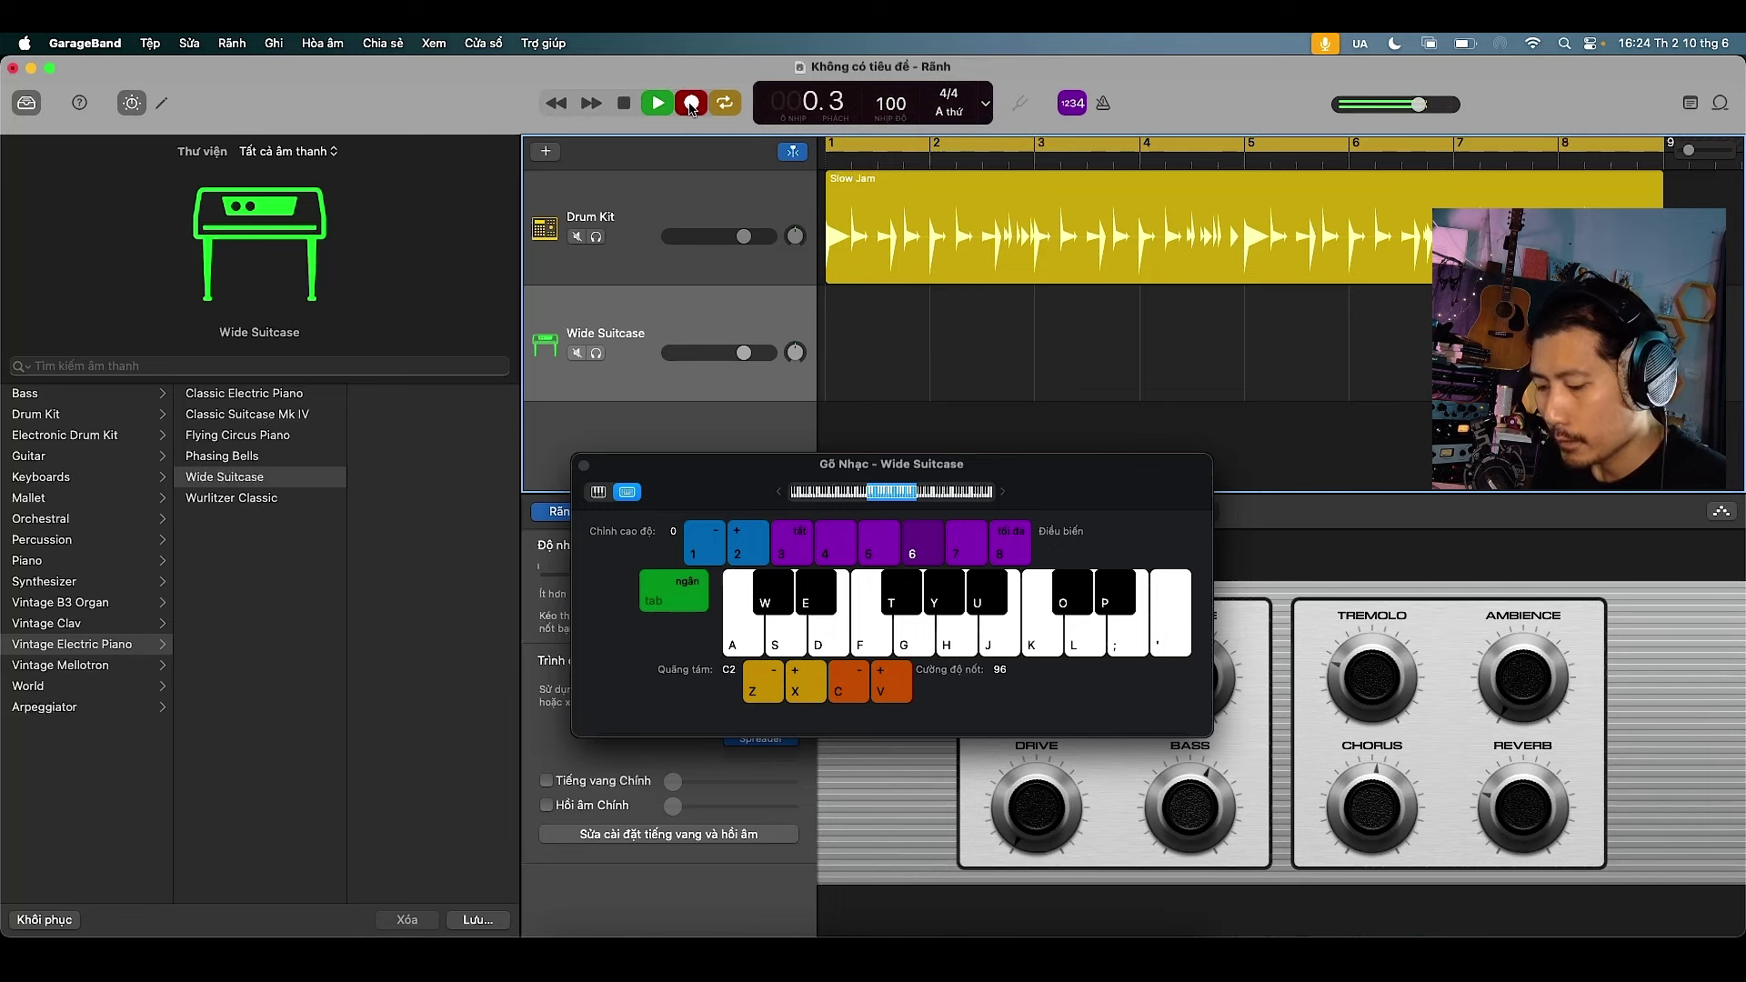
pyautogui.press('a')
pyautogui.press('a')
pyautogui.press('d')
pyautogui.press('g')
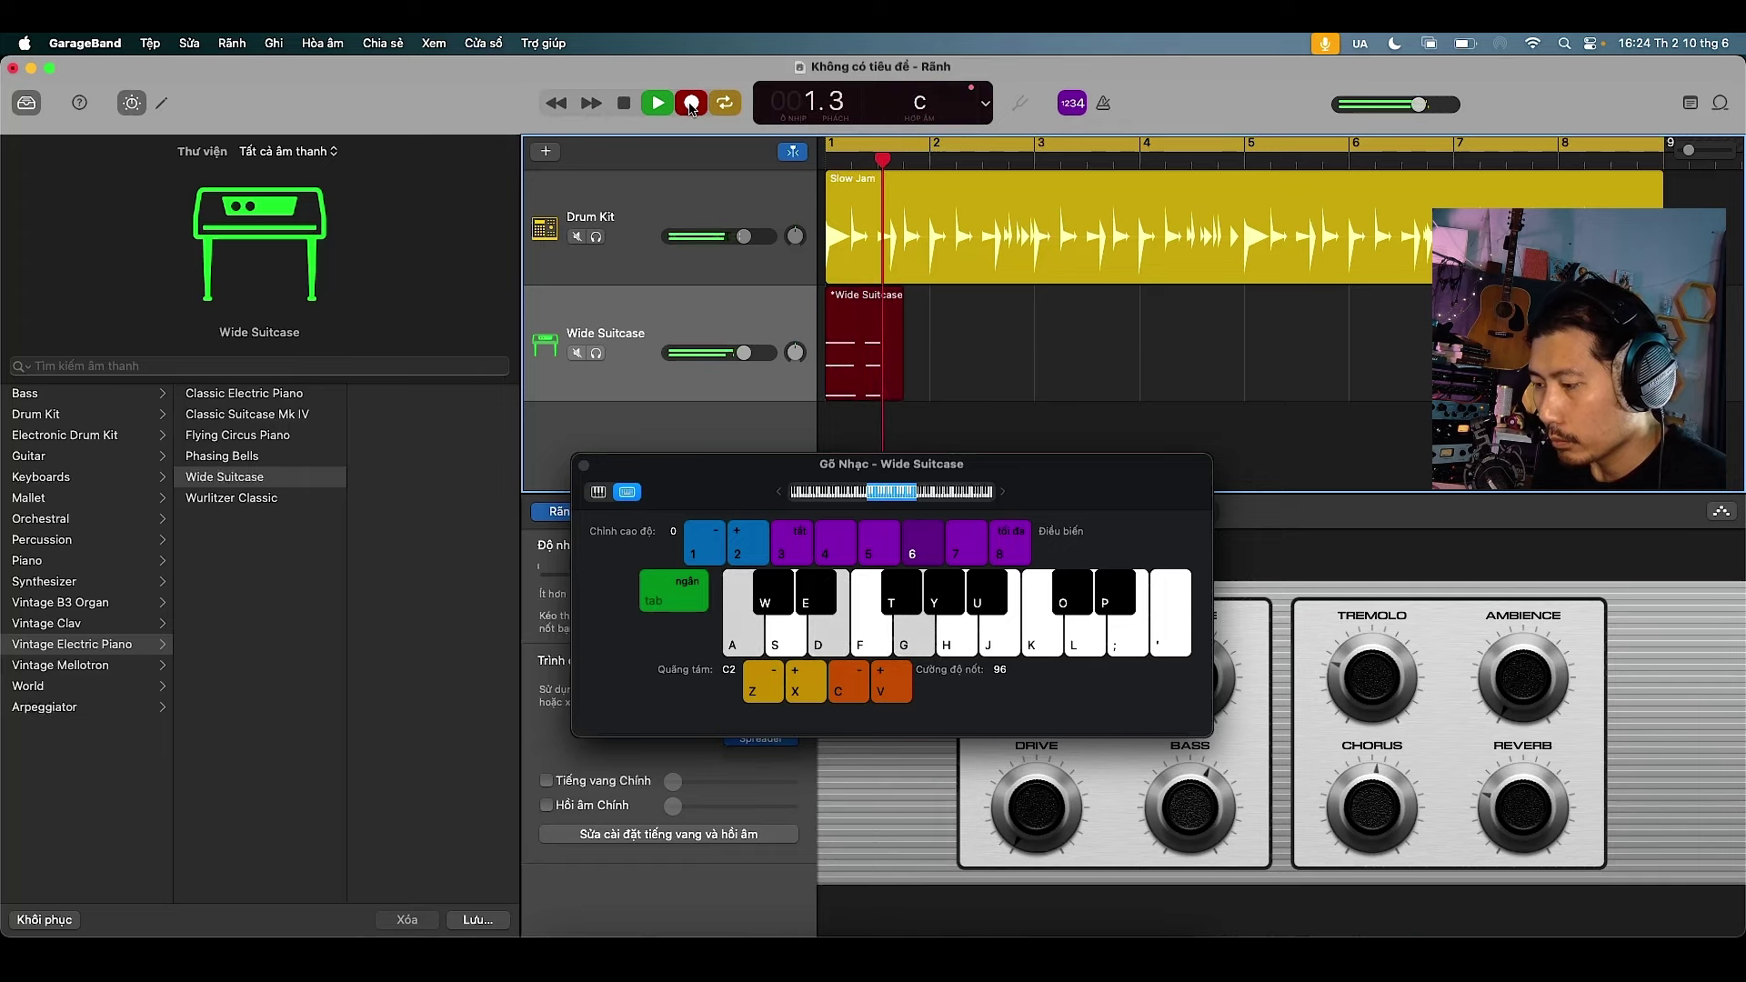
pyautogui.press('a')
pyautogui.press('d')
pyautogui.press('g')
pyautogui.press('a')
pyautogui.press('g')
pyautogui.press('d')
pyautogui.press('k')
pyautogui.press('h')
pyautogui.press(';')
pyautogui.press('h')
pyautogui.press('k')
pyautogui.press(';')
pyautogui.press('h')
pyautogui.press('k')
pyautogui.press(';')
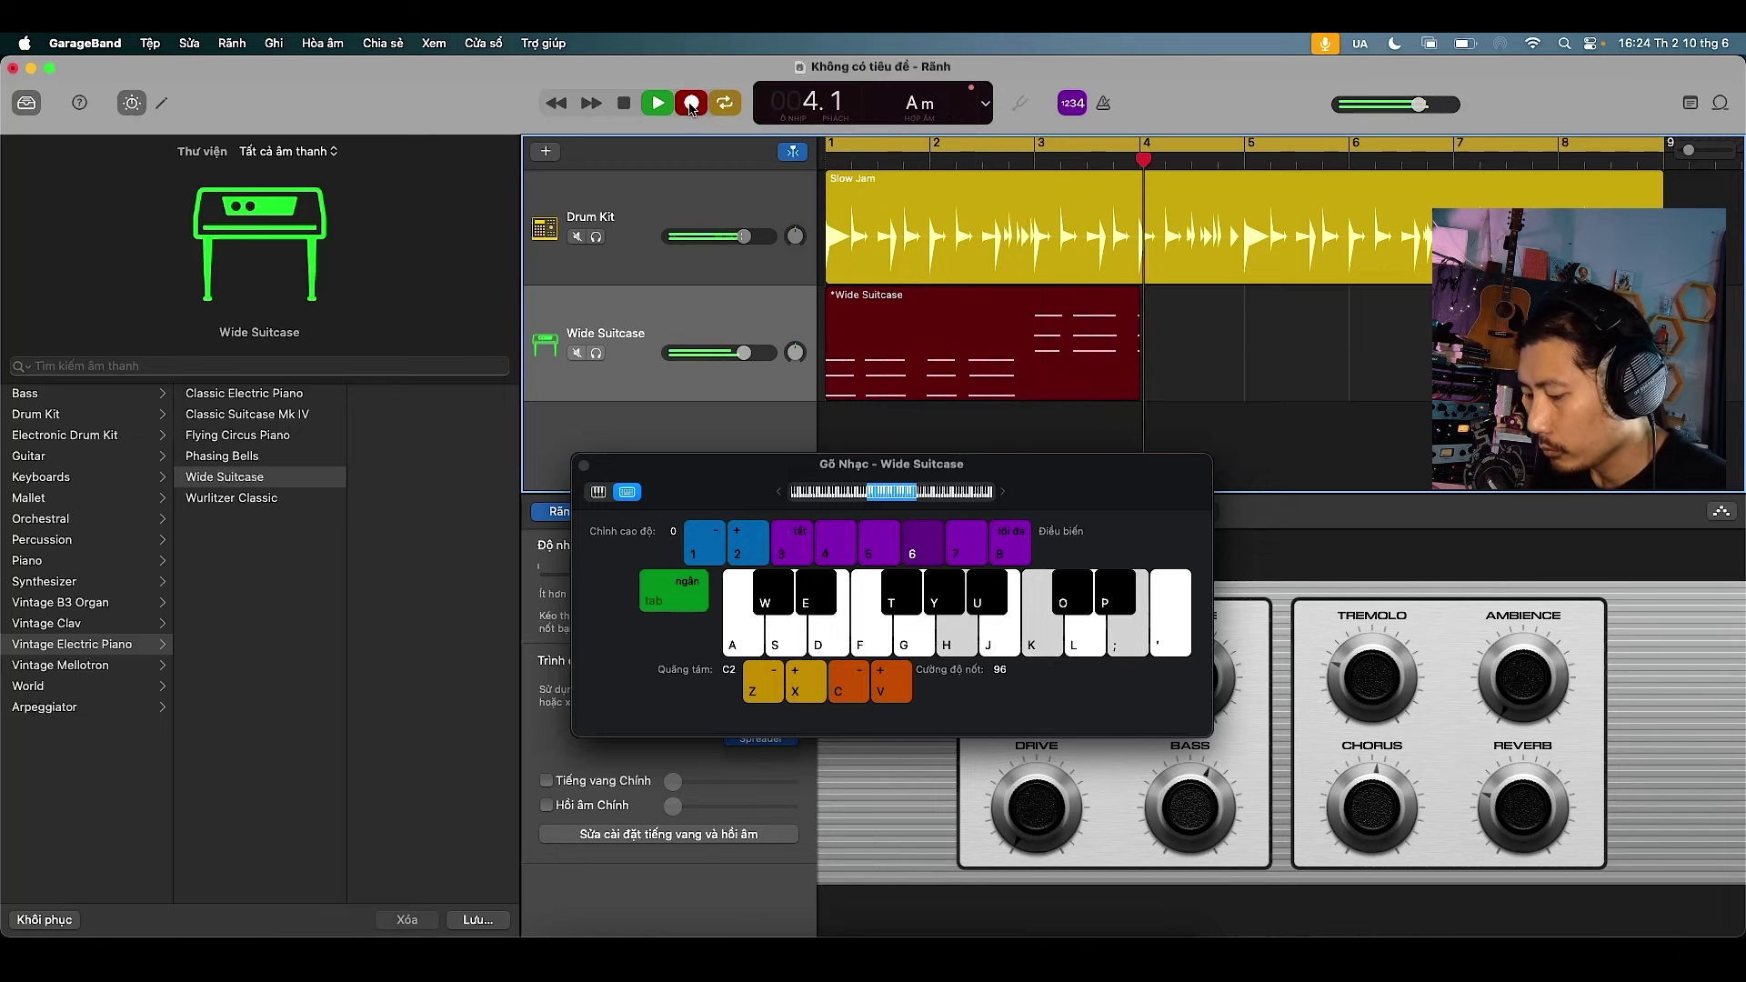
pyautogui.press('h')
pyautogui.press('k')
pyautogui.press(';')
pyautogui.click(691, 104)
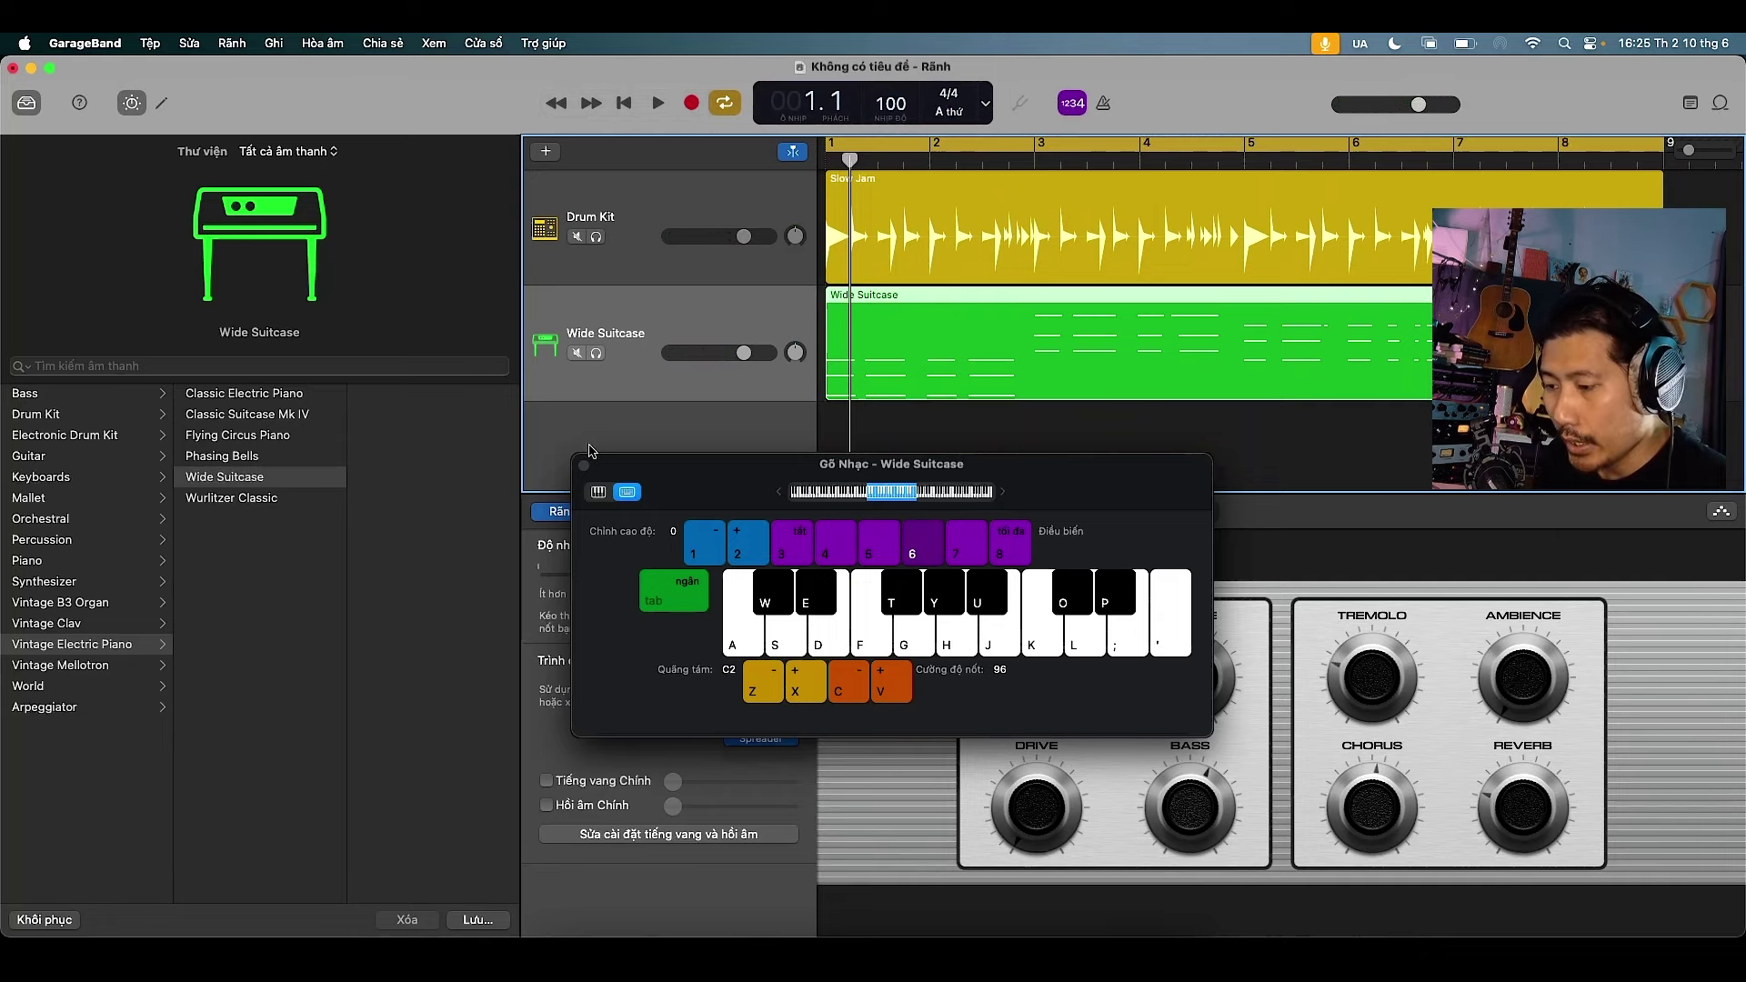
# Close the Musical Typing window and open the recorded Wide Suitcase region in the Piano Roll editor
pyautogui.click(585, 467)
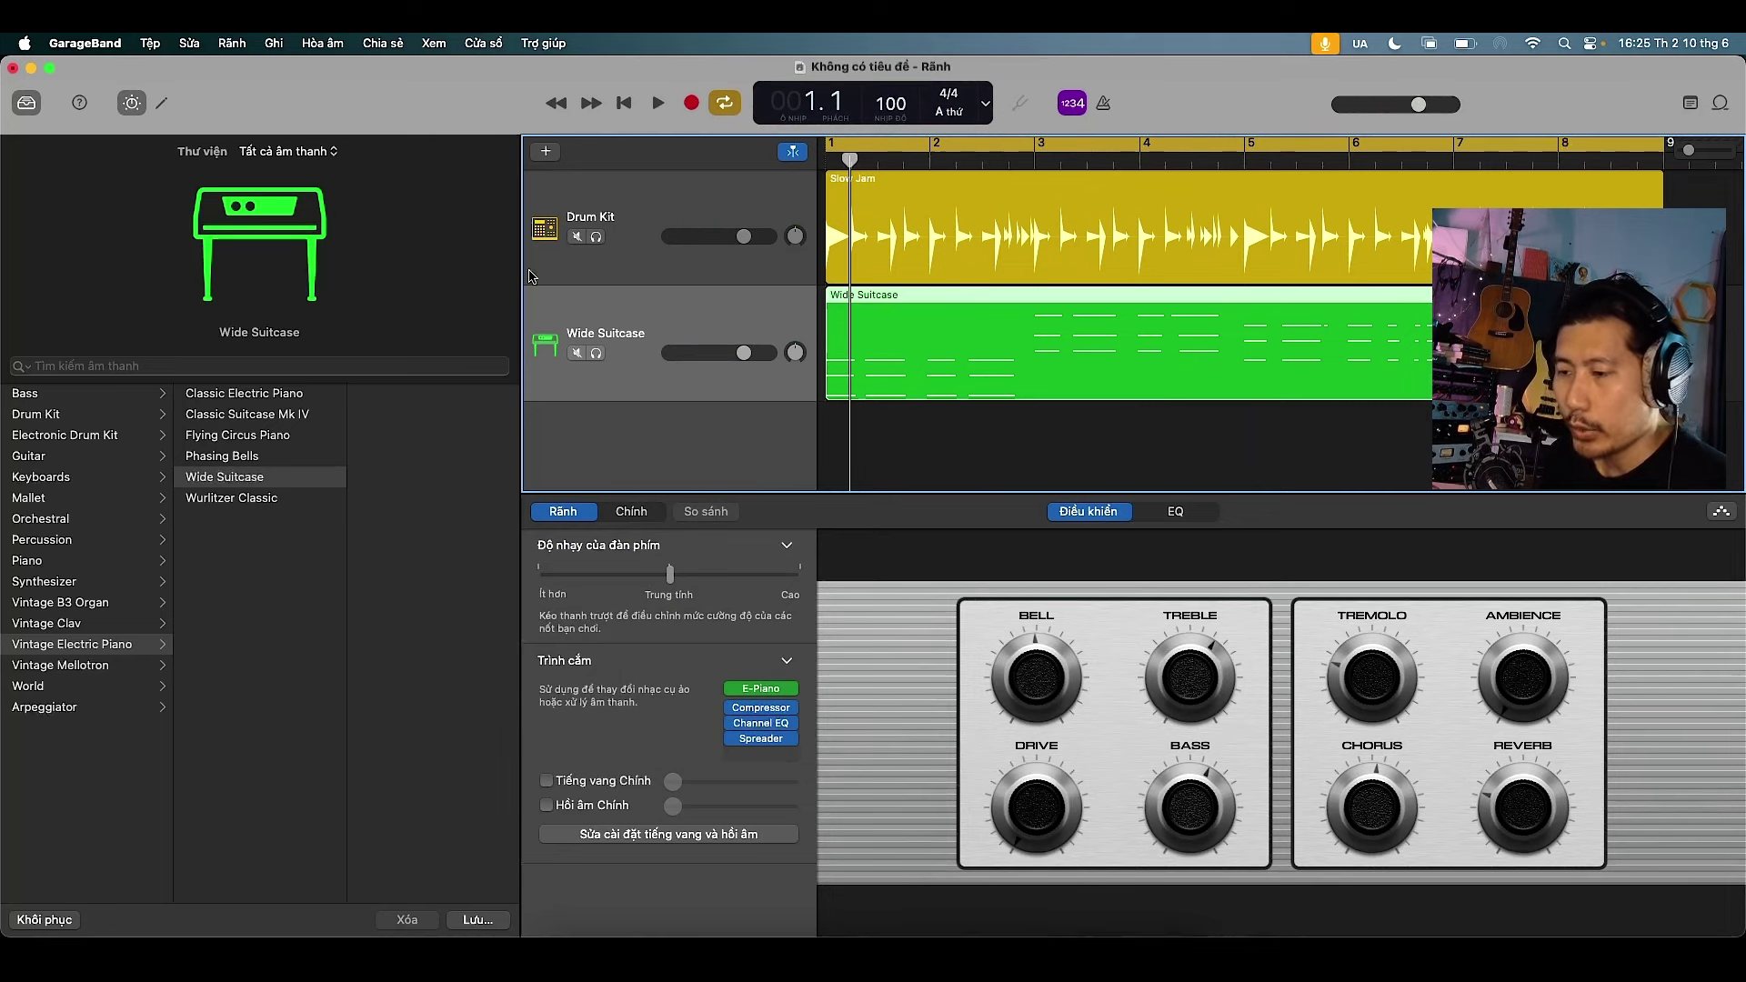
pyautogui.click(161, 106)
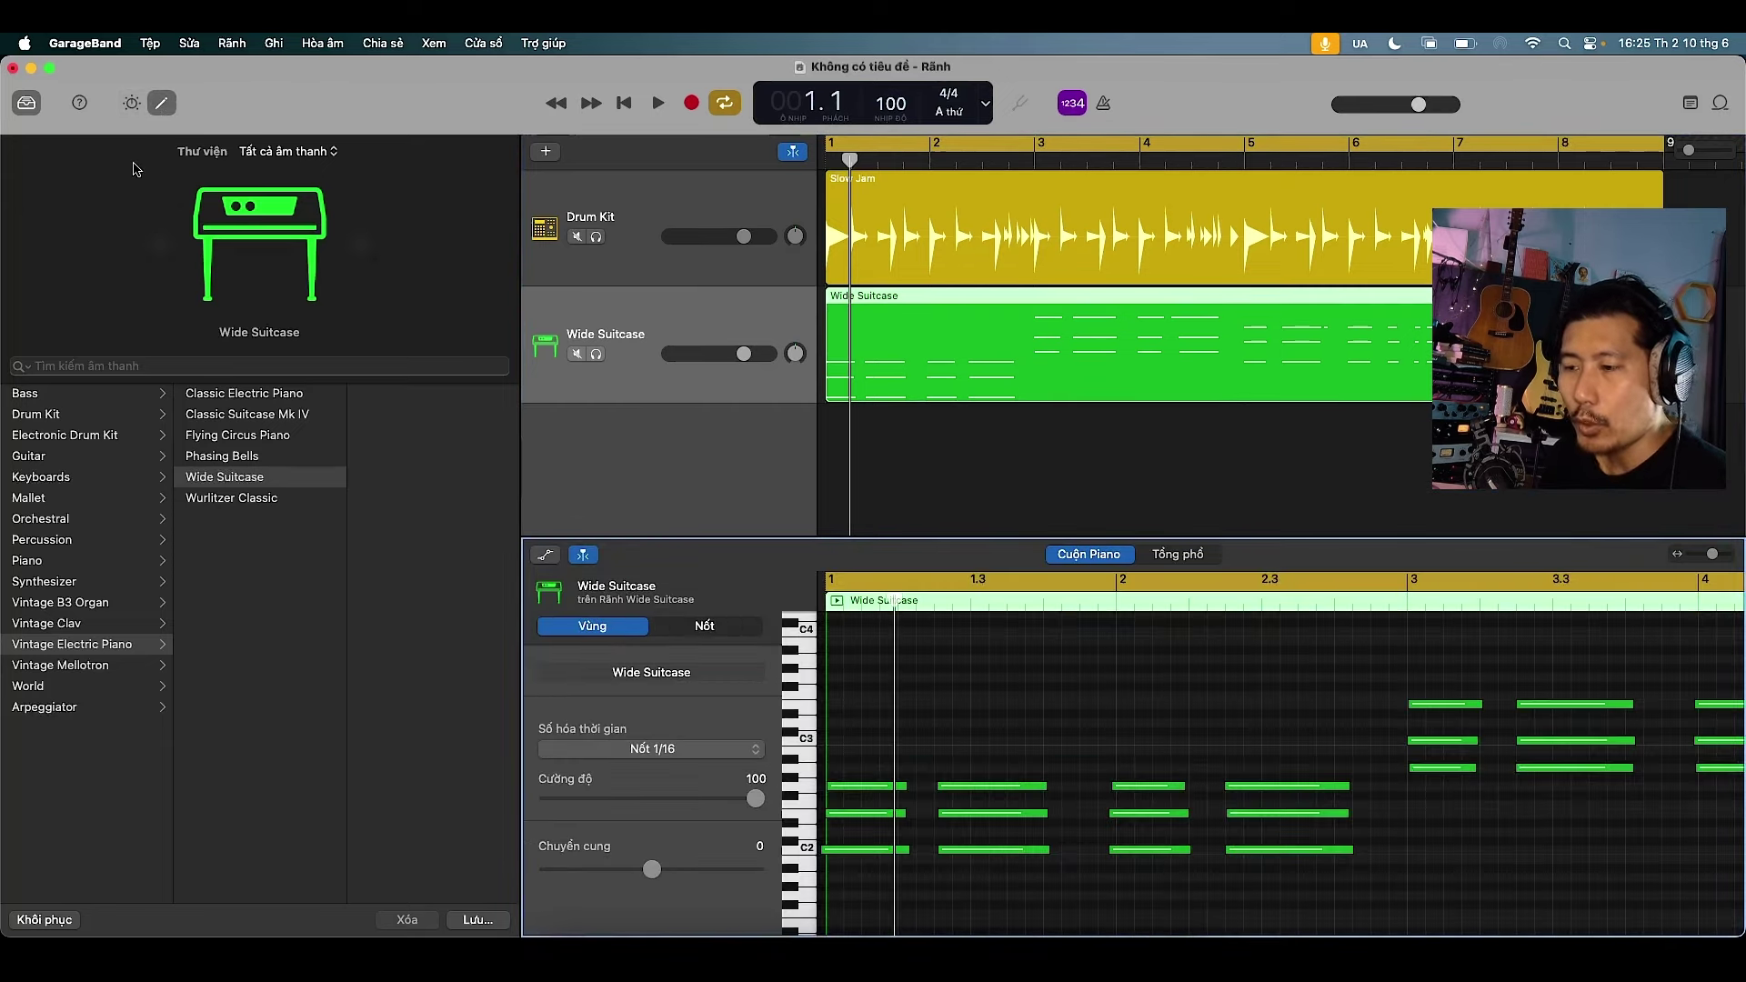
pyautogui.click(132, 103)
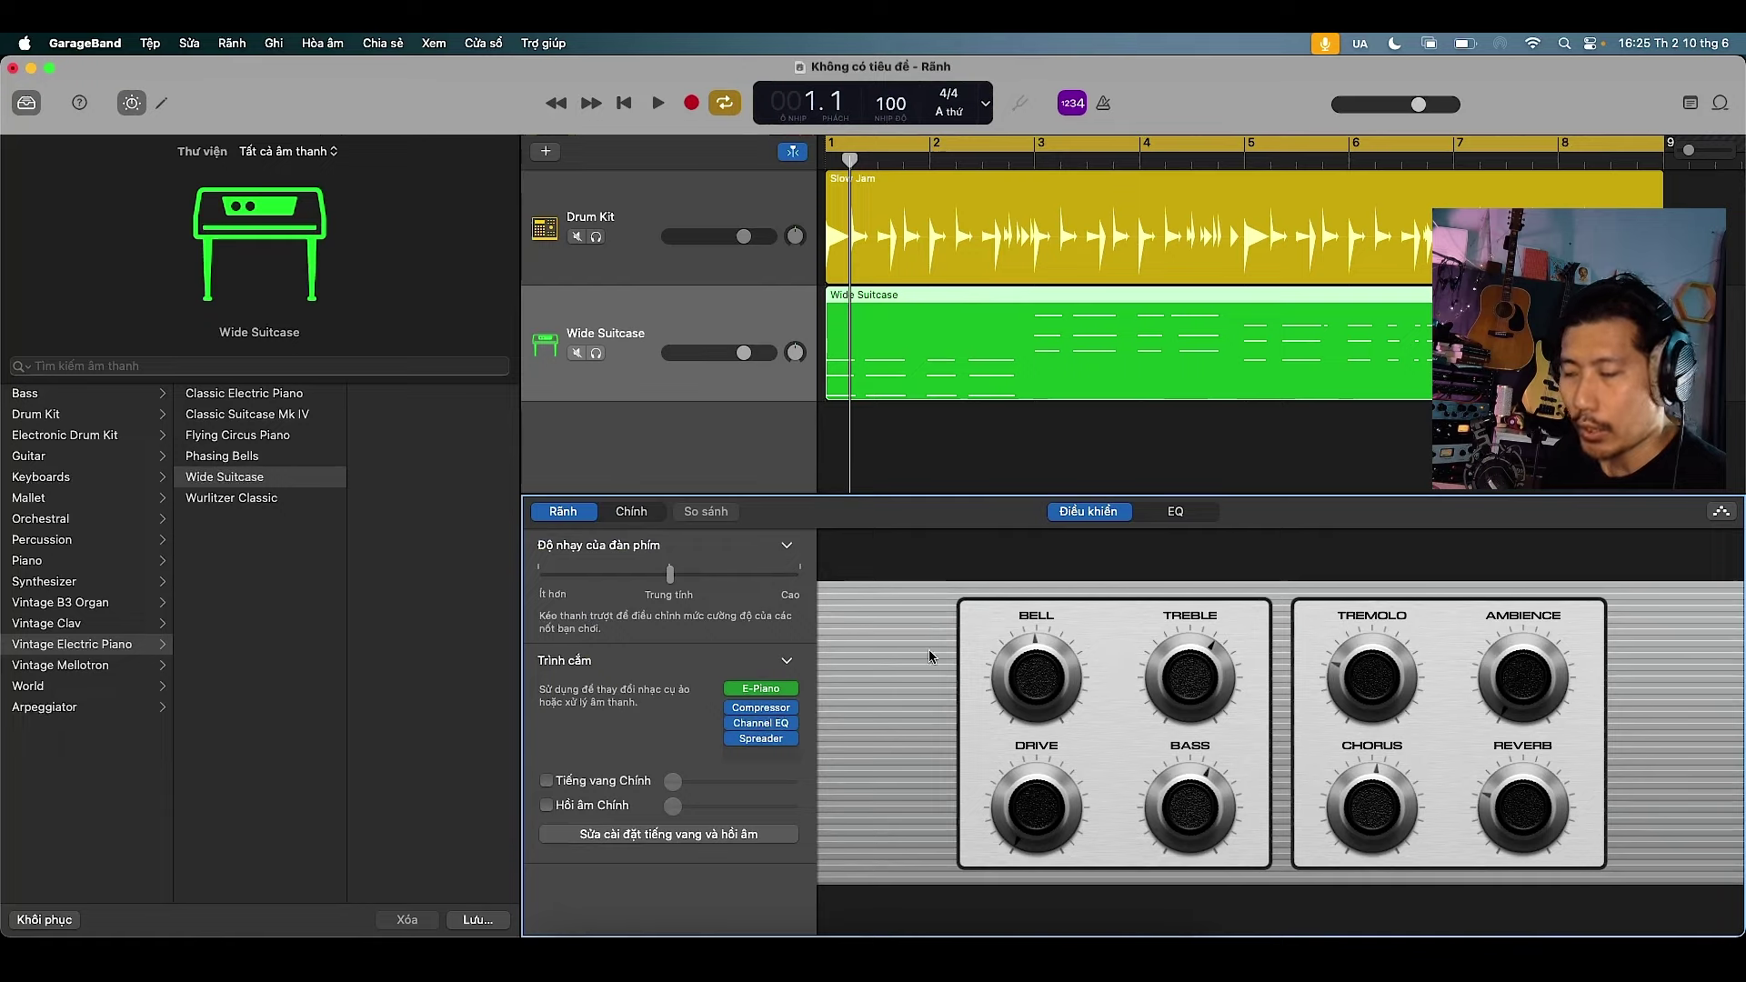
pyautogui.doubleClick(926, 298)
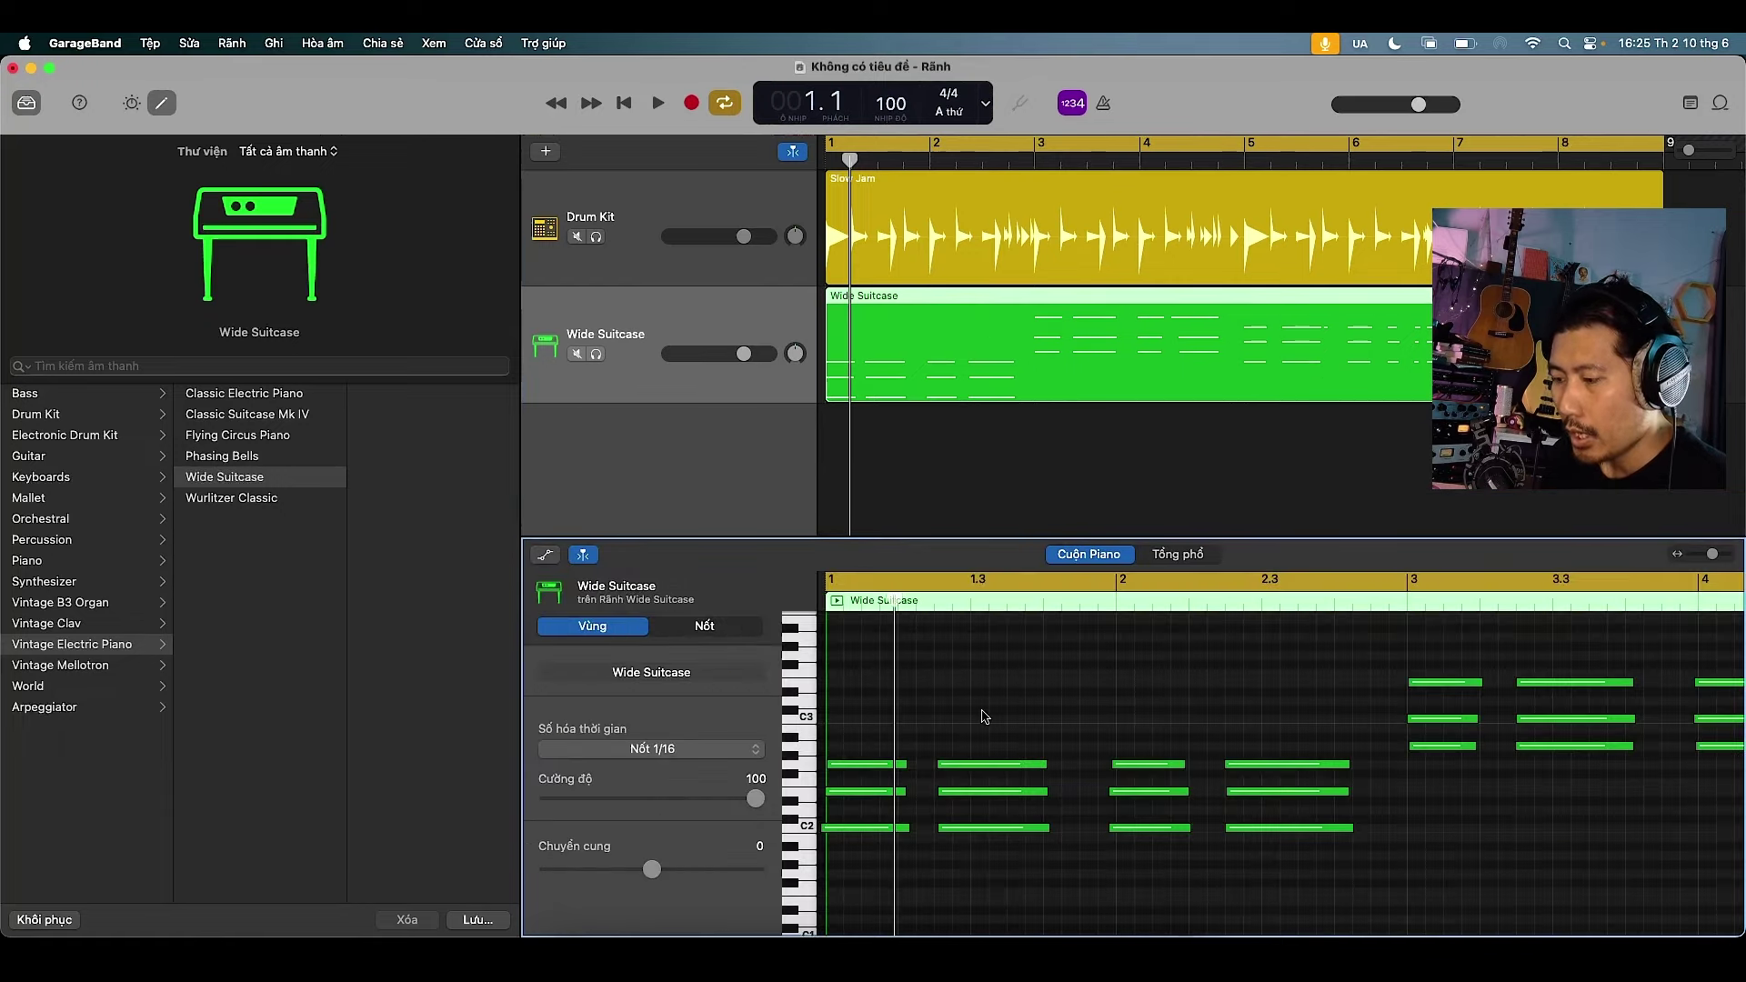
# Hide the Library and enlarge the Piano Roll editor so the notes of the whole eight-bar region fit in view
pyautogui.moveTo(984, 539); pyautogui.dragTo(987, 440)
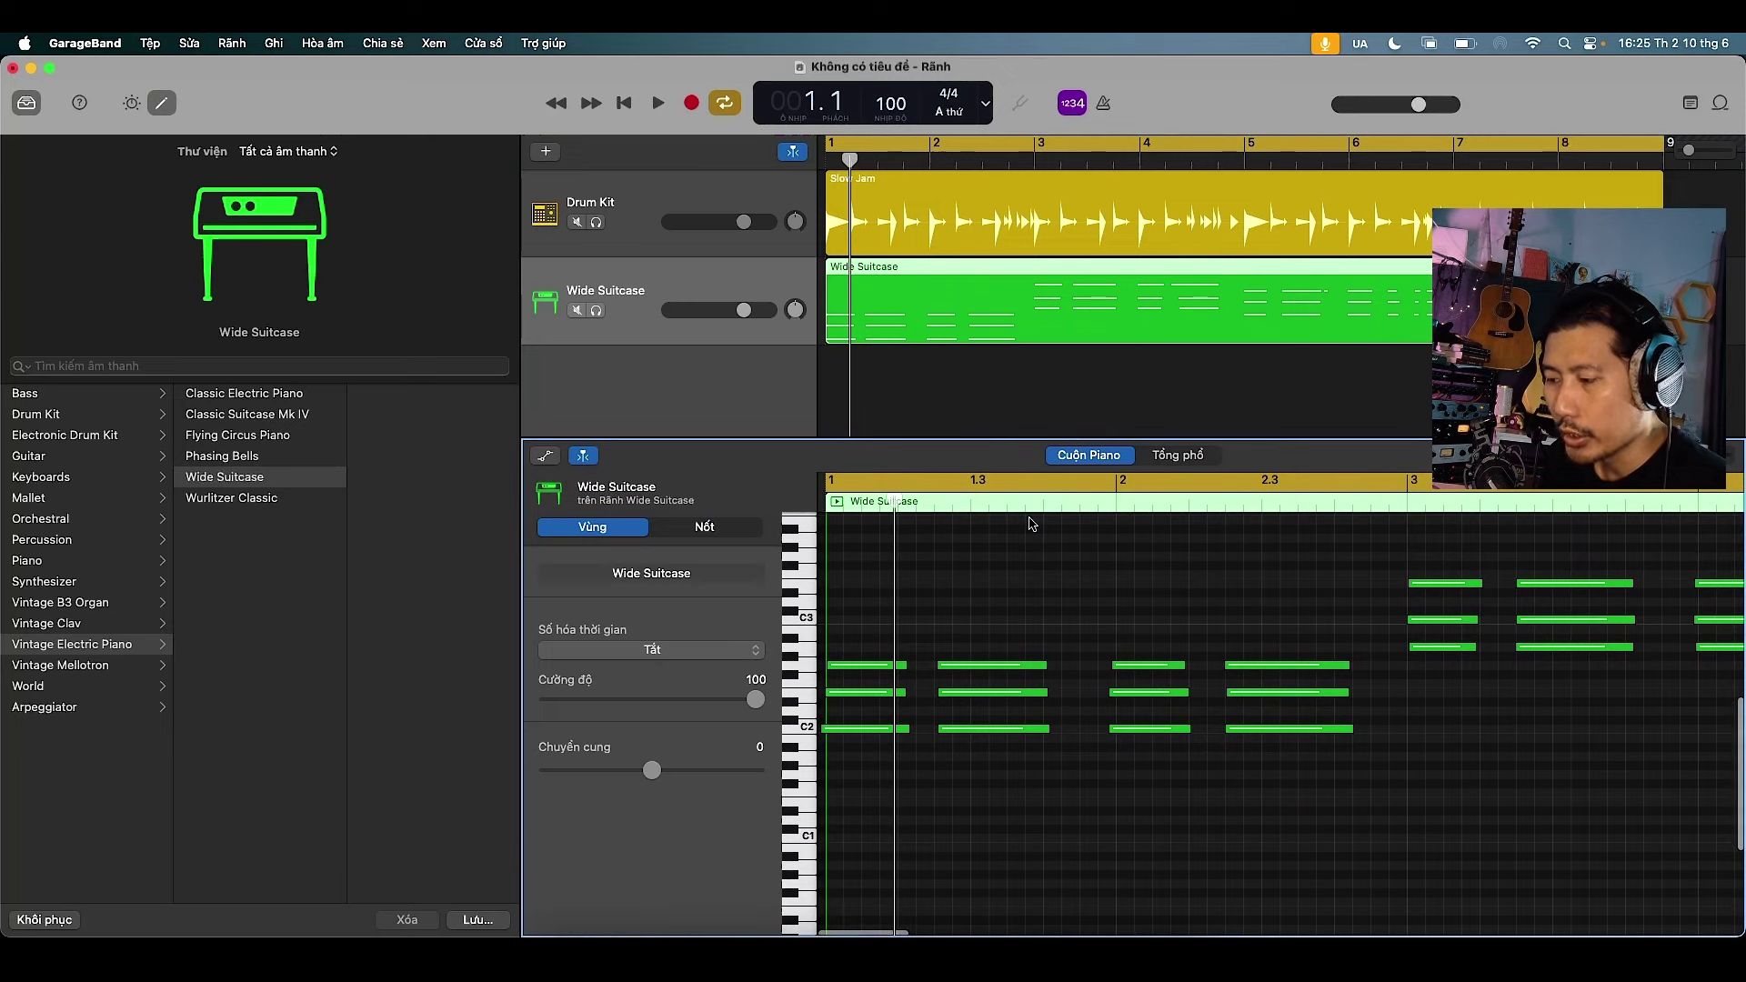
pyautogui.scroll(-10, 1029, 524)
pyautogui.scroll(2, 1030, 524)
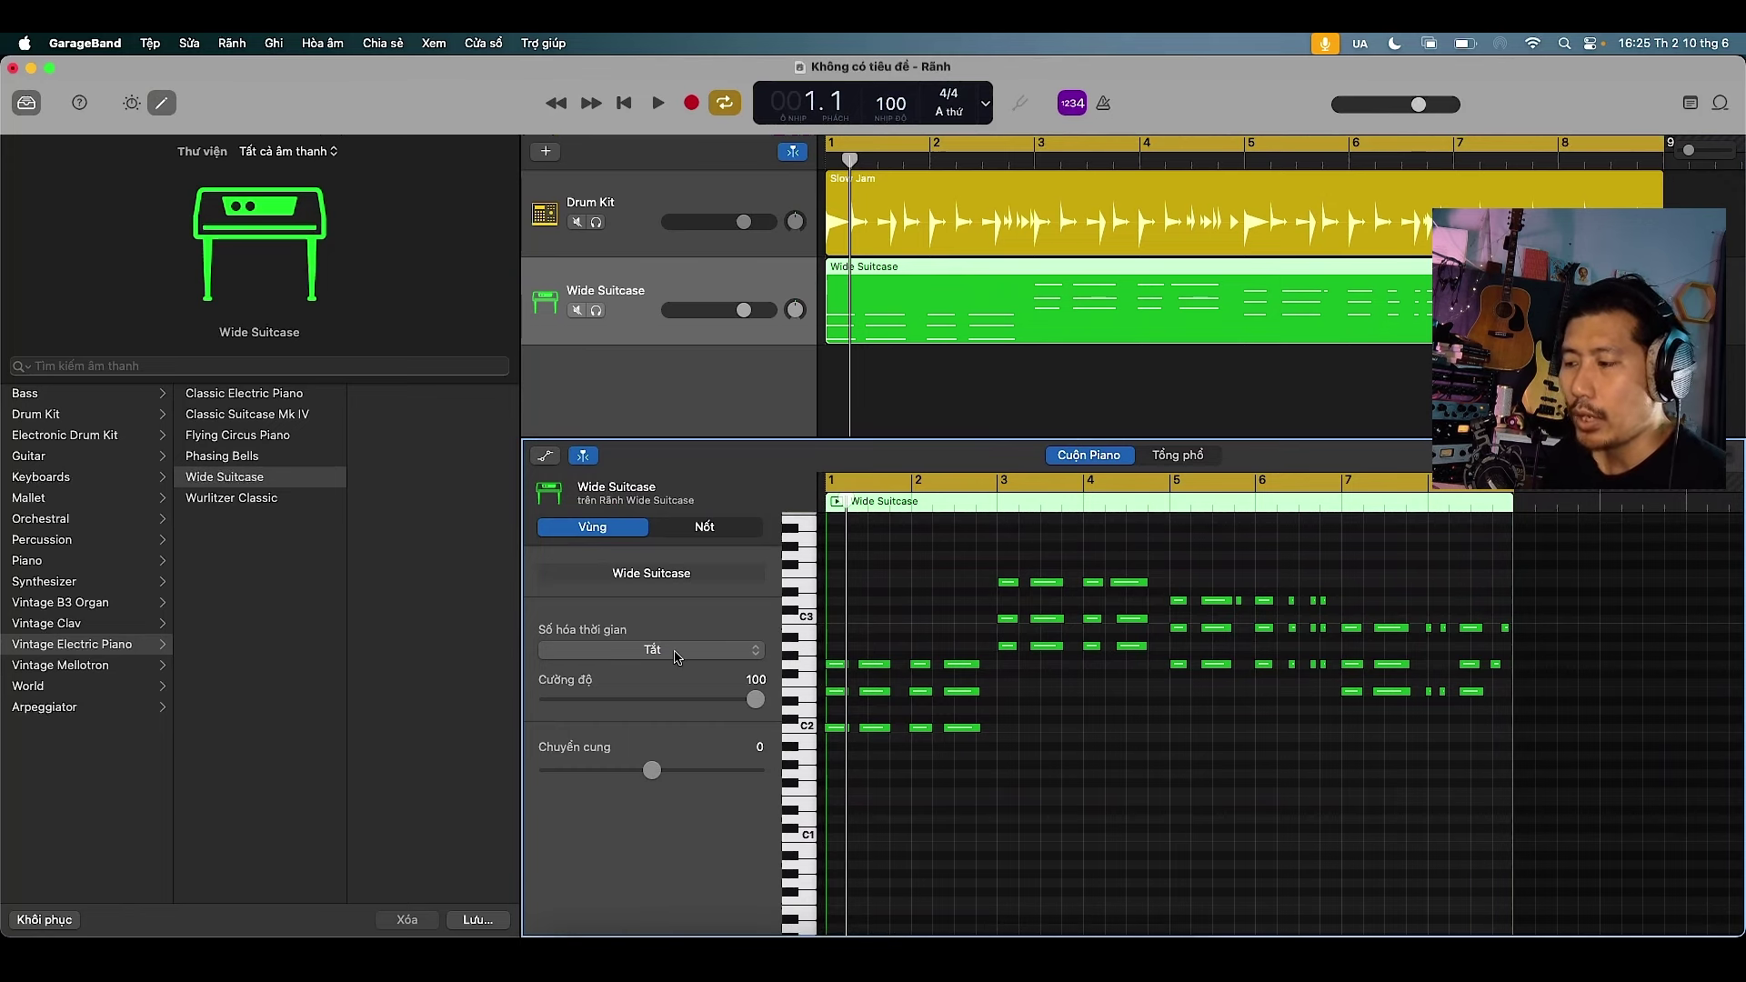
pyautogui.click(28, 104)
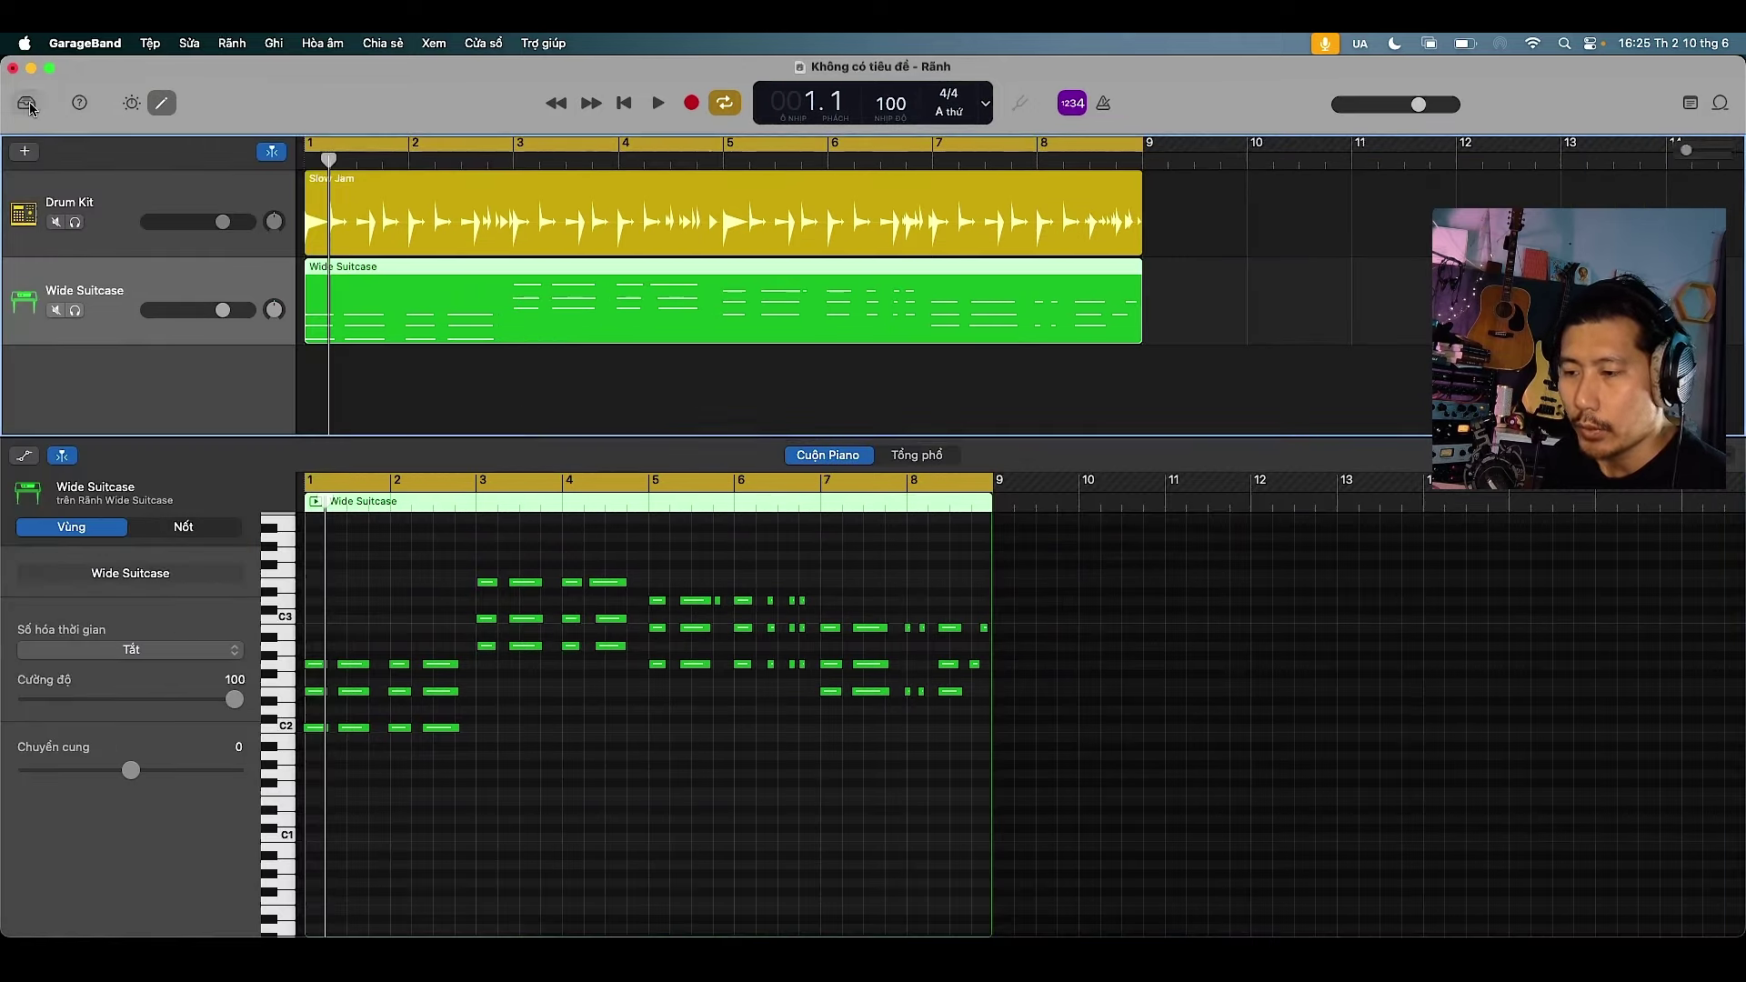
pyautogui.click(596, 437)
pyautogui.moveTo(595, 445); pyautogui.dragTo(591, 350)
pyautogui.scroll(5, 616, 554)
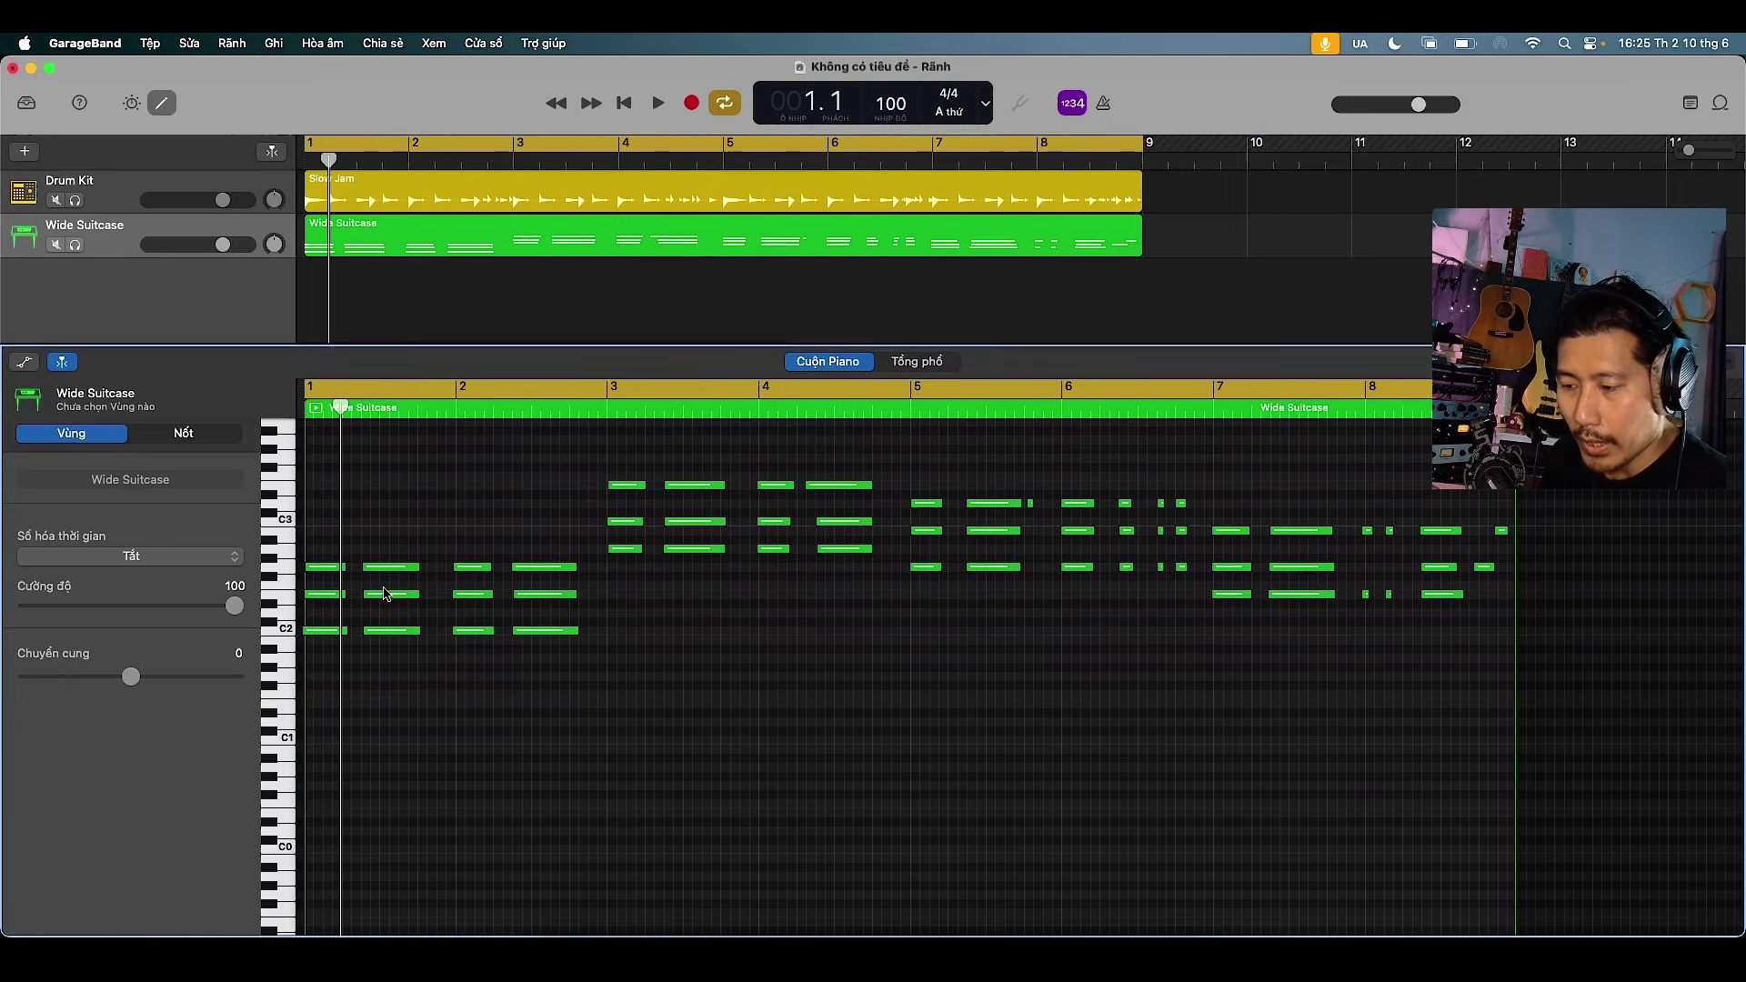
# Try a time quantize of 1/2 Note on the Wide Suitcase region, and undo it
pyautogui.click(198, 556)
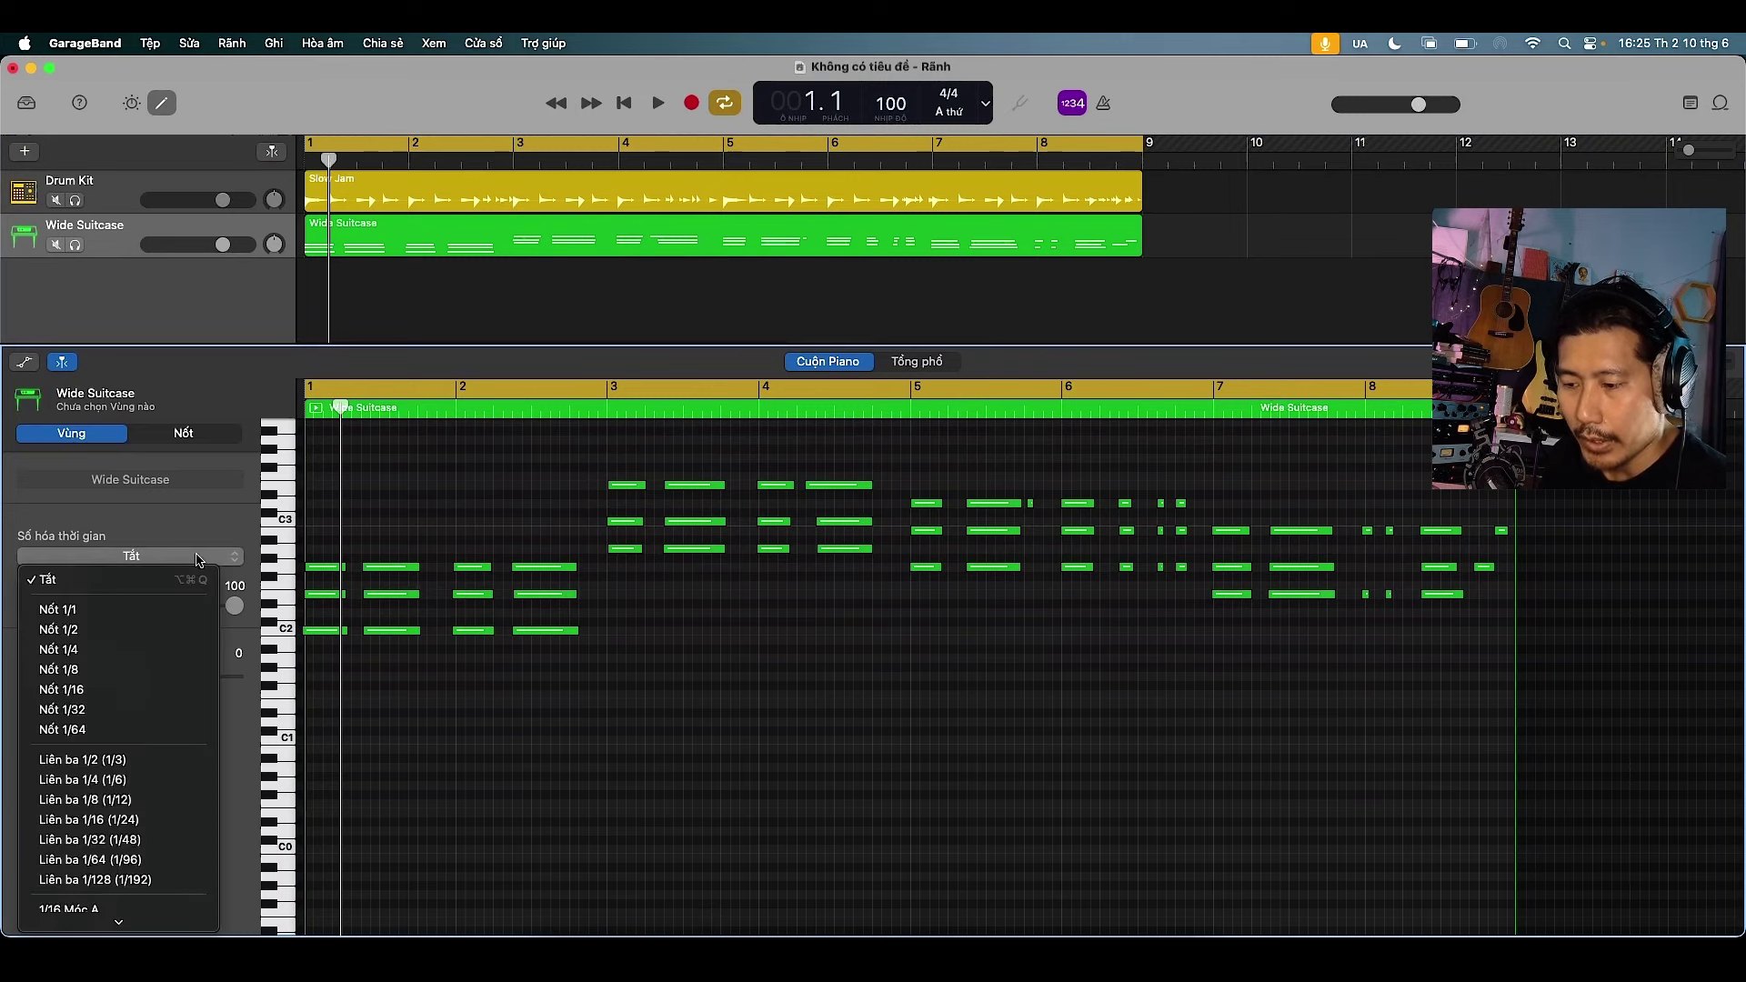
pyautogui.click(141, 627)
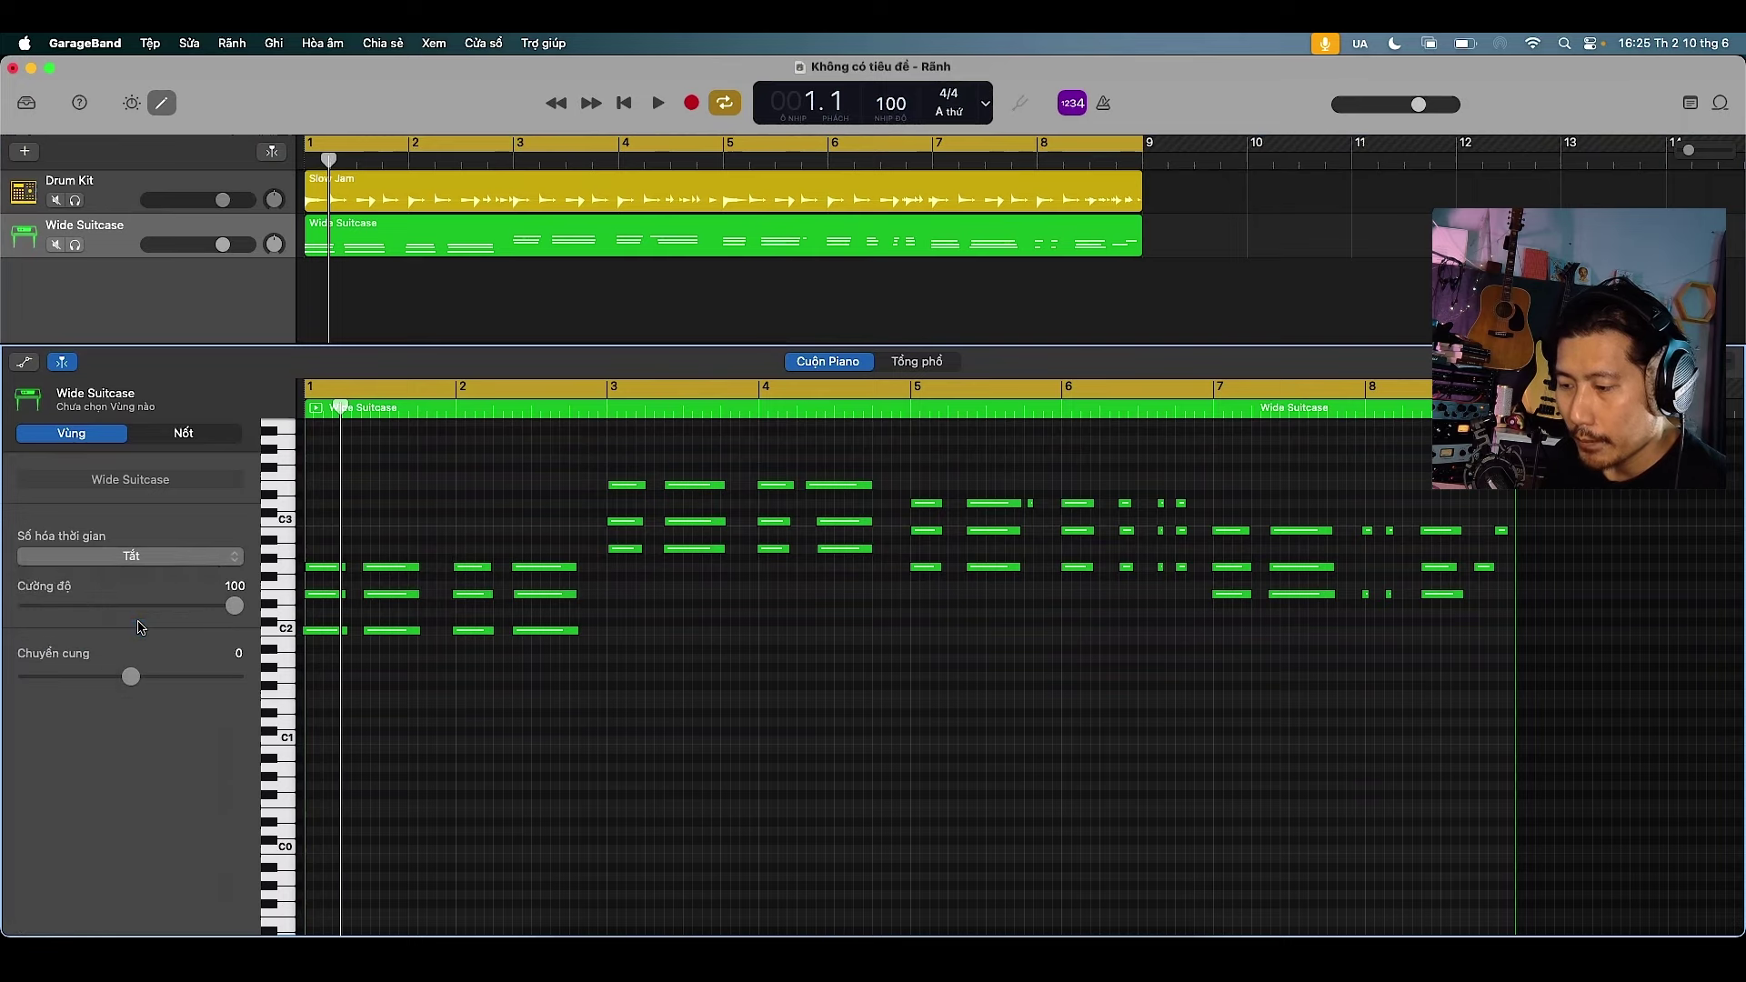
pyautogui.click(639, 304)
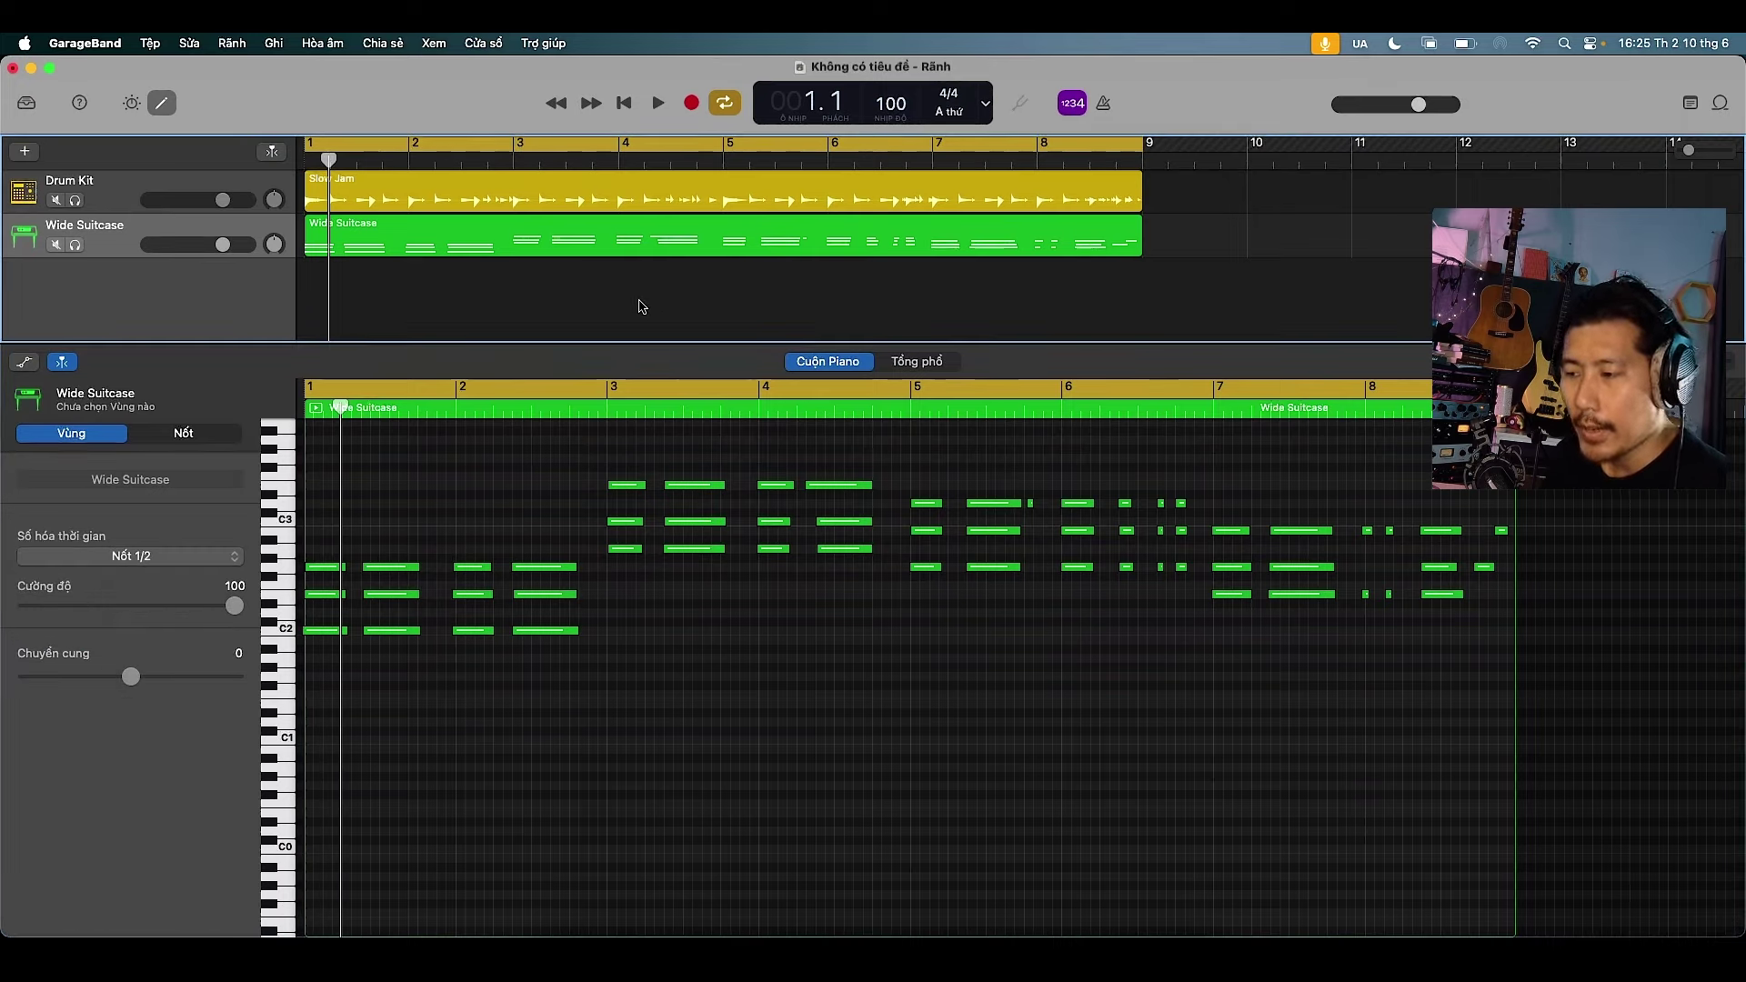
pyautogui.click(601, 237)
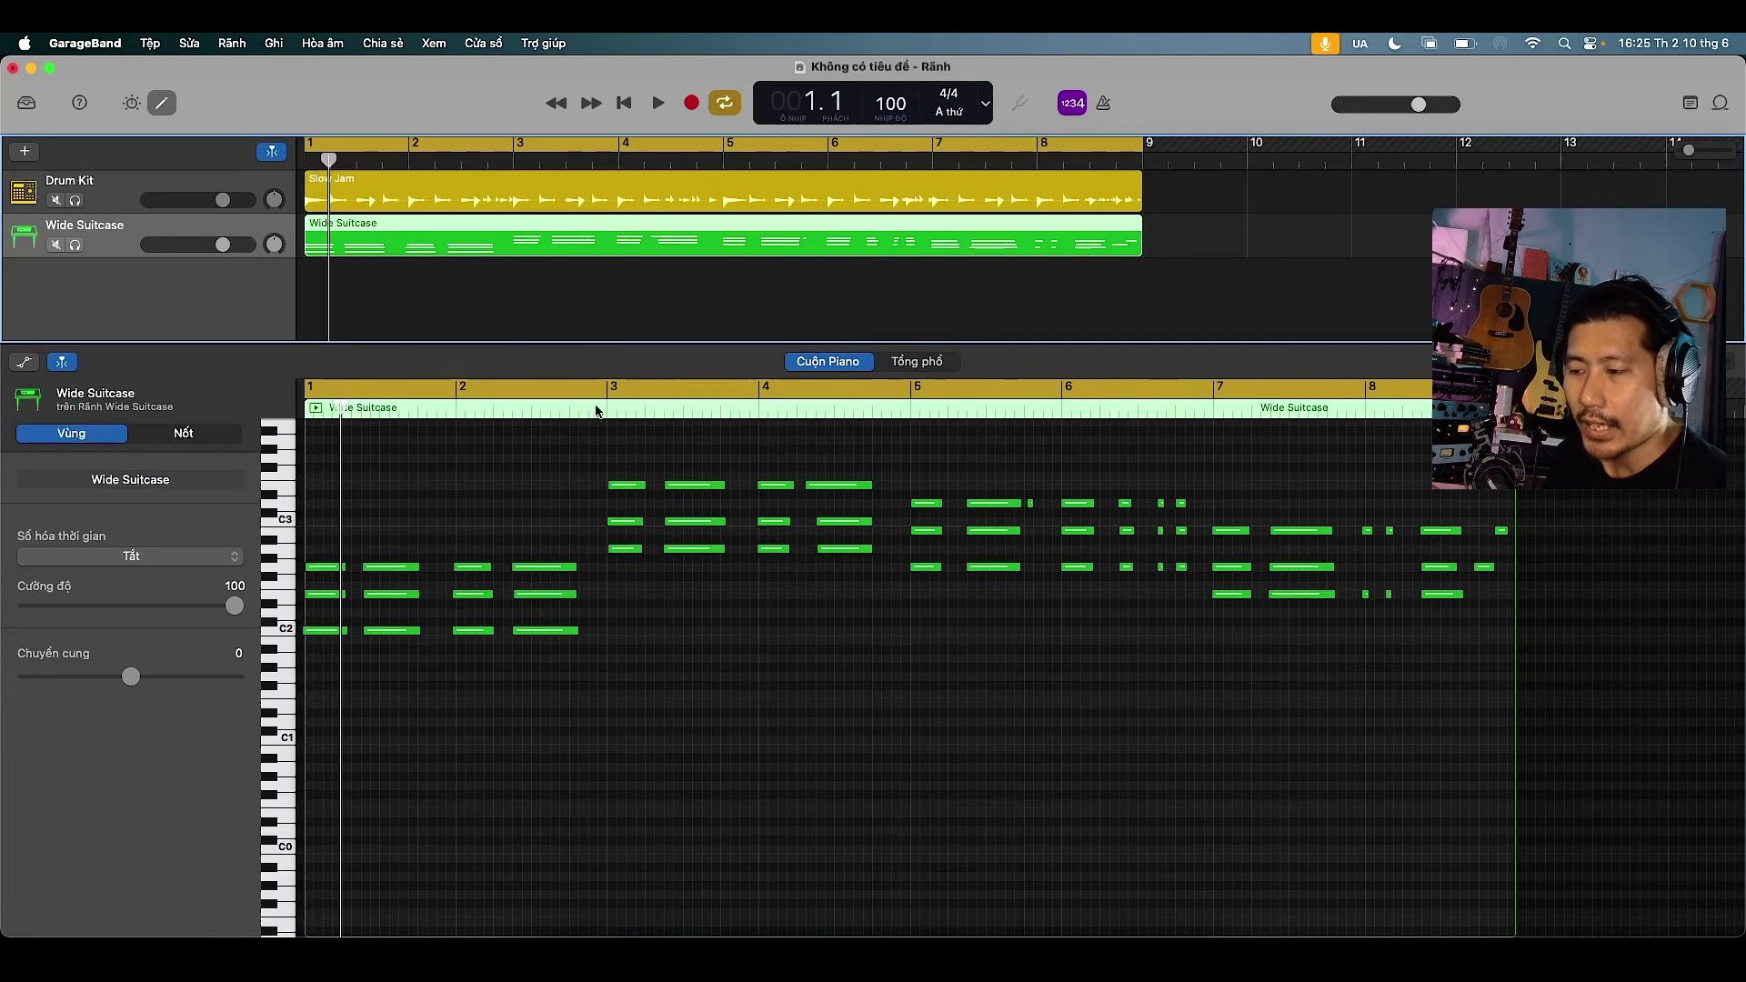
pyautogui.click(137, 562)
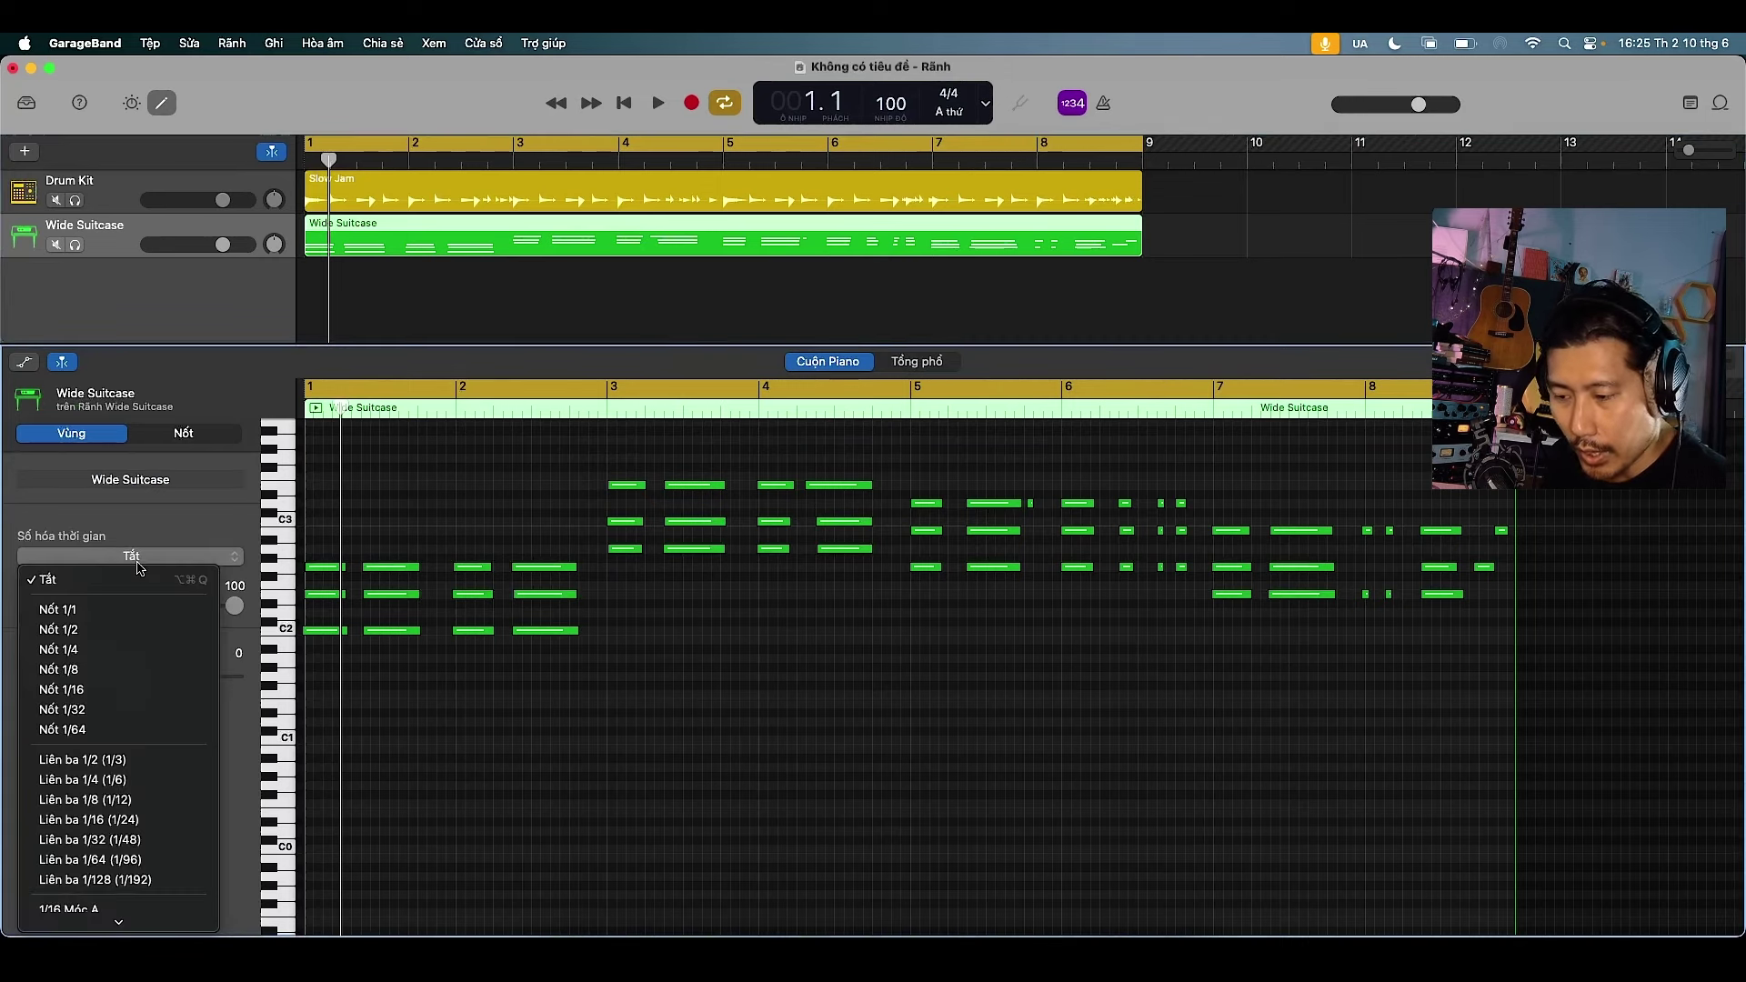
pyautogui.click(108, 627)
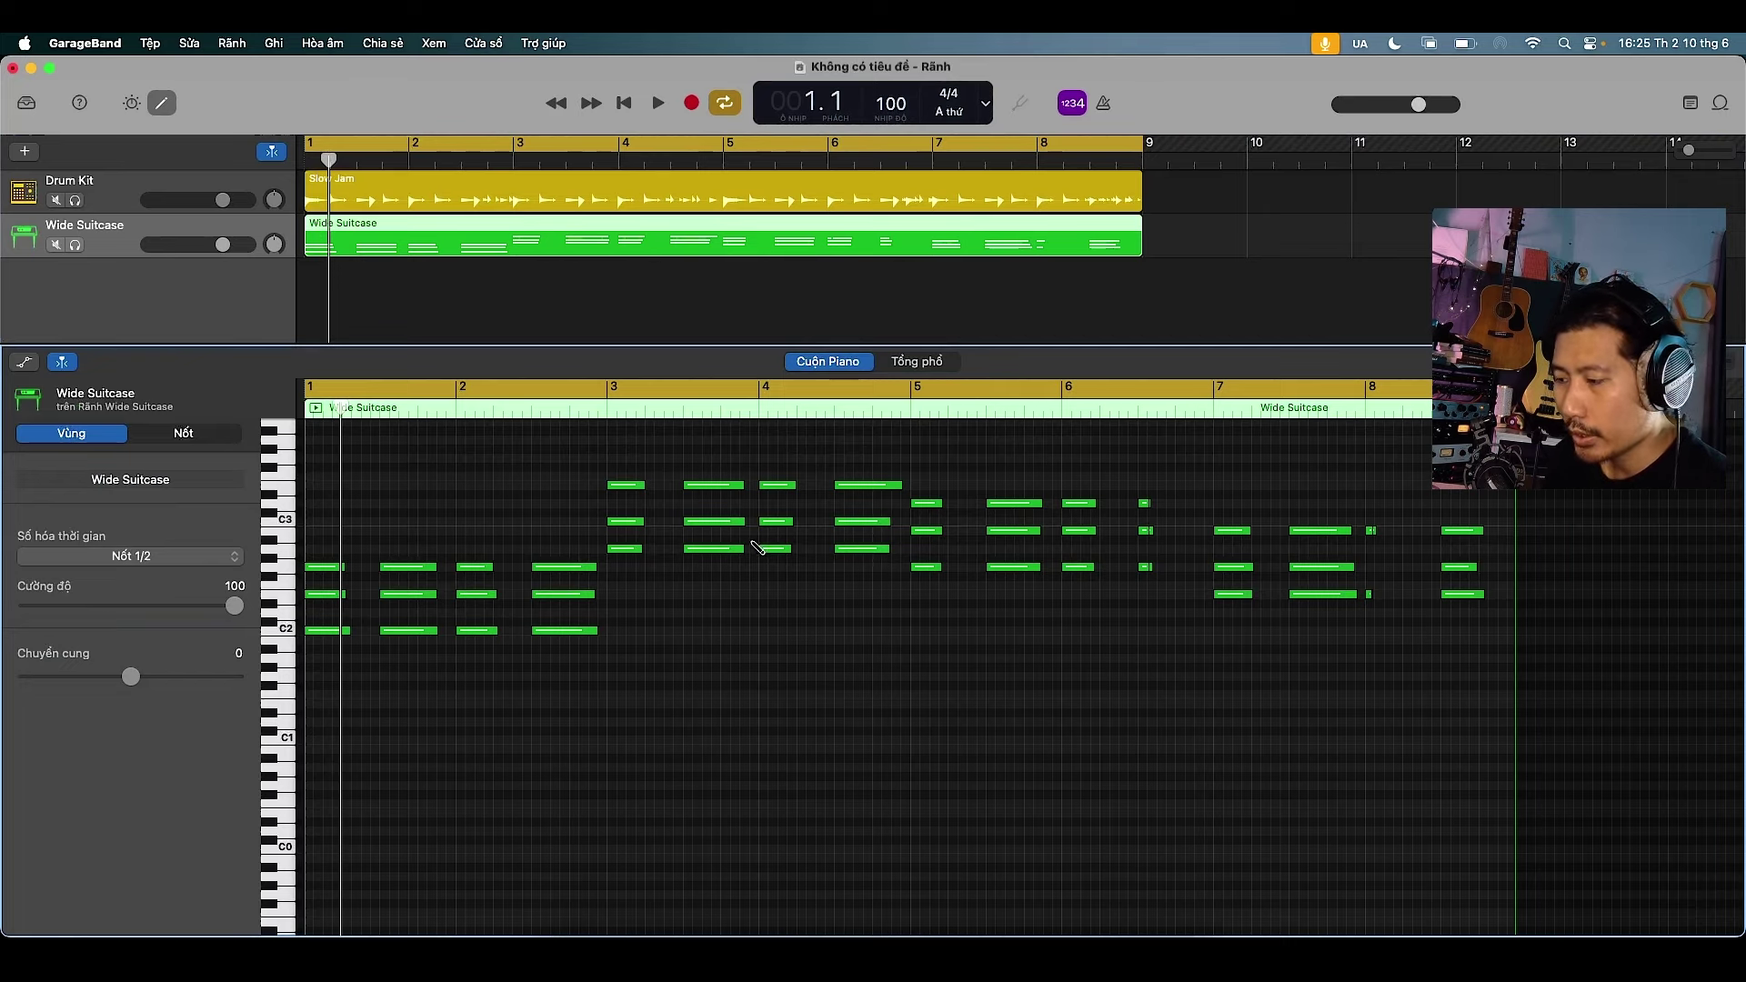
pyautogui.press('super+z')
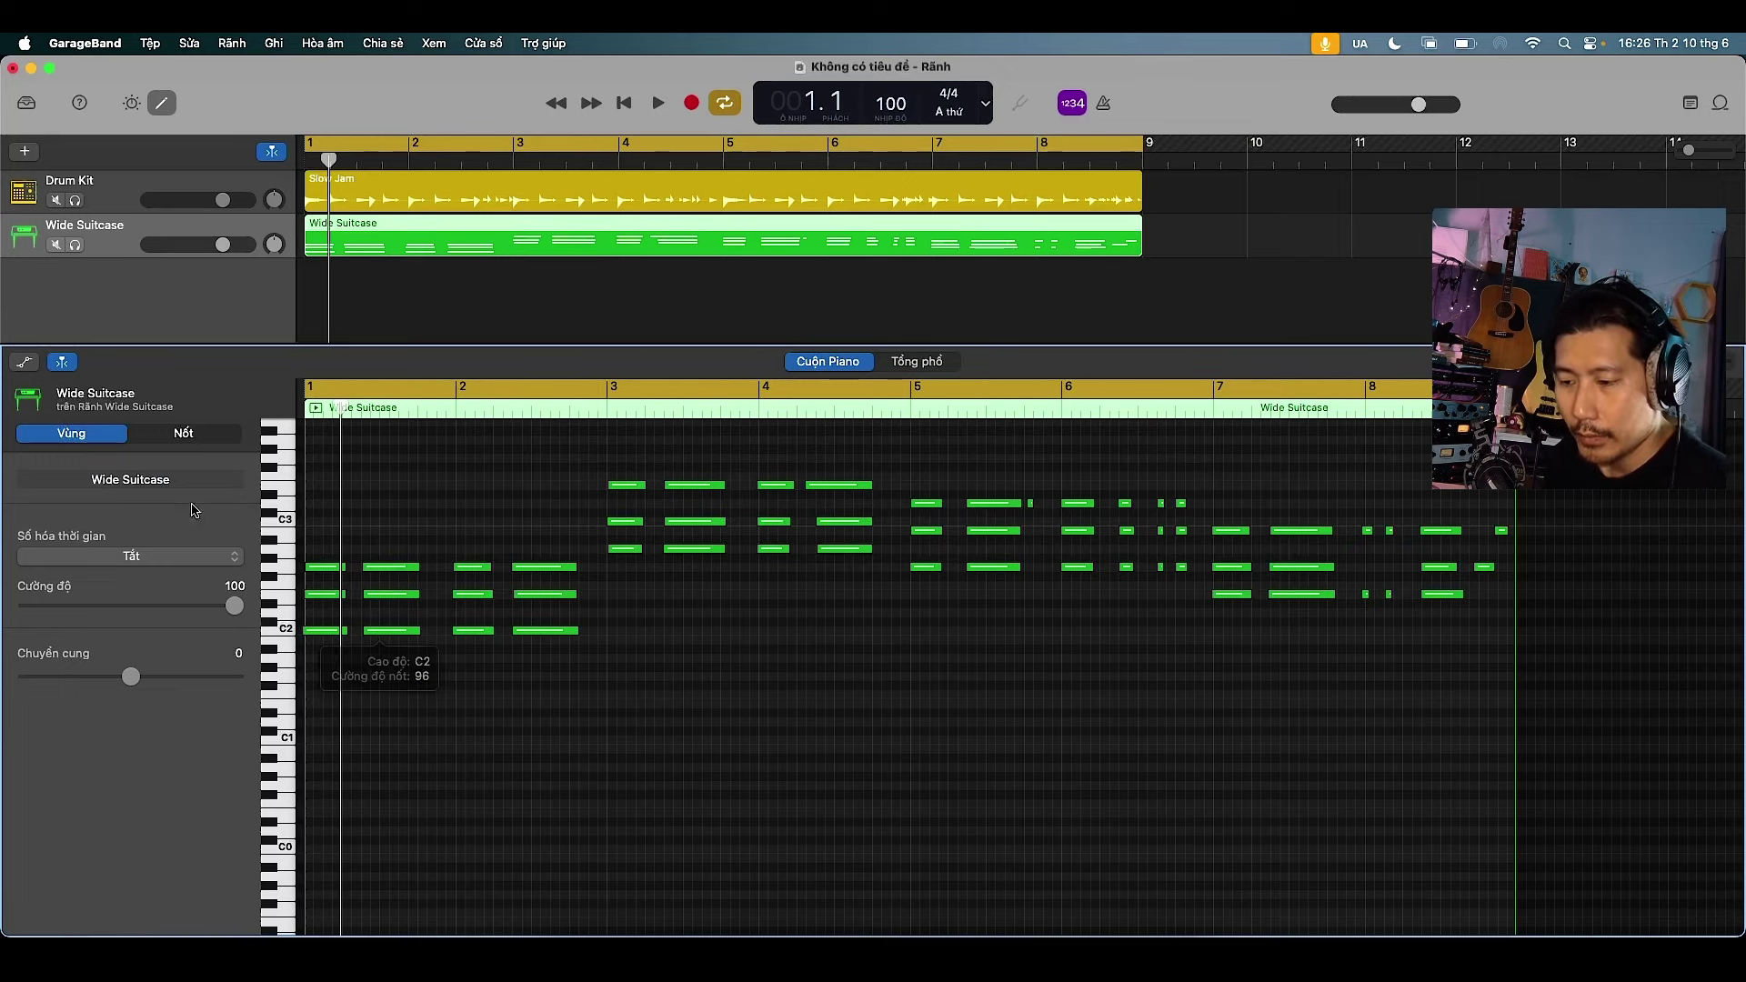
# Apply a 1/2 Note time quantize to the Wide Suitcase region once more and undo it
pyautogui.click(133, 558)
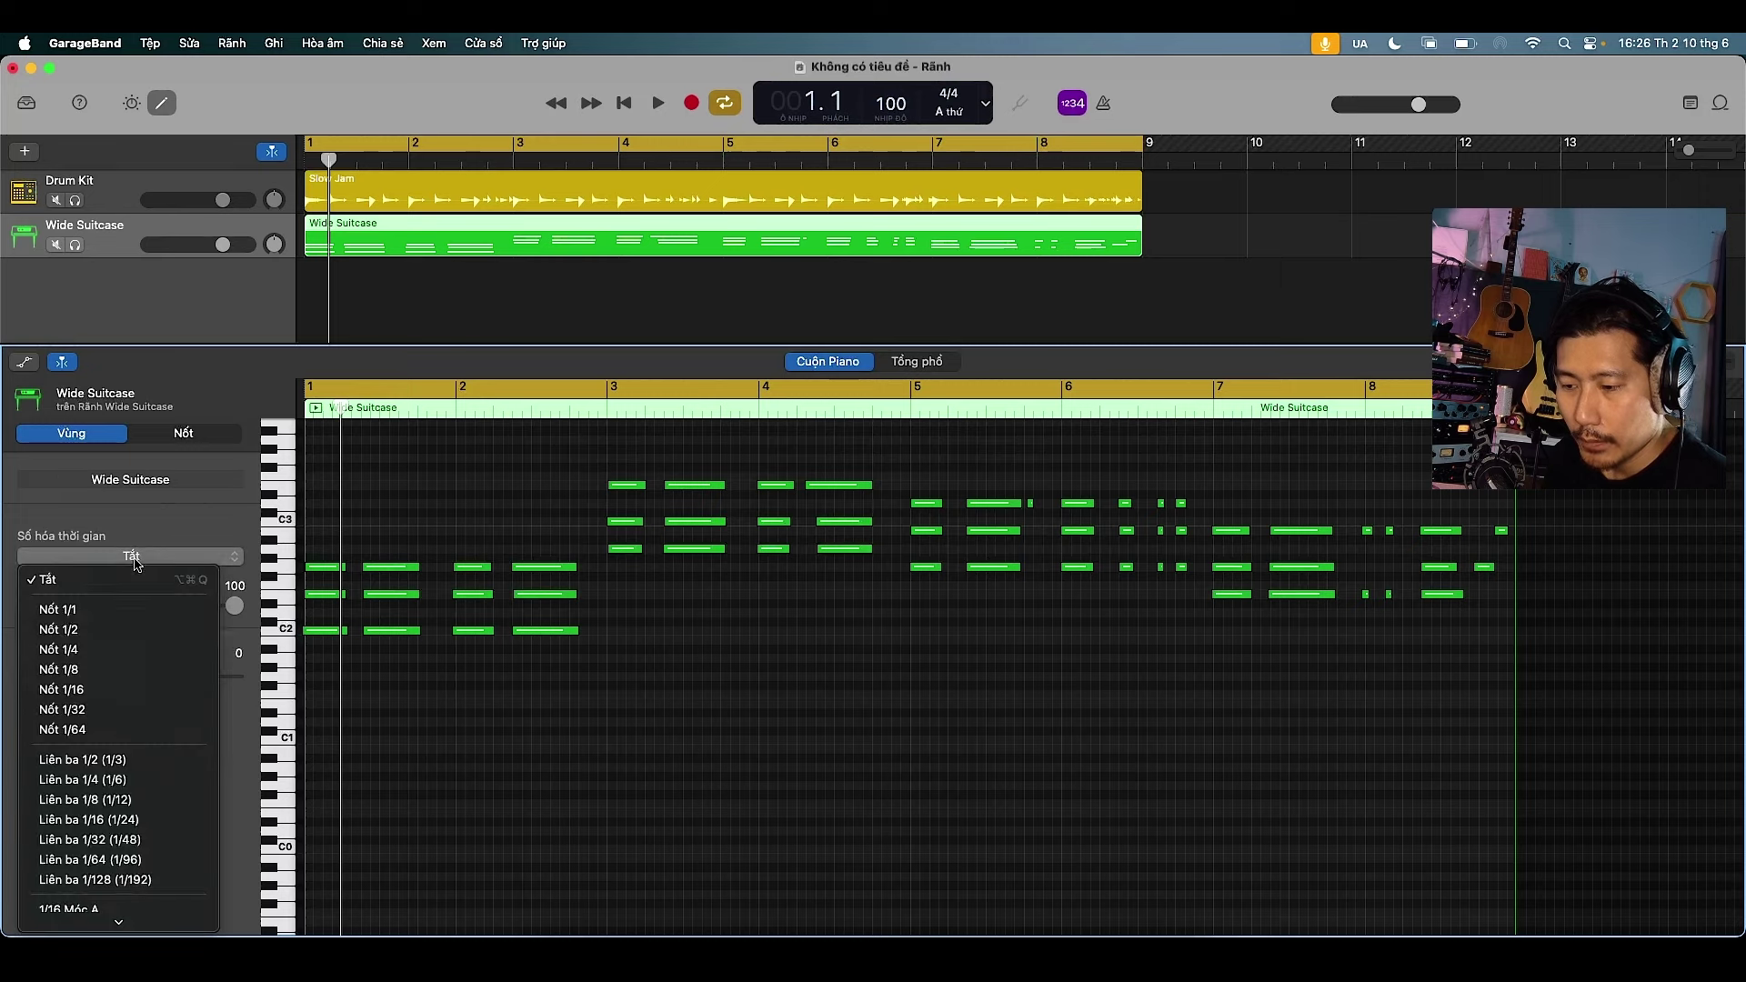
pyautogui.click(127, 627)
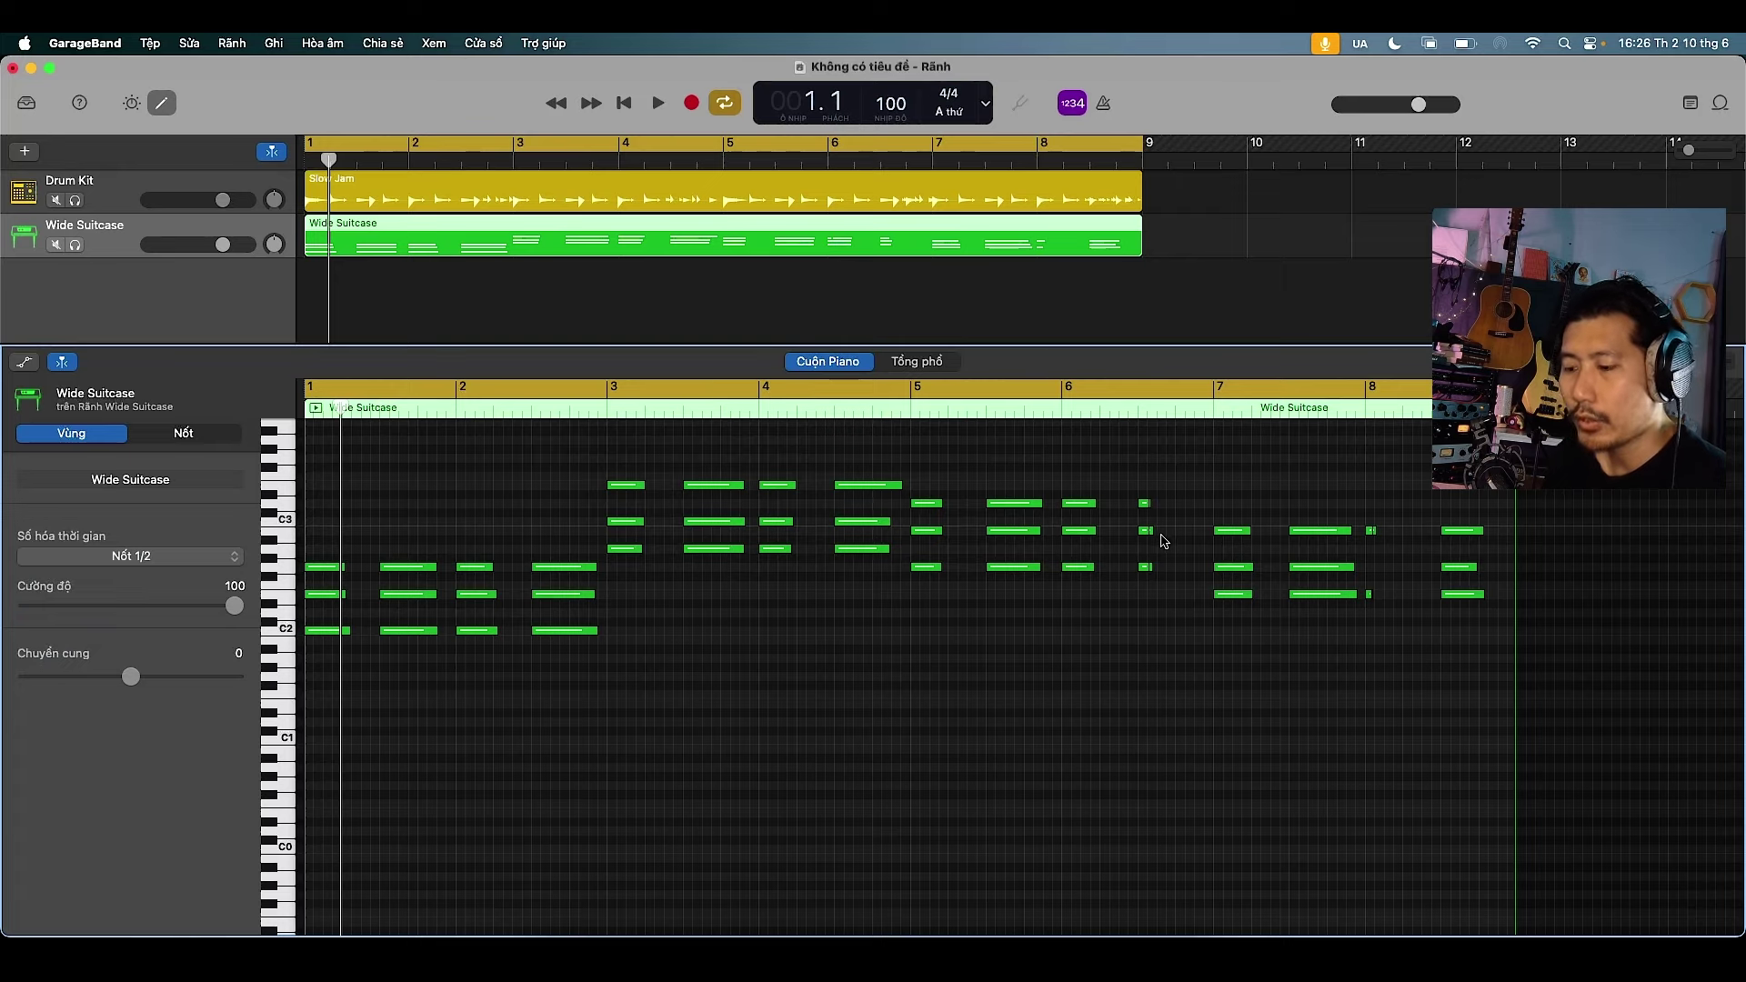
pyautogui.press('super+z')
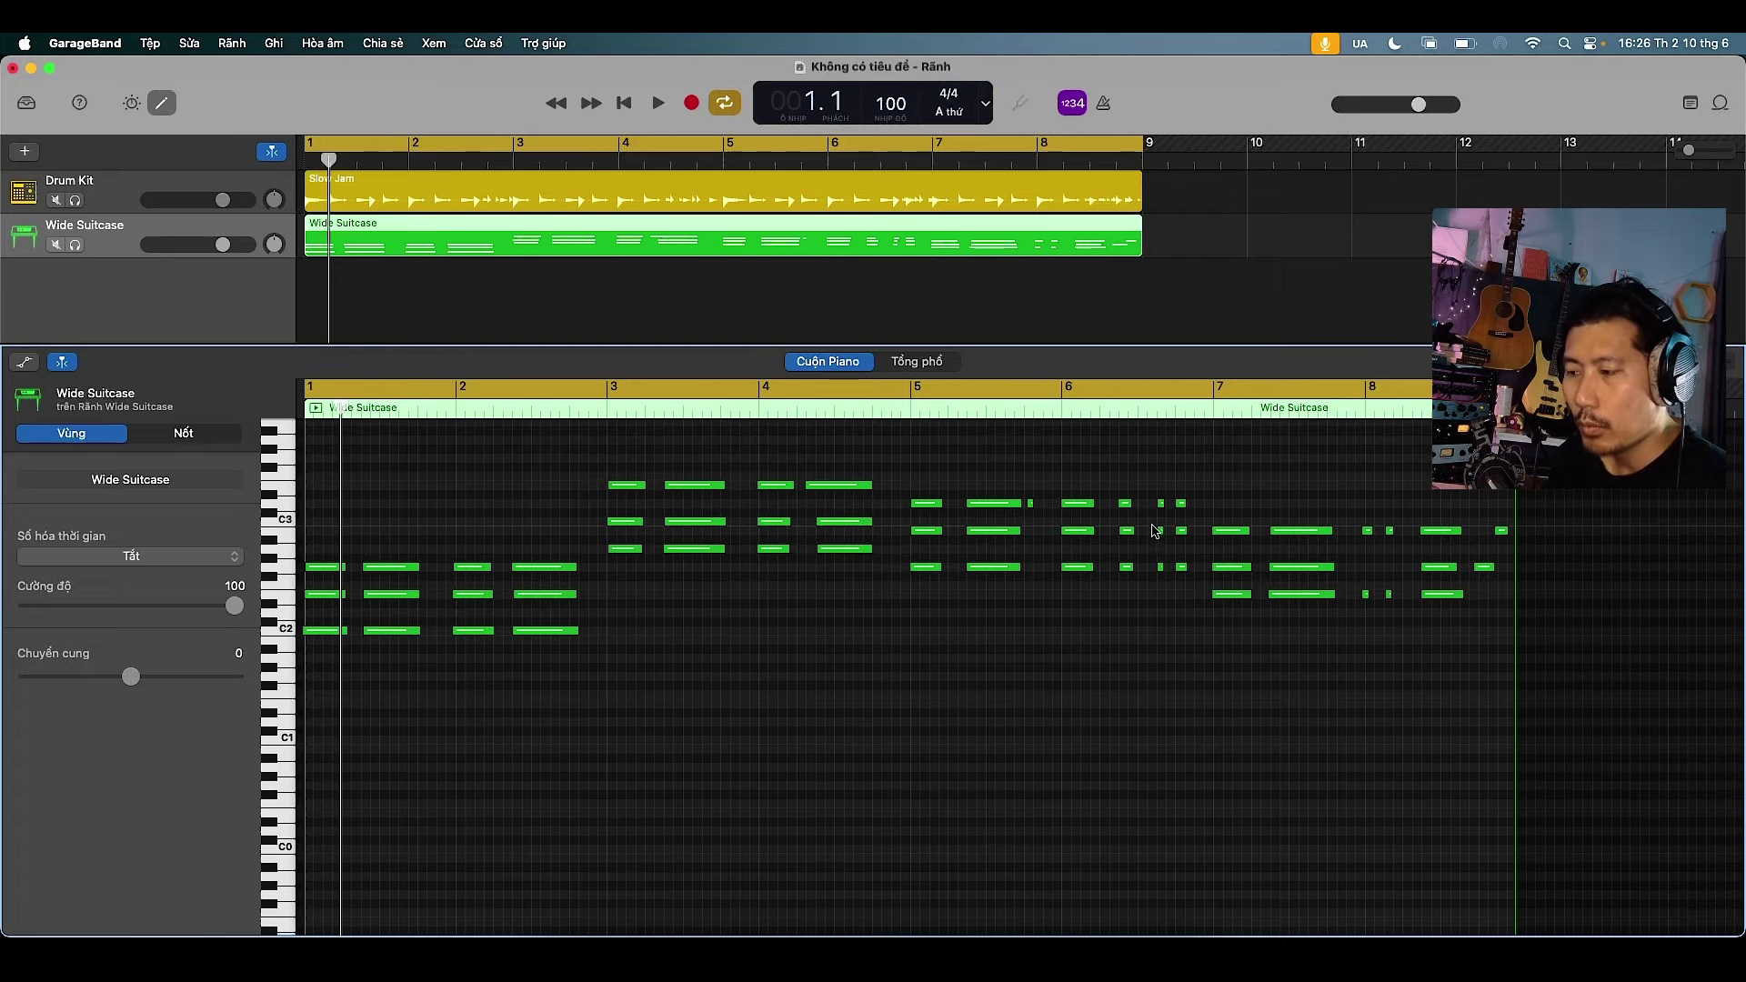
# Set the time quantize of the Wide Suitcase region to 1/8 Note
pyautogui.click(141, 555)
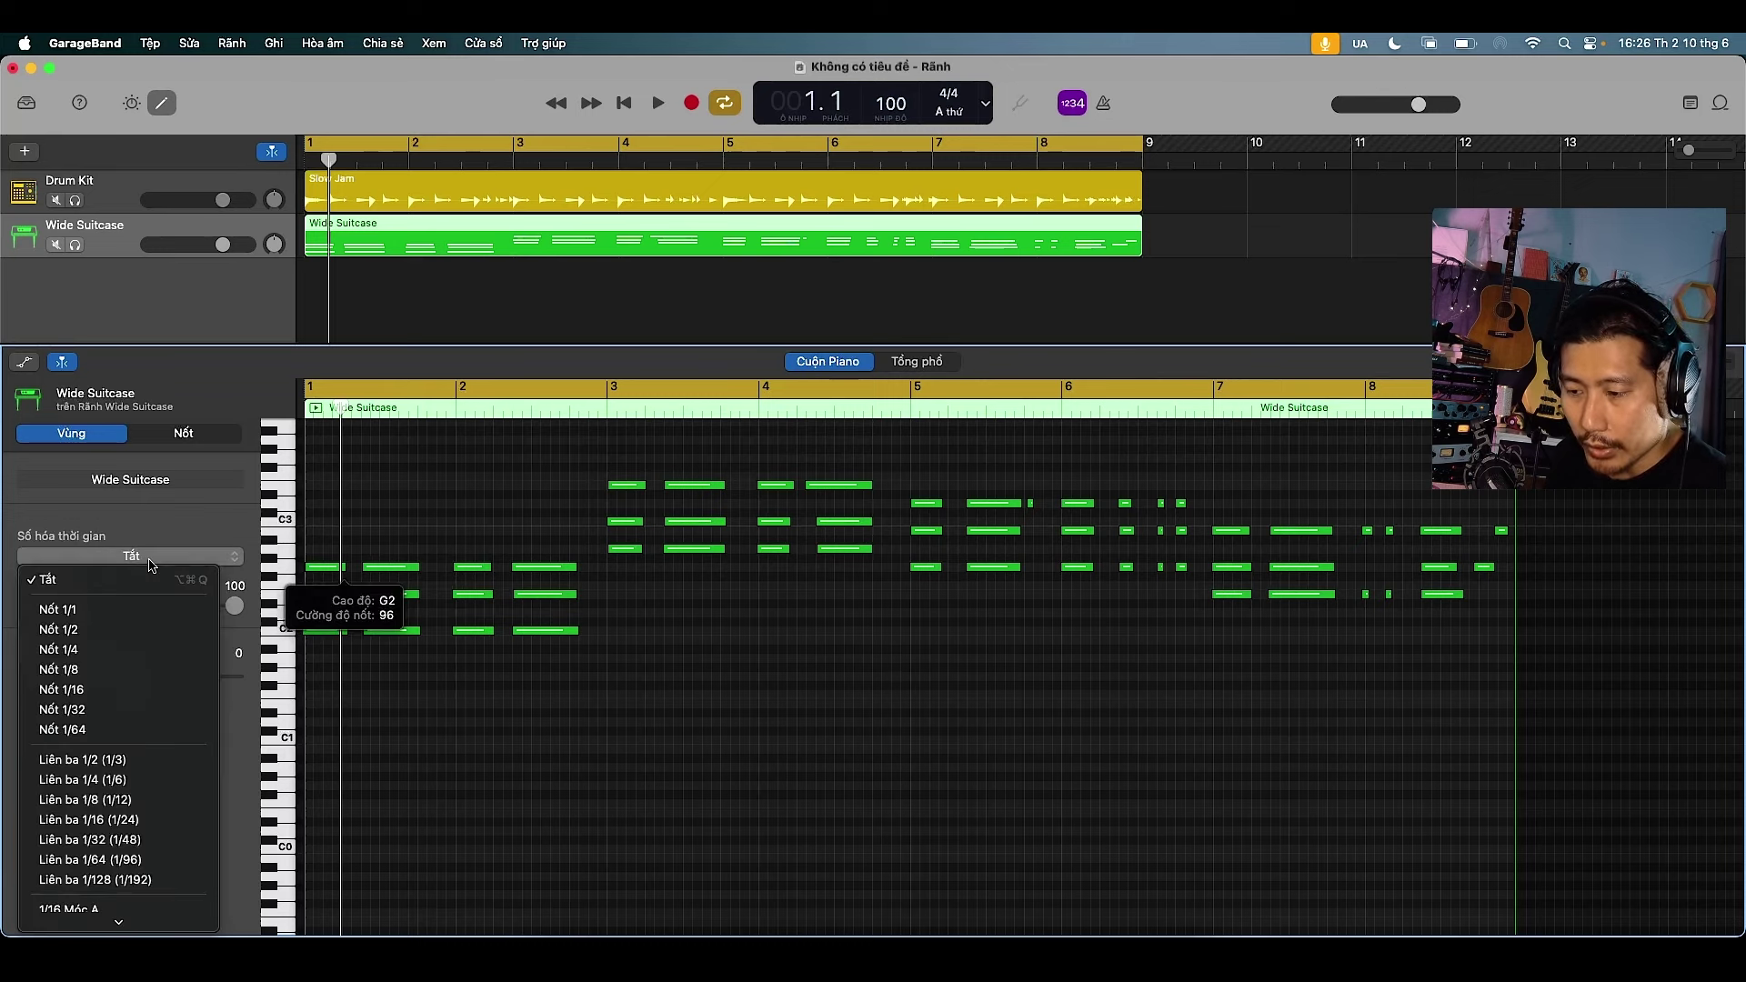
pyautogui.click(125, 670)
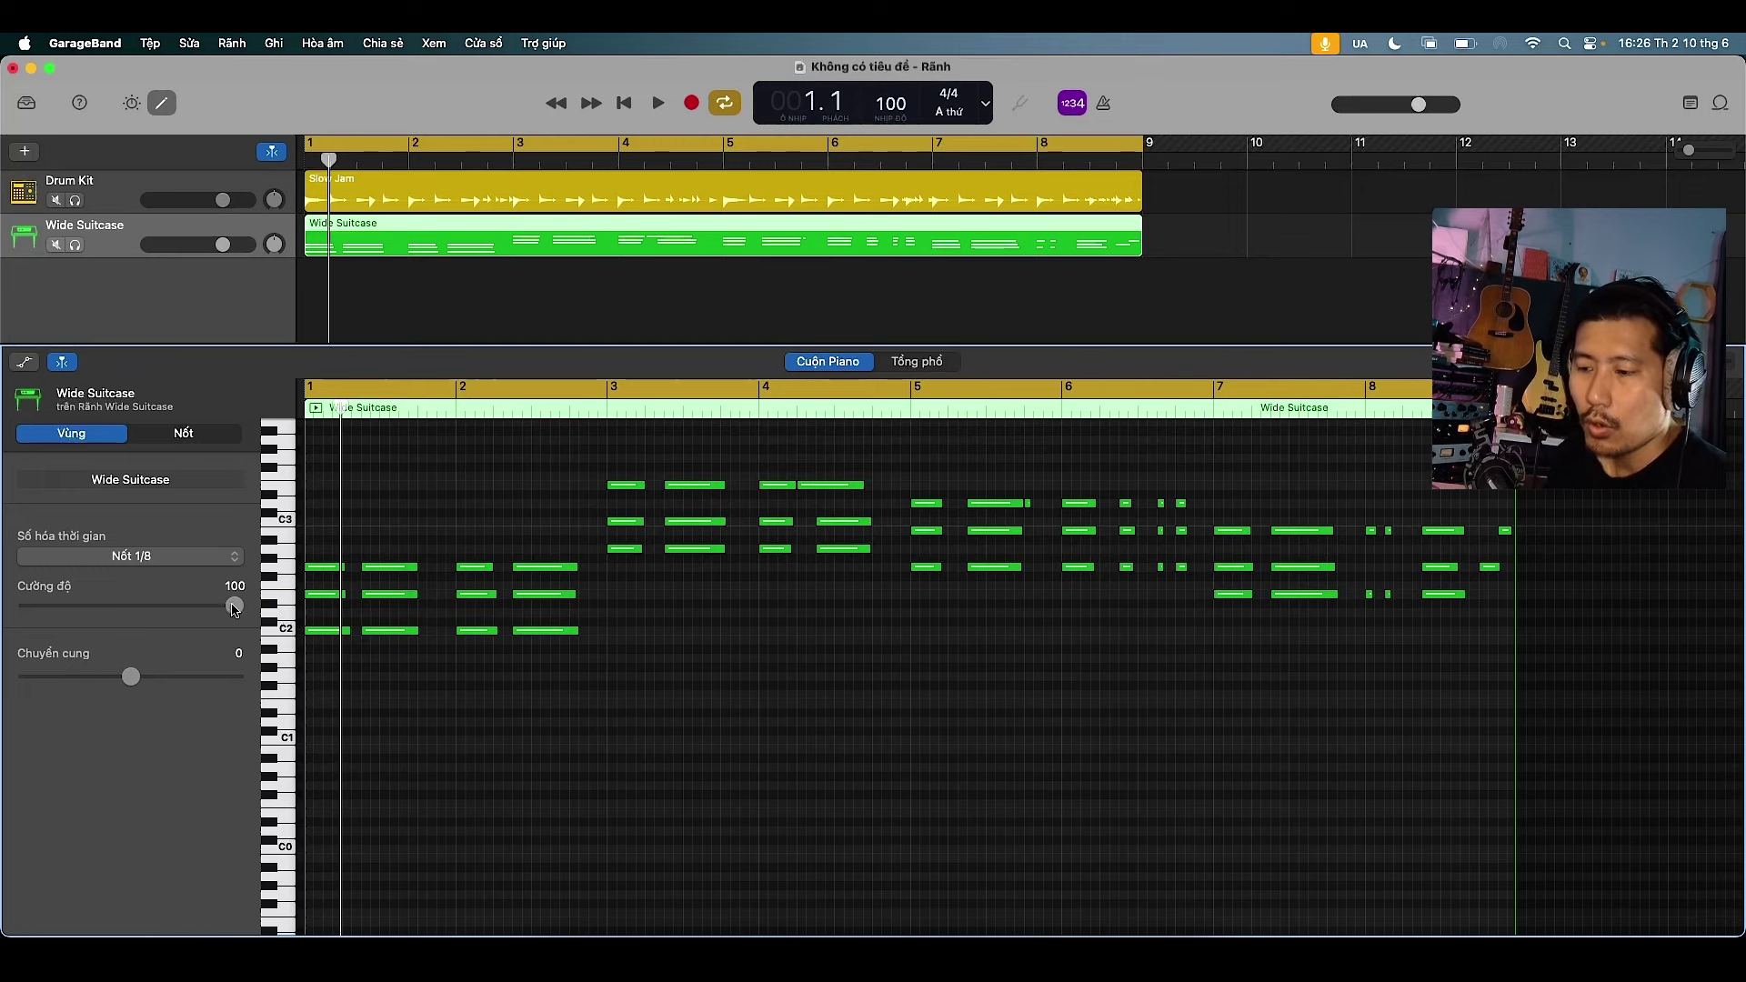
pyautogui.click(159, 558)
pyautogui.click(176, 526)
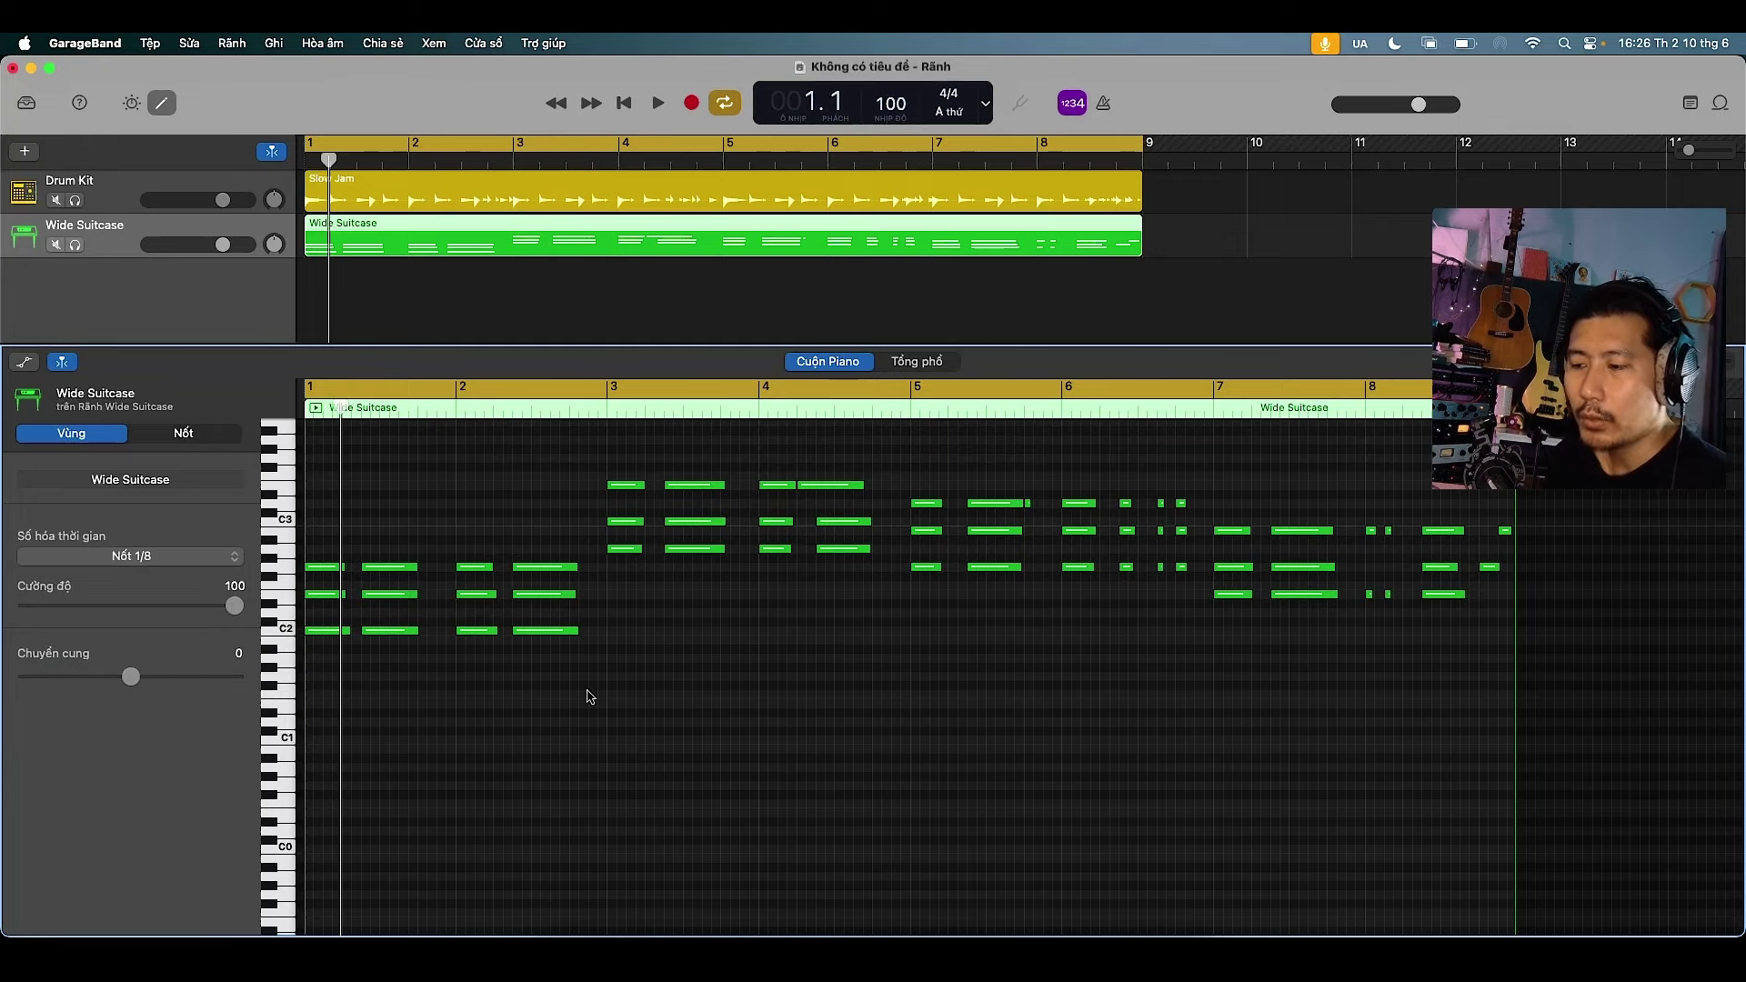
# Try quantize strengths of 0 and 92 on the Wide Suitcase region, and settle on a strength of 57
pyautogui.scroll(5, 589, 699)
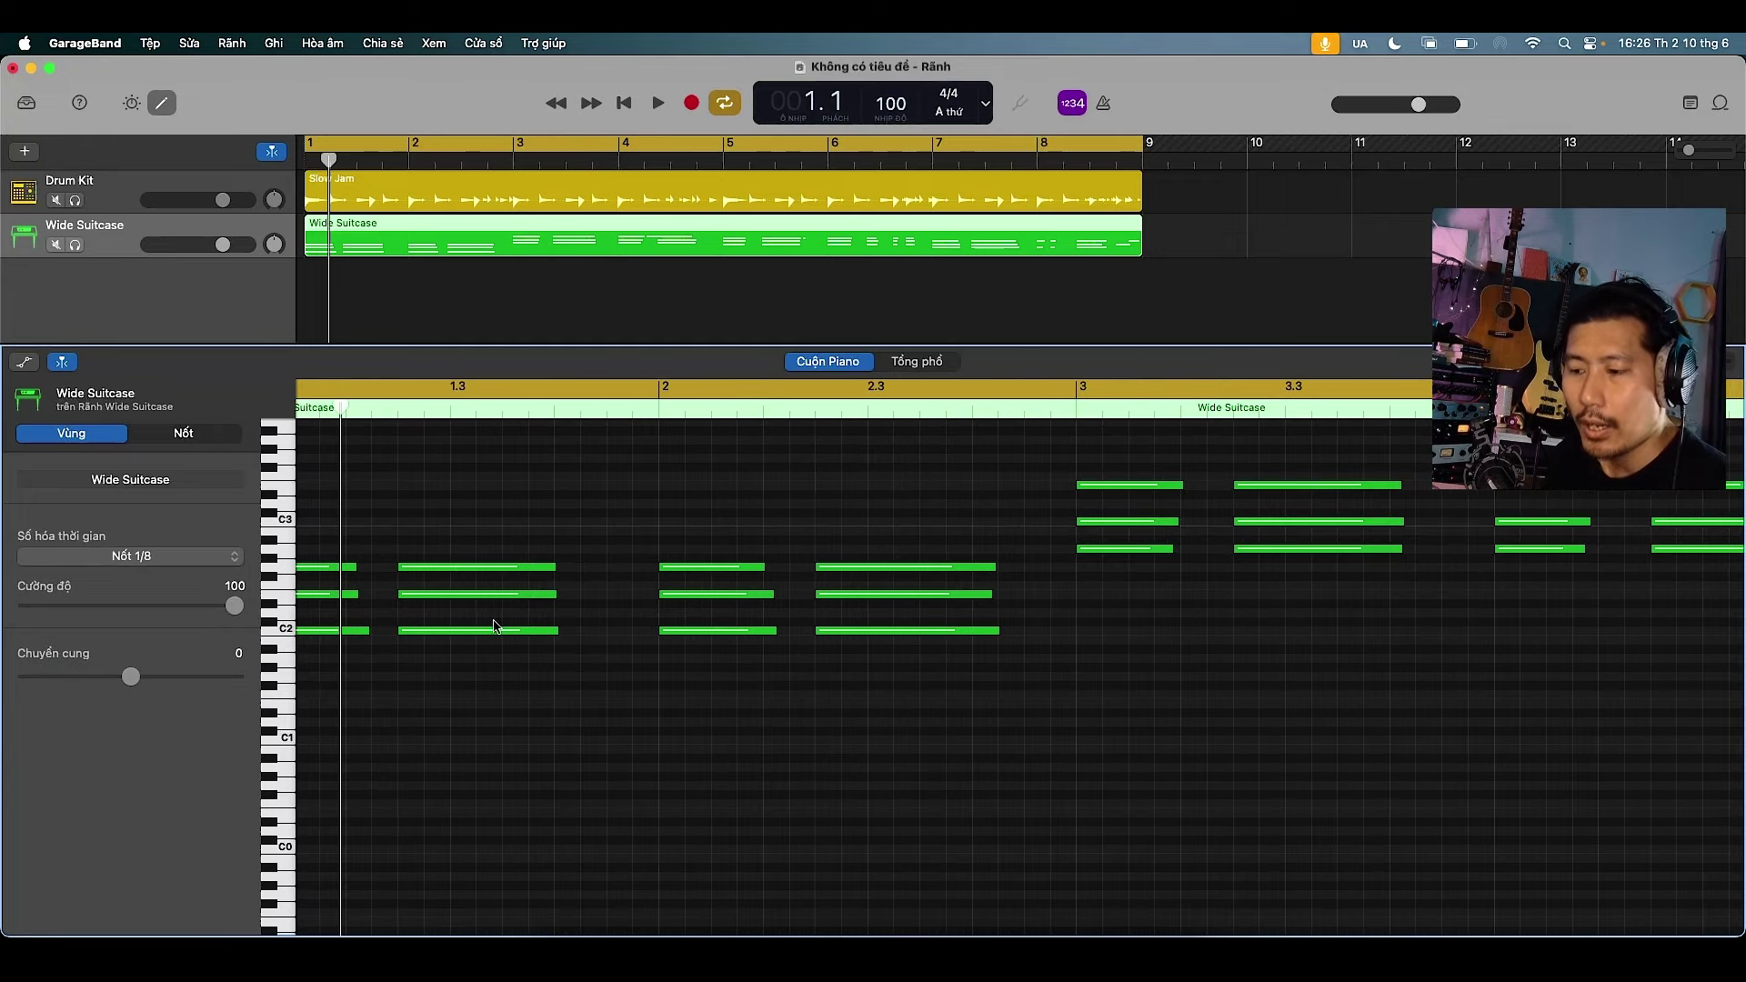
pyautogui.moveTo(235, 606); pyautogui.dragTo(12, 595)
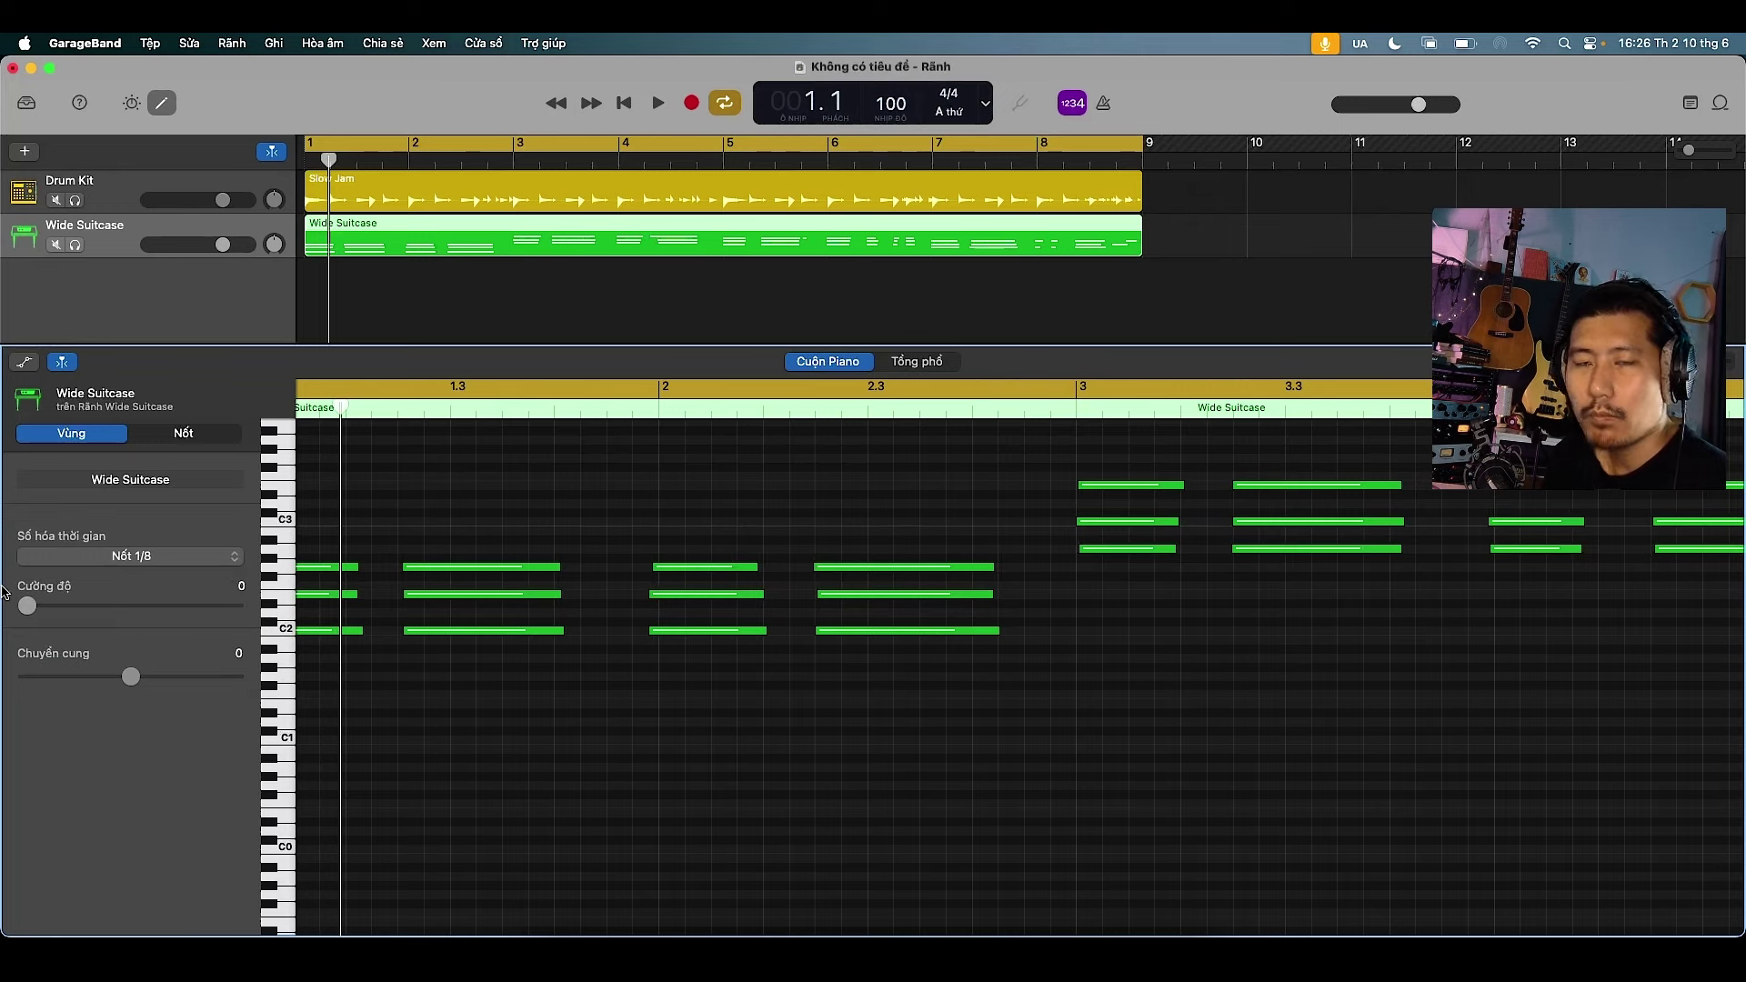
pyautogui.moveTo(3, 591); pyautogui.dragTo(217, 606)
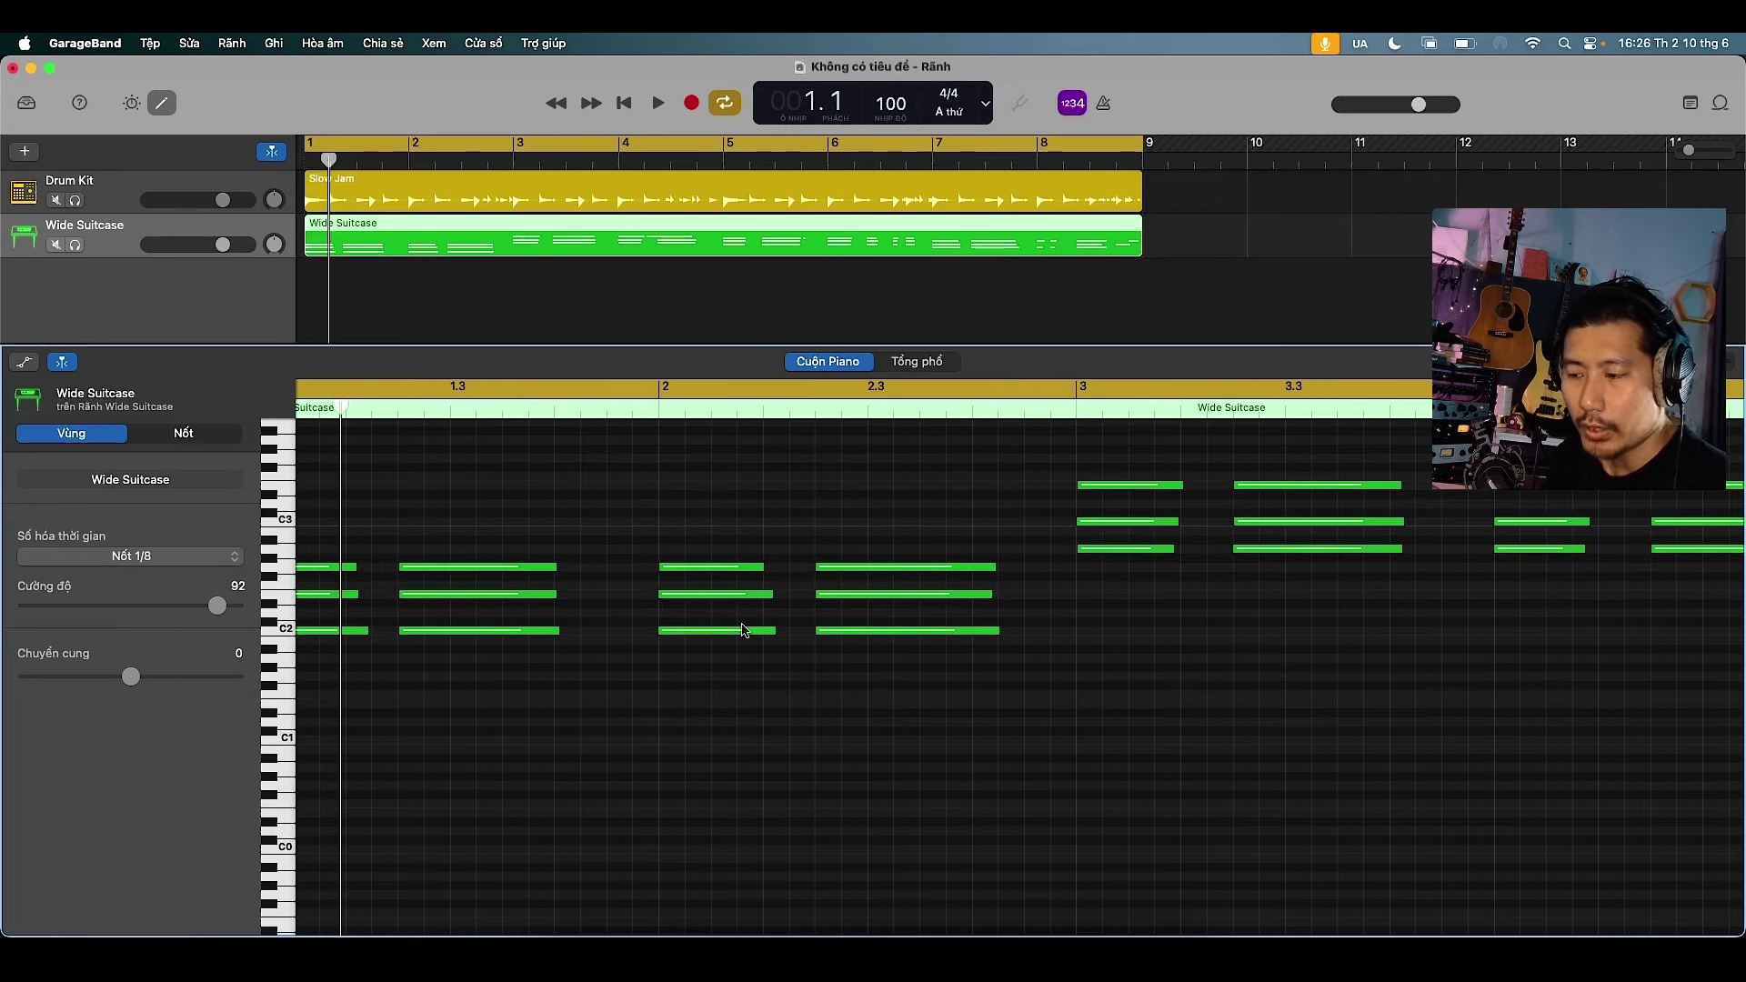
pyautogui.moveTo(216, 606); pyautogui.dragTo(151, 595)
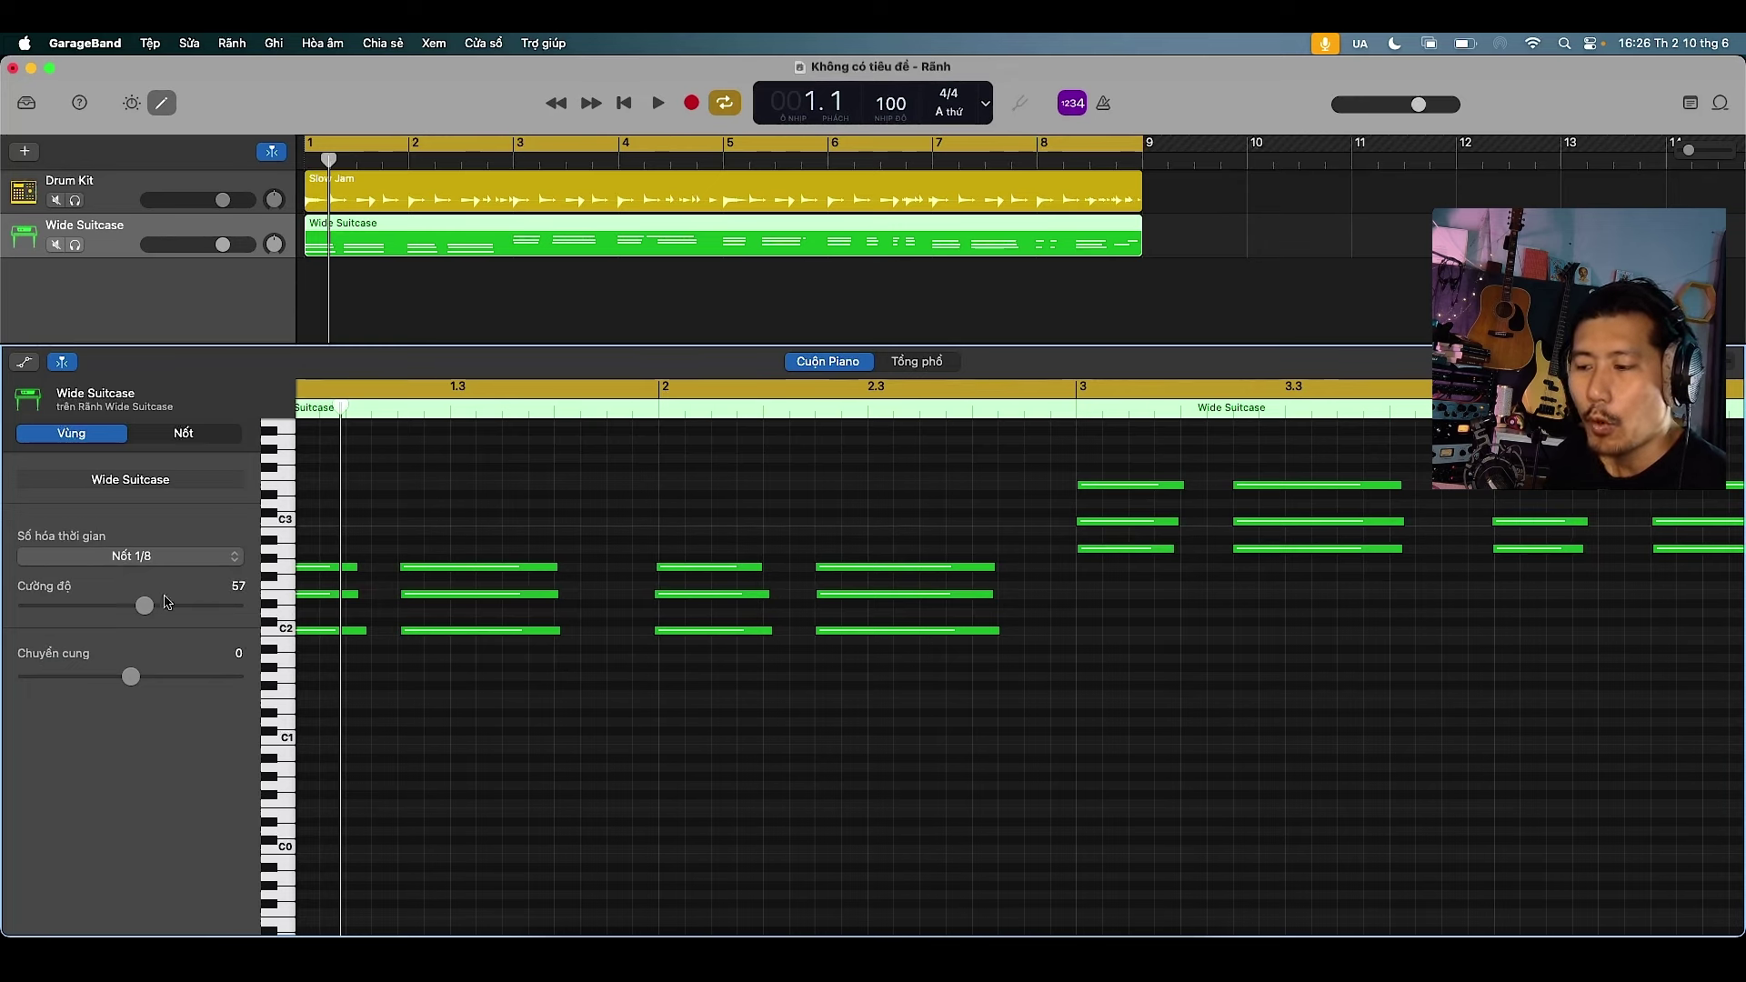
# Try transposing the Wide Suitcase region by 3, -24, 24 and 12 semitones with playback, and return the transposition to 0
pyautogui.scroll(-10, 418, 658)
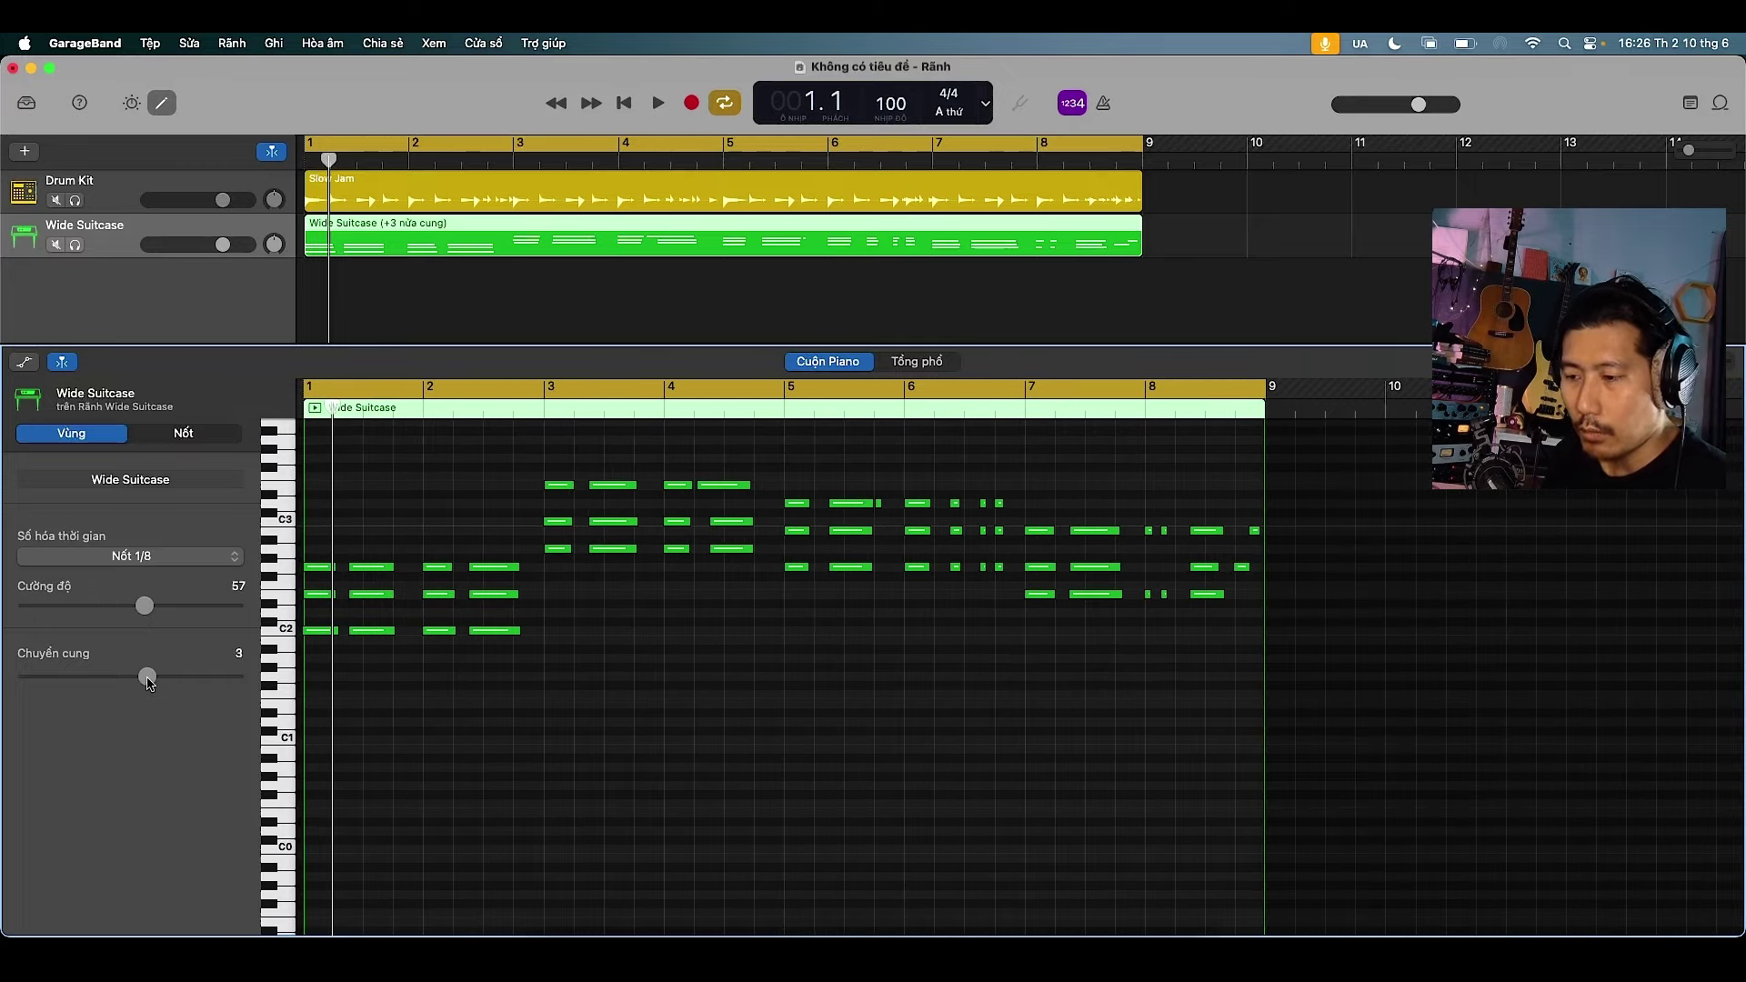
pyautogui.press('space')
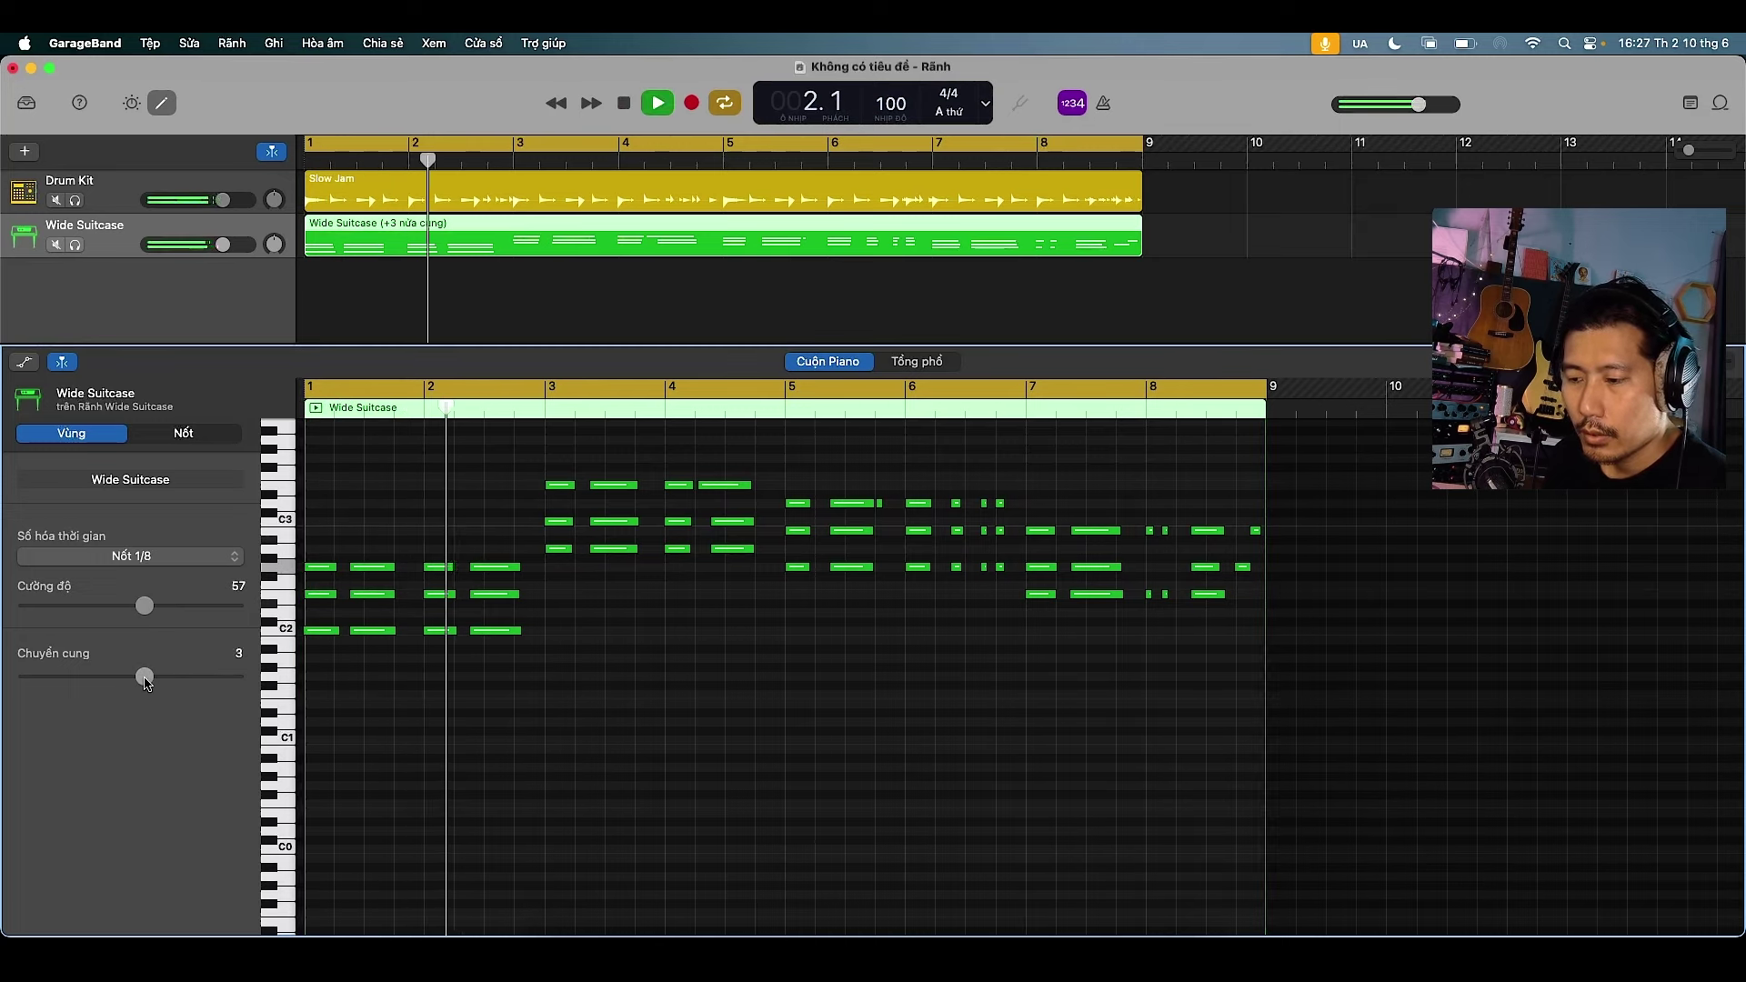
pyautogui.moveTo(148, 678); pyautogui.dragTo(3, 685)
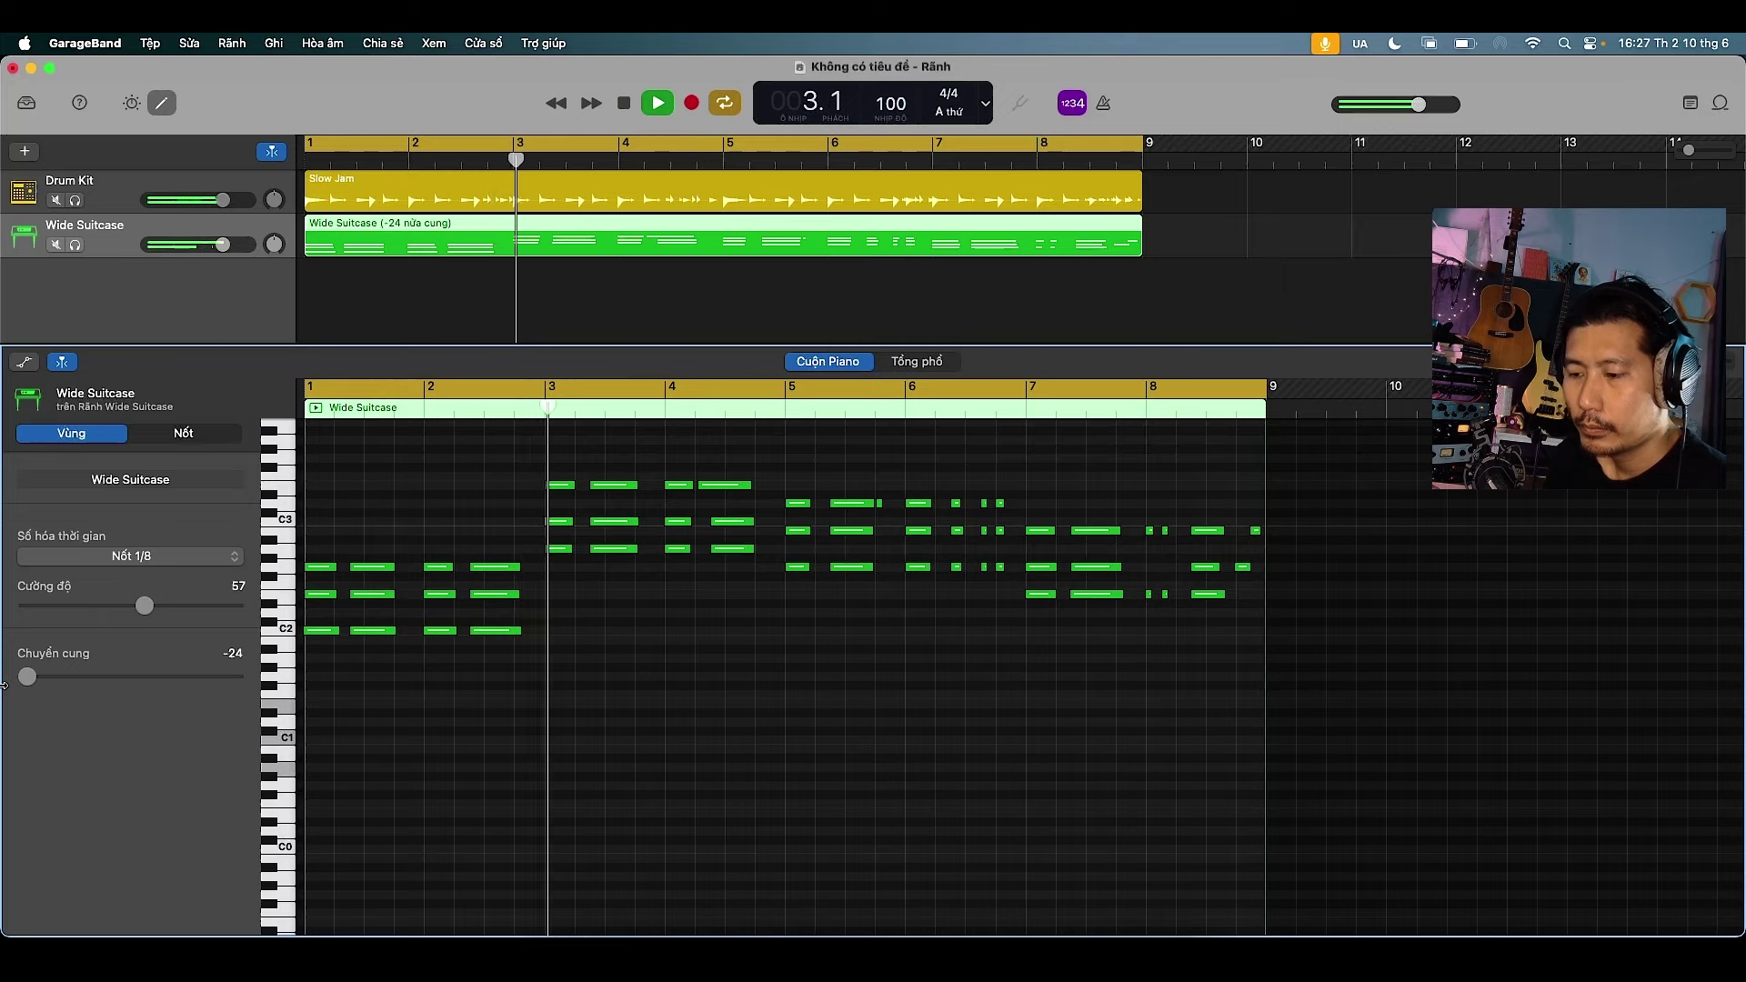
pyautogui.moveTo(32, 691); pyautogui.dragTo(245, 682)
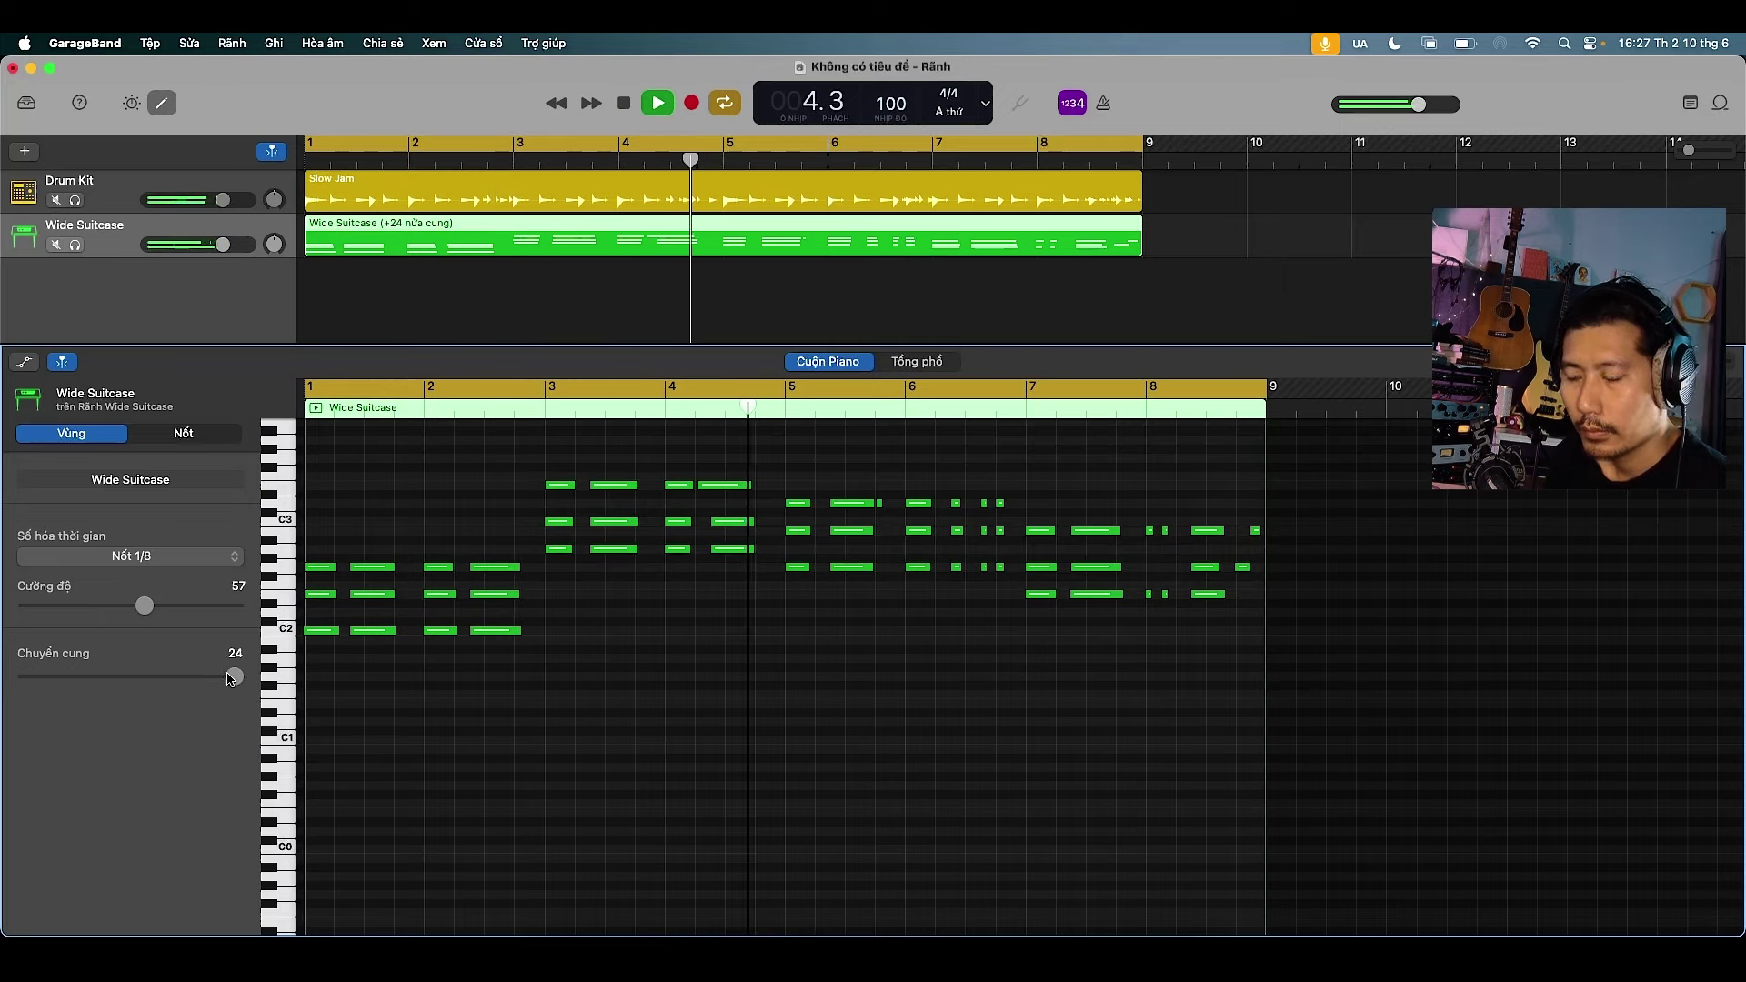
pyautogui.press('space')
pyautogui.moveTo(234, 683); pyautogui.dragTo(197, 677)
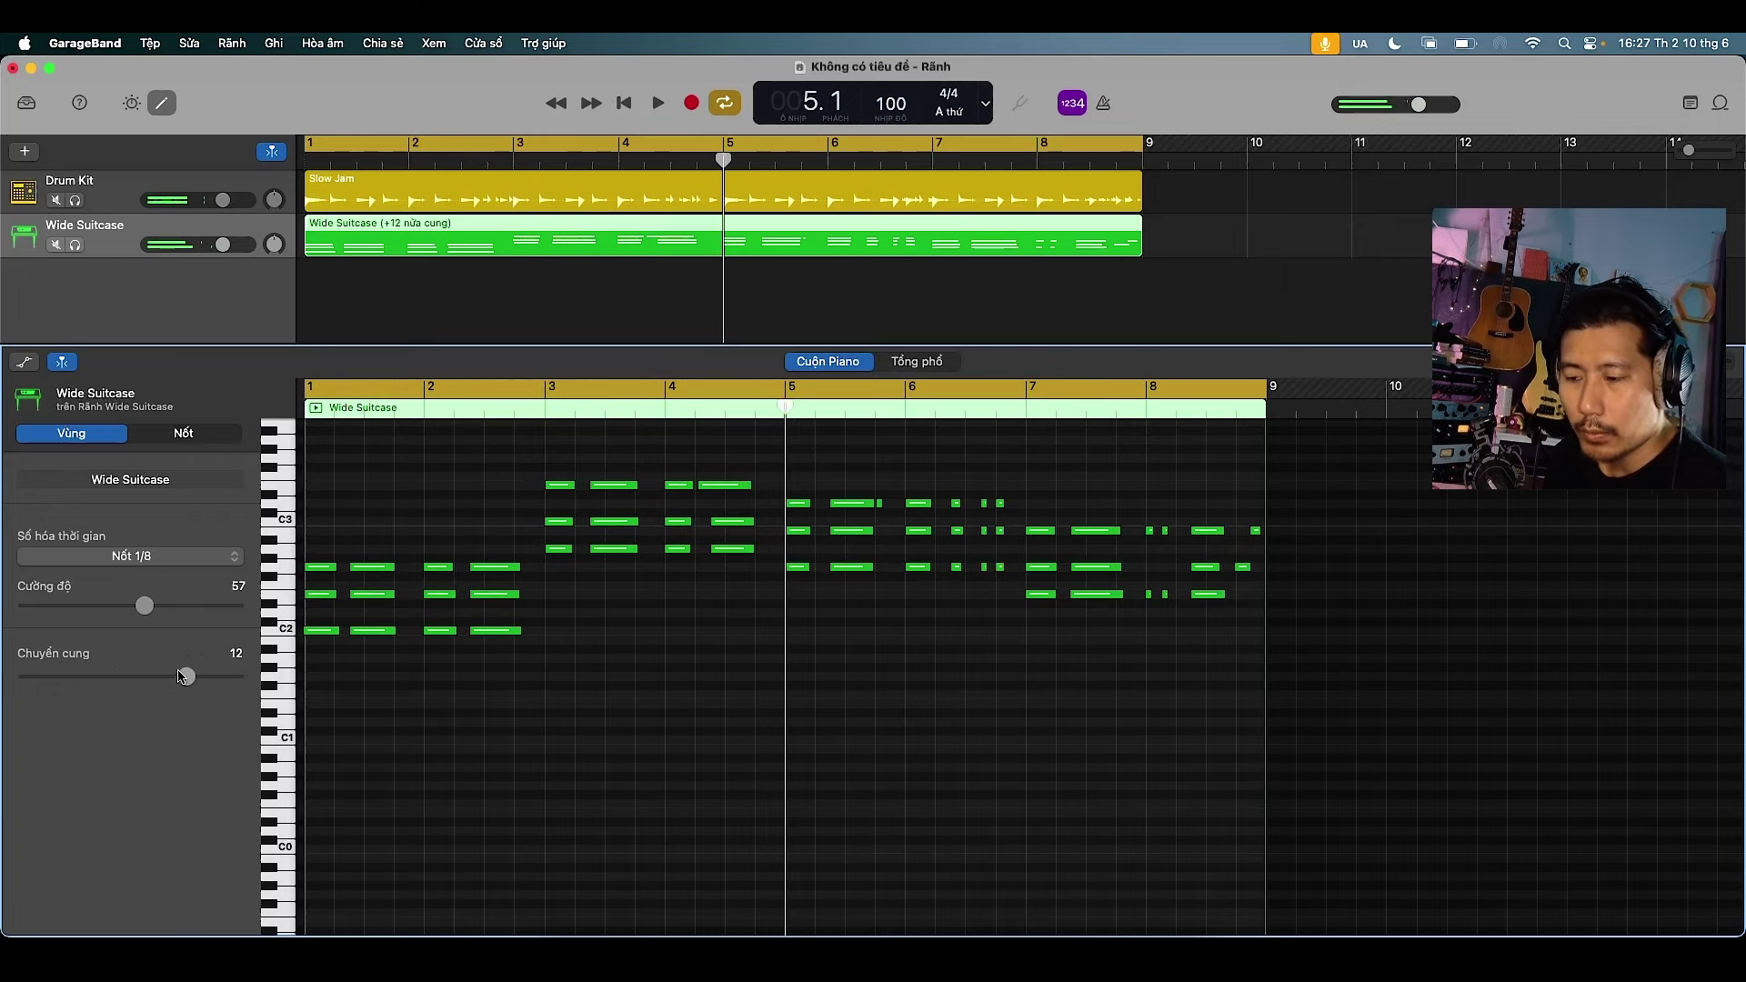
pyautogui.press('Return')
pyautogui.press('space')
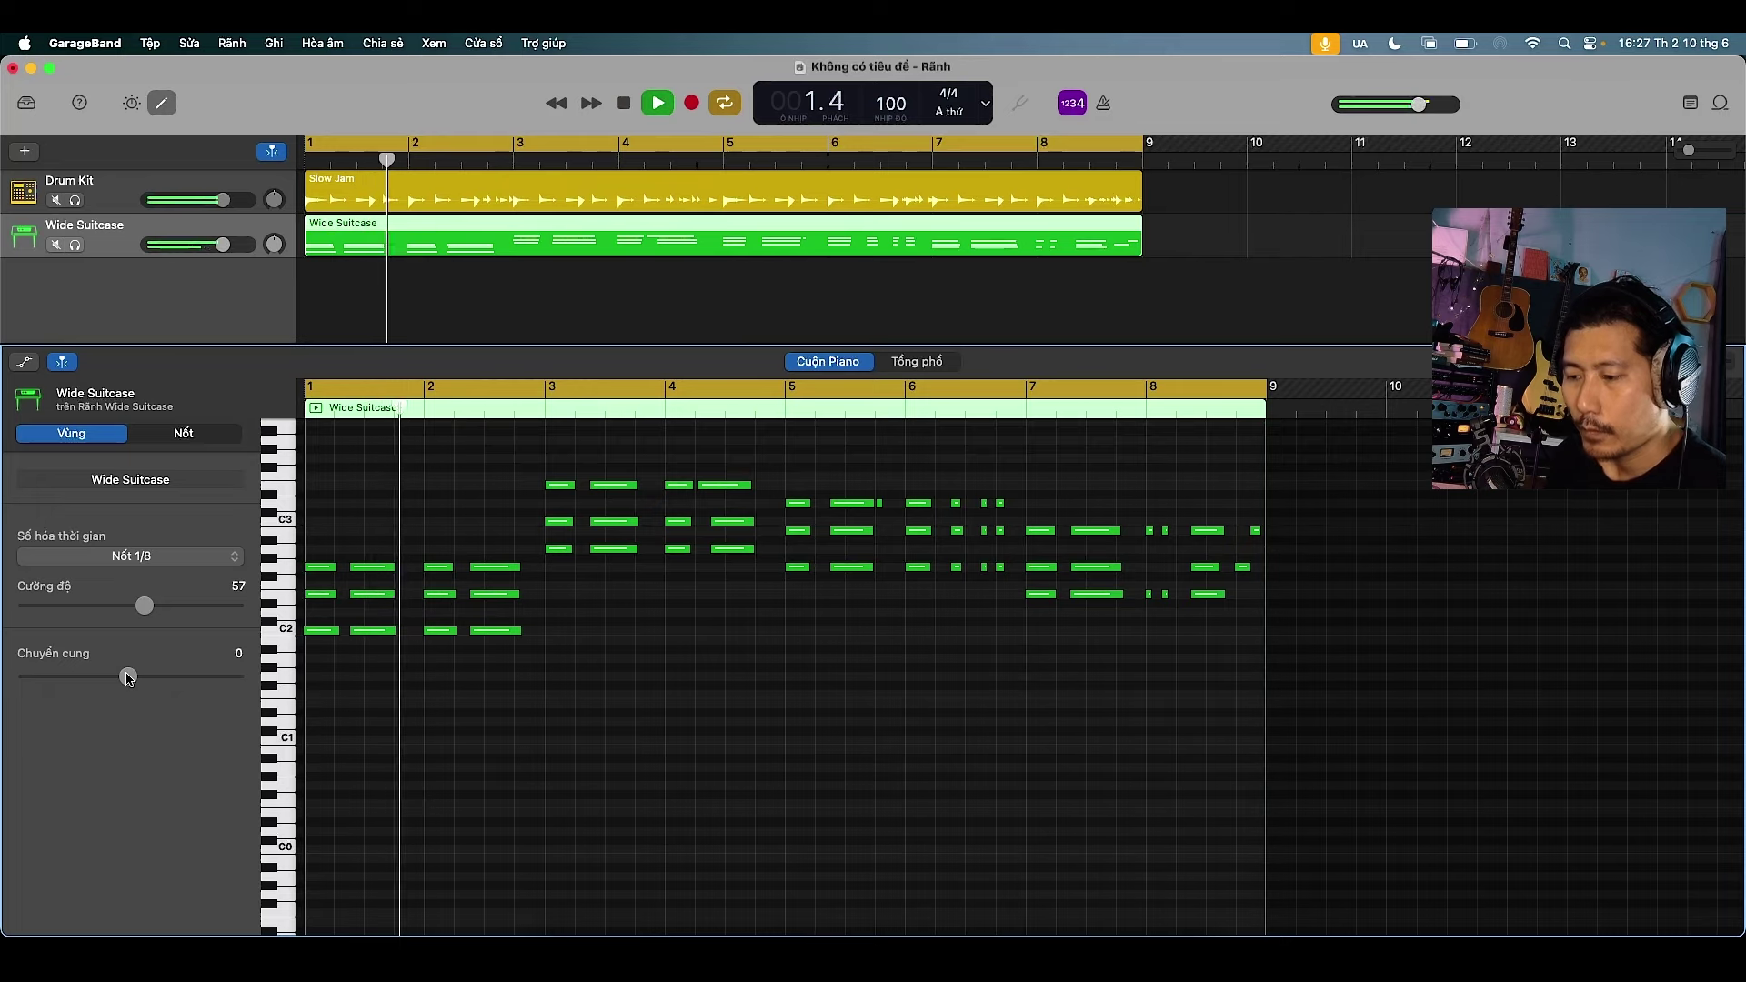
pyautogui.press('space')
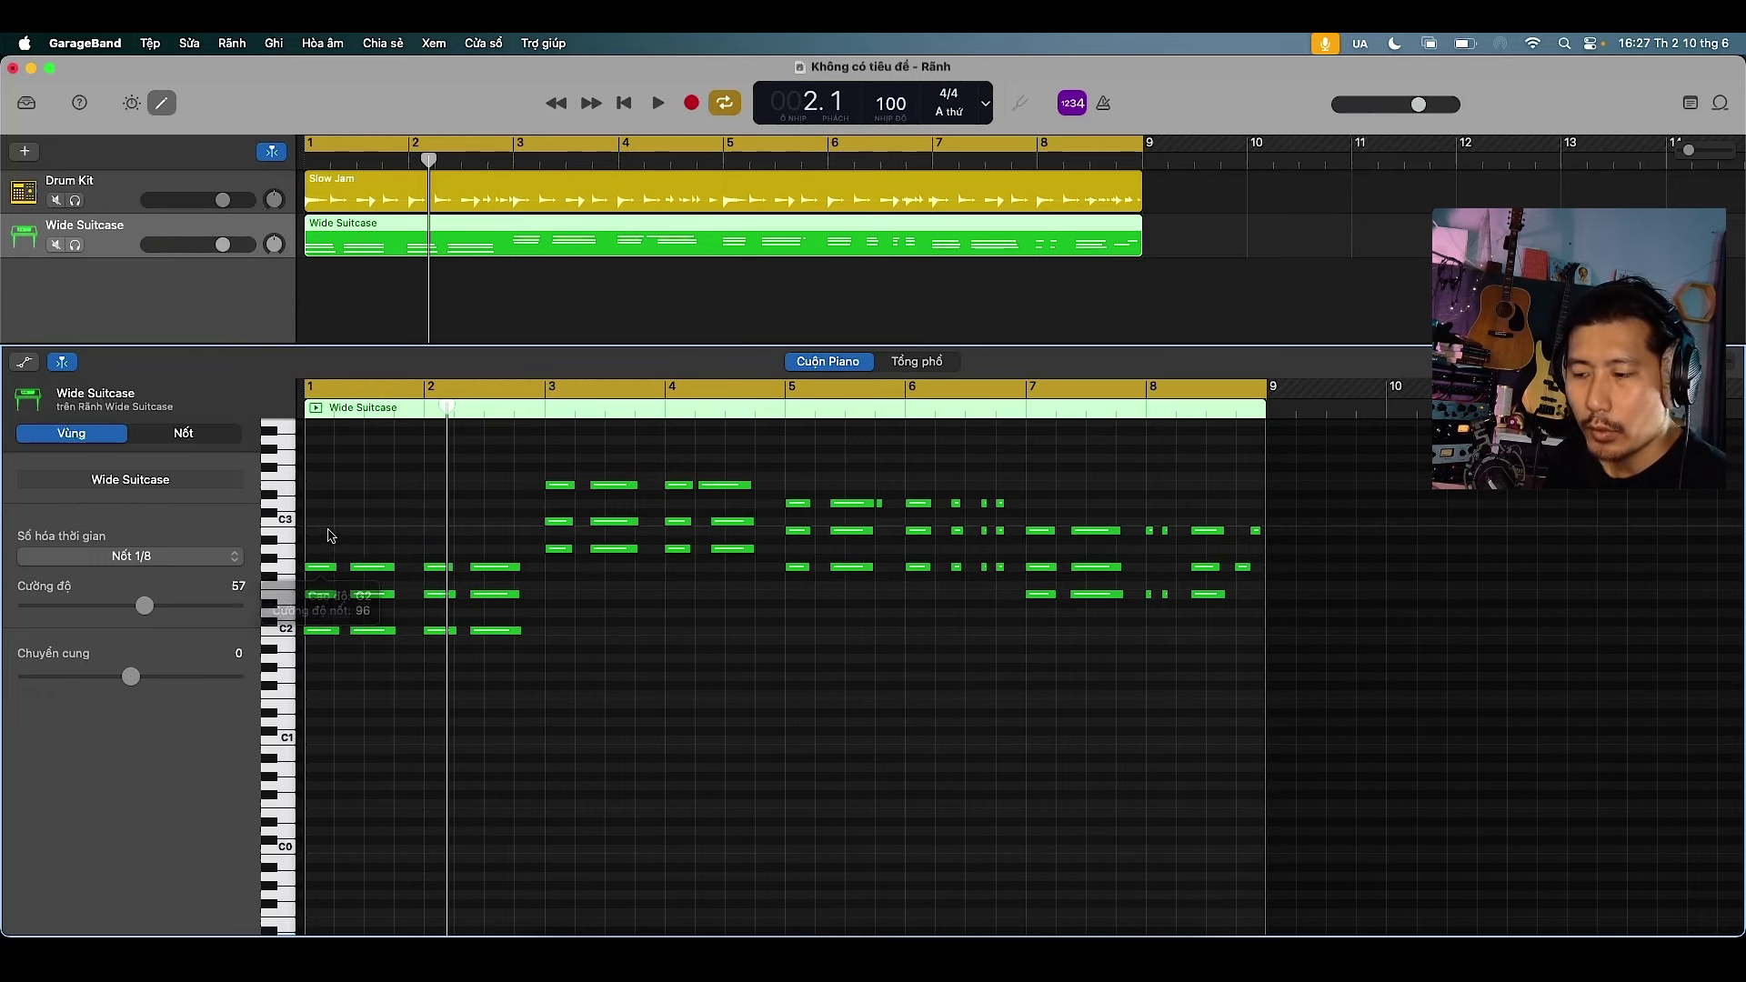
# Select the three notes of the first chord, compare the note-level quantize and velocity settings with the region settings, and deselect the notes
pyautogui.moveTo(327, 546); pyautogui.dragTo(314, 650)
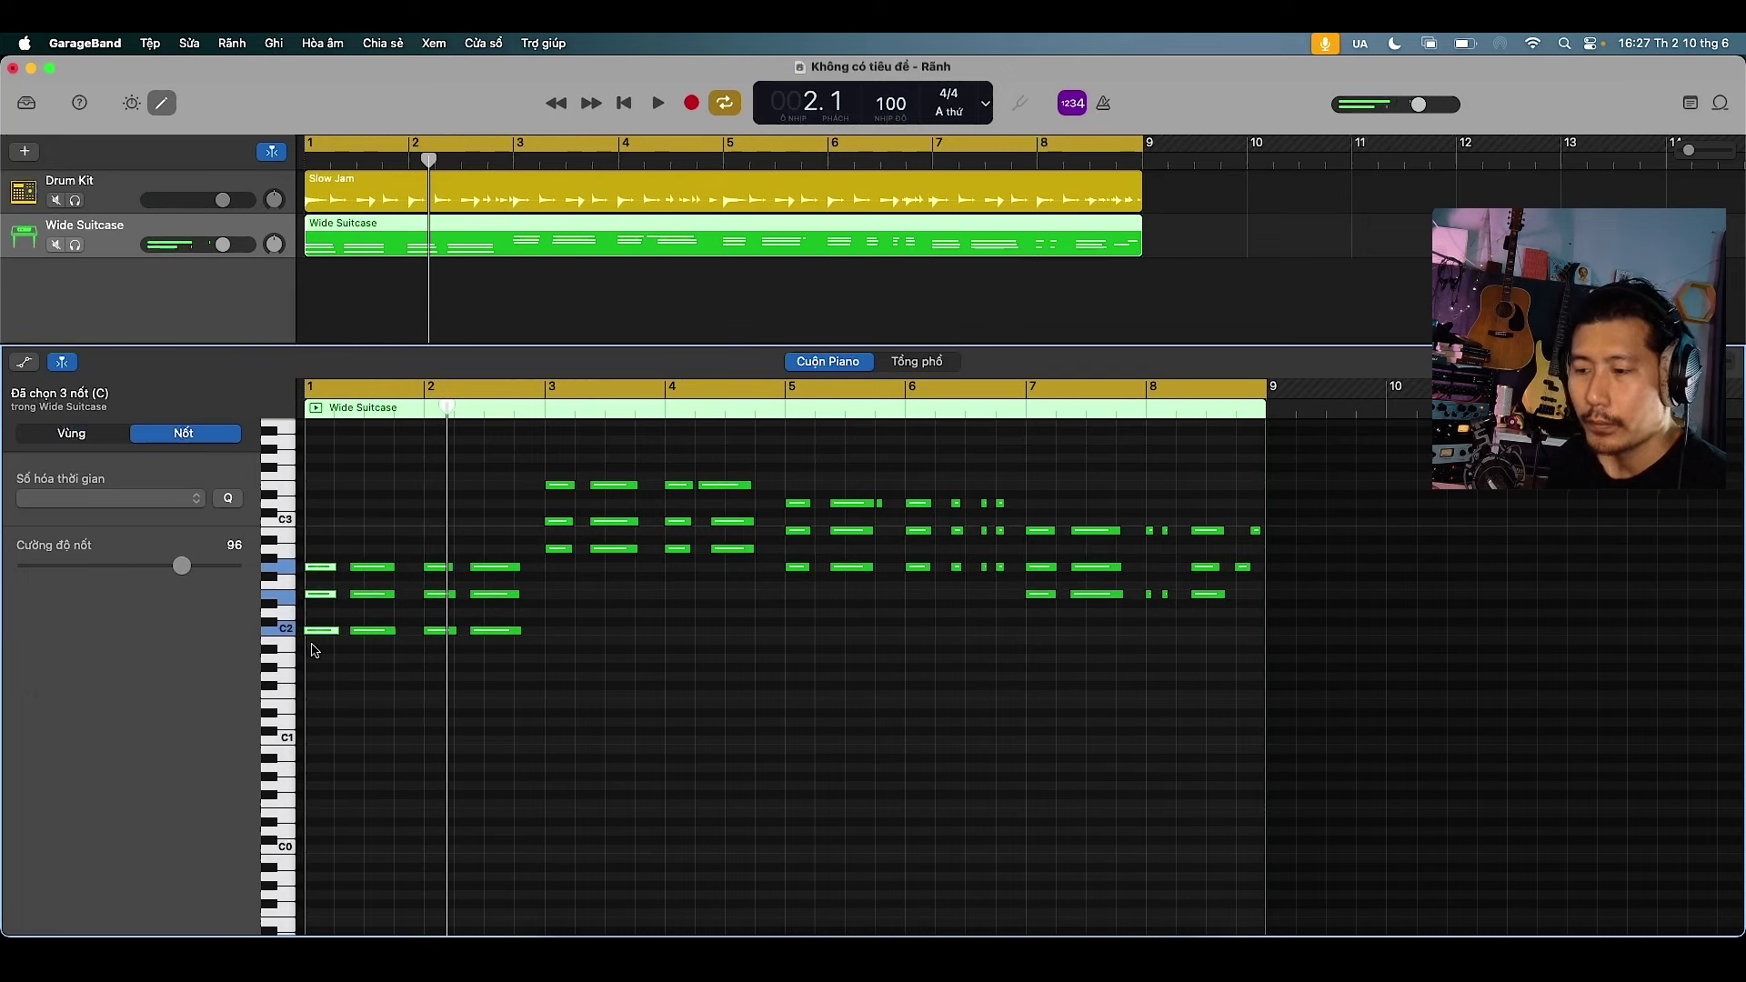
pyautogui.click(96, 441)
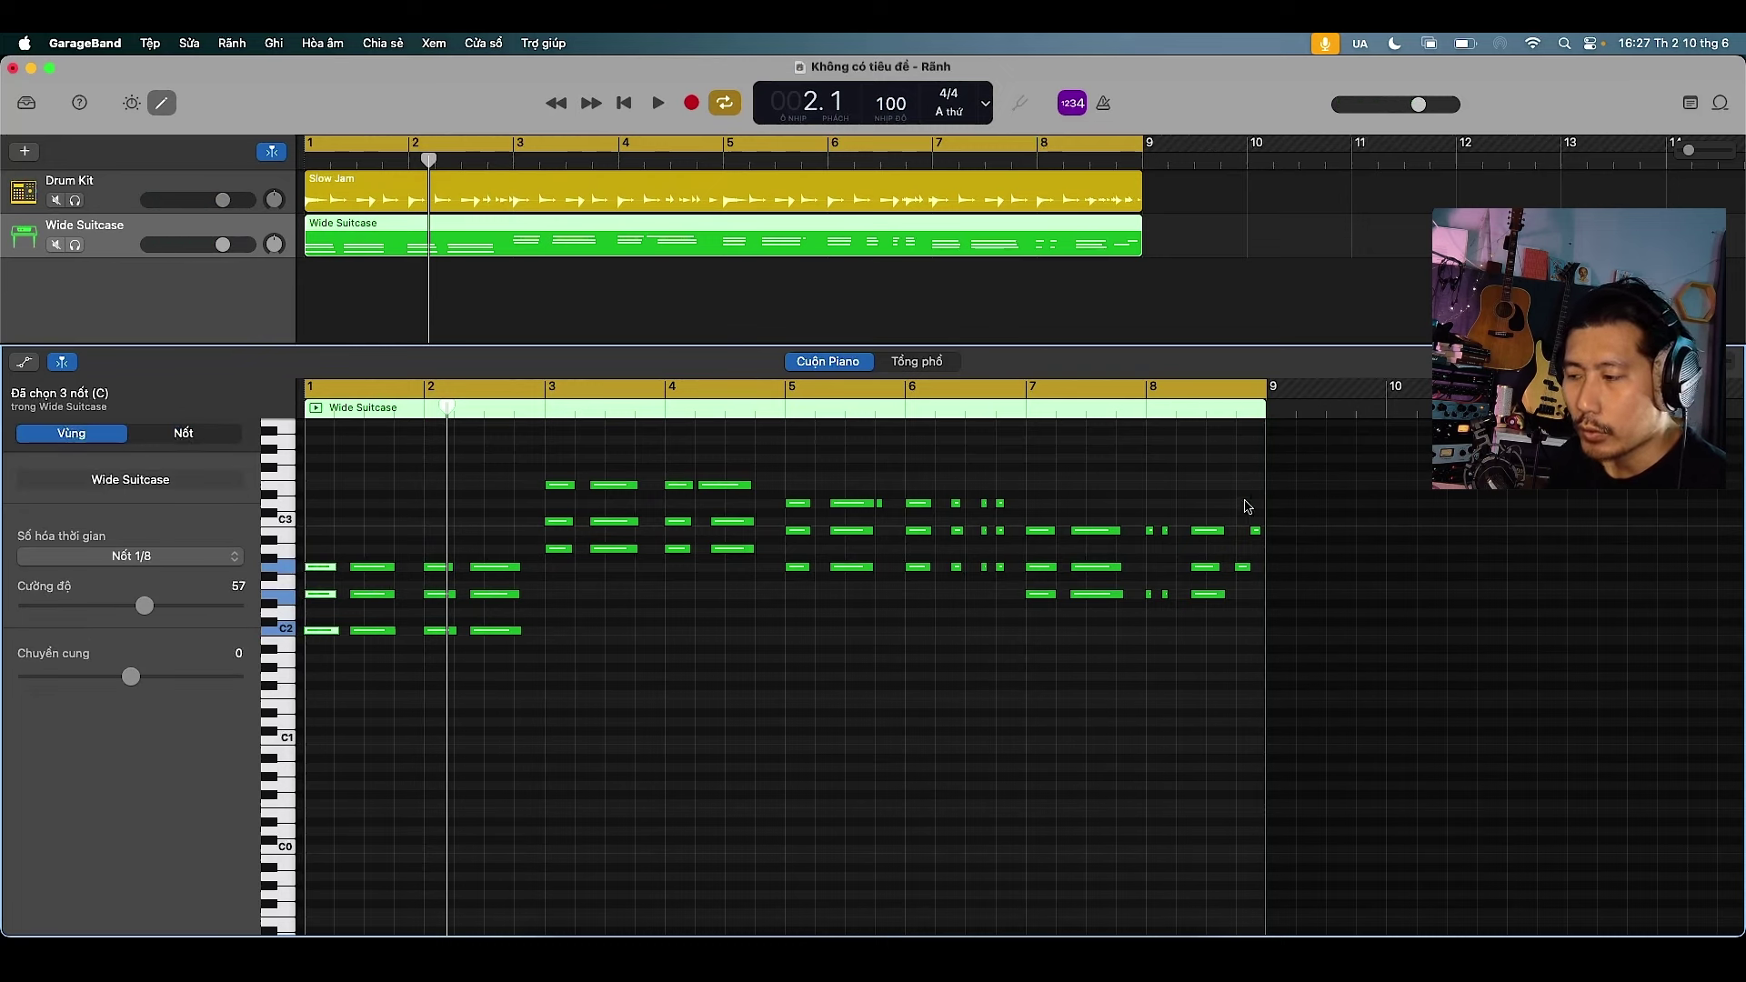
pyautogui.click(183, 433)
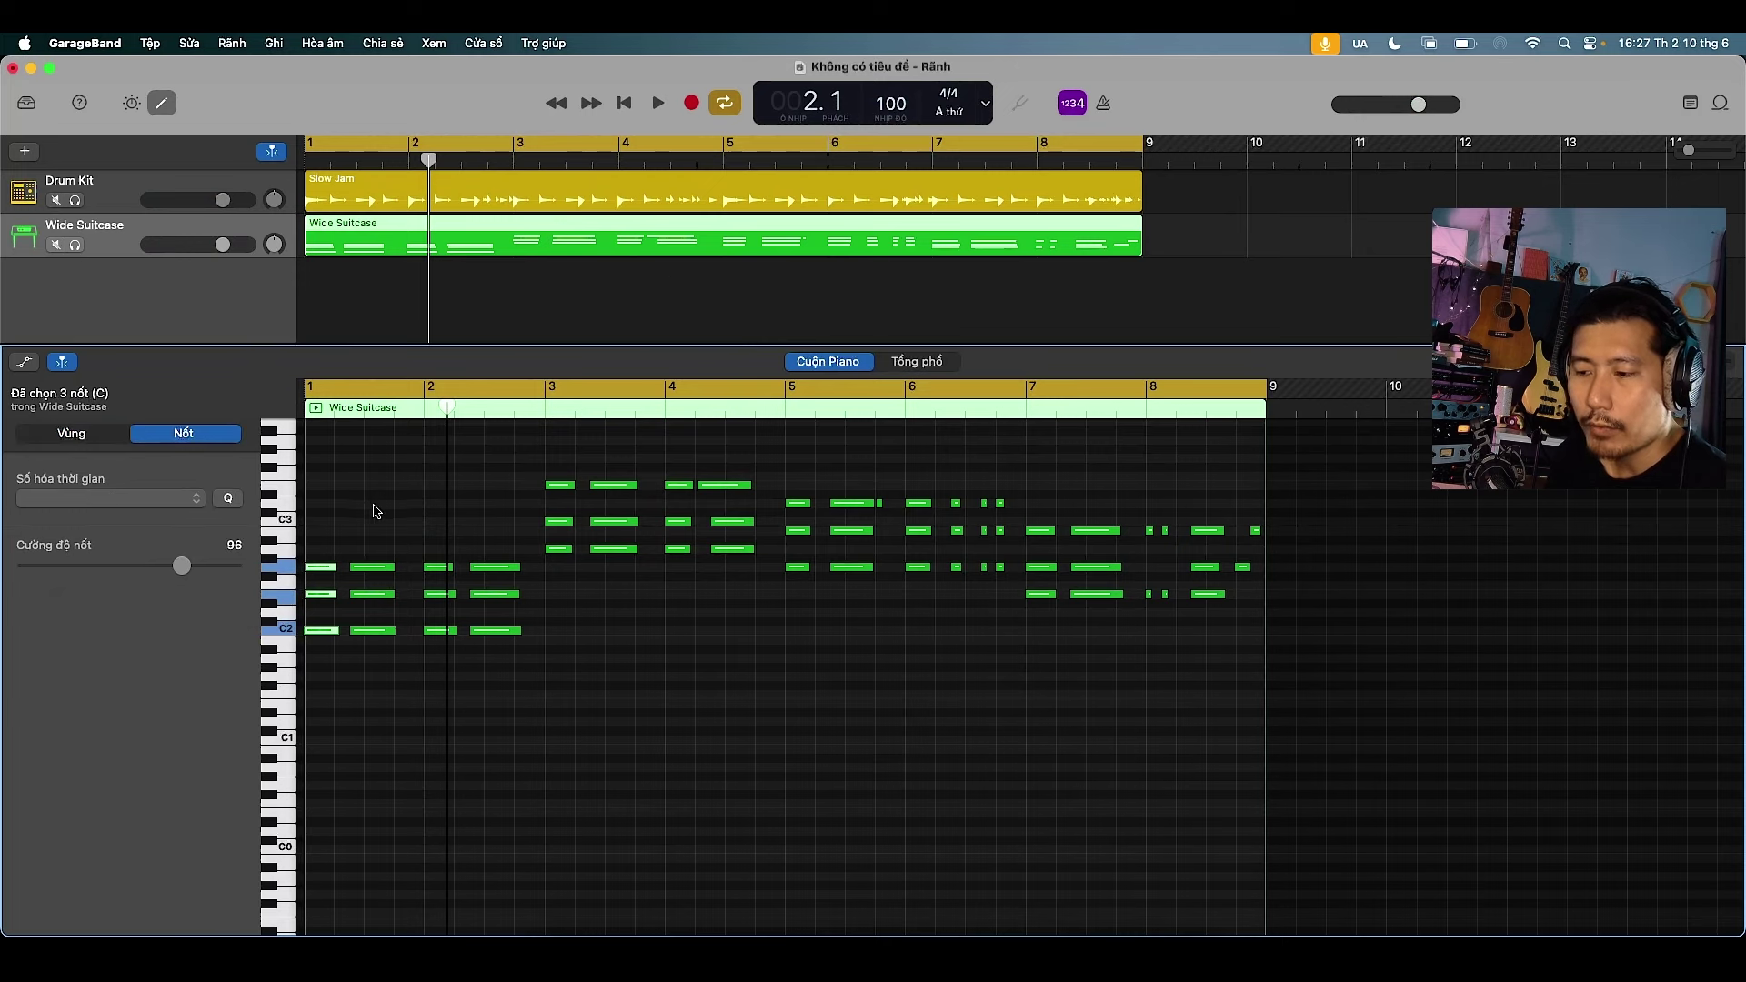
pyautogui.click(364, 509)
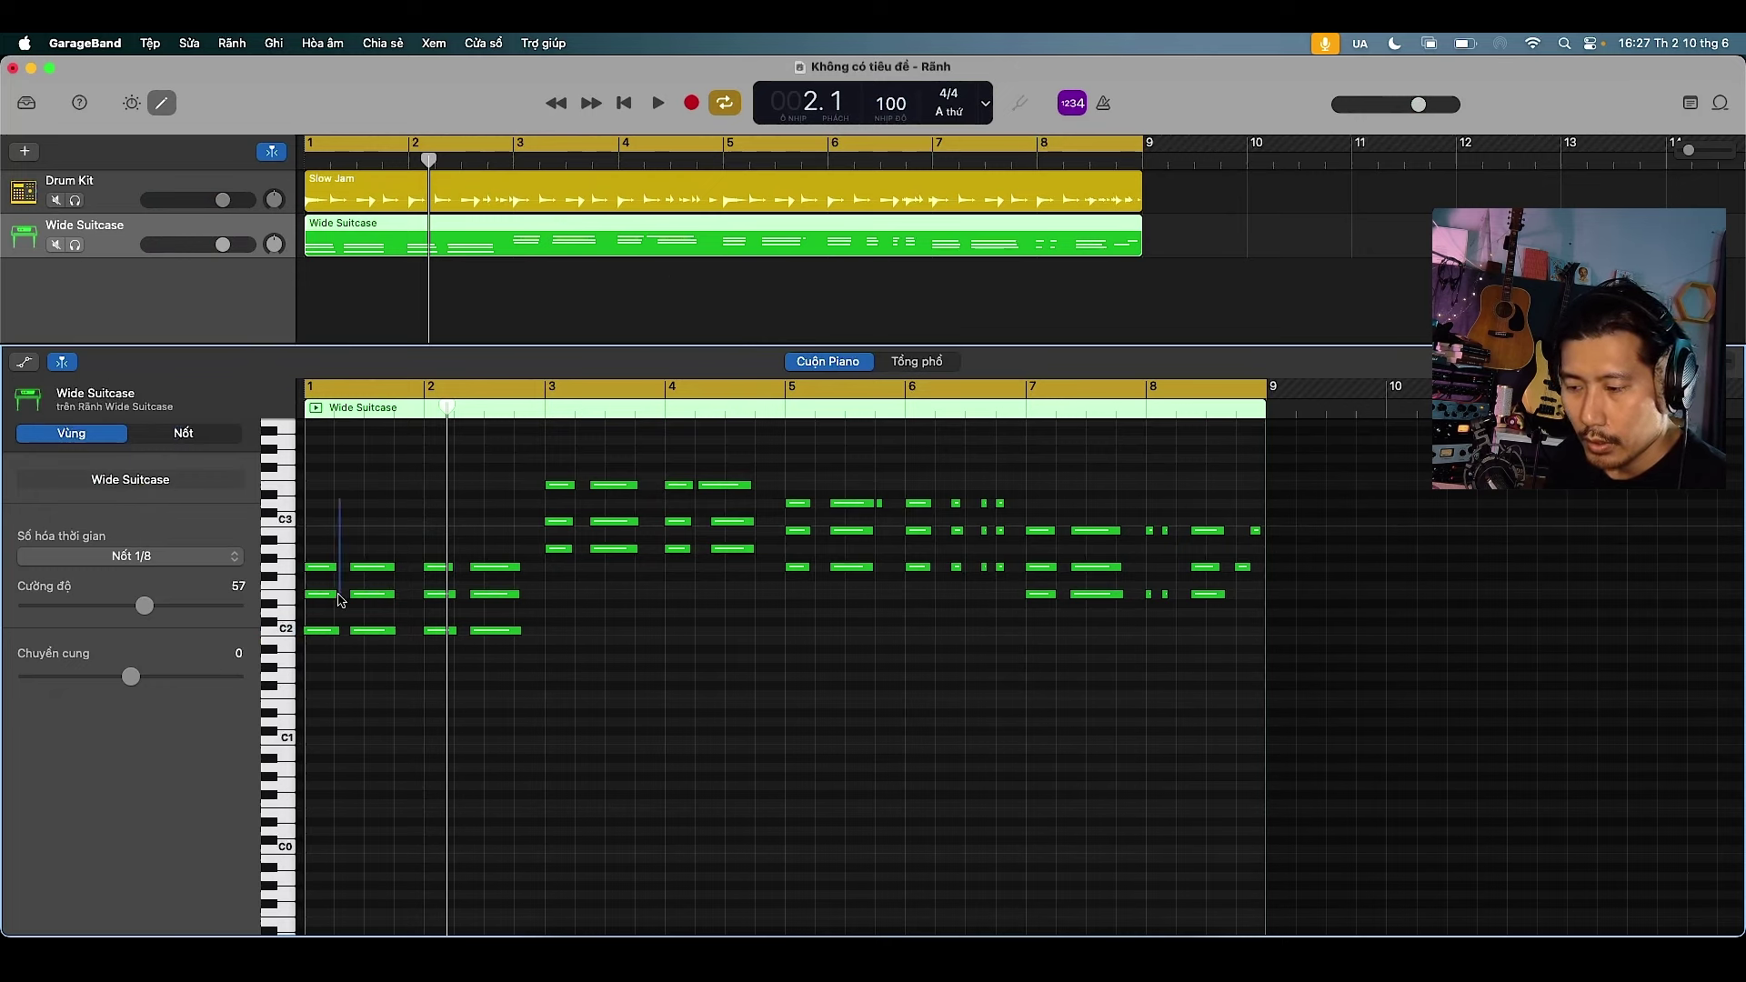
pyautogui.moveTo(339, 600); pyautogui.dragTo(306, 639)
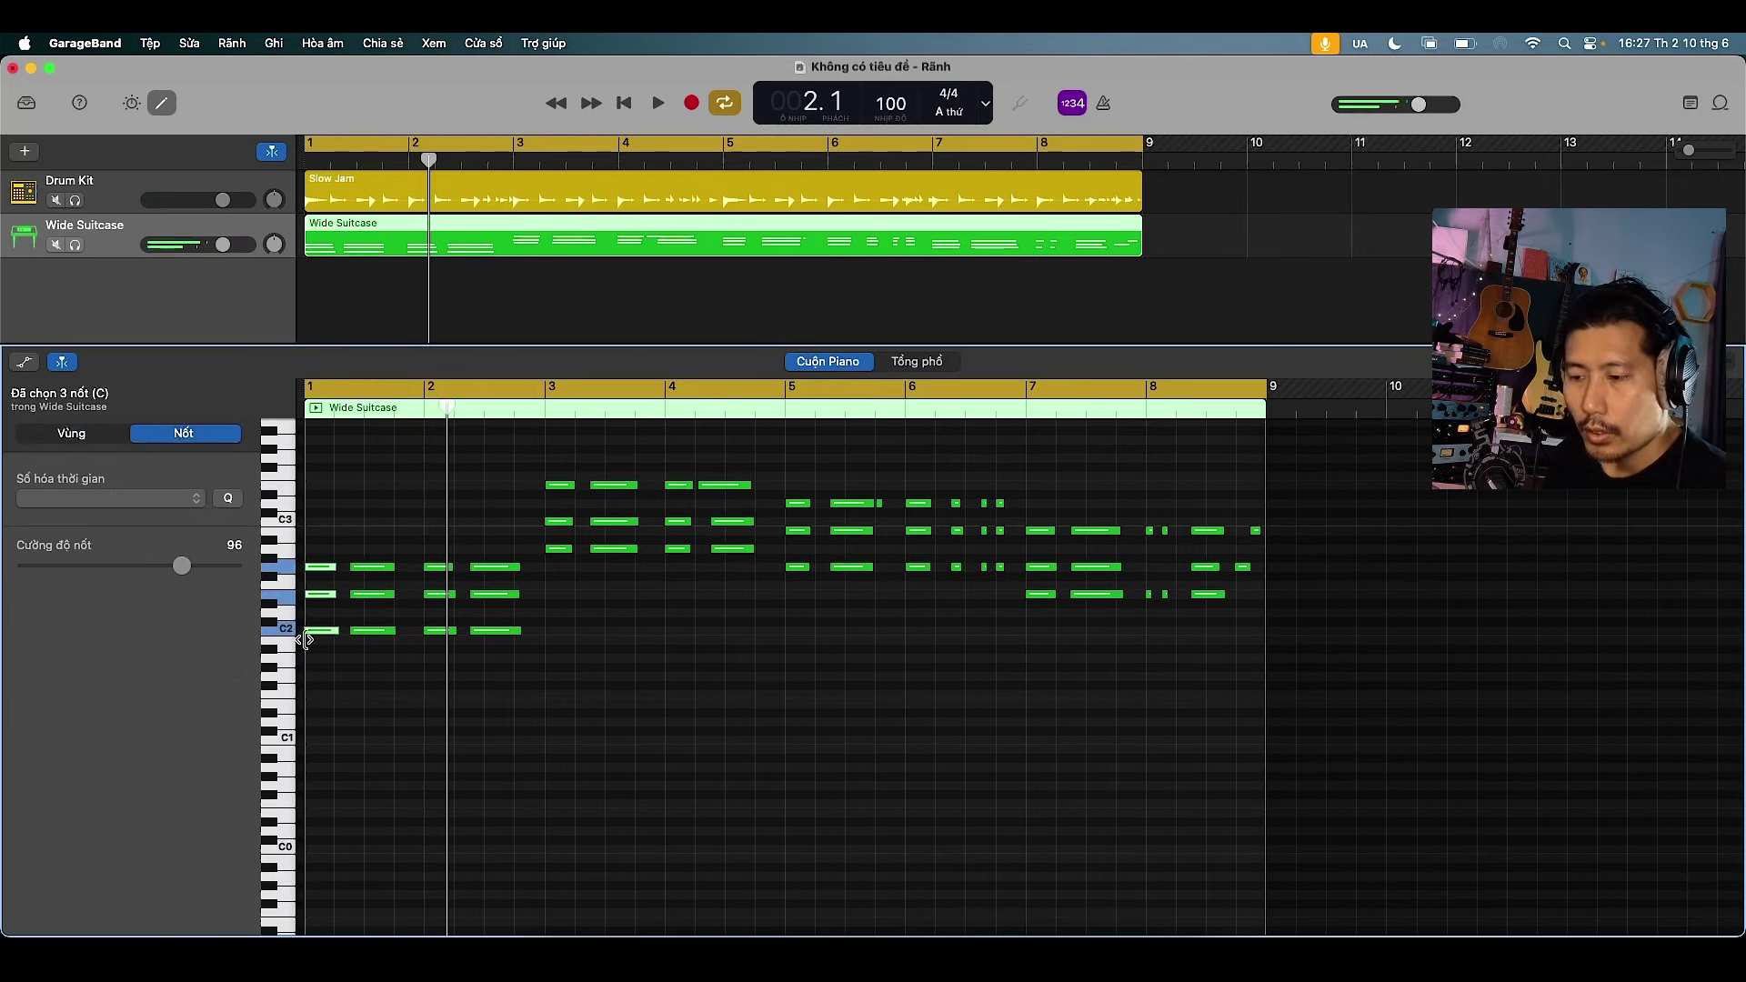
pyautogui.click(109, 499)
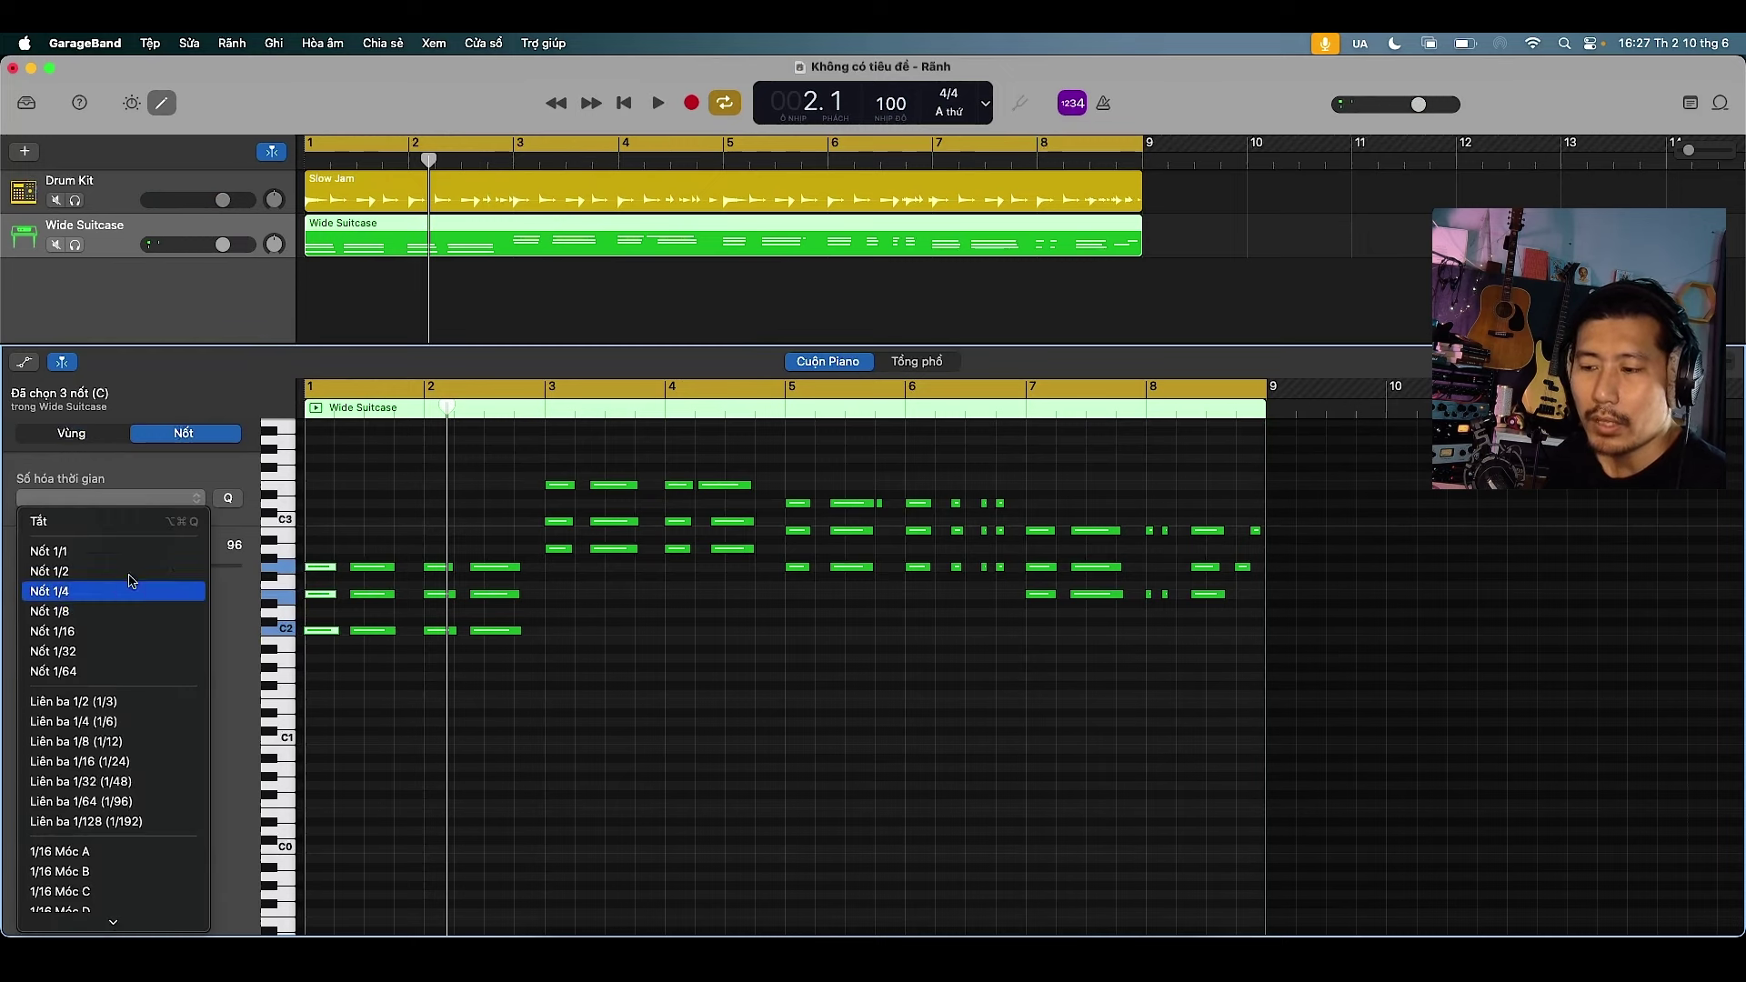
pyautogui.click(191, 480)
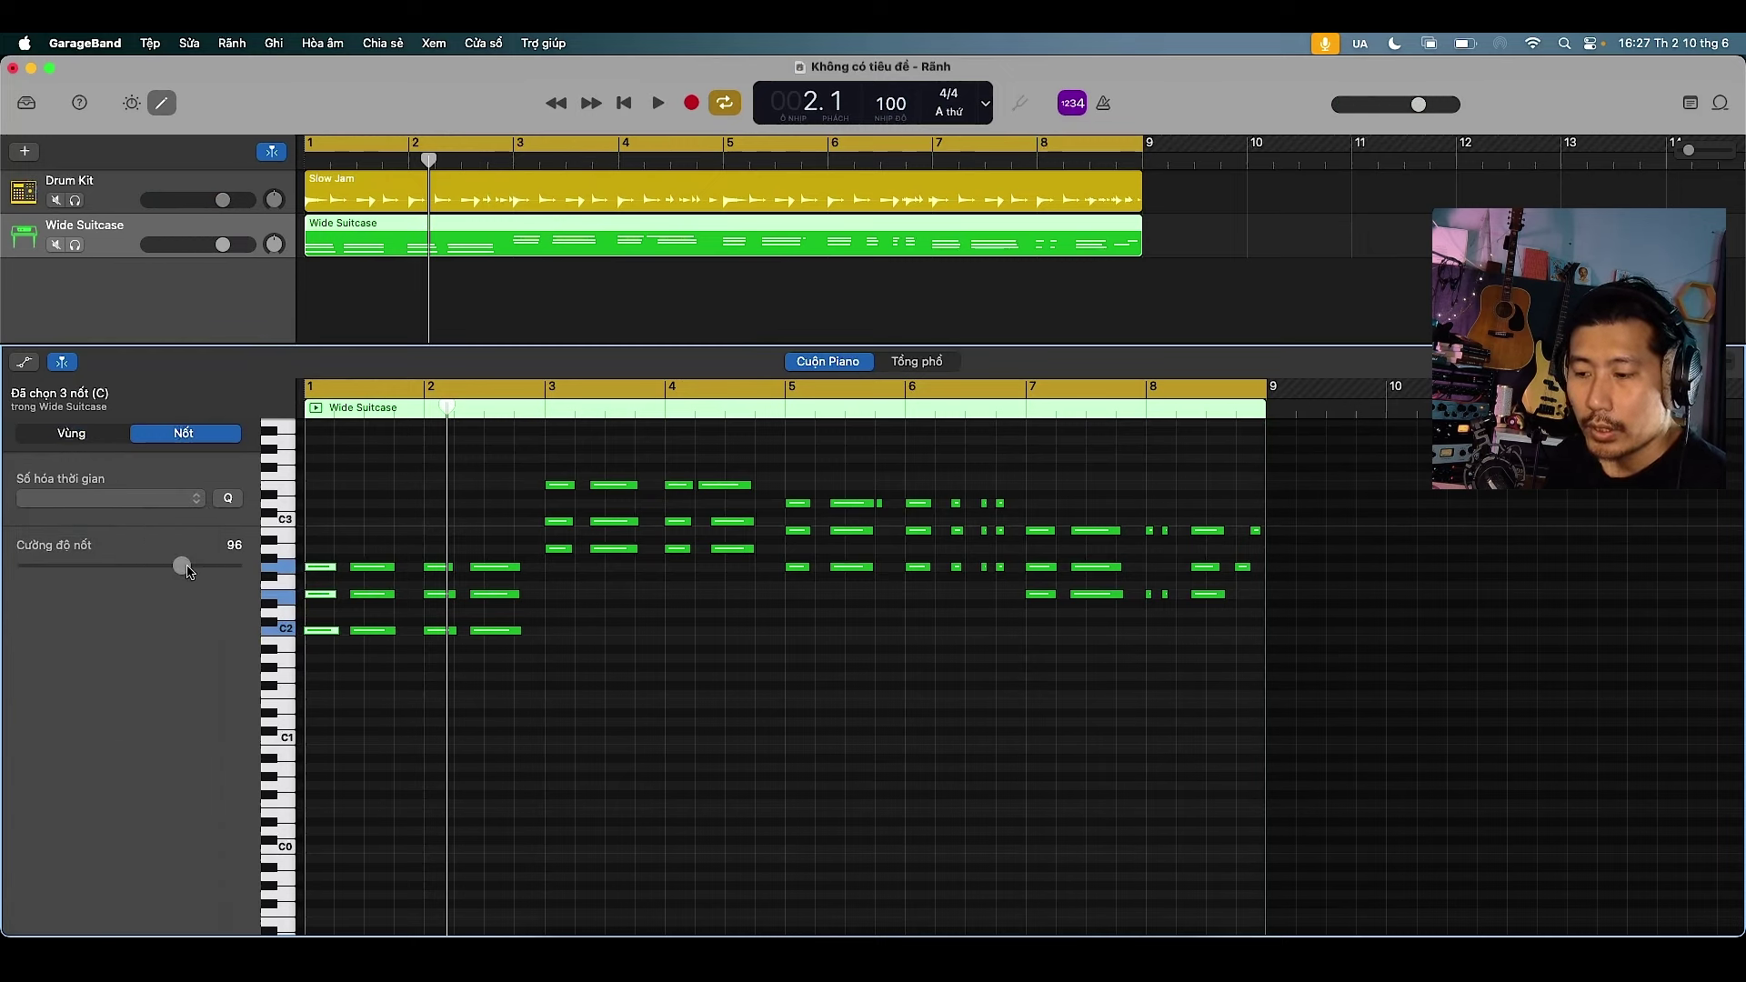
pyautogui.click(91, 435)
pyautogui.click(390, 469)
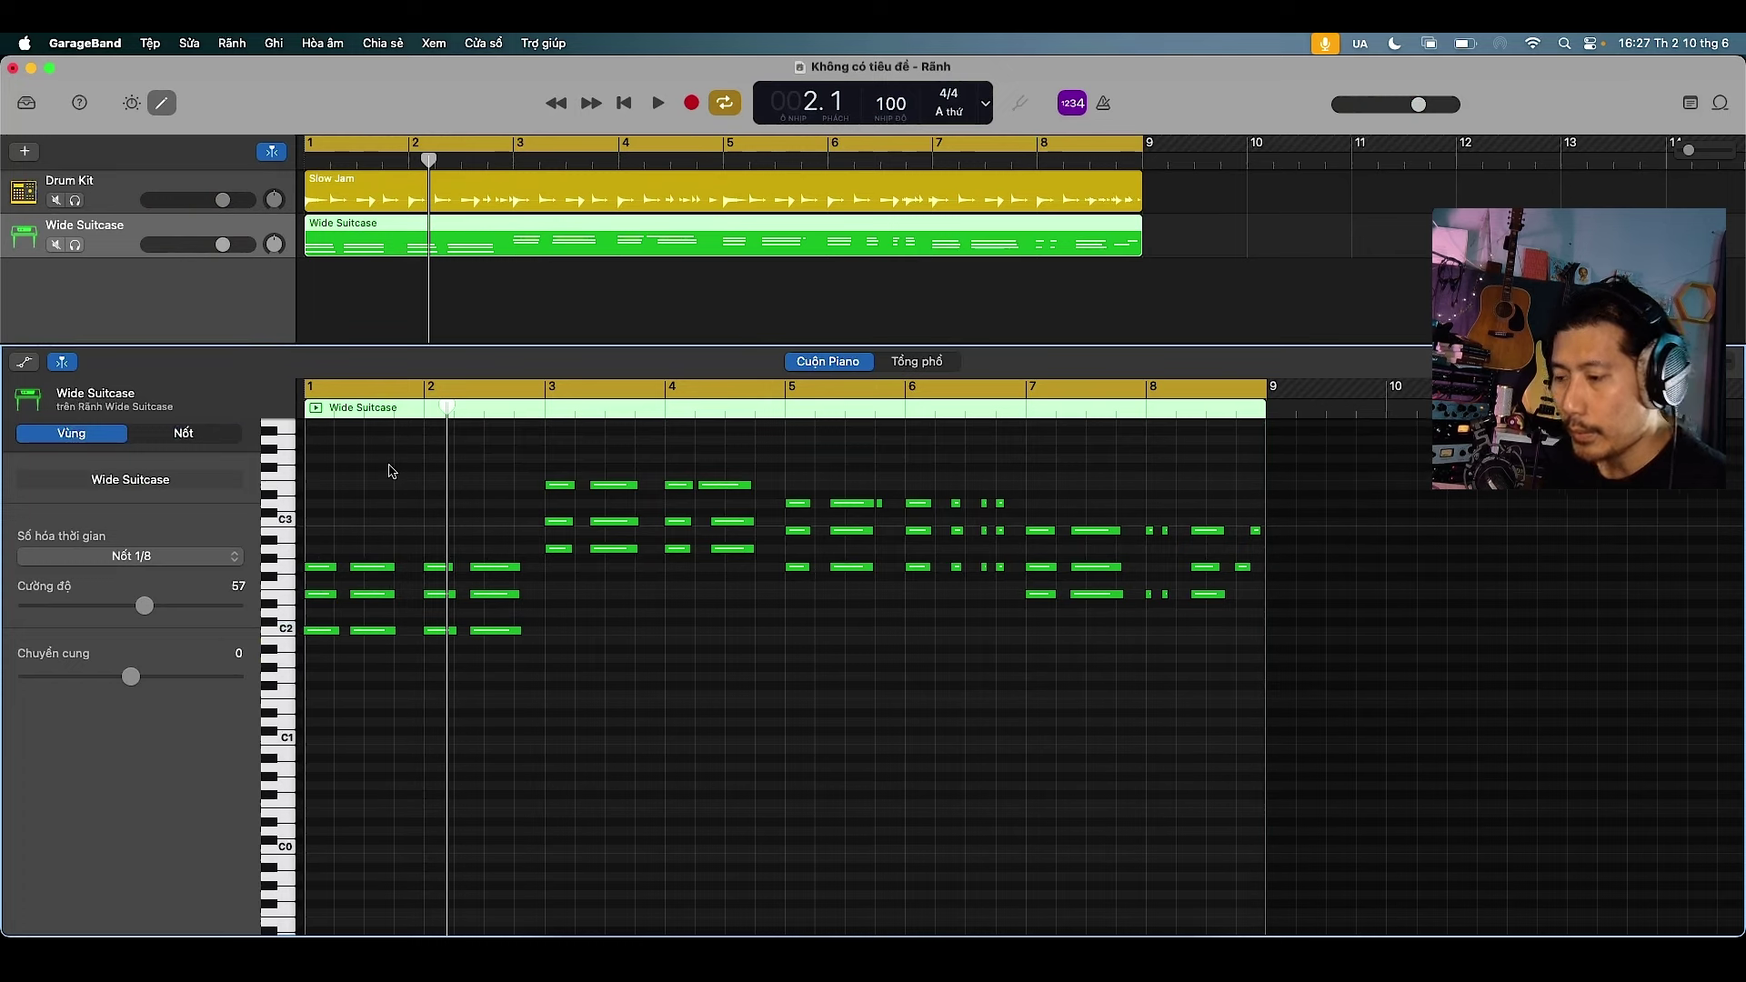
# Play the project from the beginning to check the timing of the quantized chords, and stop playback in bar 4
pyautogui.scroll(1, 394, 470)
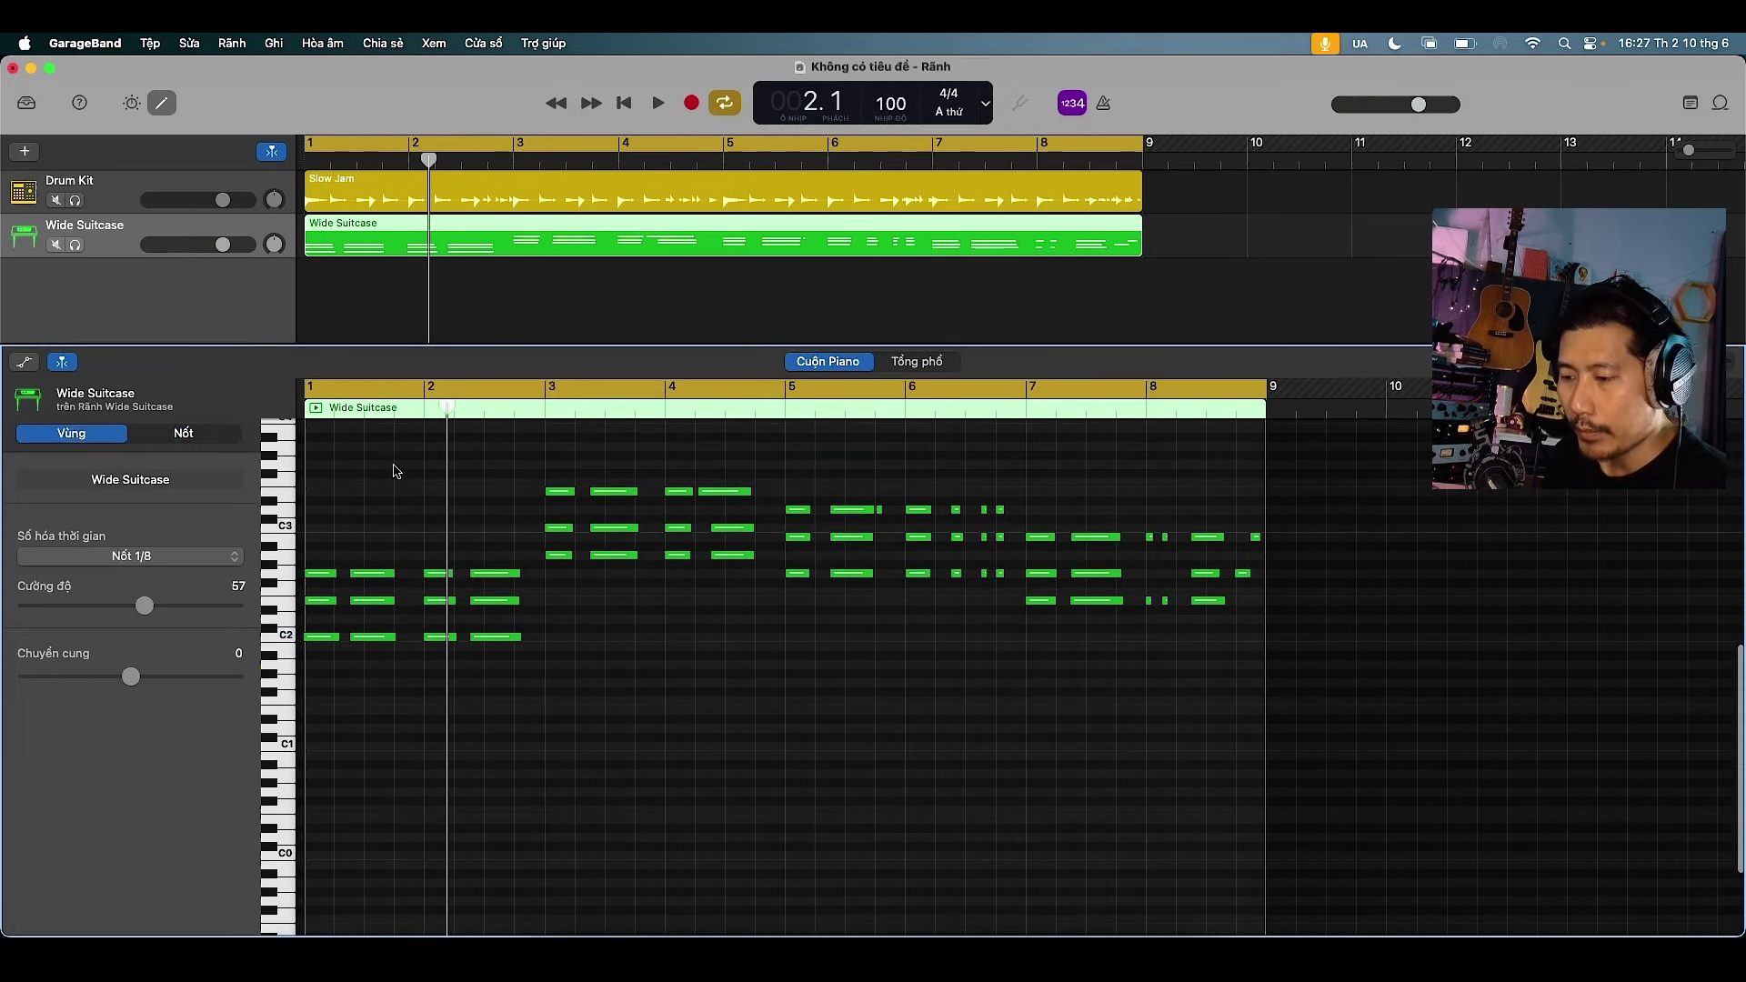
pyautogui.press('Return')
pyautogui.press('space')
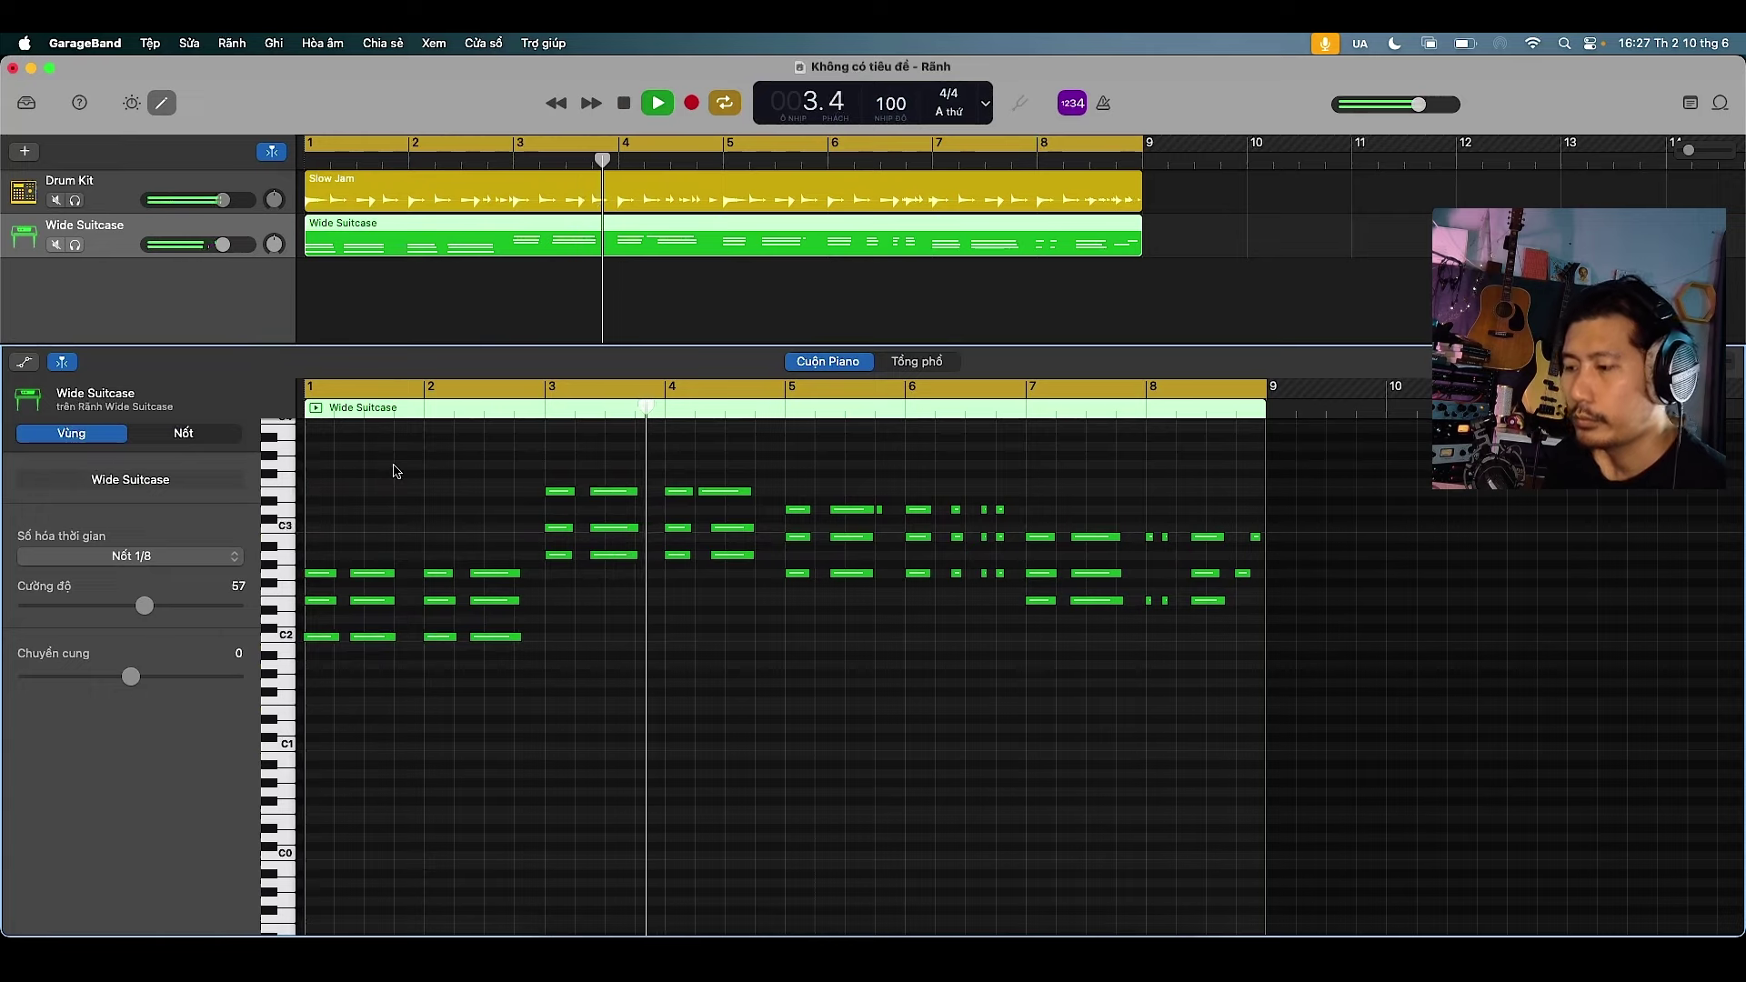
pyautogui.press('space')
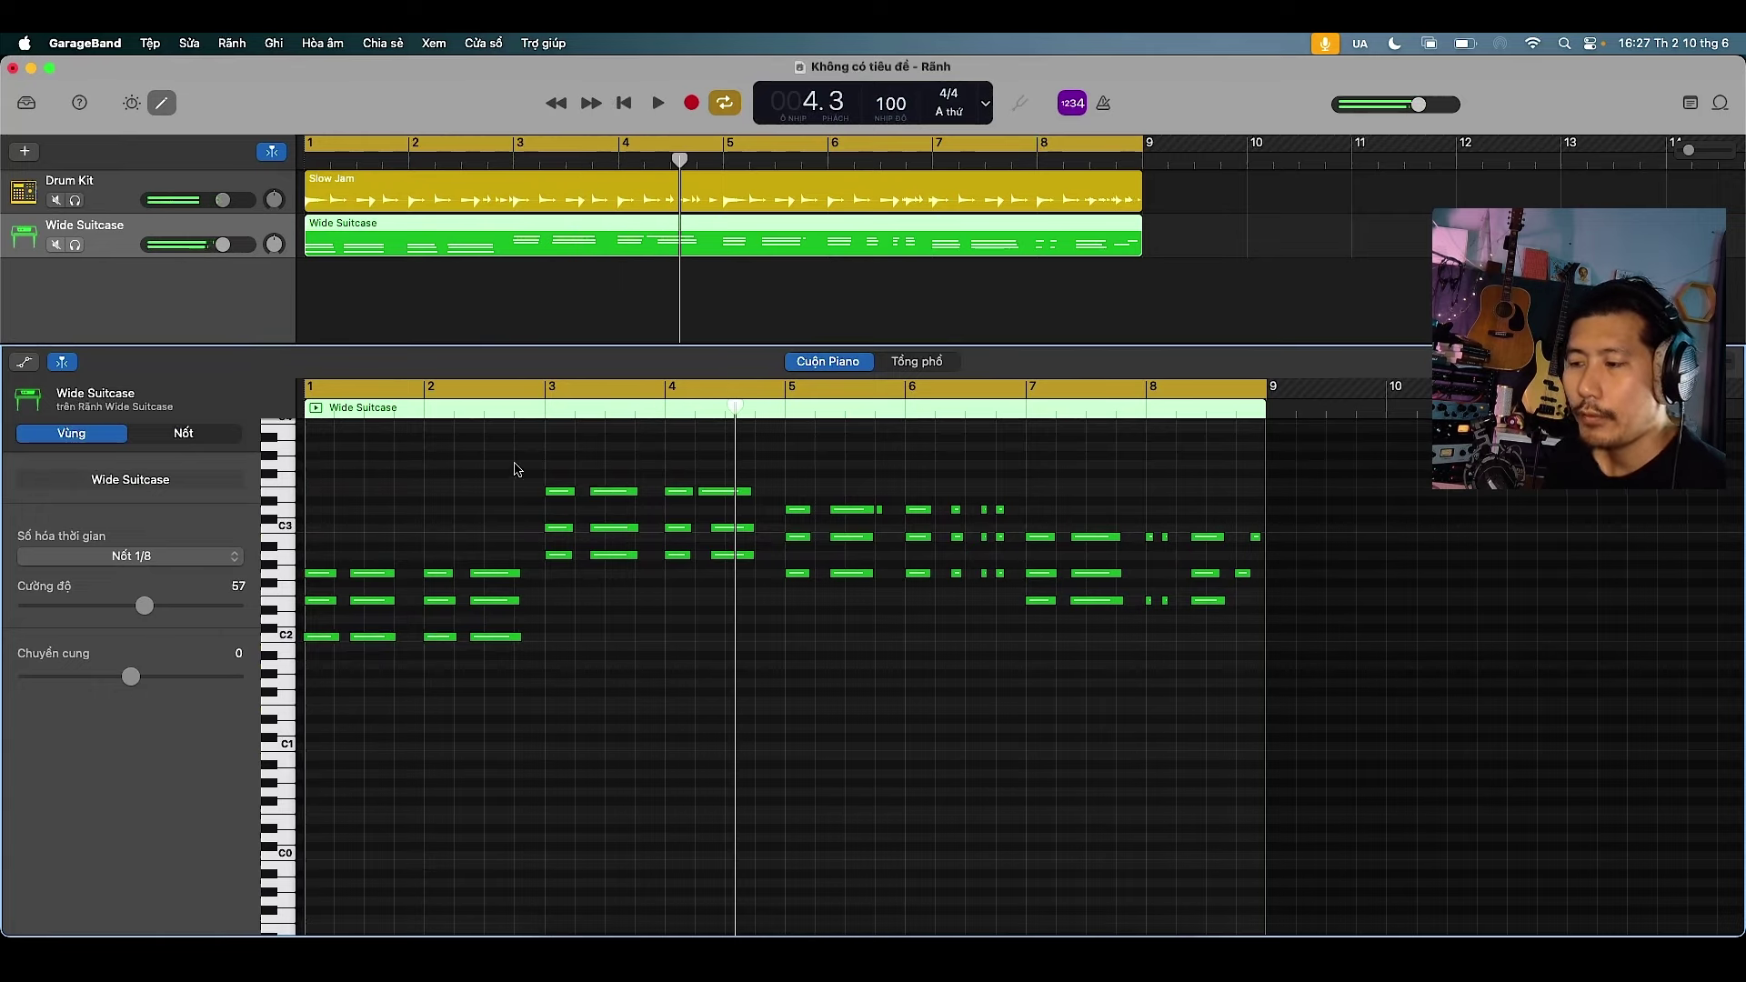
# Trim the start of the last E3 note in bar 4 so it begins together with the other two notes of its chord
pyautogui.scroll(5, 698, 495)
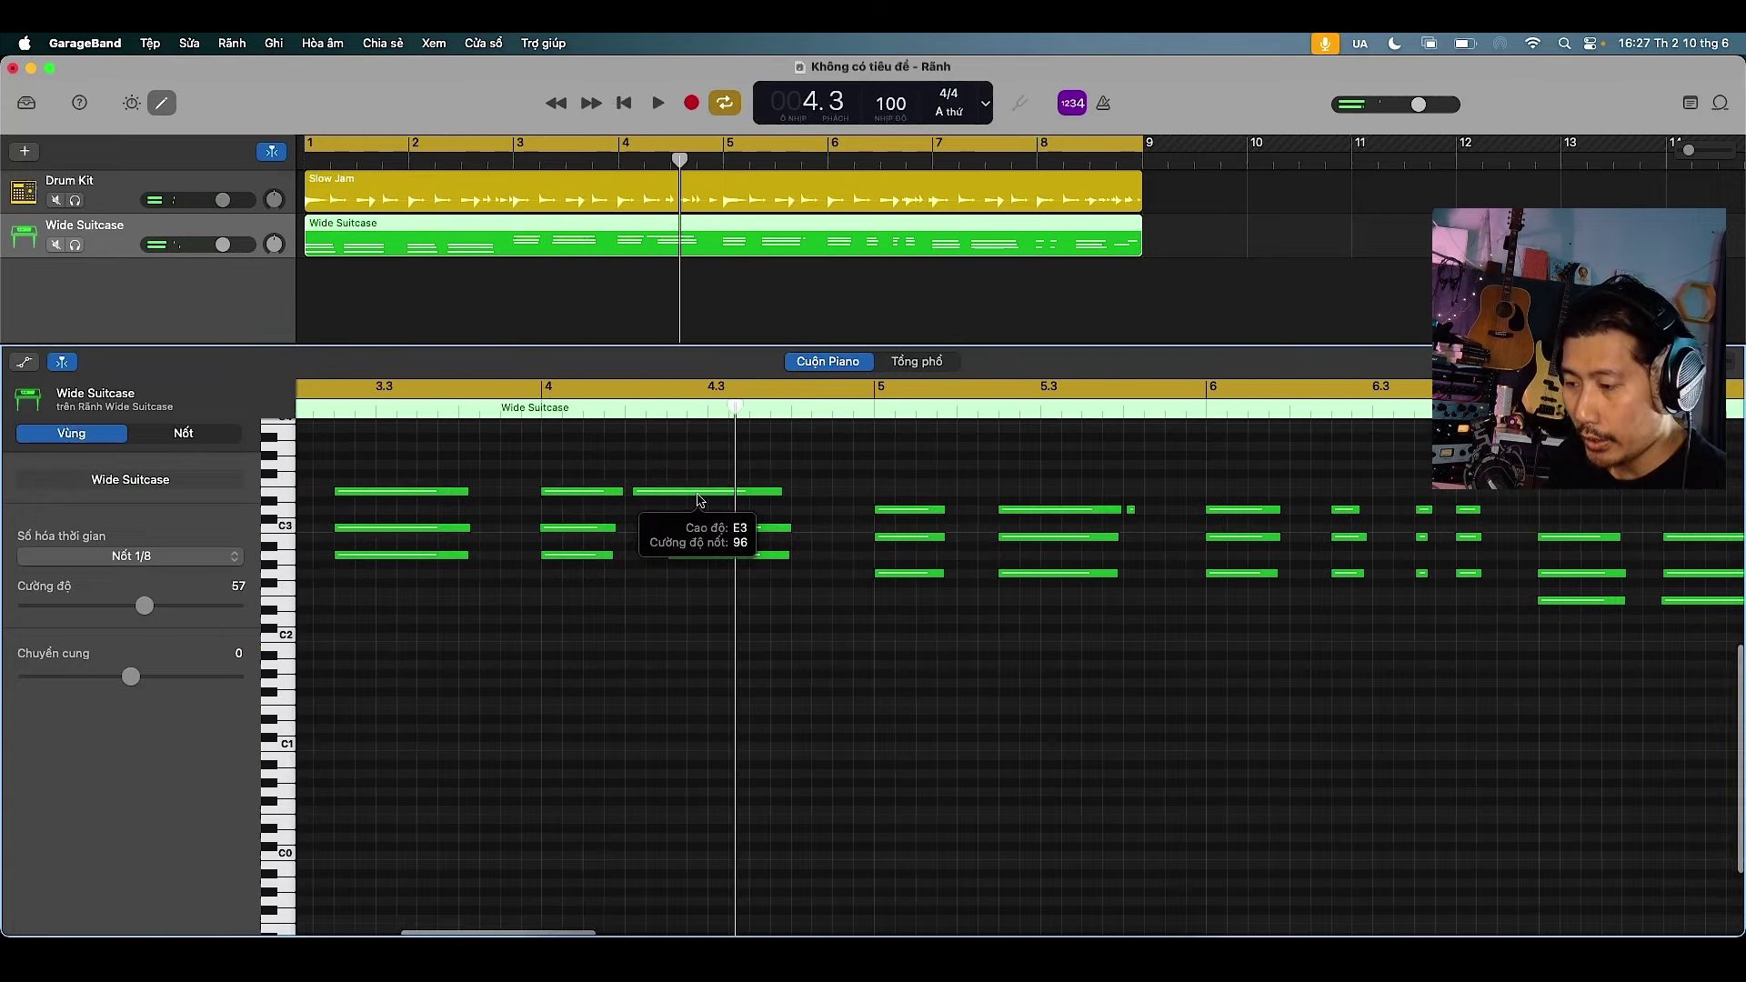
pyautogui.click(679, 492)
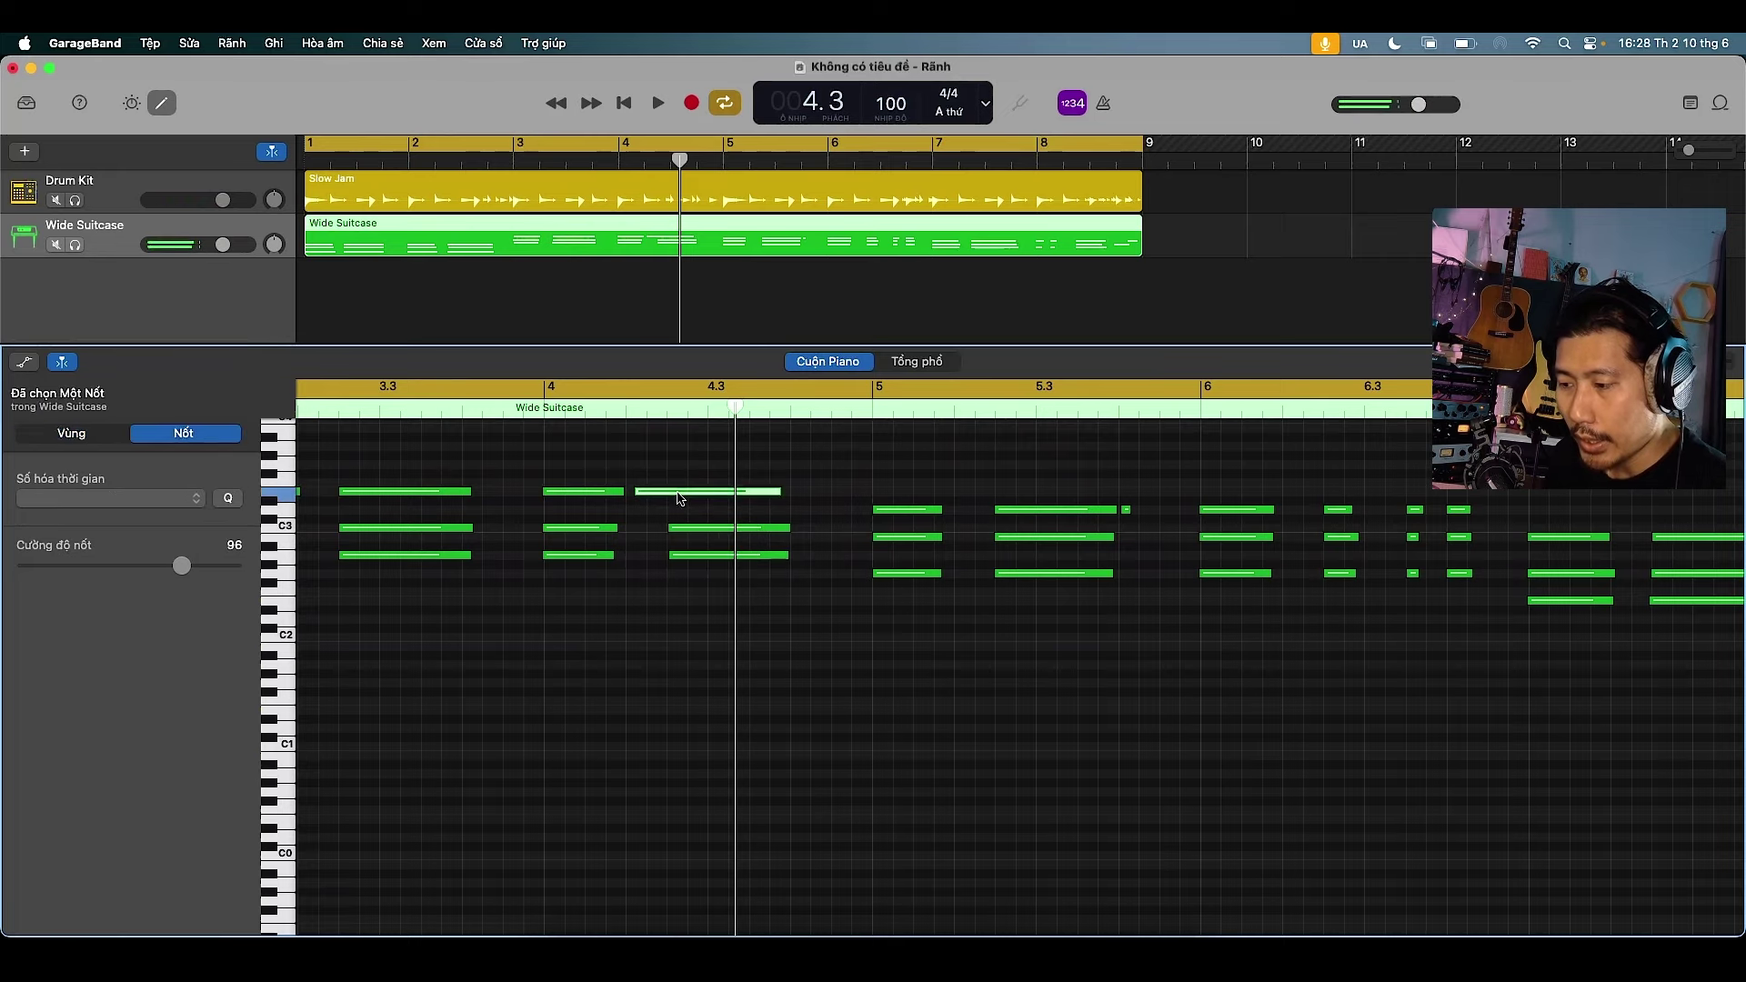
pyautogui.moveTo(640, 494); pyautogui.dragTo(671, 511)
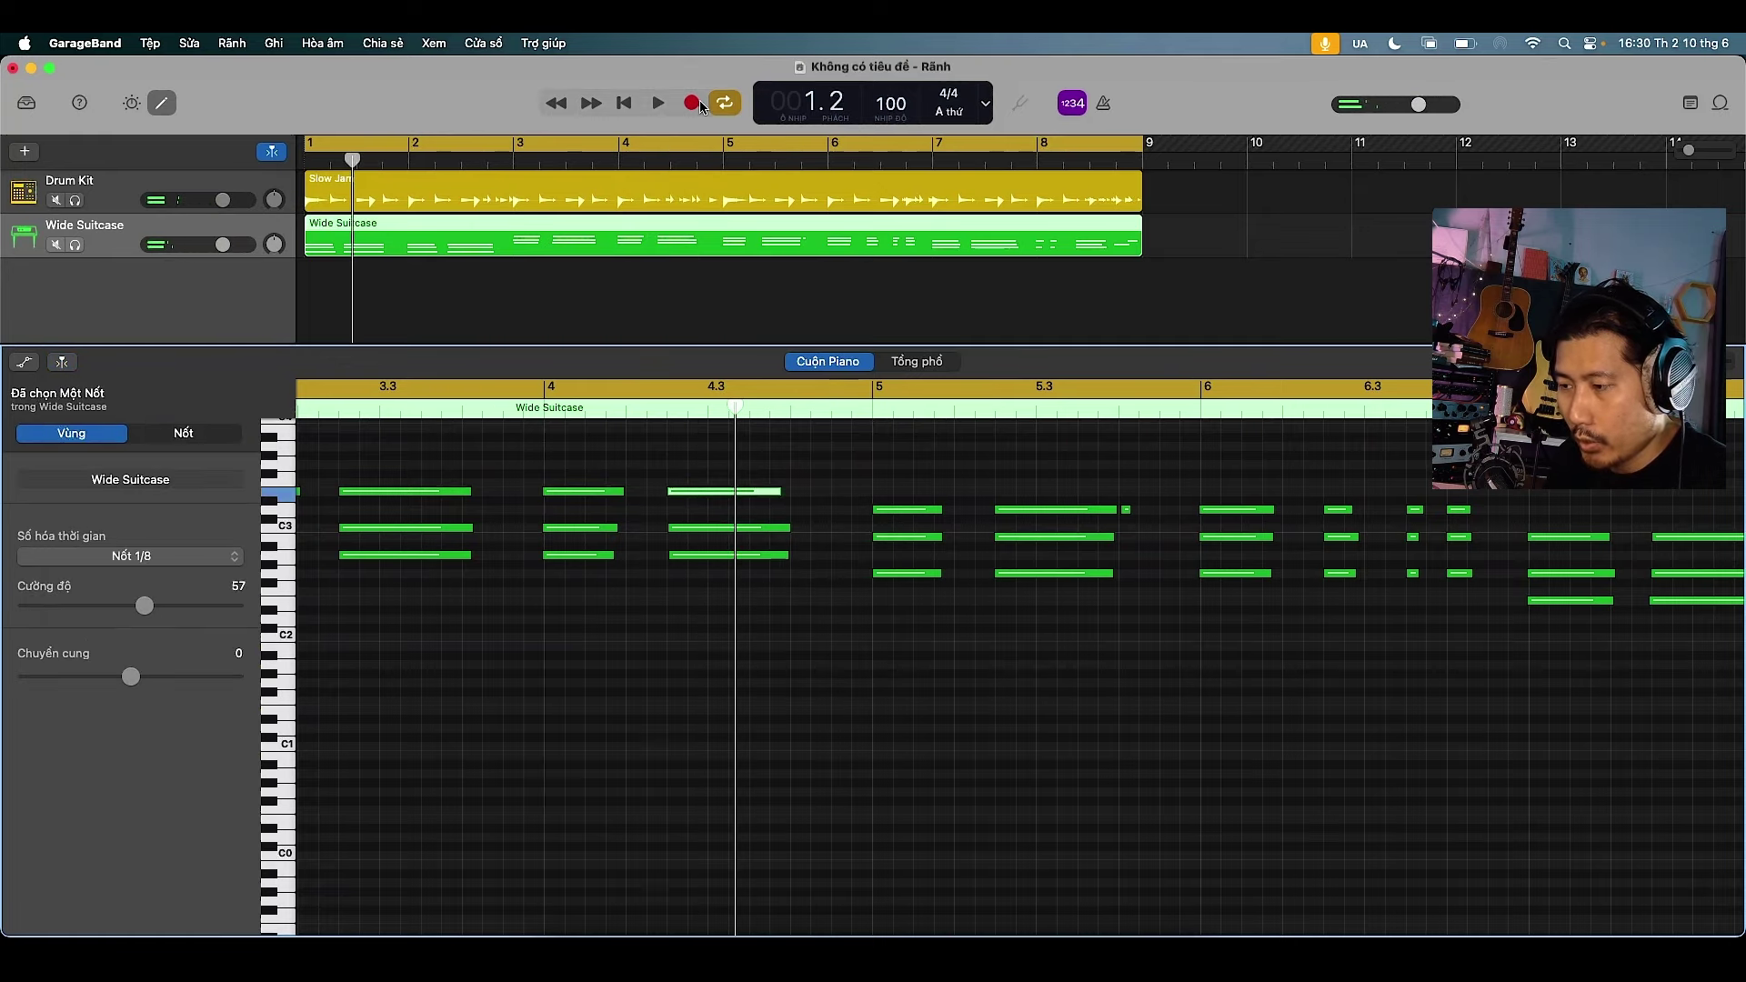
# Turn off cycle mode, play the project from around bar 4 to check the corrected chord, and deselect the note
pyautogui.click(720, 105)
pyautogui.click(747, 387)
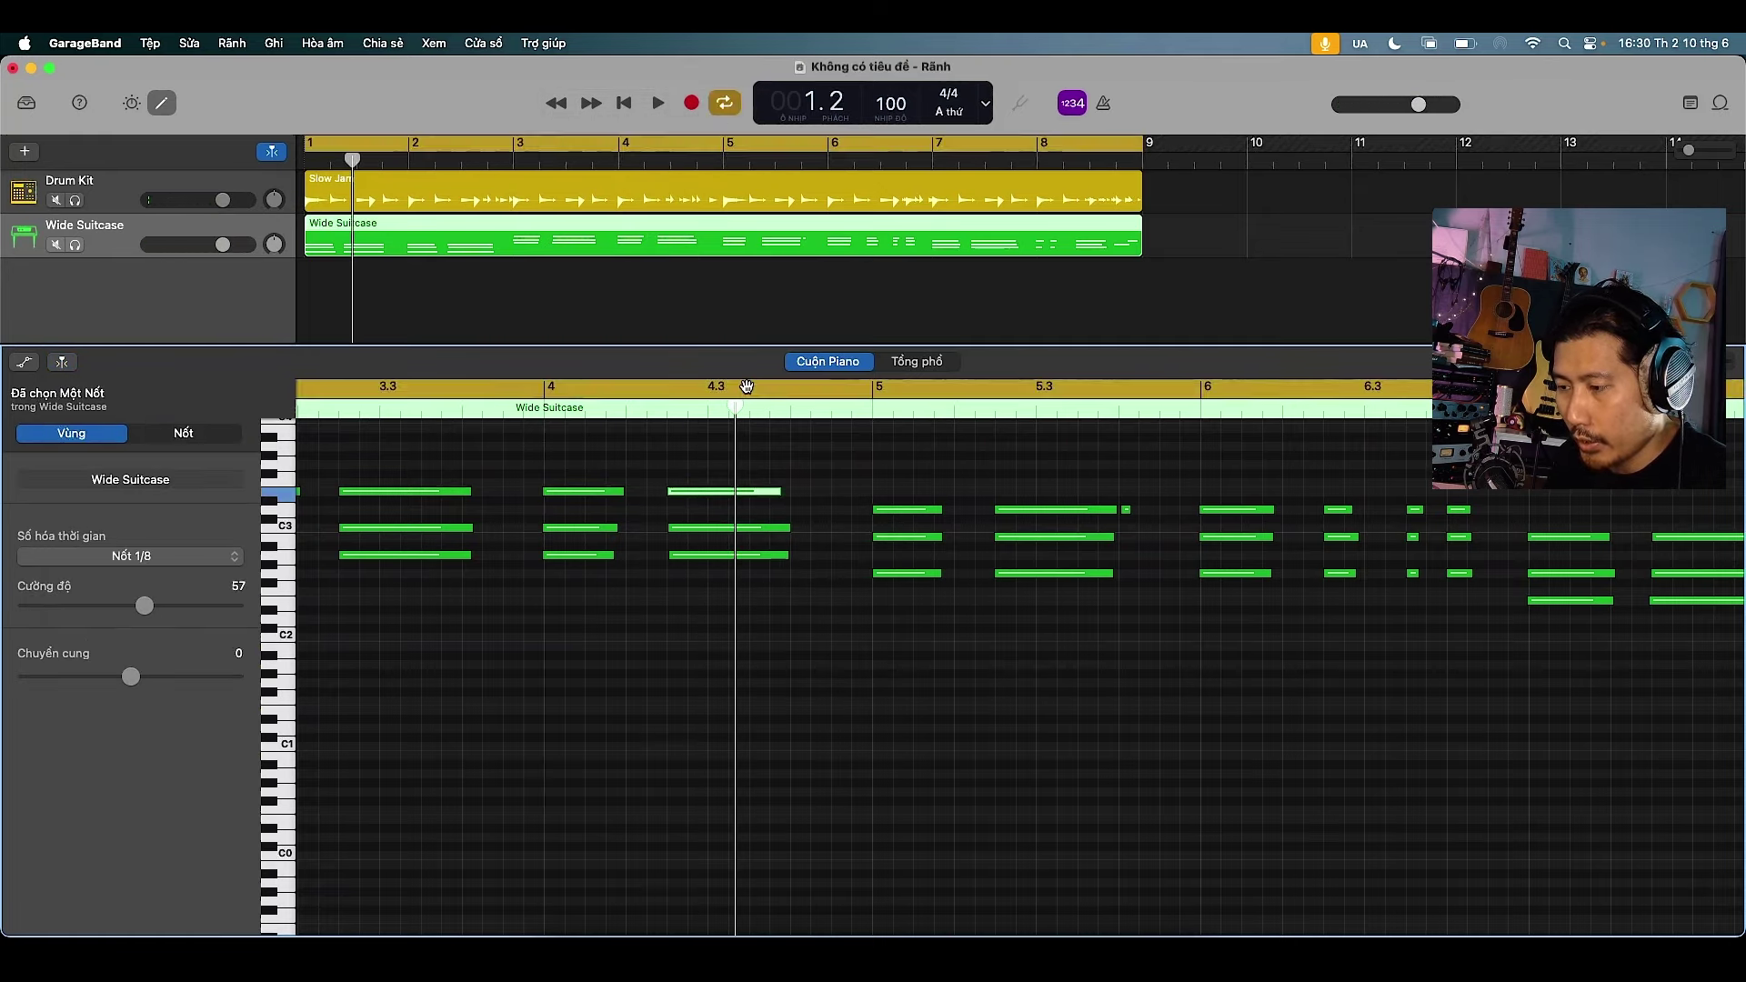
pyautogui.click(769, 382)
pyautogui.click(770, 403)
pyautogui.press('space')
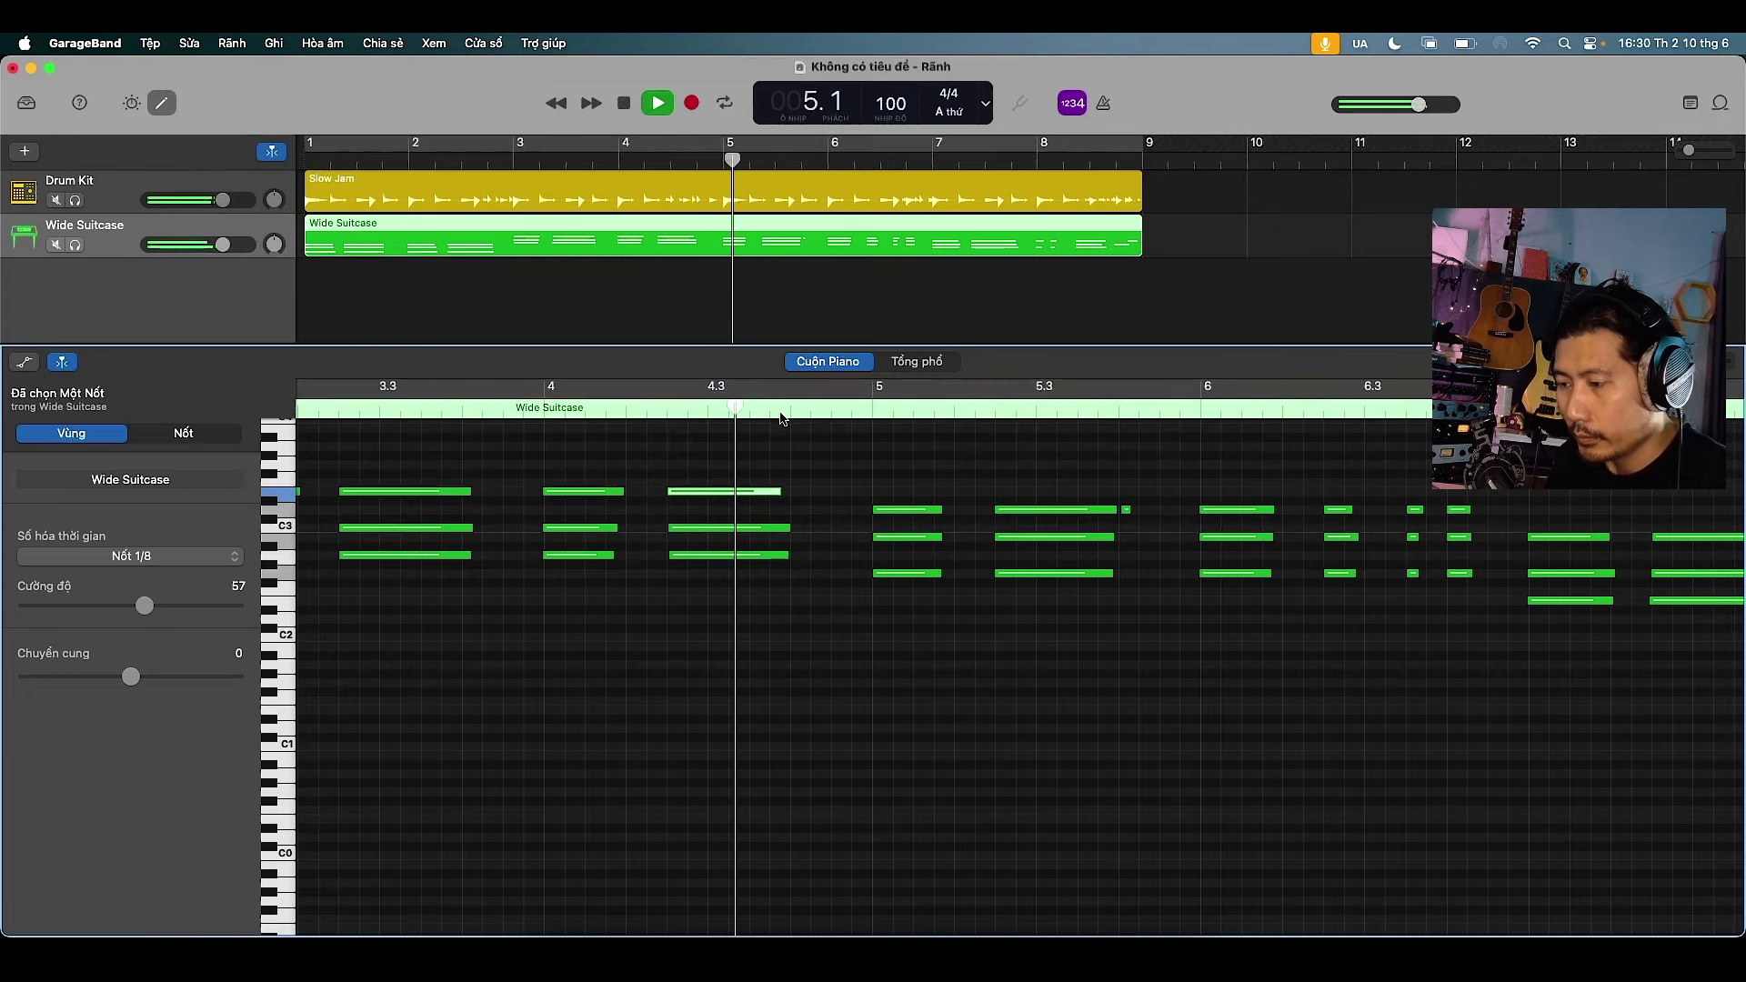
pyautogui.click(796, 417)
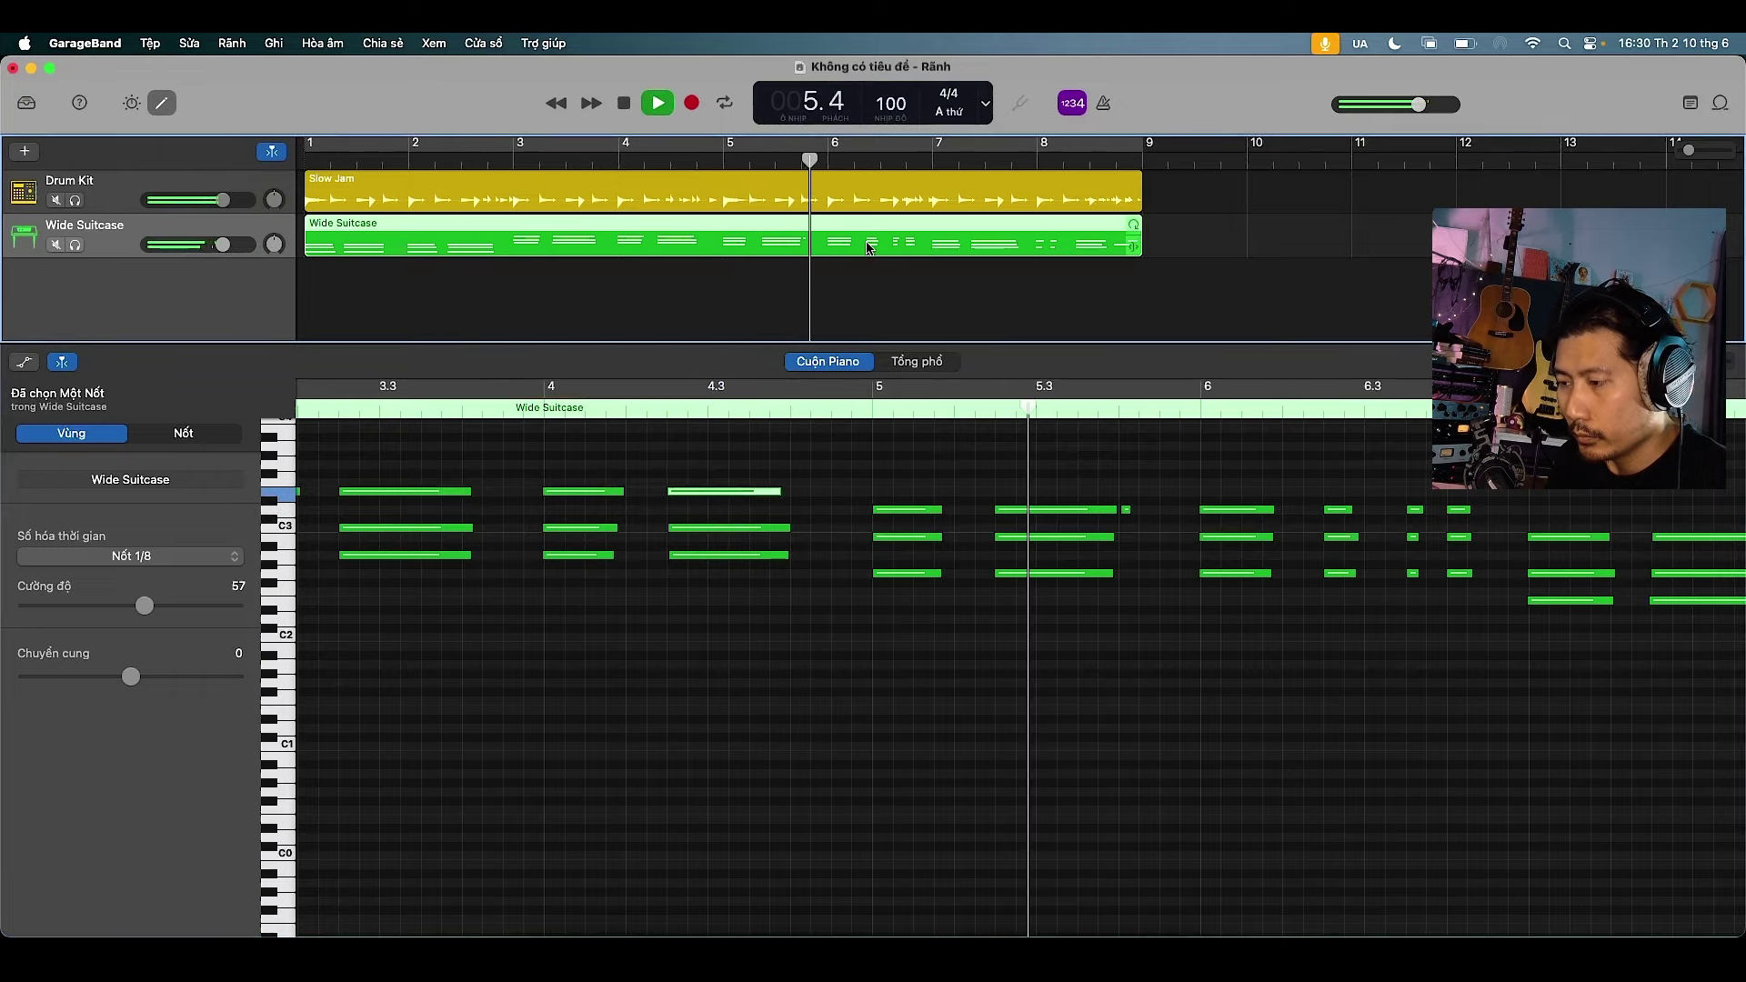
pyautogui.click(727, 594)
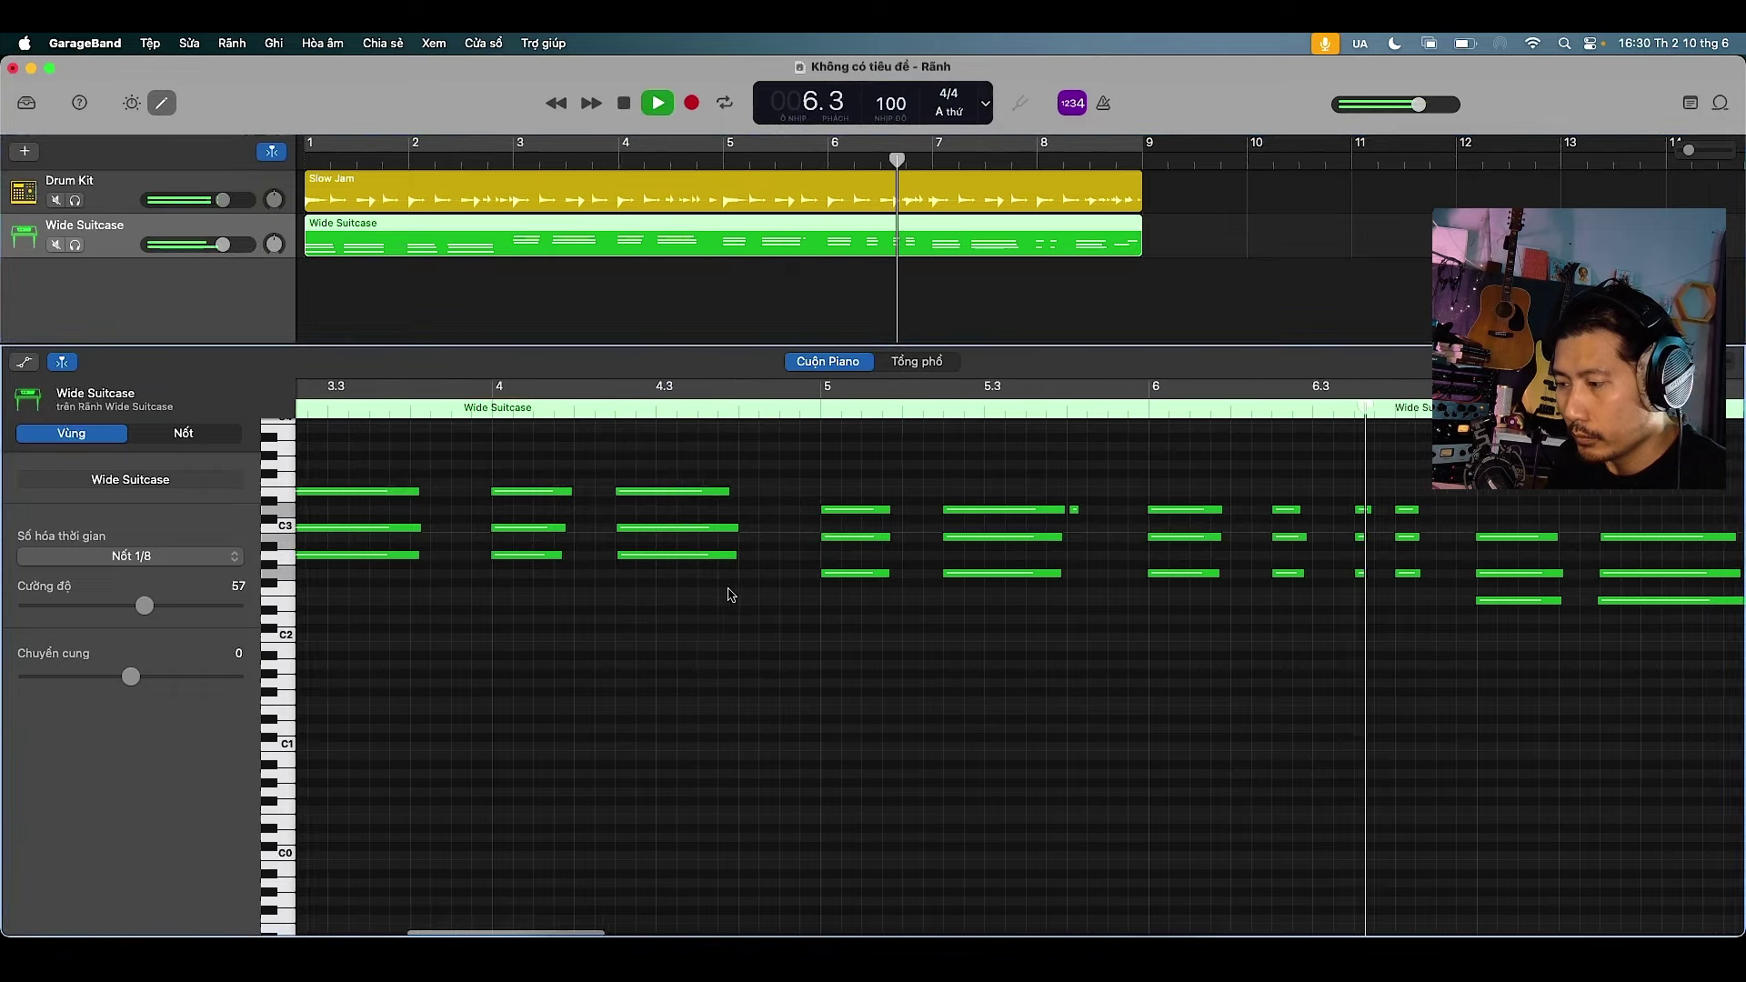
# Delete the stray short D3 note at the end of bar 5 and play on into bar 8
pyautogui.press('space')
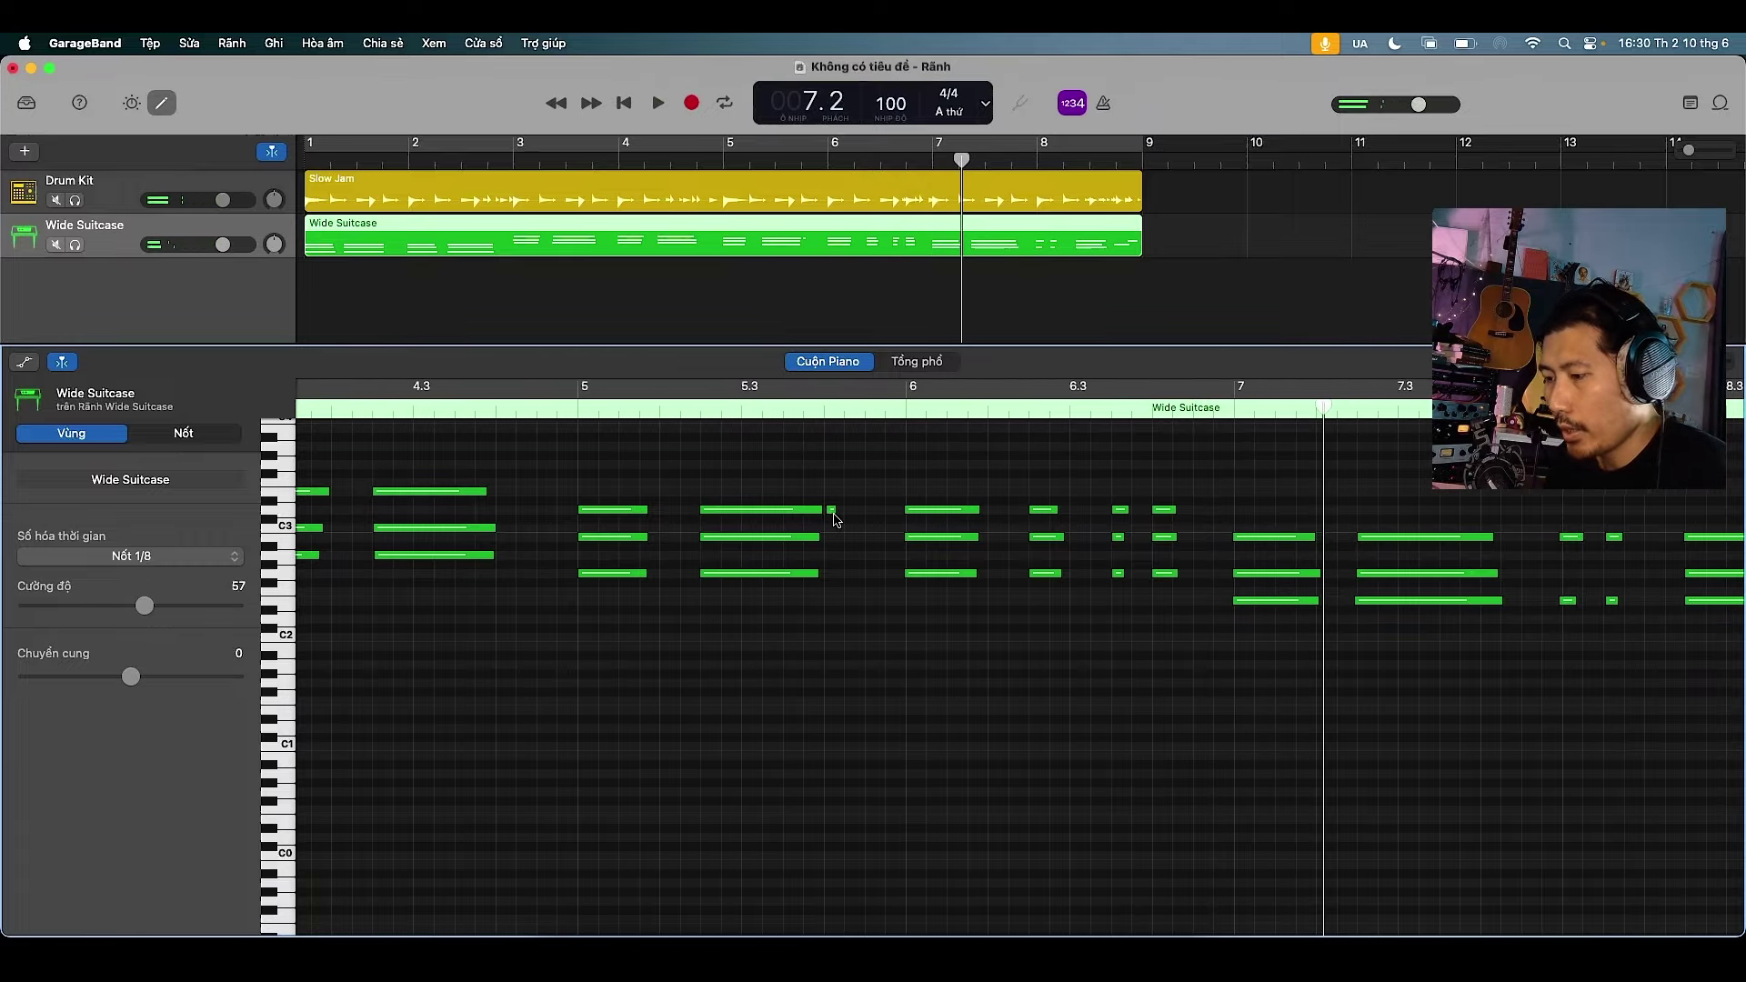
pyautogui.moveTo(844, 511); pyautogui.dragTo(829, 533)
pyautogui.press('Delete')
pyautogui.press('space')
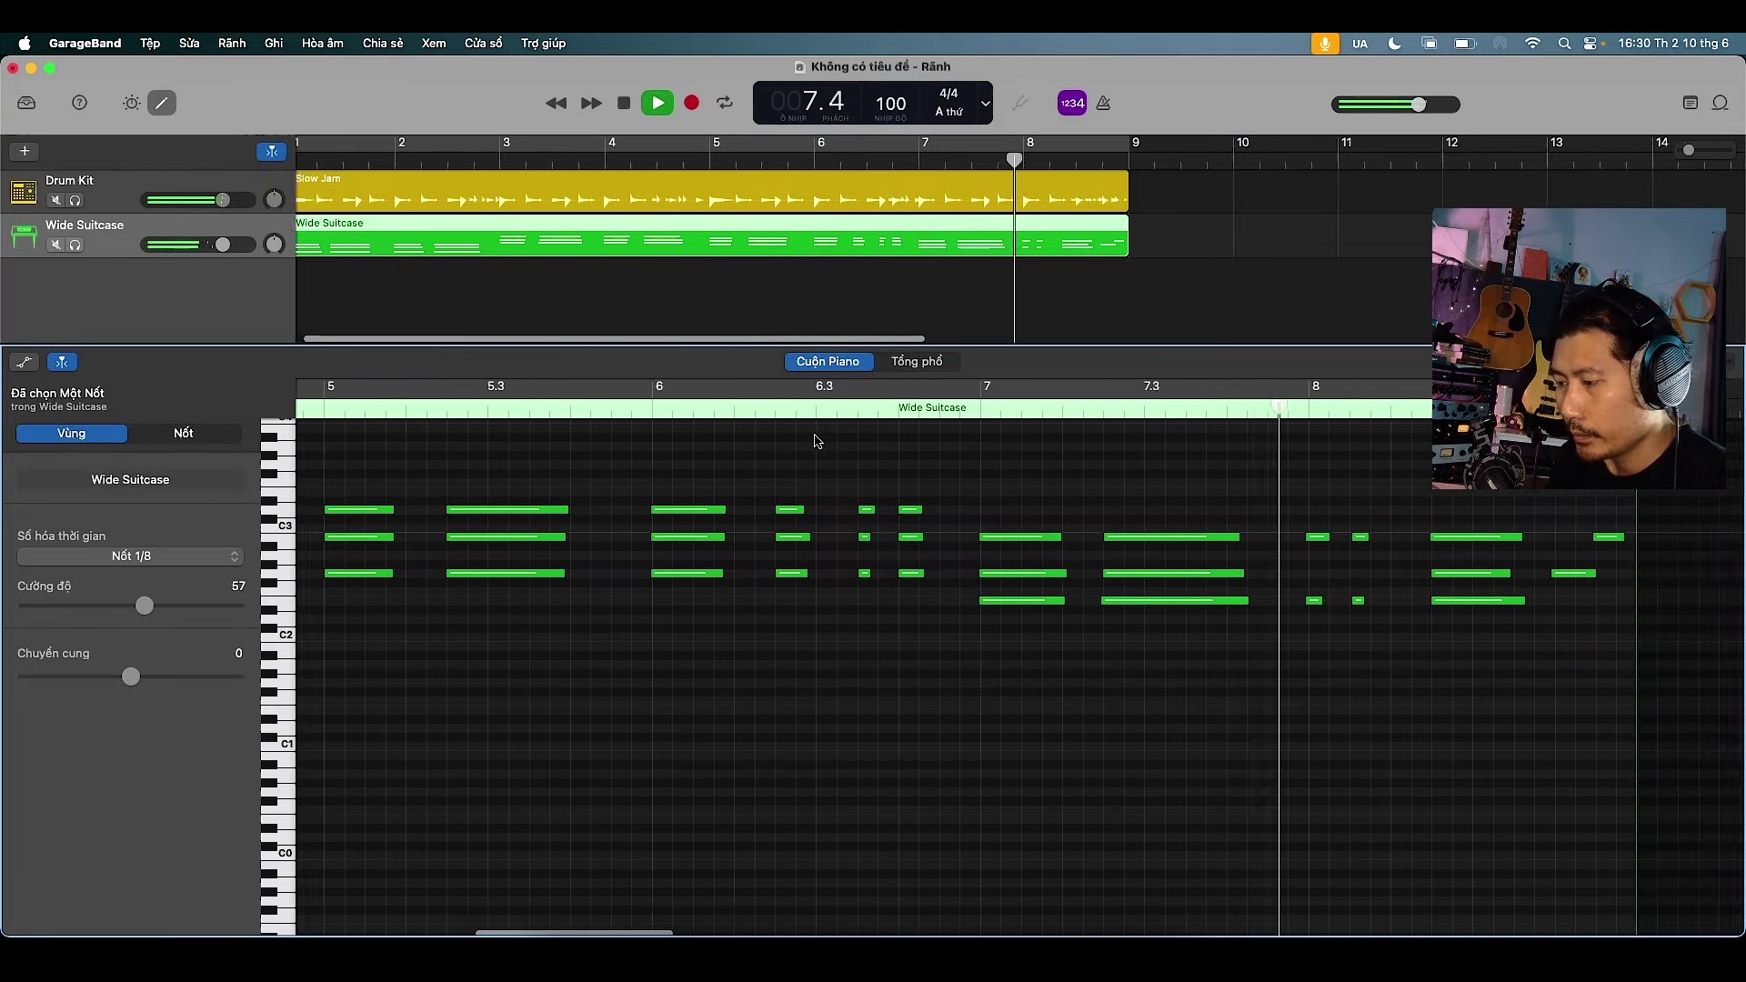
pyautogui.press('space')
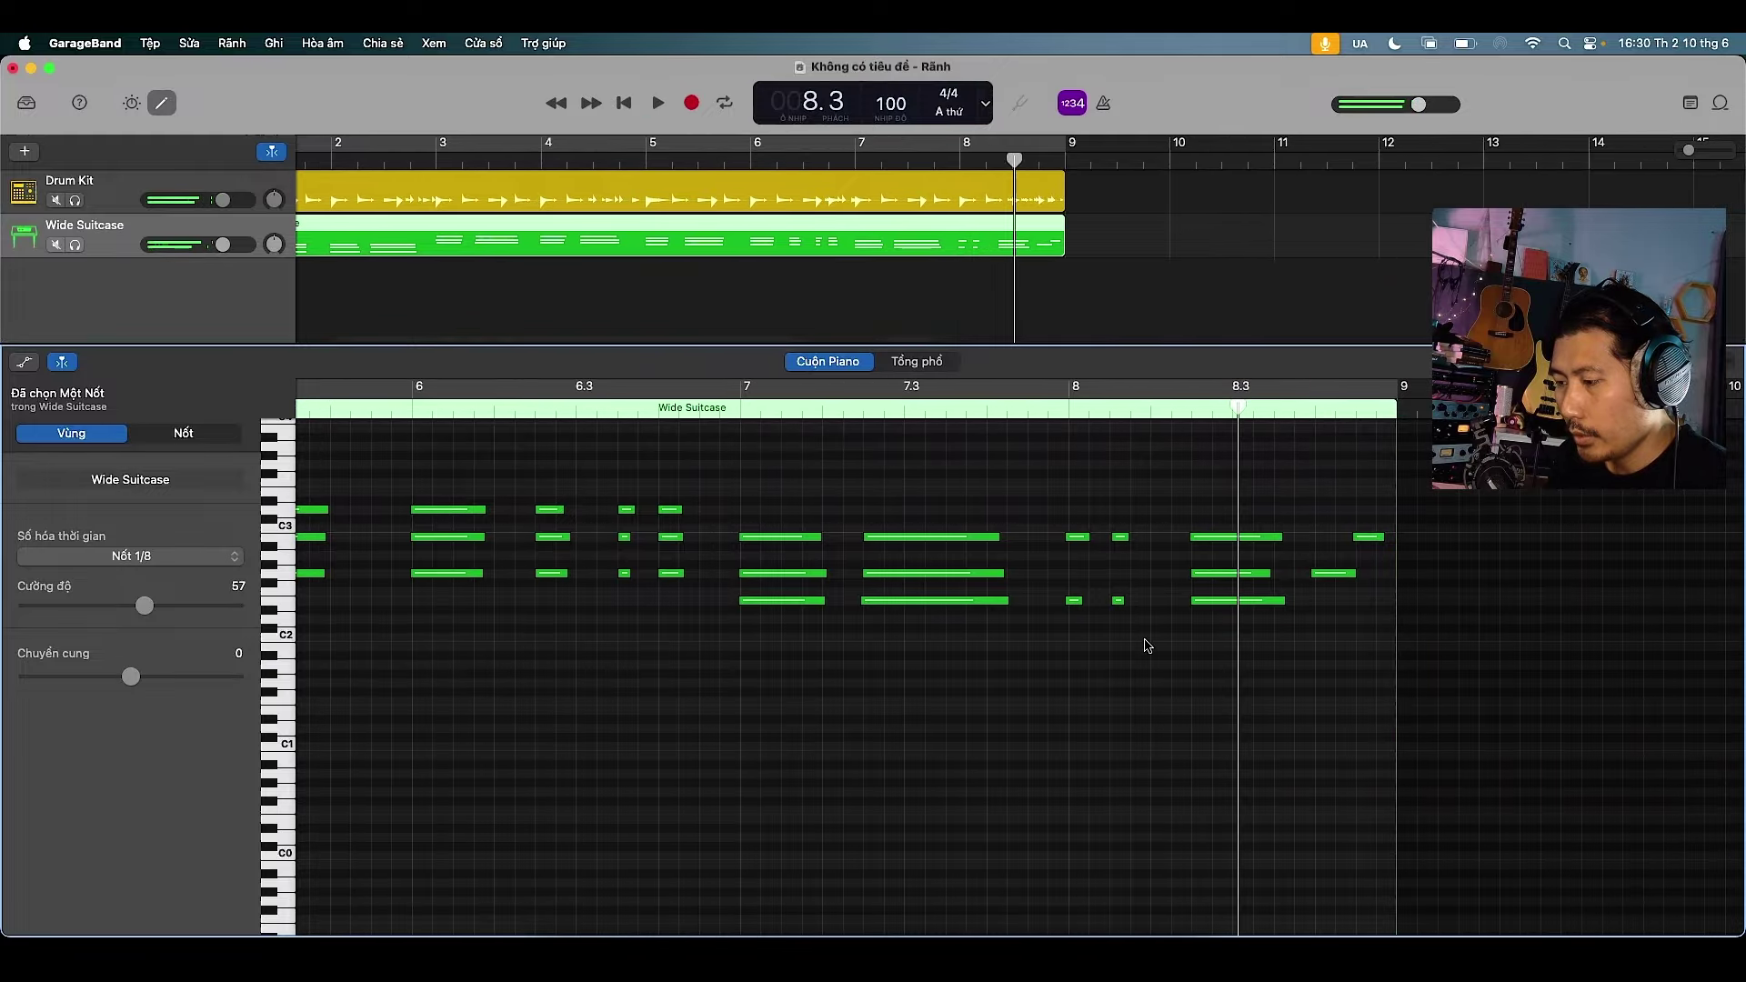
# Duplicate the two short E2 notes at the start of bar 8 up to G2 to complete their chords
pyautogui.keyDown('shift'); pyautogui.click(1074, 601); pyautogui.keyUp('shift')
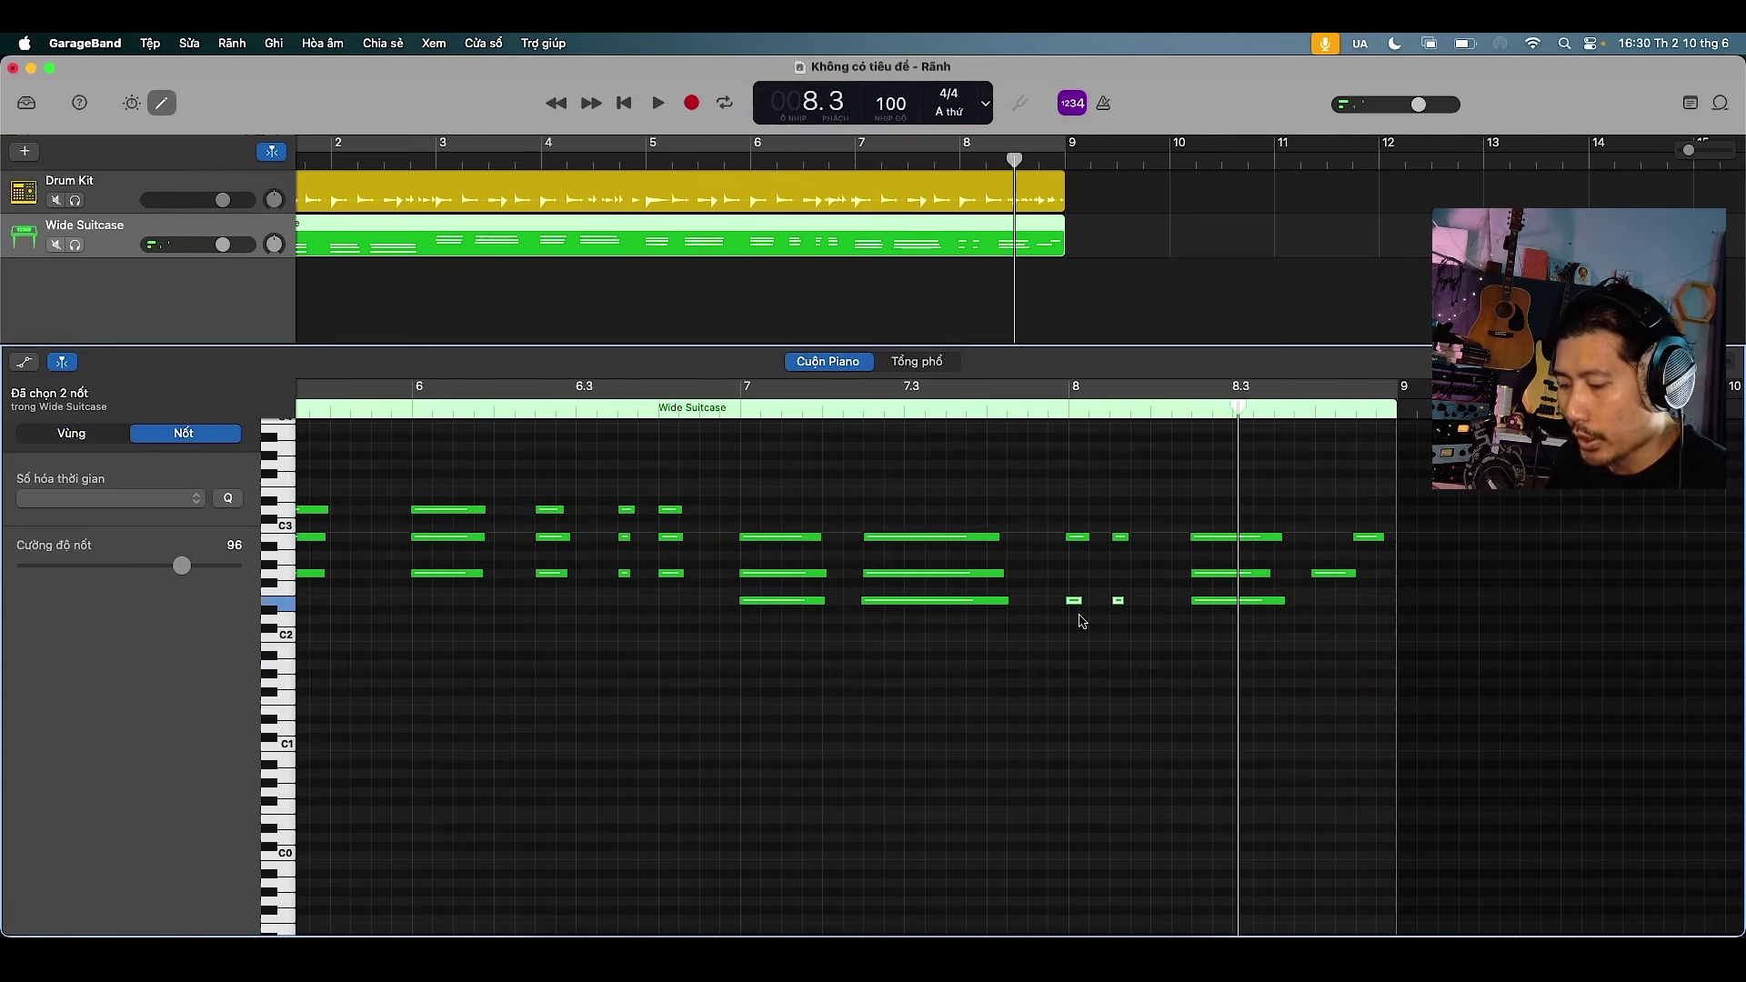
pyautogui.moveTo(1075, 608); pyautogui.dragTo(1075, 580)
pyautogui.rightClick(1076, 578)
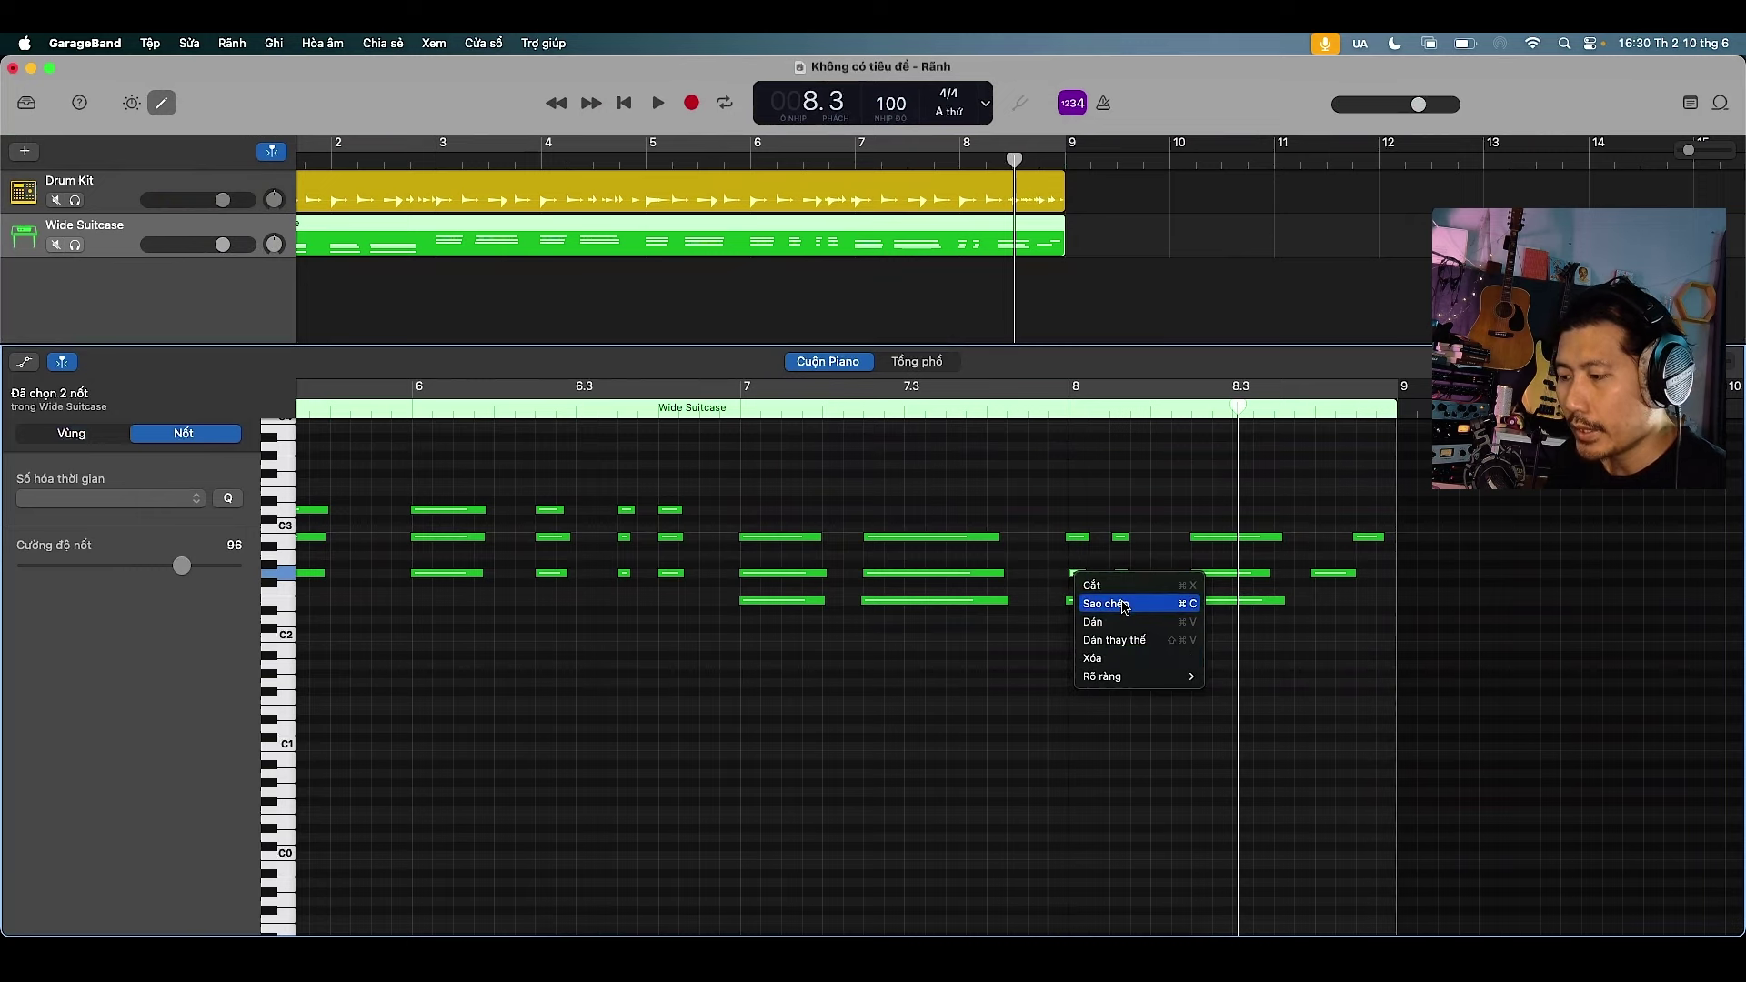
pyautogui.click(1001, 657)
# Quantize the two short Em chords at the start of bar 8 to 1/8 notes and play to the region's end
pyautogui.moveTo(1135, 585); pyautogui.dragTo(1064, 628)
pyautogui.click(1093, 512)
pyautogui.click(137, 498)
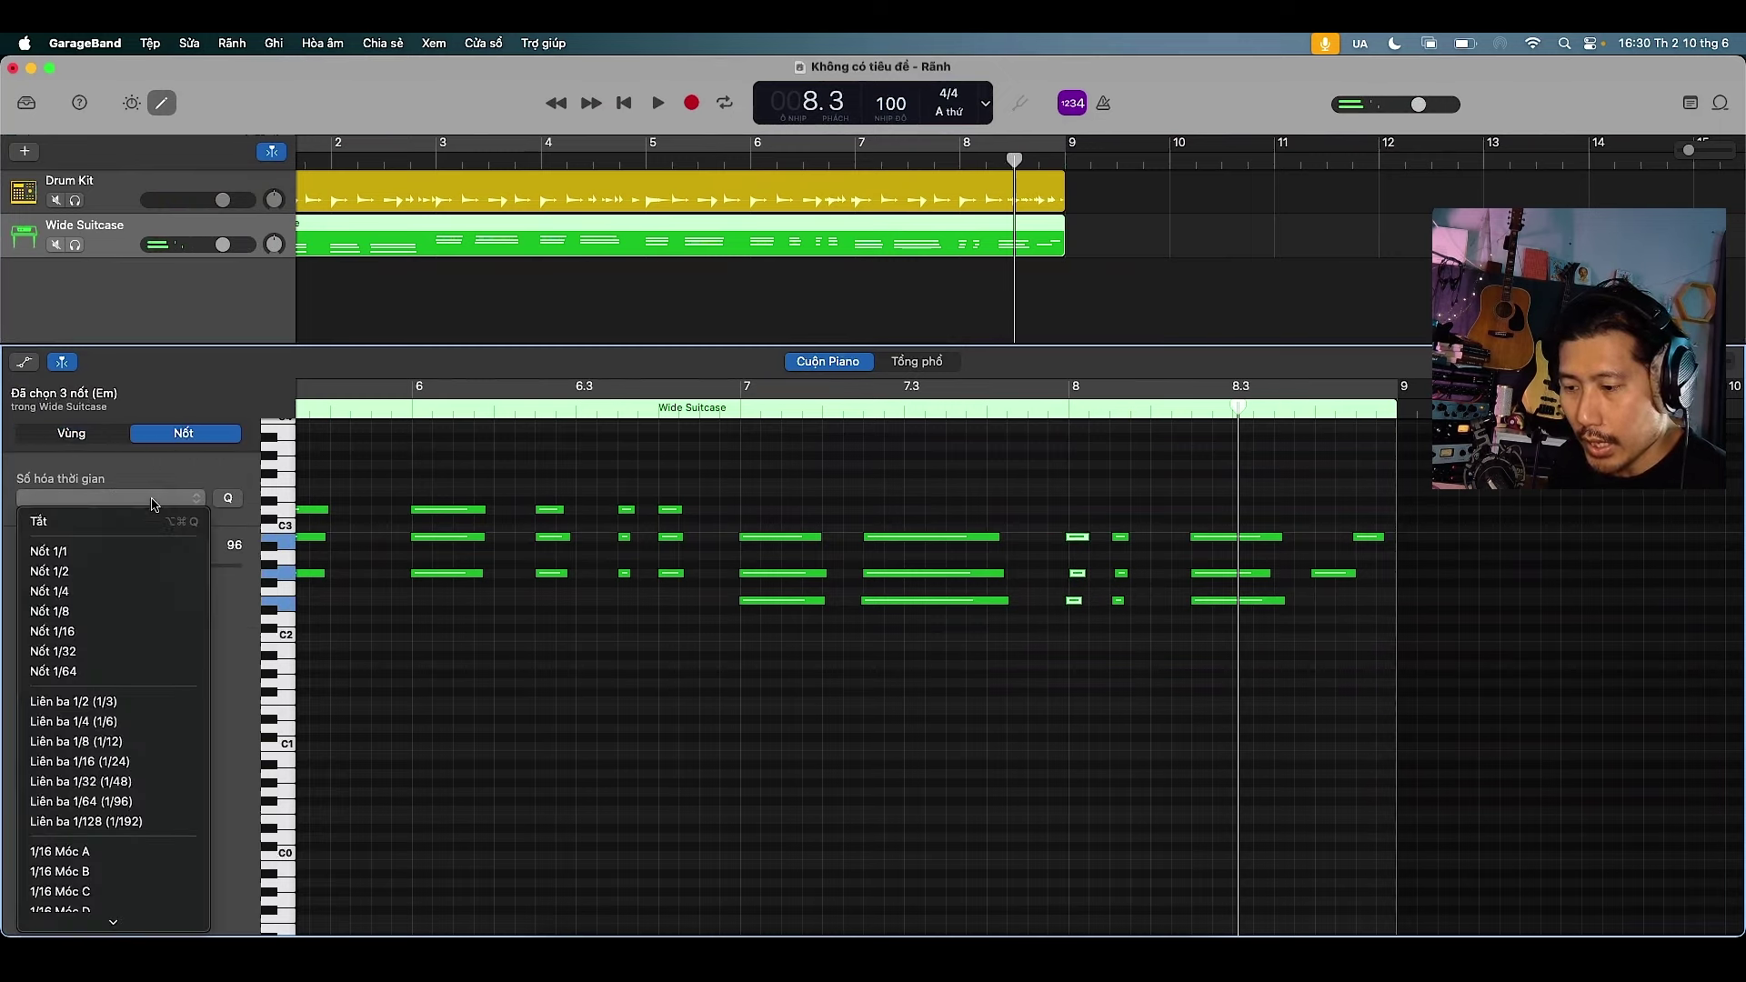
pyautogui.click(116, 610)
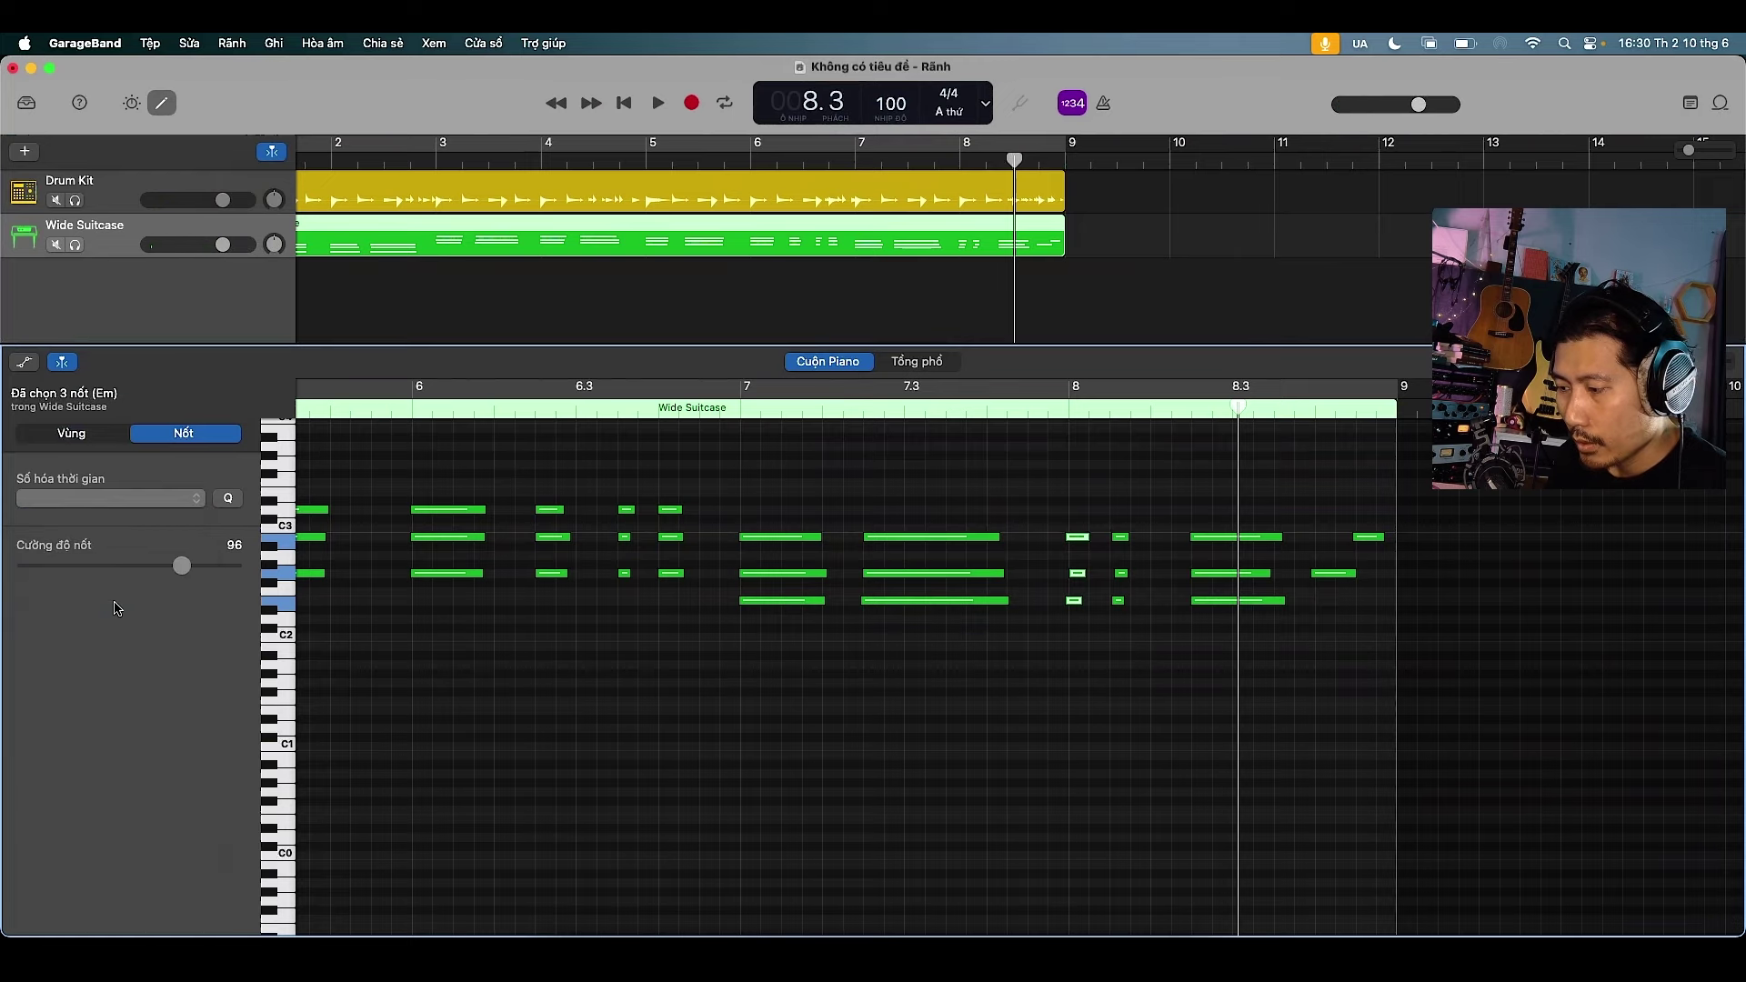
pyautogui.click(1124, 538)
pyautogui.moveTo(1118, 618); pyautogui.dragTo(1121, 623)
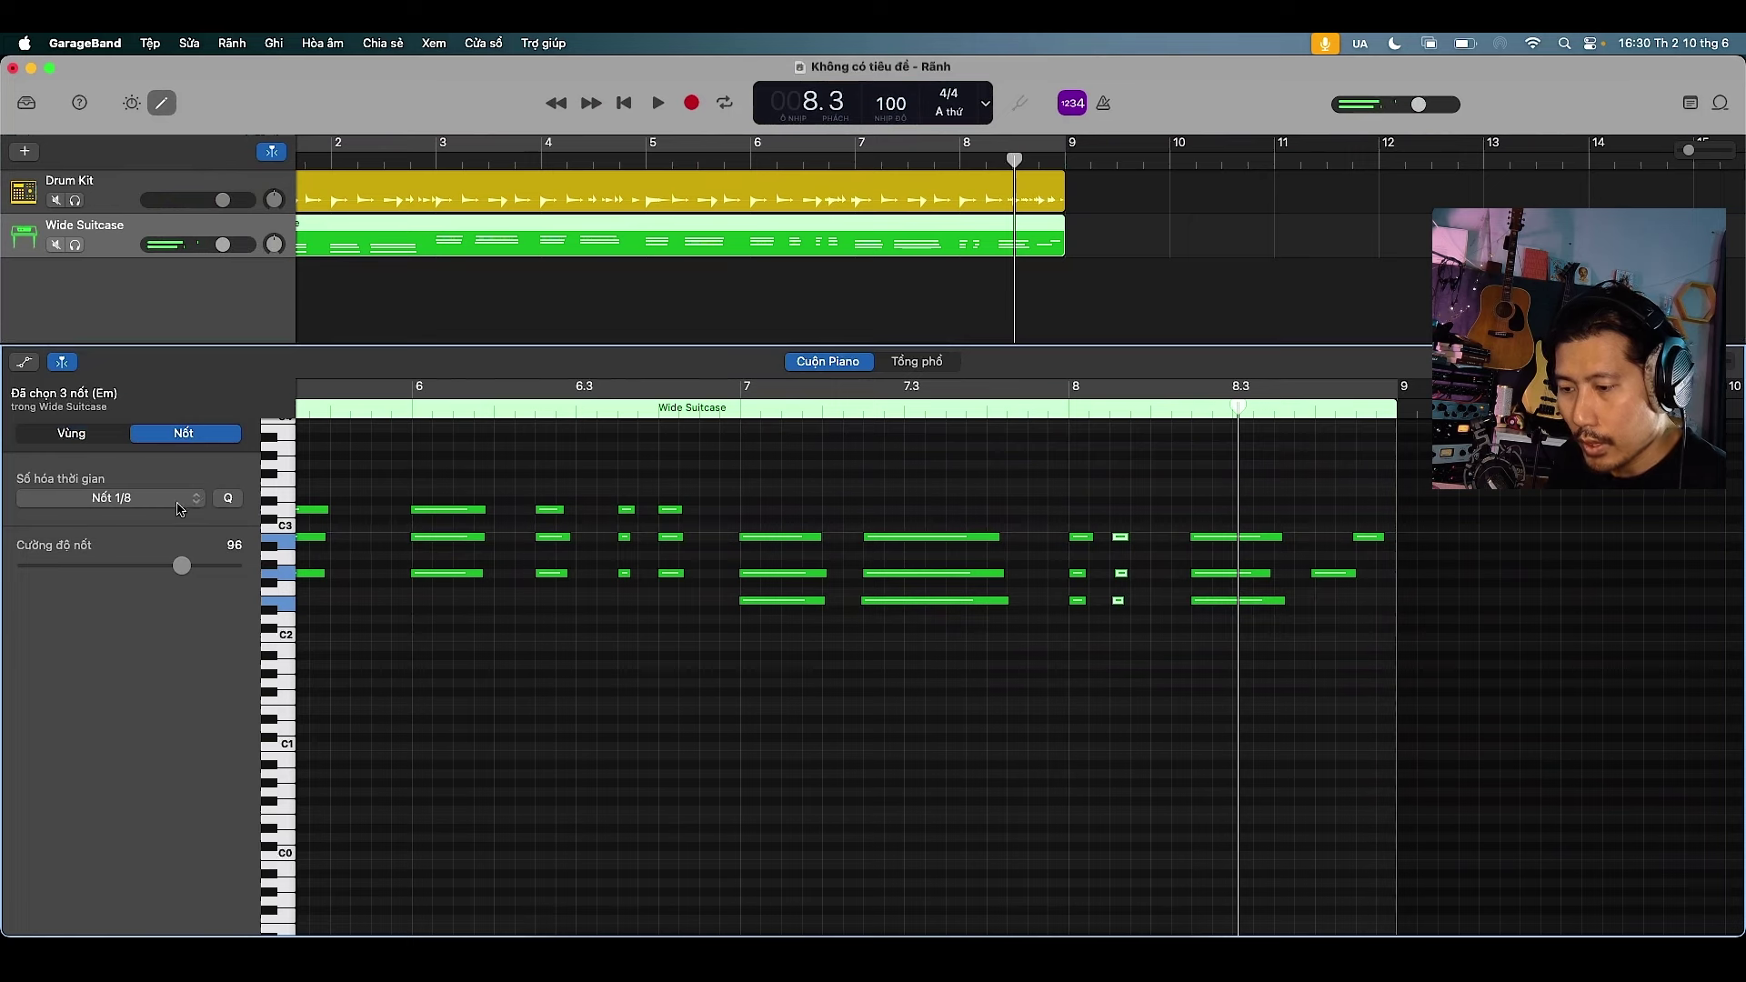
pyautogui.click(230, 501)
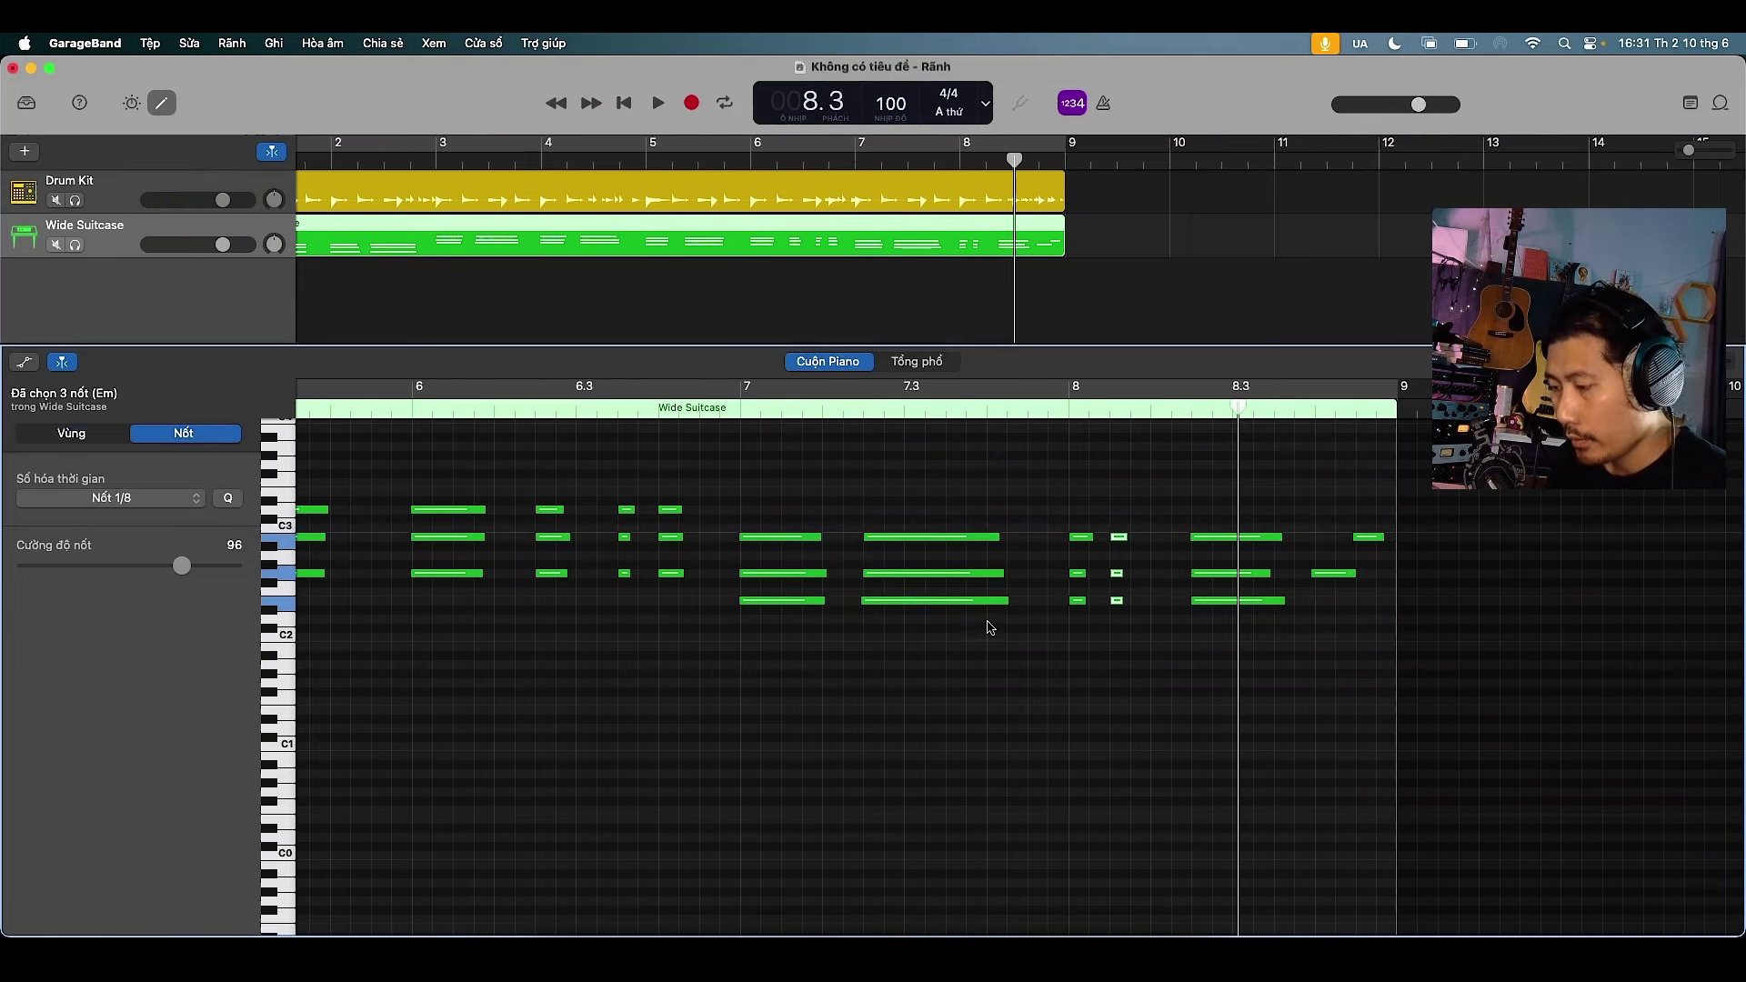
pyautogui.press('space')
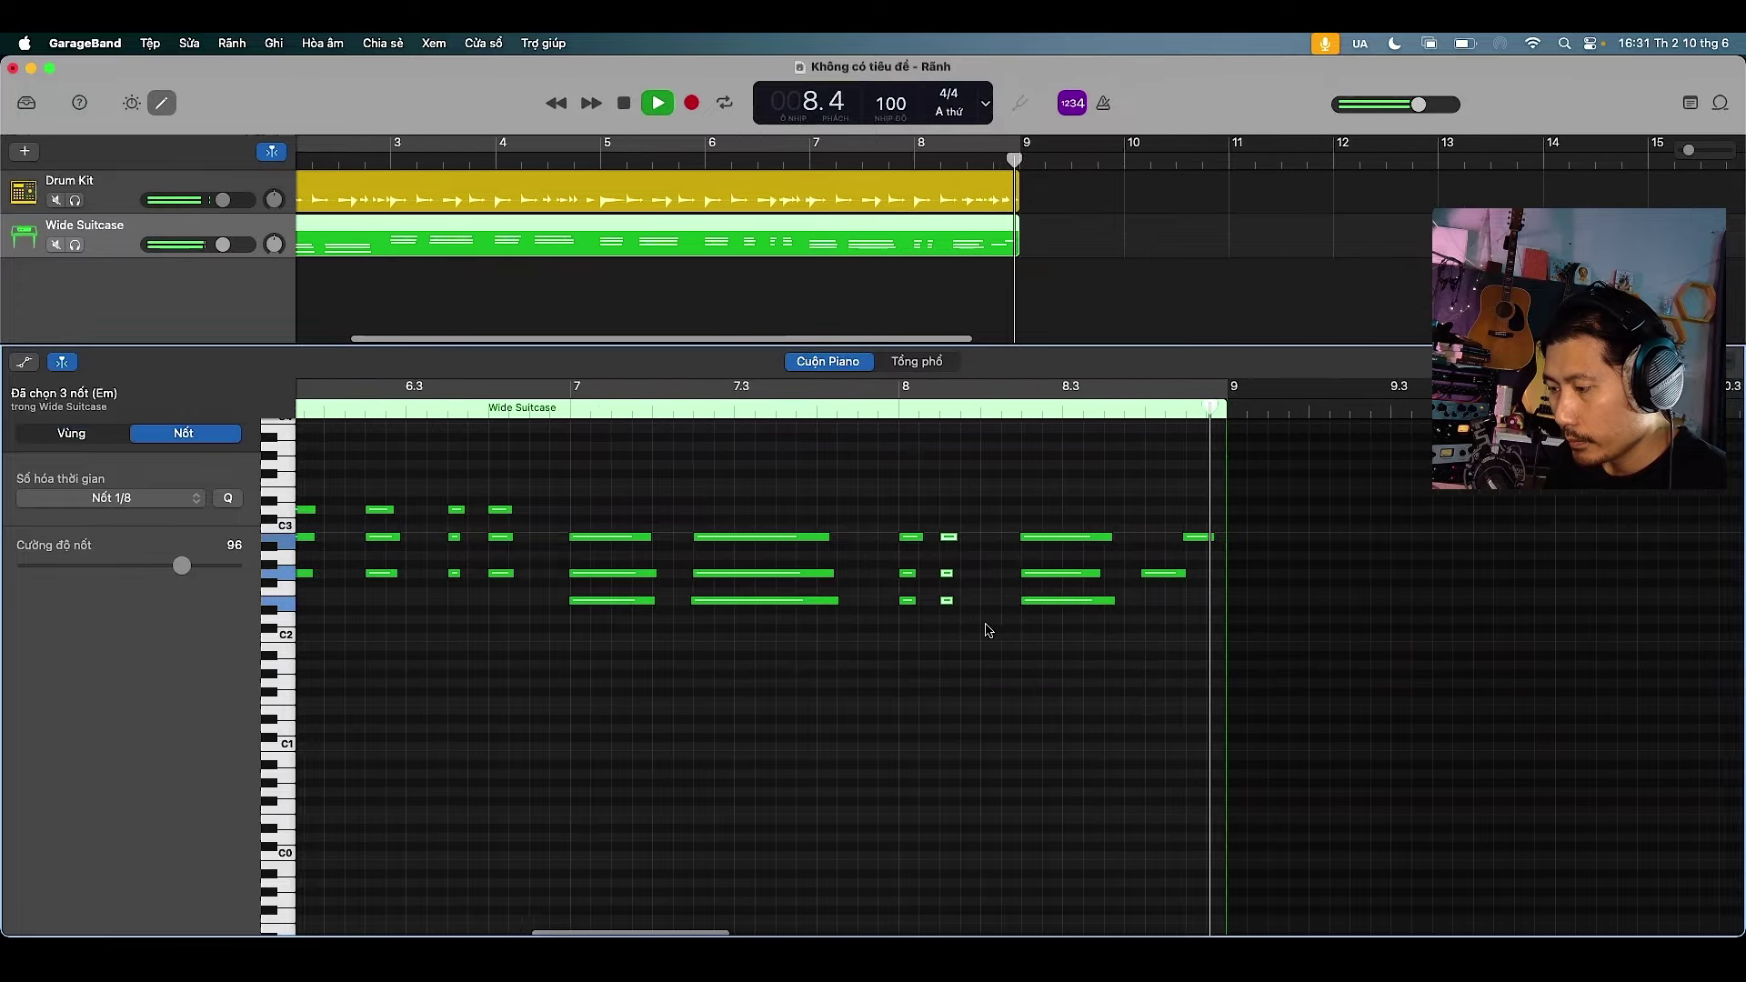
pyautogui.press('space')
# Move the last G2 note of bar 8 down to E2 and add a G2 note starting between it and the final B2
pyautogui.click(1070, 600)
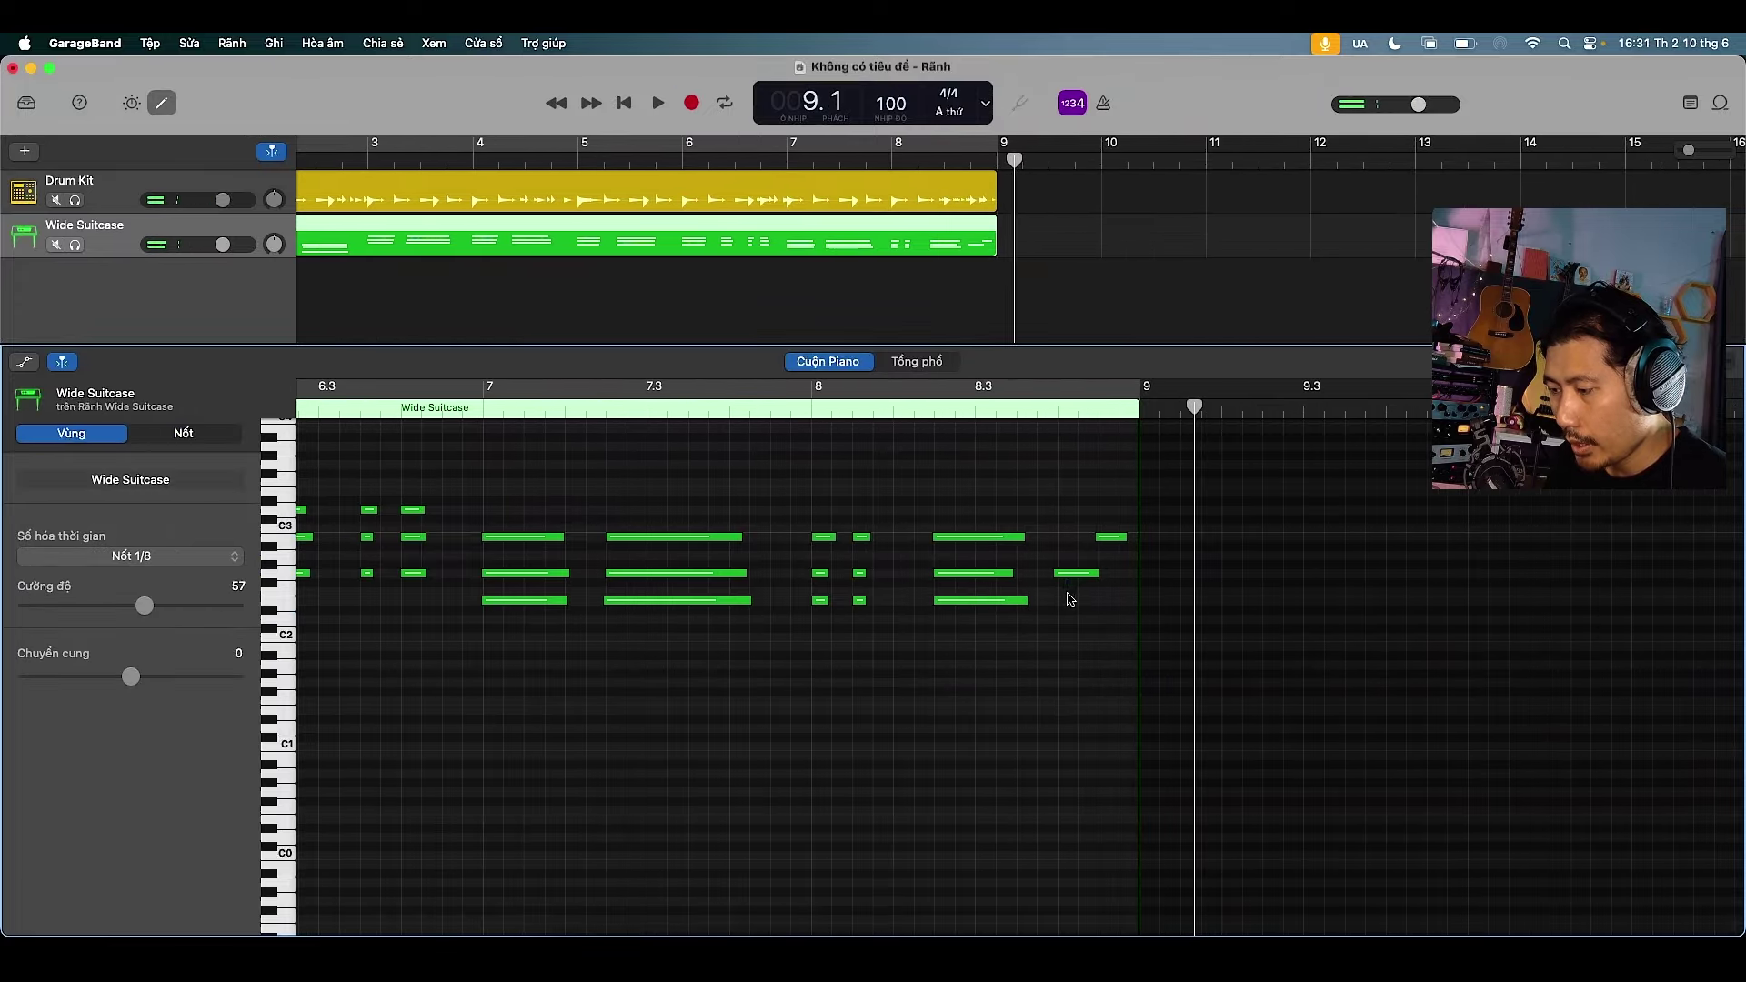
pyautogui.moveTo(1075, 579); pyautogui.dragTo(1076, 603)
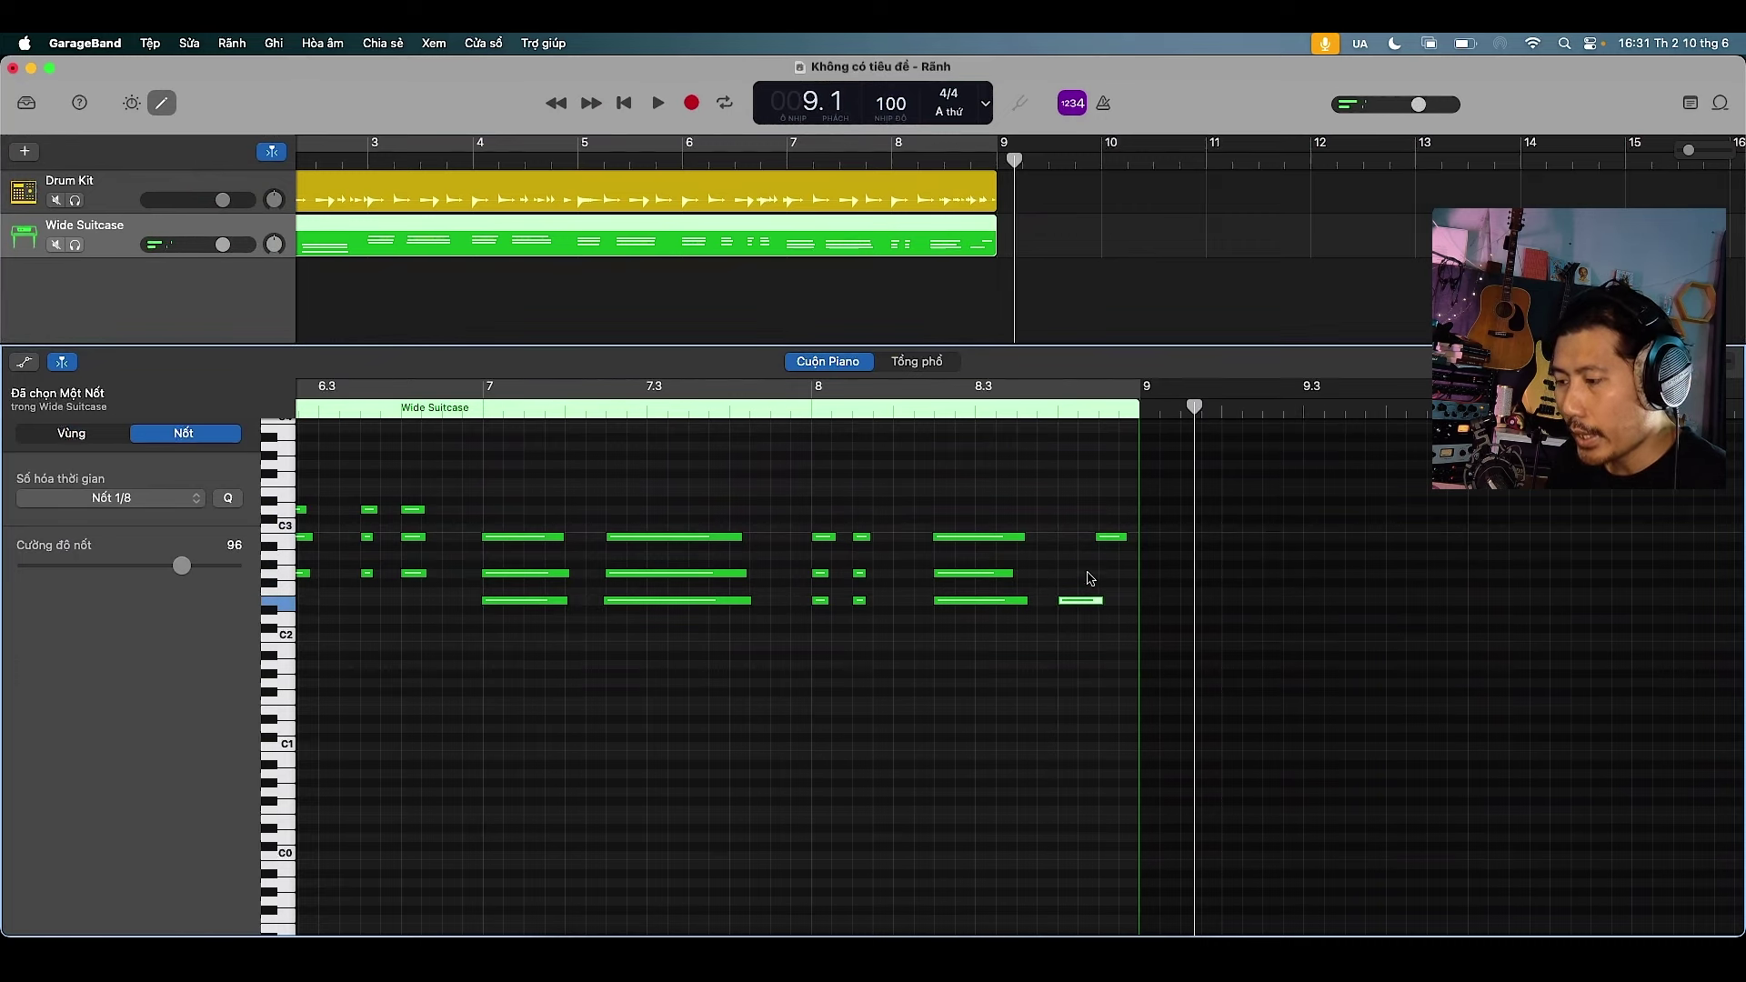
pyautogui.rightClick(1083, 590)
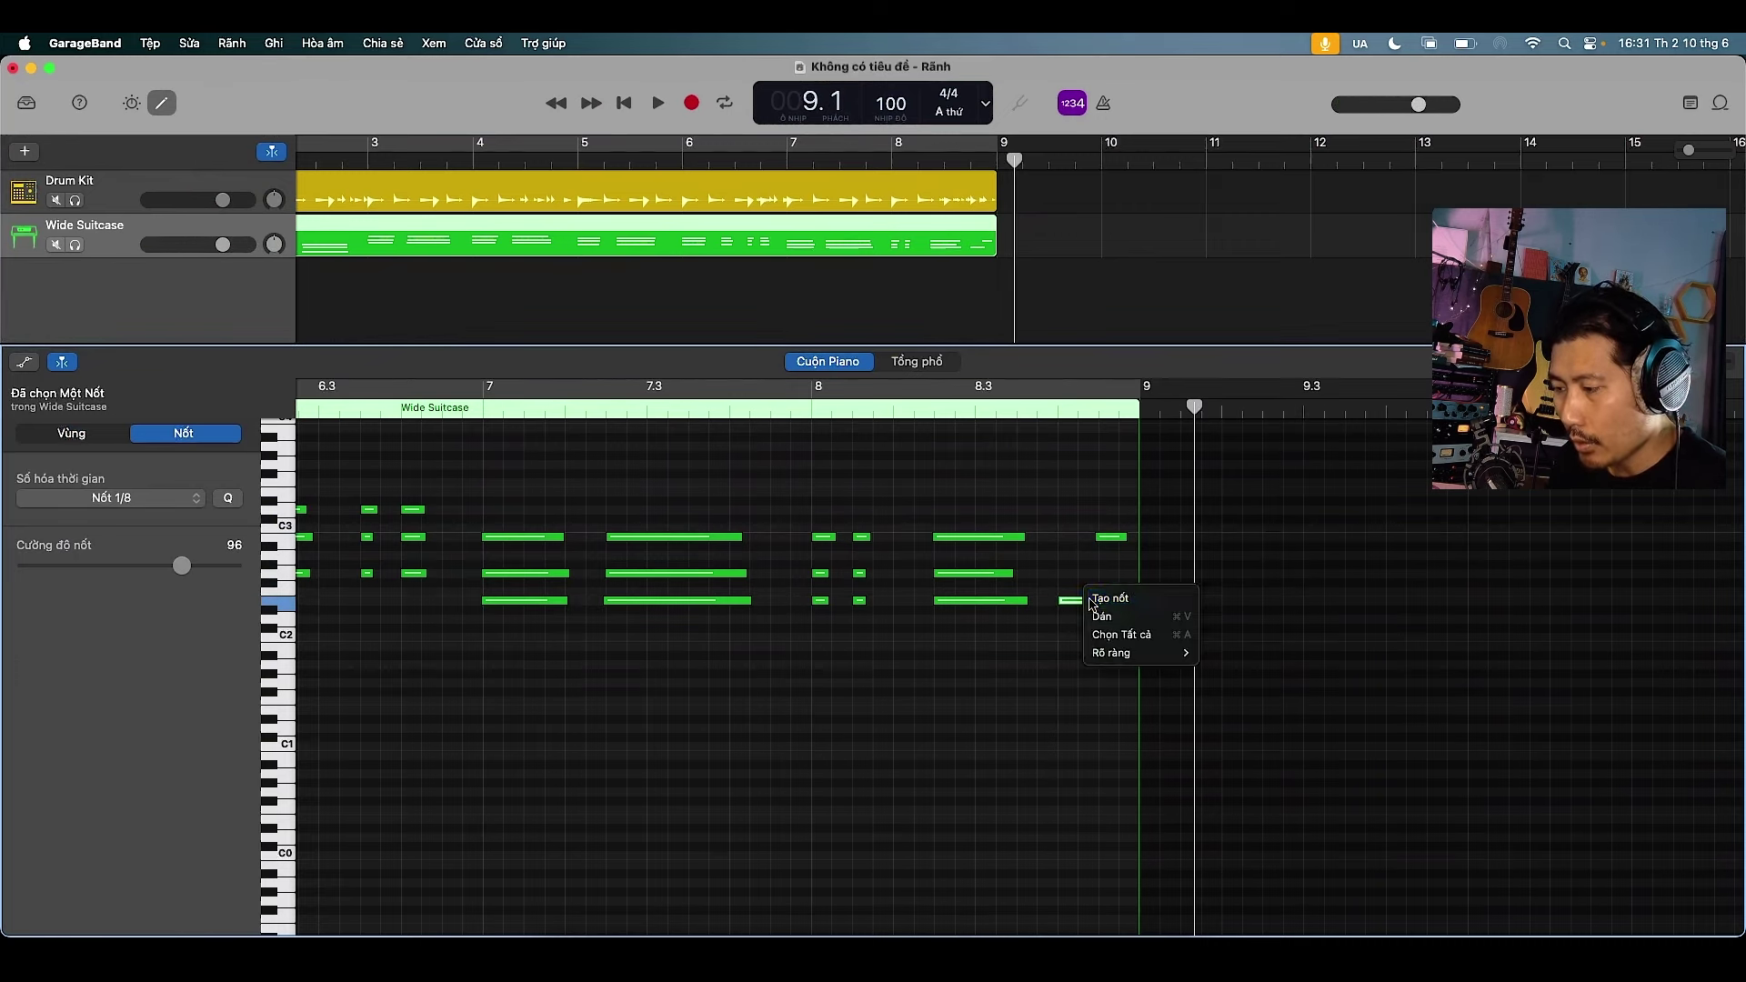
pyautogui.click(1091, 598)
pyautogui.moveTo(1097, 597); pyautogui.dragTo(1095, 579)
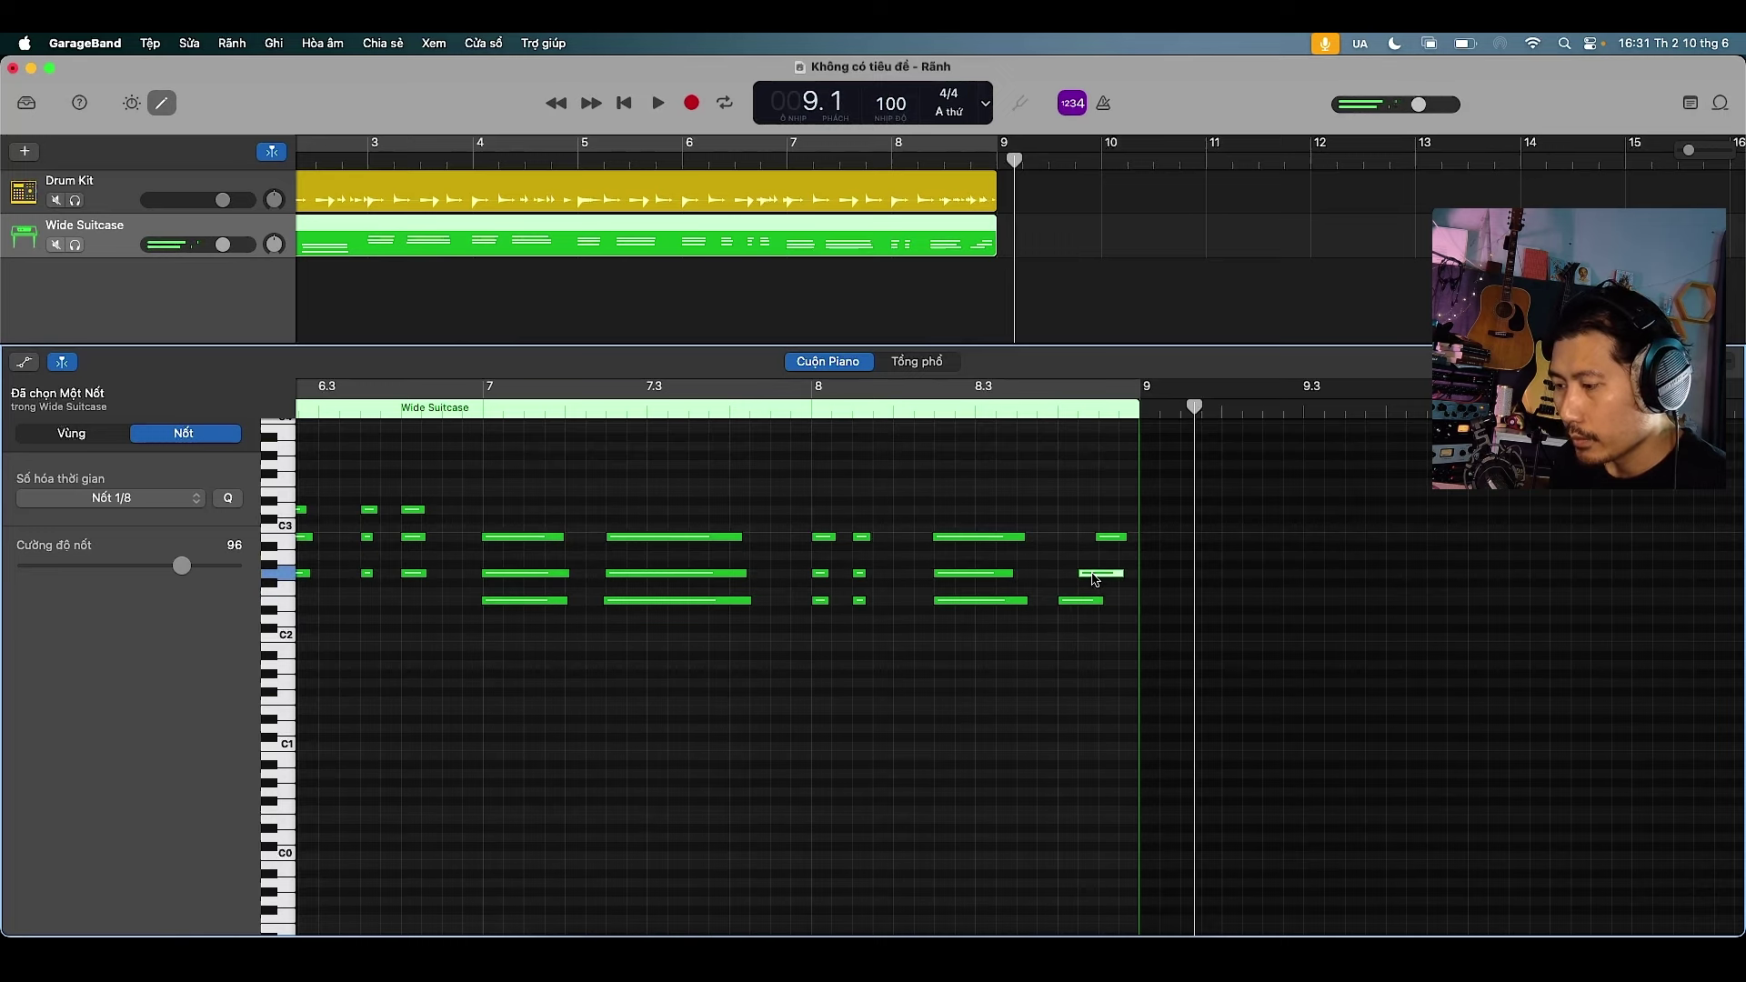
pyautogui.press('space')
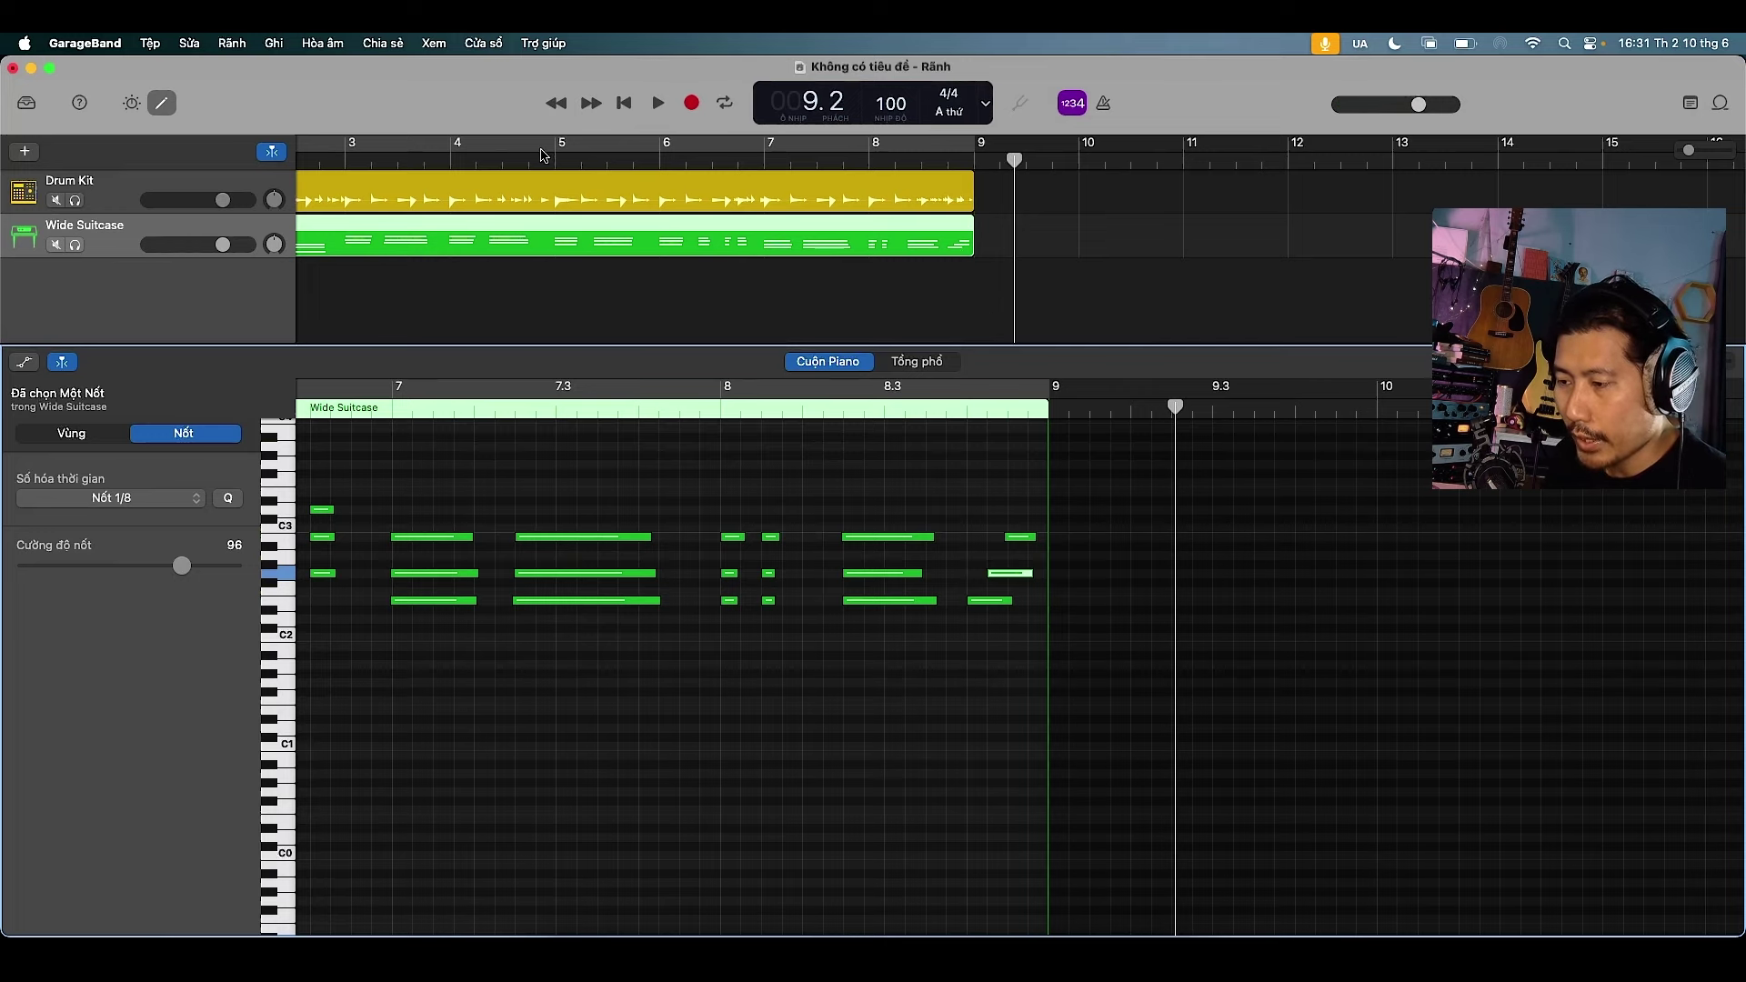
# Trim the starts of the A2 and C3 notes in bar 3's first chord so E2, A2 and C3 enter one after another
pyautogui.moveTo(536, 159); pyautogui.dragTo(152, 199)
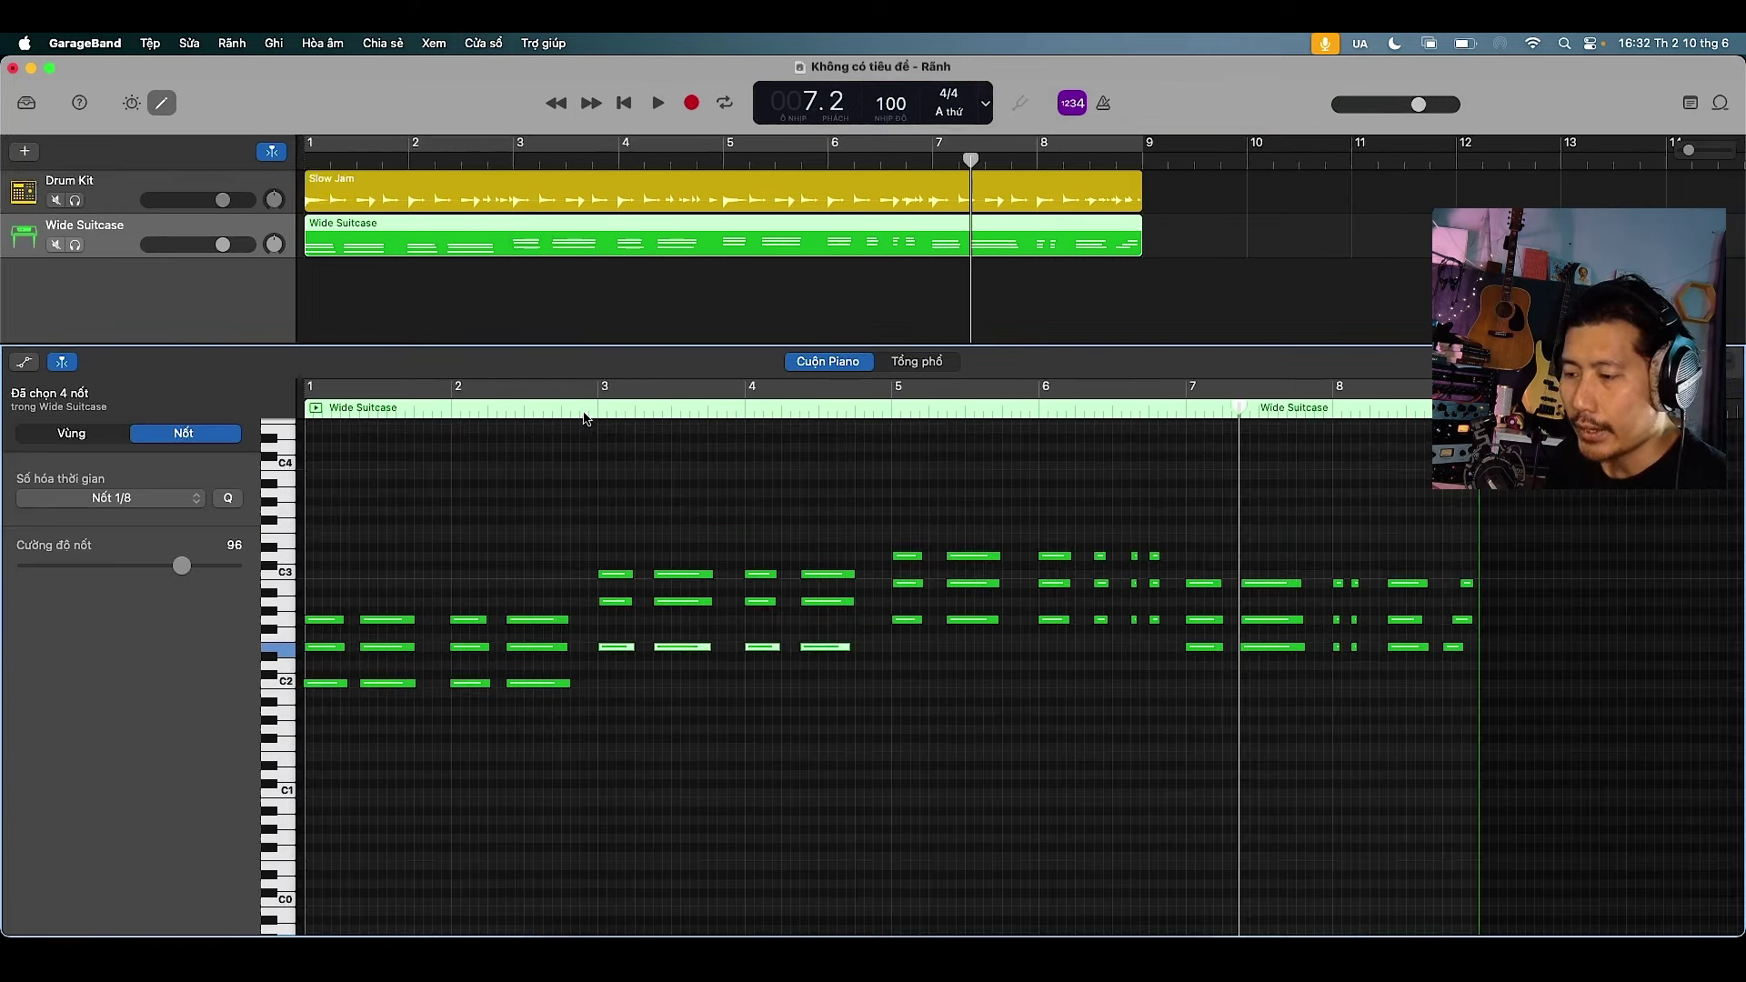
pyautogui.click(584, 413)
pyautogui.scroll(5, 628, 502)
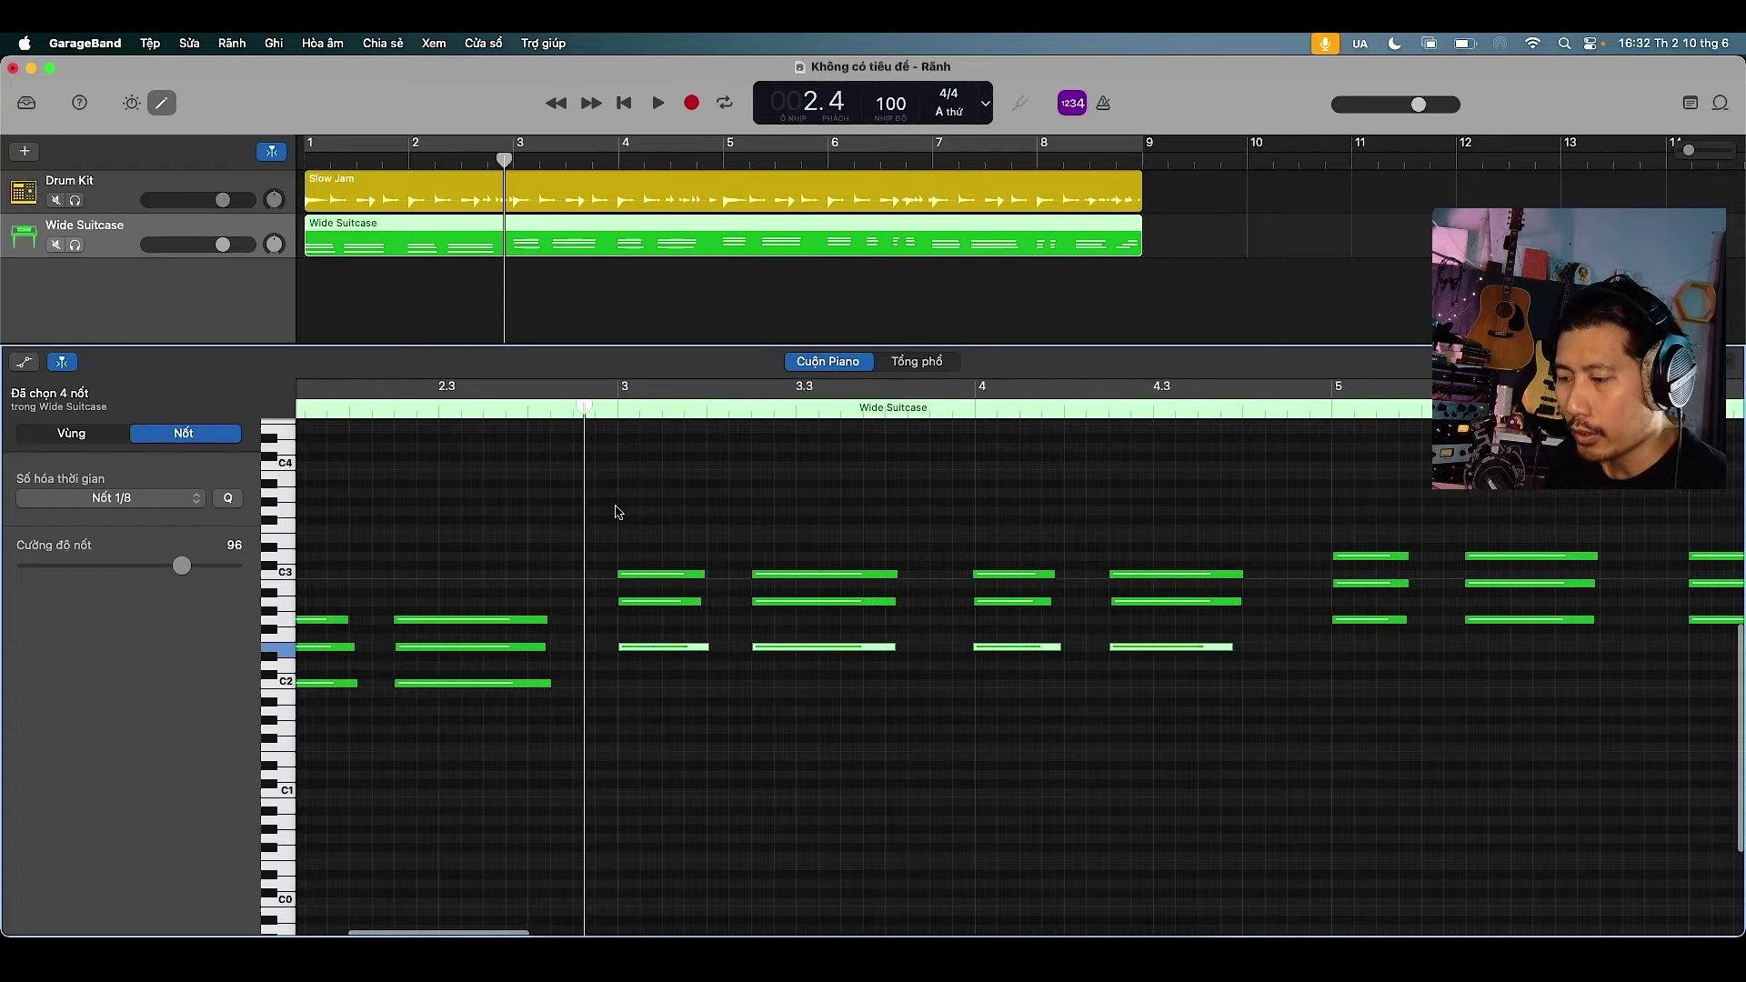
pyautogui.moveTo(634, 577)
pyautogui.mouseDown()
pyautogui.moveTo(662, 576)
pyautogui.moveTo(643, 602)
pyautogui.mouseUp()
pyautogui.scroll(4, 643, 604)
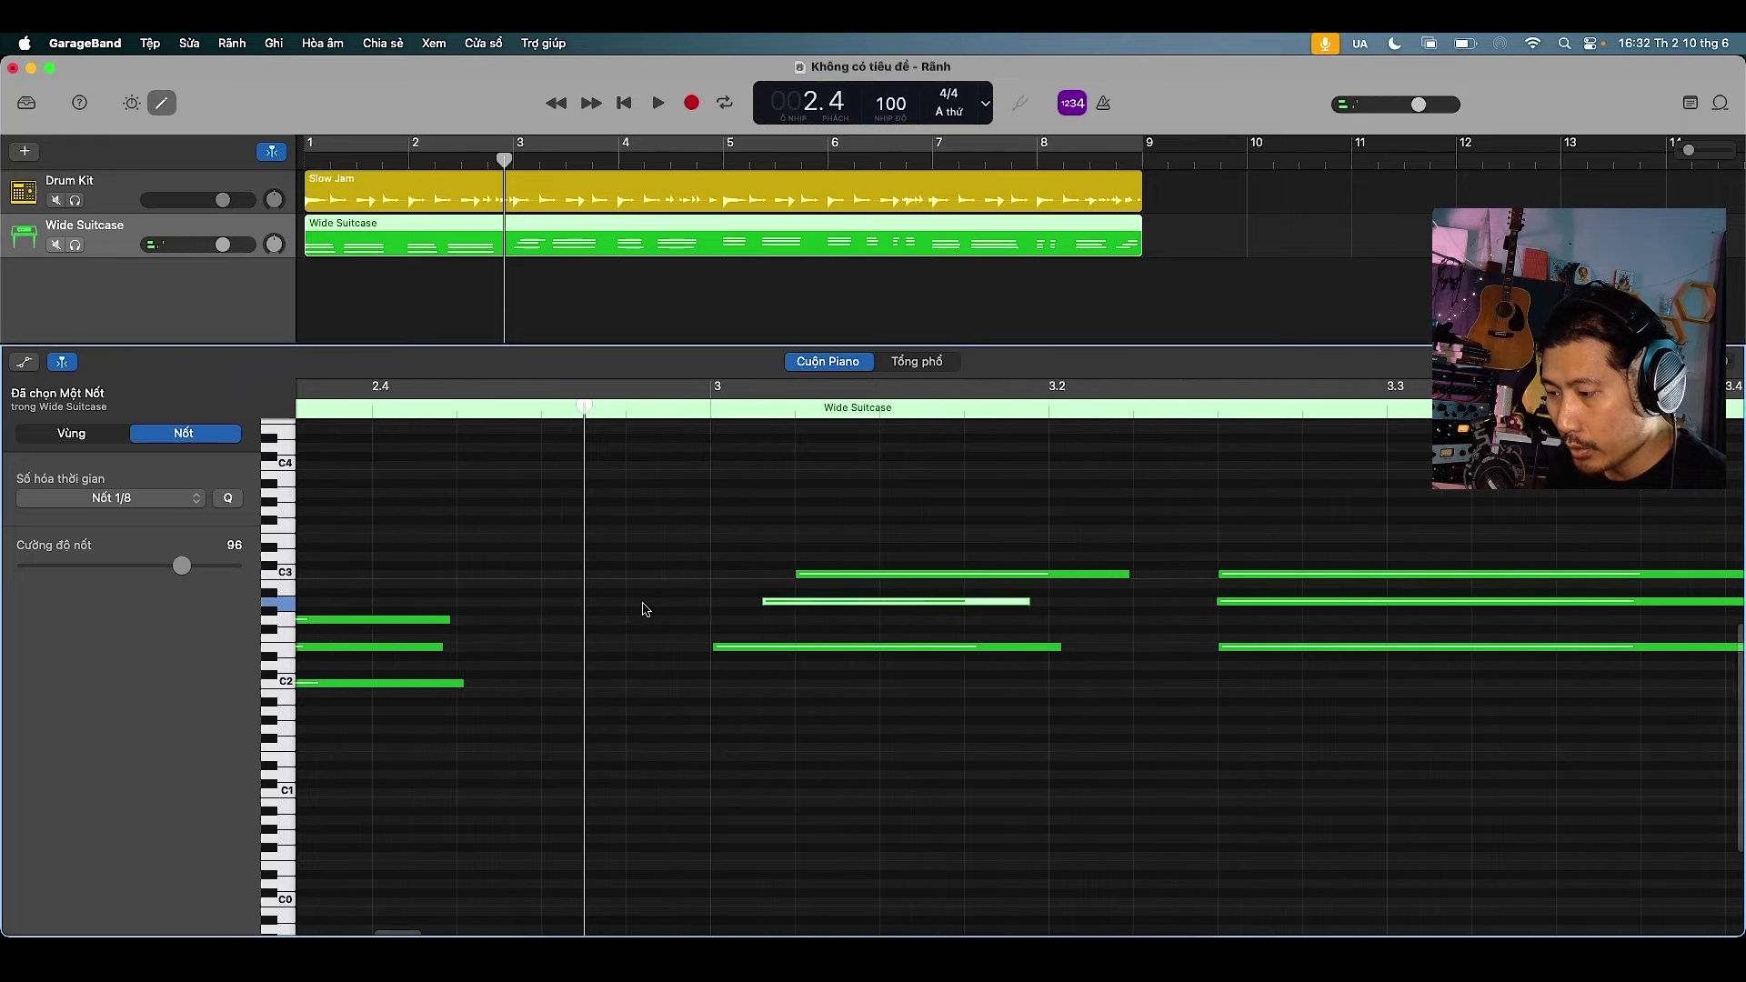
pyautogui.moveTo(751, 611); pyautogui.dragTo(776, 605)
pyautogui.click(769, 601)
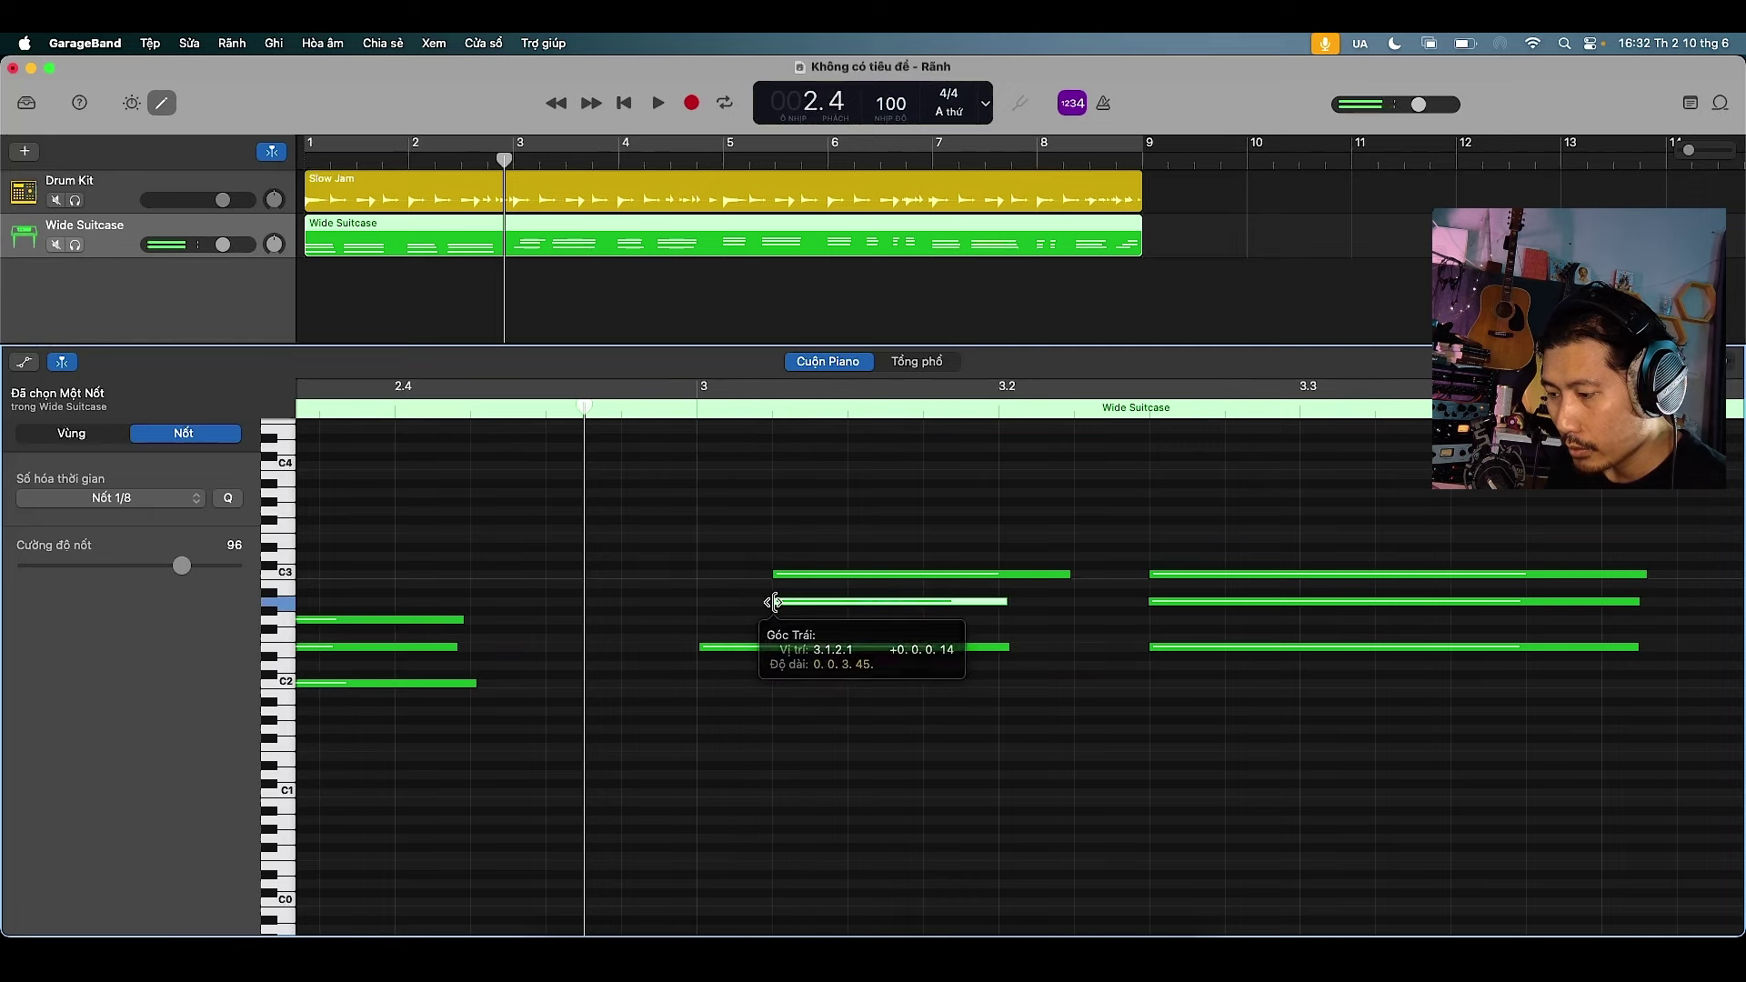
pyautogui.click(778, 578)
pyautogui.moveTo(779, 583); pyautogui.dragTo(850, 577)
# Play bar 3, inspect its staggered chord, and replay from an earlier bar into bar 4 to judge the rolled effect
pyautogui.press('space')
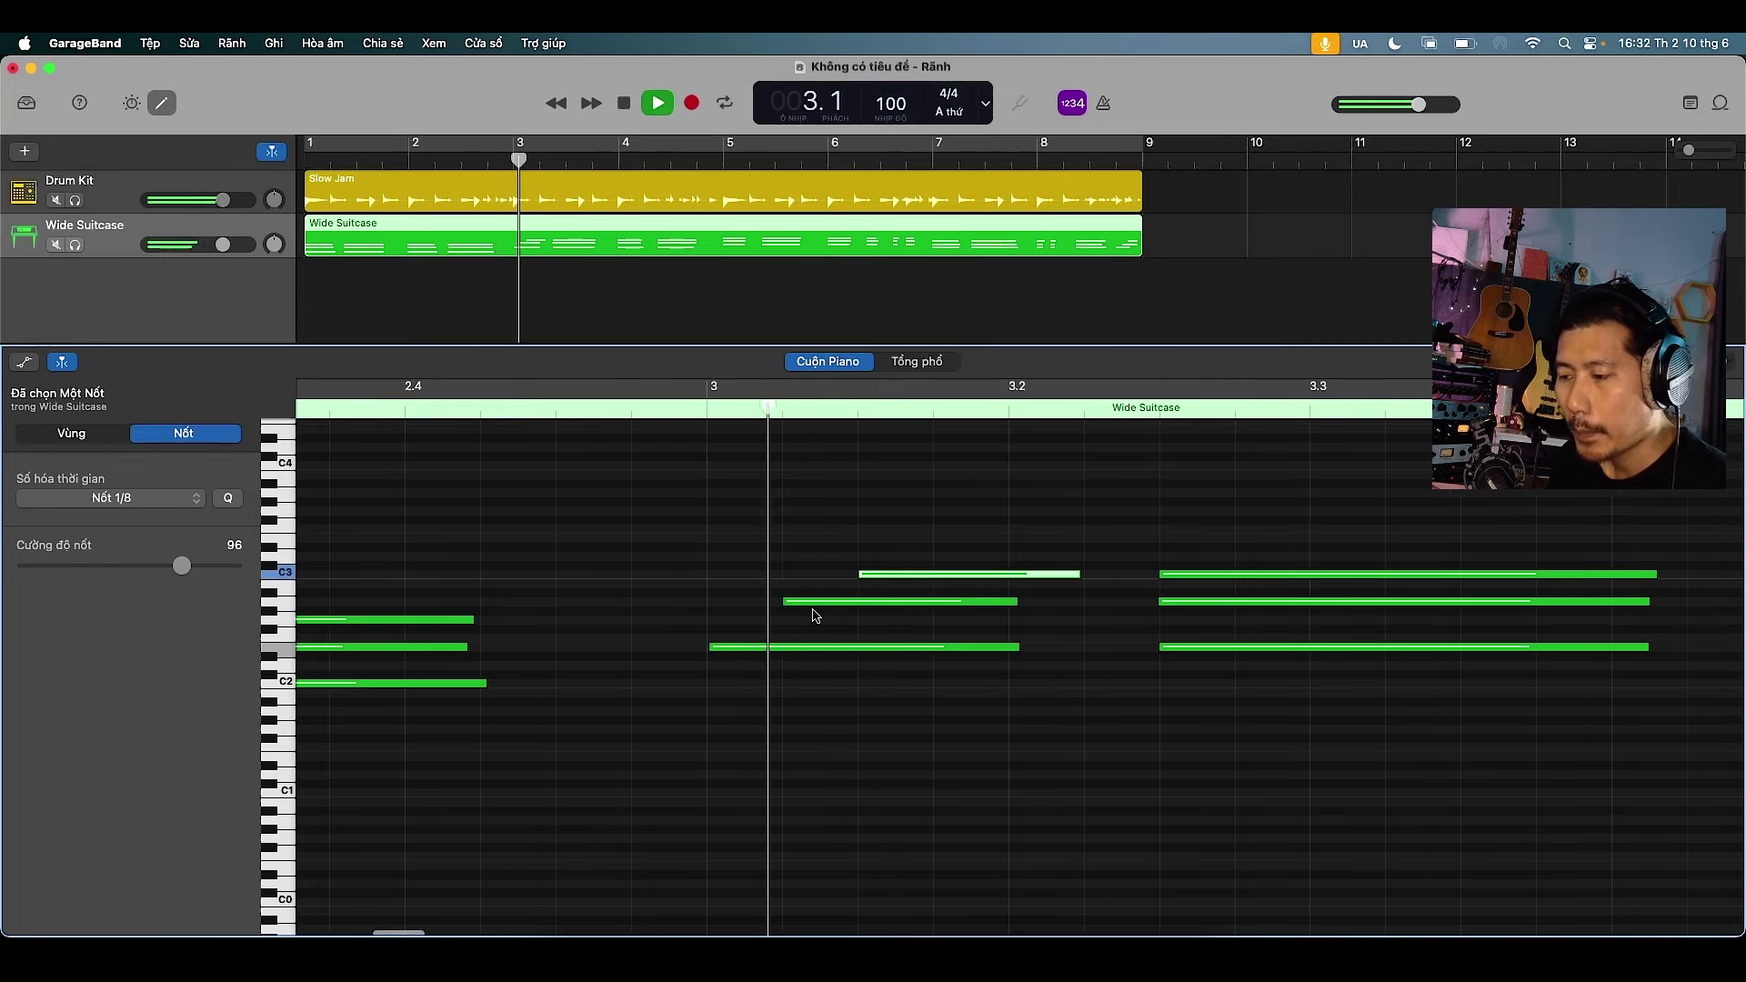
pyautogui.press('space')
pyautogui.scroll(-5, 816, 617)
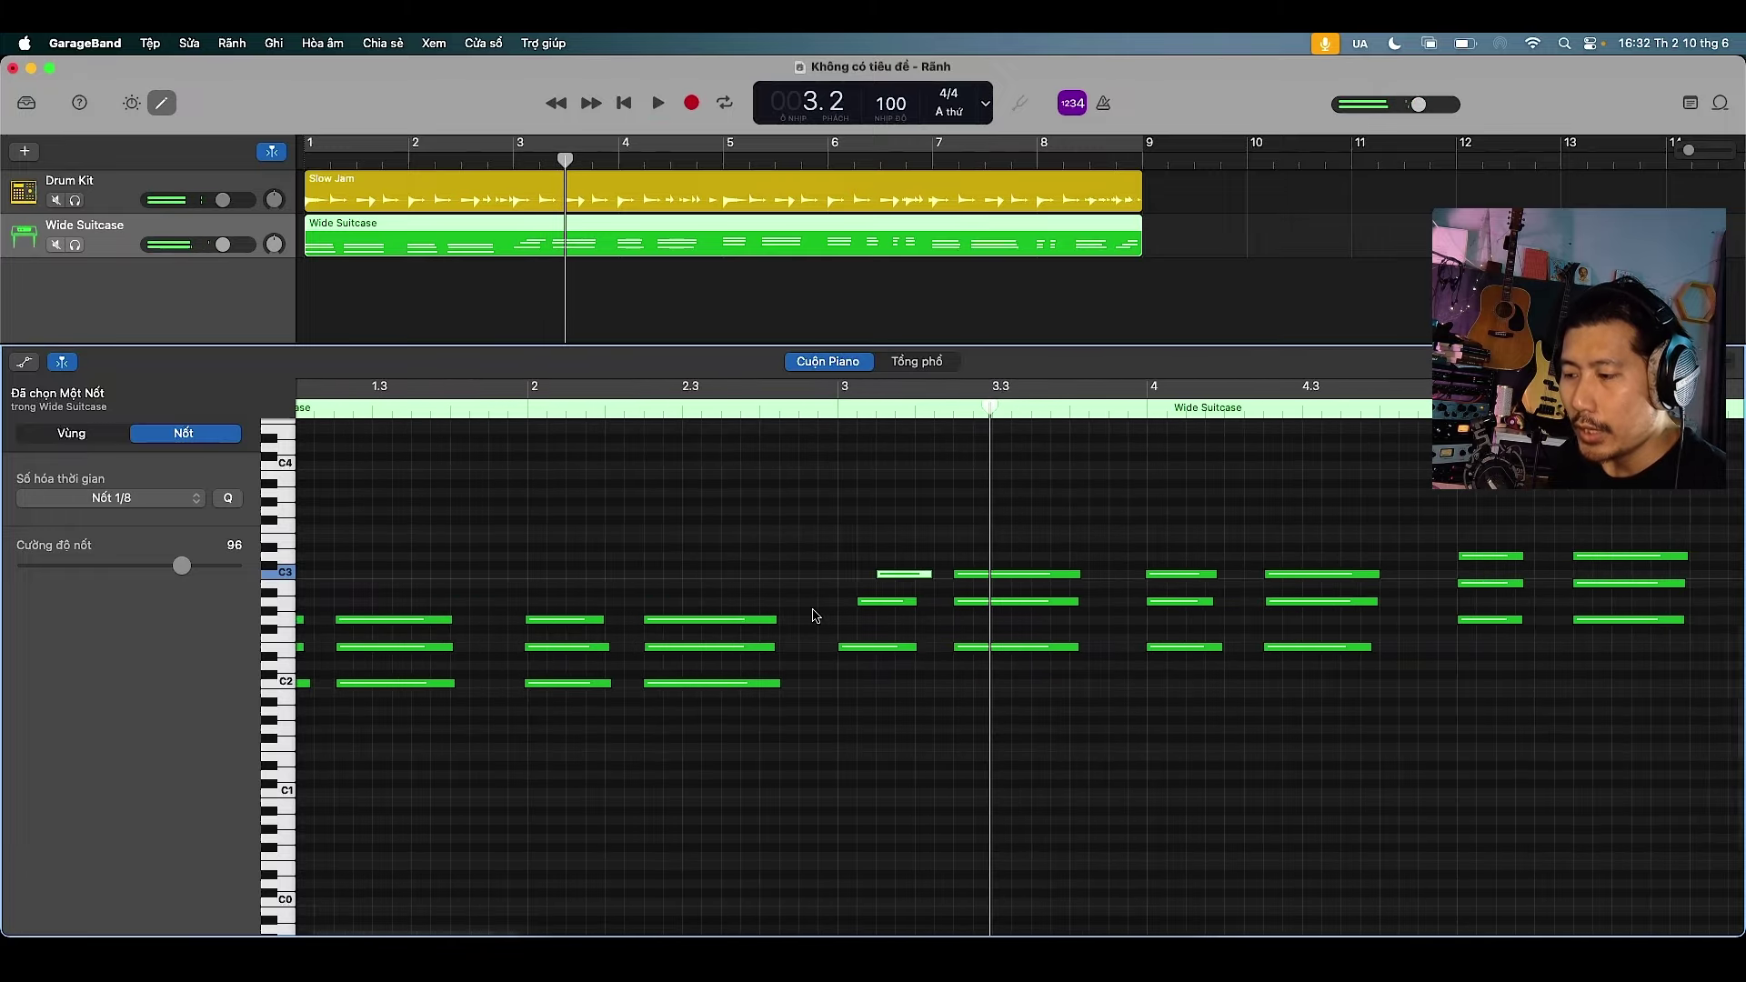
pyautogui.scroll(5, 816, 617)
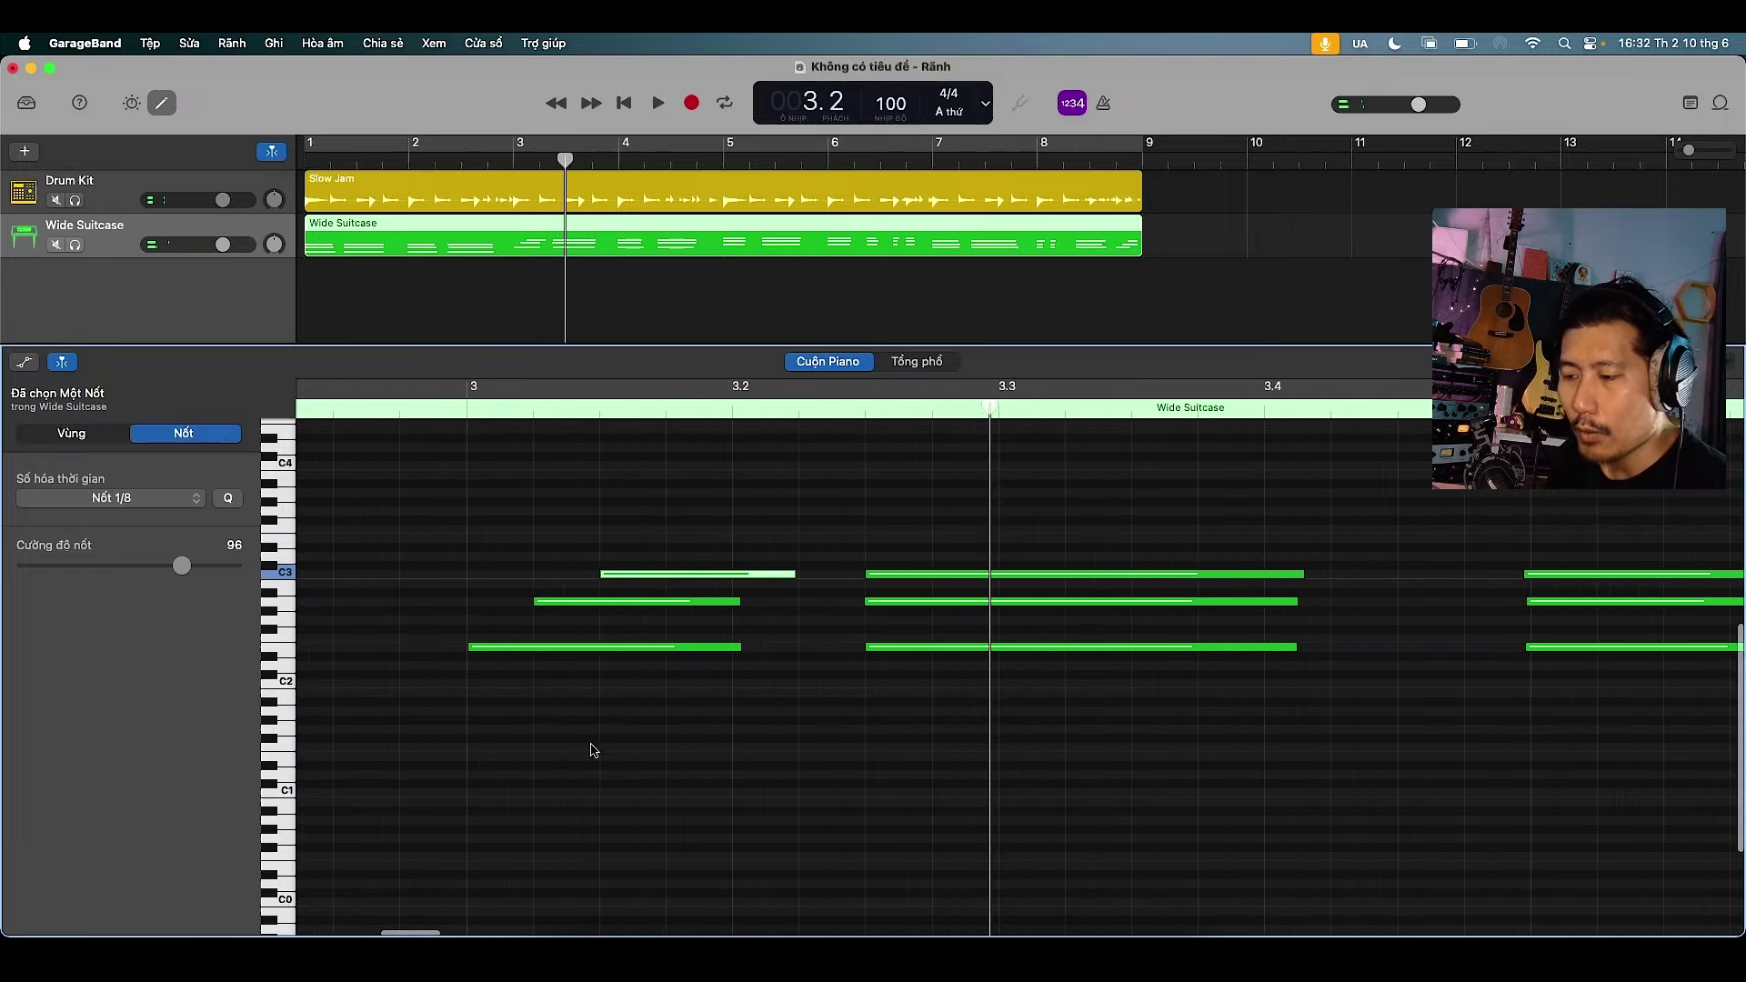
pyautogui.scroll(-5, 524, 749)
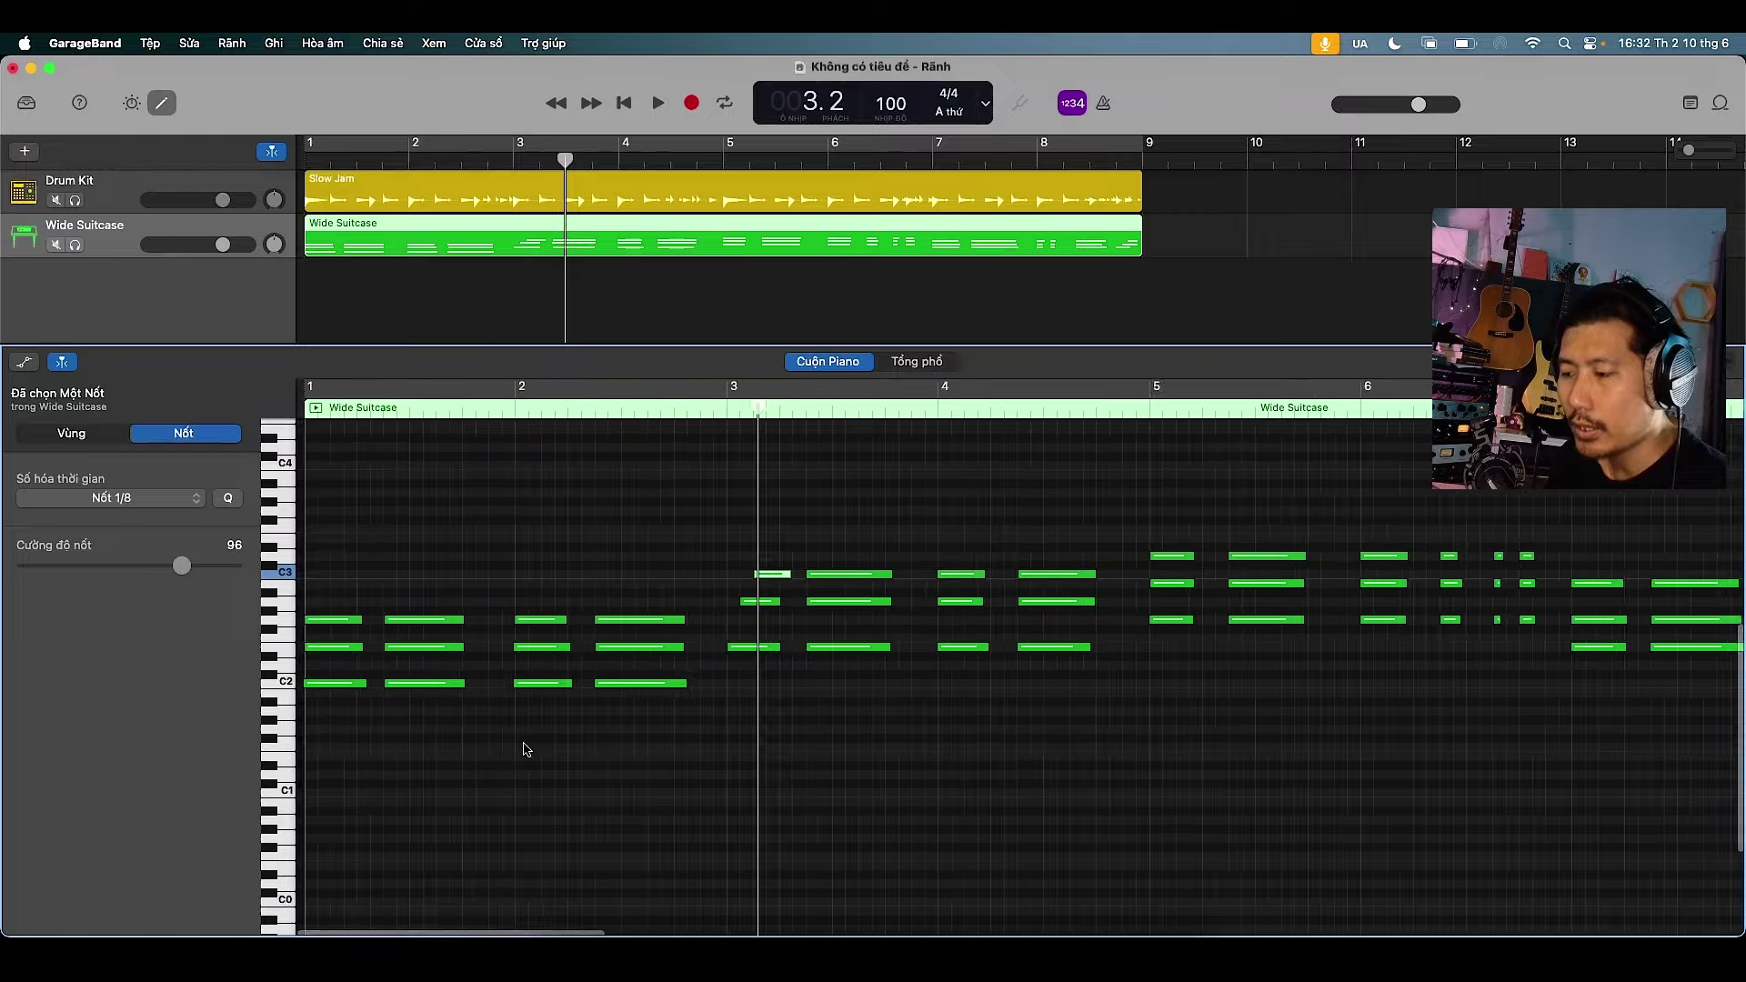
pyautogui.hscroll(-2, 524, 750)
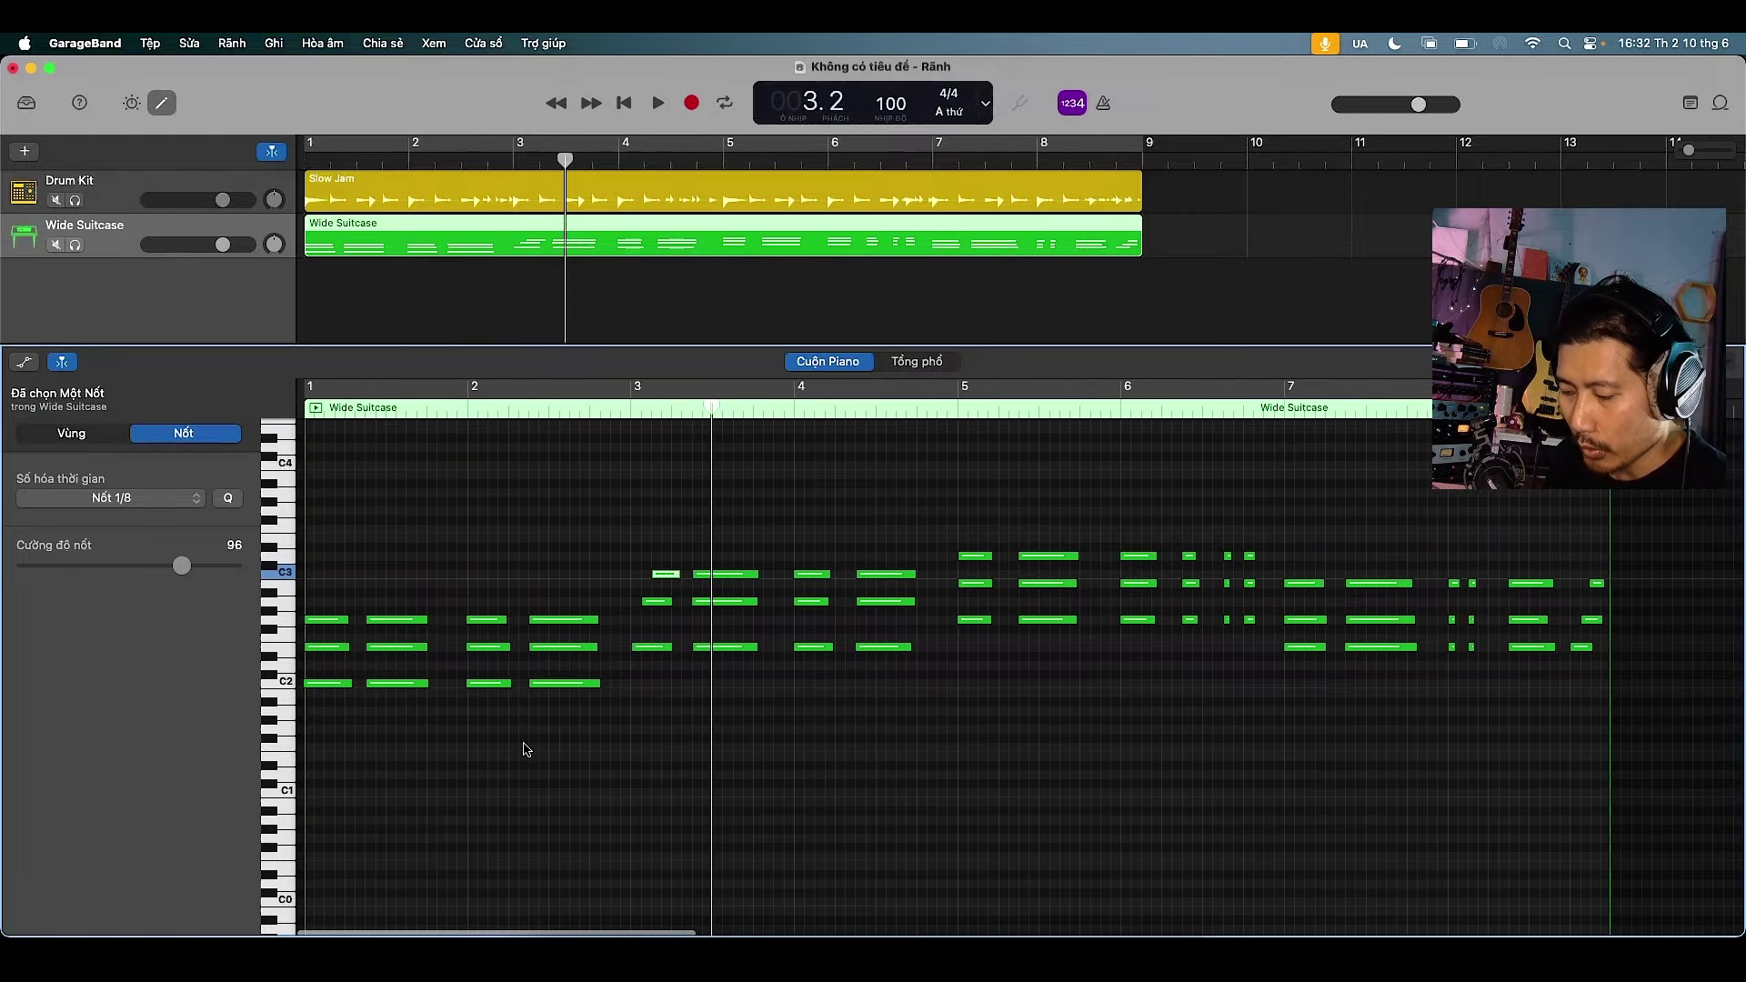
pyautogui.press(',')
pyautogui.press(',')
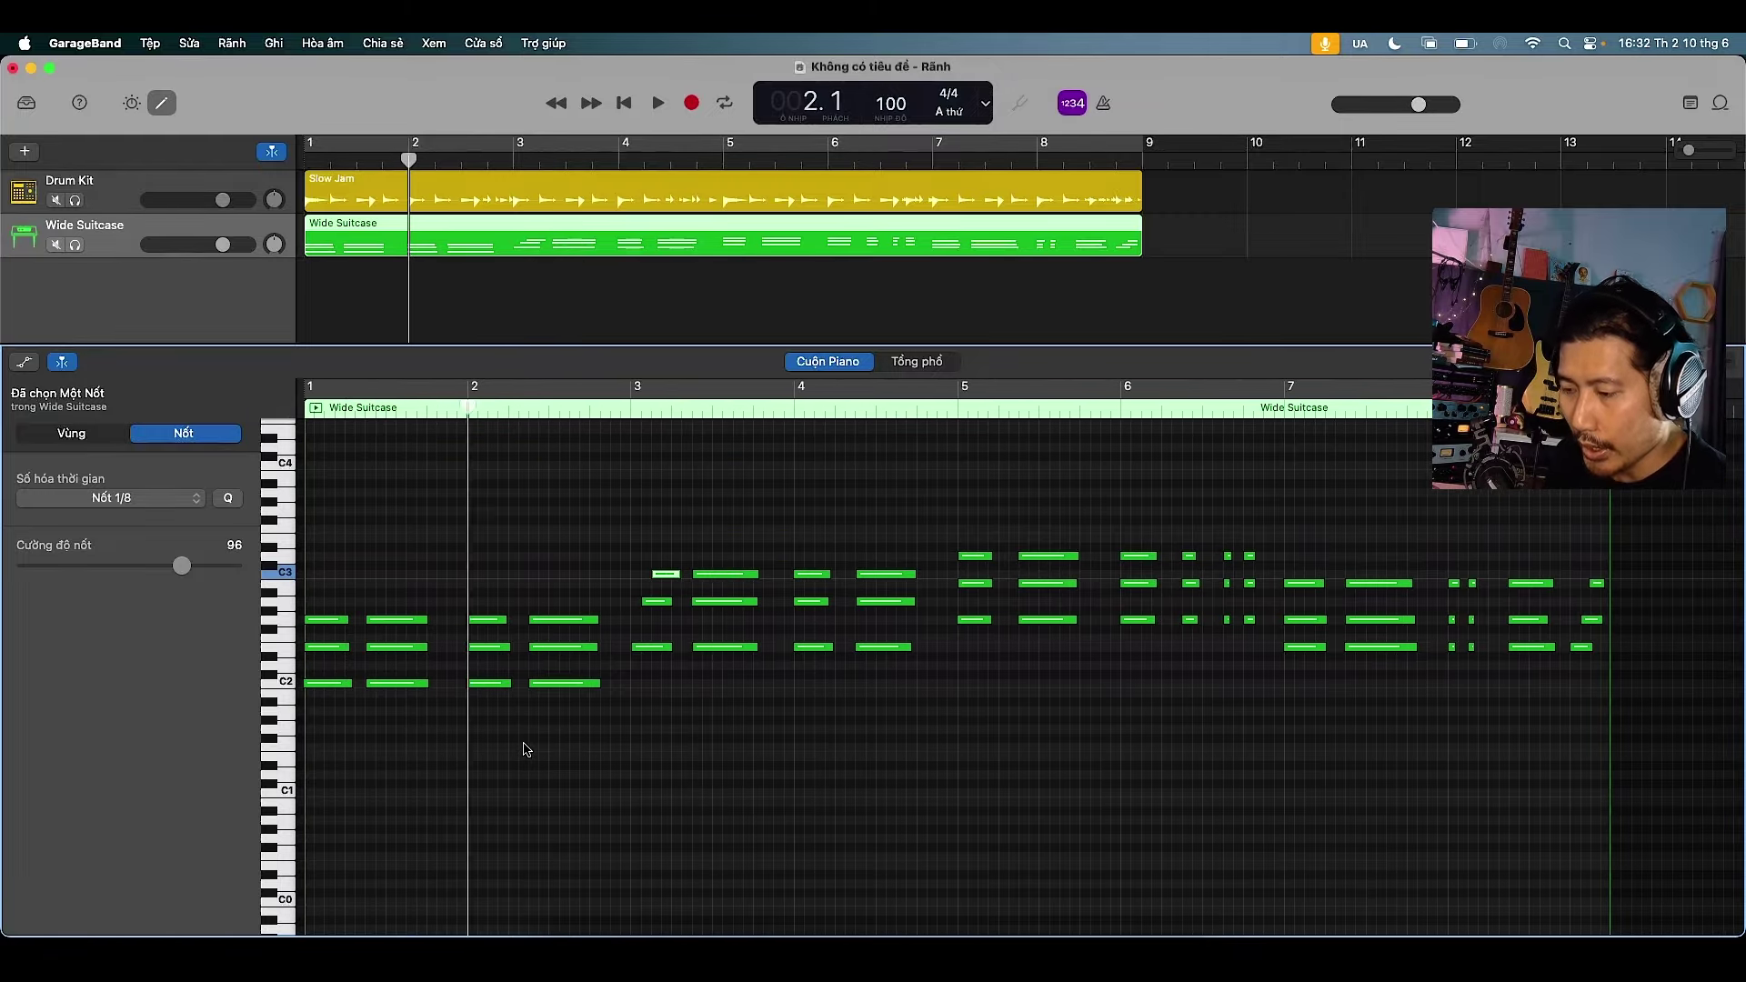
pyautogui.press('space')
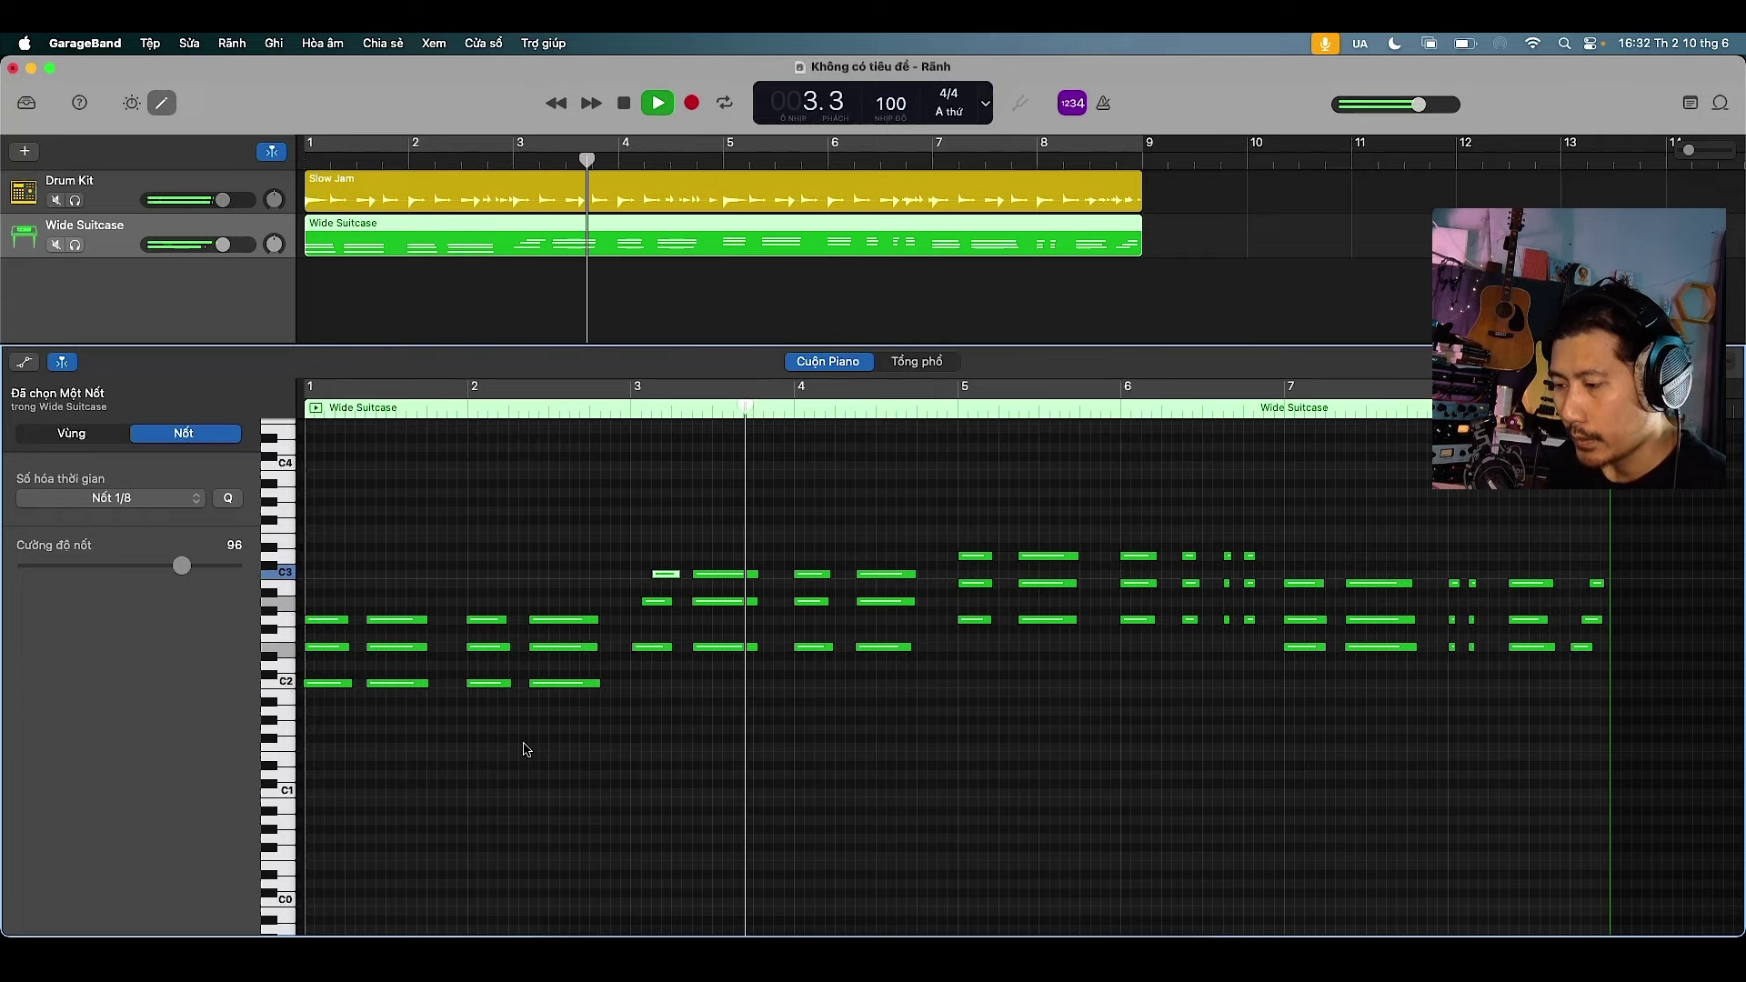
pyautogui.press('space')
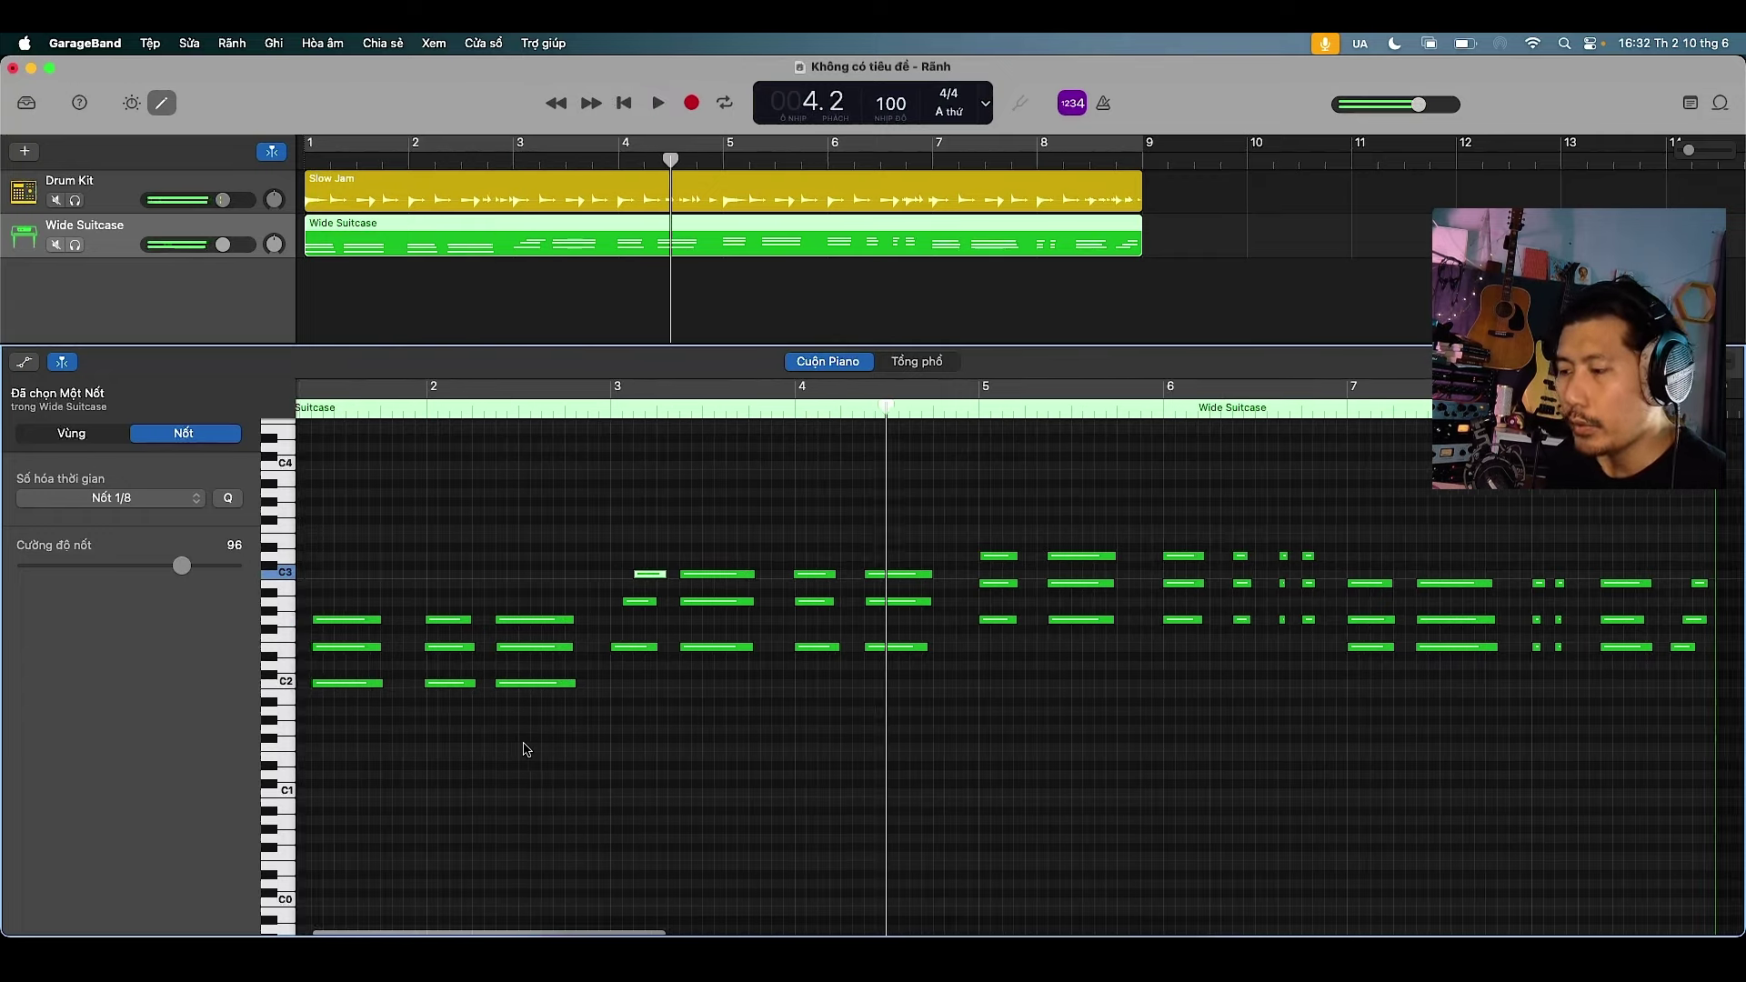
# Trim the starts of the A2 and C3 notes in bar 4's first chord to stagger them after E2, and resume playback
pyautogui.press('super+Right')
pyautogui.click(703, 602)
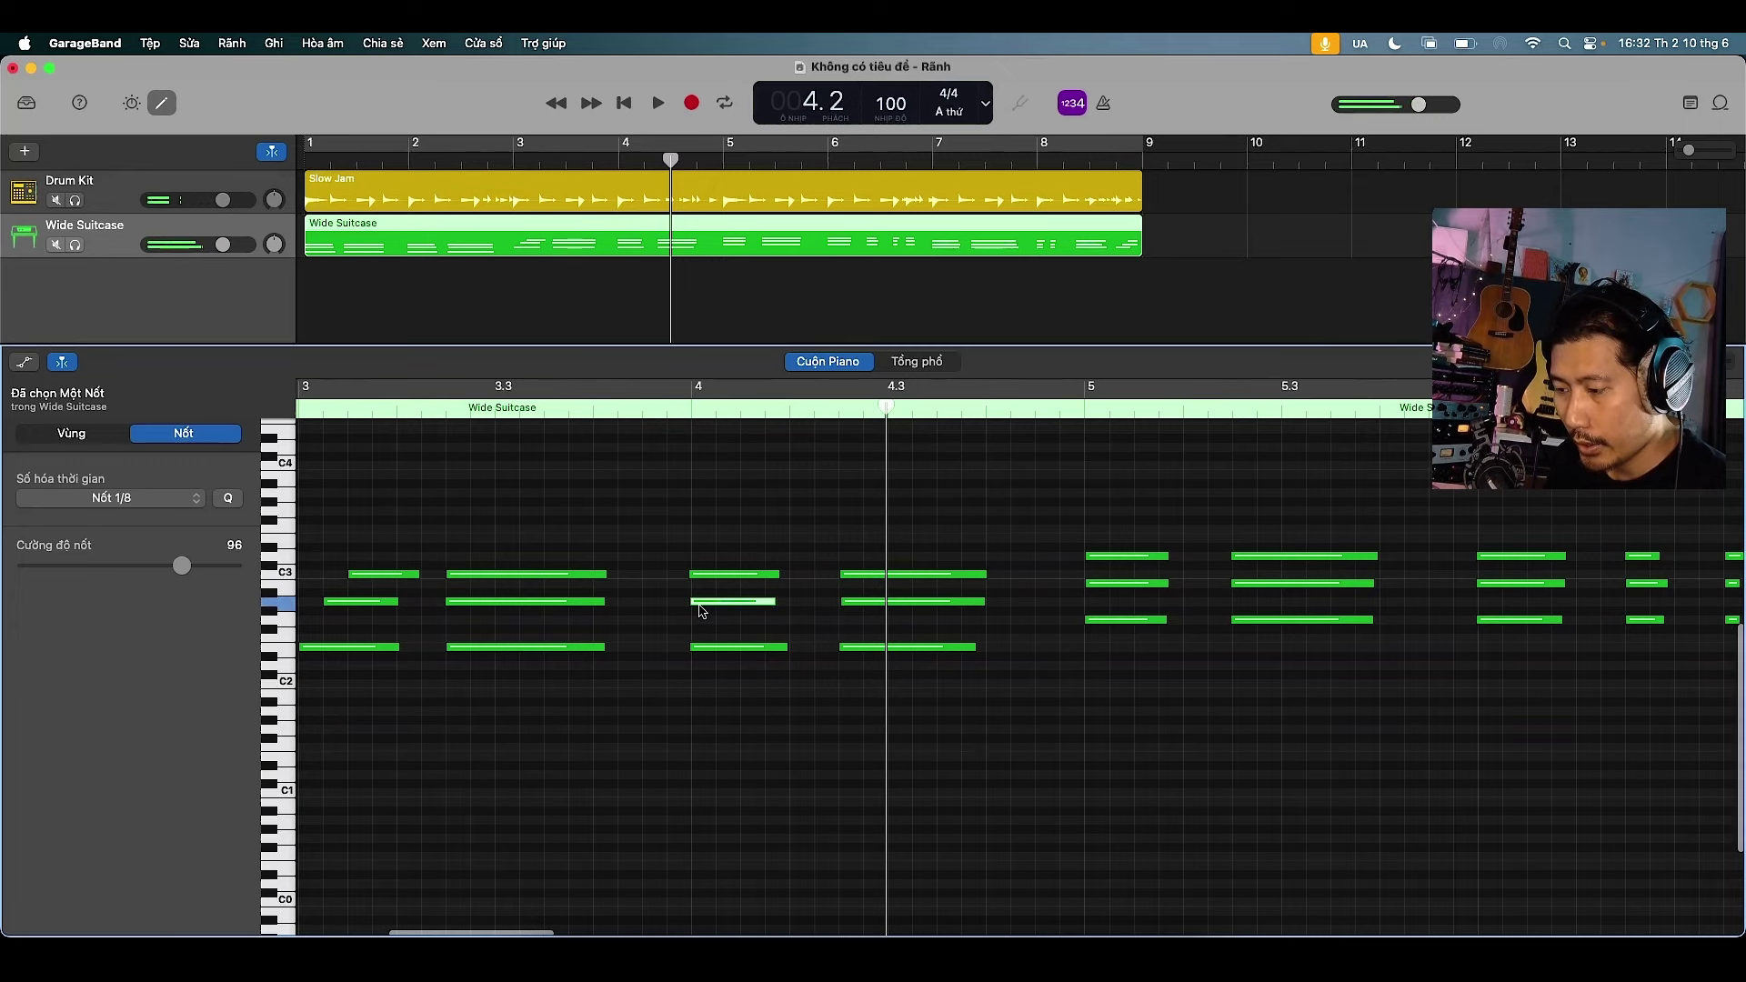
pyautogui.moveTo(699, 607); pyautogui.dragTo(717, 602)
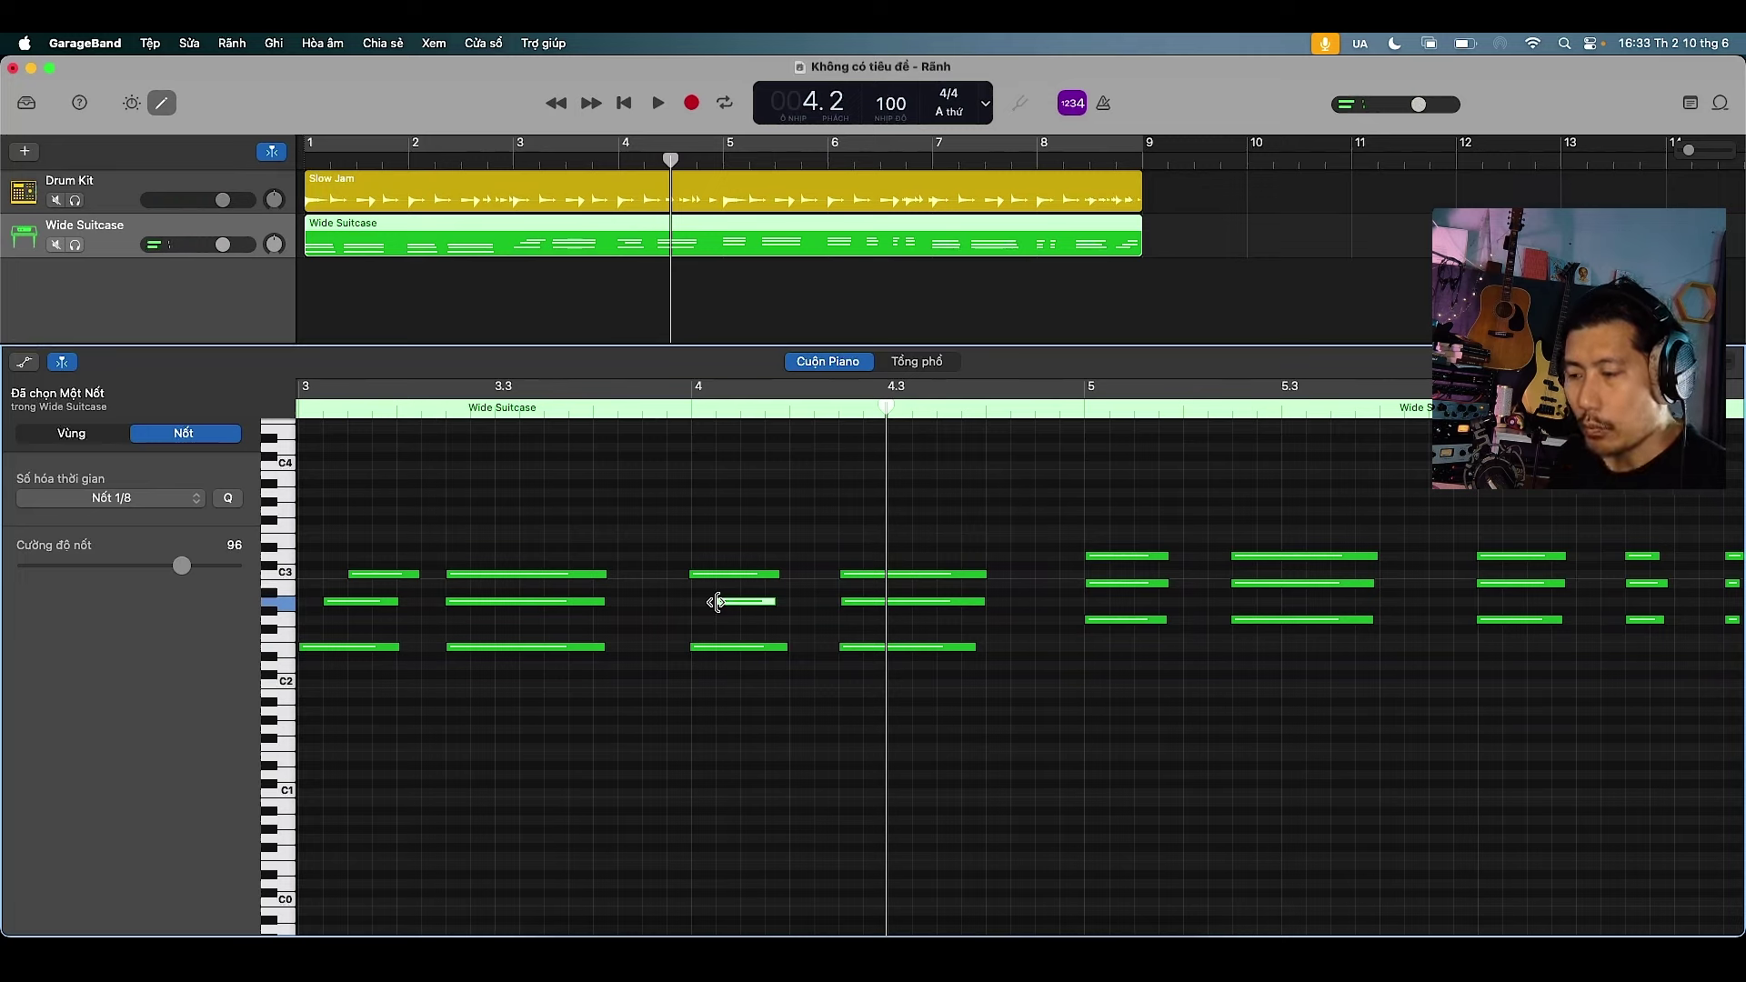
pyautogui.moveTo(691, 579); pyautogui.dragTo(741, 579)
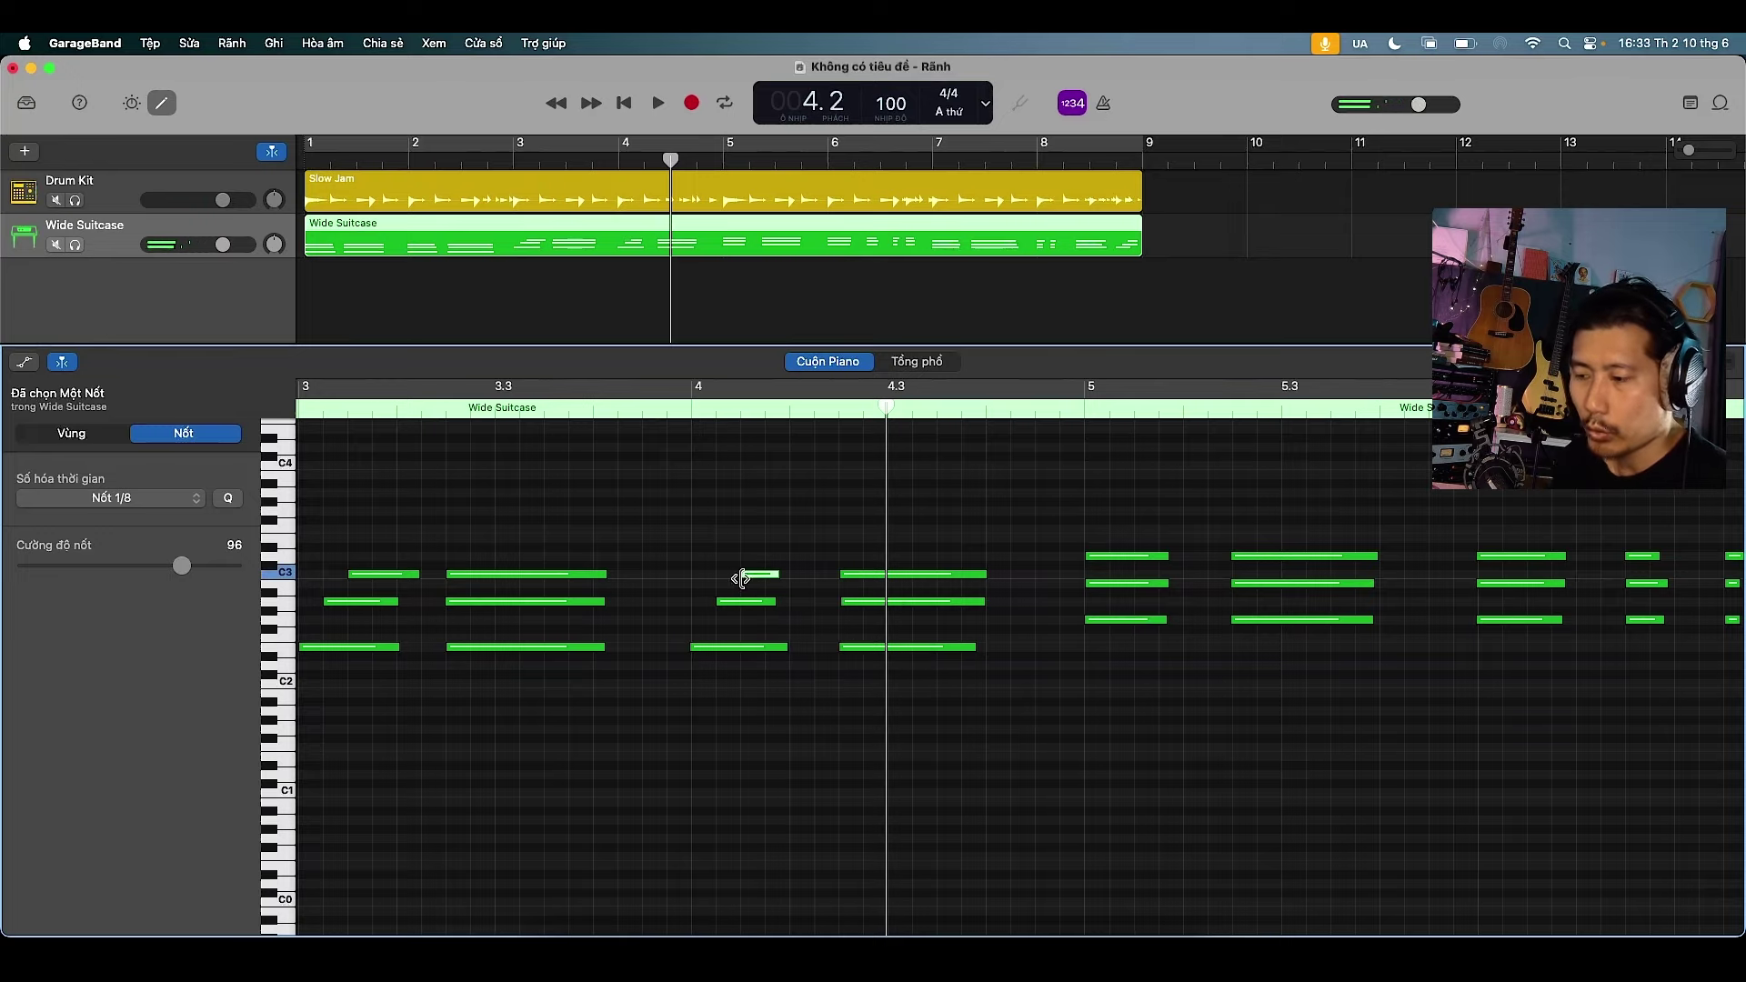
pyautogui.press('space')
pyautogui.hscroll(1, 719, 593)
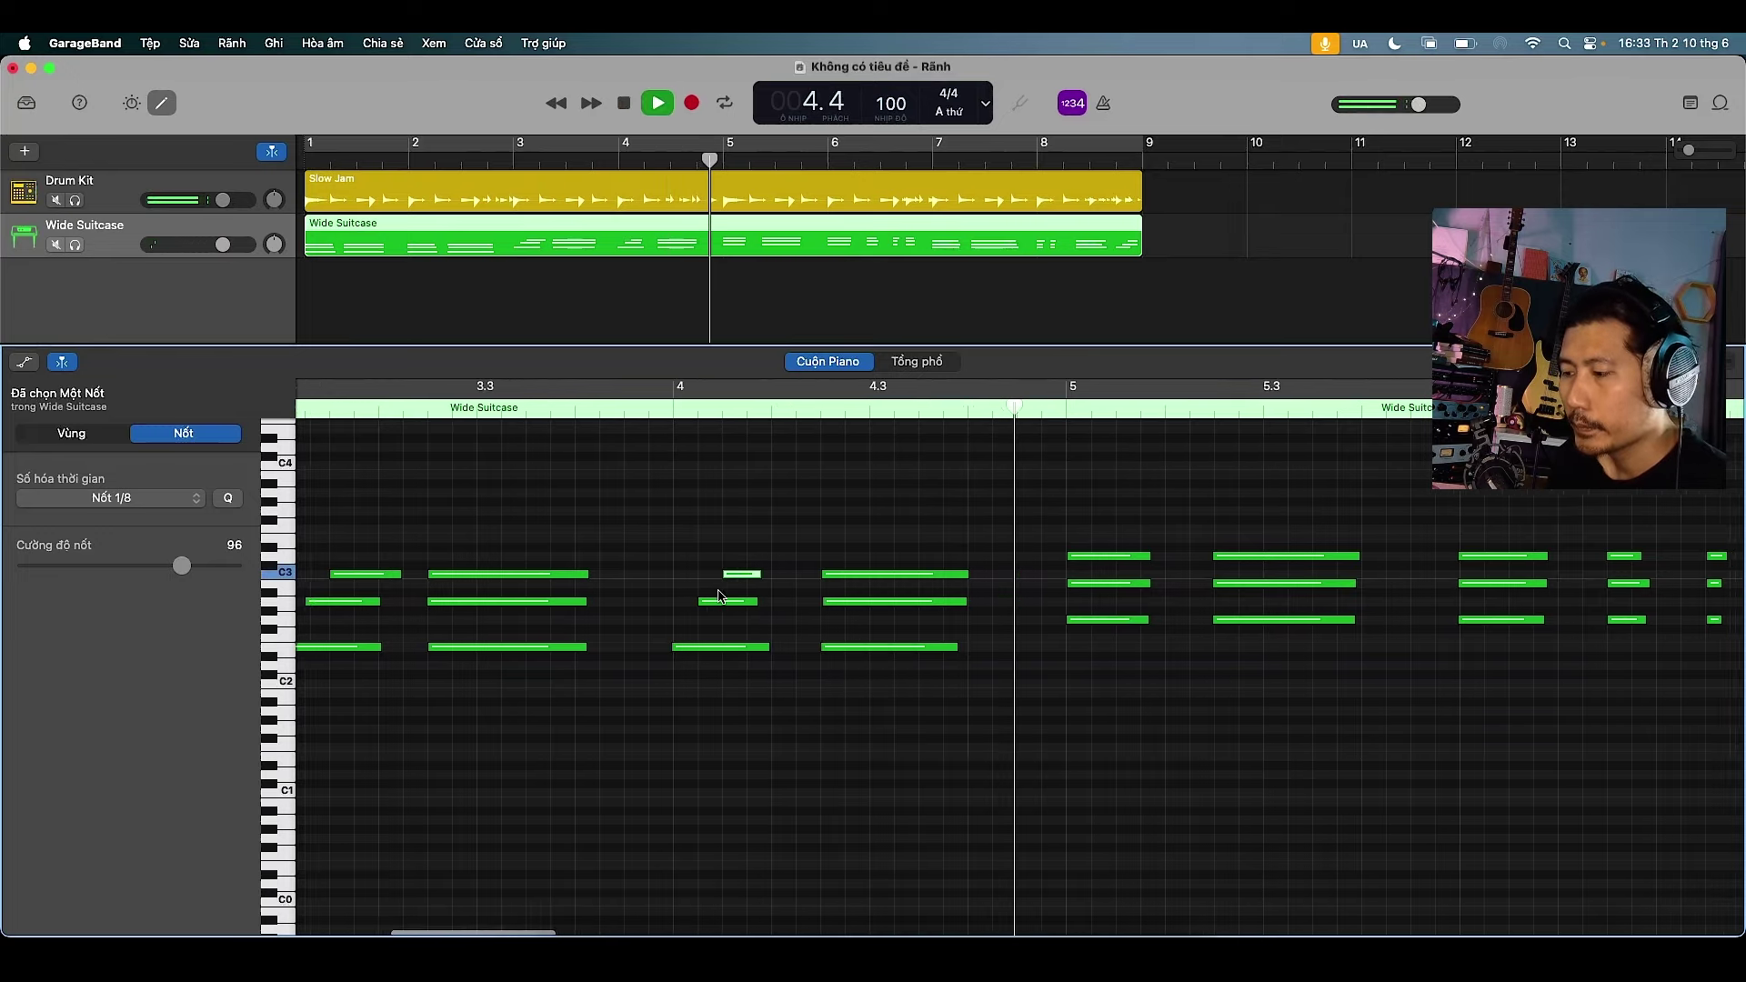
# Set the velocity of the A2 note in bar 3's staggered first chord to 54
pyautogui.scroll(-5, 718, 596)
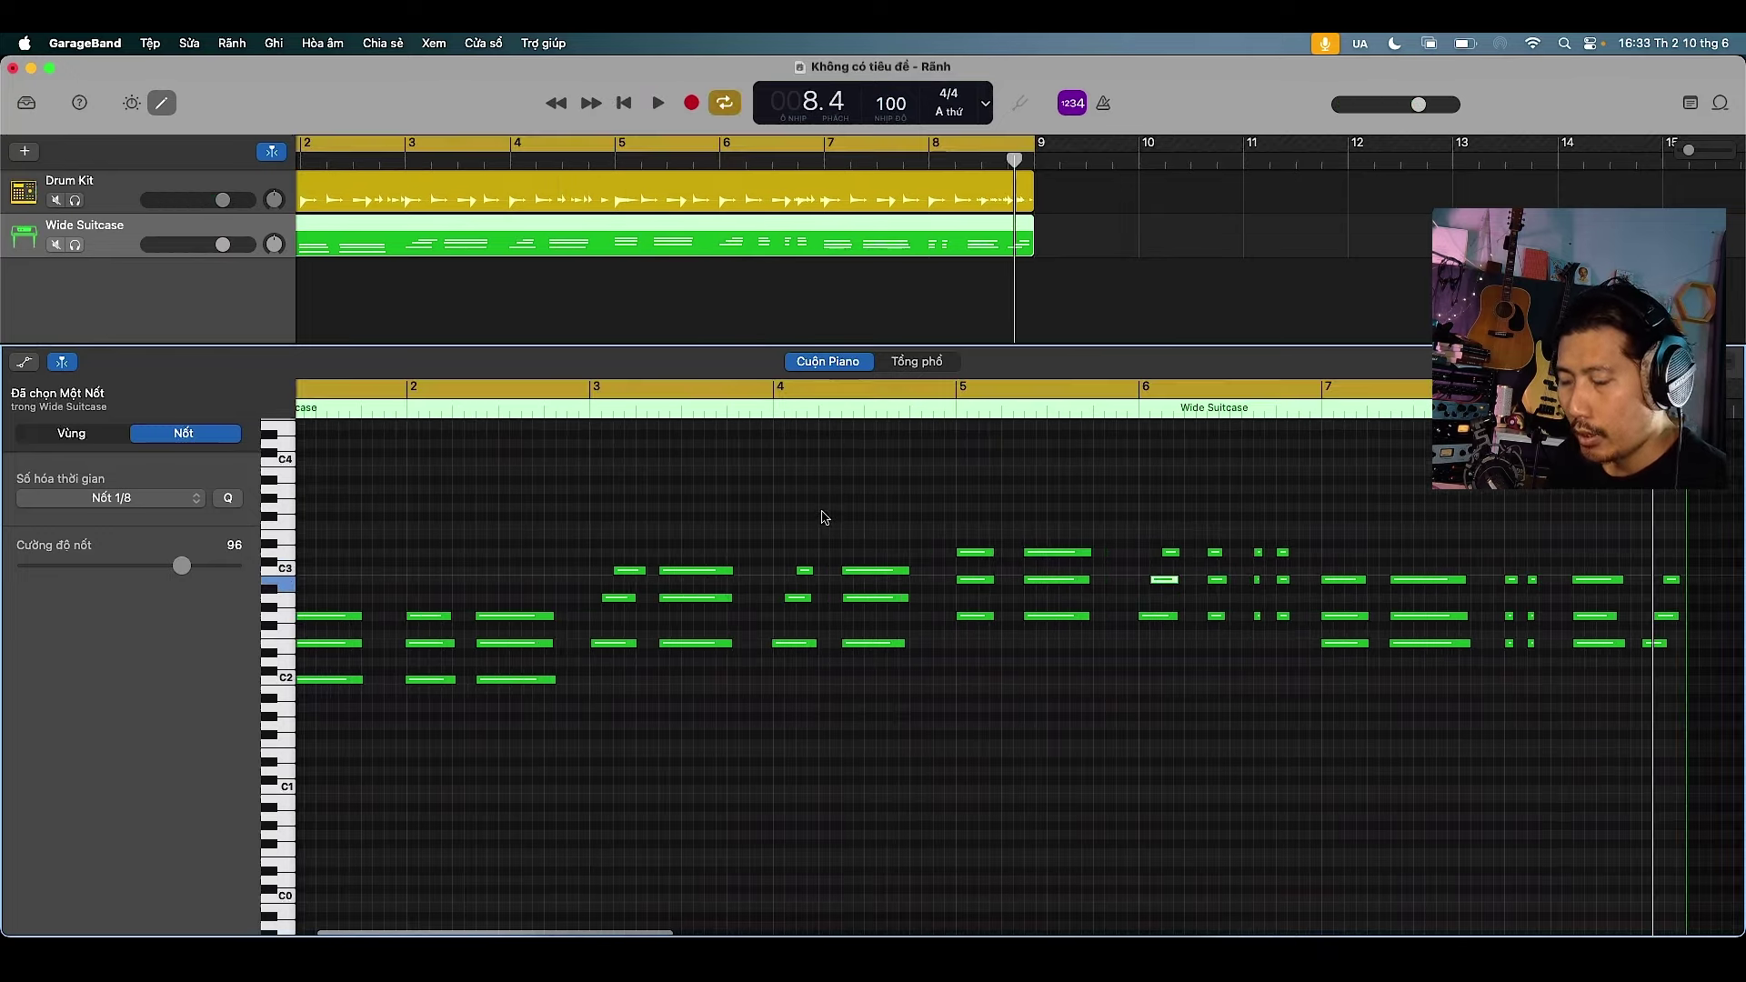
pyautogui.hscroll(4, 823, 512)
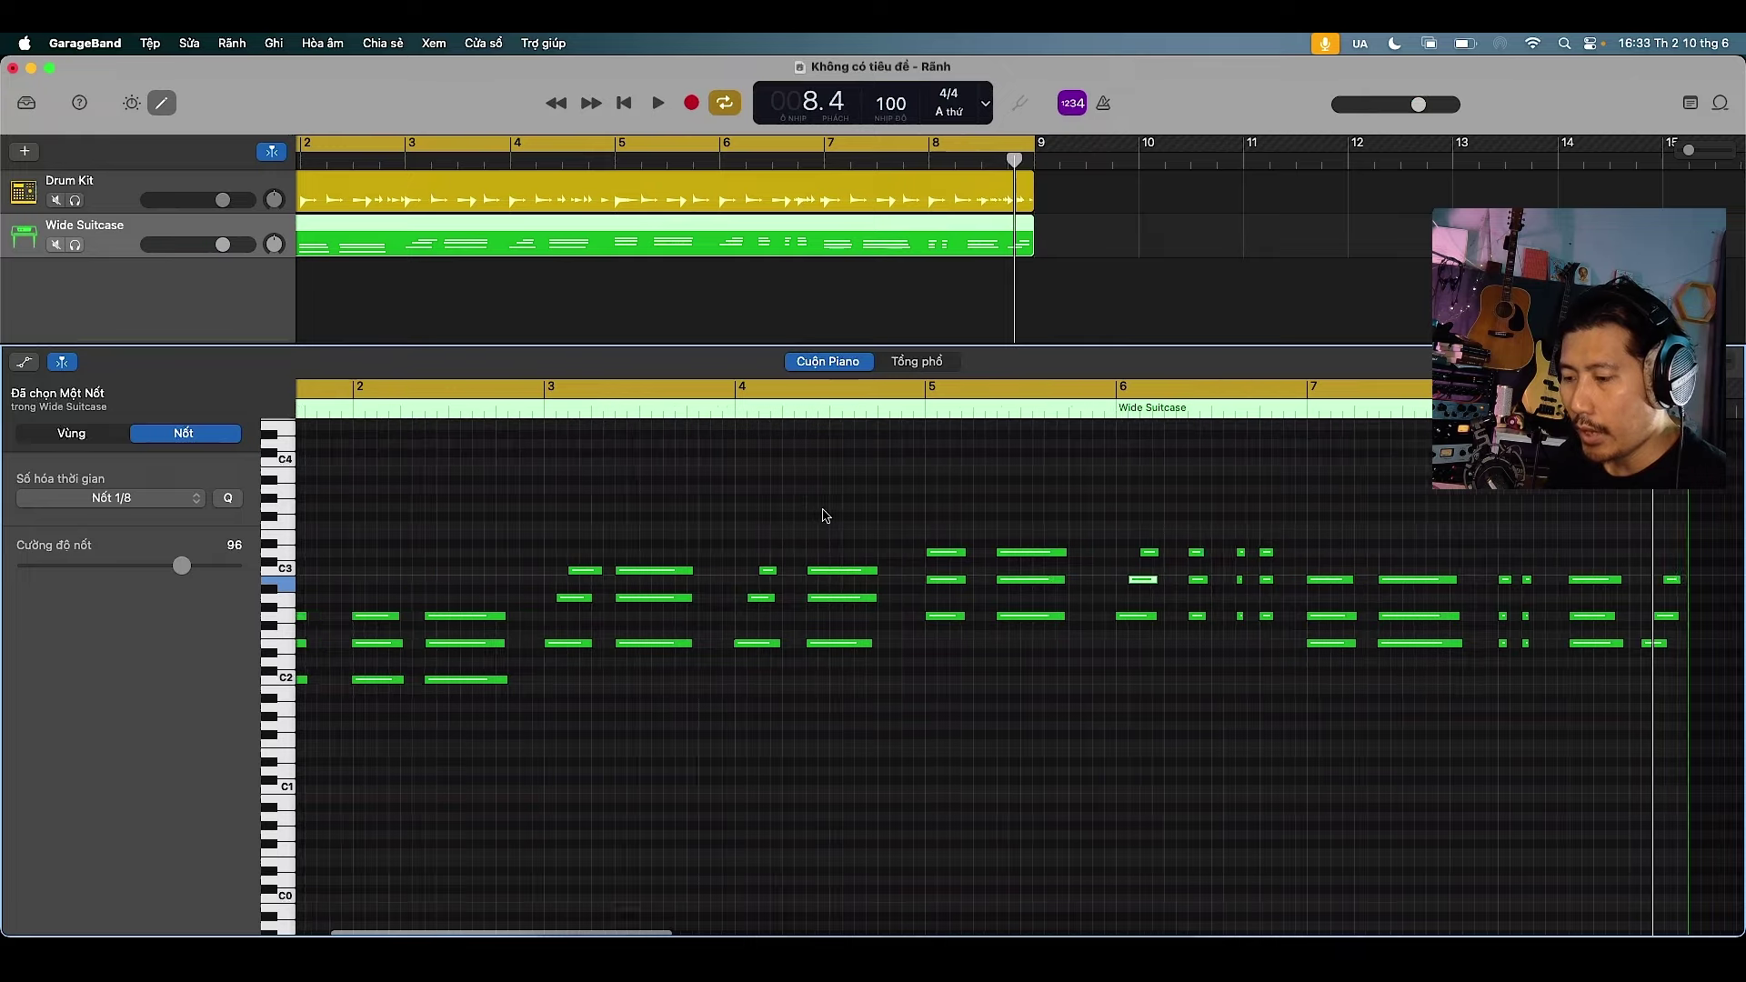
pyautogui.hscroll(-1, 826, 516)
pyautogui.scroll(5, 826, 516)
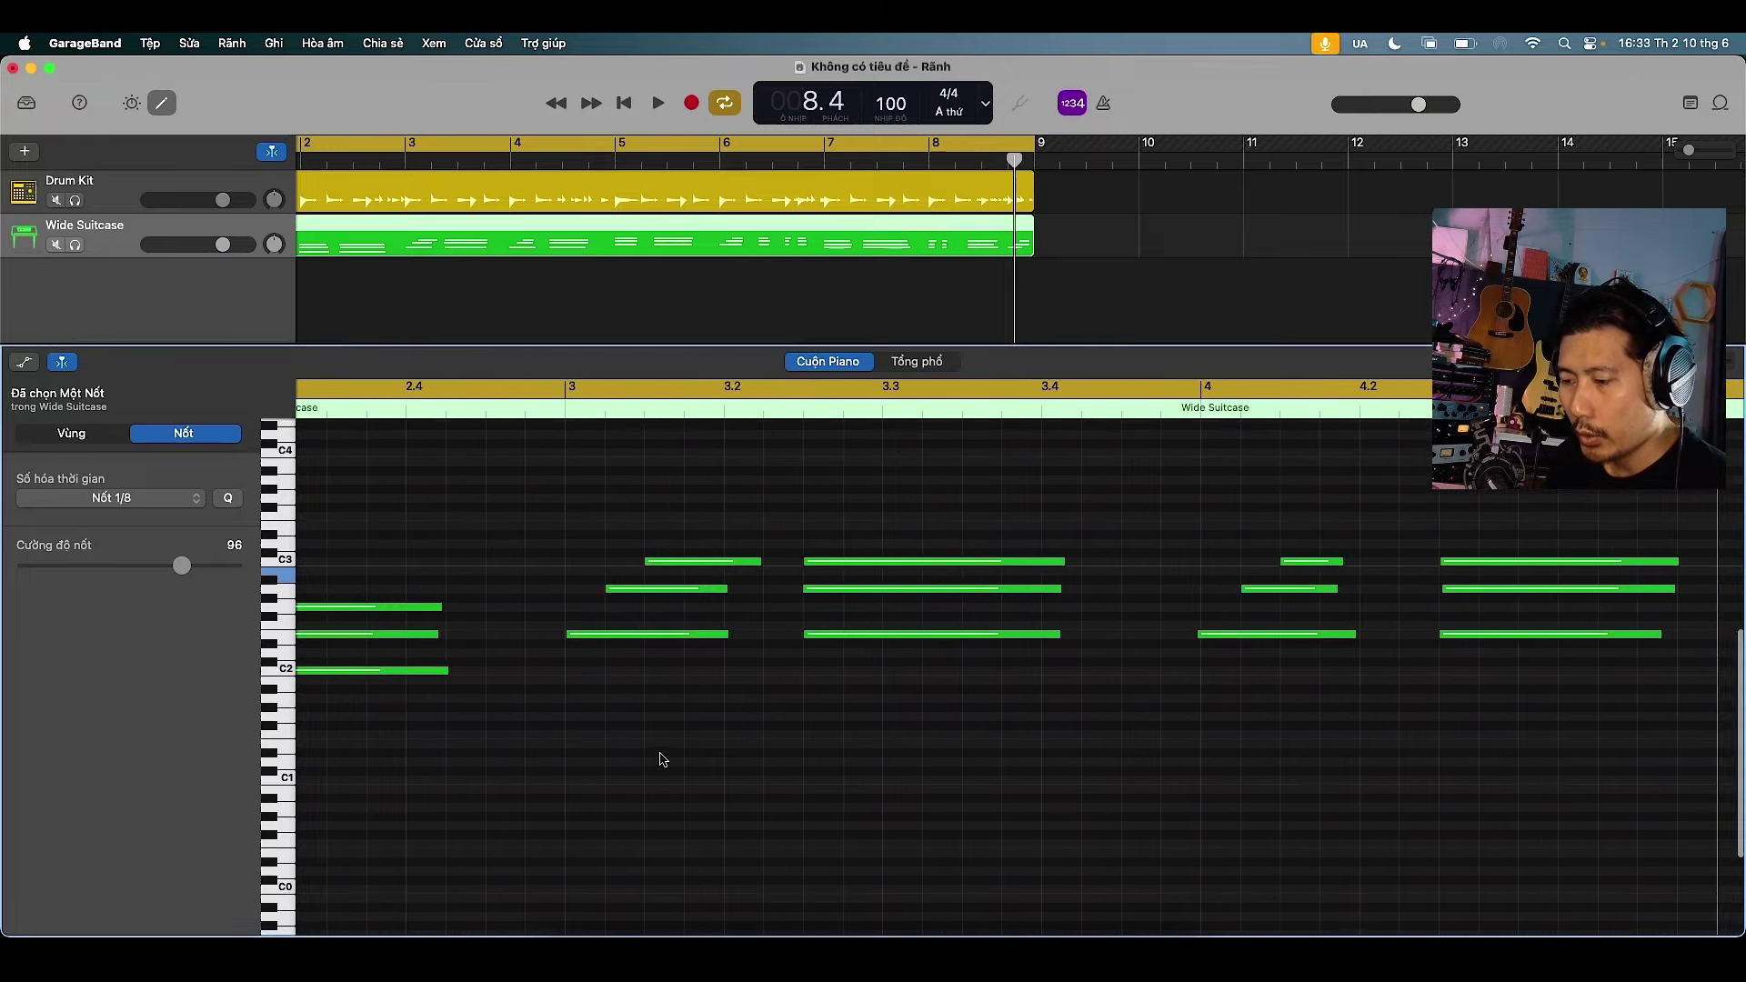
pyautogui.moveTo(662, 756); pyautogui.dragTo(624, 630)
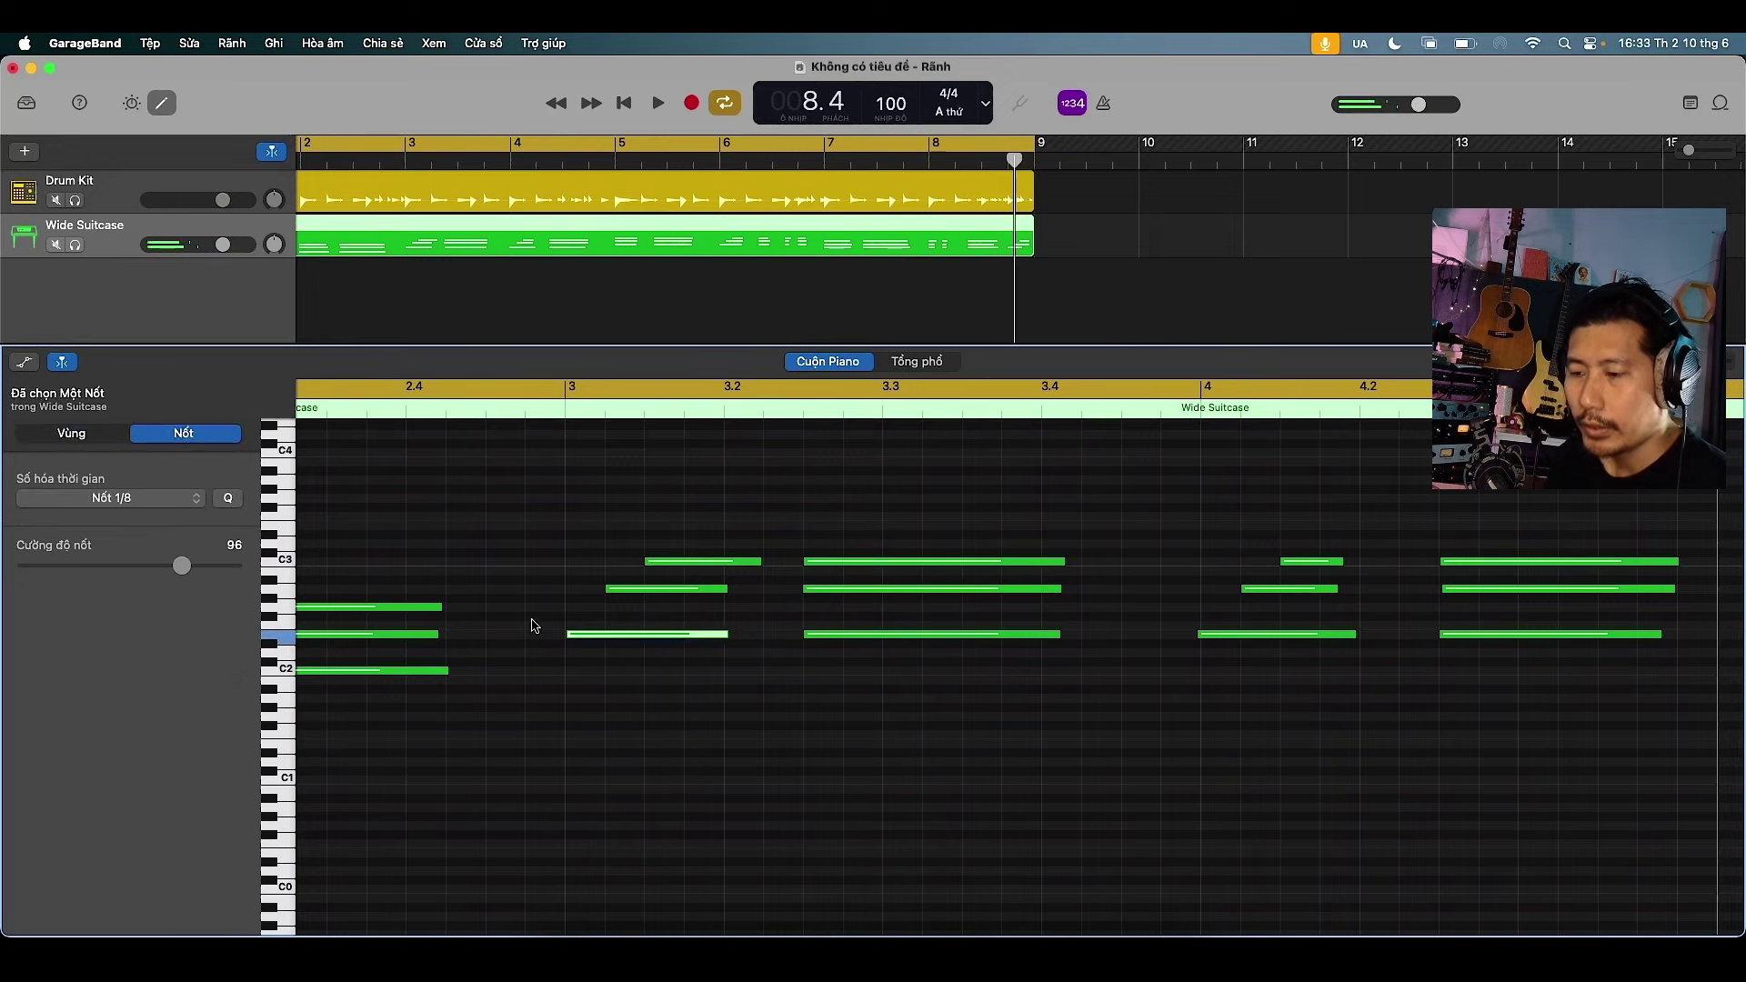
pyautogui.click(614, 590)
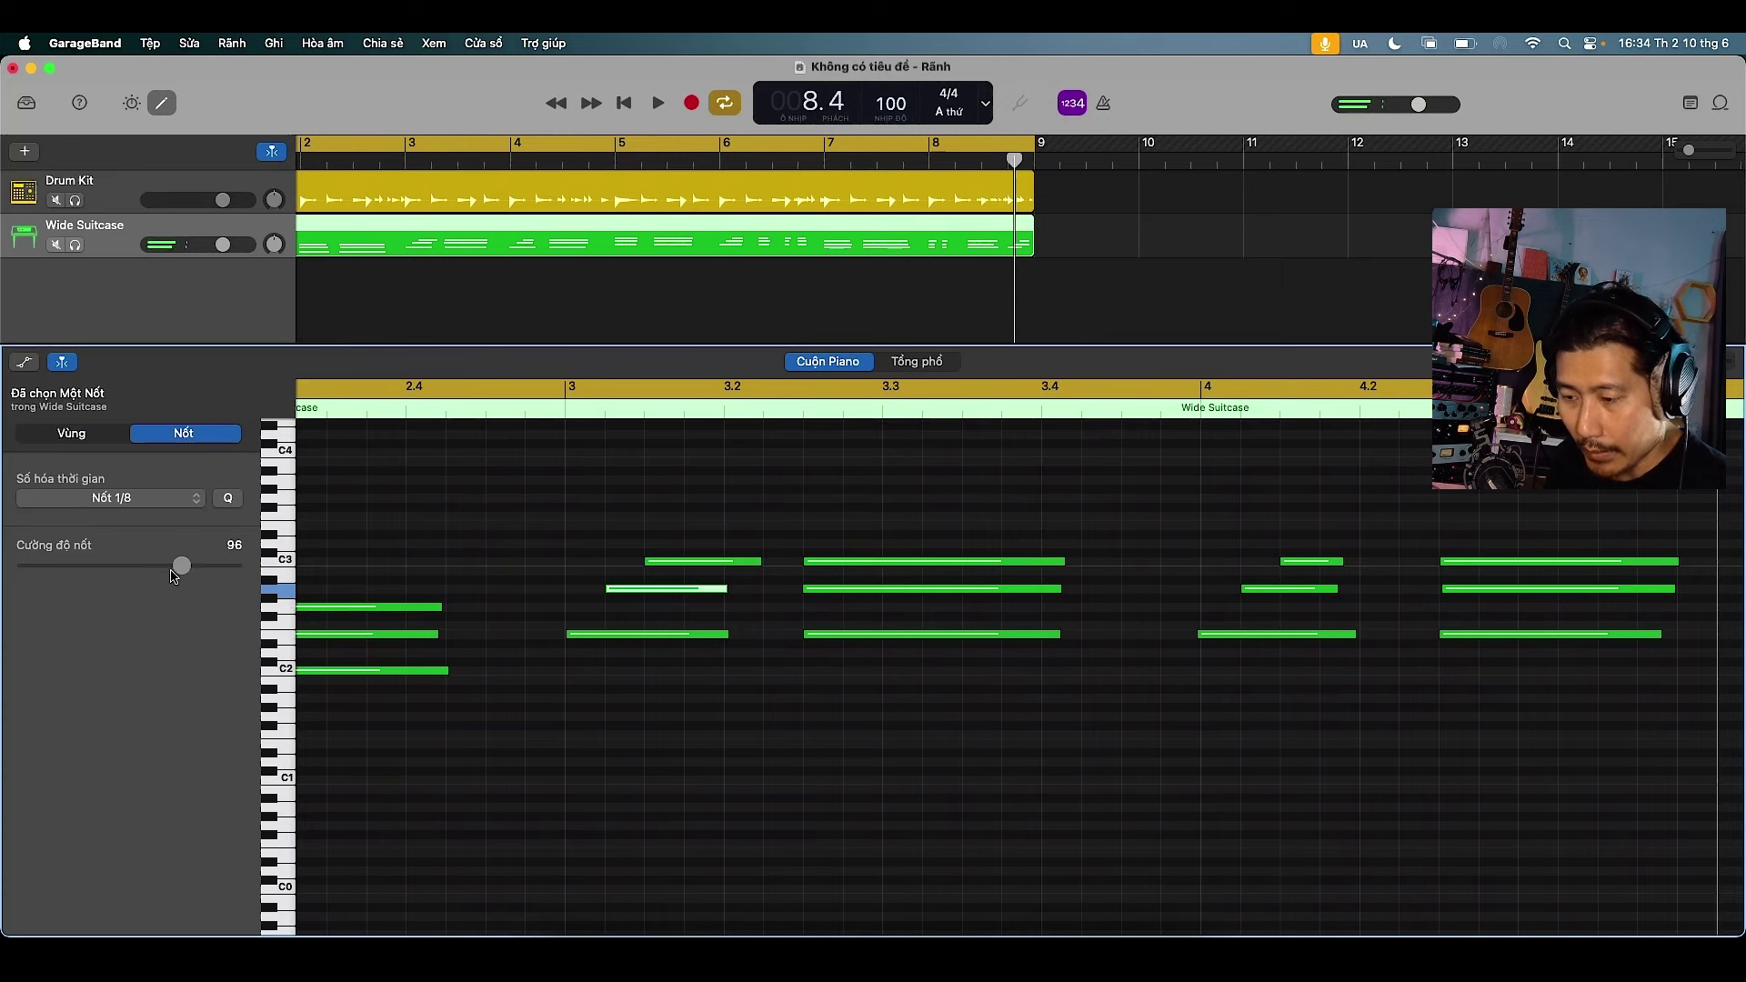
pyautogui.moveTo(180, 573); pyautogui.dragTo(113, 567)
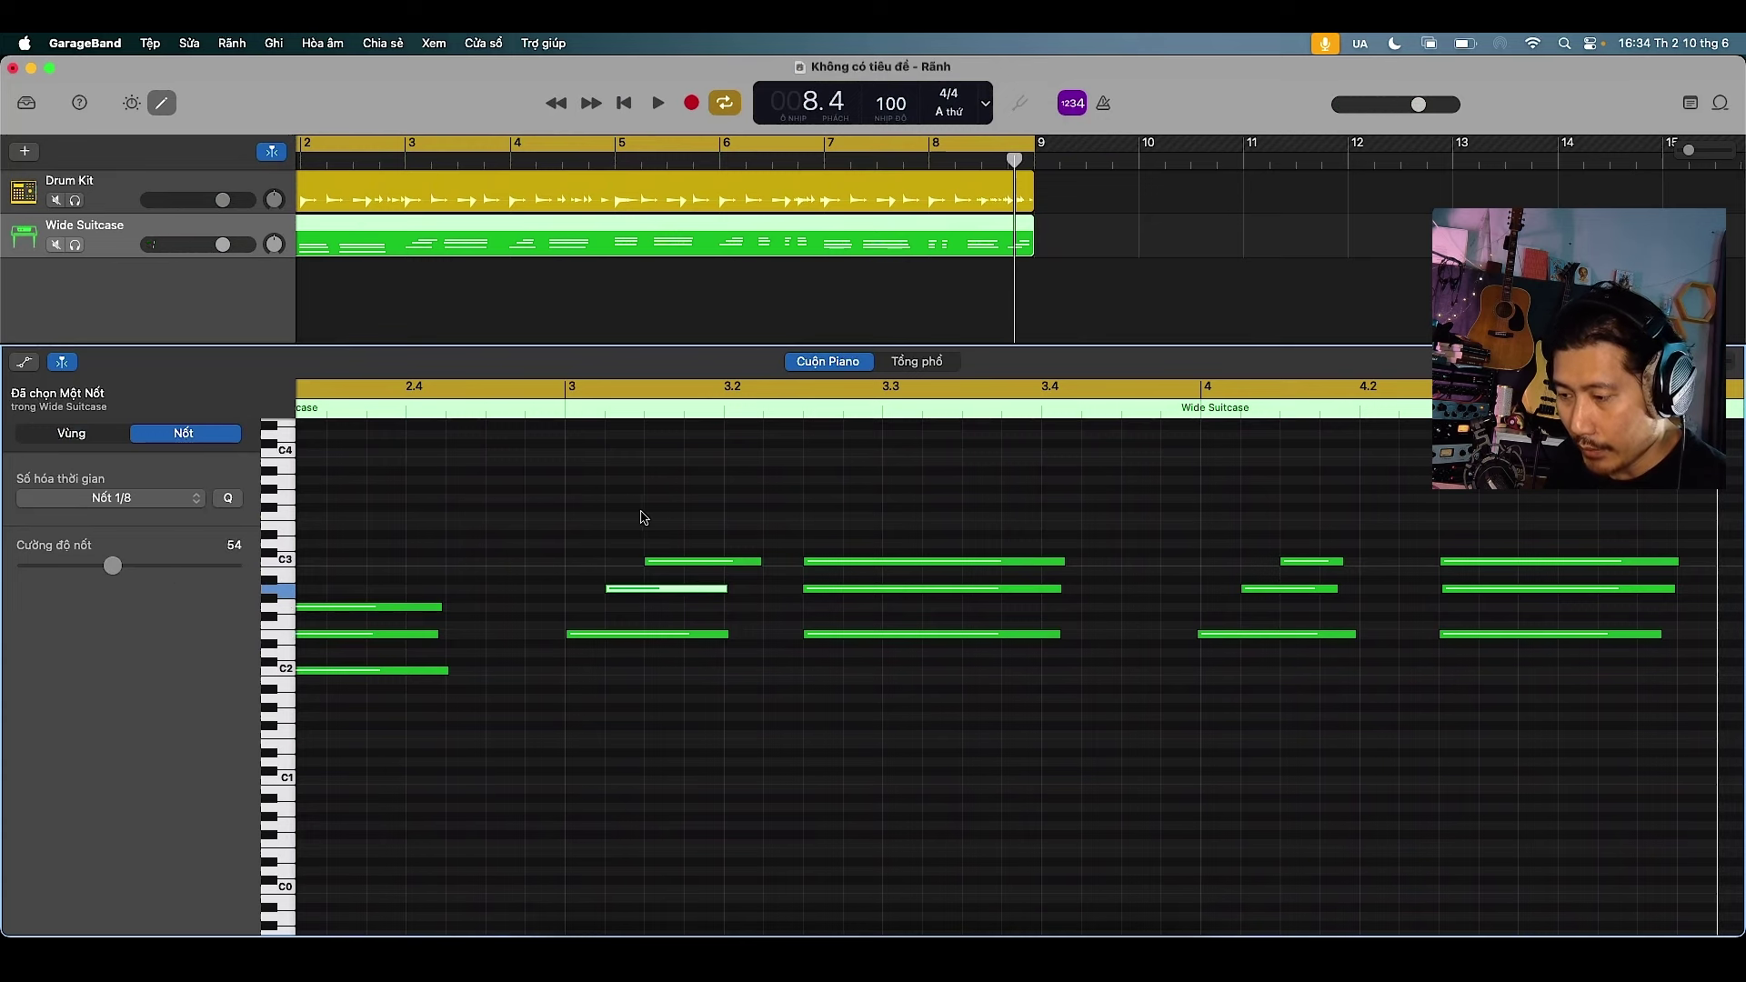
# Lower the velocity of the C3 note in bar 3's first chord to between the E2 and A2 notes' levels
pyautogui.click(663, 538)
pyautogui.click(647, 562)
pyautogui.moveTo(183, 565); pyautogui.dragTo(145, 568)
pyautogui.click(414, 425)
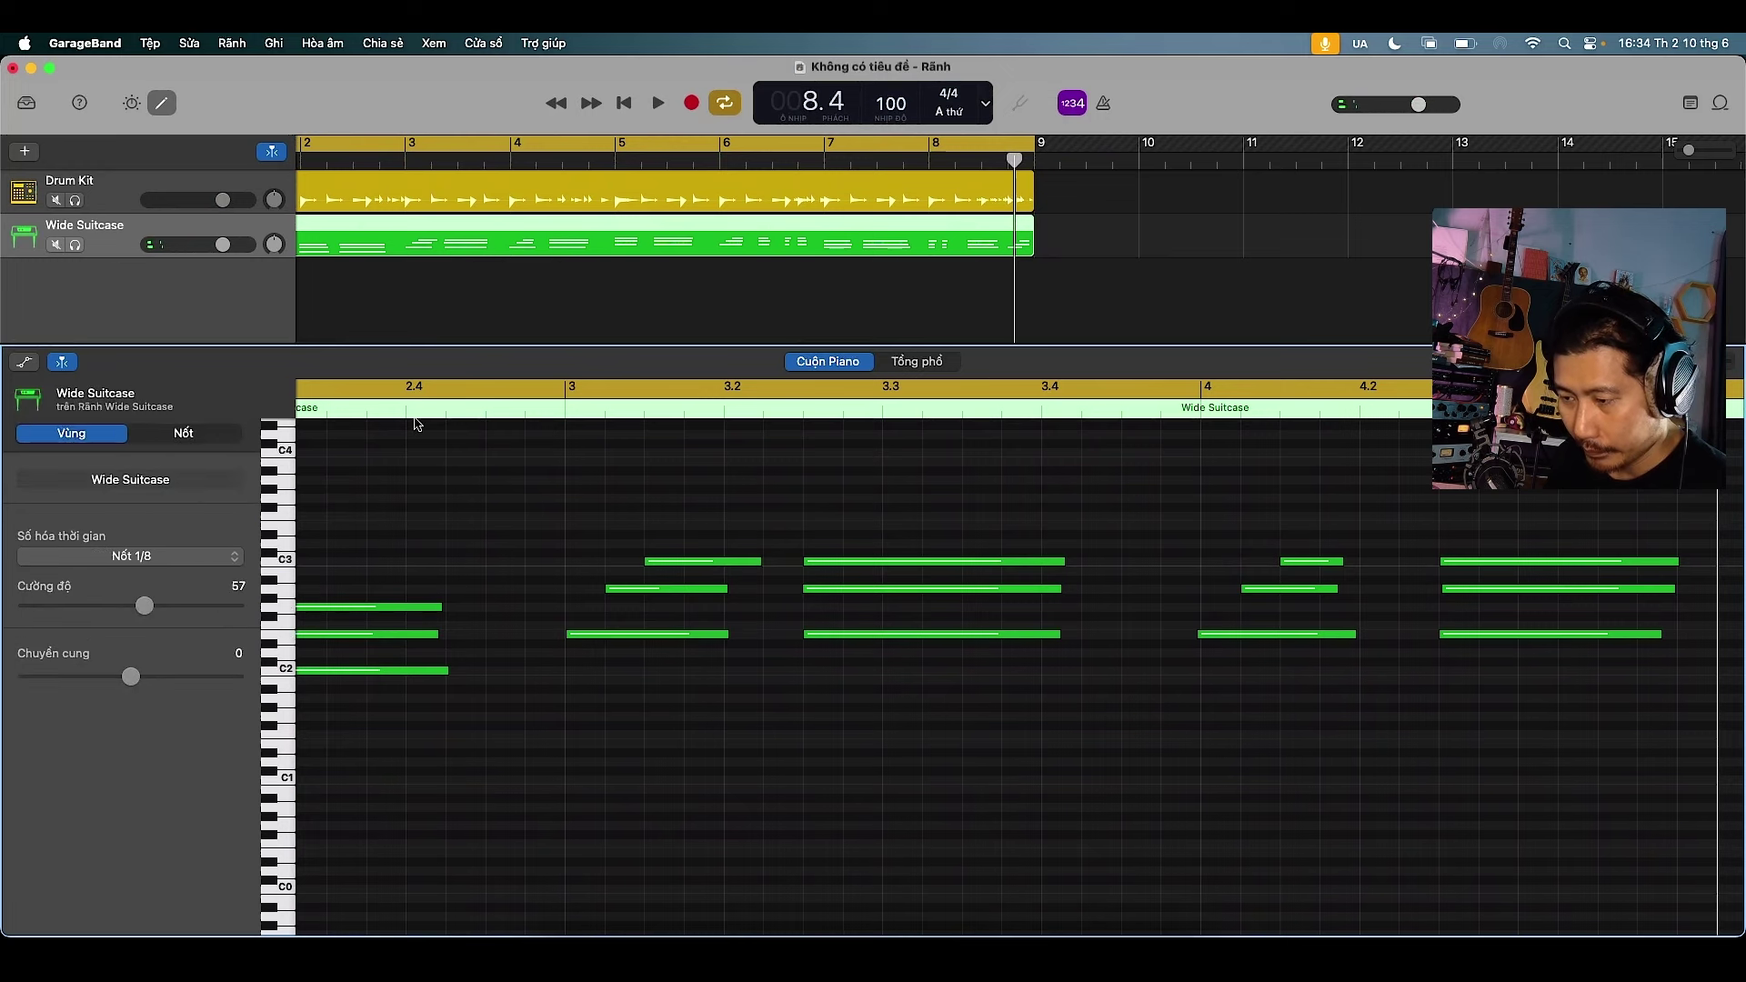
# Play from beat 4 of bar 2 into bar 3 to hear the chord with its varied note velocities
pyautogui.click(422, 412)
pyautogui.click(441, 391)
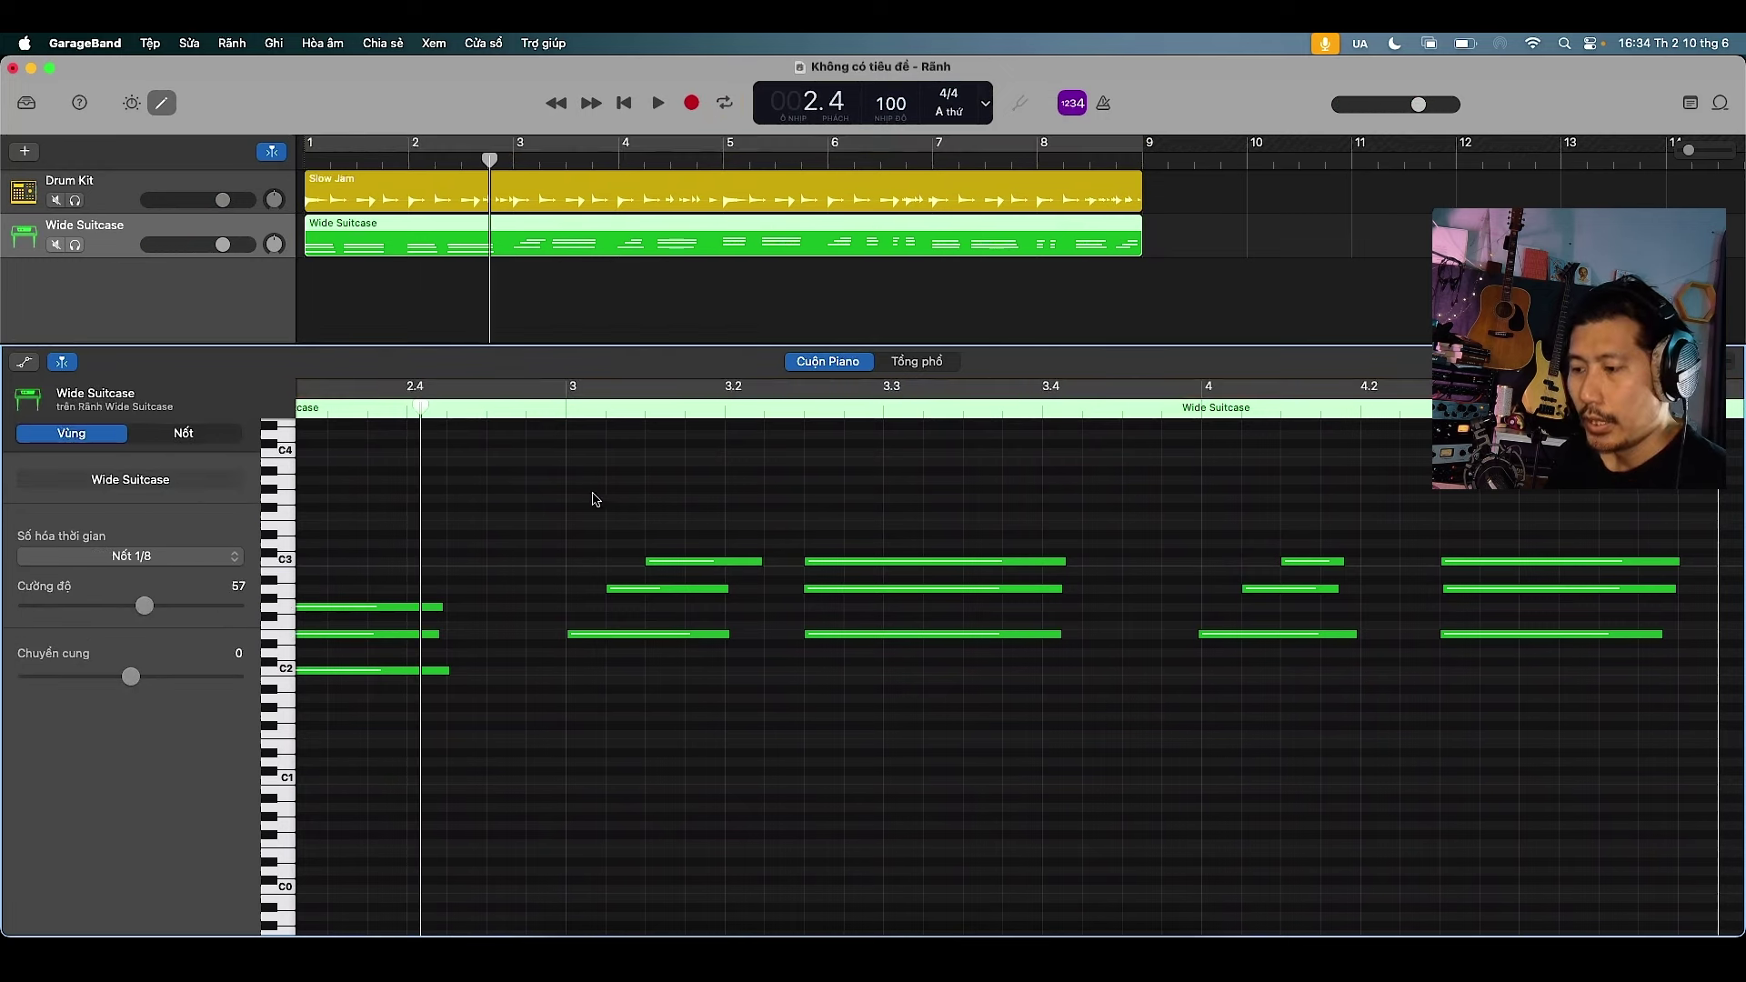
pyautogui.press('space')
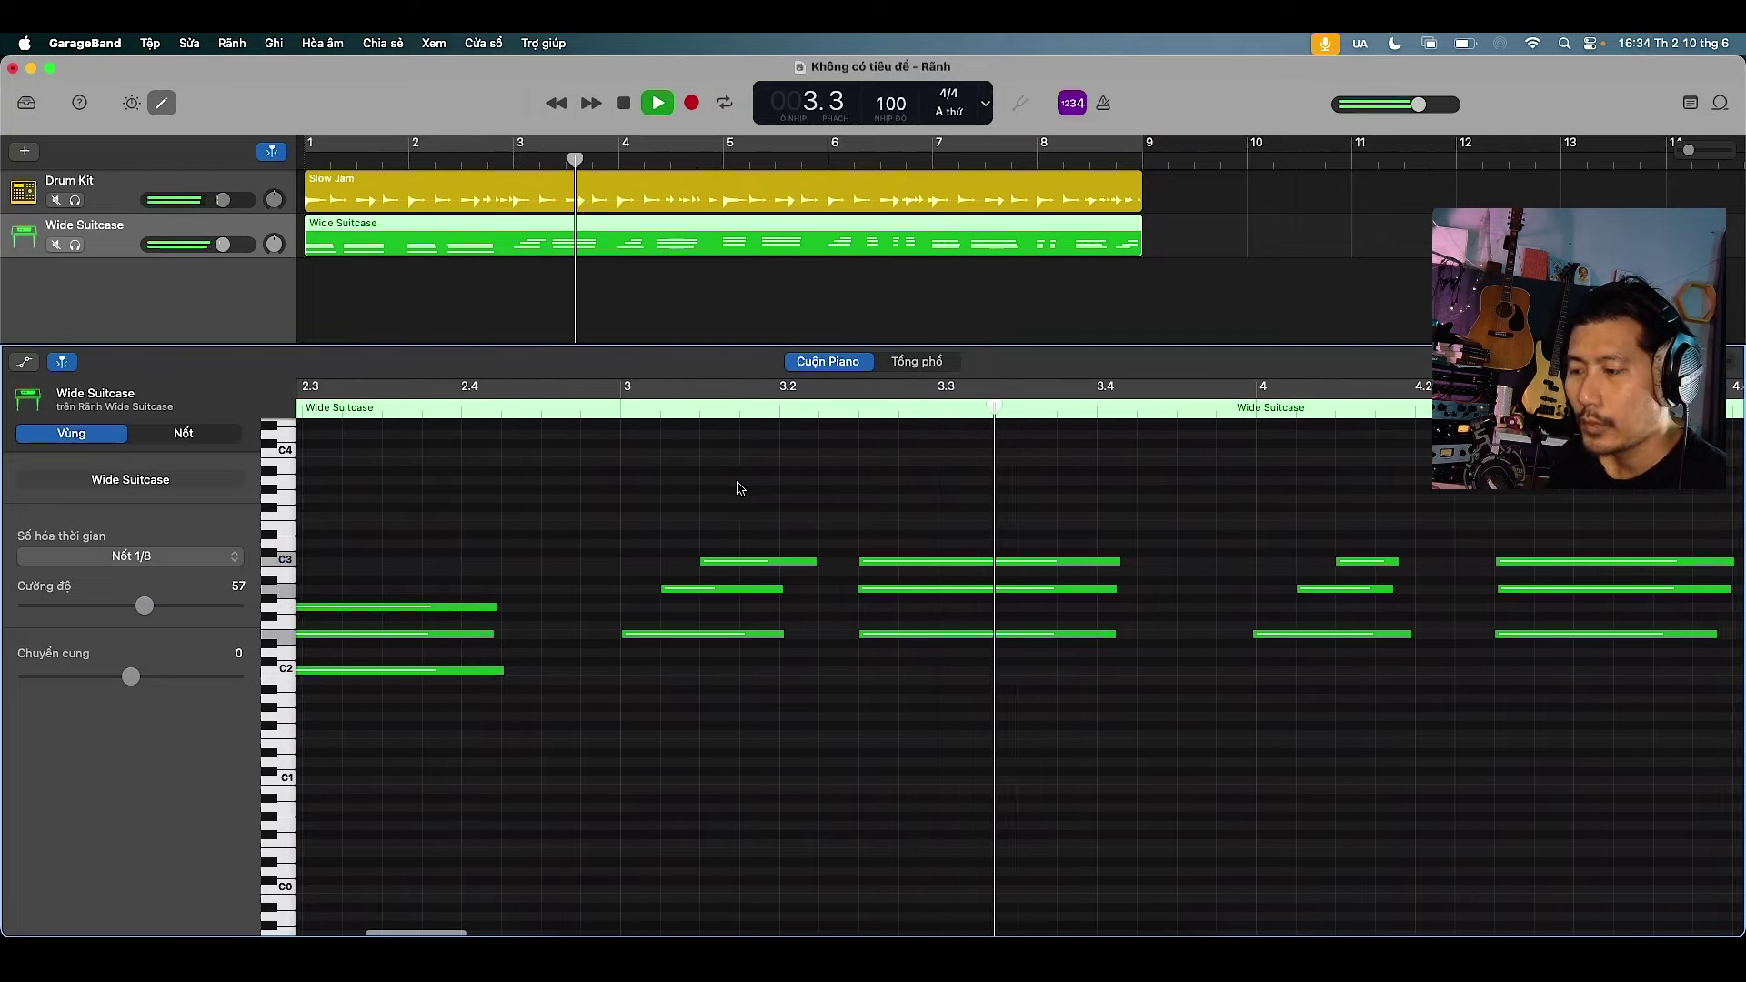
pyautogui.press('space')
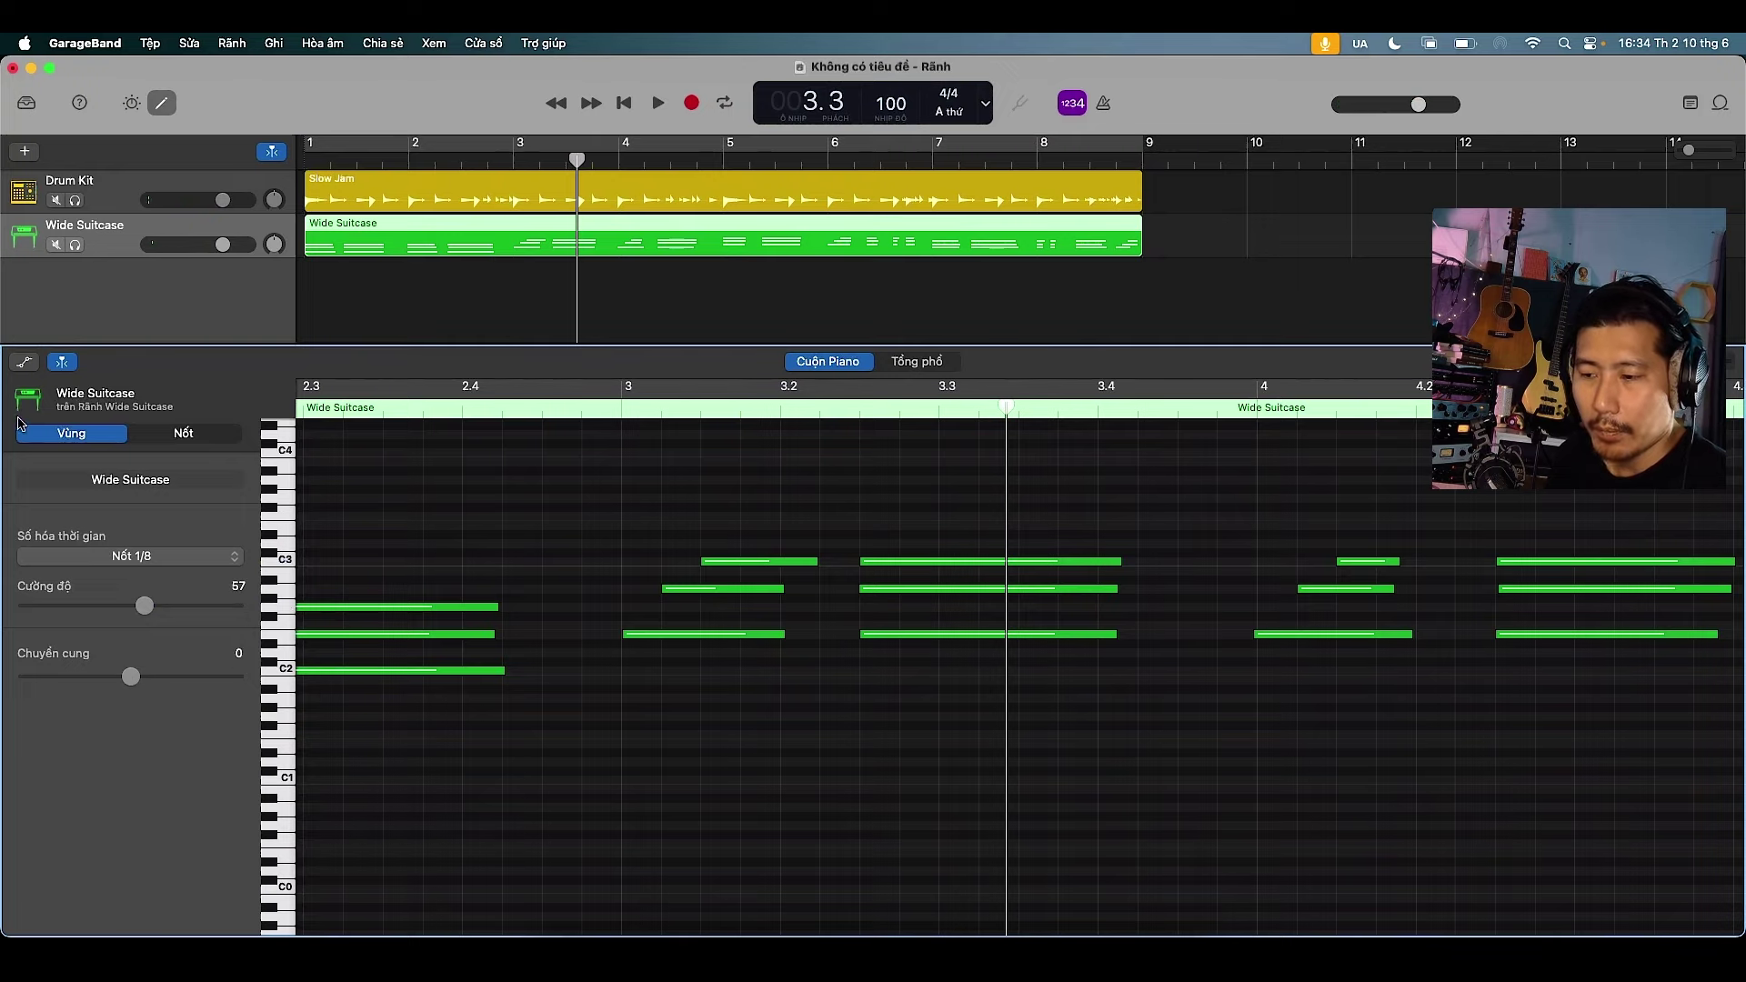
# Show the MIDI controller lane below the Wide Suitcase notes, review the available parameters, and keep note velocity (Cường độ nốt) displayed
pyautogui.click(24, 363)
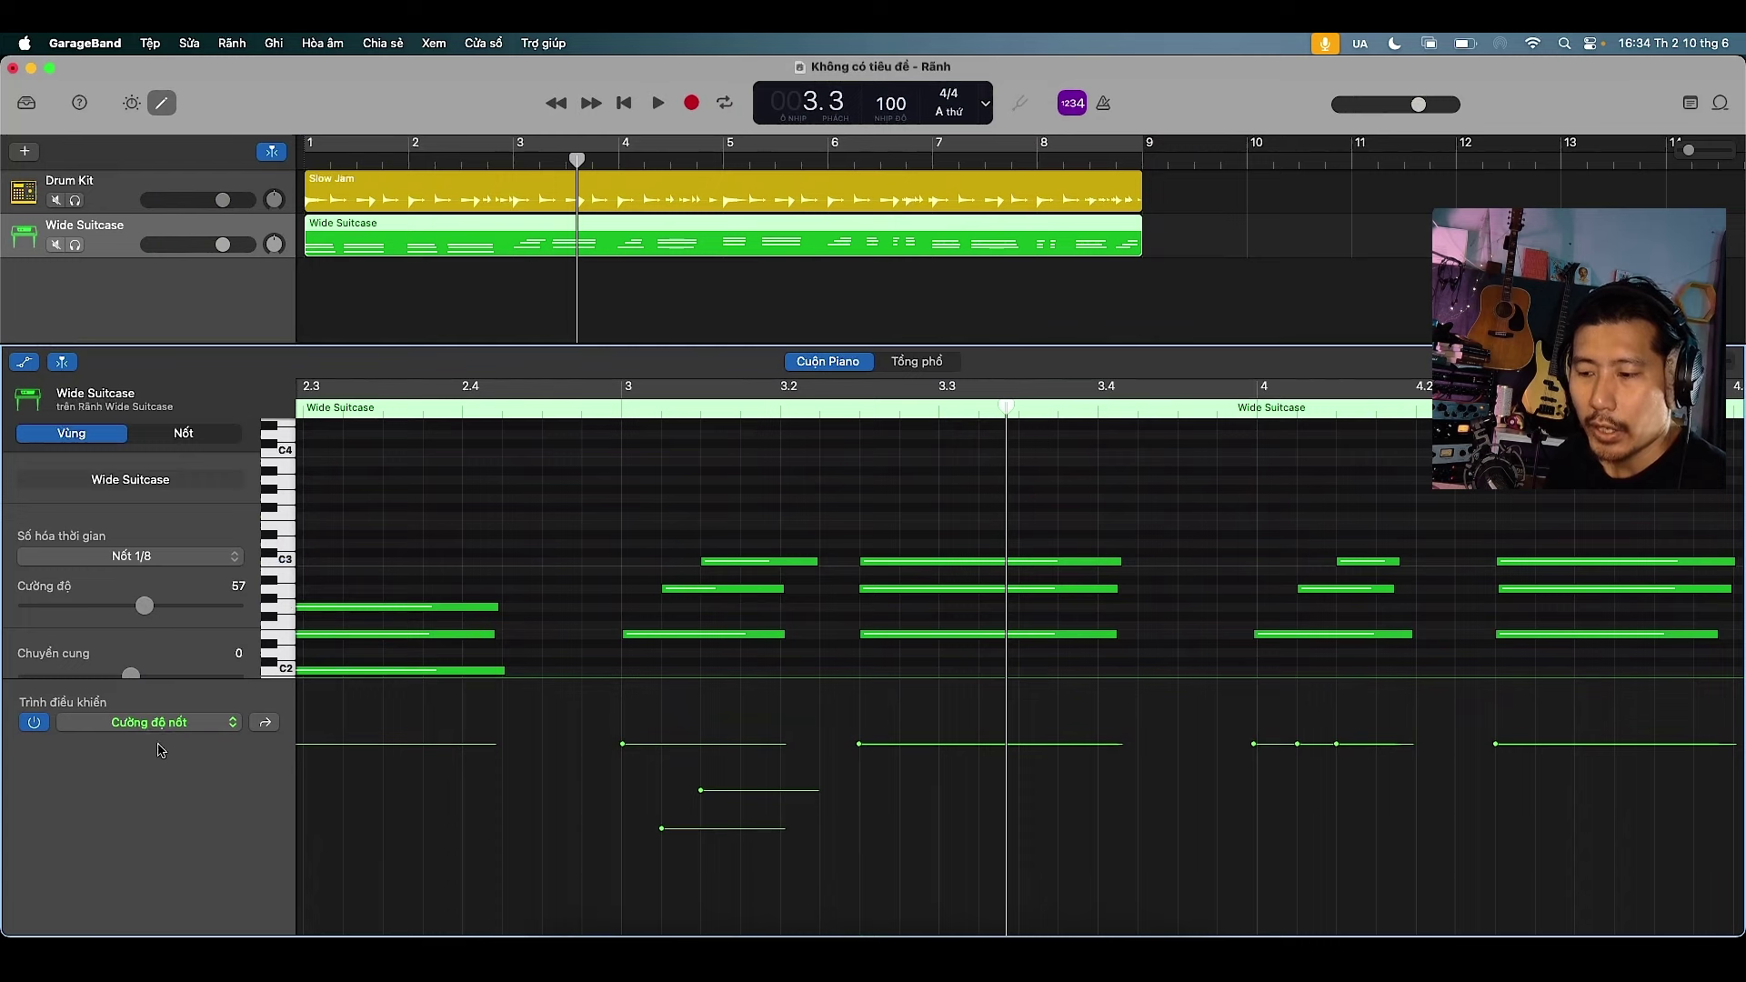
pyautogui.click(184, 724)
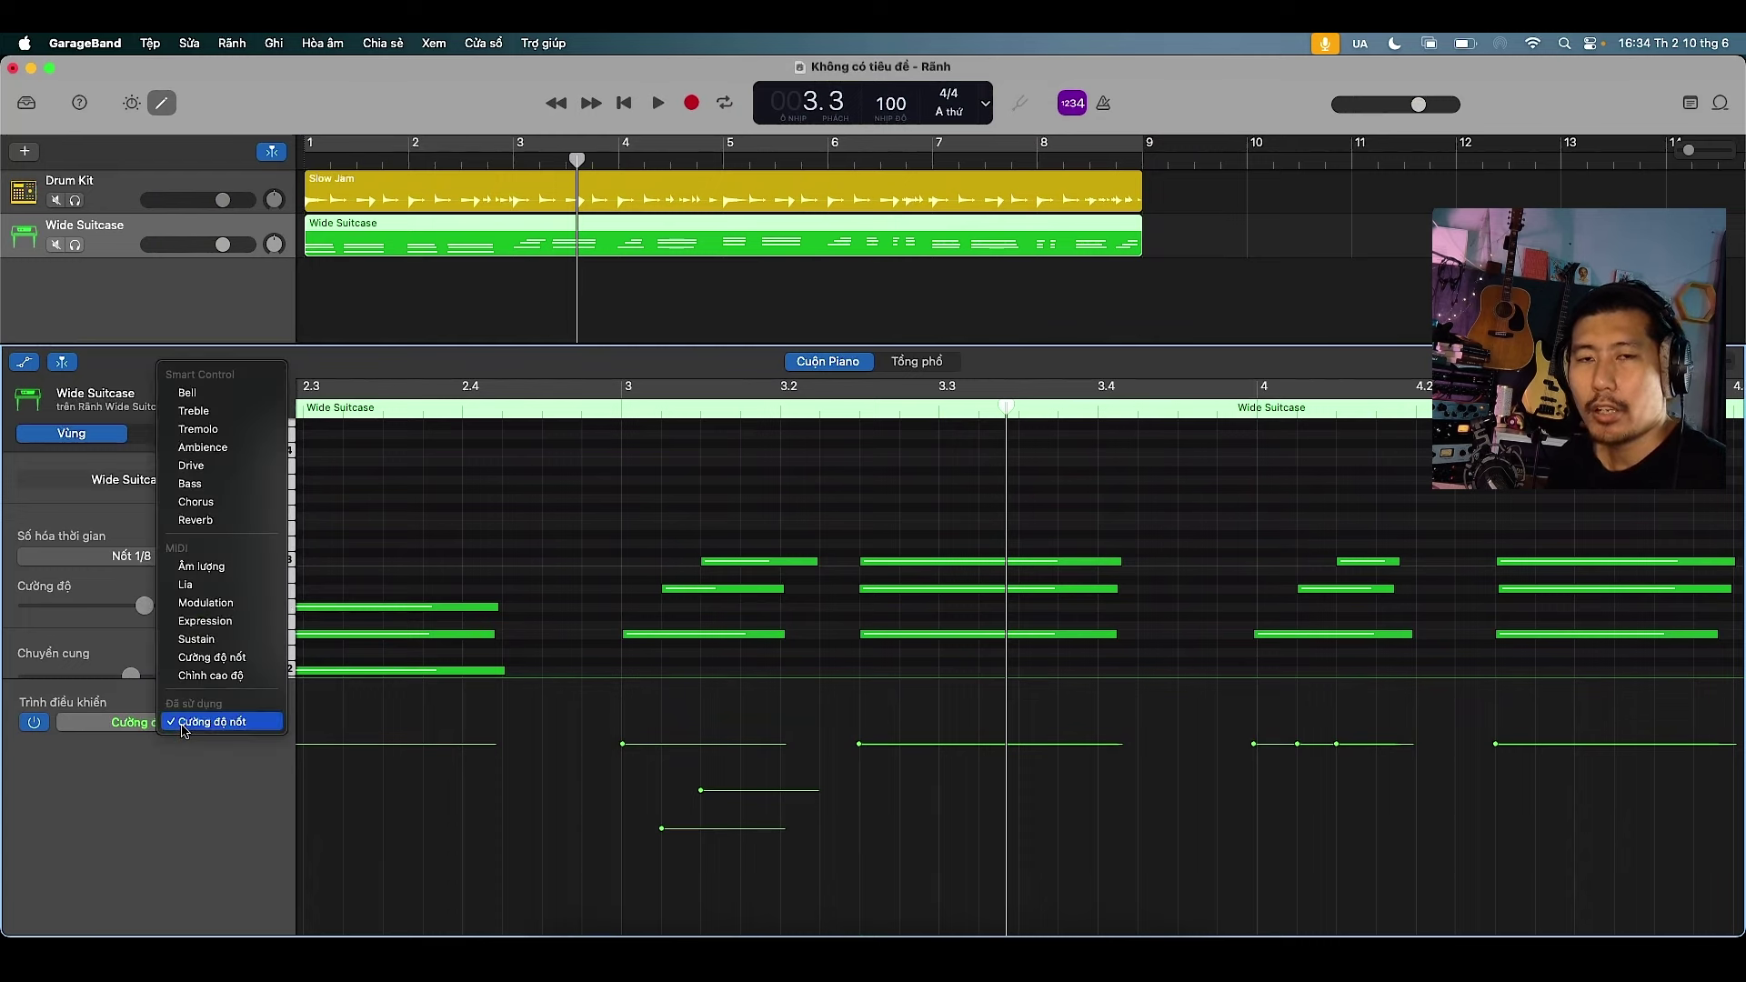
pyautogui.click(128, 766)
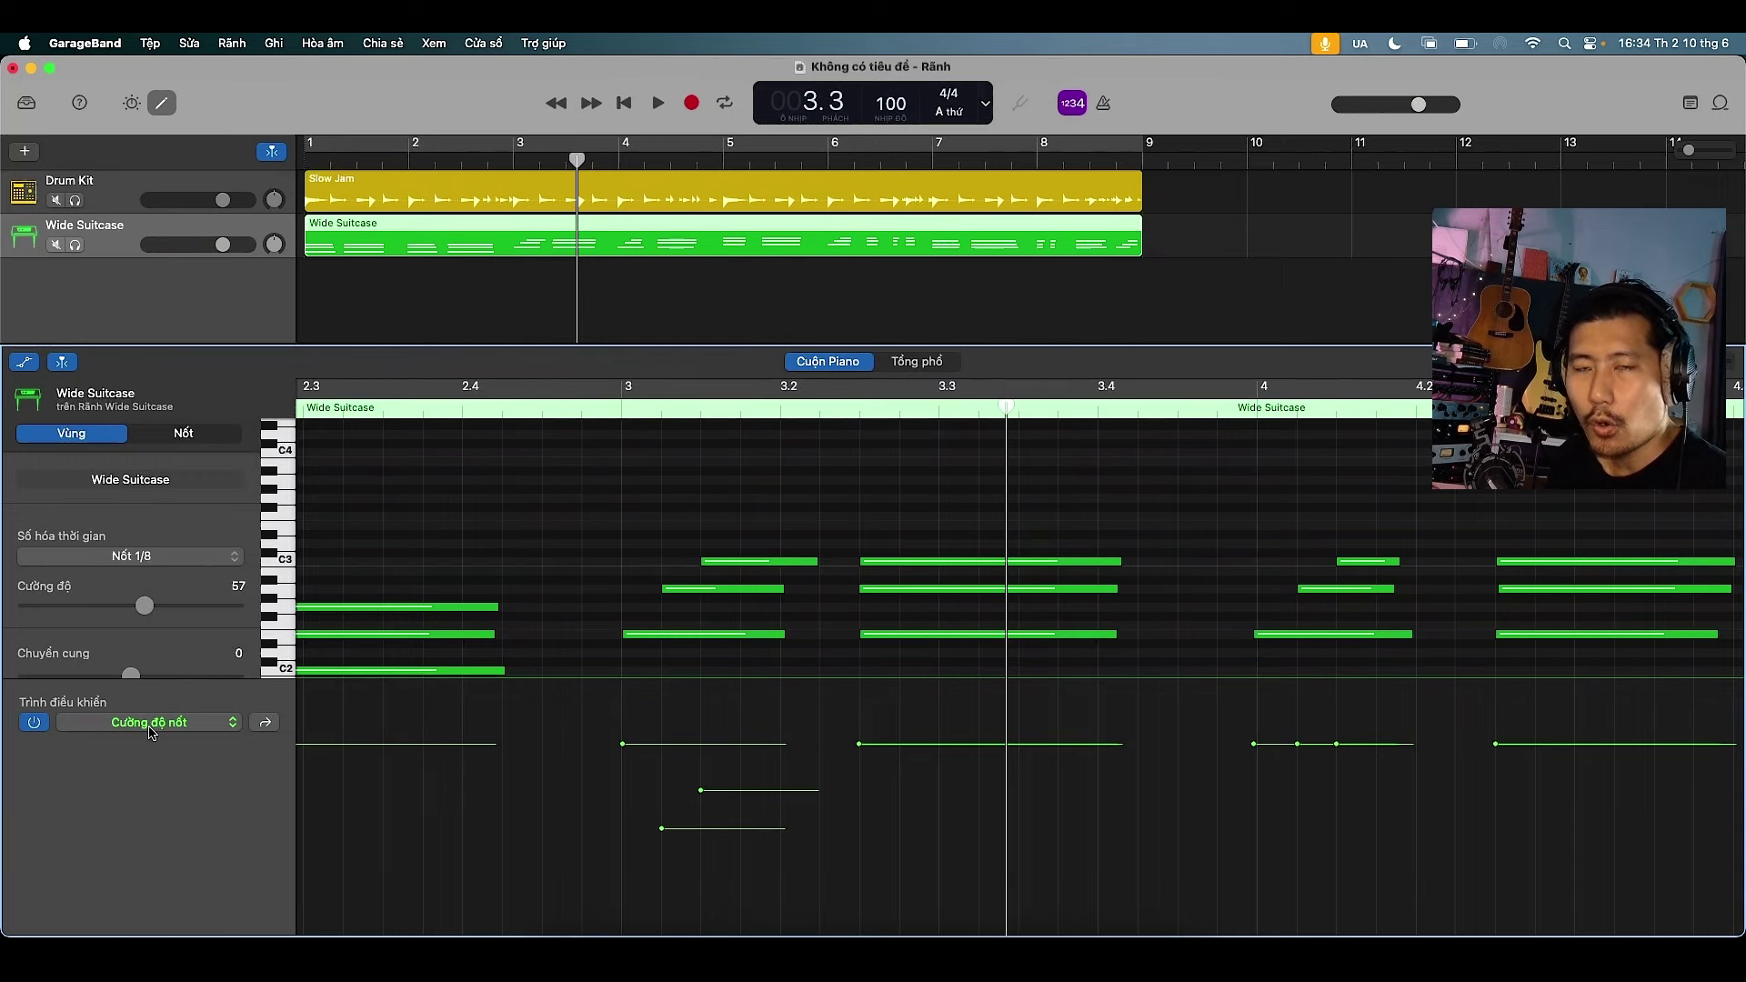
pyautogui.click(150, 724)
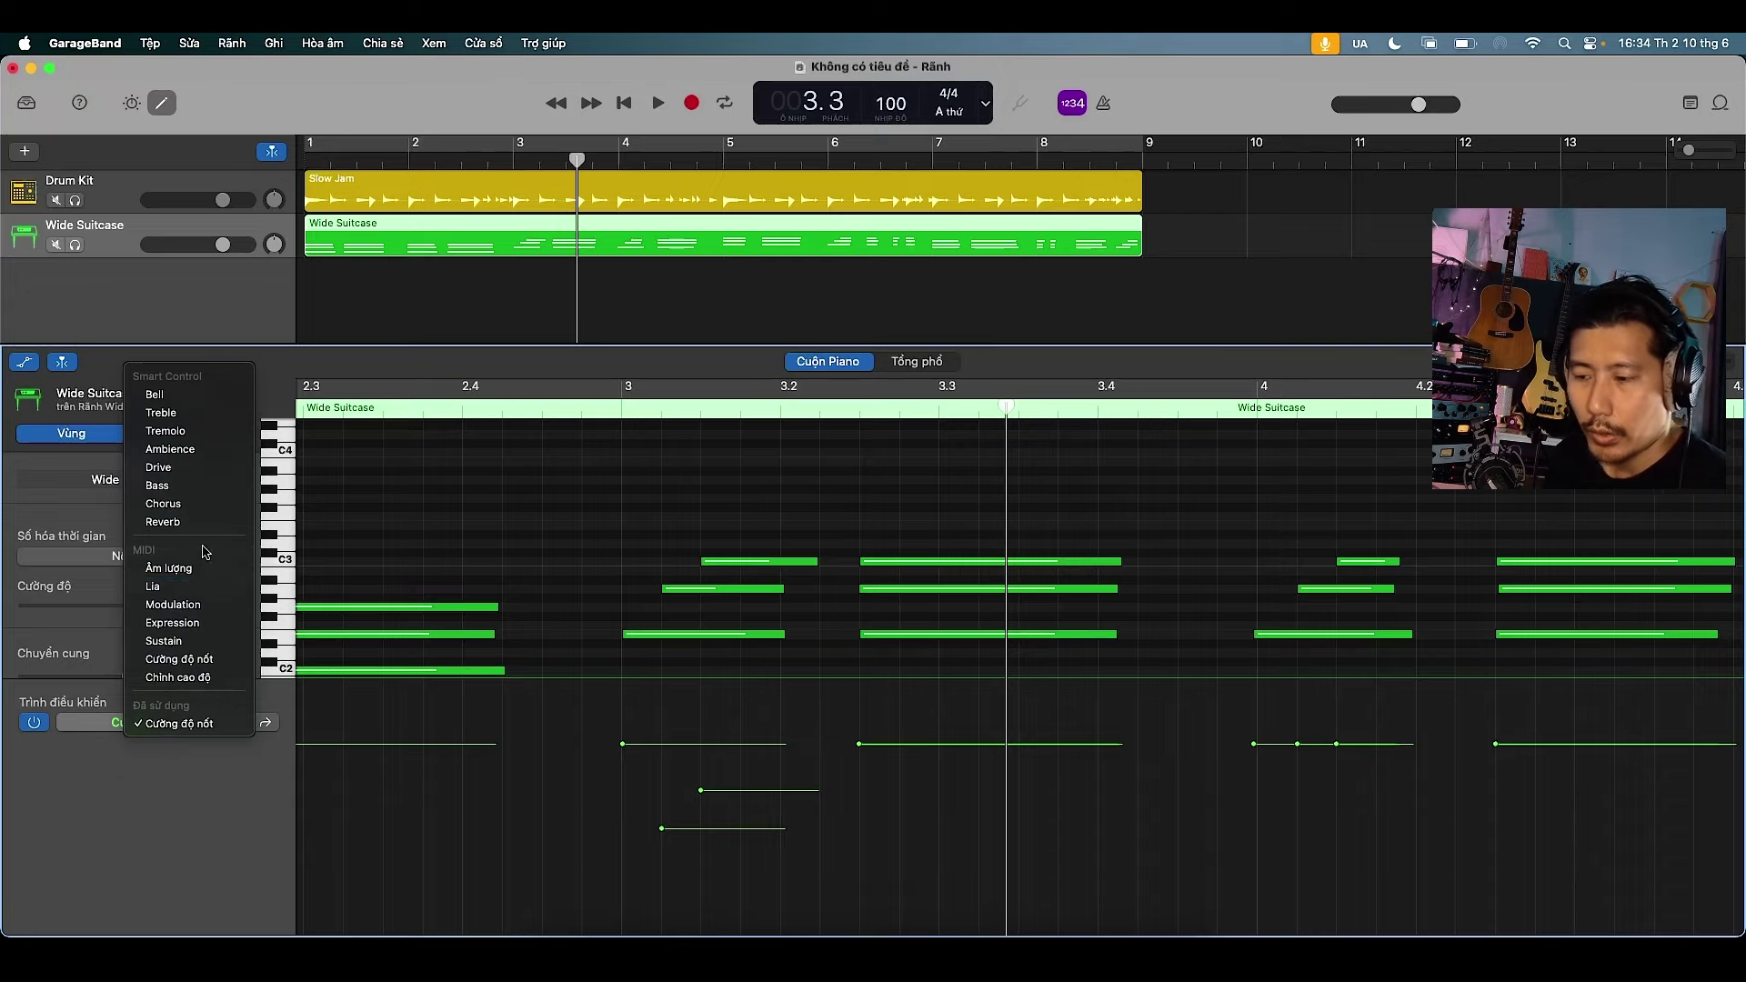
pyautogui.click(226, 727)
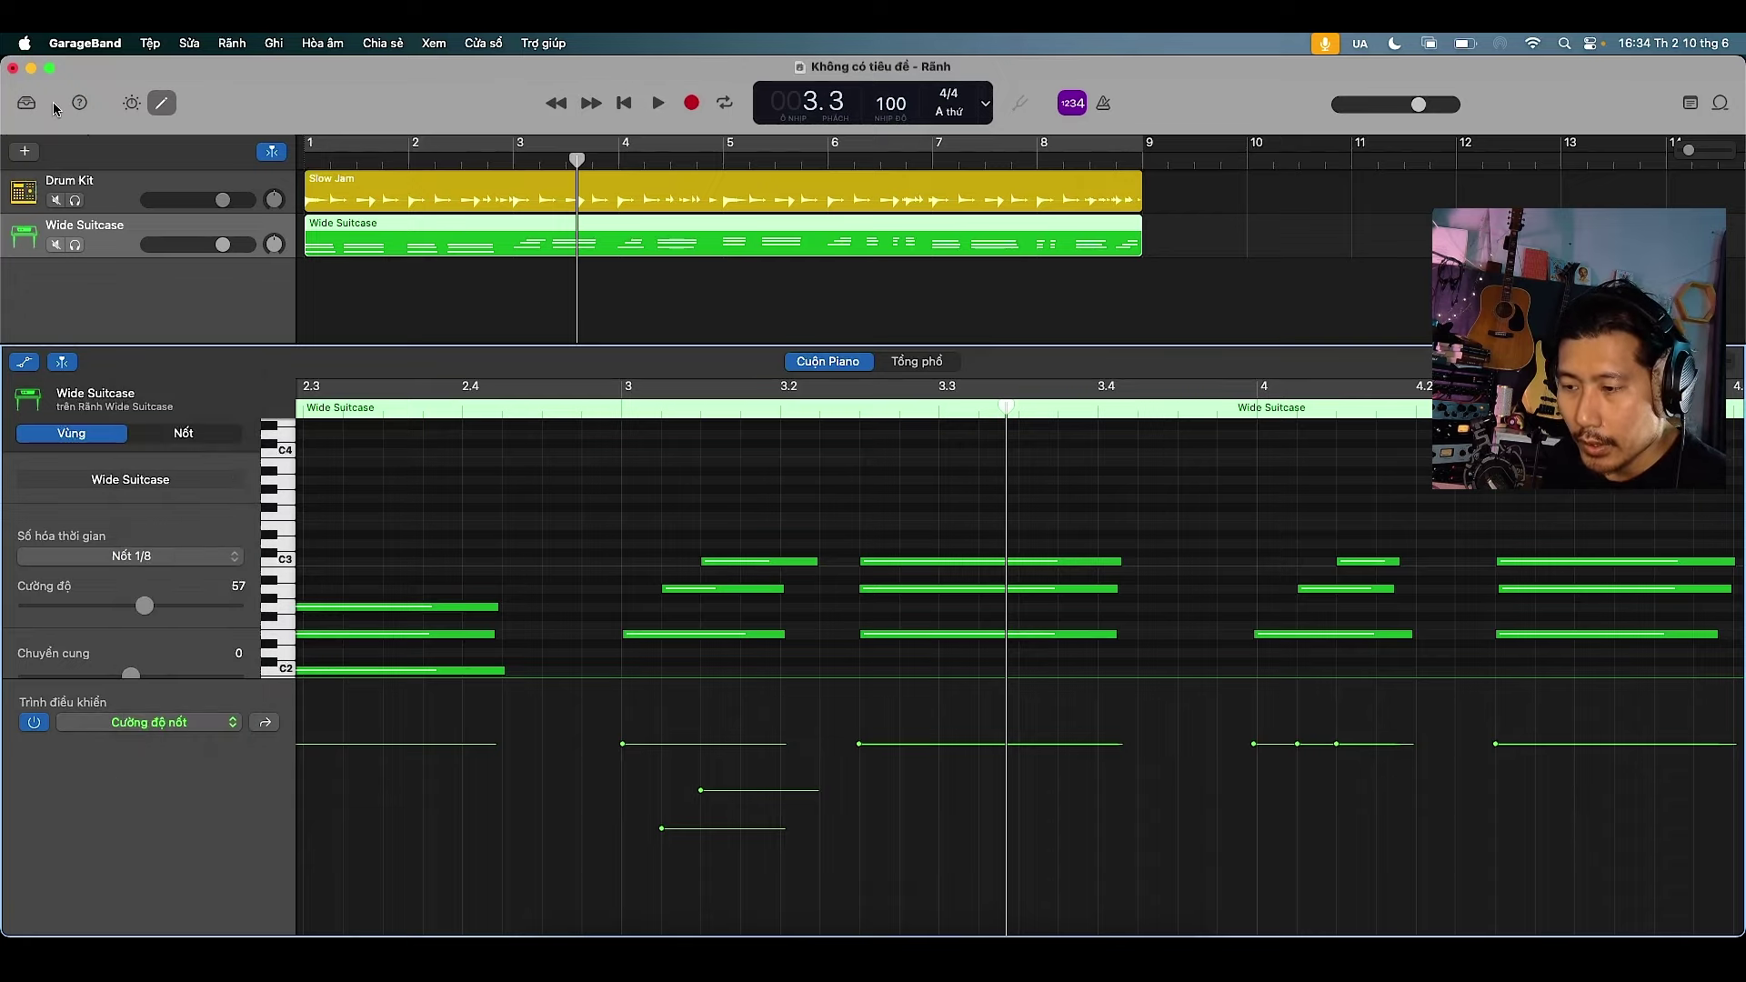
# Raise the Bell knob in Wide Suitcase's Smart Controls and play the song to hear the brighter tone
pyautogui.click(132, 103)
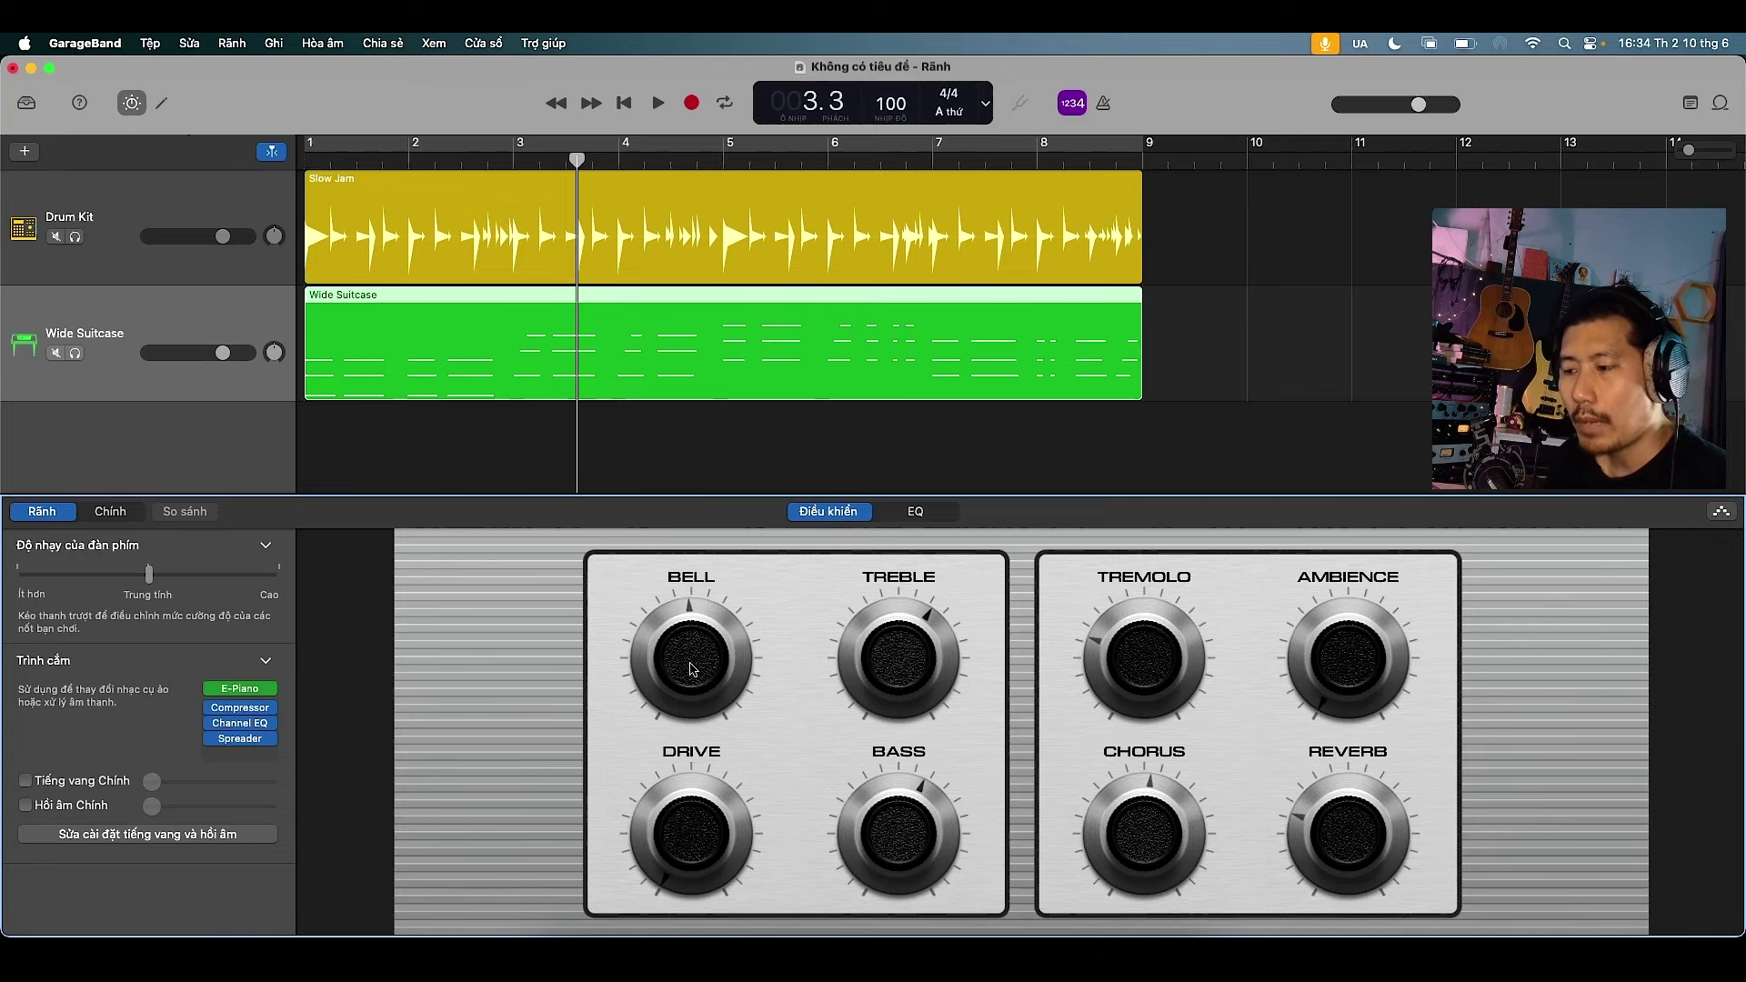
pyautogui.moveTo(693, 669); pyautogui.dragTo(705, 610)
pyautogui.press('space')
pyautogui.press('space')
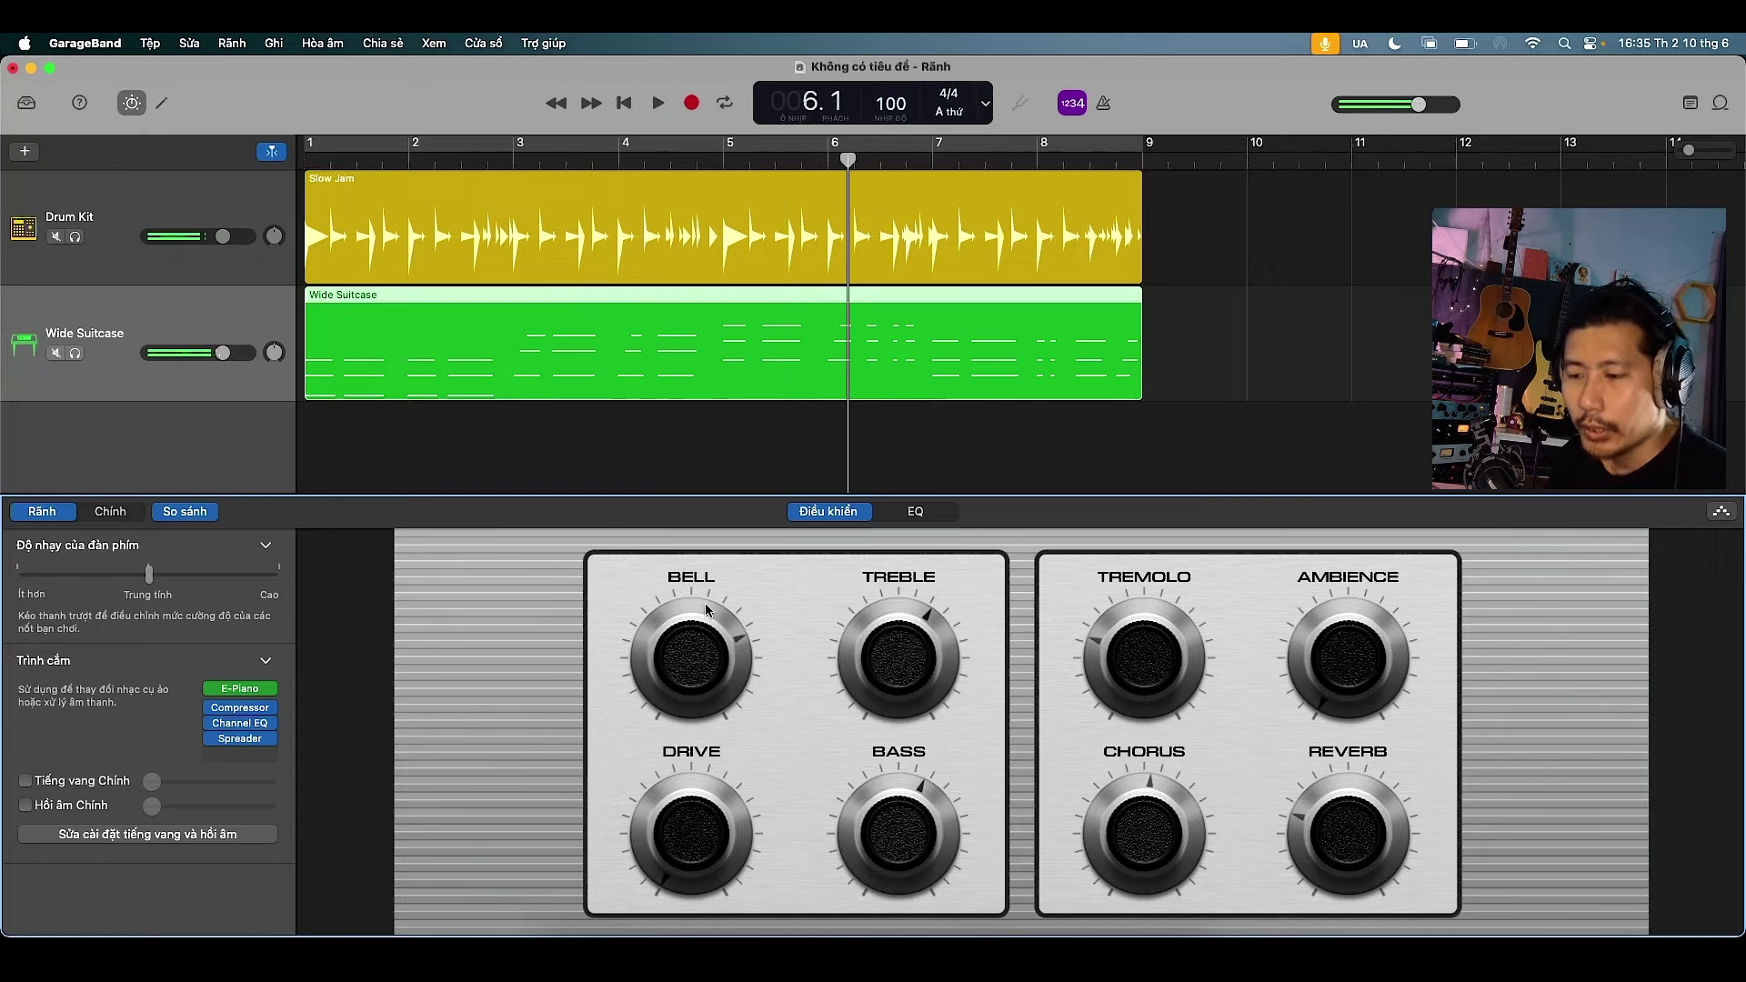
# Return to the Piano Roll, switch the controller lane to Bell, and move the playhead back to bar 2
pyautogui.click(161, 102)
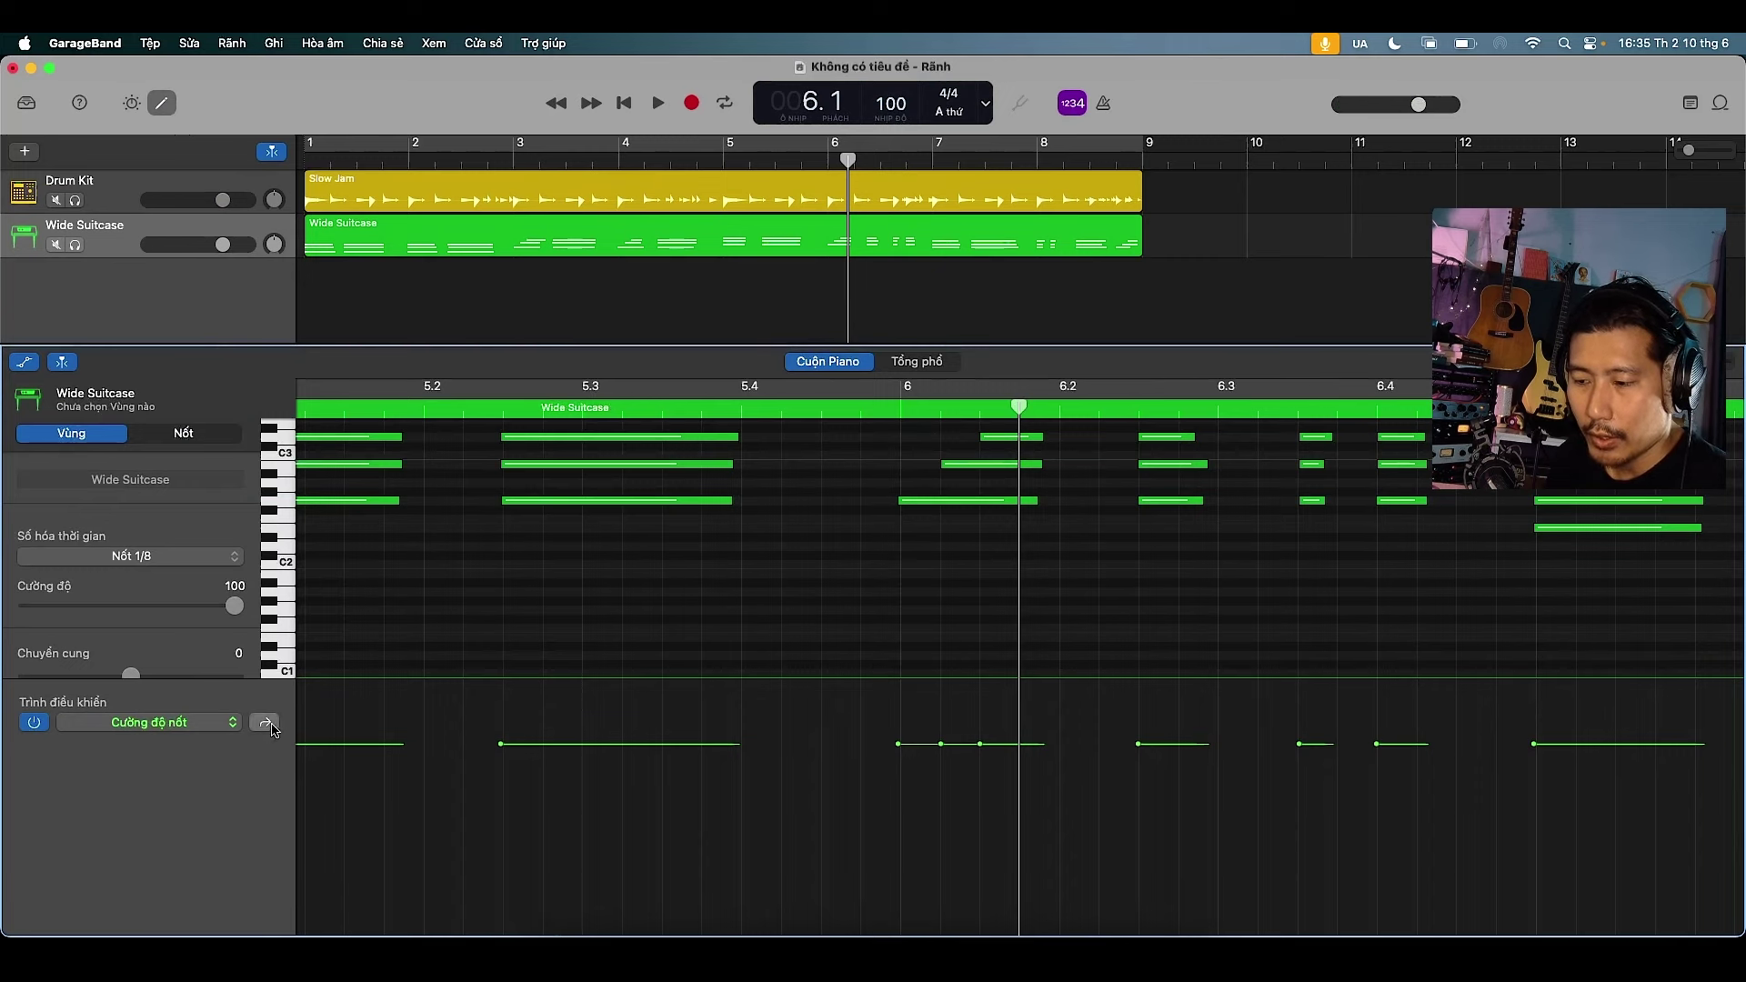
pyautogui.click(184, 724)
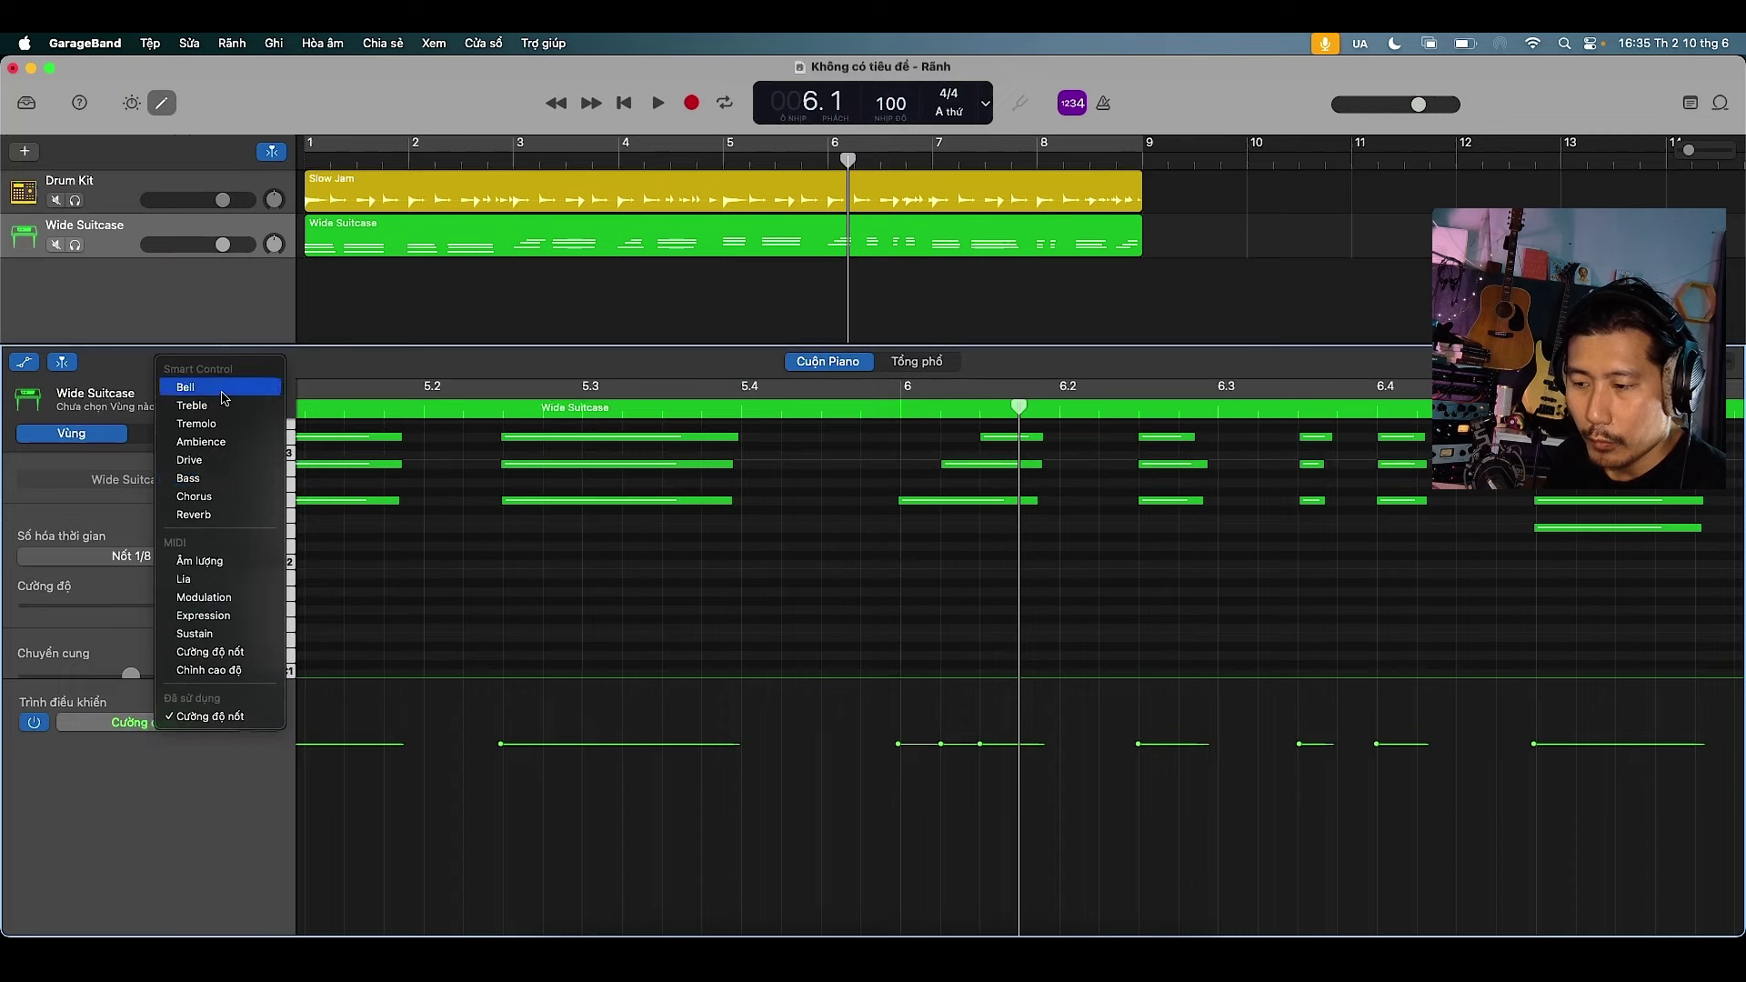
pyautogui.click(224, 397)
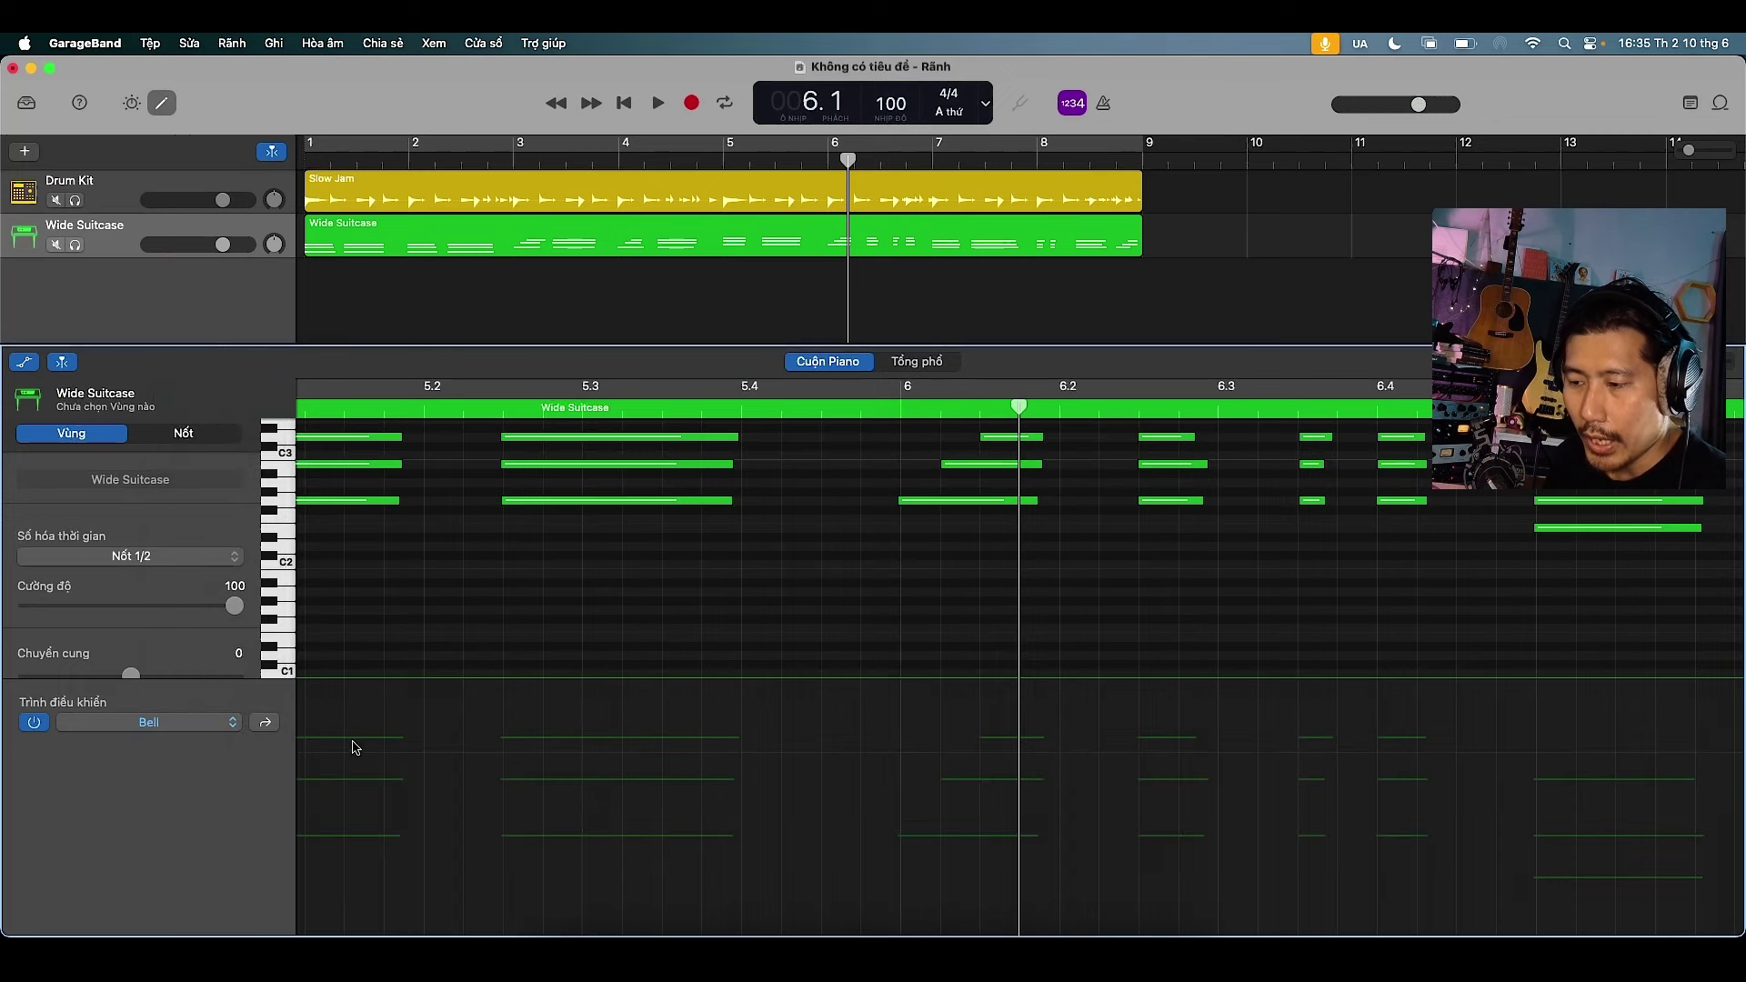
pyautogui.press(',')
pyautogui.press(',')
pyautogui.press(',')
pyautogui.press(',')
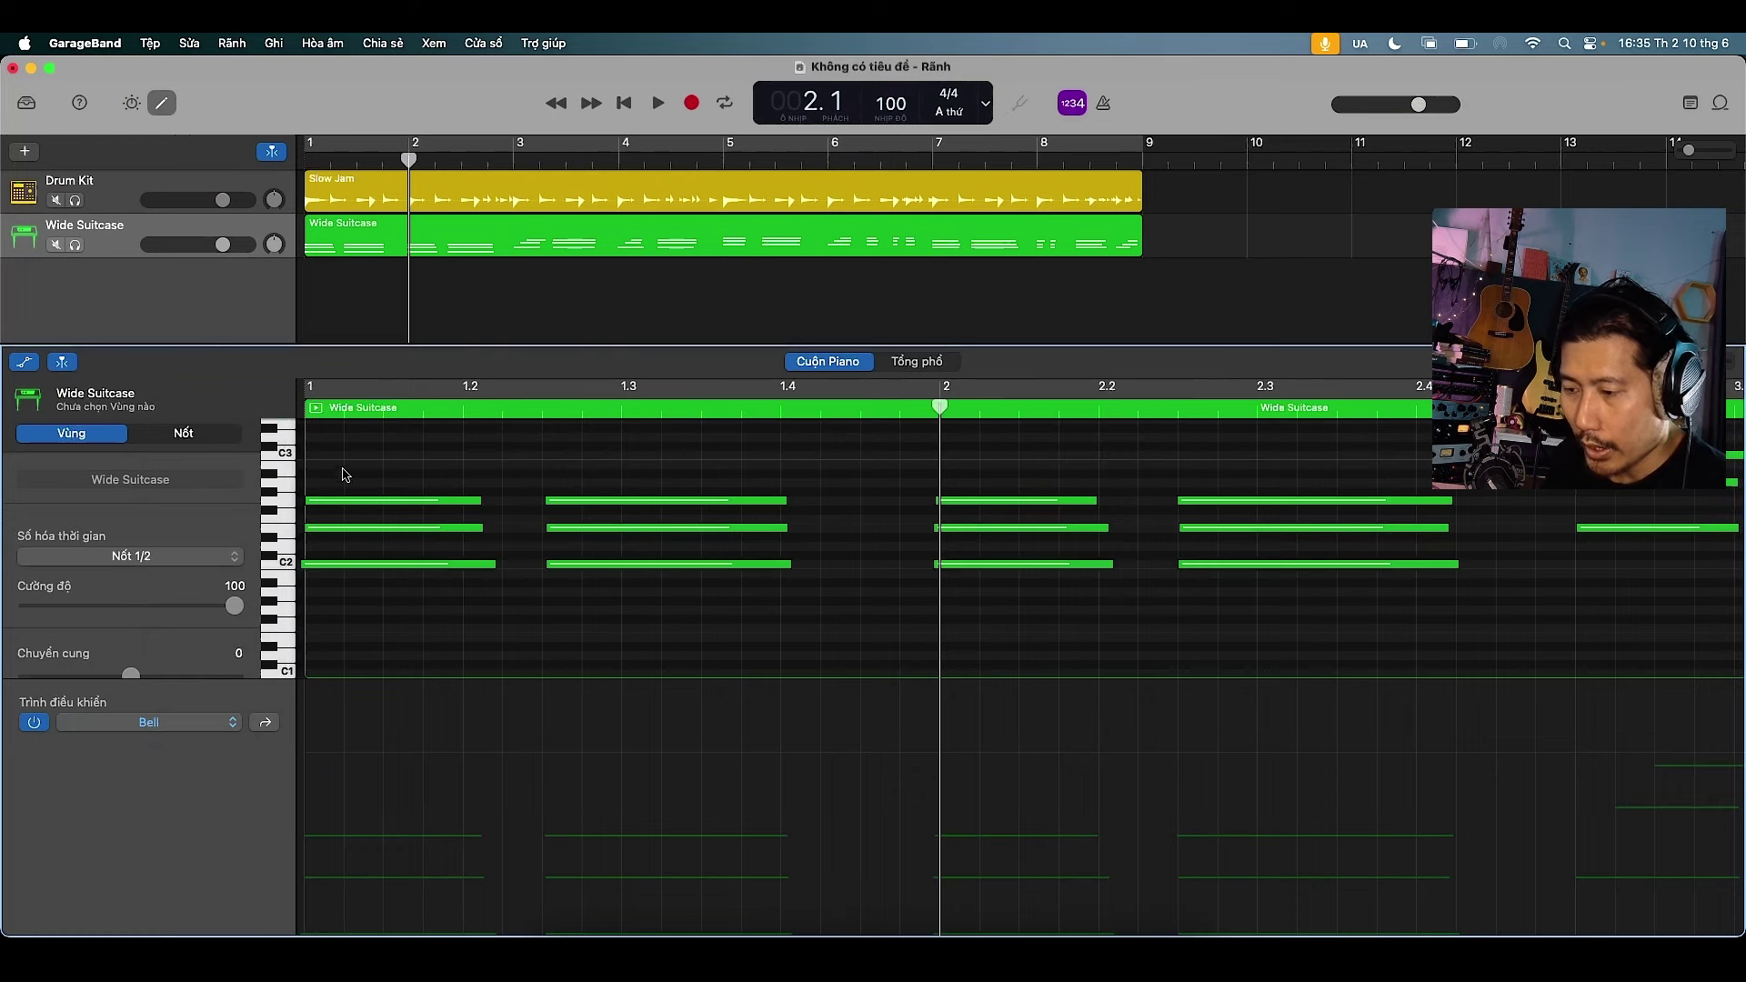
# Draw a Bell automation curve that peaks near bar 1's second beat, drops to minimum, and climbs until just before bar 3
pyautogui.moveTo(310, 862); pyautogui.dragTo(473, 773)
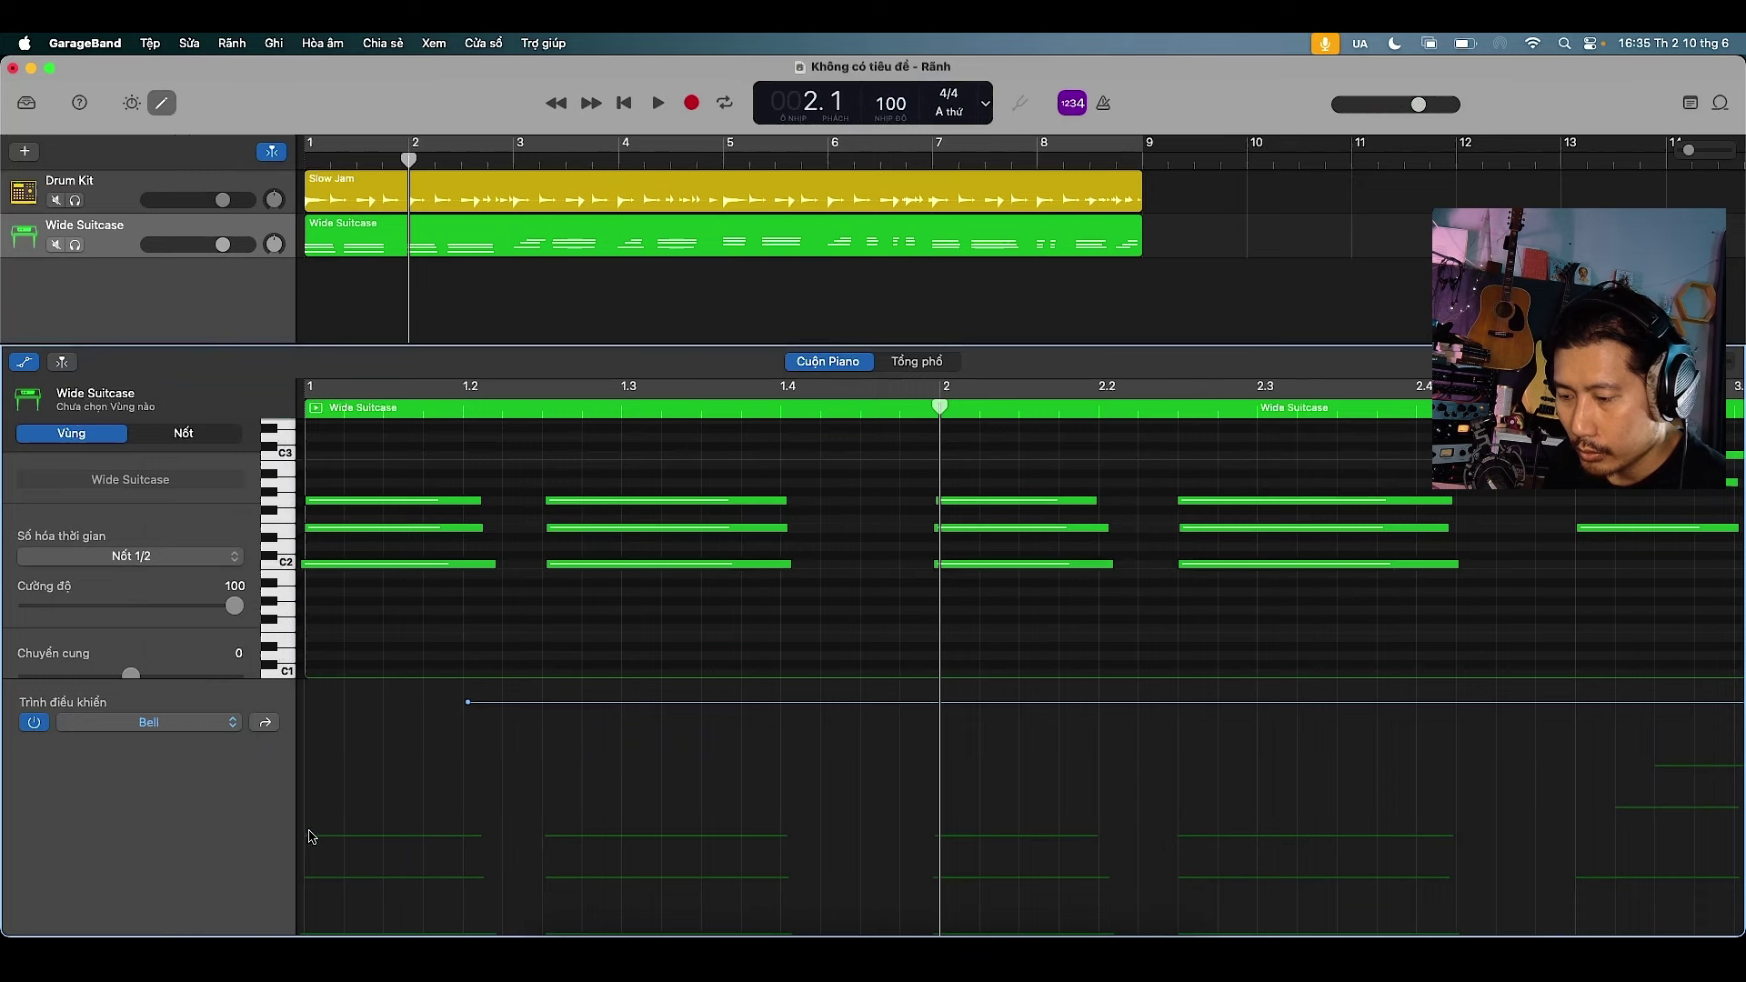
pyautogui.click(310, 831)
pyautogui.moveTo(397, 772); pyautogui.dragTo(401, 807)
pyautogui.moveTo(544, 738); pyautogui.dragTo(920, 739)
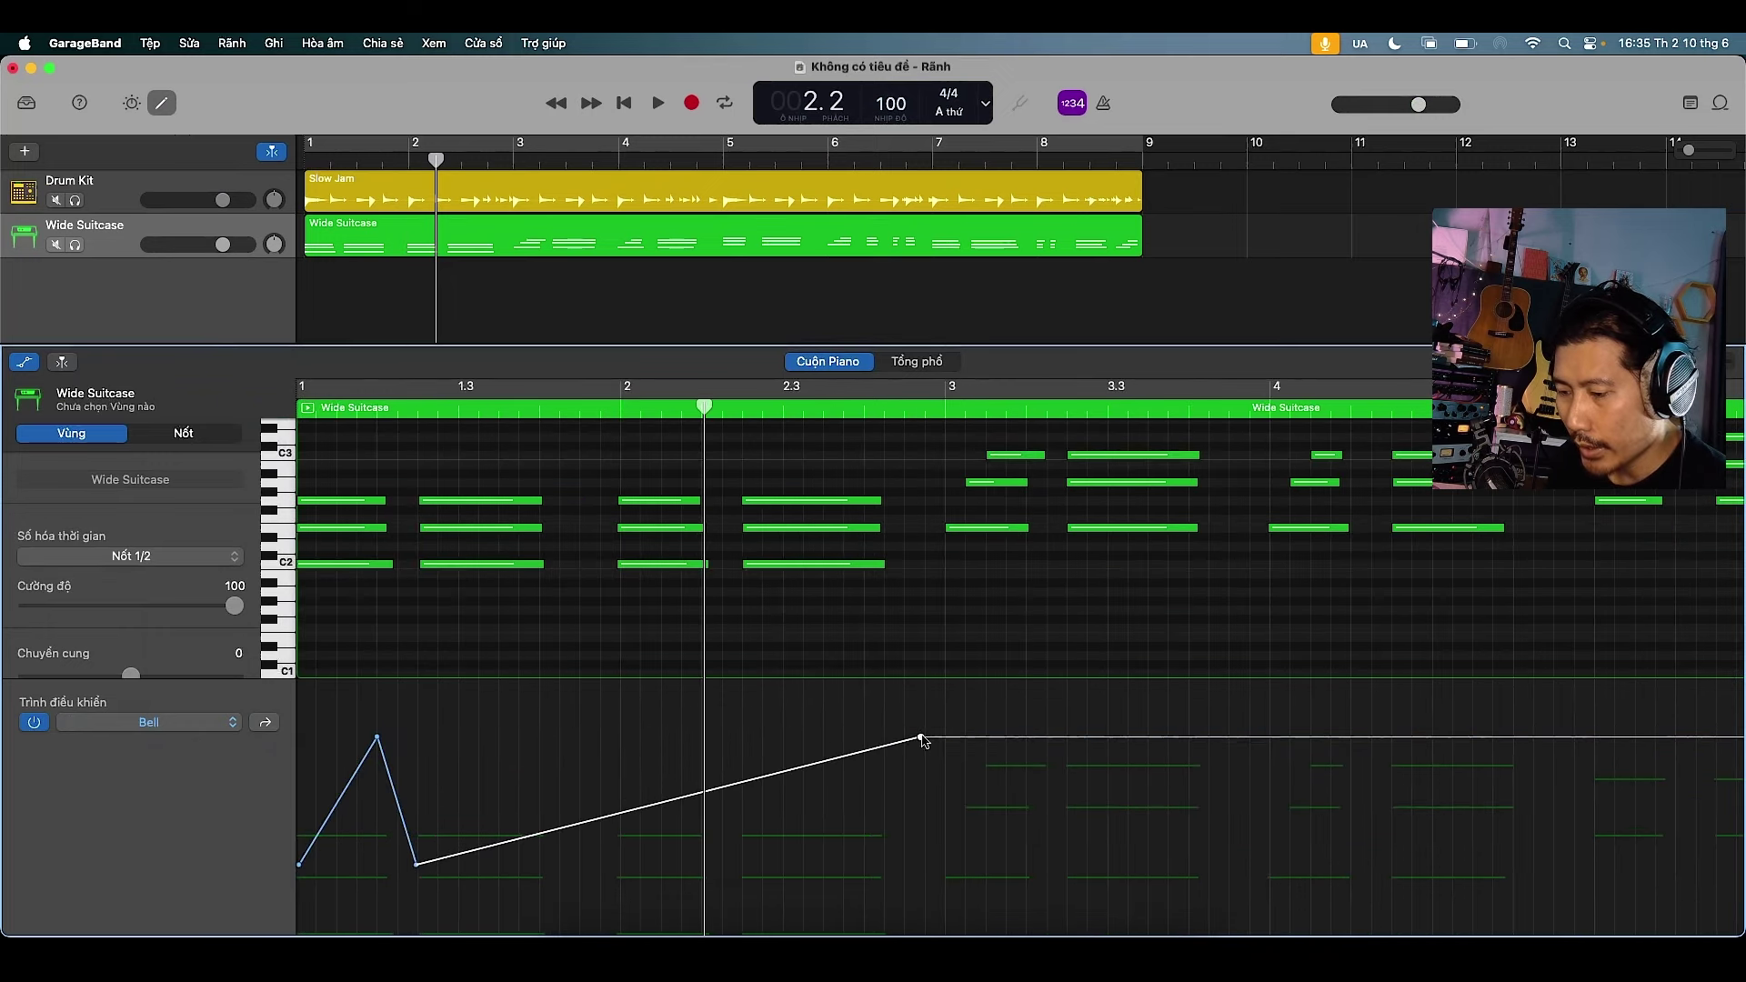
pyautogui.moveTo(412, 870); pyautogui.dragTo(416, 934)
# Play the automated section and raise the last Bell automation point, just before bar 3, to the maximum
pyautogui.press('space')
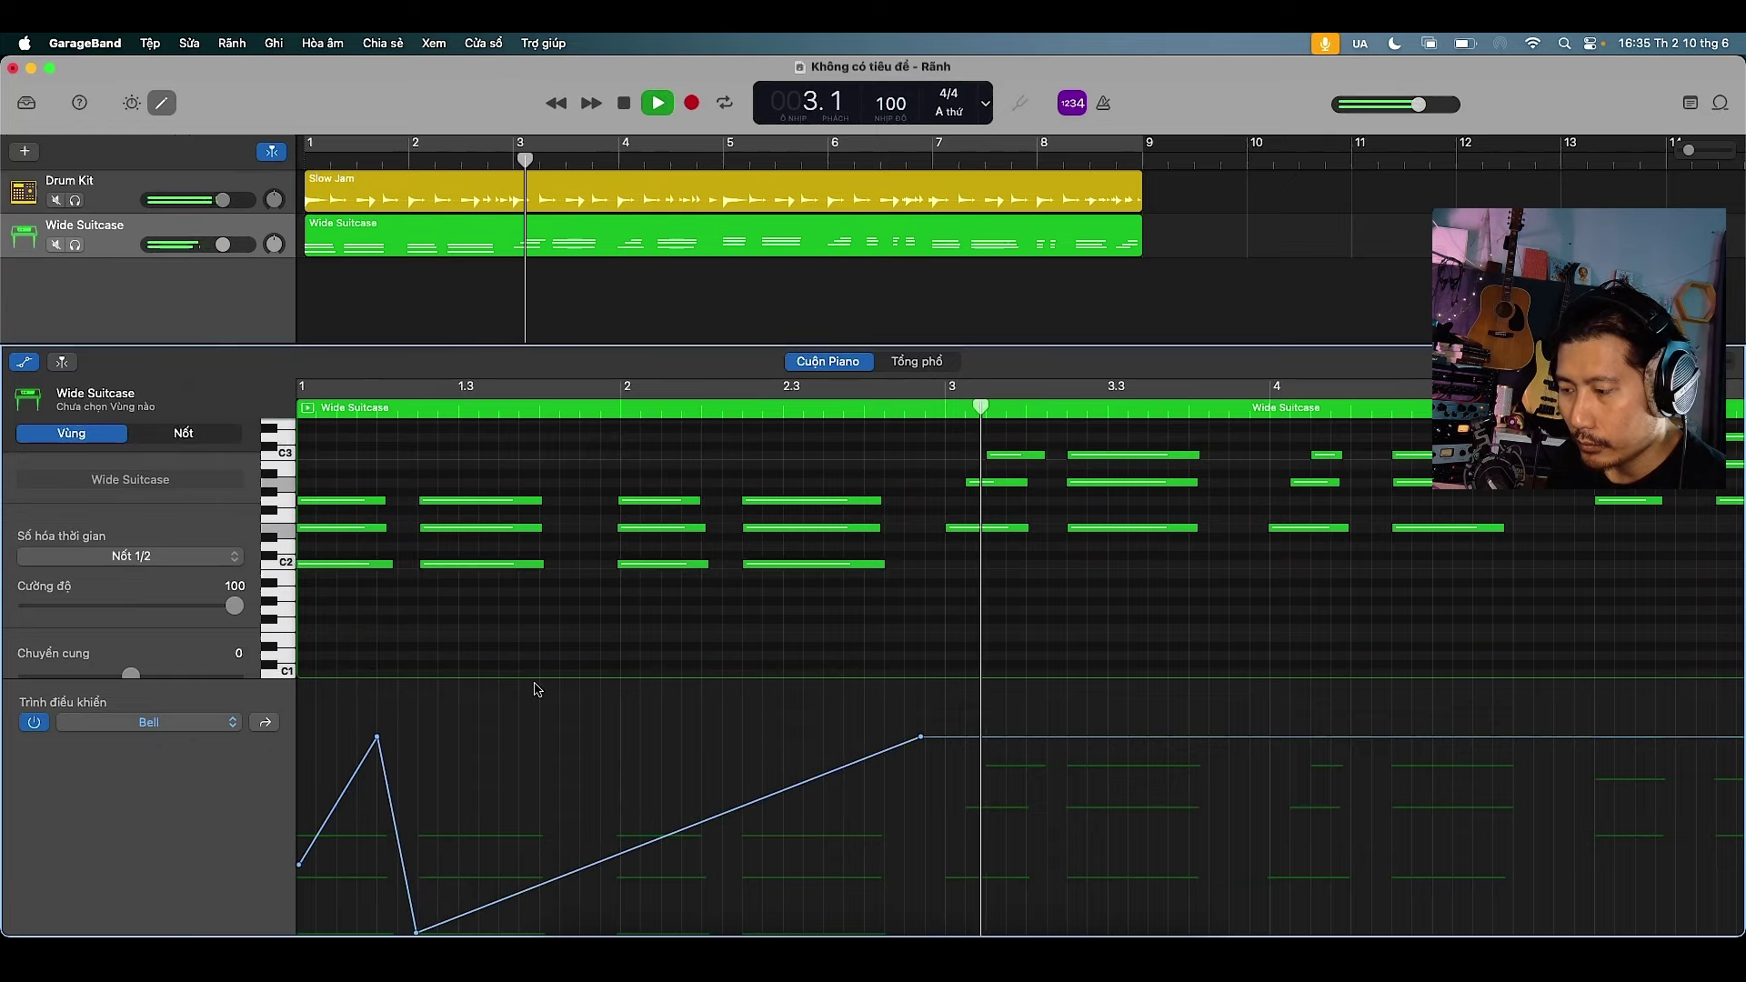
pyautogui.moveTo(921, 736); pyautogui.dragTo(920, 683)
pyautogui.press('space')
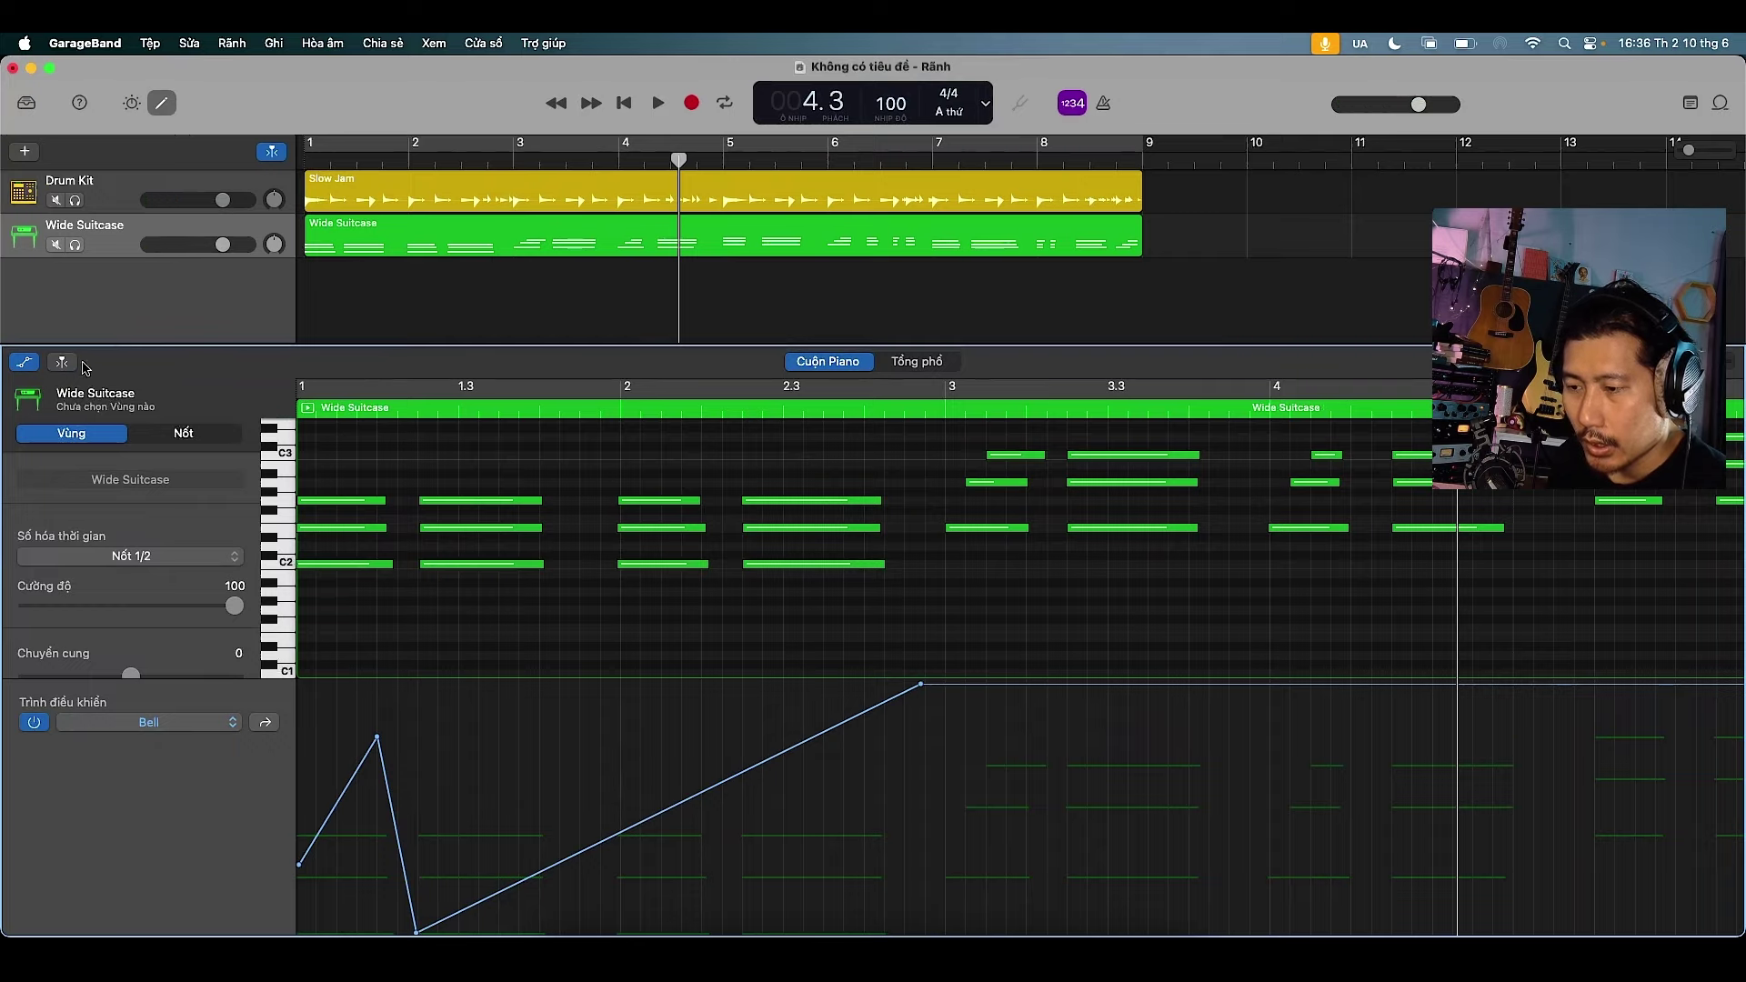
# Play the song in cycle mode with Wide Suitcase's Smart Controls open to watch the Bell knob follow its automation
pyautogui.click(134, 104)
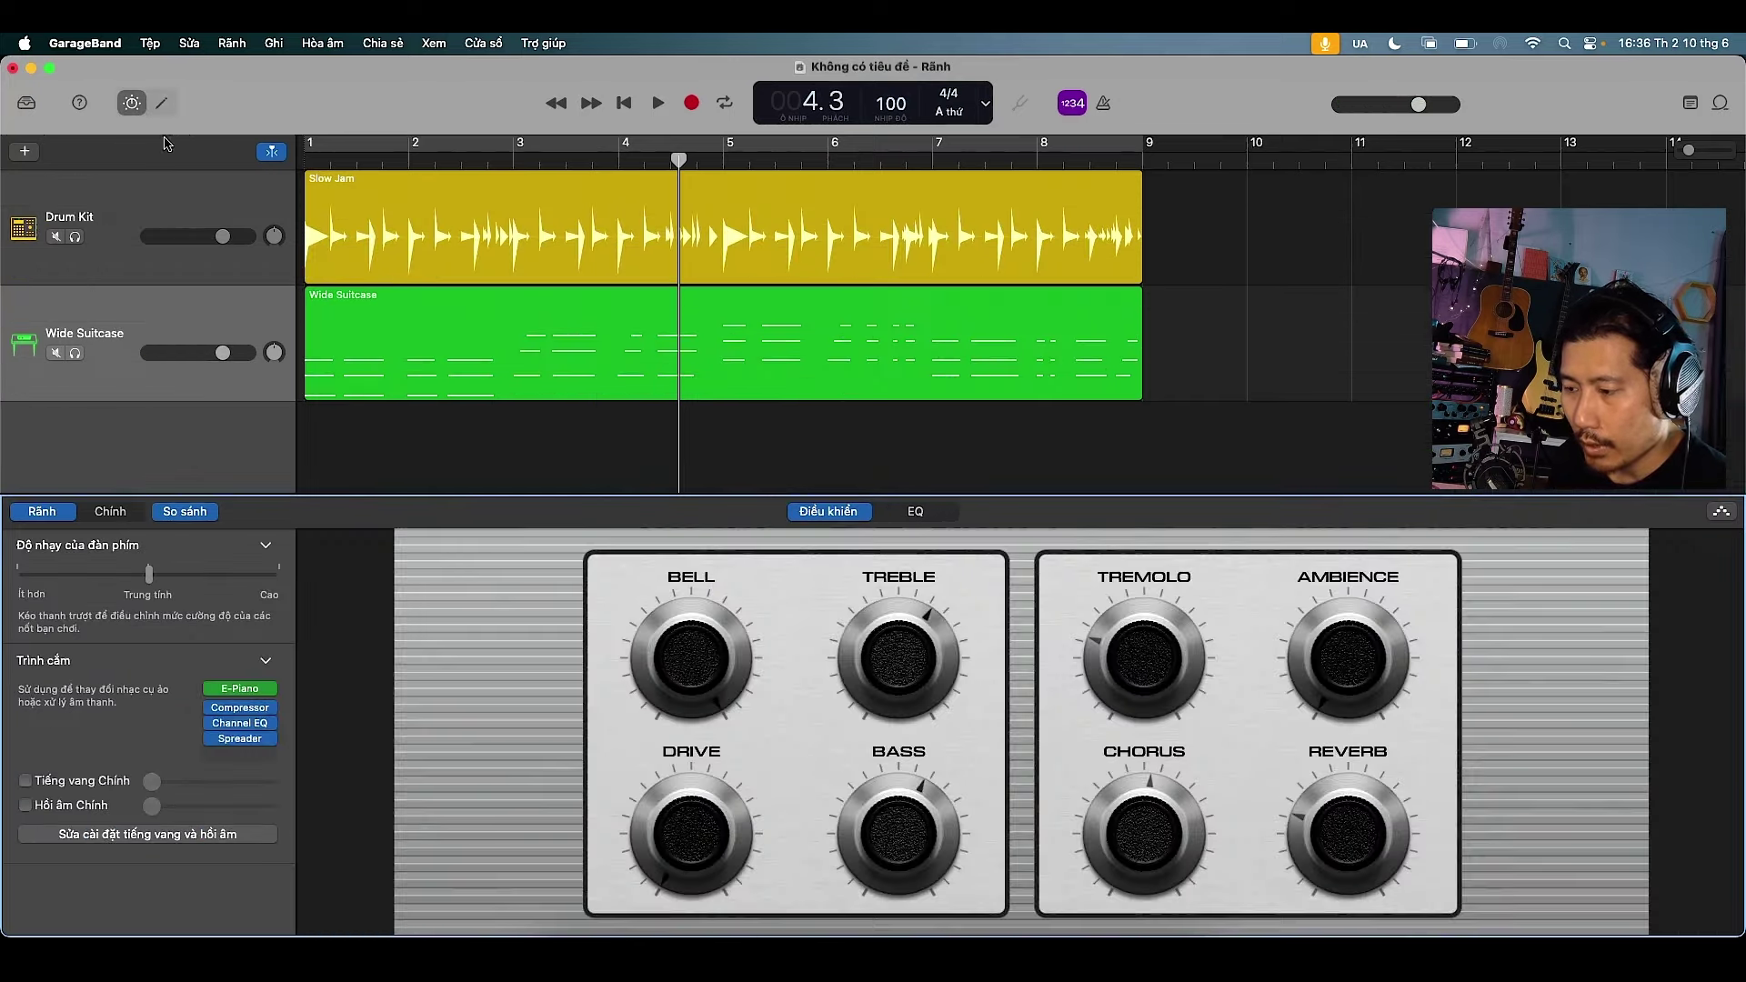
pyautogui.press('space')
pyautogui.press('space')
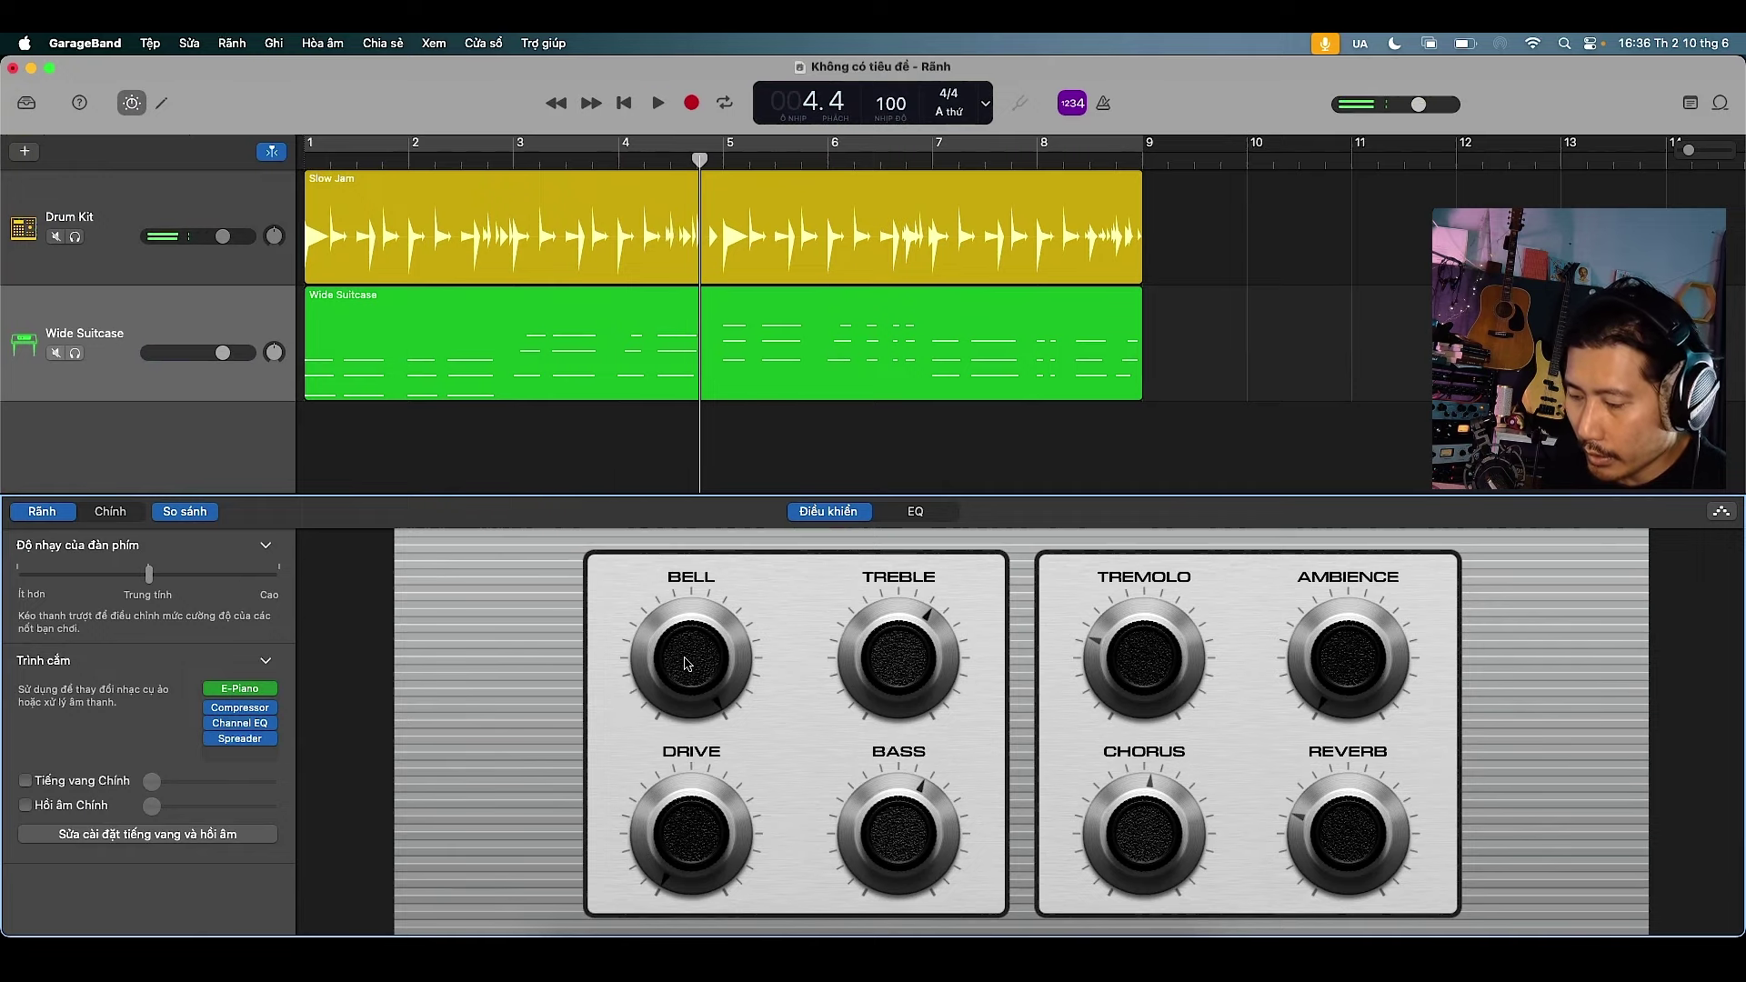
pyautogui.press('c')
pyautogui.press('space')
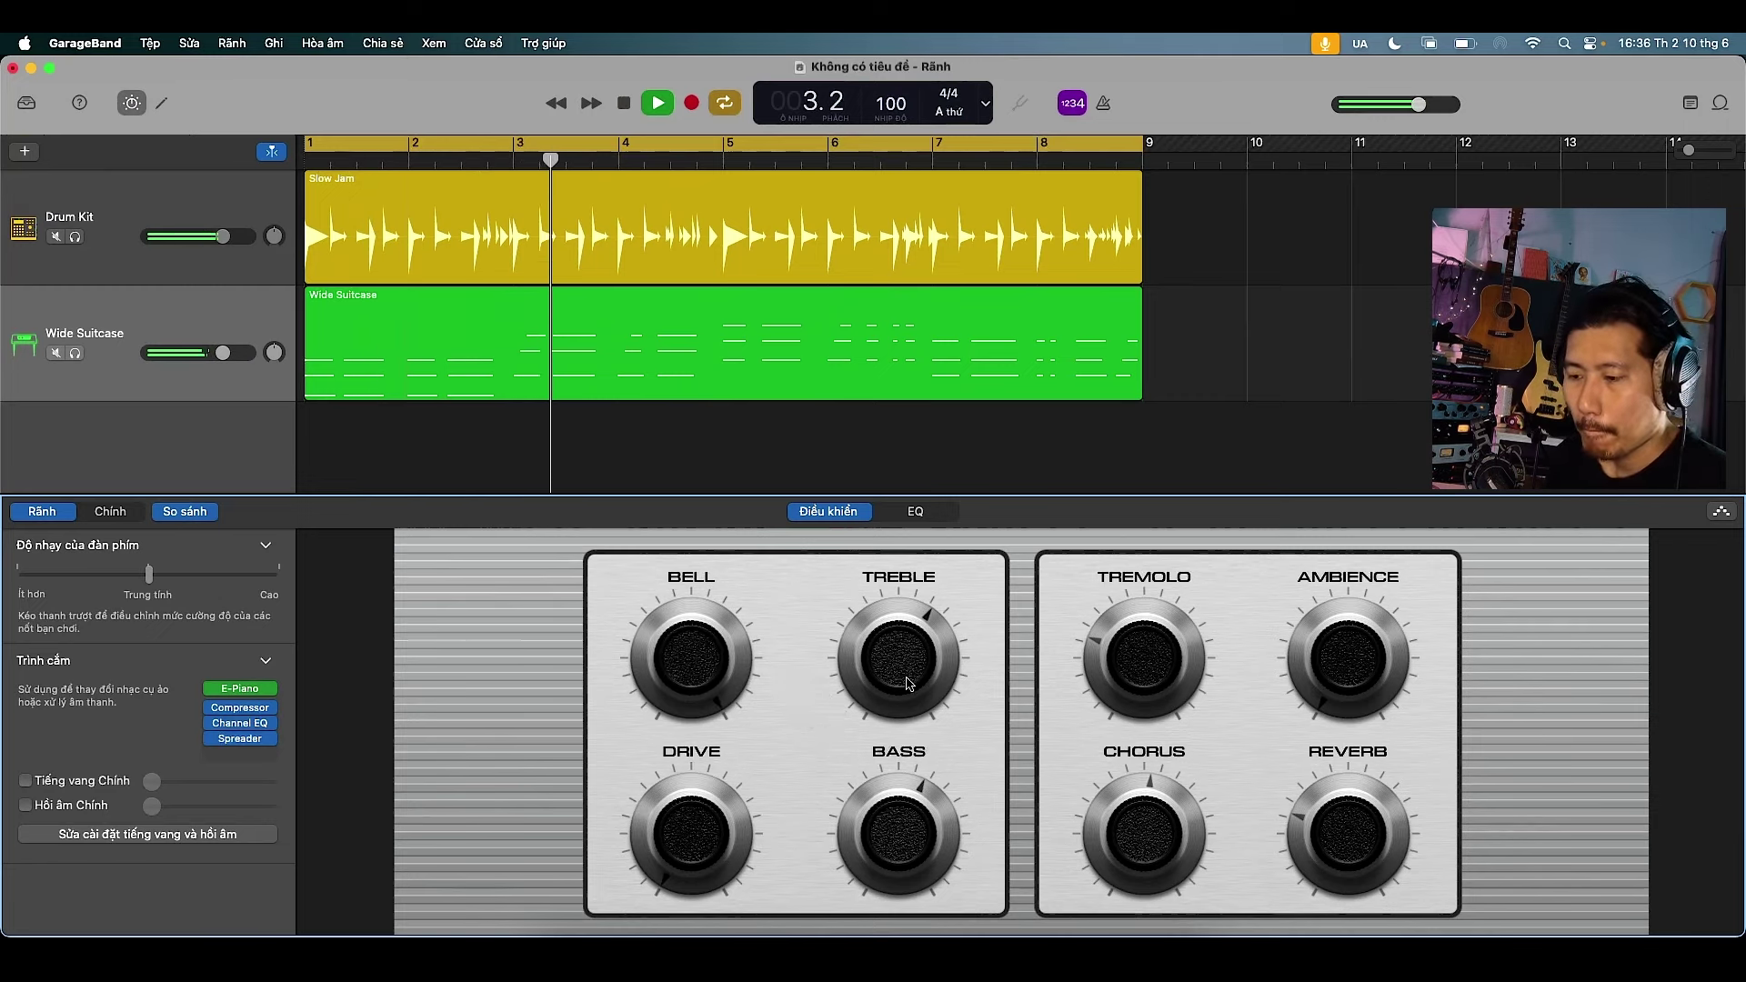
pyautogui.press('space')
# Return to the Piano Roll and switch the controller lane from Bell to note velocity (Cường độ nốt)
pyautogui.press('e')
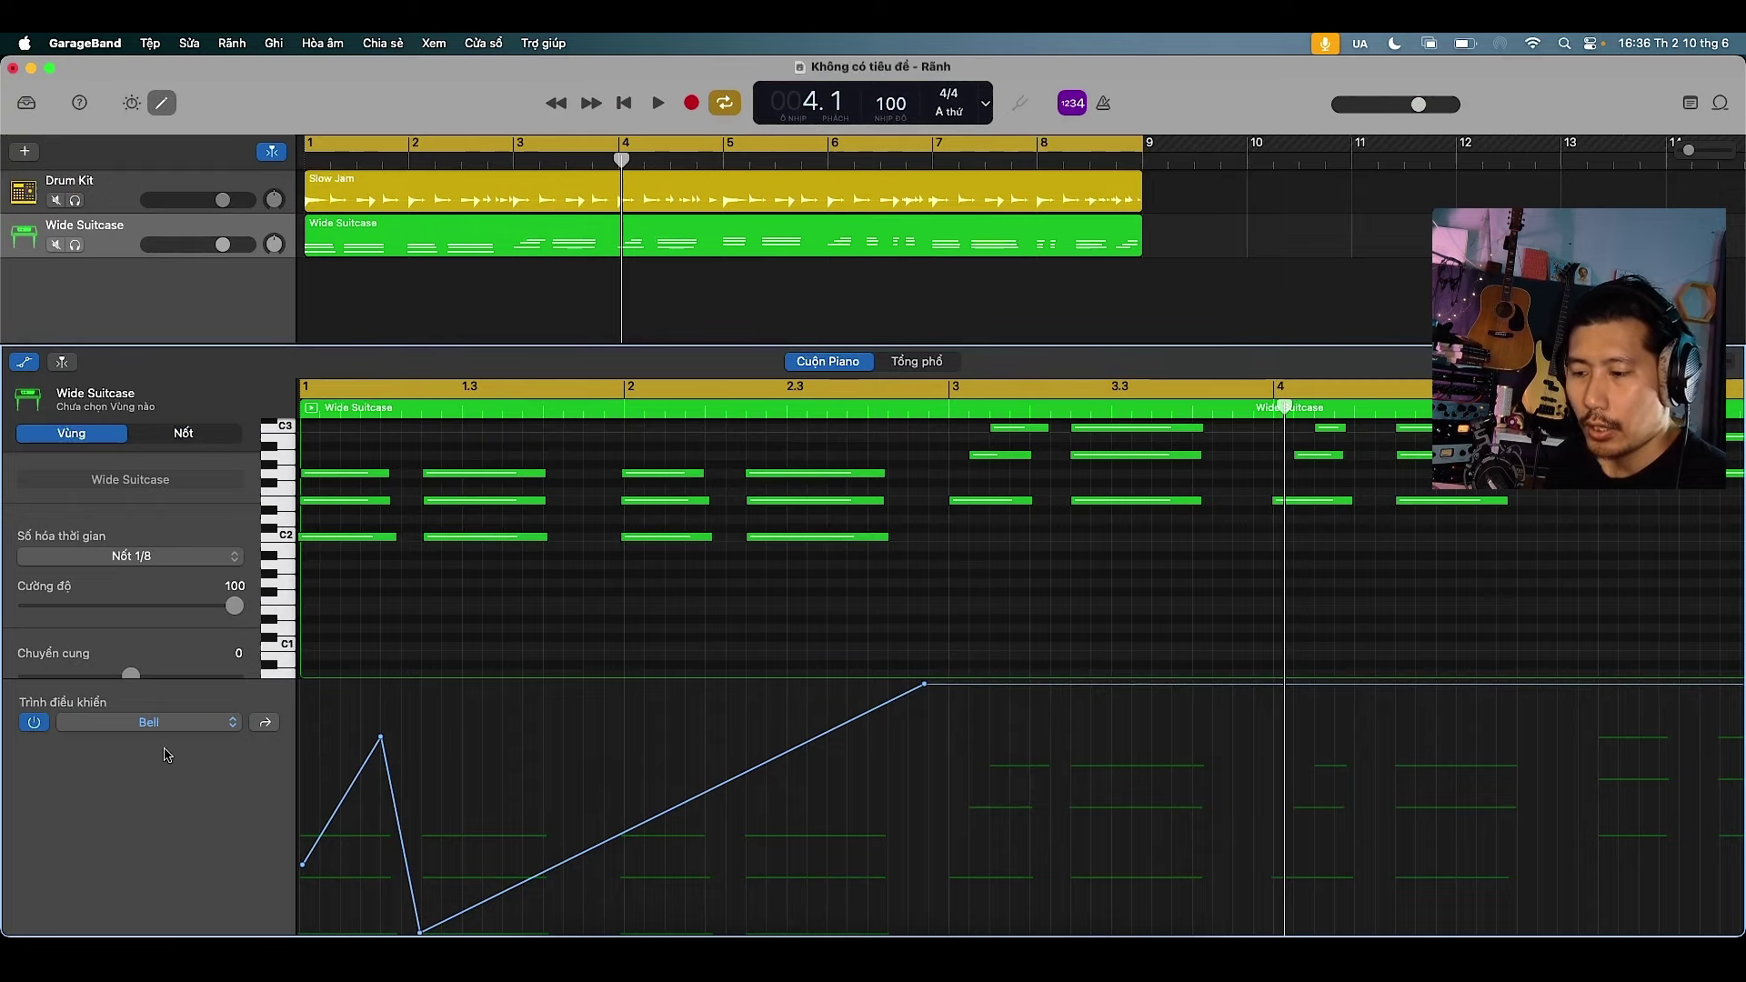
pyautogui.click(170, 725)
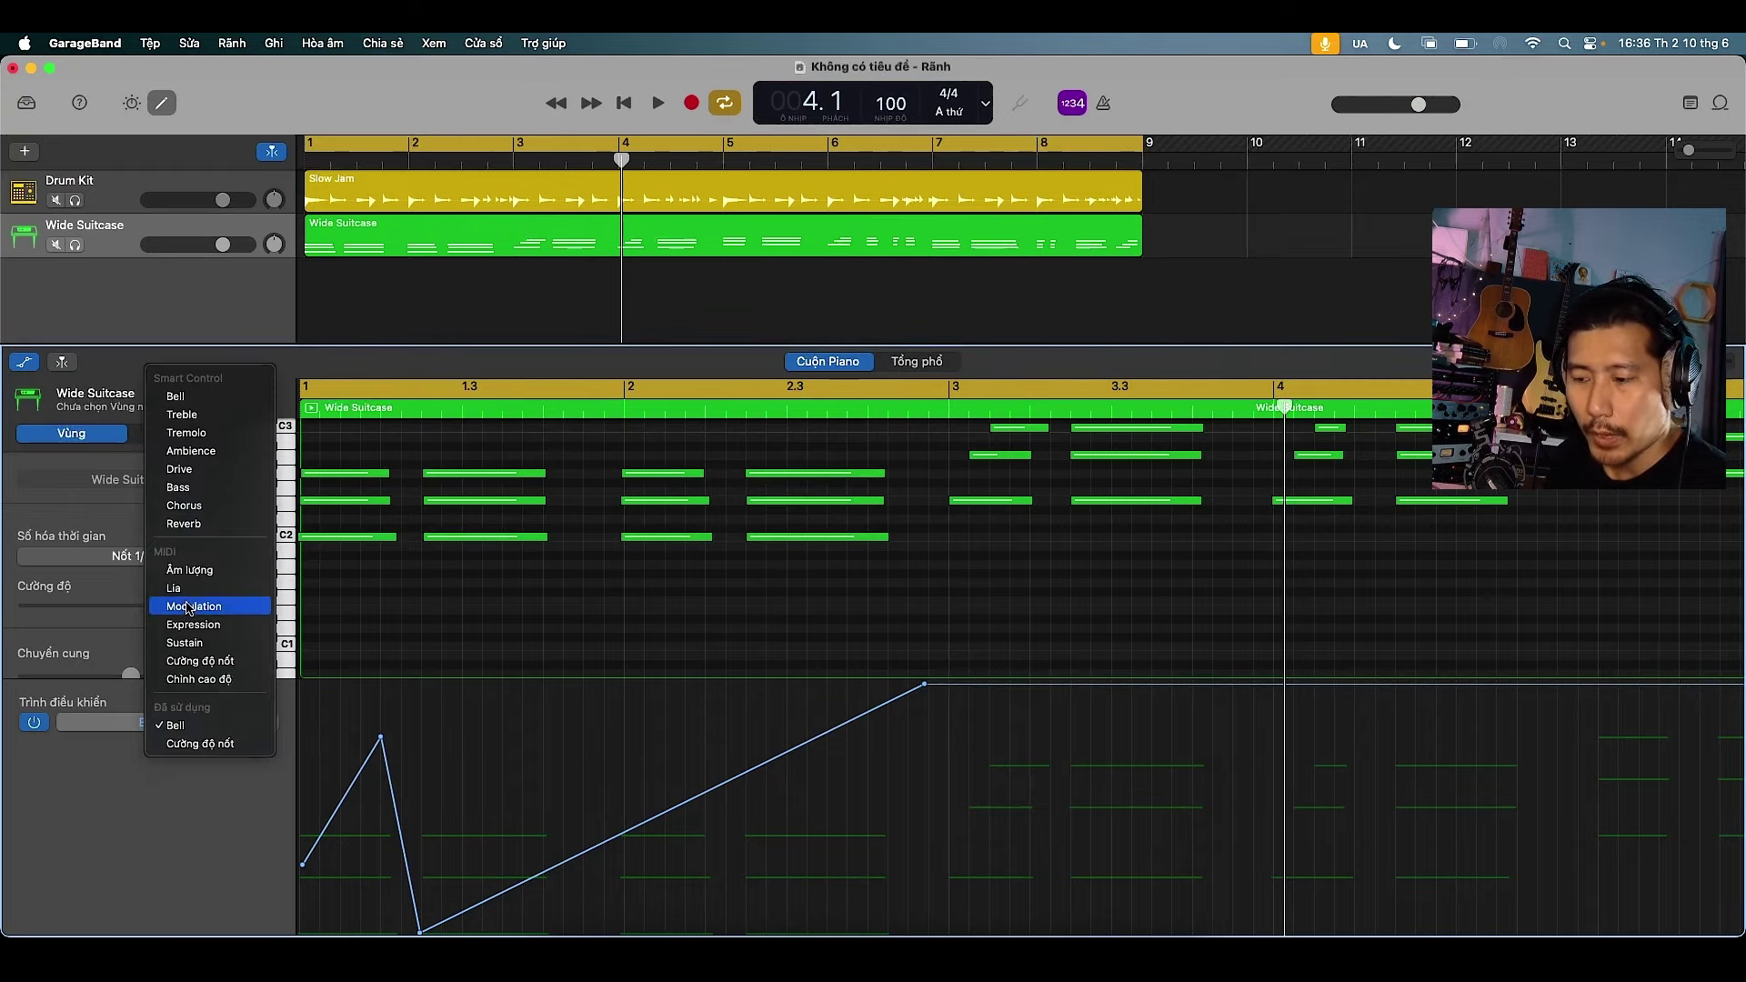
pyautogui.click(200, 743)
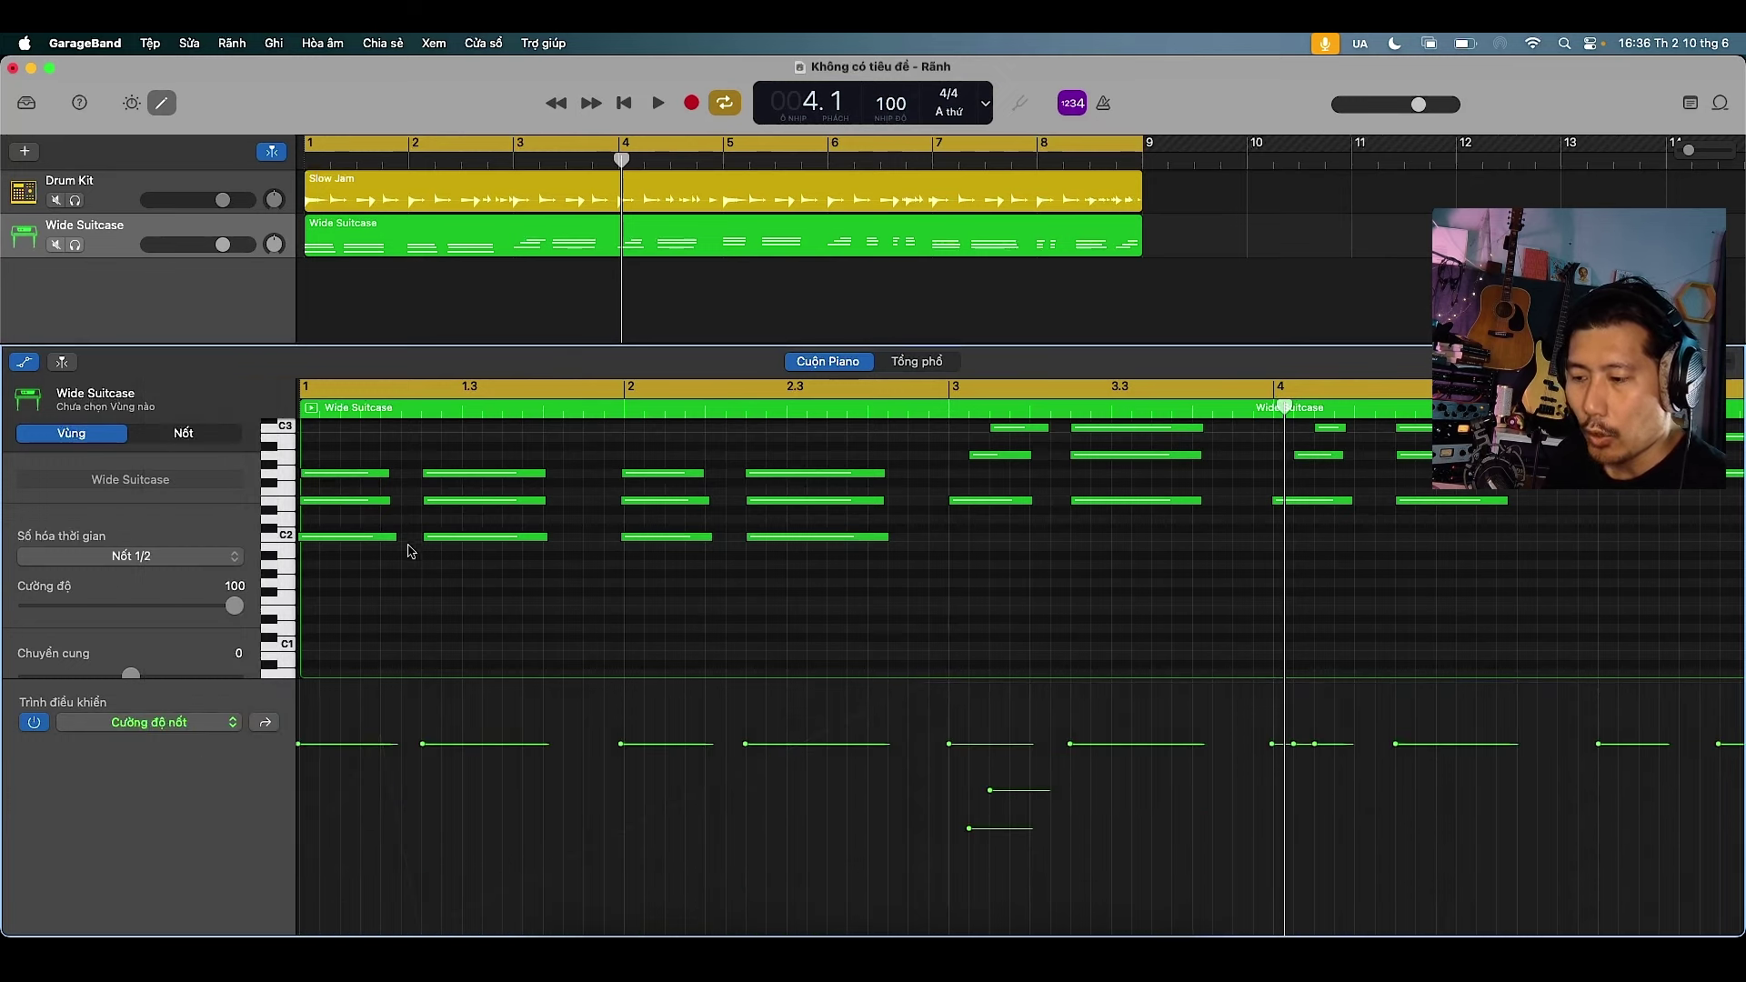
# Raise a note velocity in bar 1's first chord, and raise the C2 notes across bars 1 and 2 to velocity 112
pyautogui.click(350, 537)
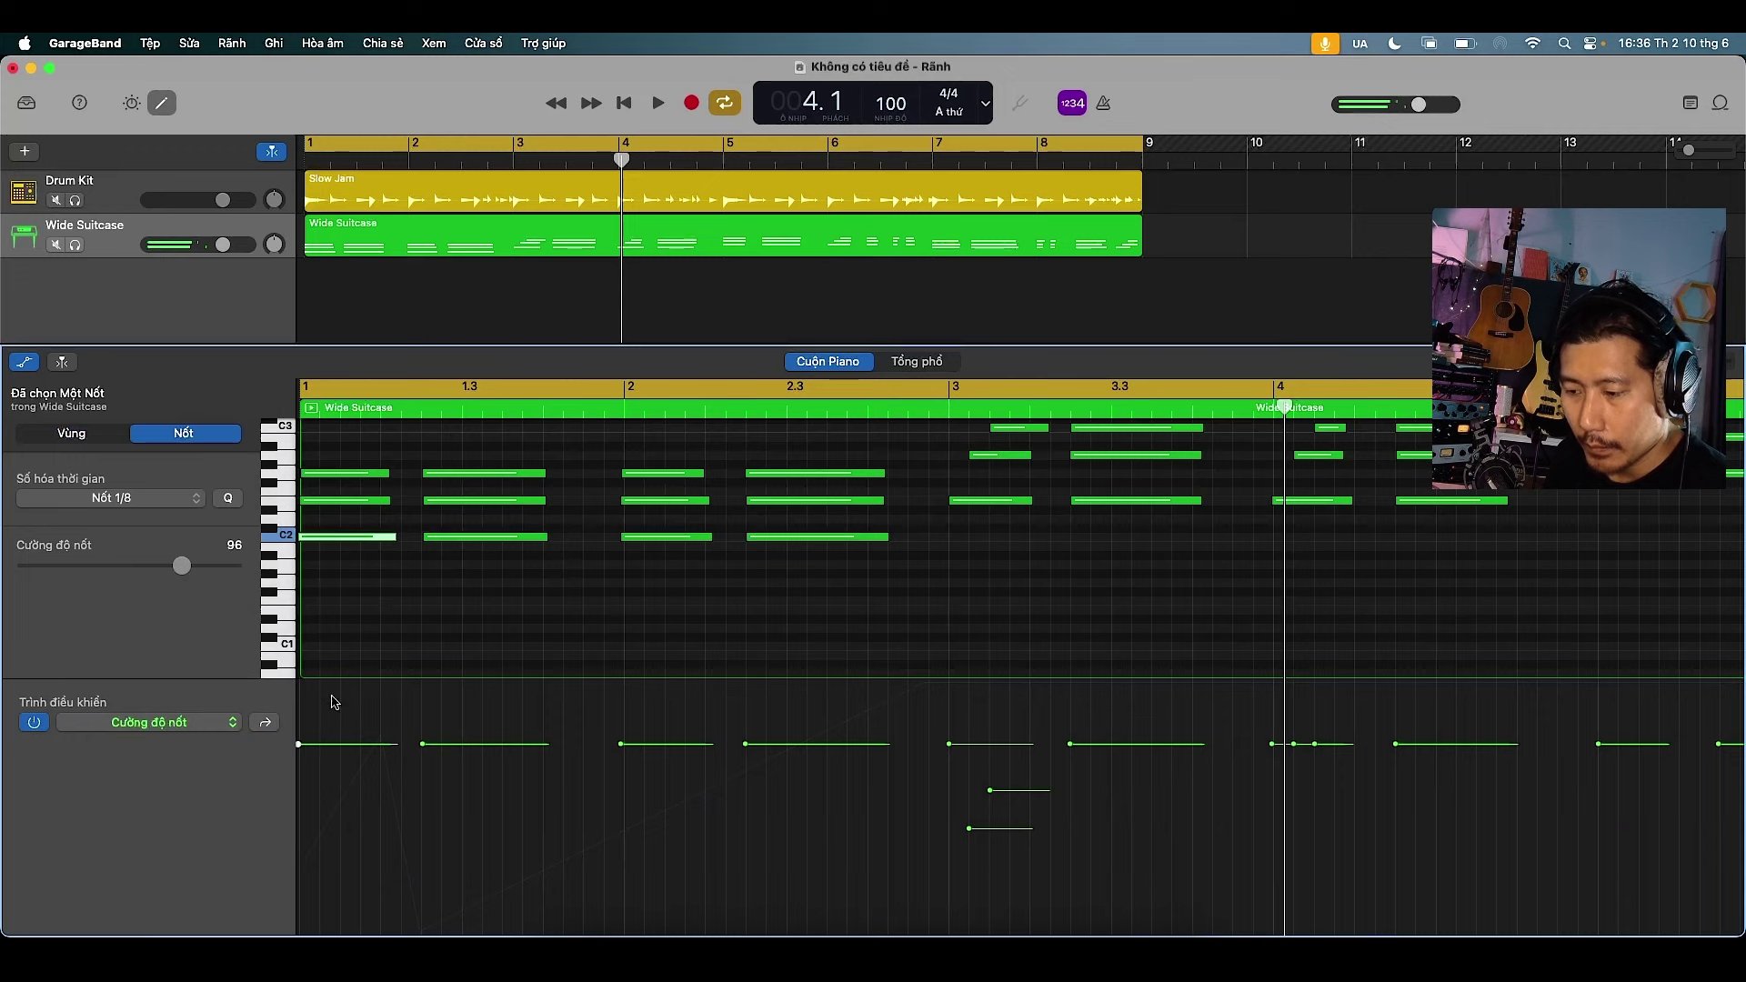
pyautogui.moveTo(302, 745)
pyautogui.mouseDown()
pyautogui.moveTo(302, 790)
pyautogui.moveTo(302, 714)
pyautogui.mouseUp()
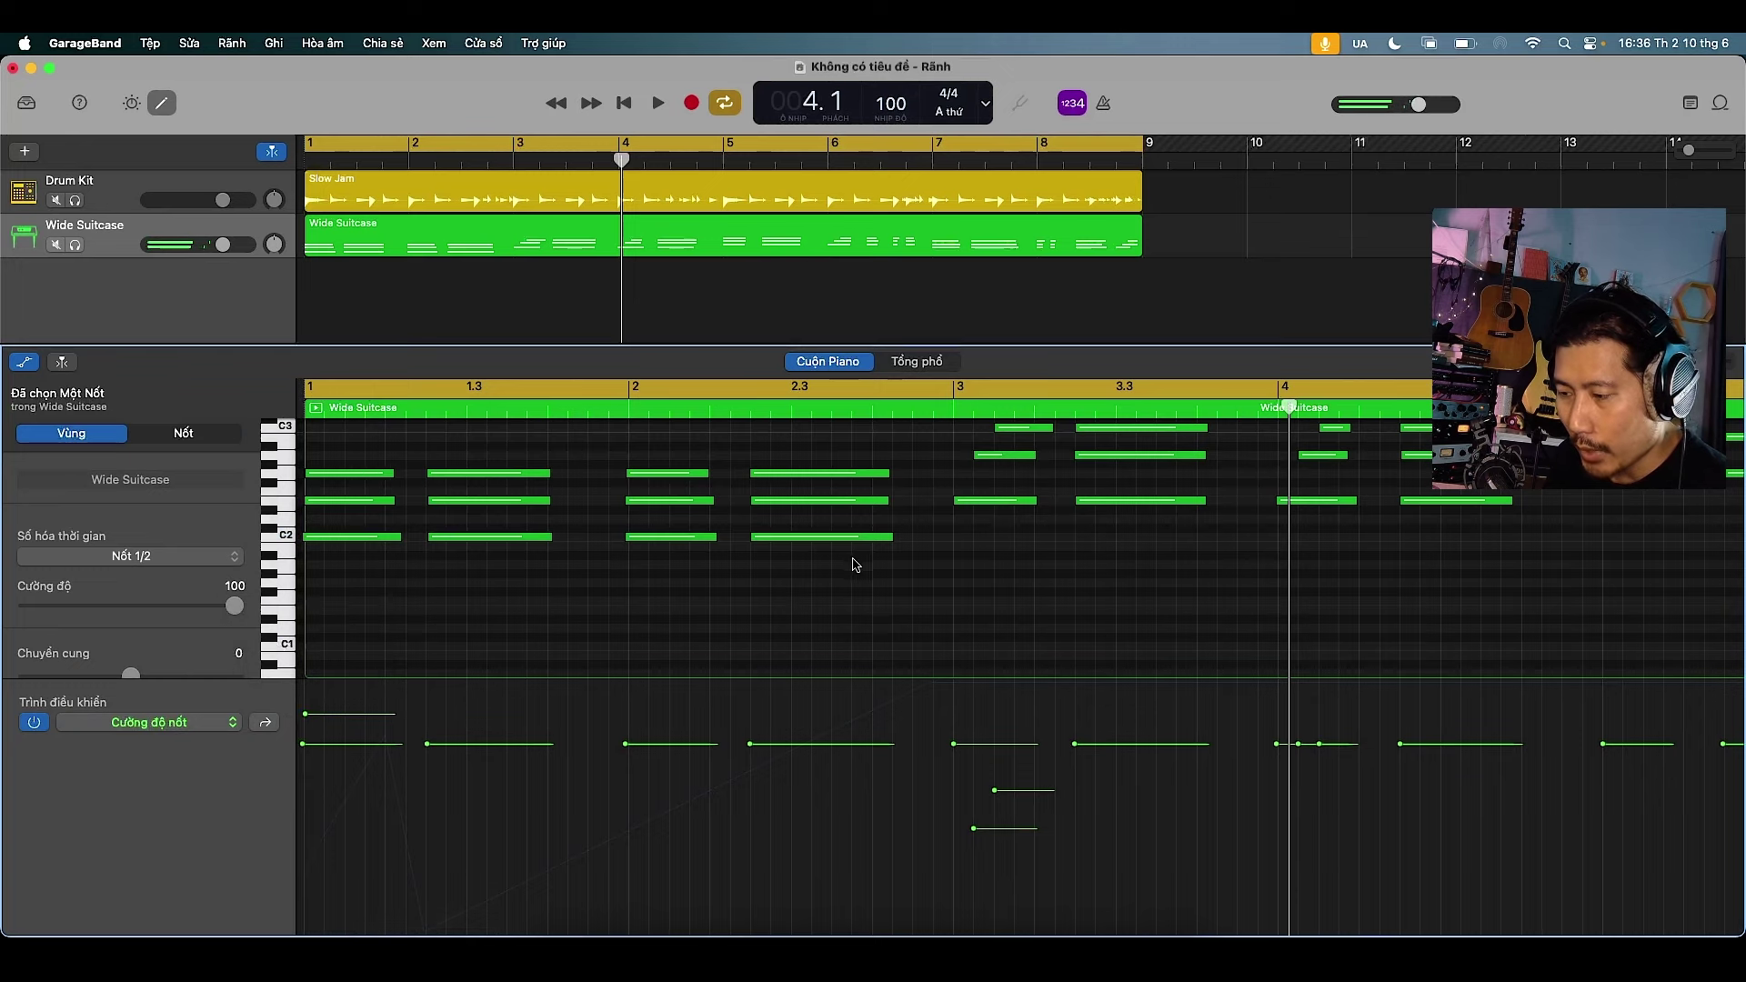
pyautogui.moveTo(854, 562); pyautogui.dragTo(400, 535)
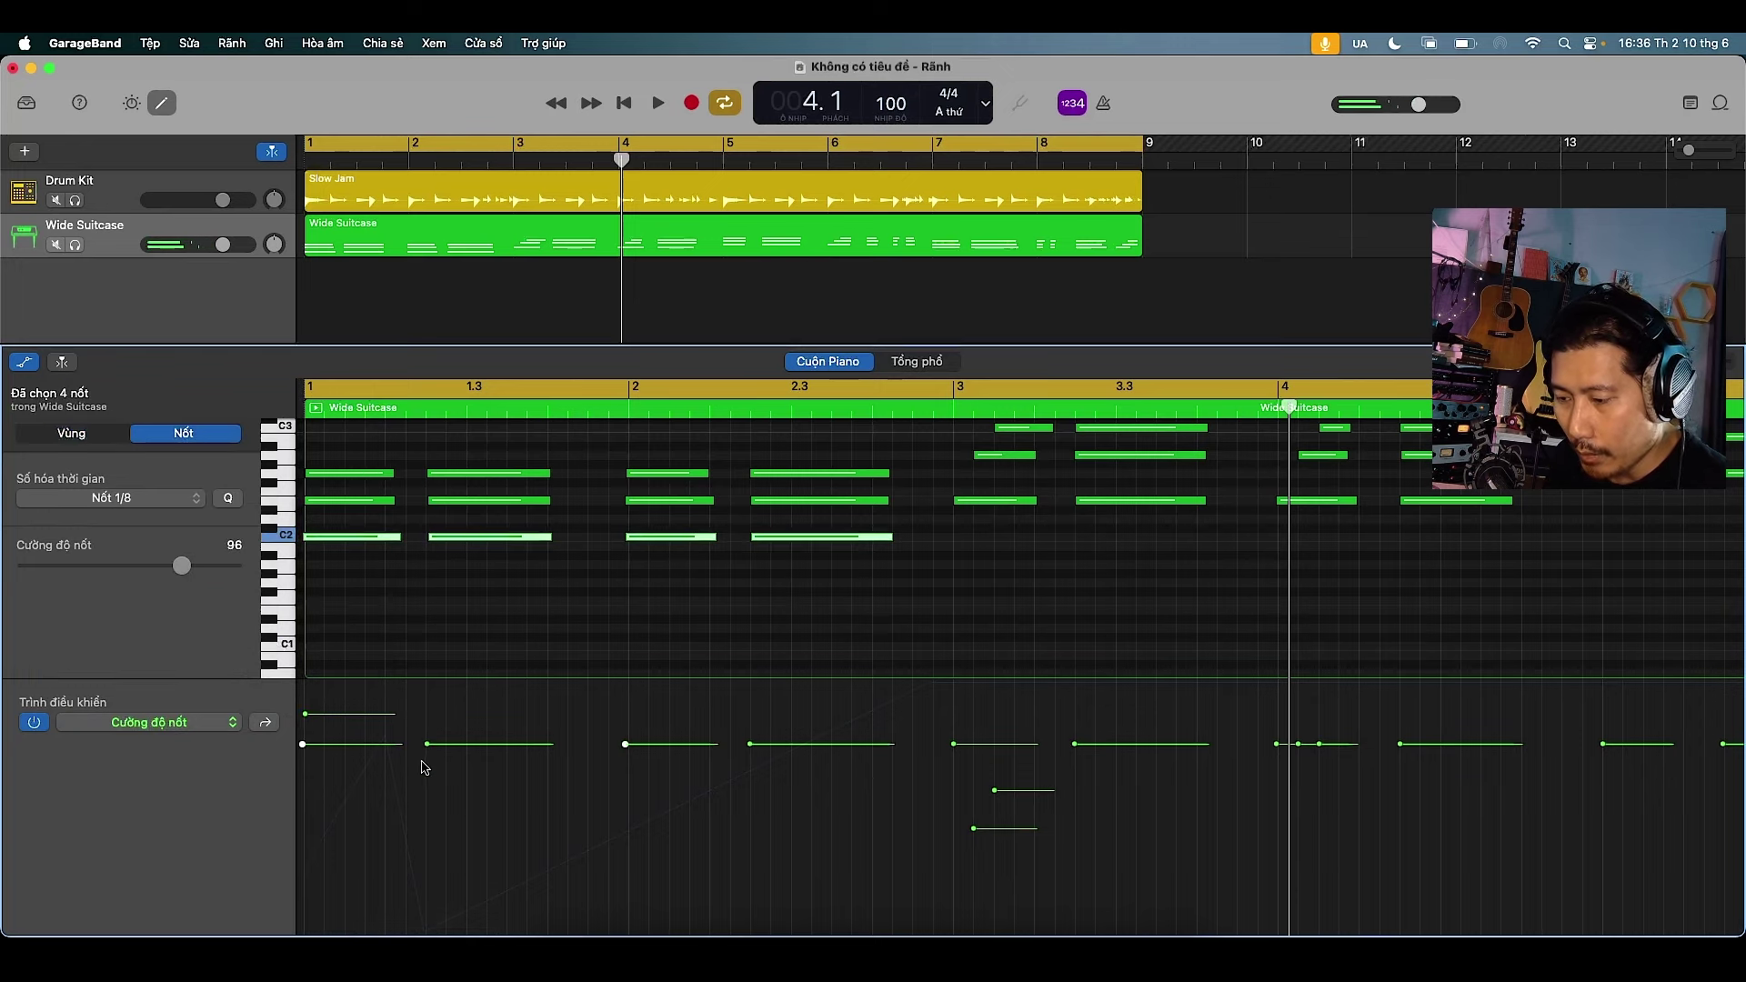
pyautogui.moveTo(631, 743); pyautogui.dragTo(630, 713)
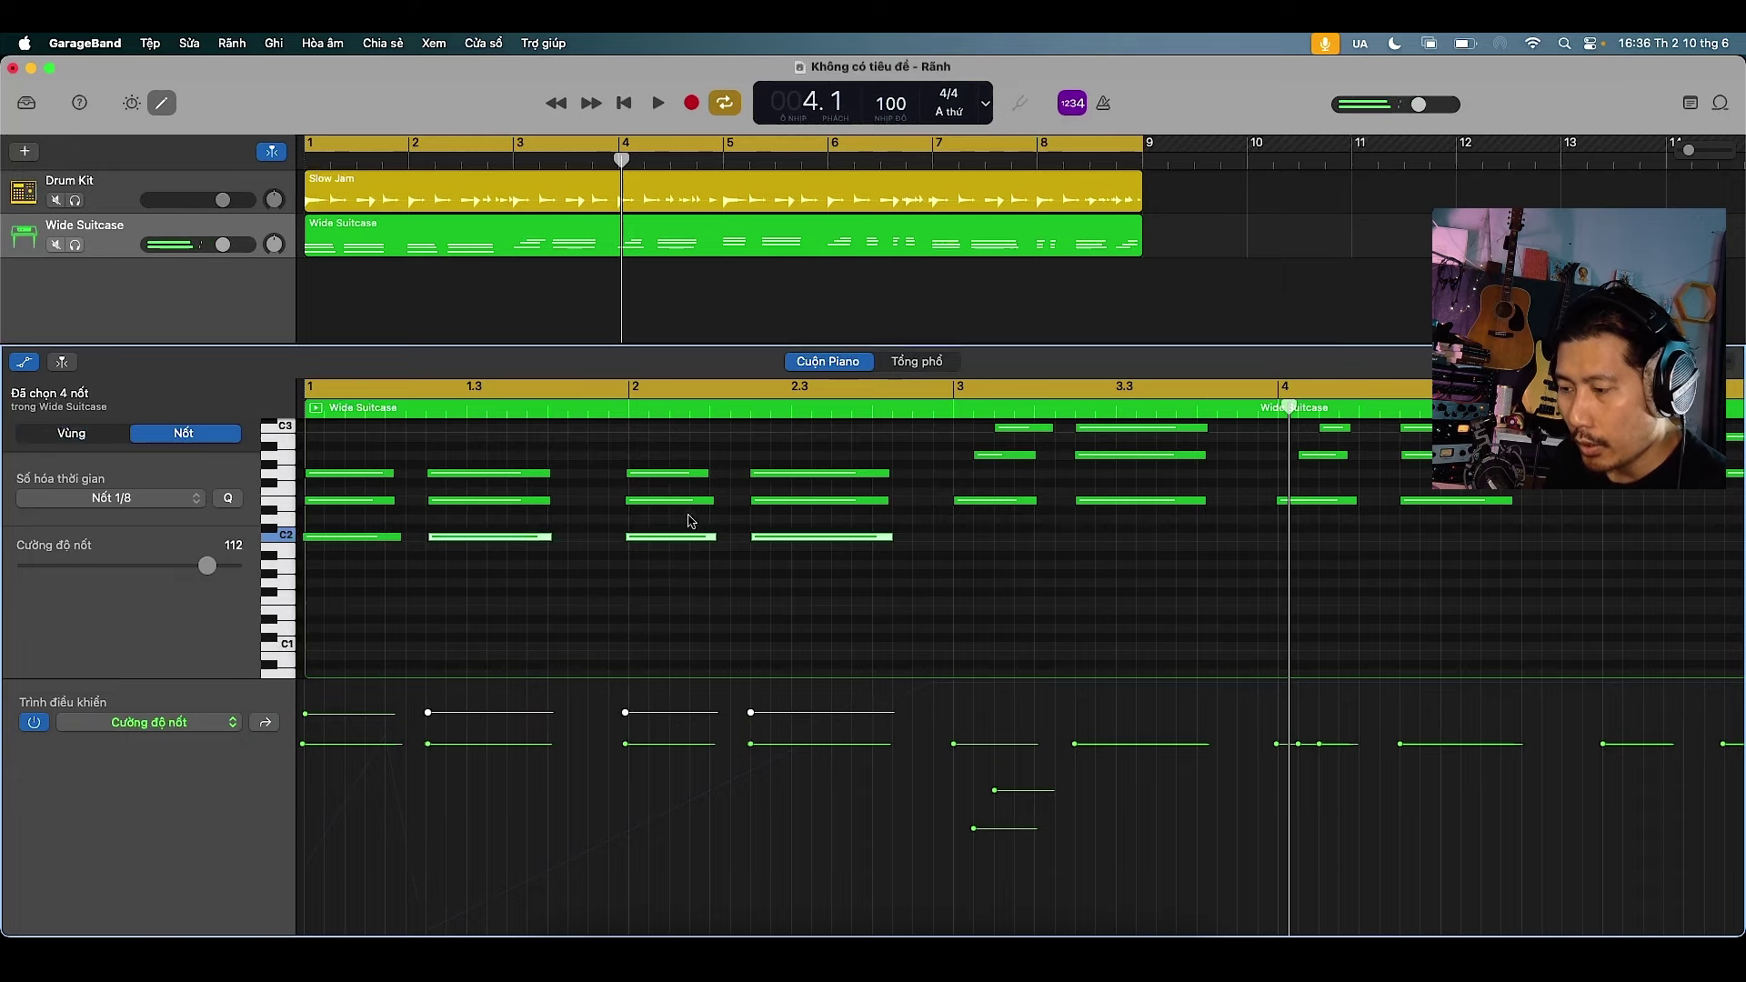
# Lower the G2 notes across bars 1 and 2 to velocity 71 and play back the result
pyautogui.moveTo(788, 454); pyautogui.dragTo(373, 489)
pyautogui.moveTo(306, 716); pyautogui.dragTo(308, 774)
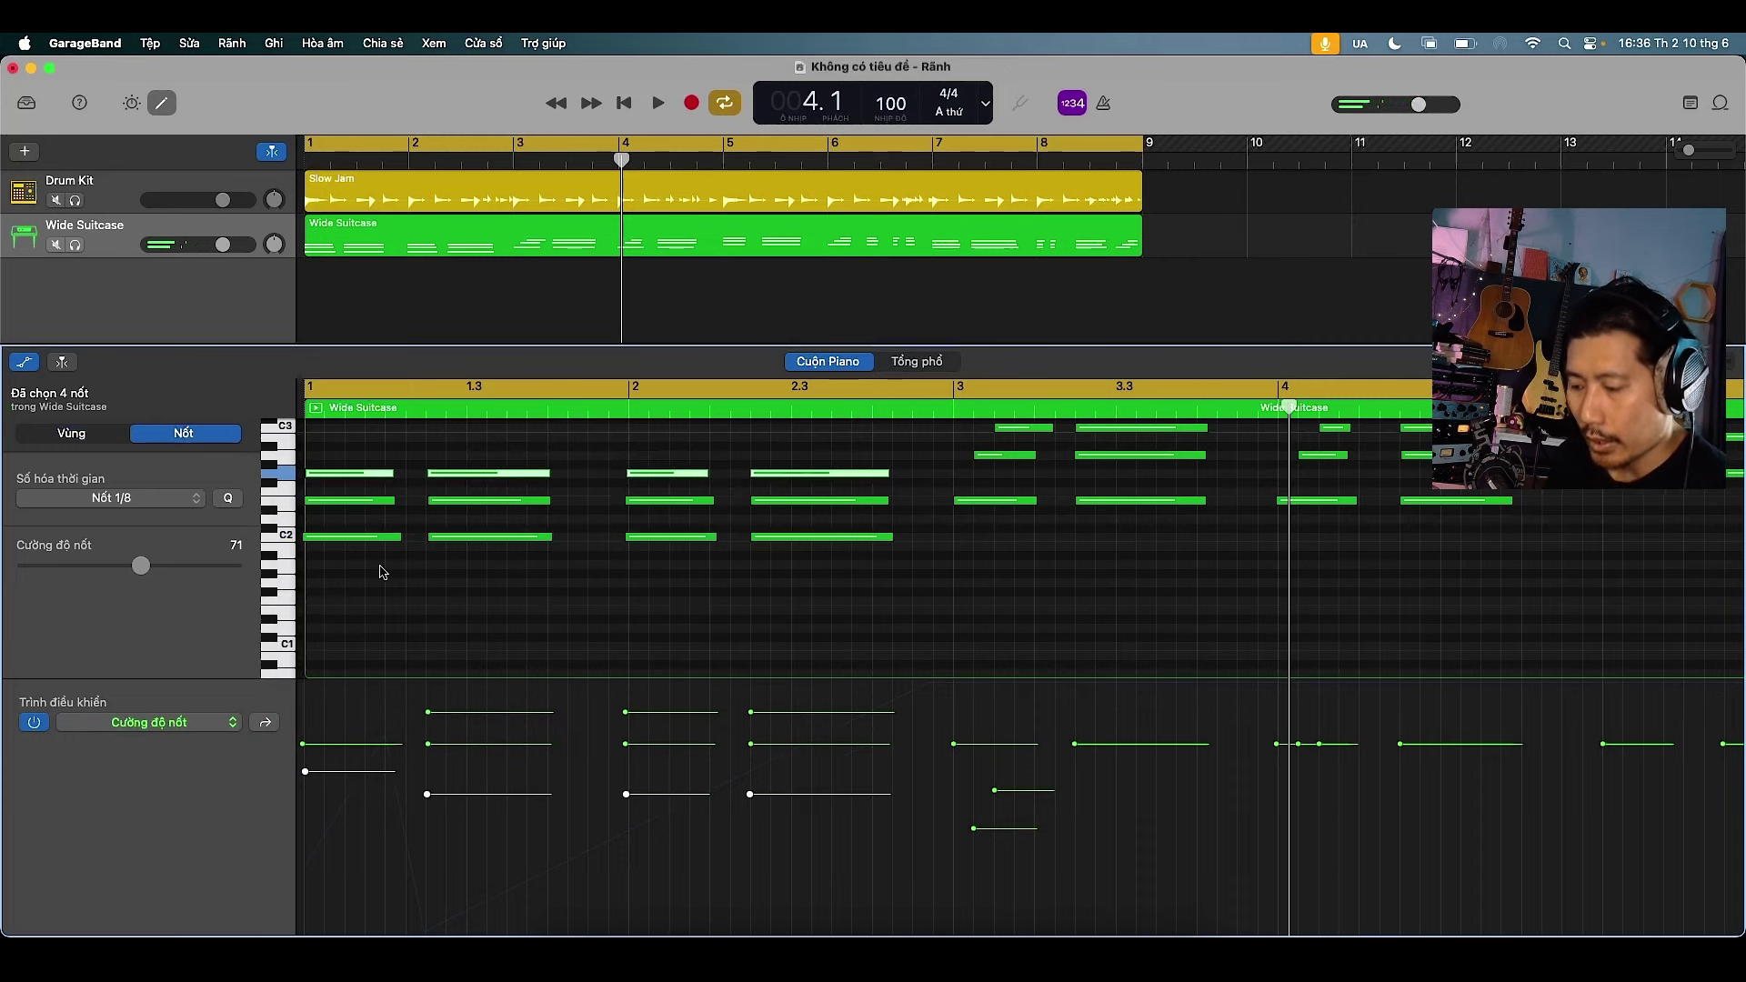
pyautogui.press('Return')
pyautogui.press('space')
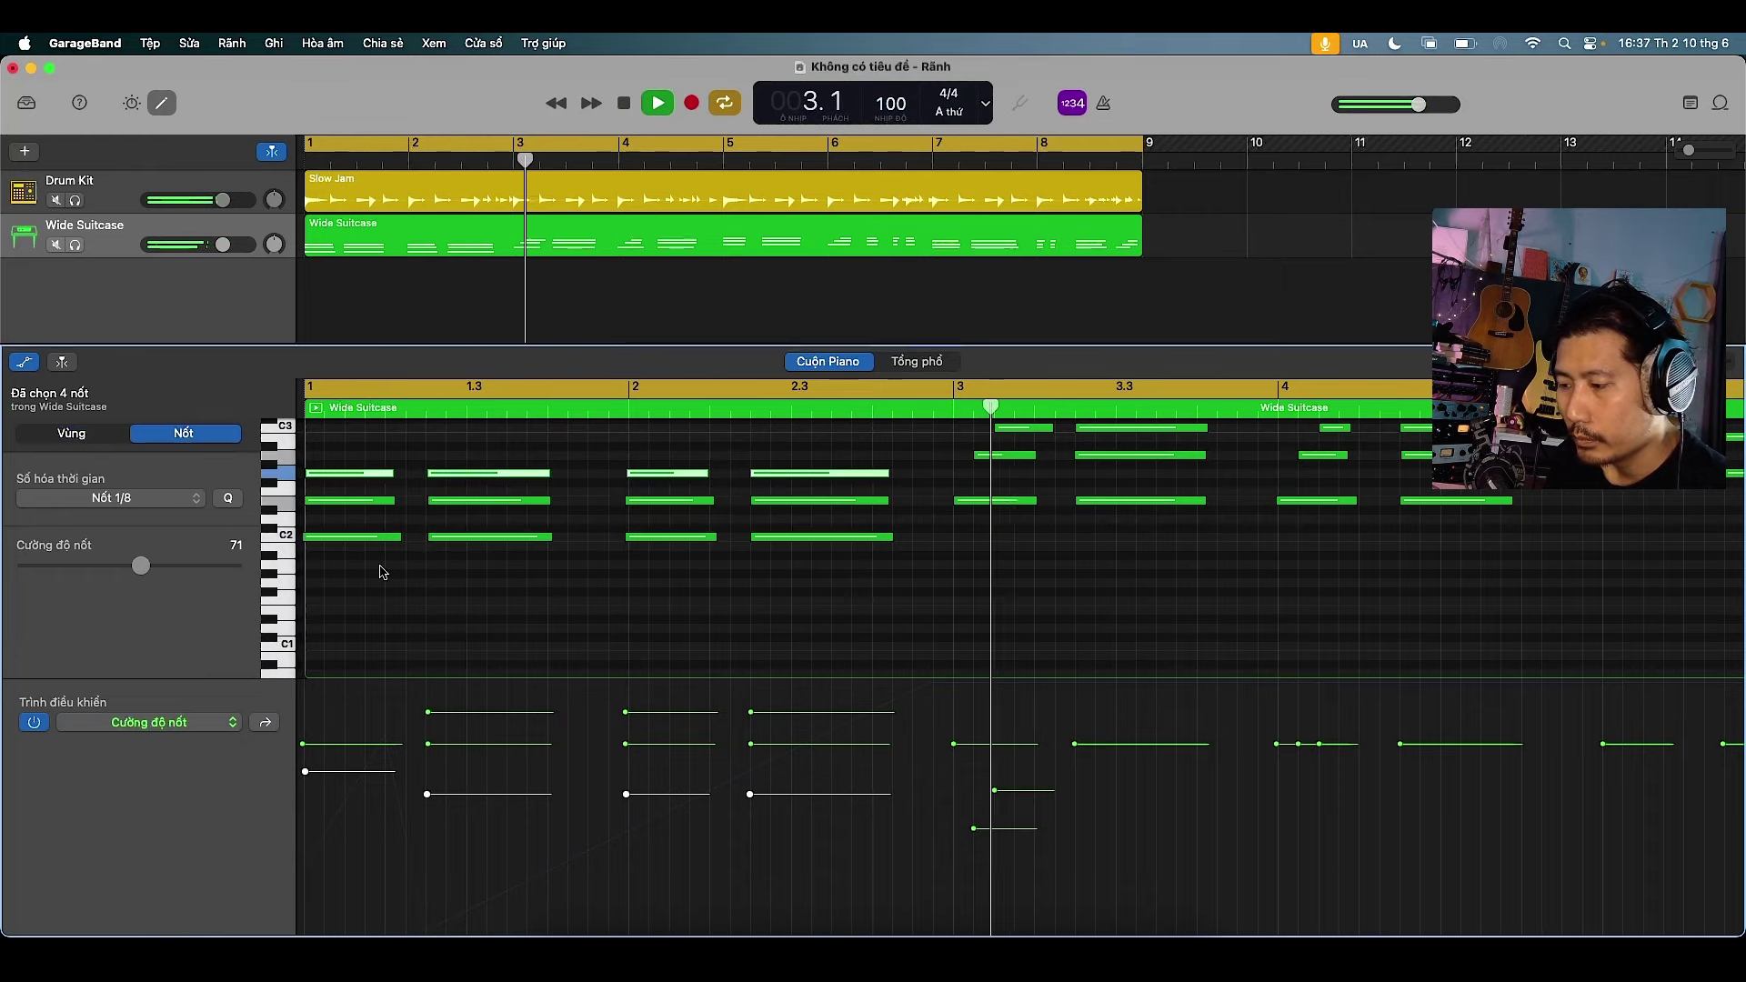
pyautogui.press('space')
# Turn off cycle mode and play the Wide Suitcase passage leading into bar 4
pyautogui.hscroll(3, 364, 576)
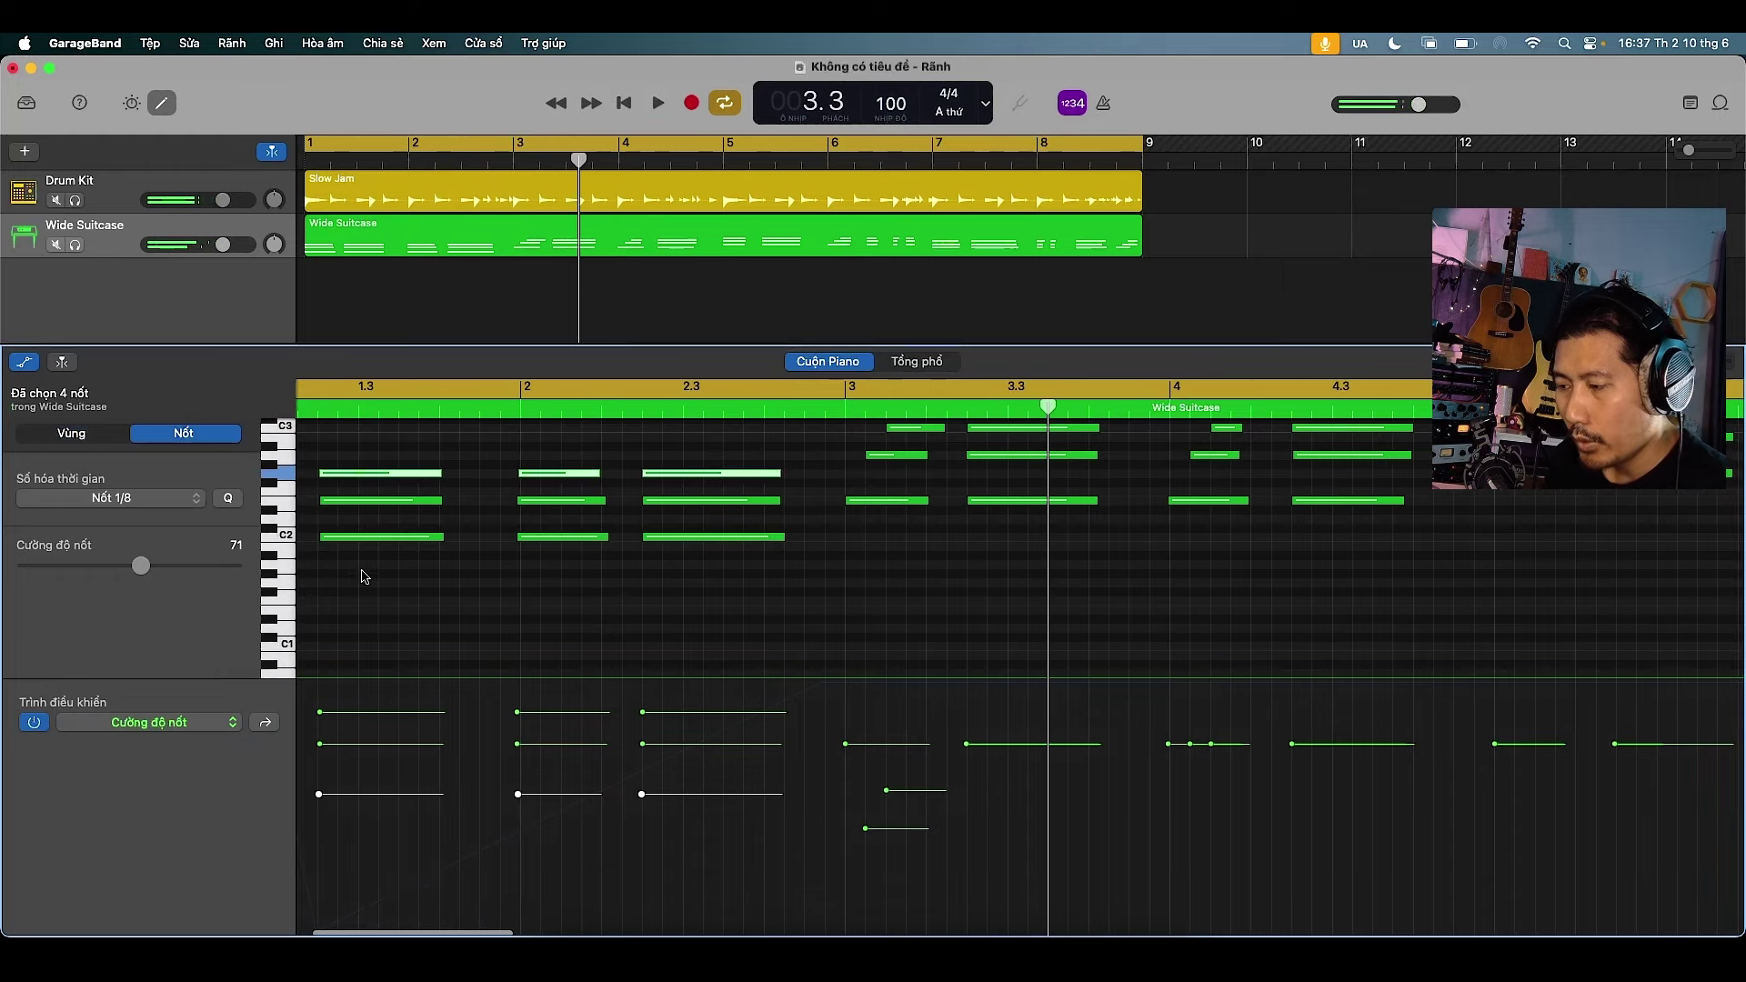
pyautogui.hscroll(2, 981, 469)
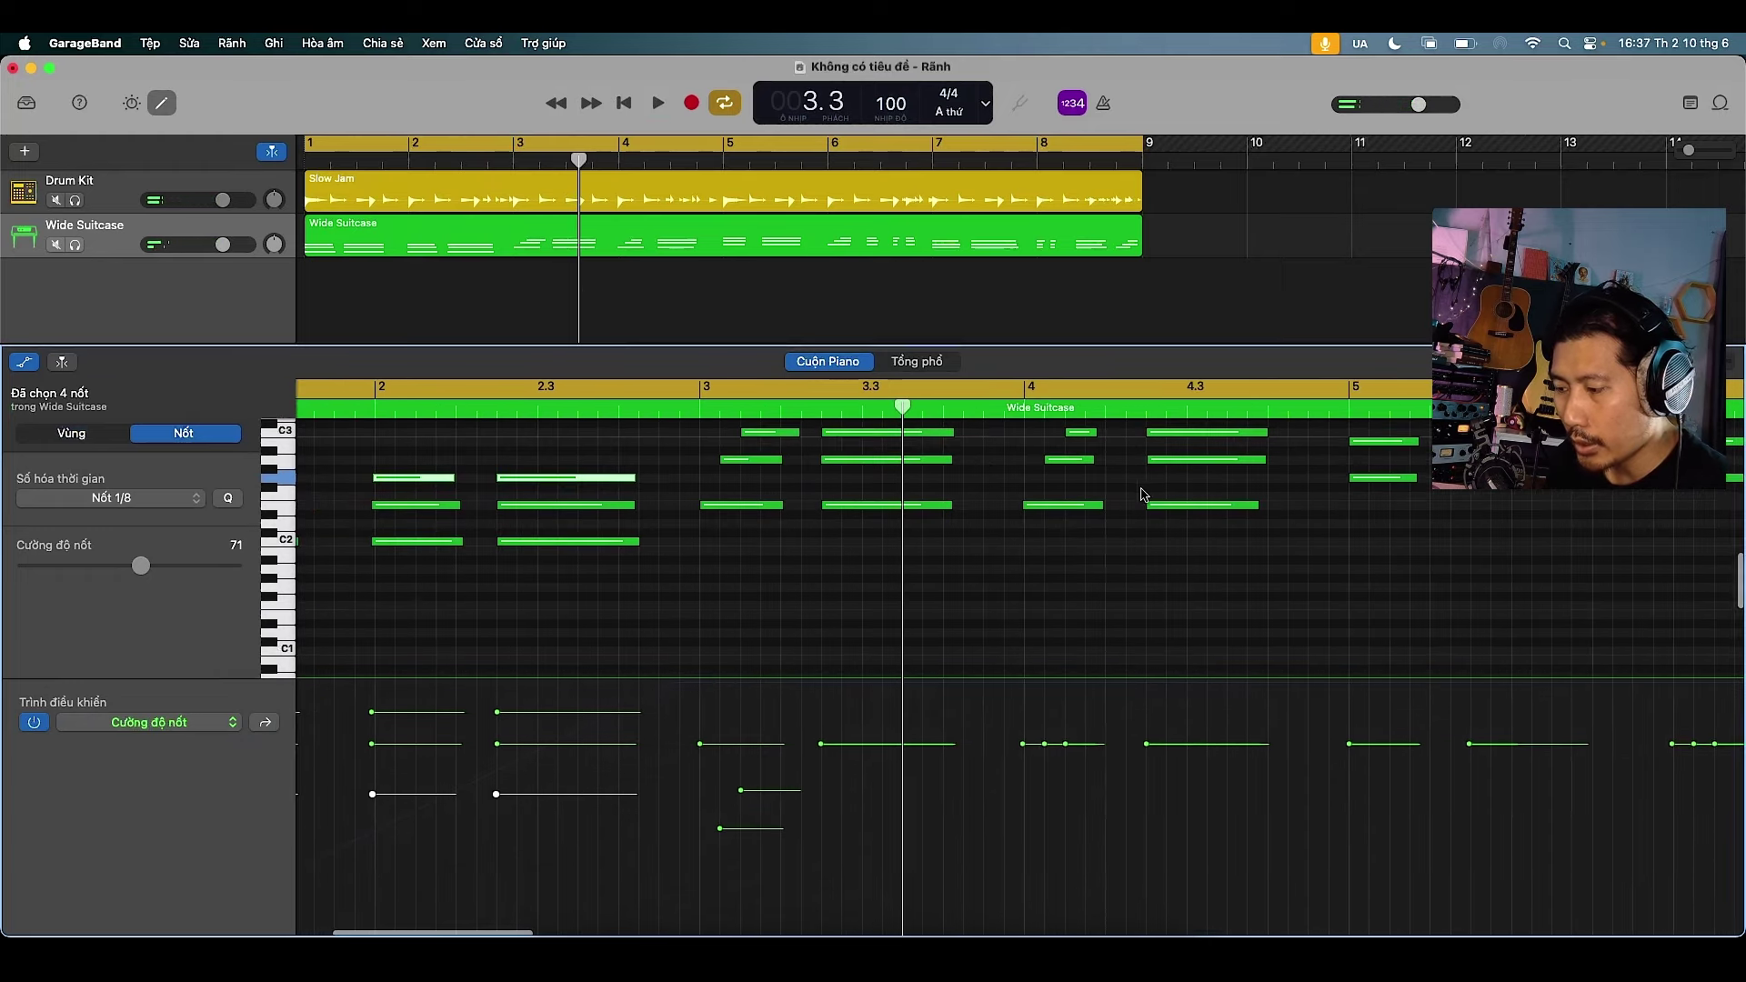
pyautogui.press('space')
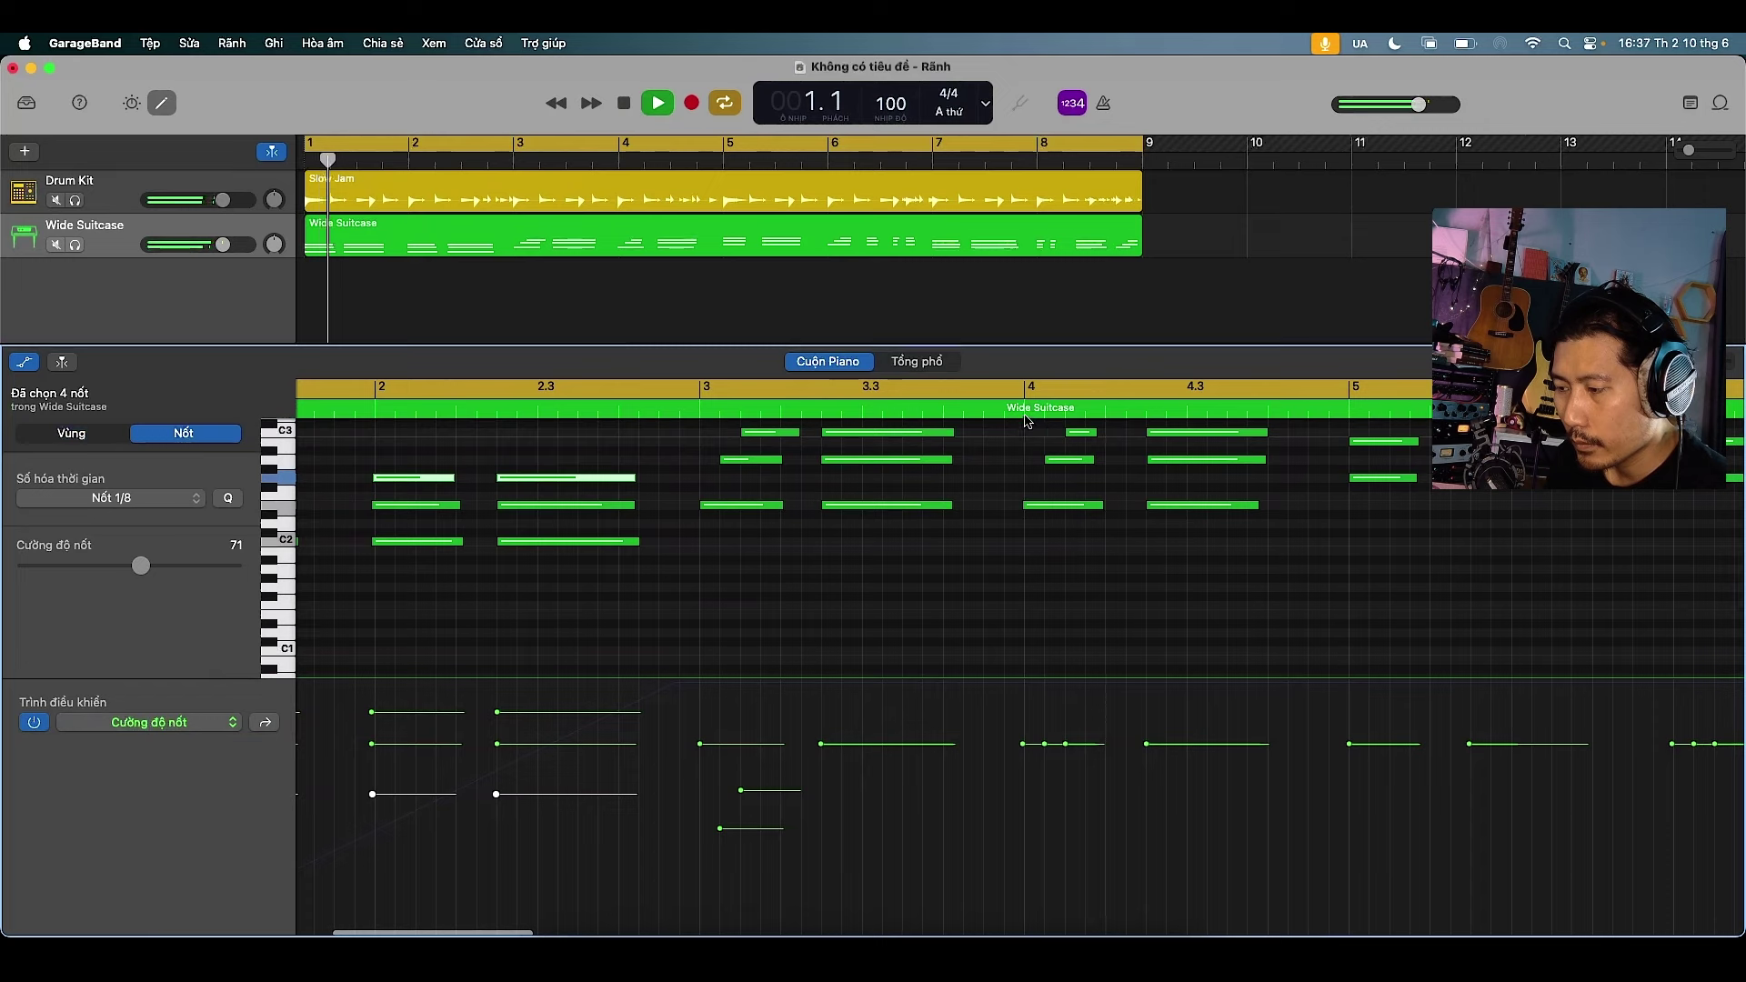
pyautogui.press('c')
pyautogui.click(969, 414)
pyautogui.press('space')
pyautogui.press('space')
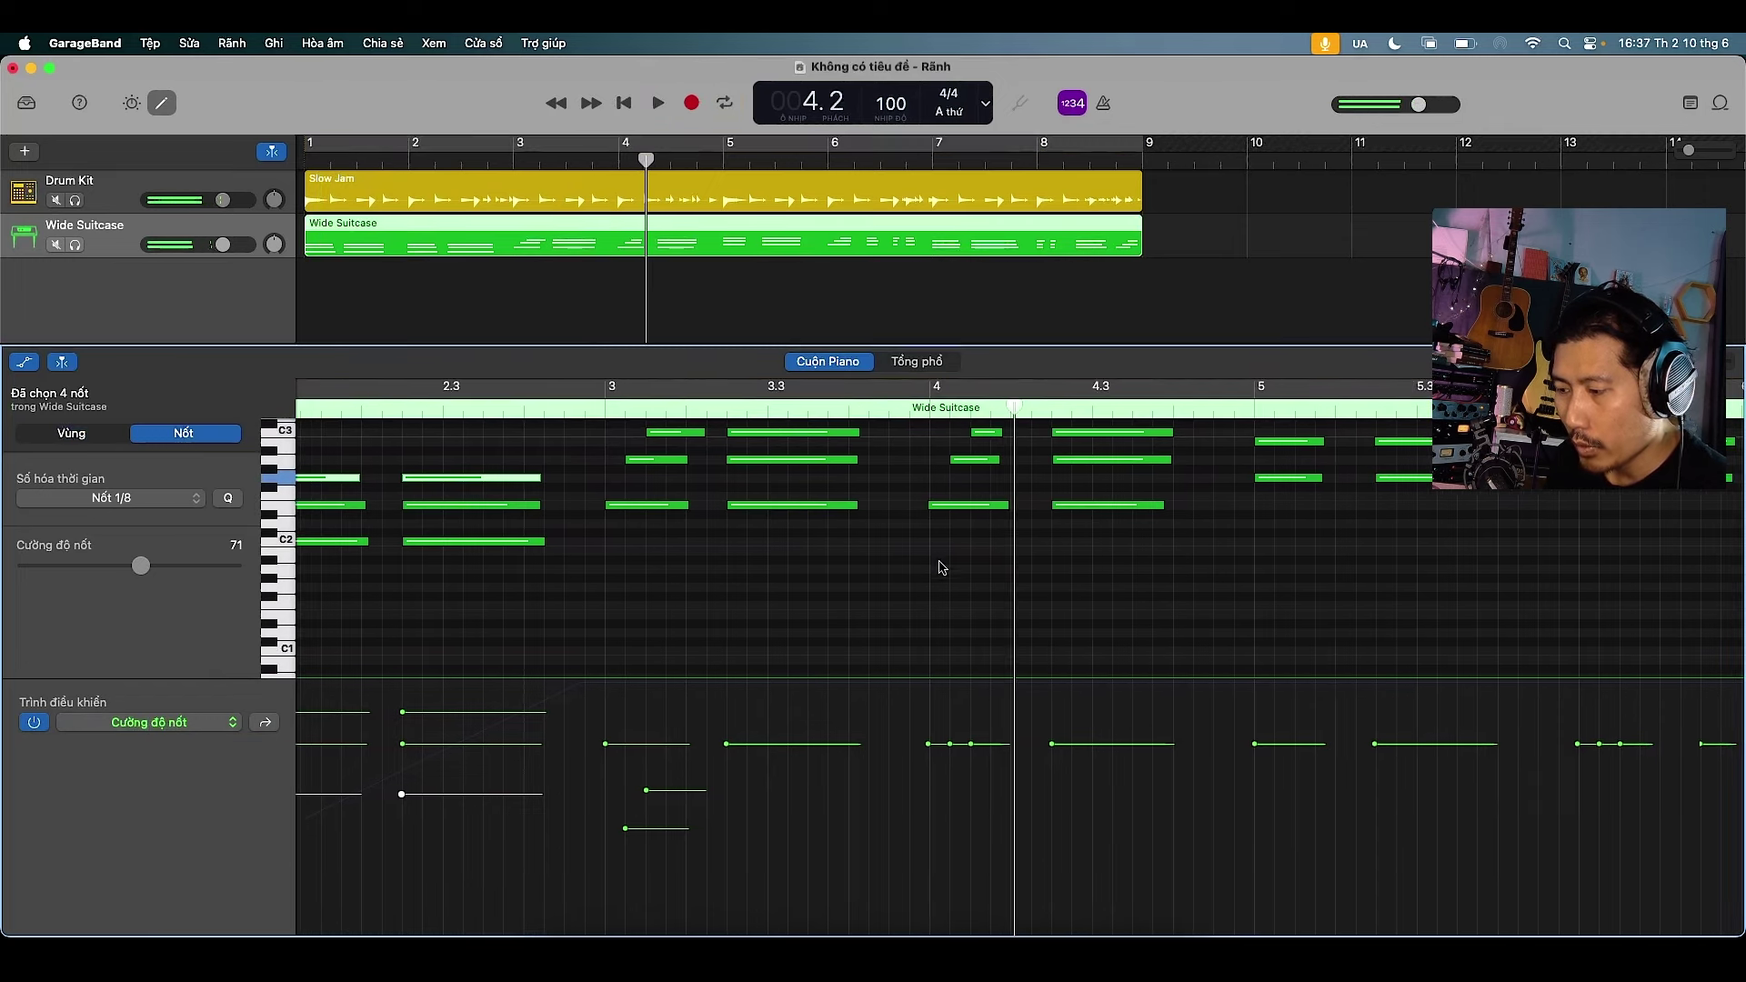
# In bar 4's first chord, set the E2 note to velocity 61 and the A2 note to 81, then listen to it
pyautogui.click(954, 508)
pyautogui.moveTo(933, 748); pyautogui.dragTo(929, 816)
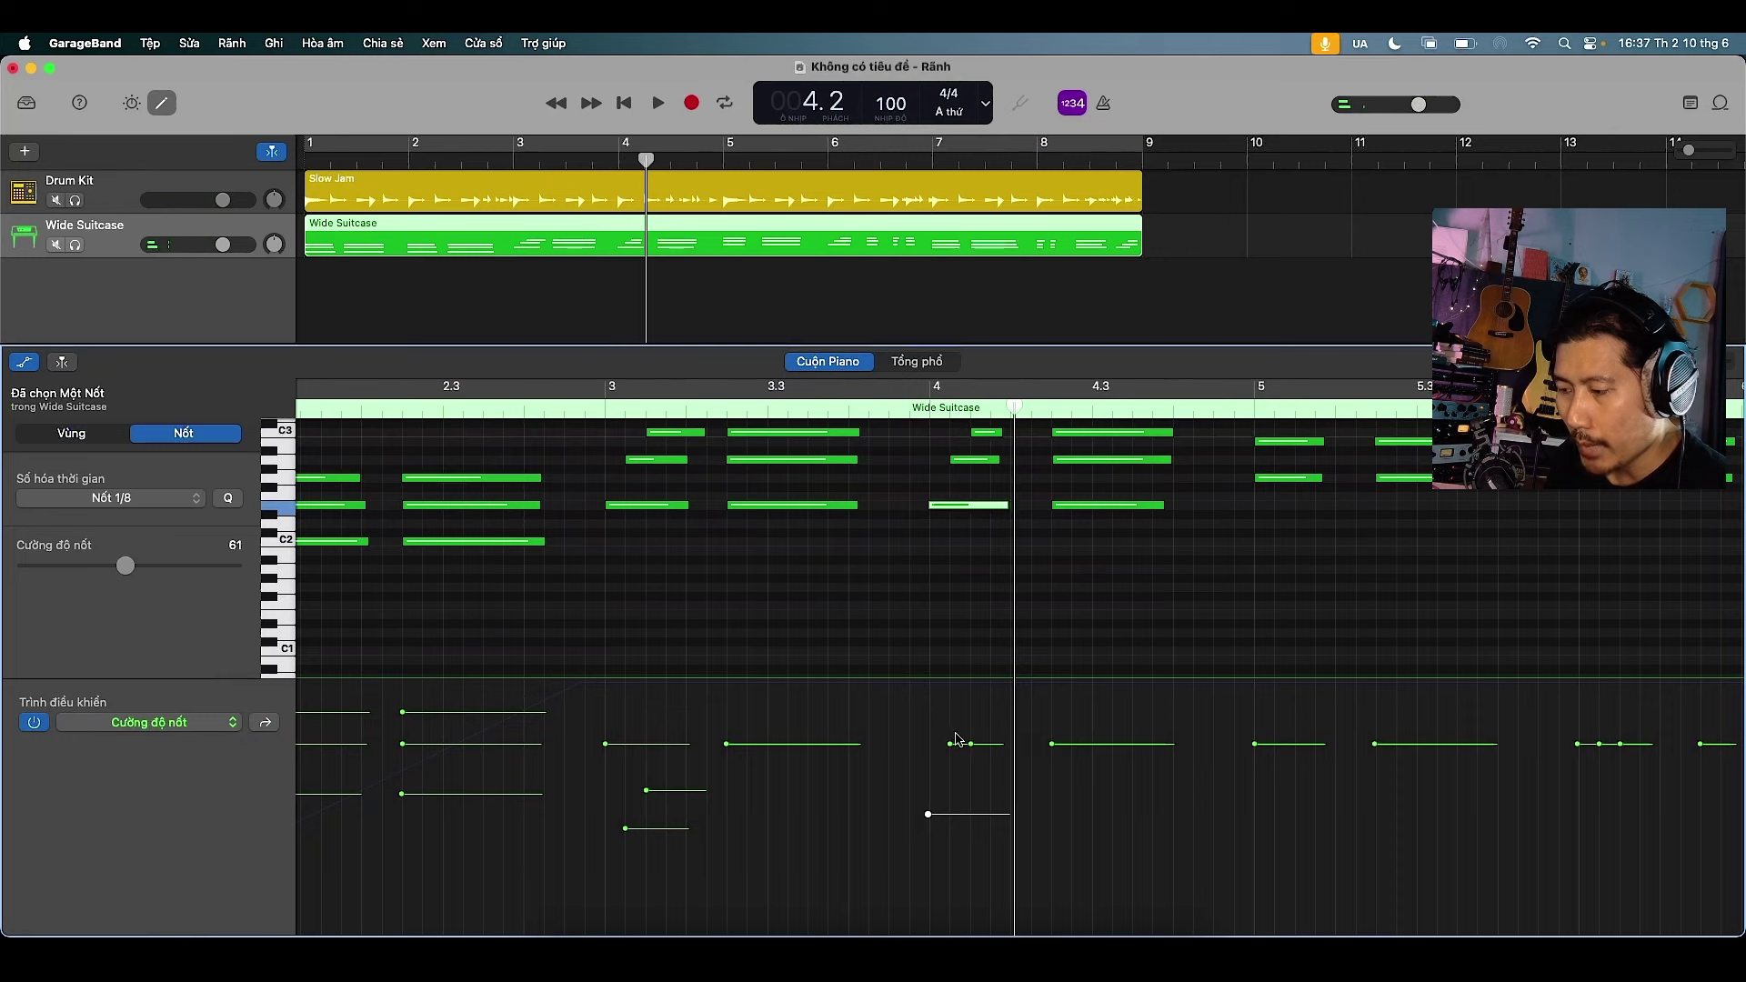
pyautogui.moveTo(949, 744); pyautogui.dragTo(950, 774)
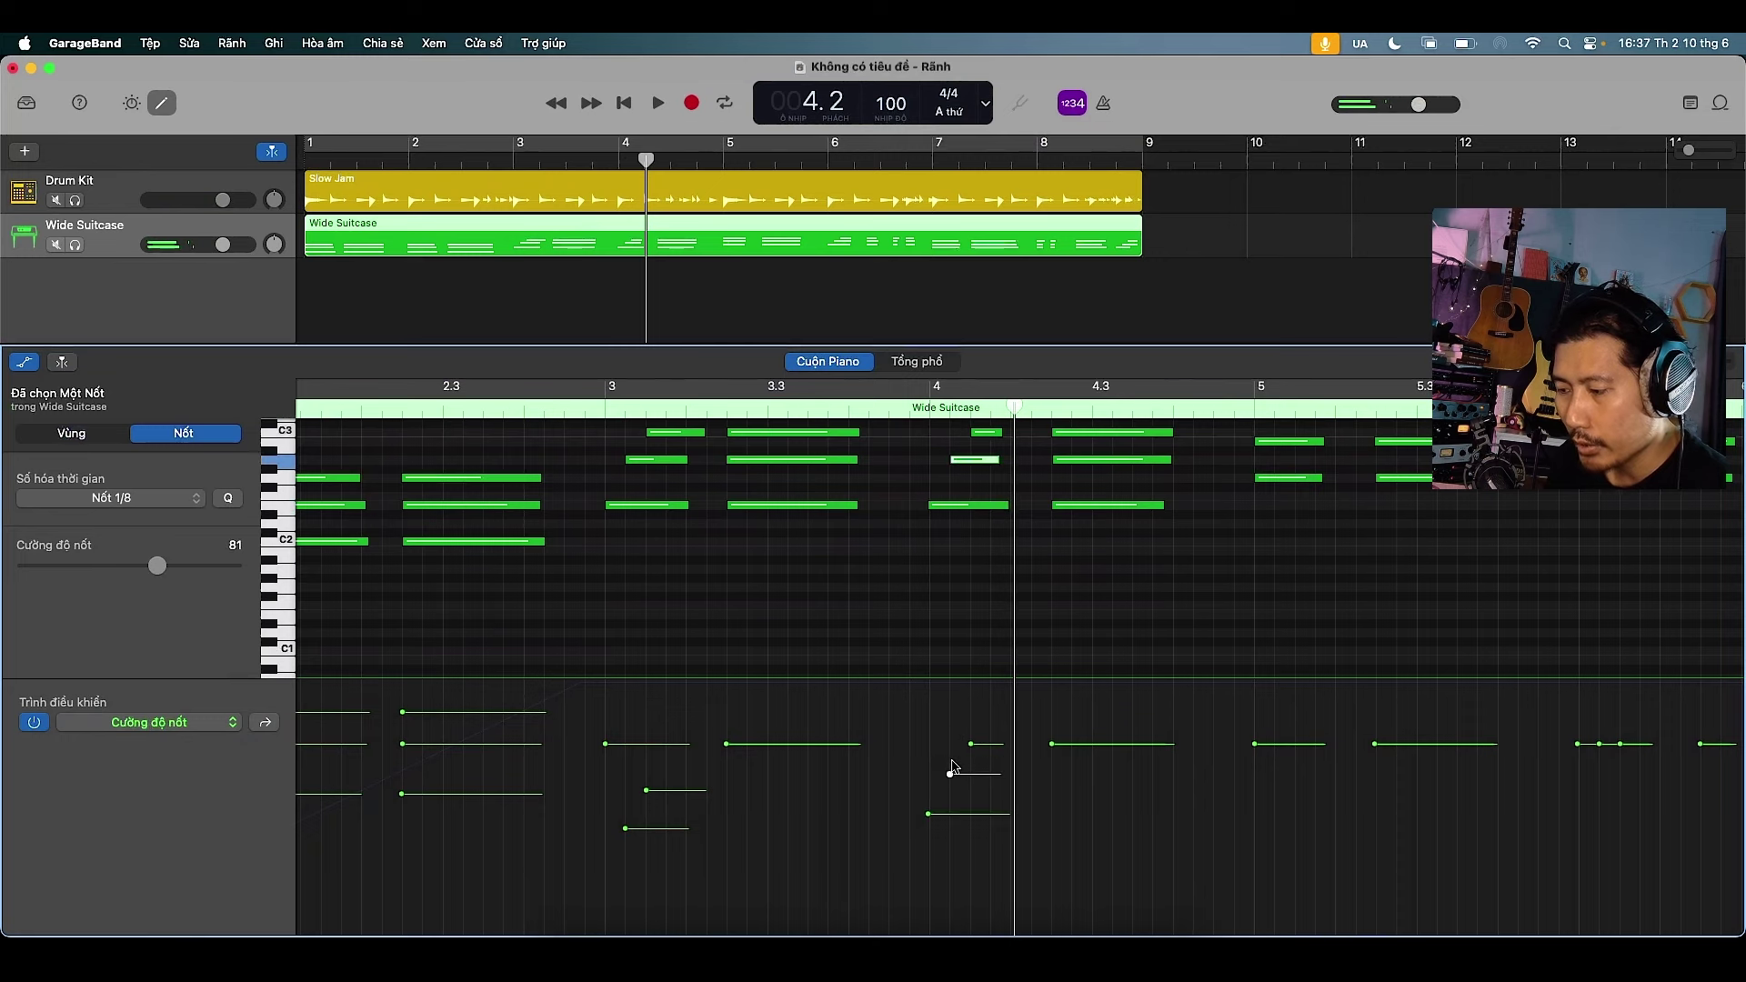
pyautogui.press('space')
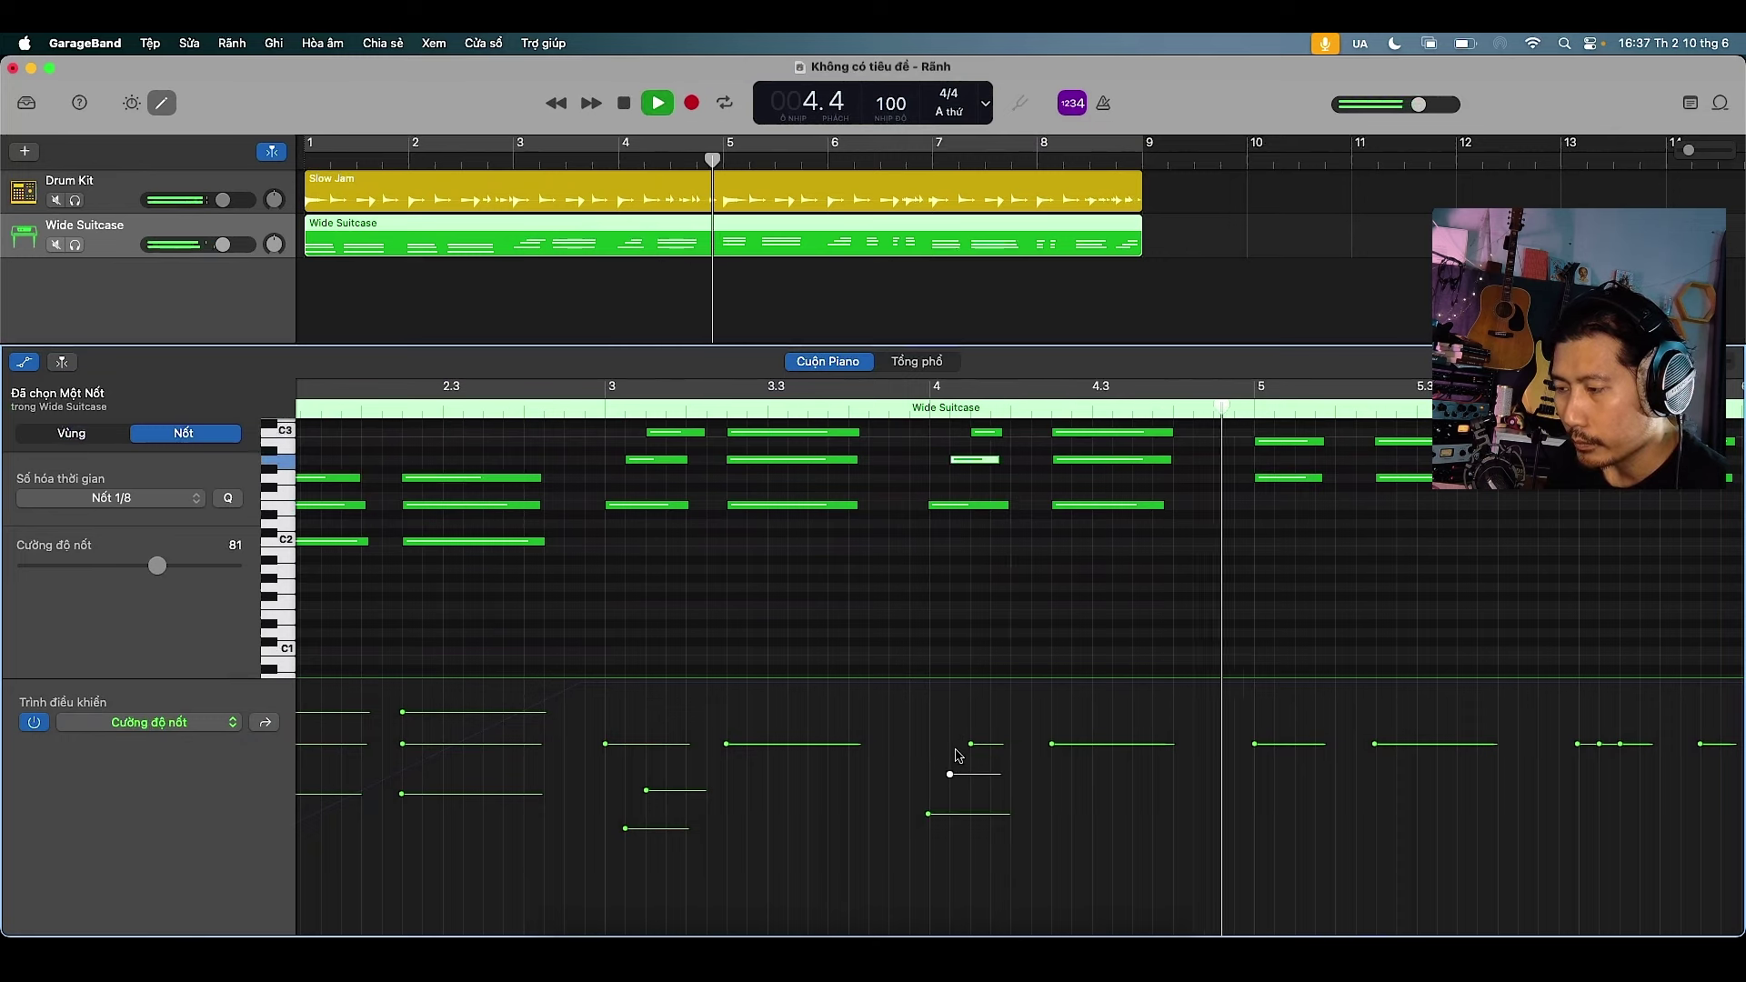
pyautogui.press('space')
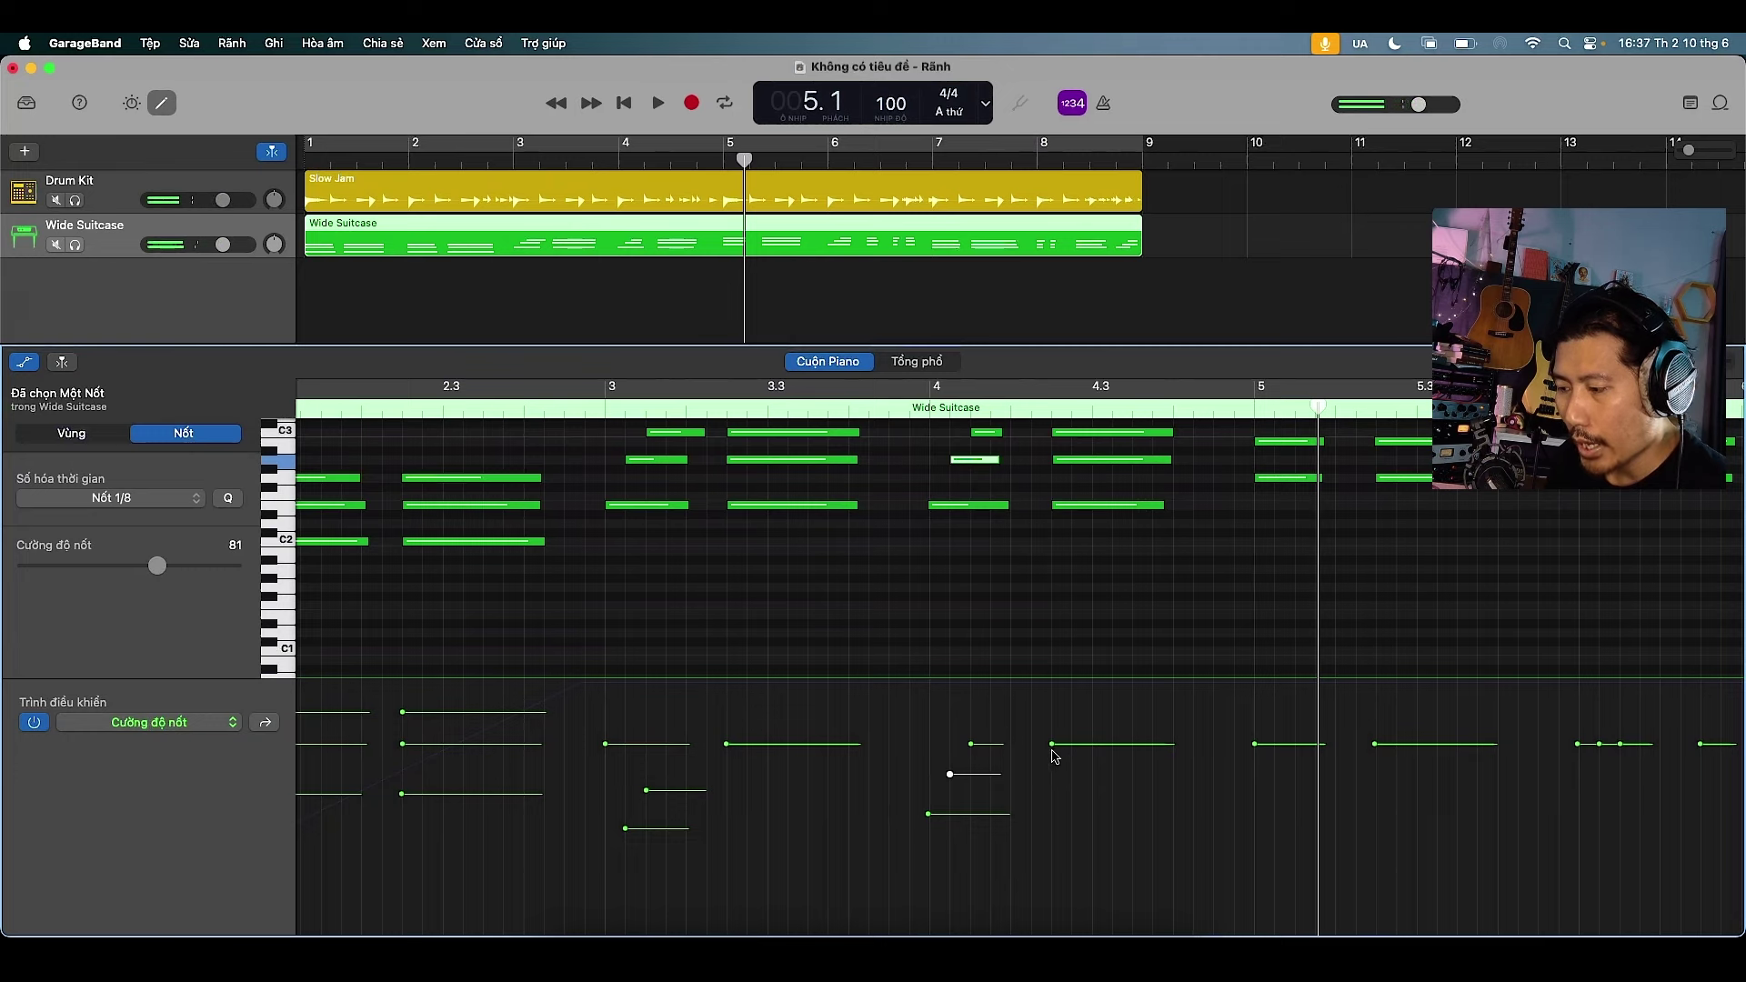
# Vary the note velocities of the chords from the second half of bar 4 through bar 8 and play the region in cycle mode
pyautogui.moveTo(1052, 748); pyautogui.dragTo(1049, 779)
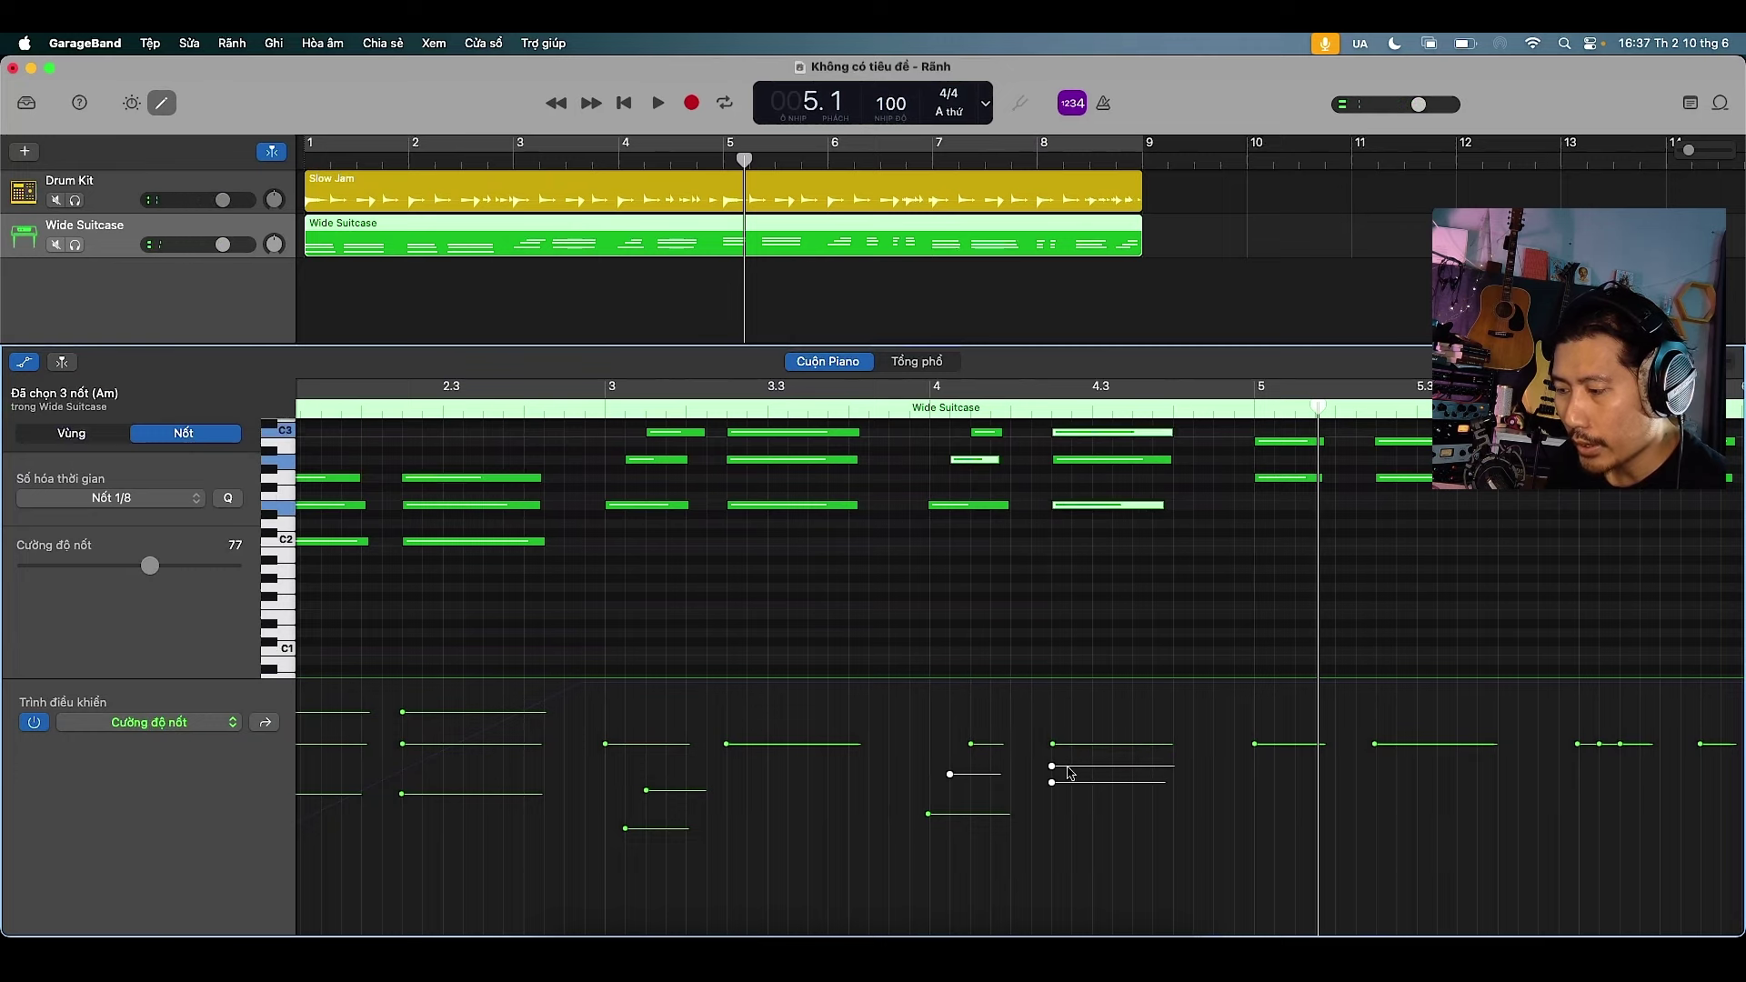
pyautogui.moveTo(1257, 748); pyautogui.dragTo(1261, 788)
pyautogui.hscroll(5, 1262, 787)
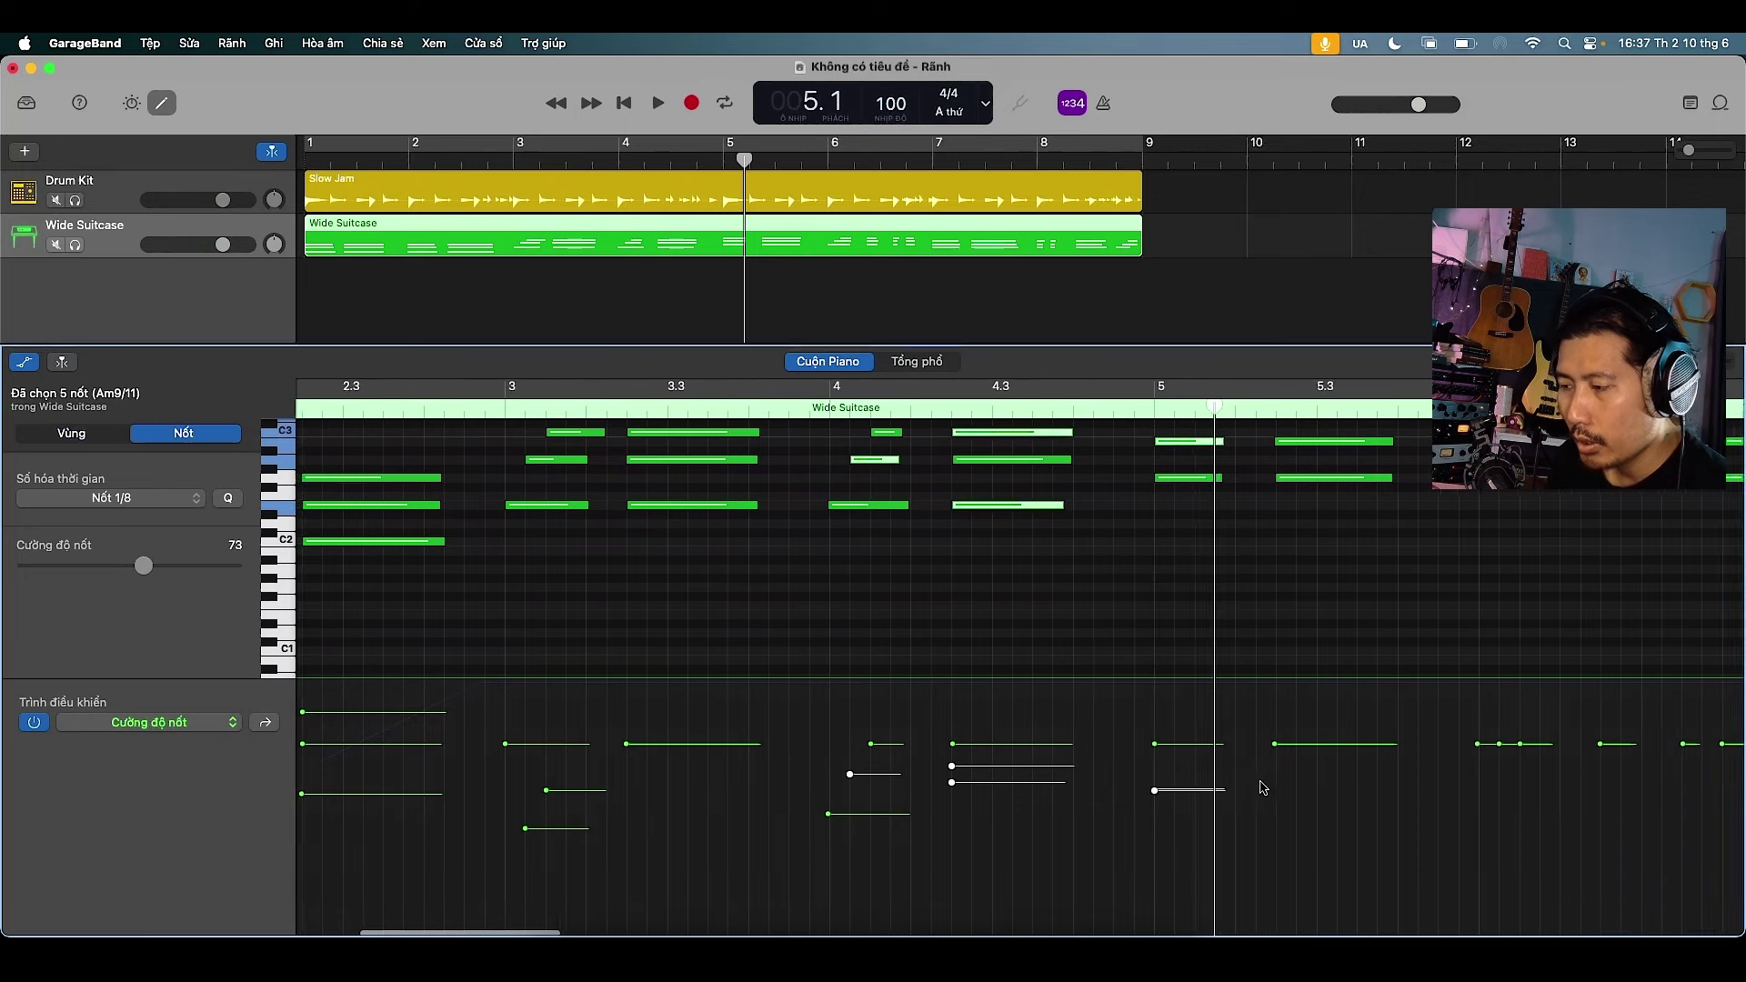
pyautogui.moveTo(1339, 746)
pyautogui.mouseDown()
pyautogui.moveTo(1329, 780)
pyautogui.moveTo(1262, 752)
pyautogui.moveTo(1193, 794)
pyautogui.mouseUp()
pyautogui.hscroll(3, 1331, 780)
pyautogui.hscroll(10, 1305, 791)
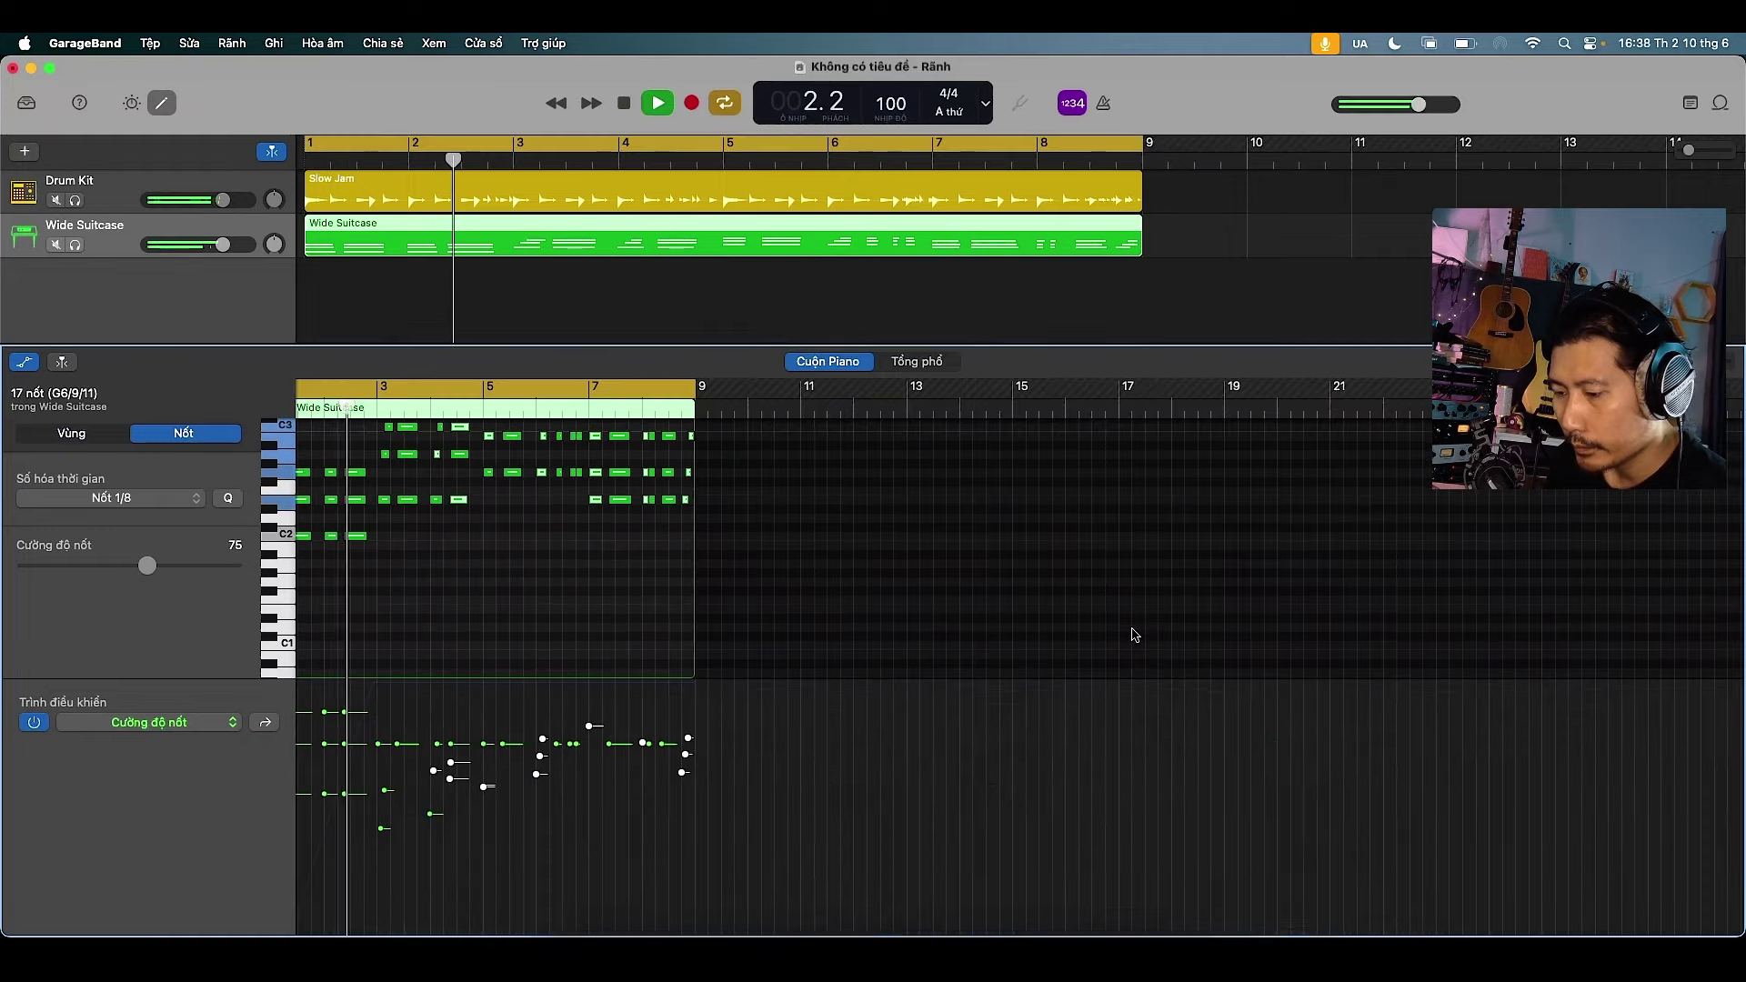
pyautogui.hscroll(-1, 1135, 635)
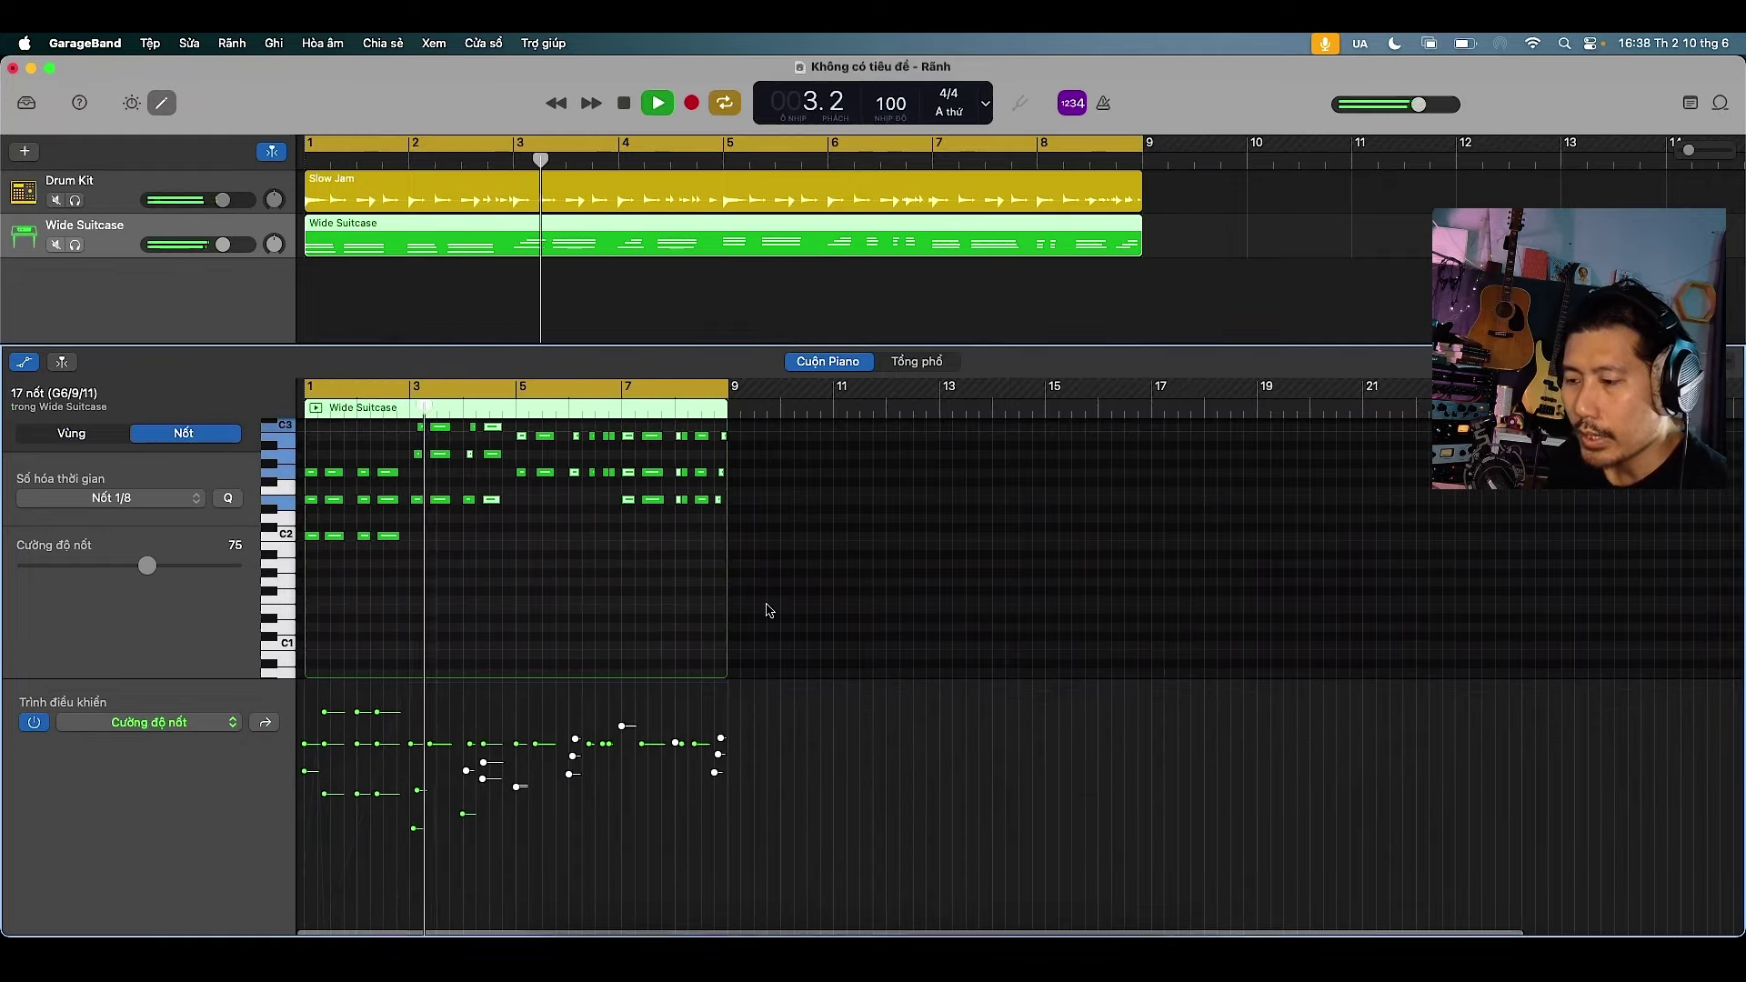
pyautogui.scroll(5, 556, 634)
pyautogui.scroll(-1, 558, 636)
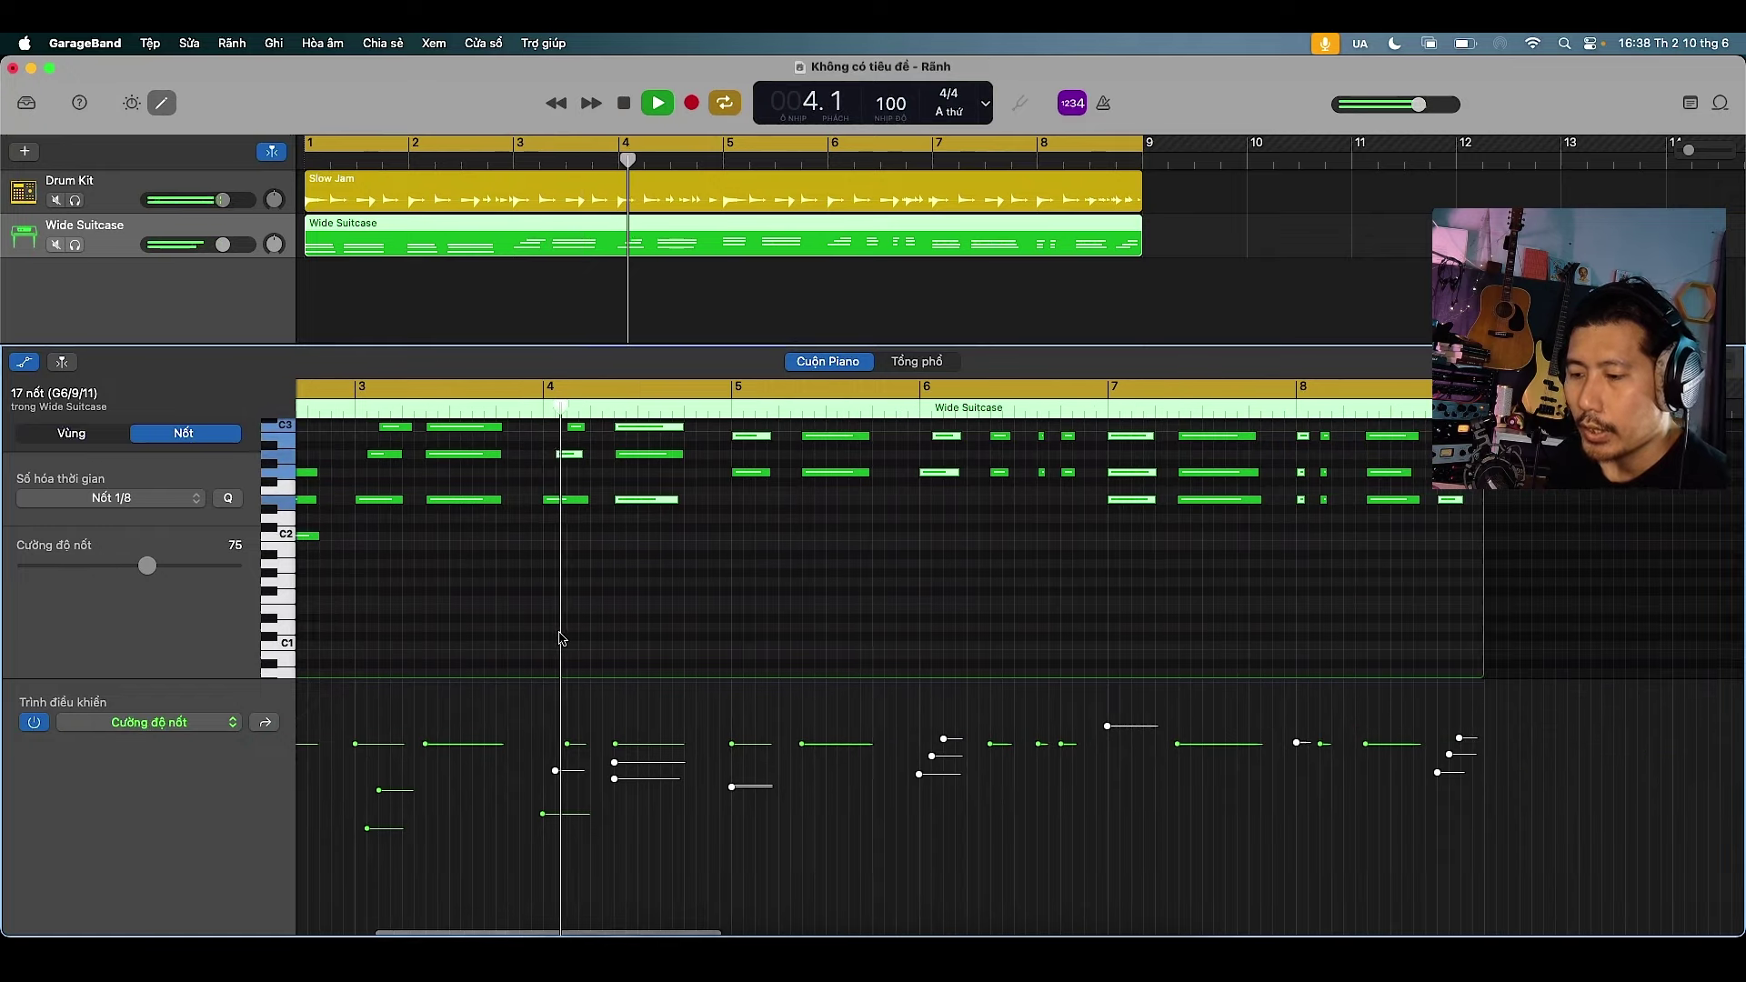
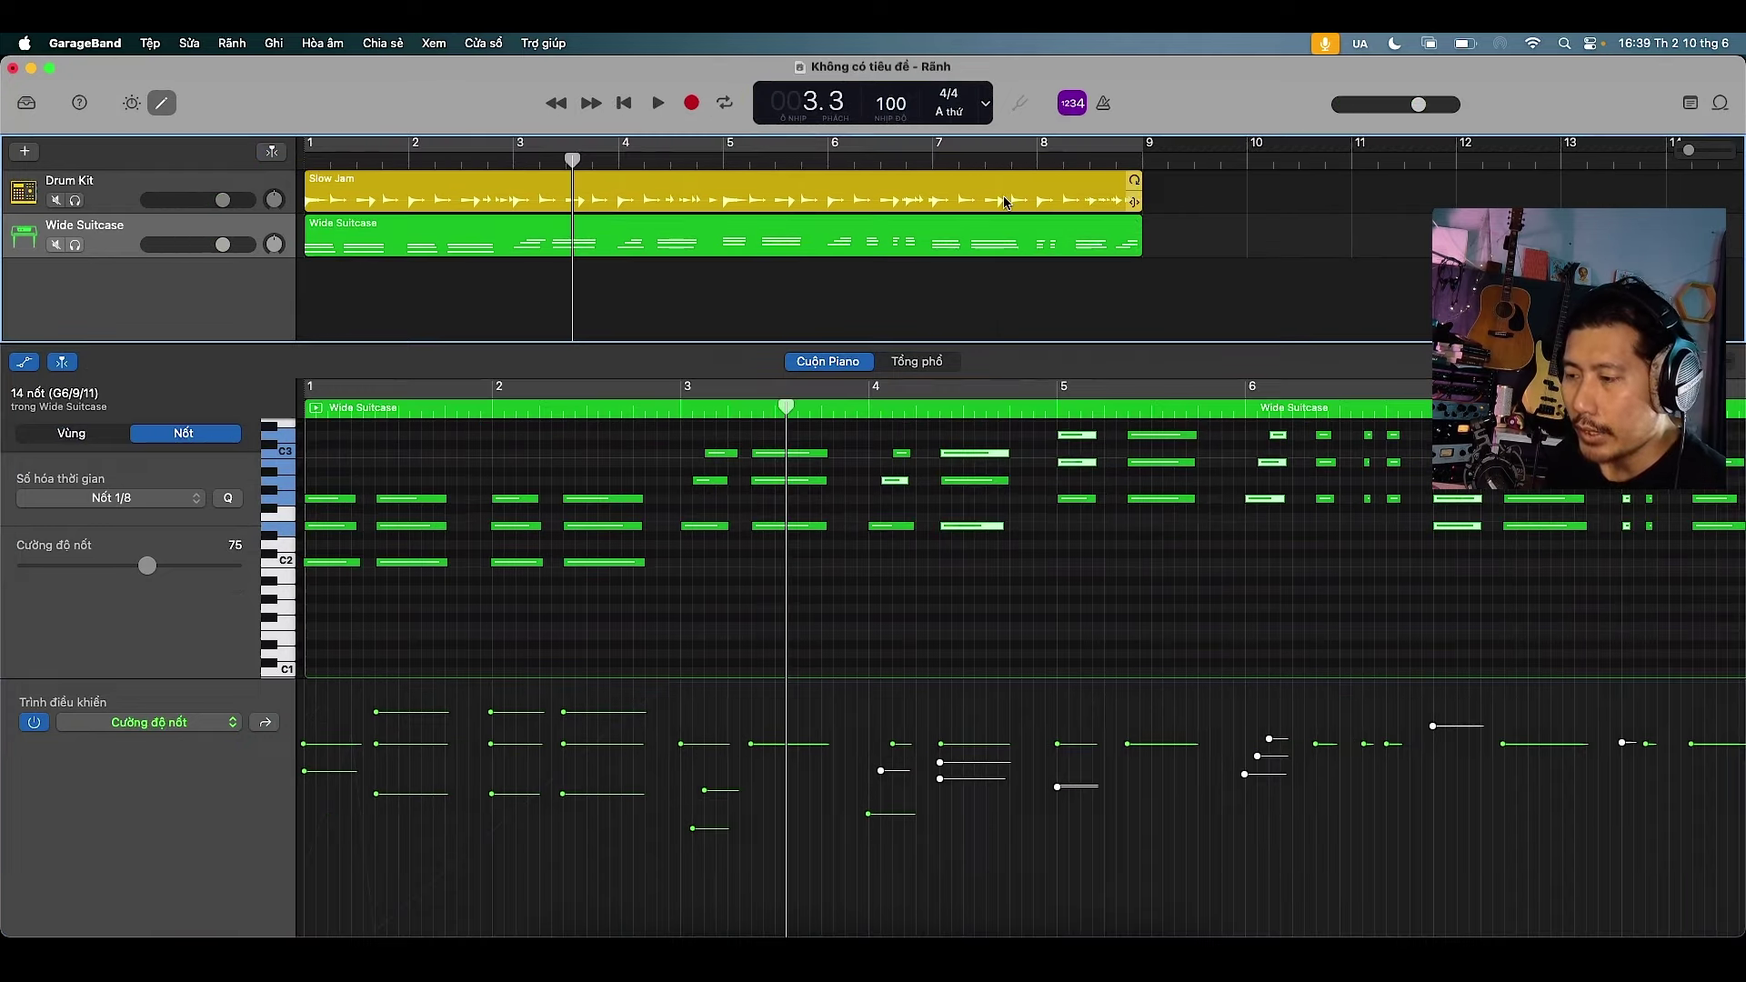
# View the Slow Jam region's Drummer settings and the Wide Suitcase notes, then close the editor
pyautogui.click(1005, 202)
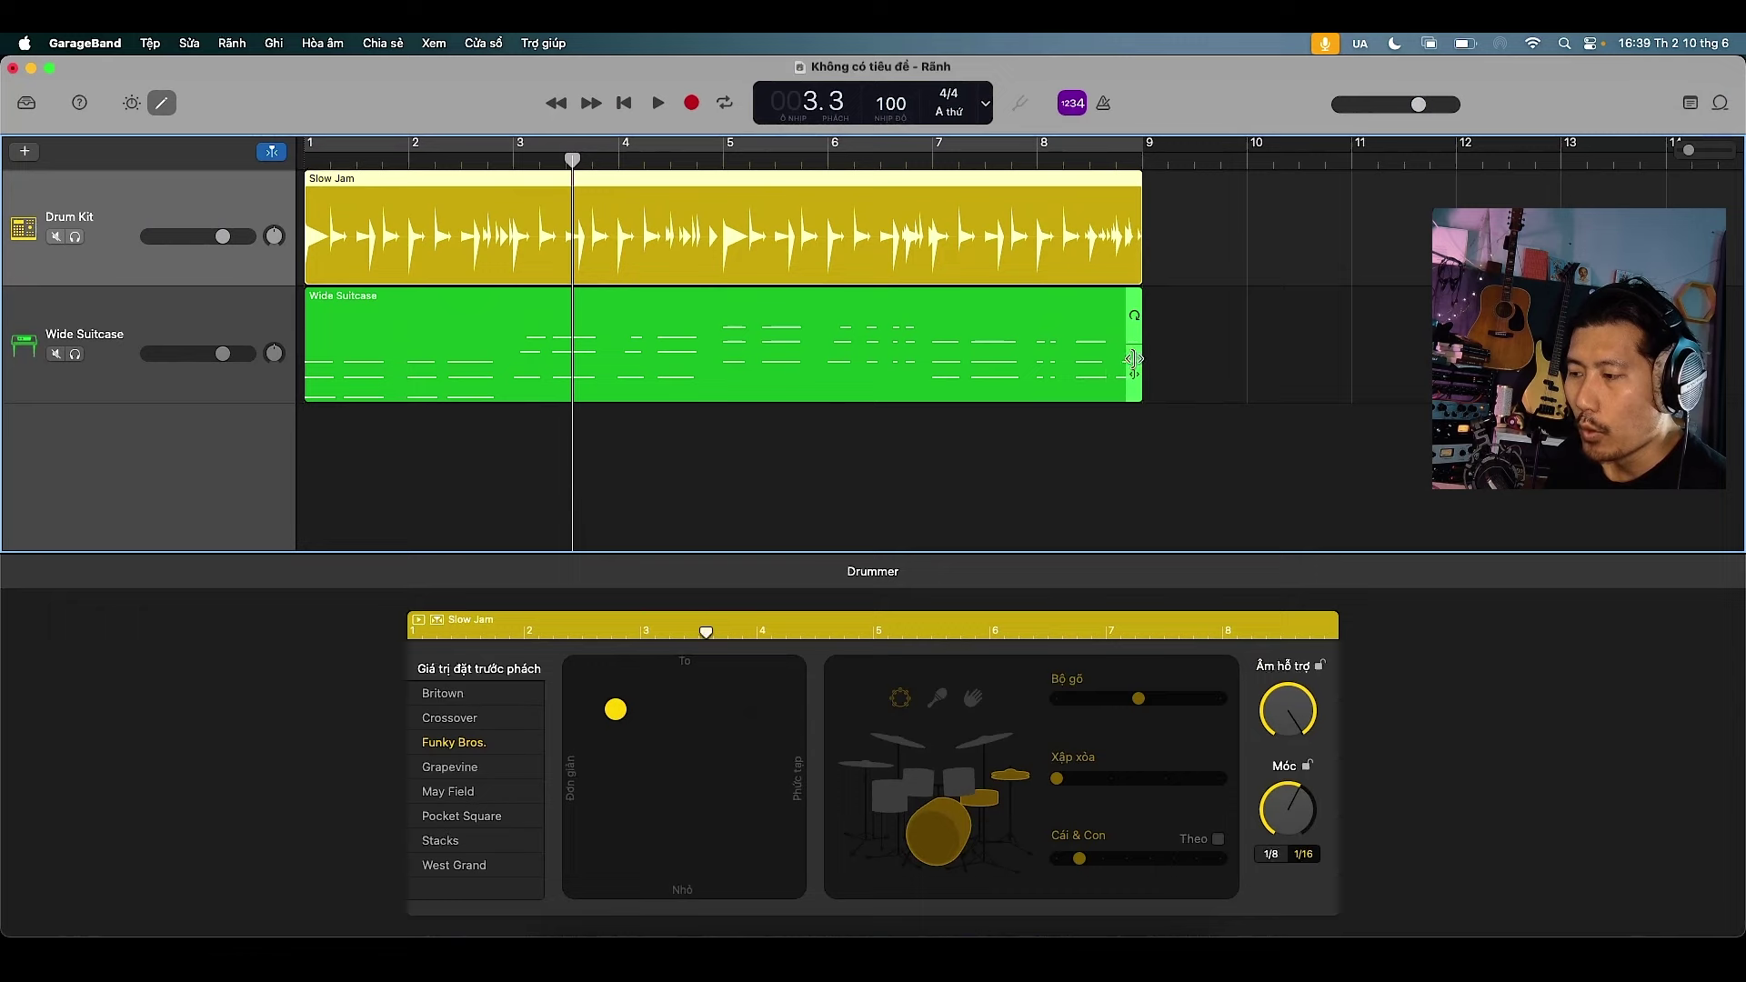
pyautogui.click(955, 344)
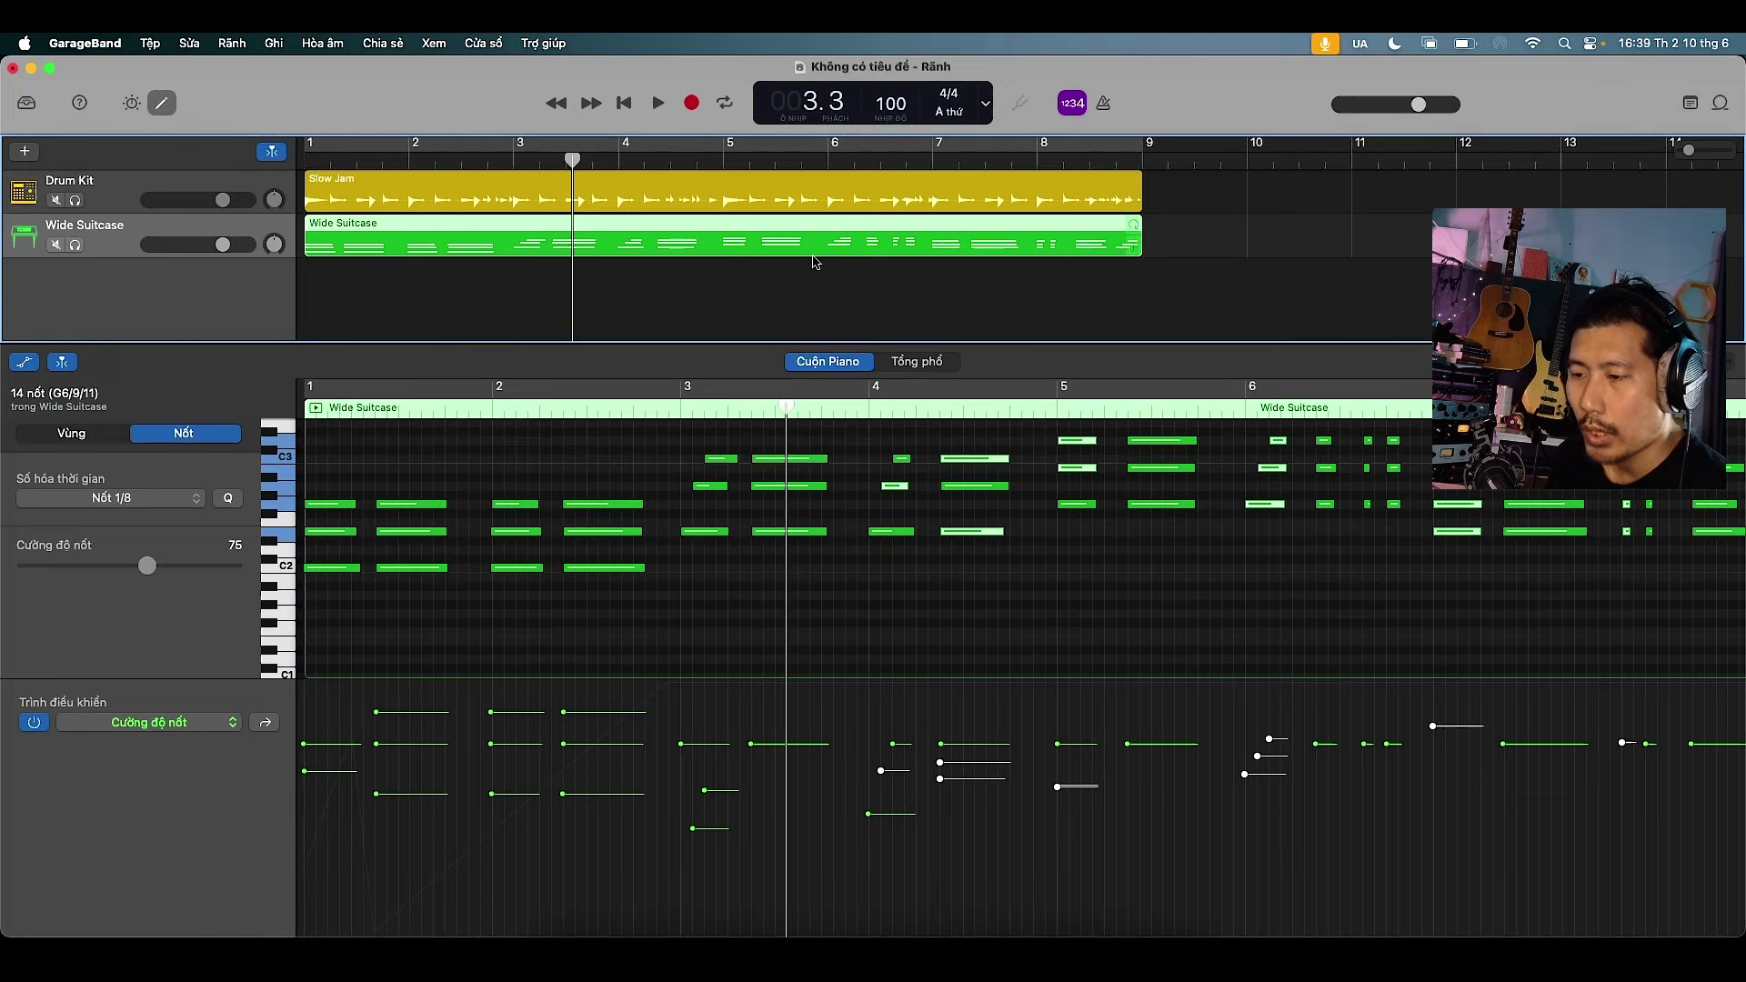
pyautogui.click(162, 102)
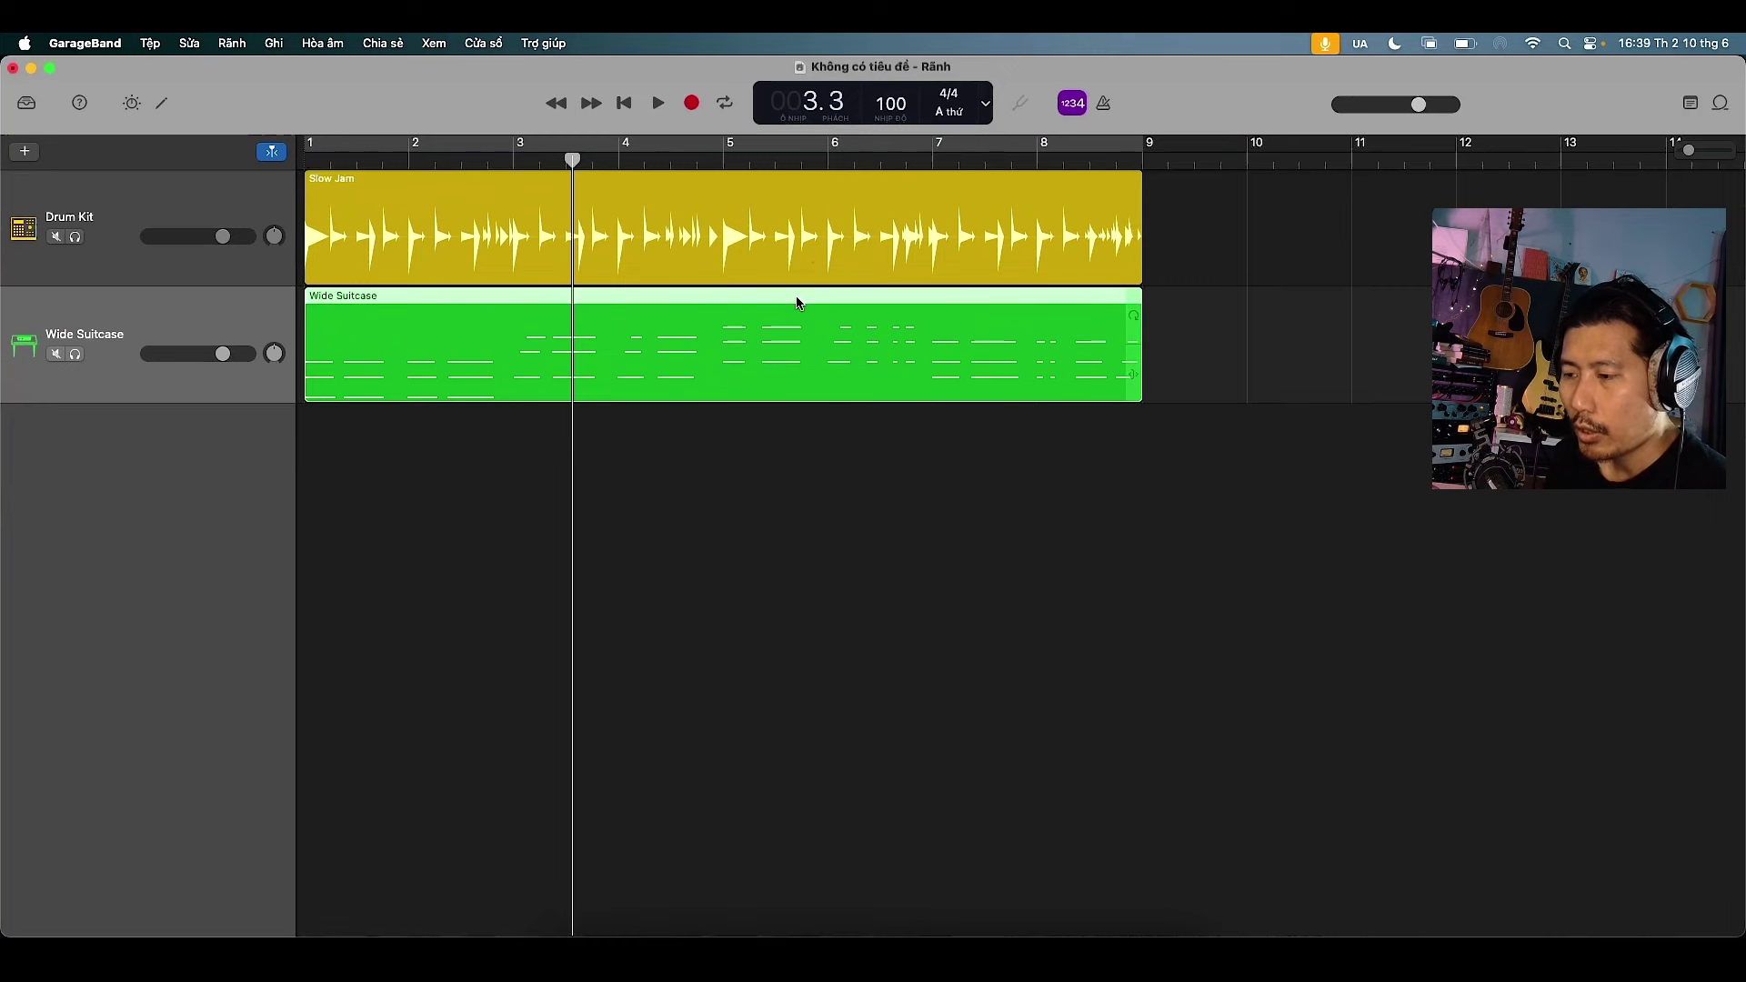
# Loop the Wide Suitcase region out to bar 25
pyautogui.click(1148, 314)
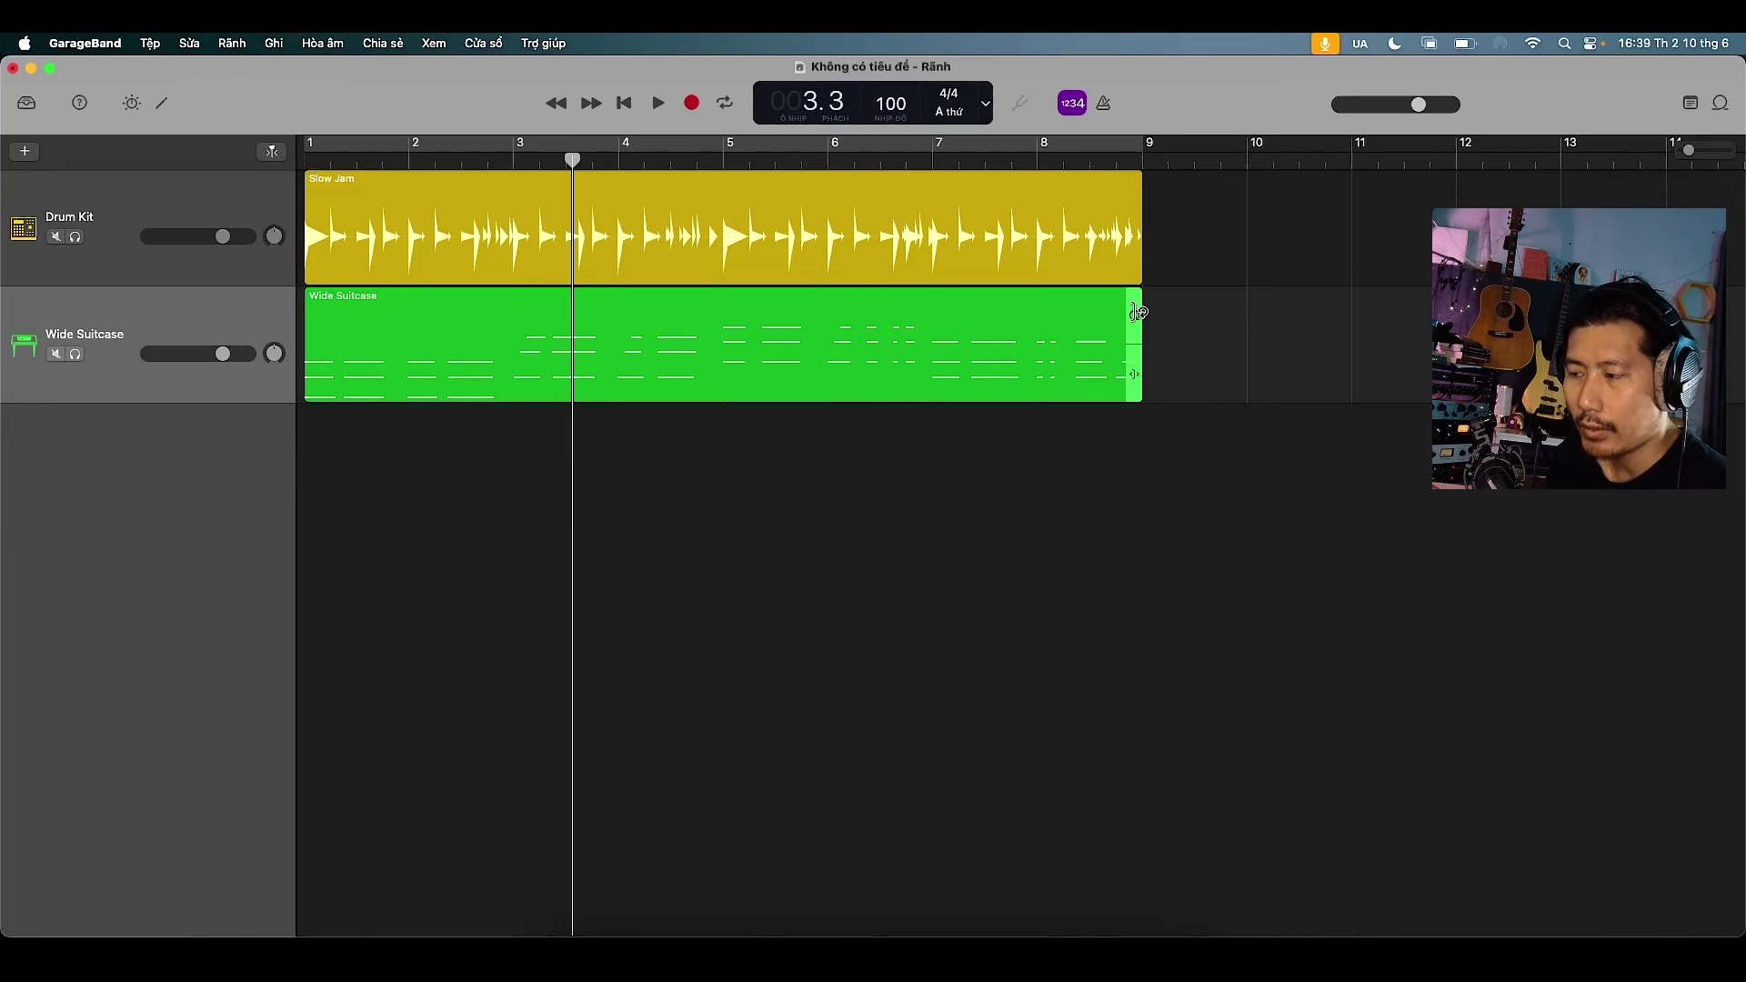
pyautogui.moveTo(1139, 313); pyautogui.dragTo(1742, 292)
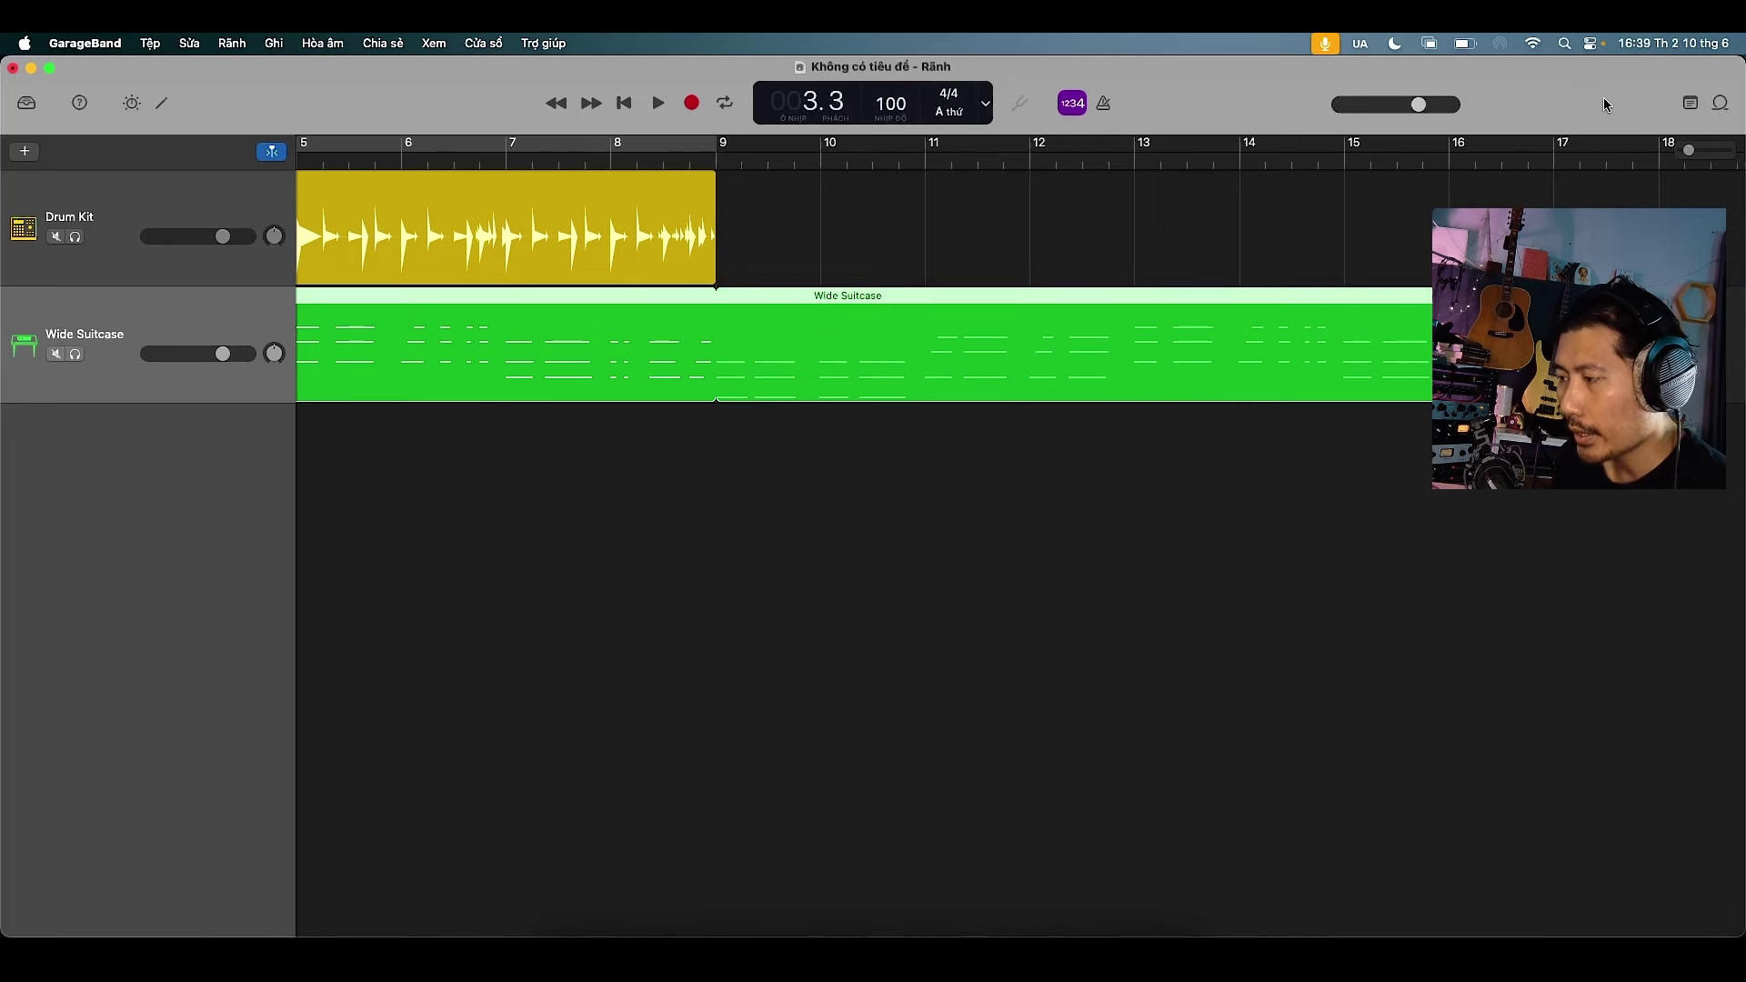
pyautogui.moveTo(1689, 152)
pyautogui.mouseDown()
pyautogui.moveTo(1706, 151)
pyautogui.moveTo(1671, 157)
pyautogui.mouseUp()
pyautogui.moveTo(1019, 334); pyautogui.dragTo(1378, 309)
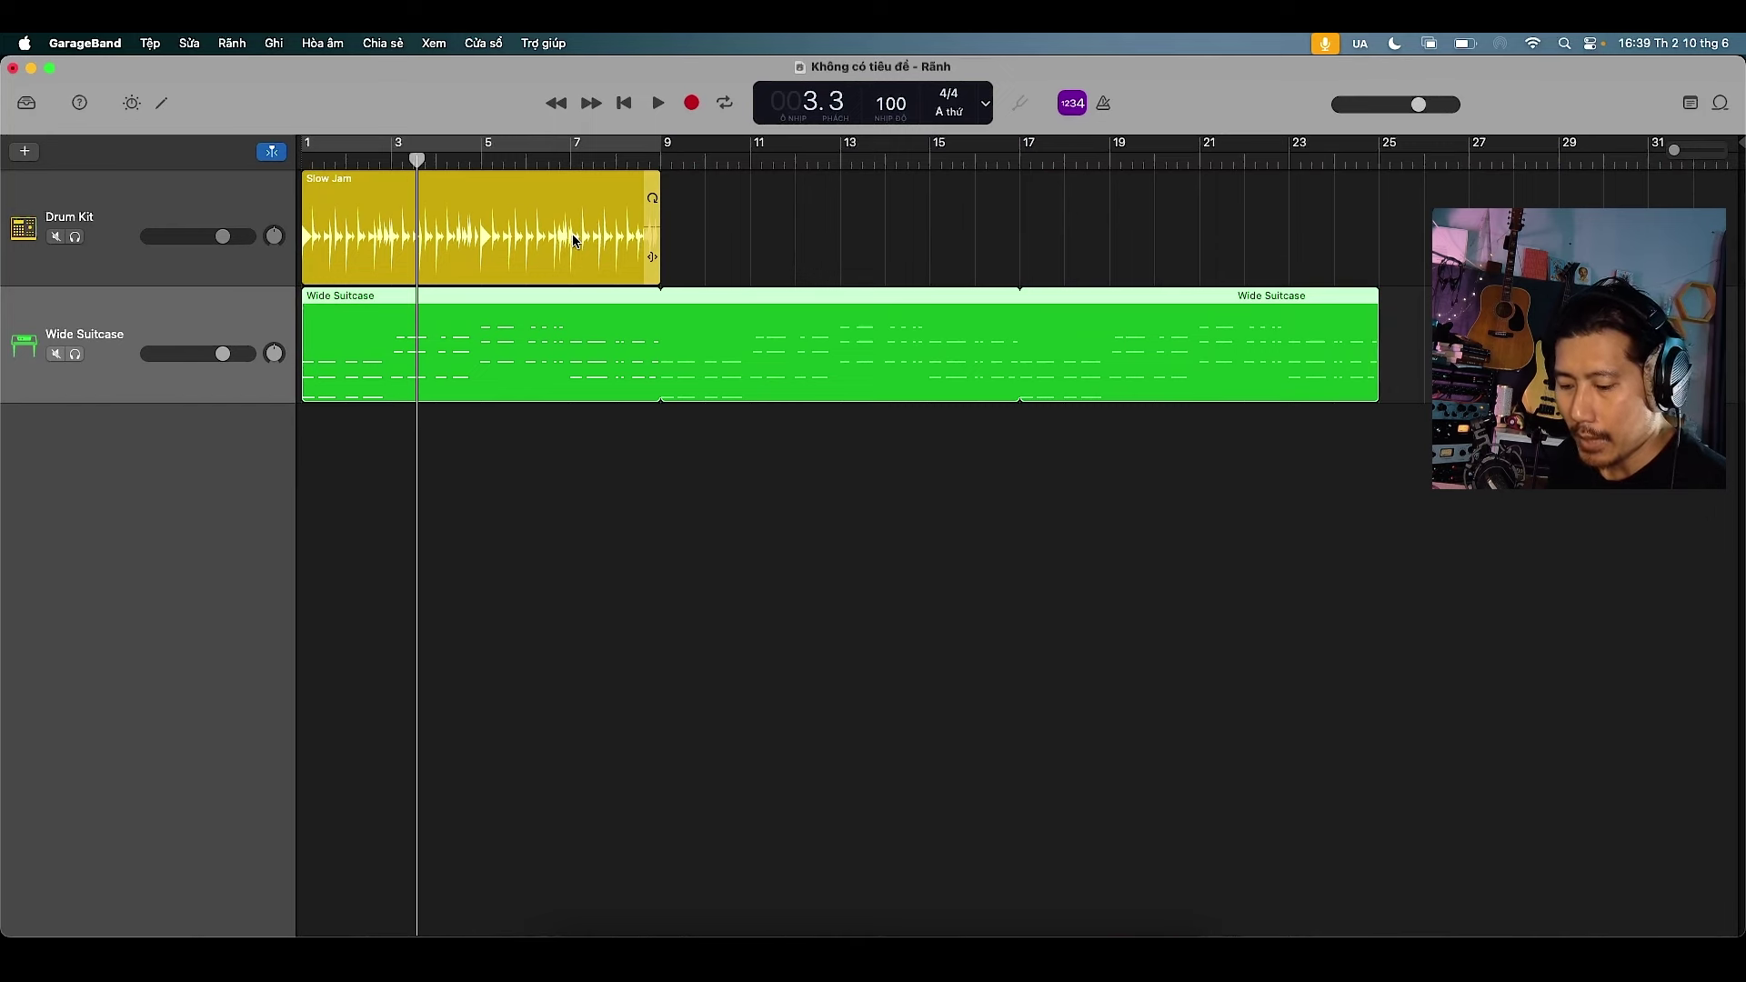
# Copy the Slow Jam drum region to bar 9 and open the copy in the Drummer editor
pyautogui.click(338, 181)
pyautogui.moveTo(338, 181); pyautogui.dragTo(693, 218)
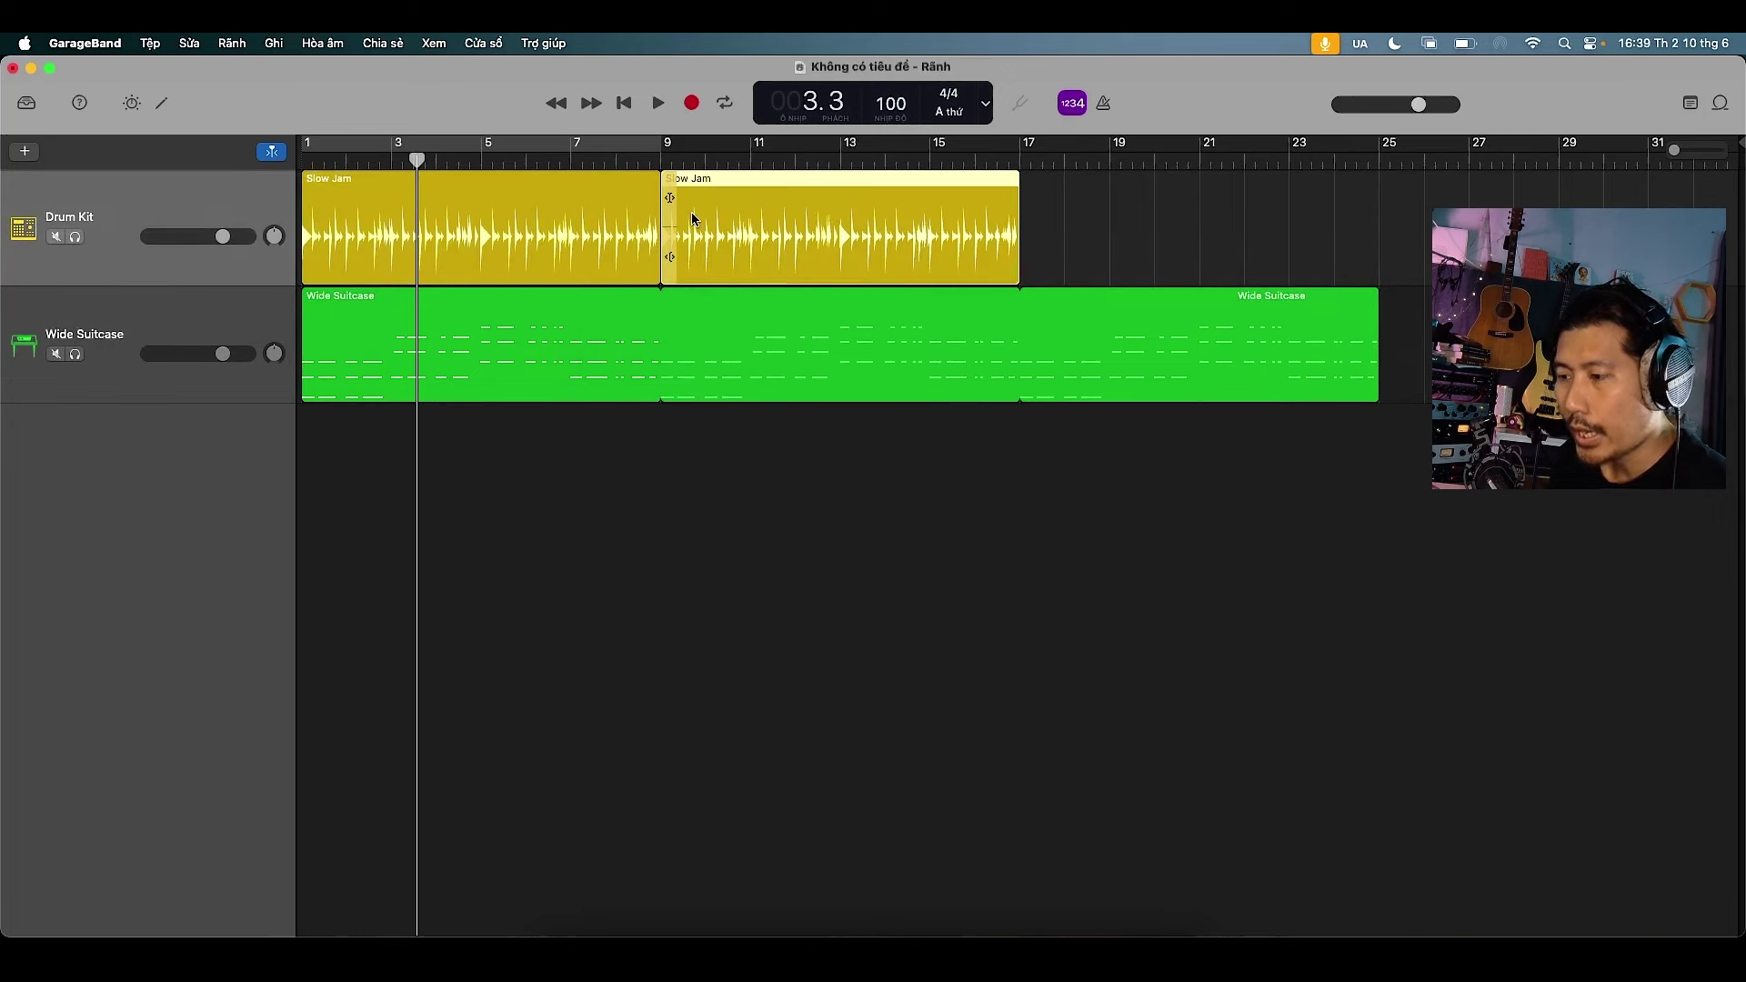
pyautogui.doubleClick(802, 189)
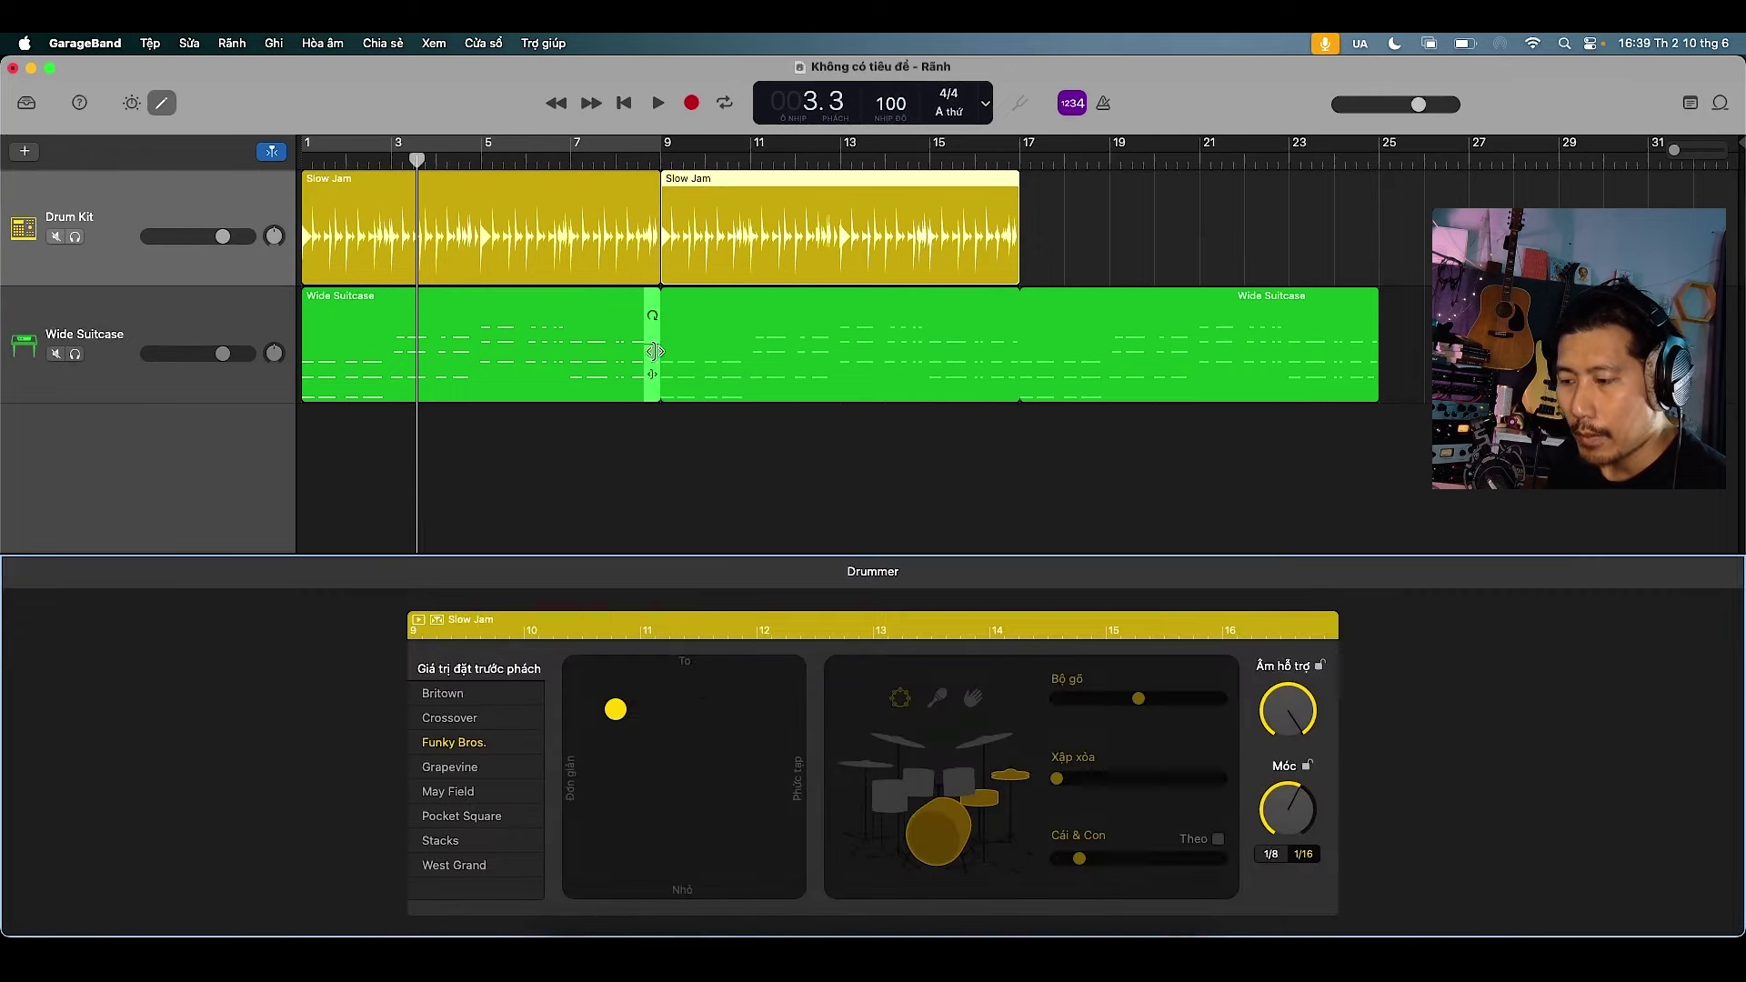
# Try the Pocket Square preset, then apply Britown to the copied drum region and turn off its cymbal part (Xập xõa) during playback
pyautogui.click(430, 822)
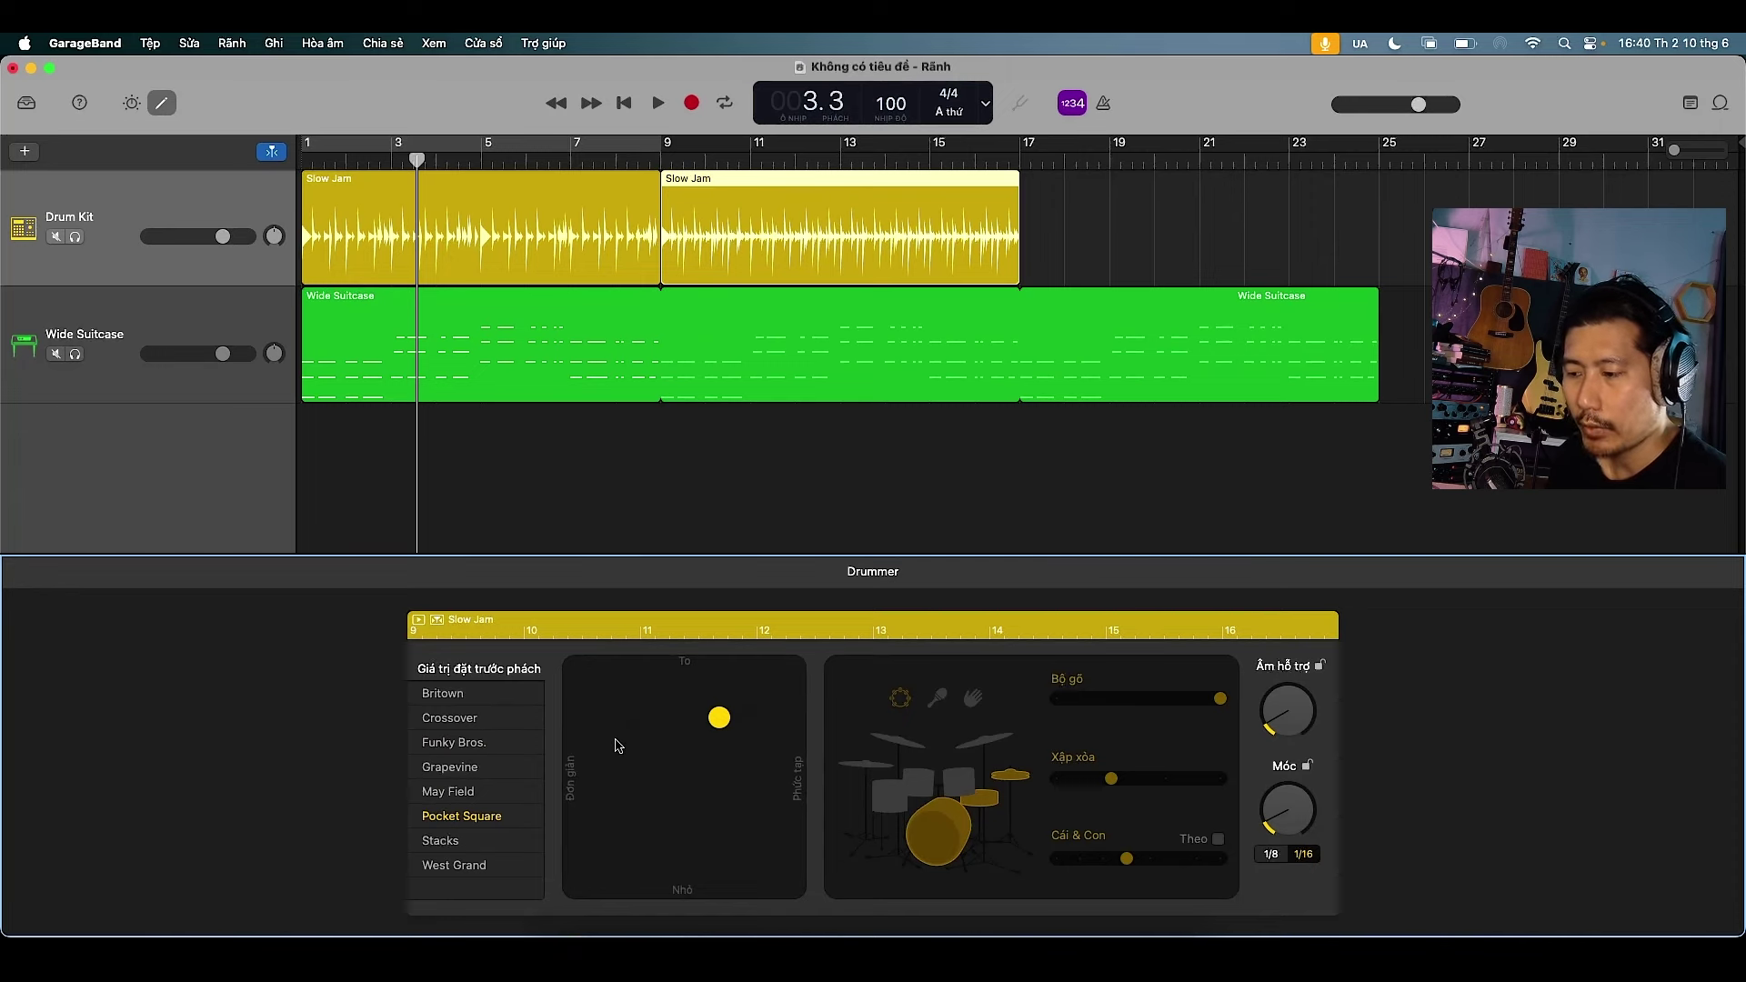
pyautogui.click(444, 697)
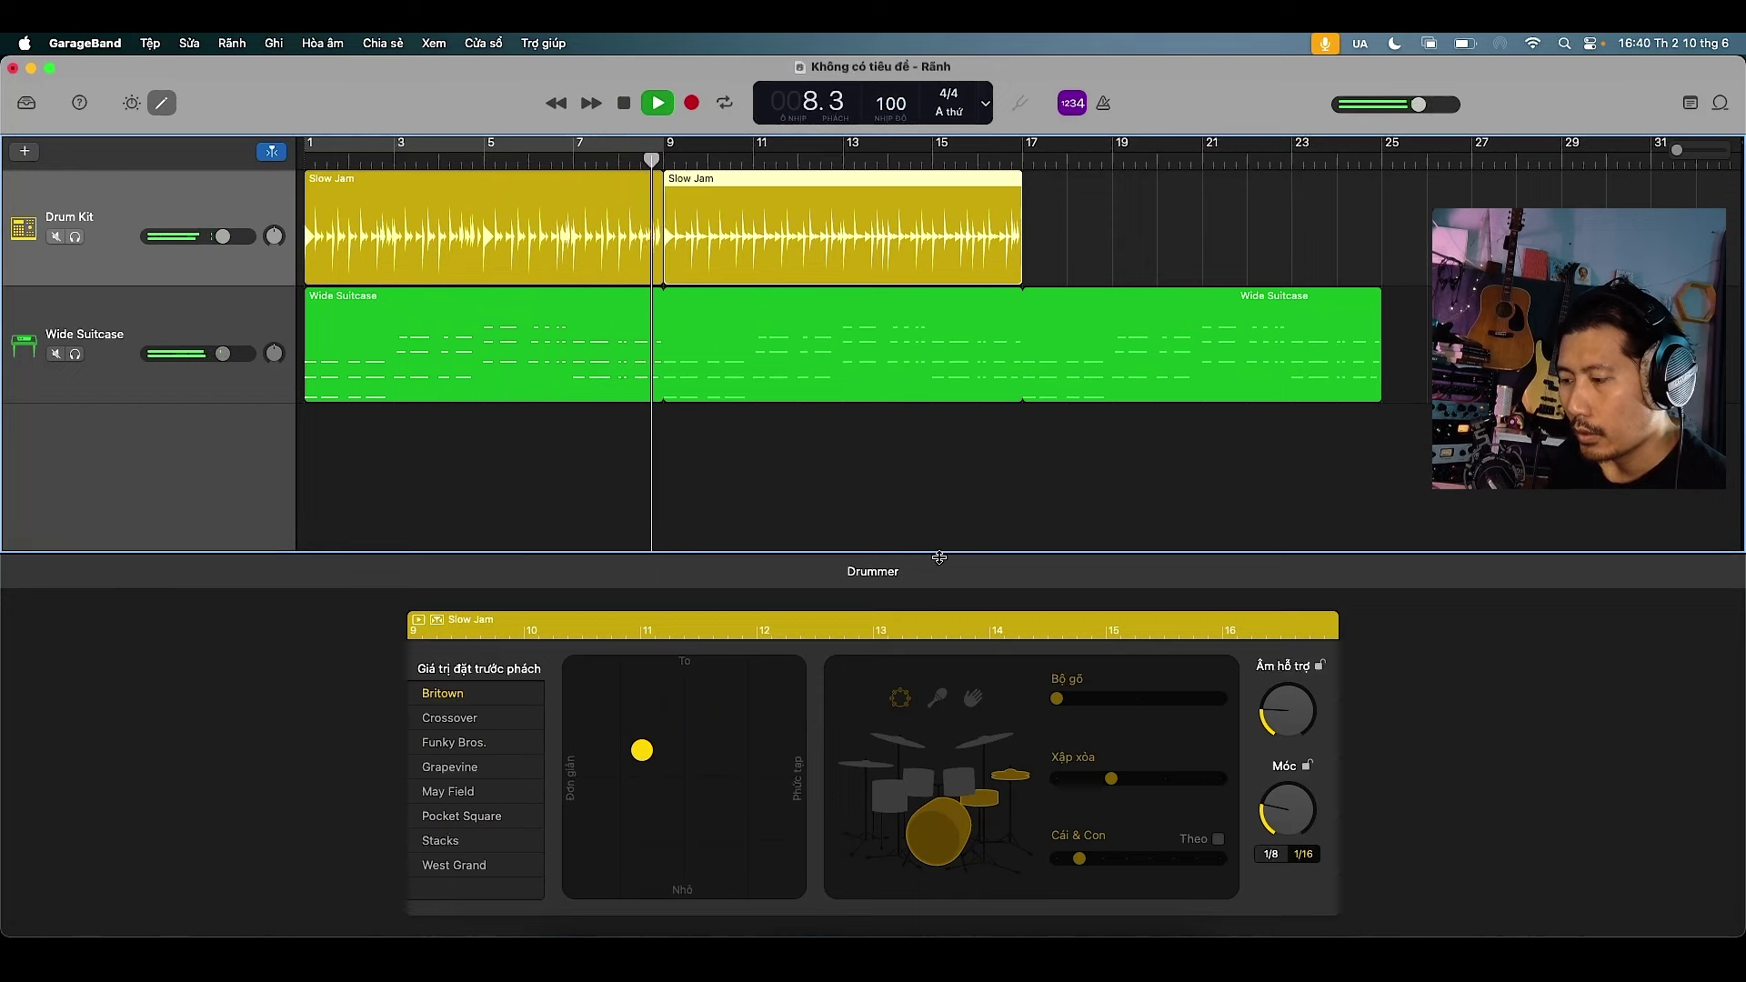
pyautogui.click(1015, 776)
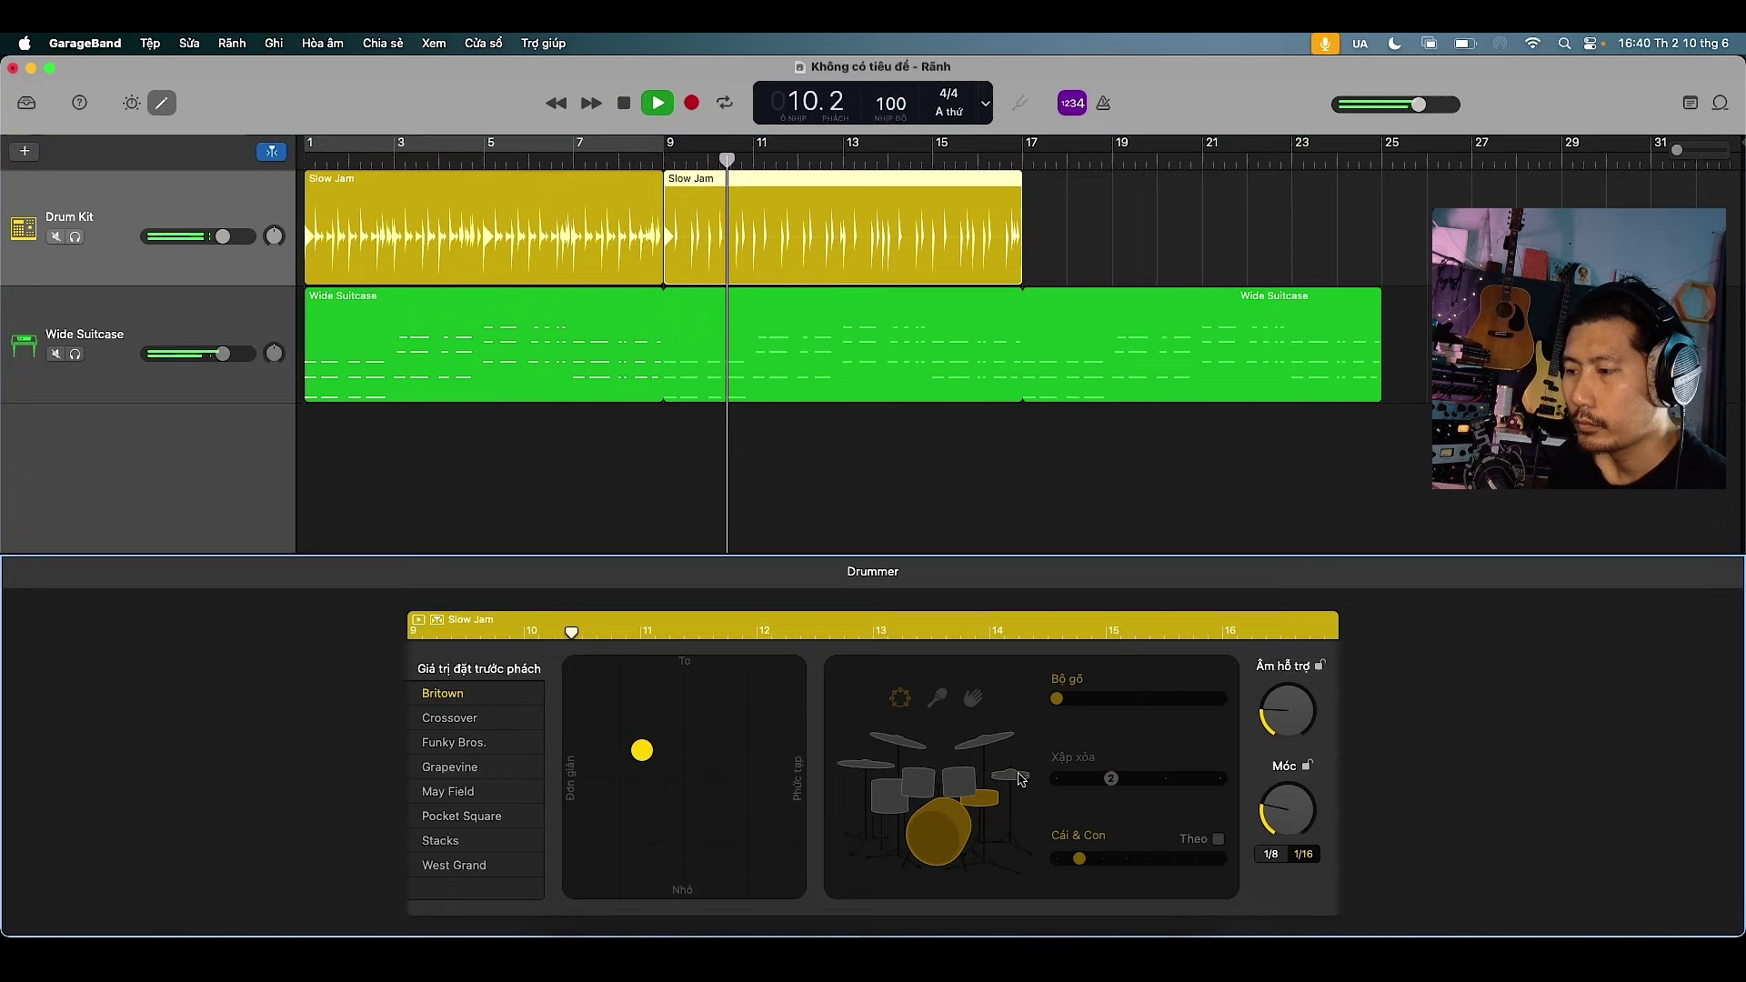
pyautogui.press('space')
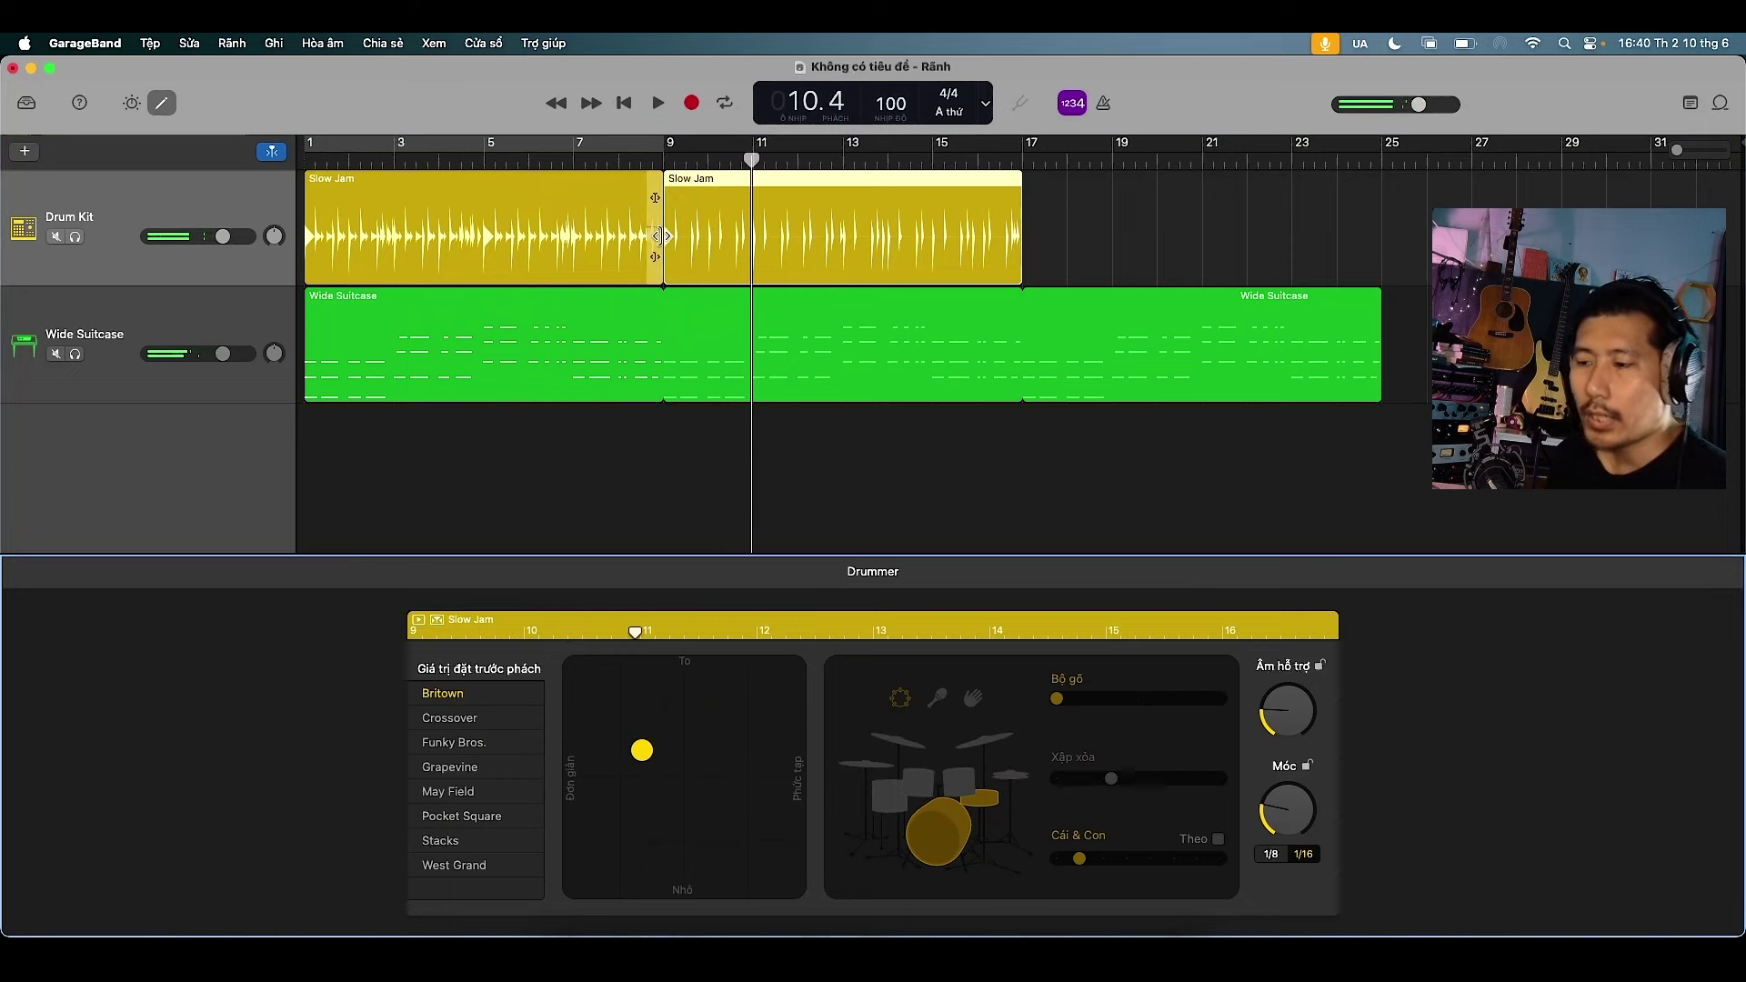
# Shorten the looped Wide Suitcase region to end at bar 17 and place a copy of it starting at bar 17
pyautogui.moveTo(1020, 263)
pyautogui.mouseDown()
pyautogui.moveTo(1197, 267)
pyautogui.moveTo(1019, 274)
pyautogui.mouseUp()
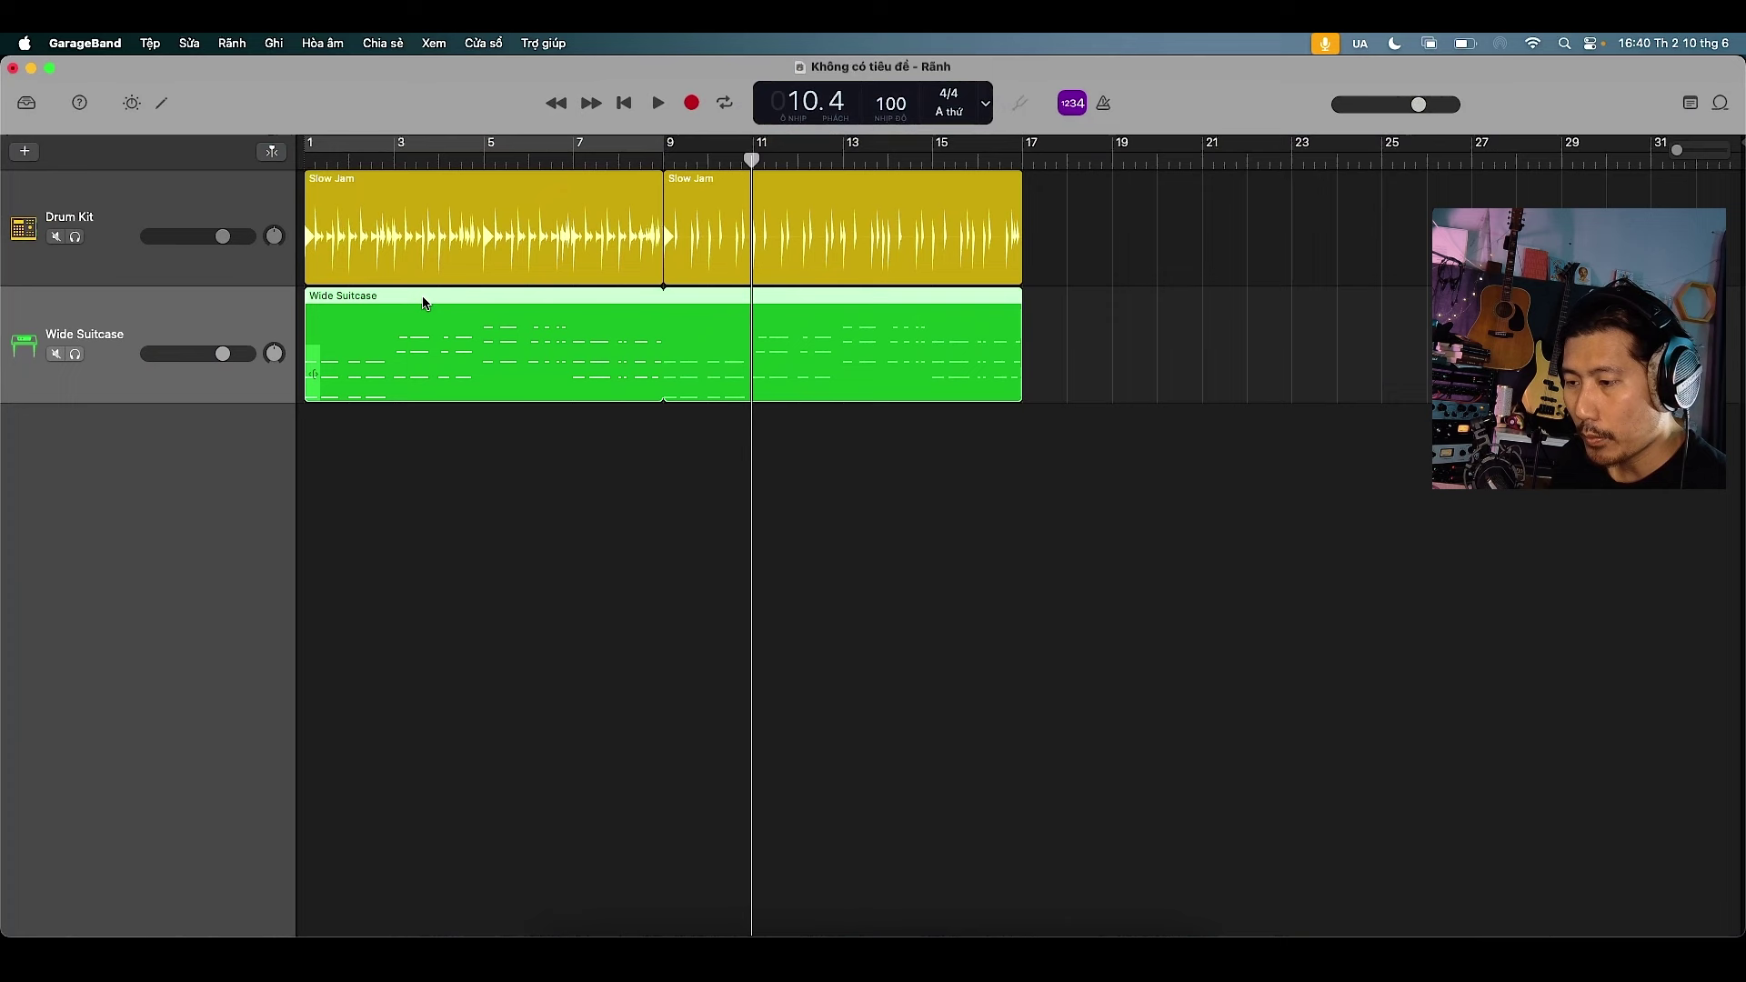
pyautogui.moveTo(424, 303); pyautogui.dragTo(1153, 329)
# Split the copied Wide Suitcase region at bar 20
pyautogui.click(1158, 162)
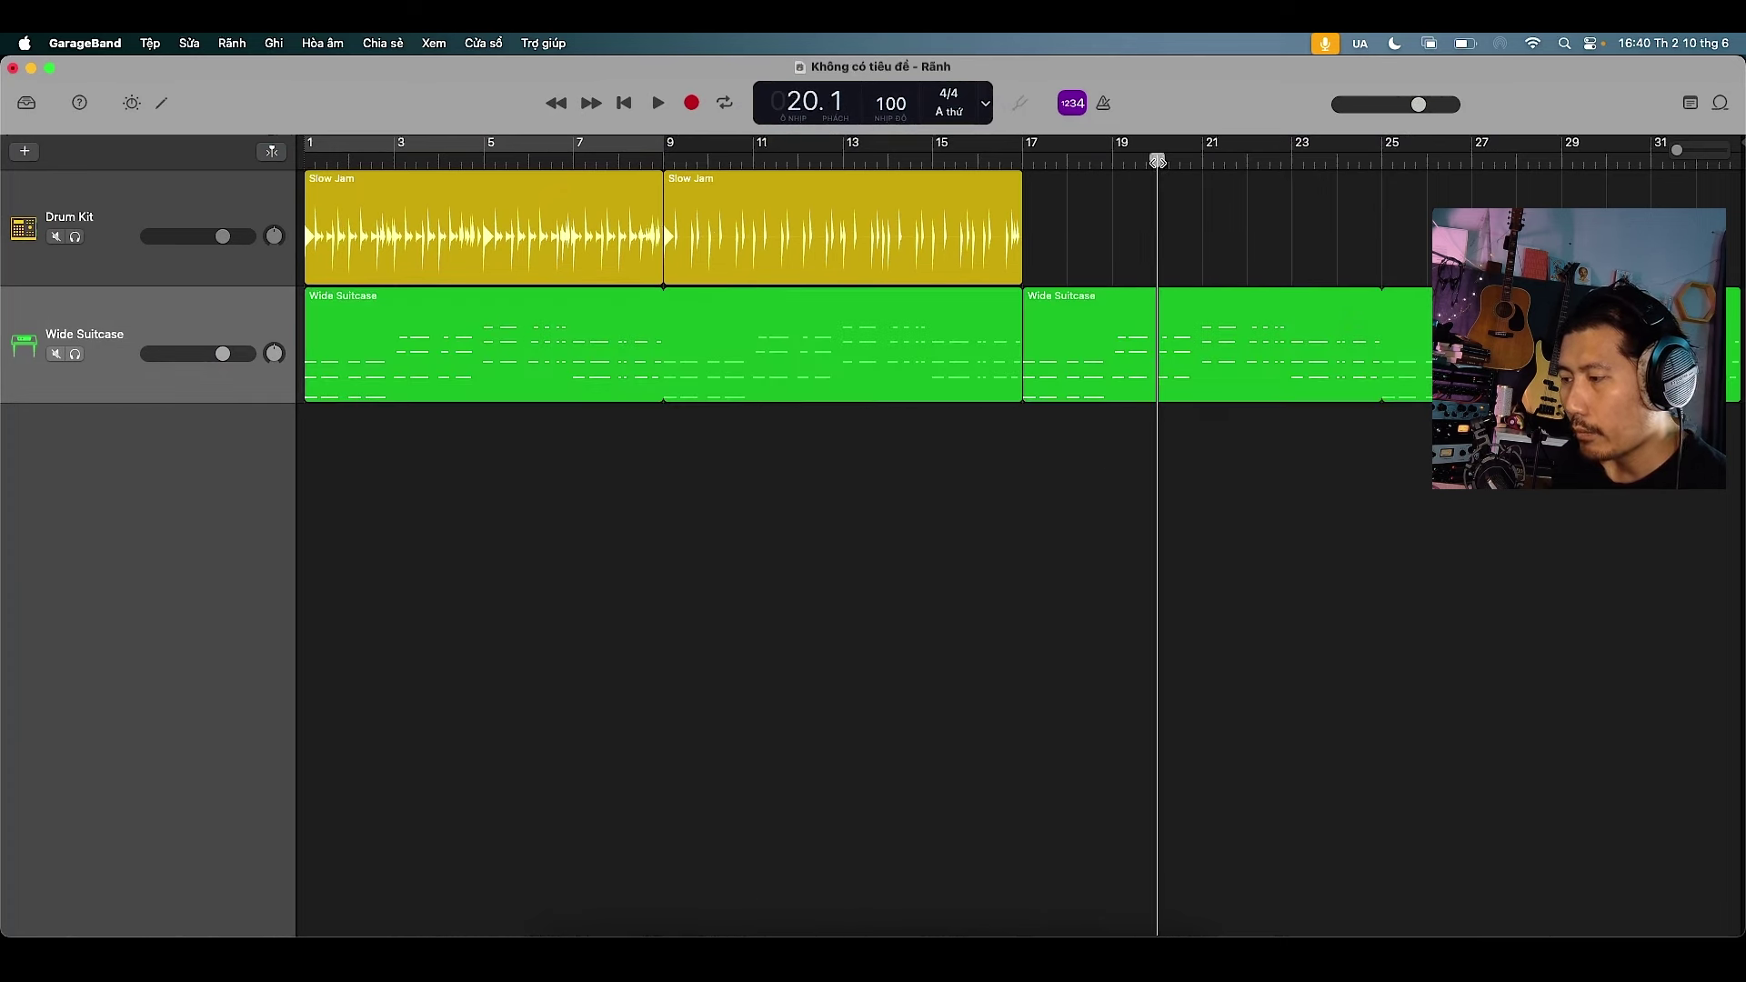
pyautogui.click(1178, 360)
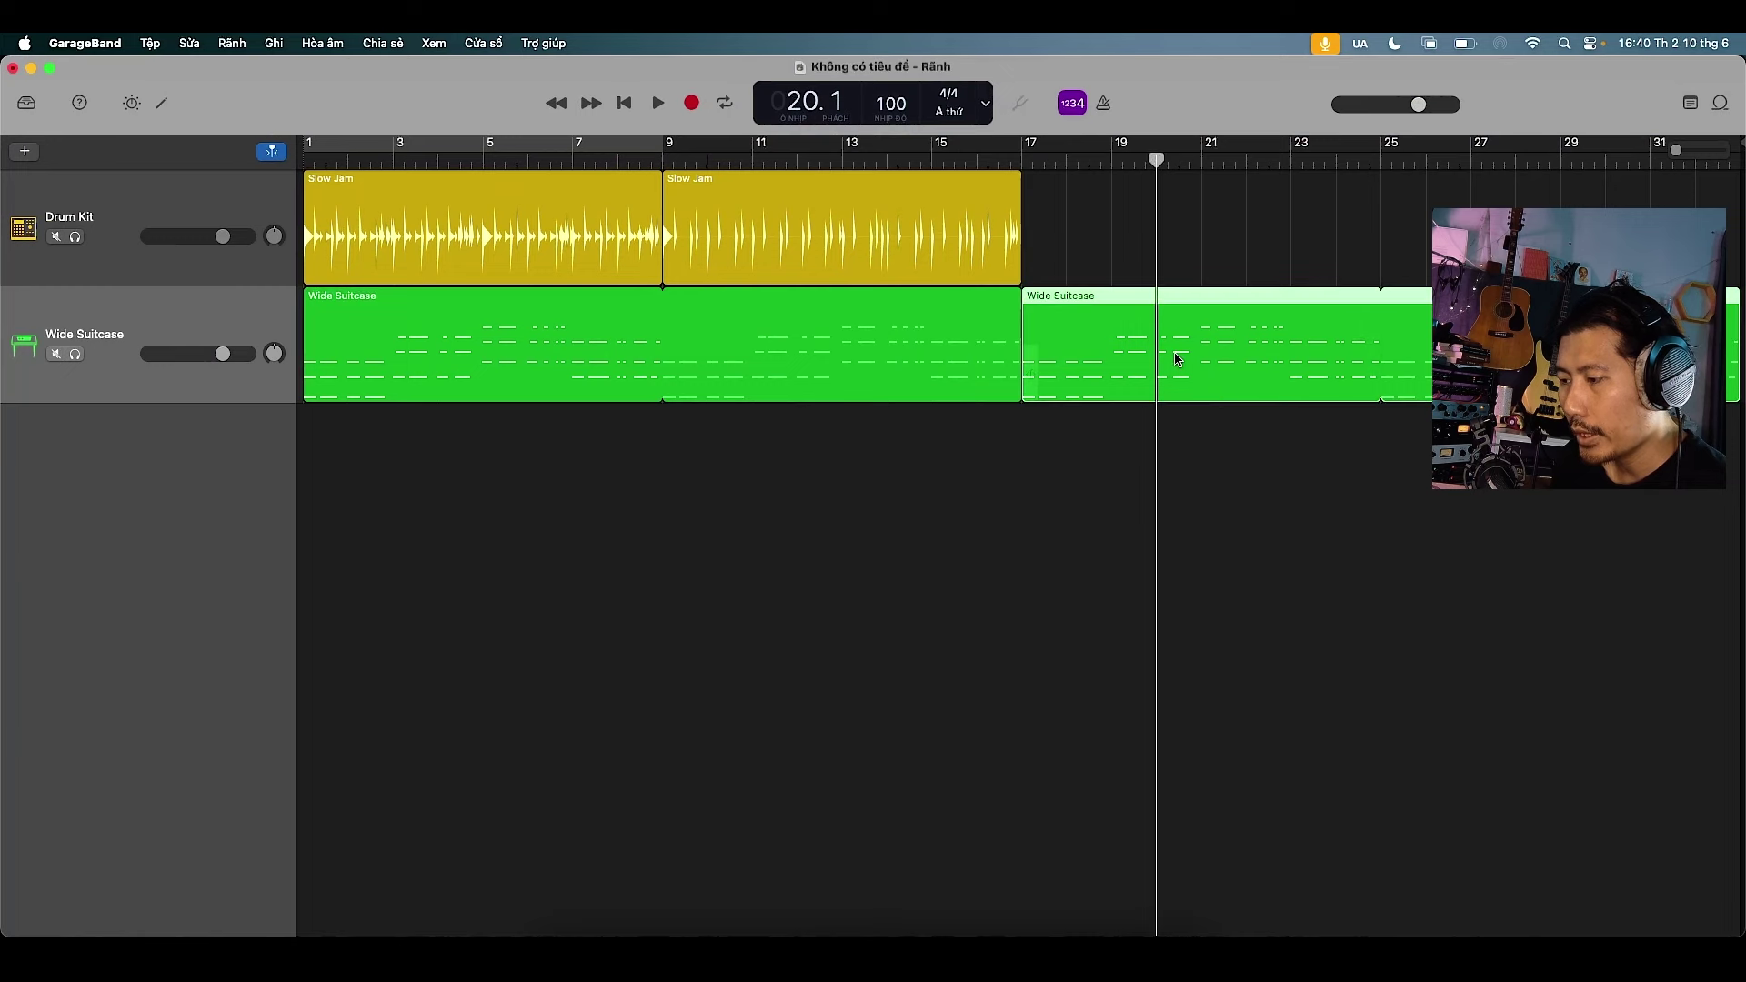
pyautogui.rightClick(1176, 357)
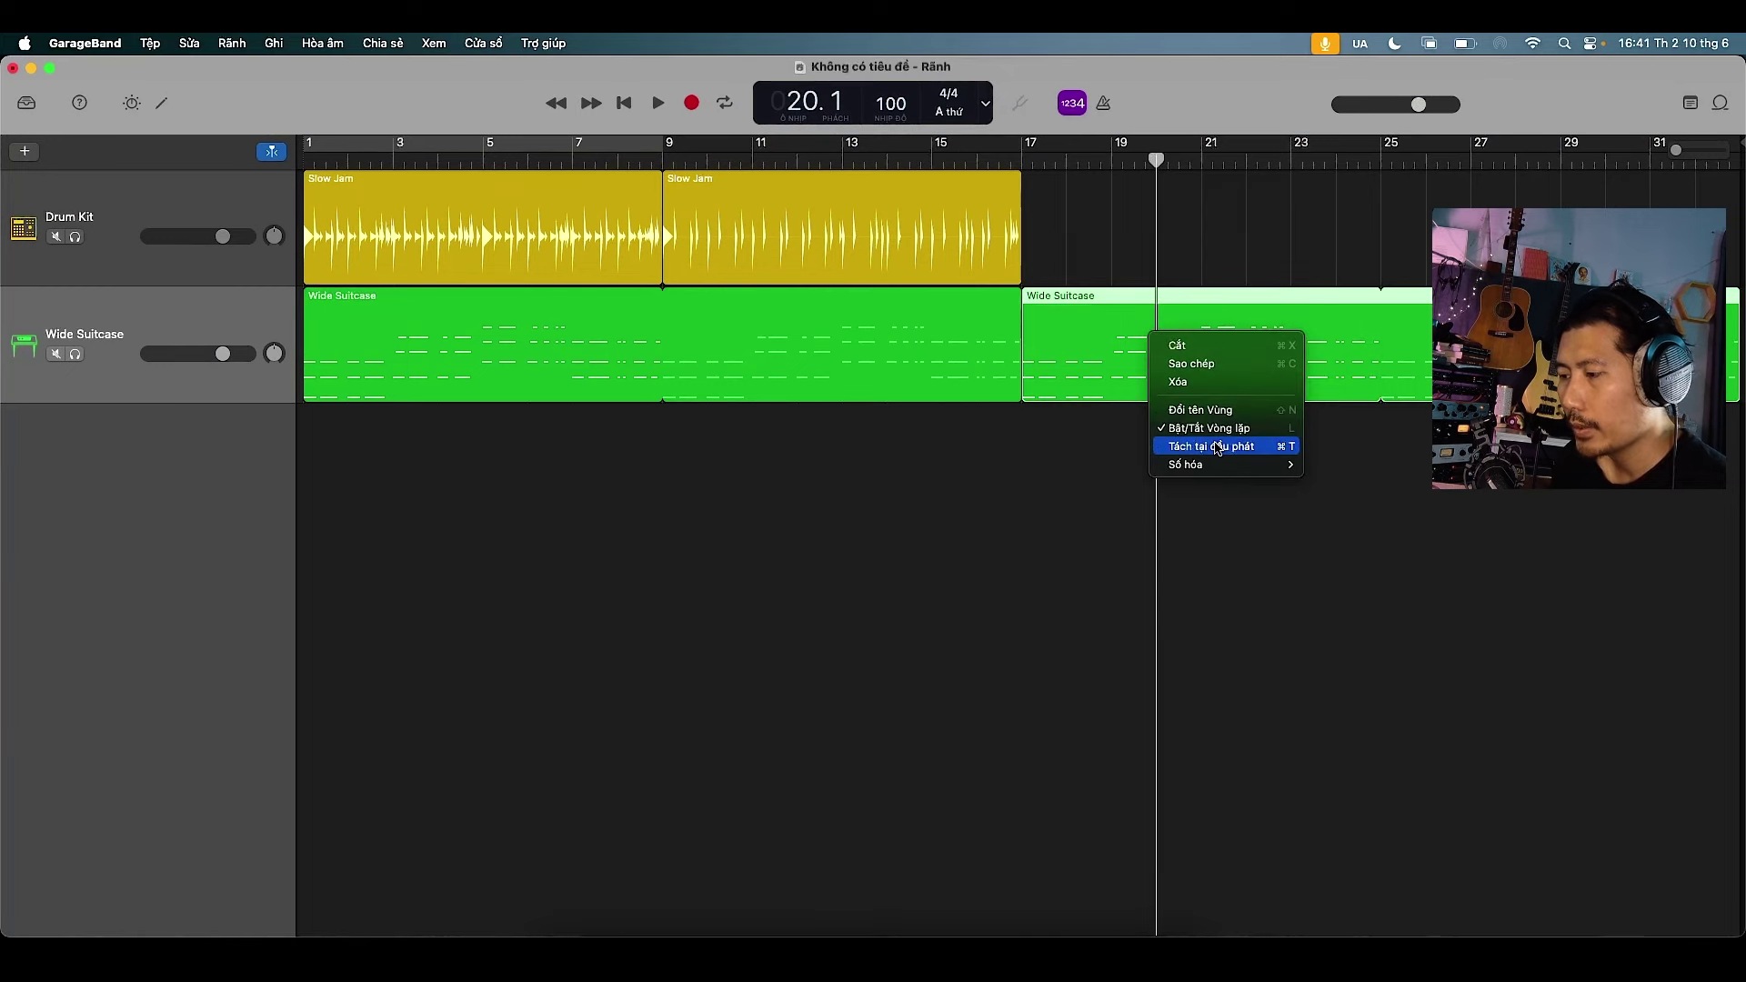
pyautogui.click(1218, 447)
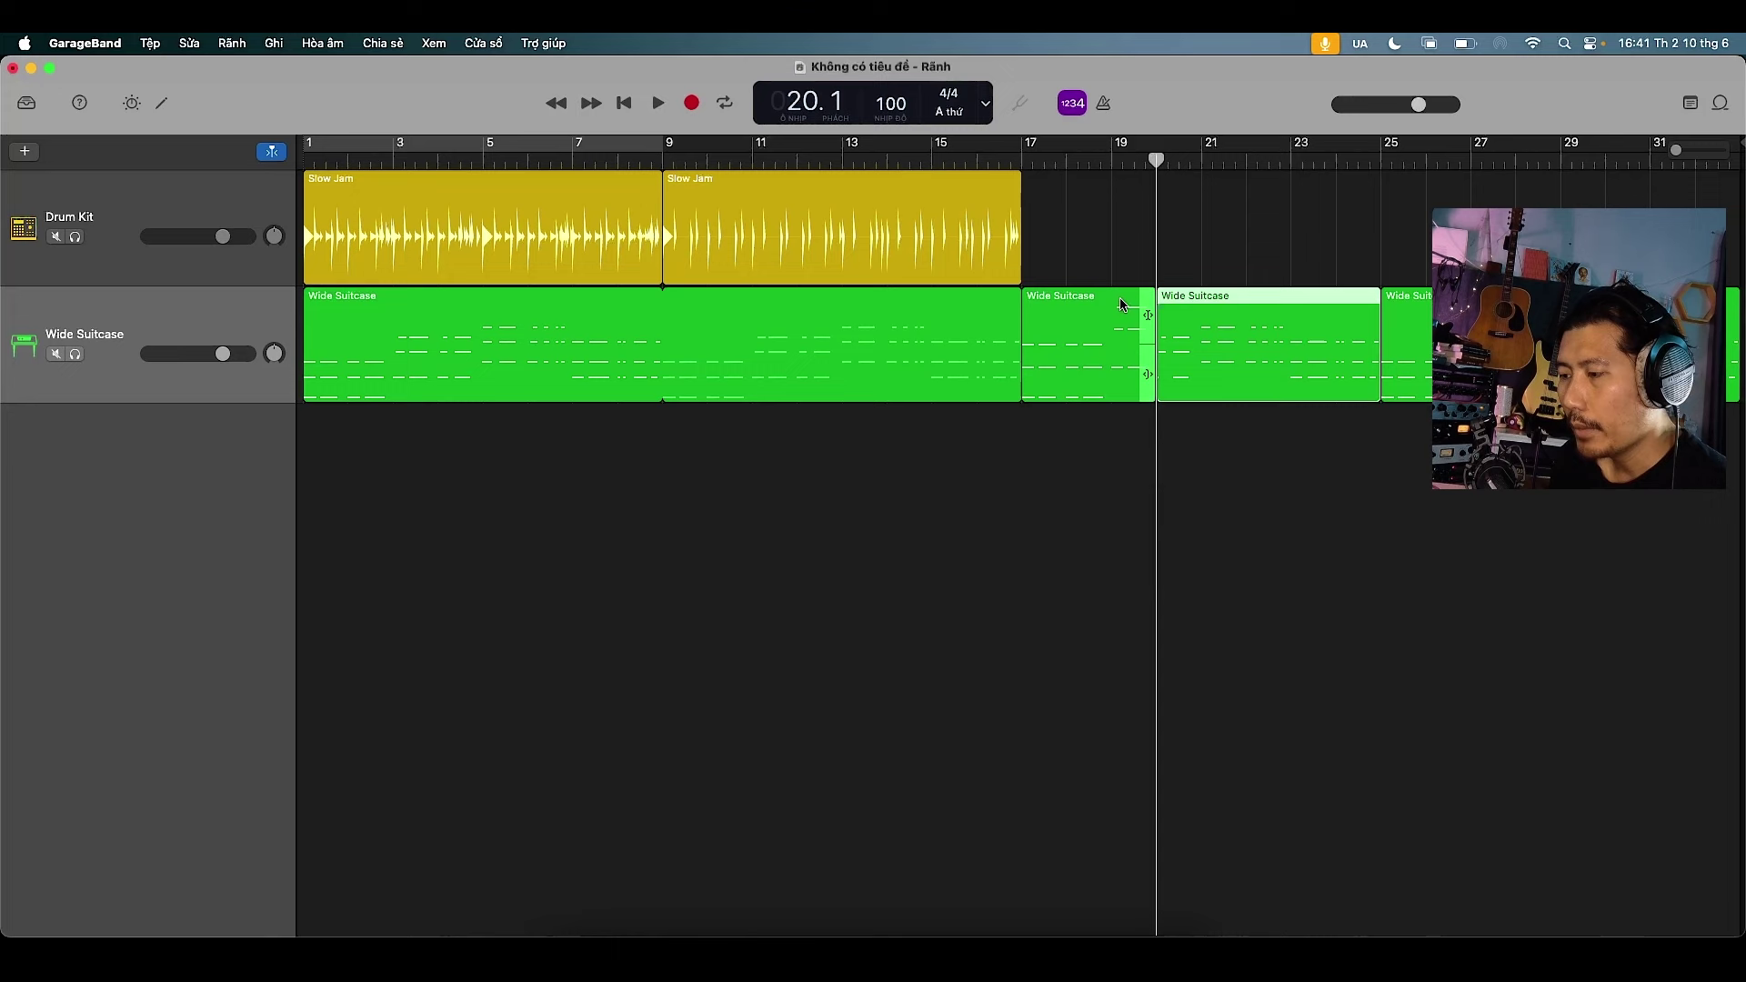
# Rename the Wide Suitcase region between bars 17 and 20 as Doan B
pyautogui.click(1100, 319)
pyautogui.rightClick(1097, 320)
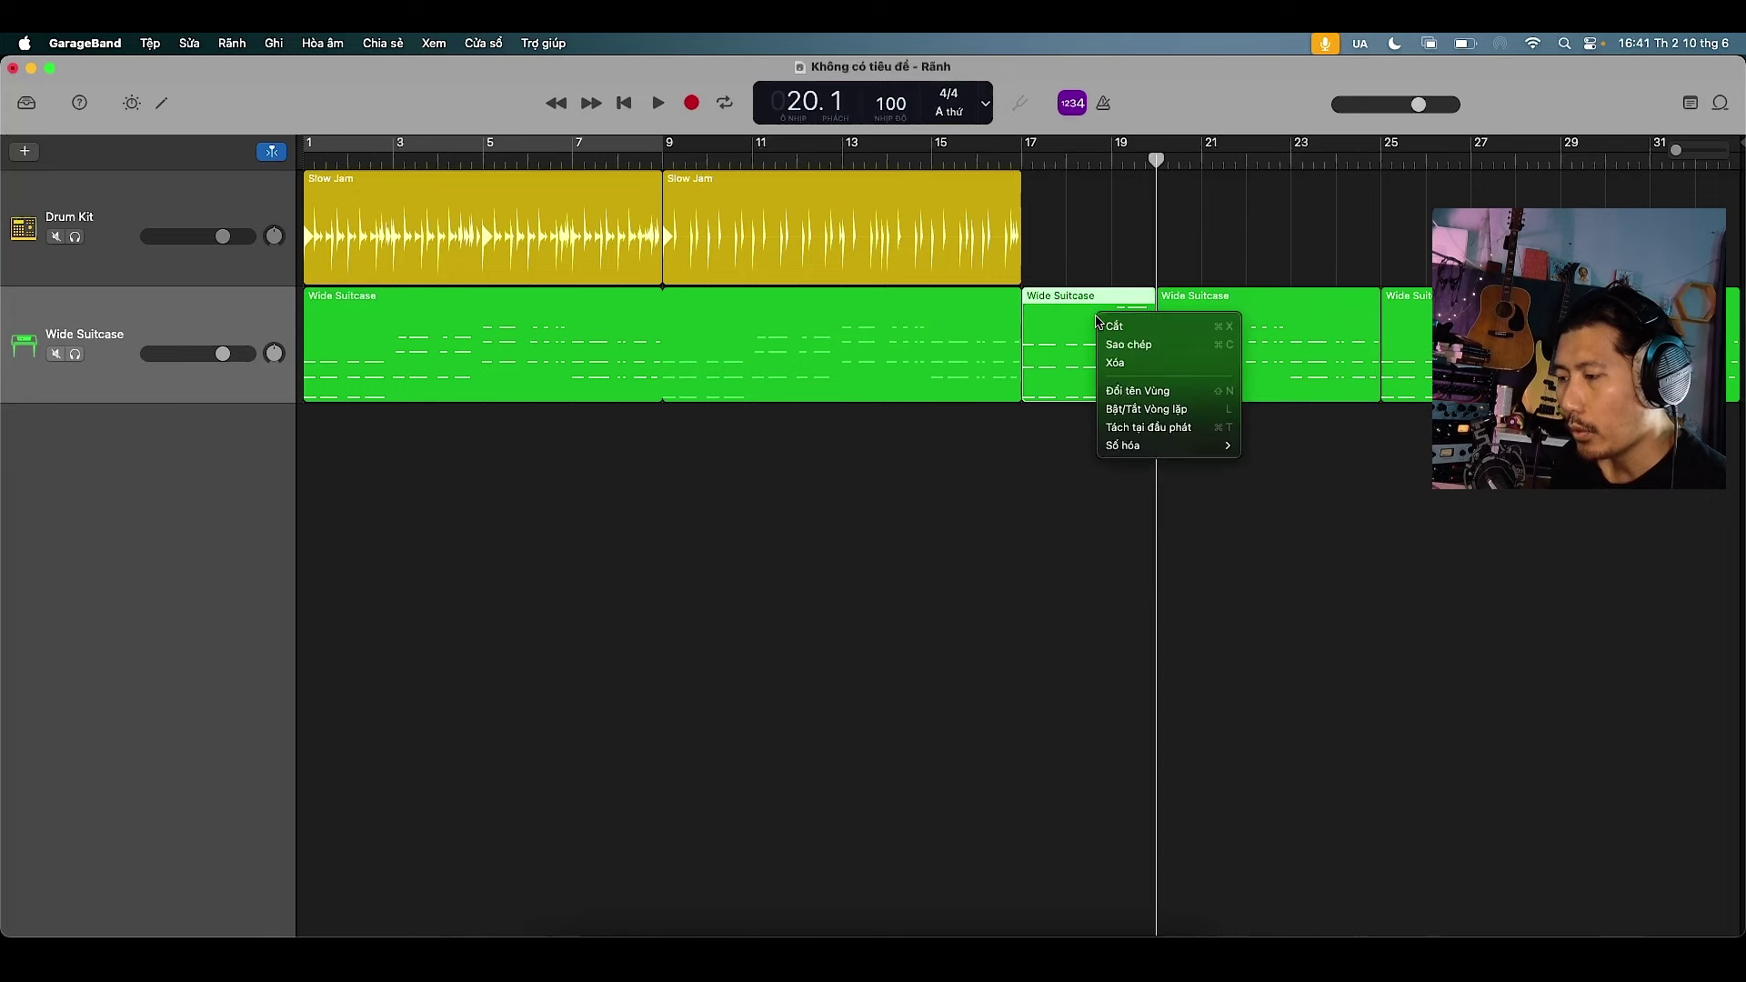
pyautogui.click(1122, 392)
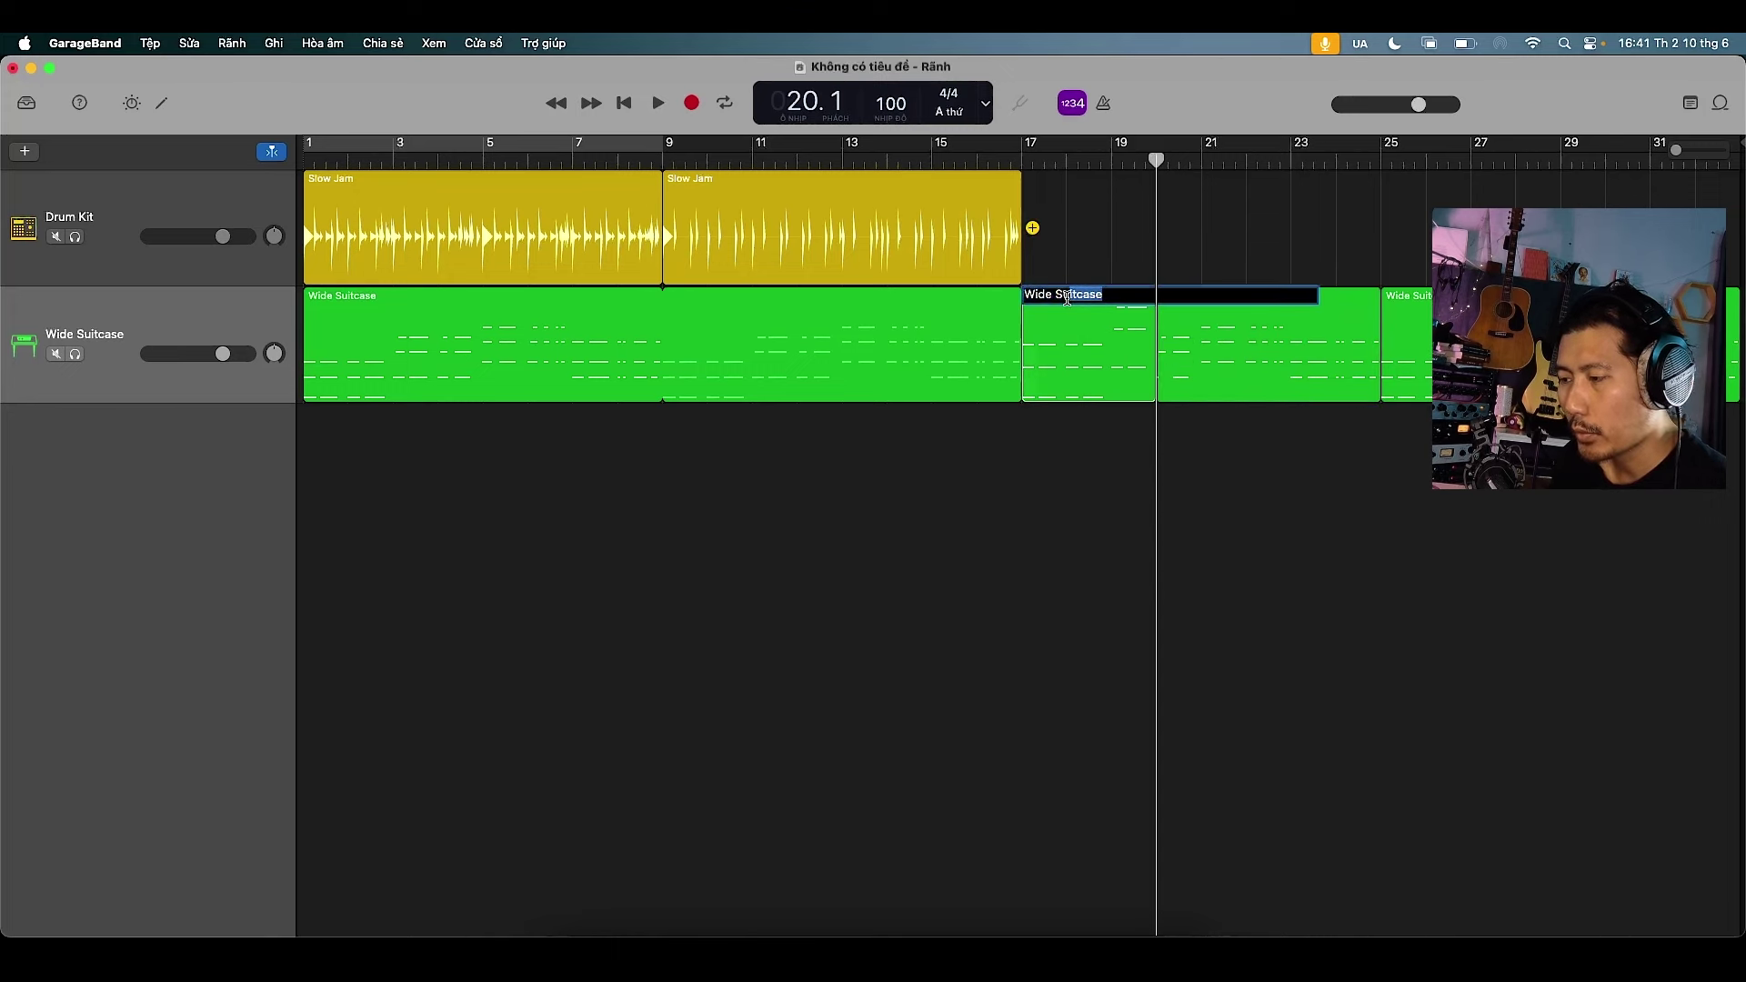
pyautogui.write('Doan B')
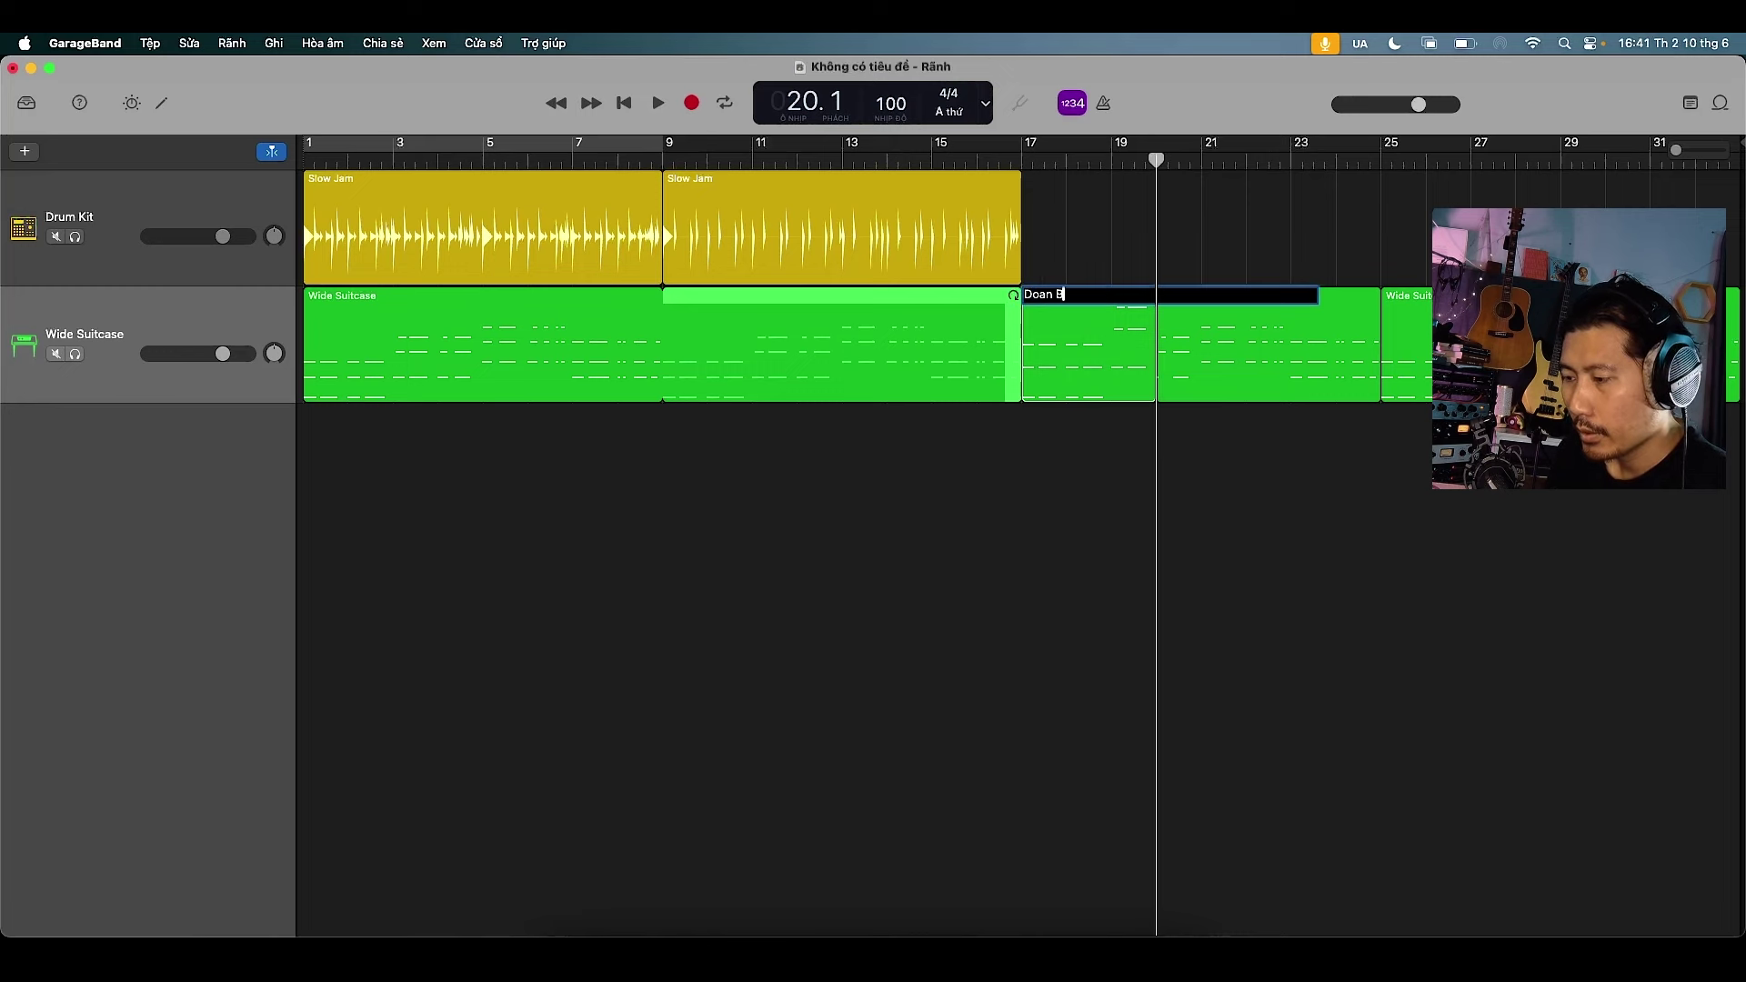
pyautogui.click(1006, 305)
pyautogui.click(441, 507)
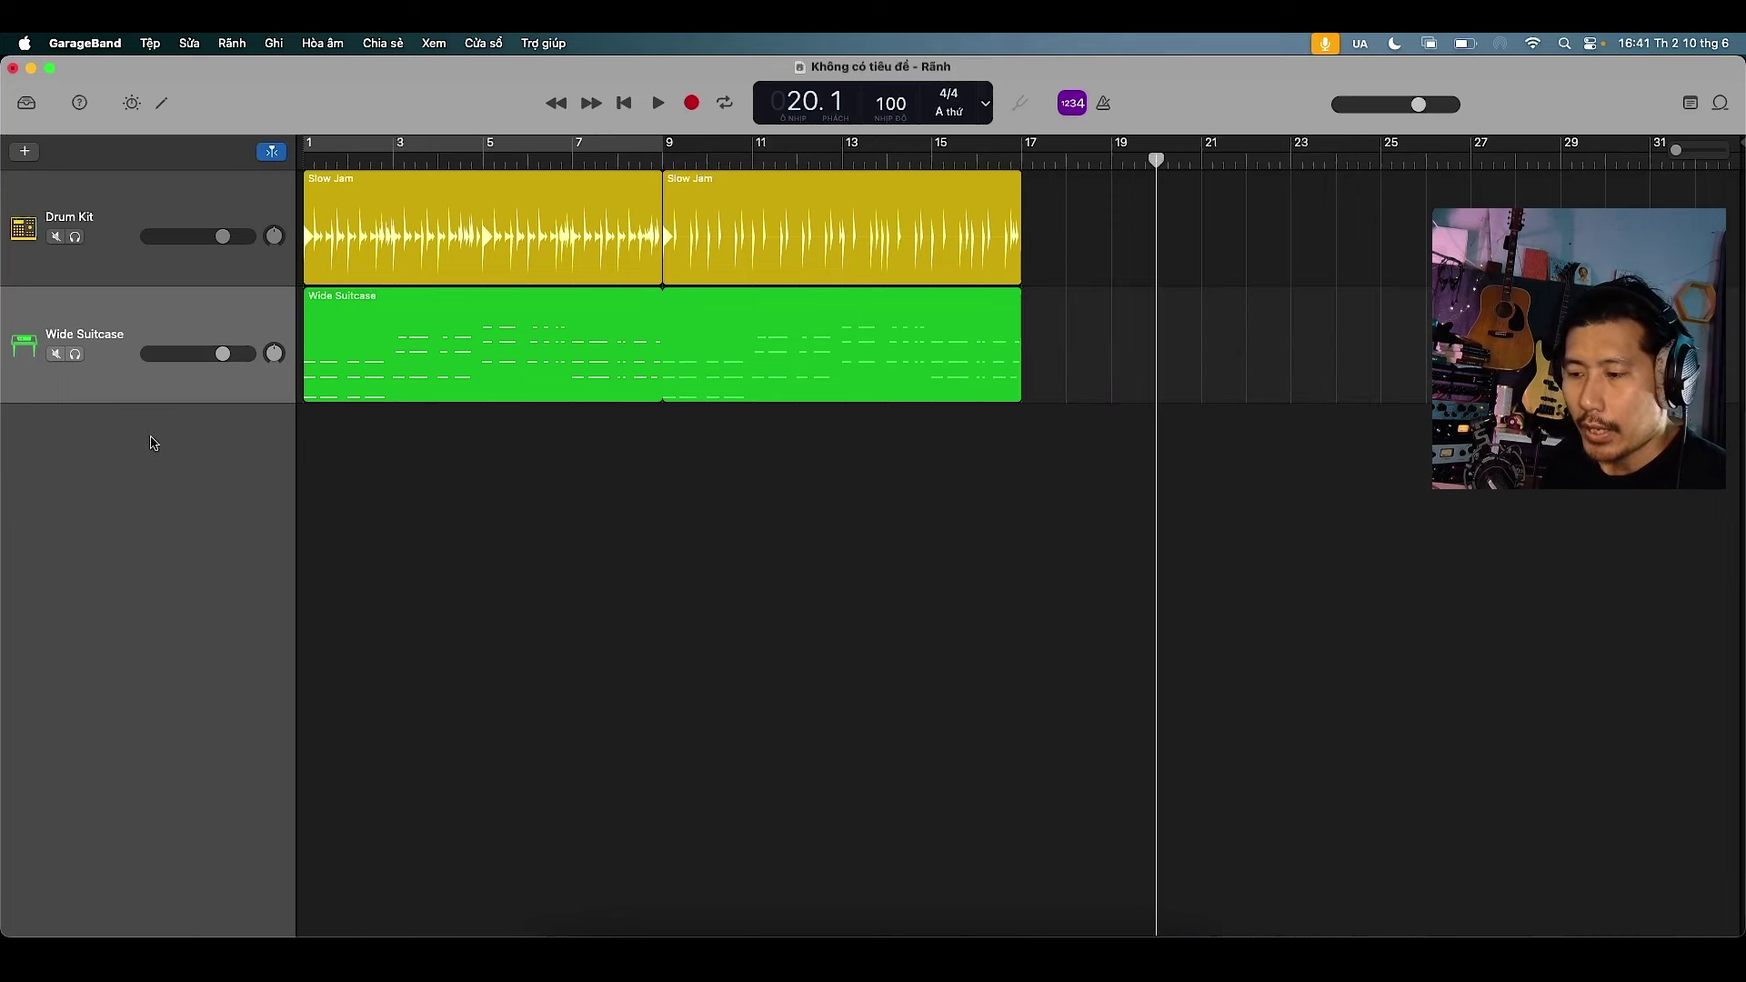
# Add a software instrument track named Bass and list the Bass sounds in the sound library
pyautogui.rightClick(151, 443)
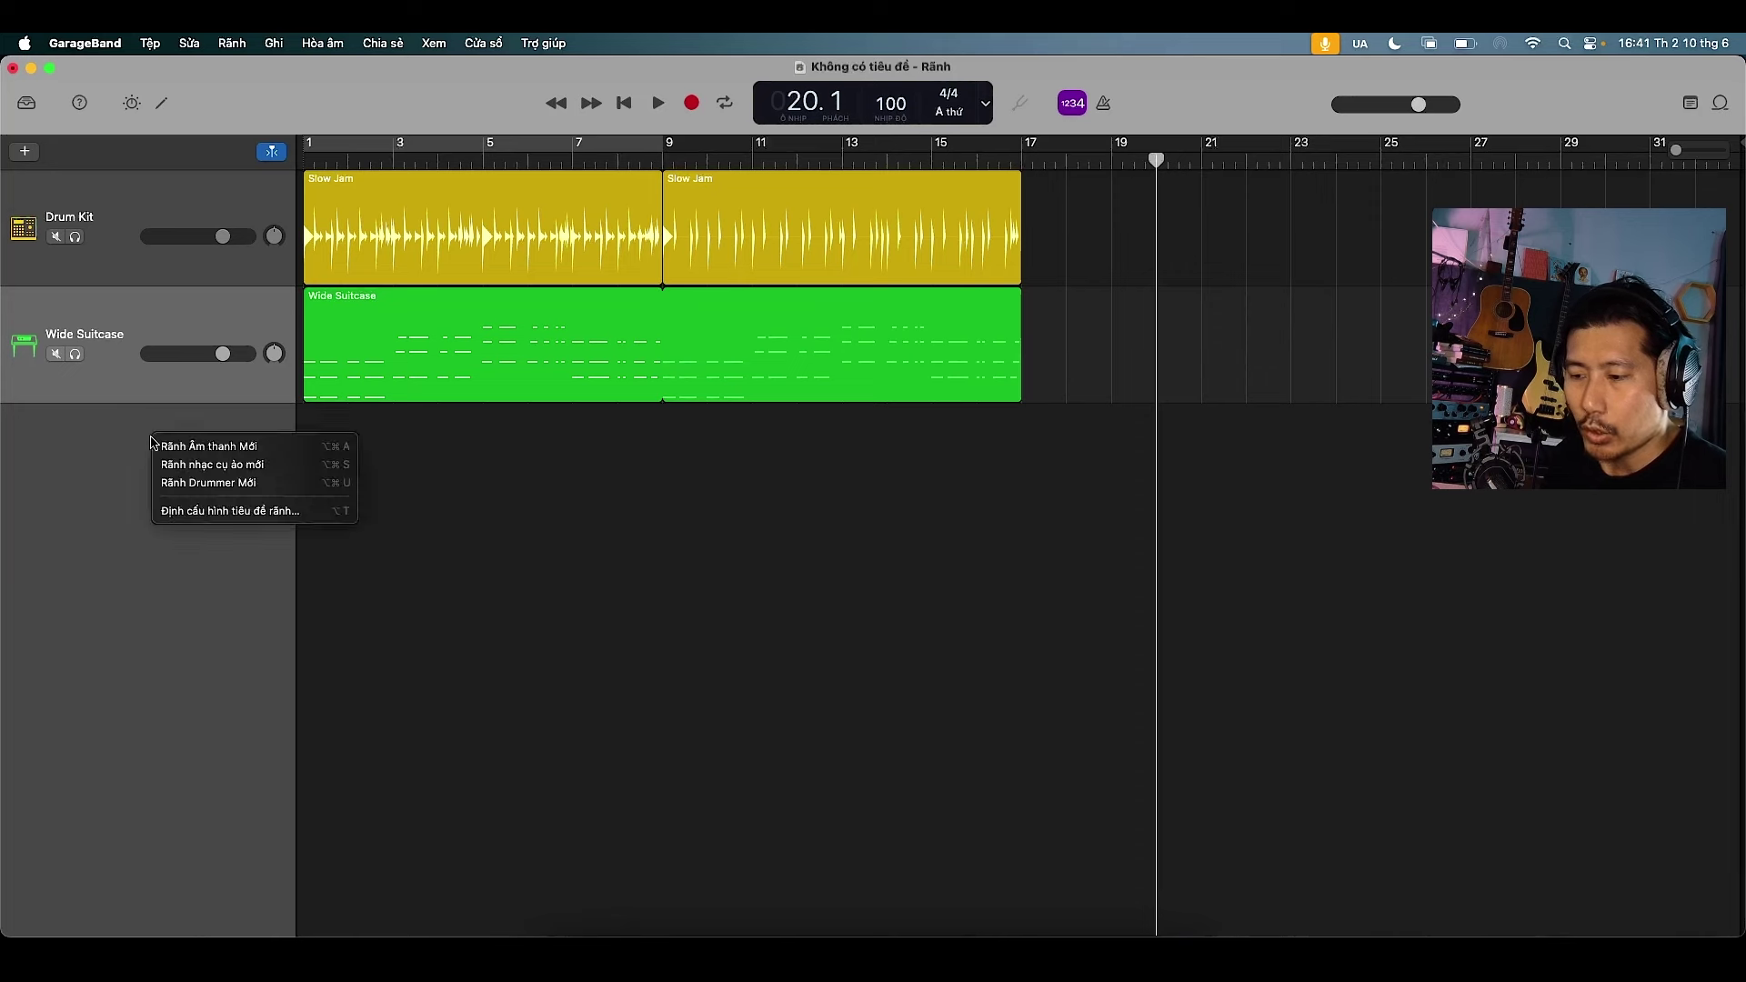
pyautogui.click(193, 462)
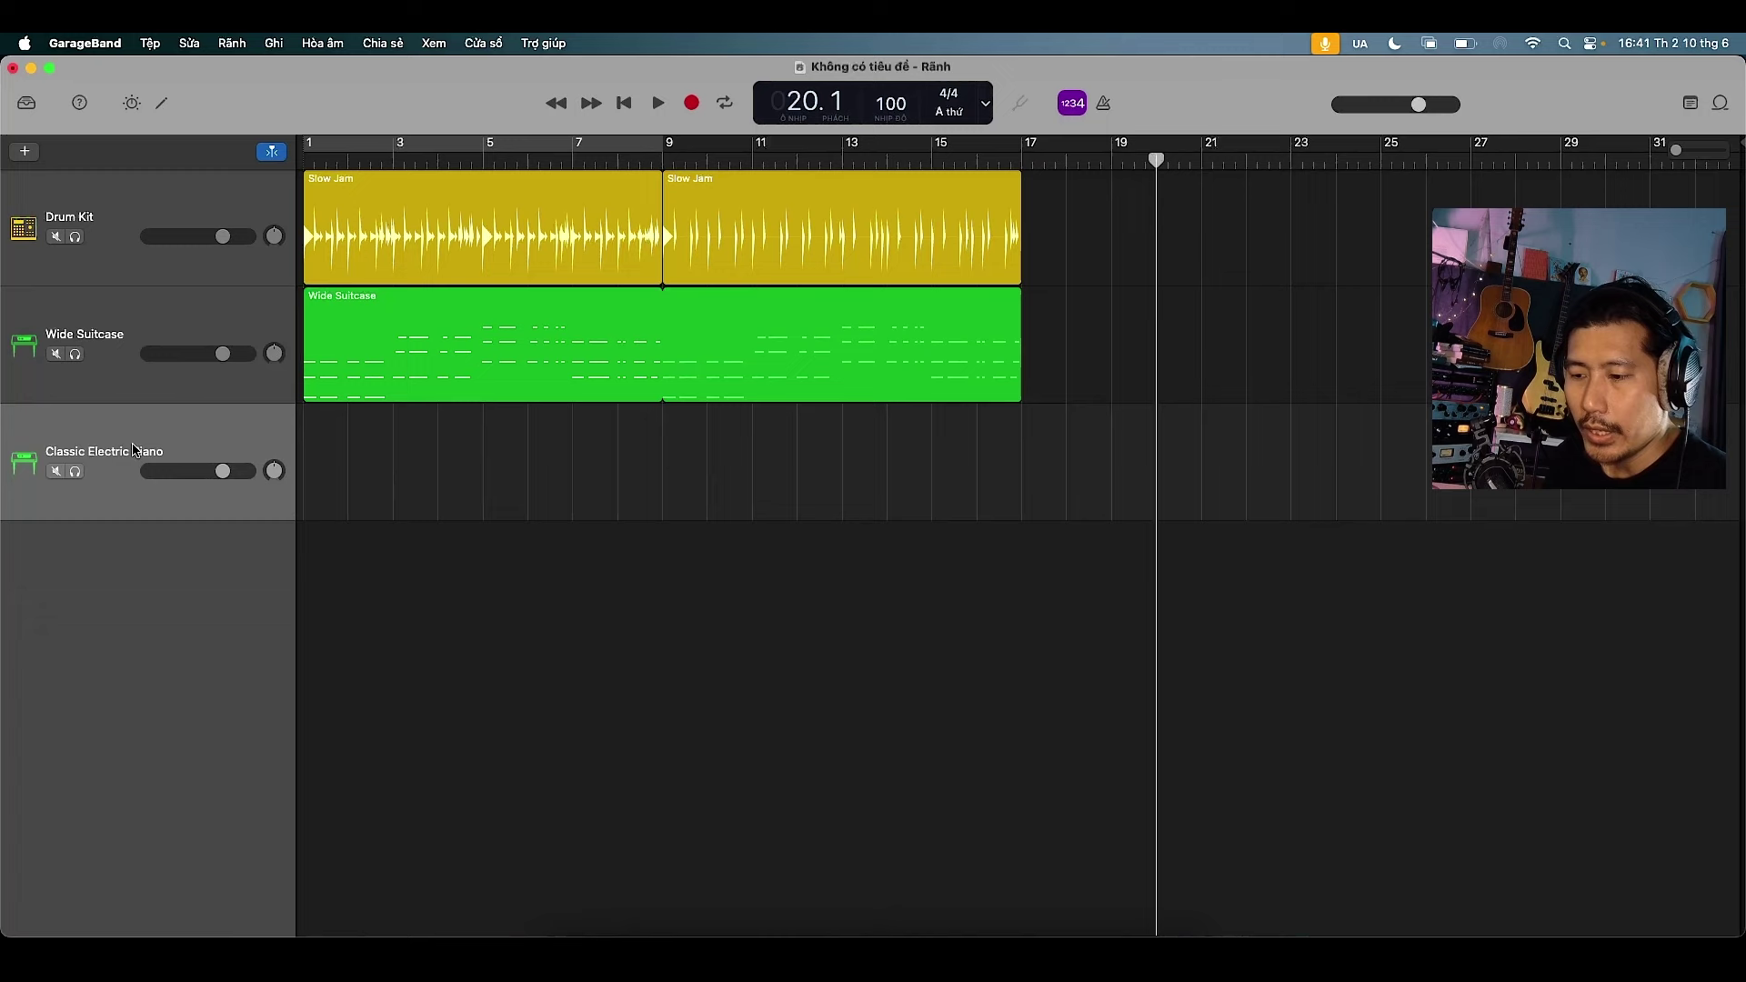
pyautogui.click(26, 103)
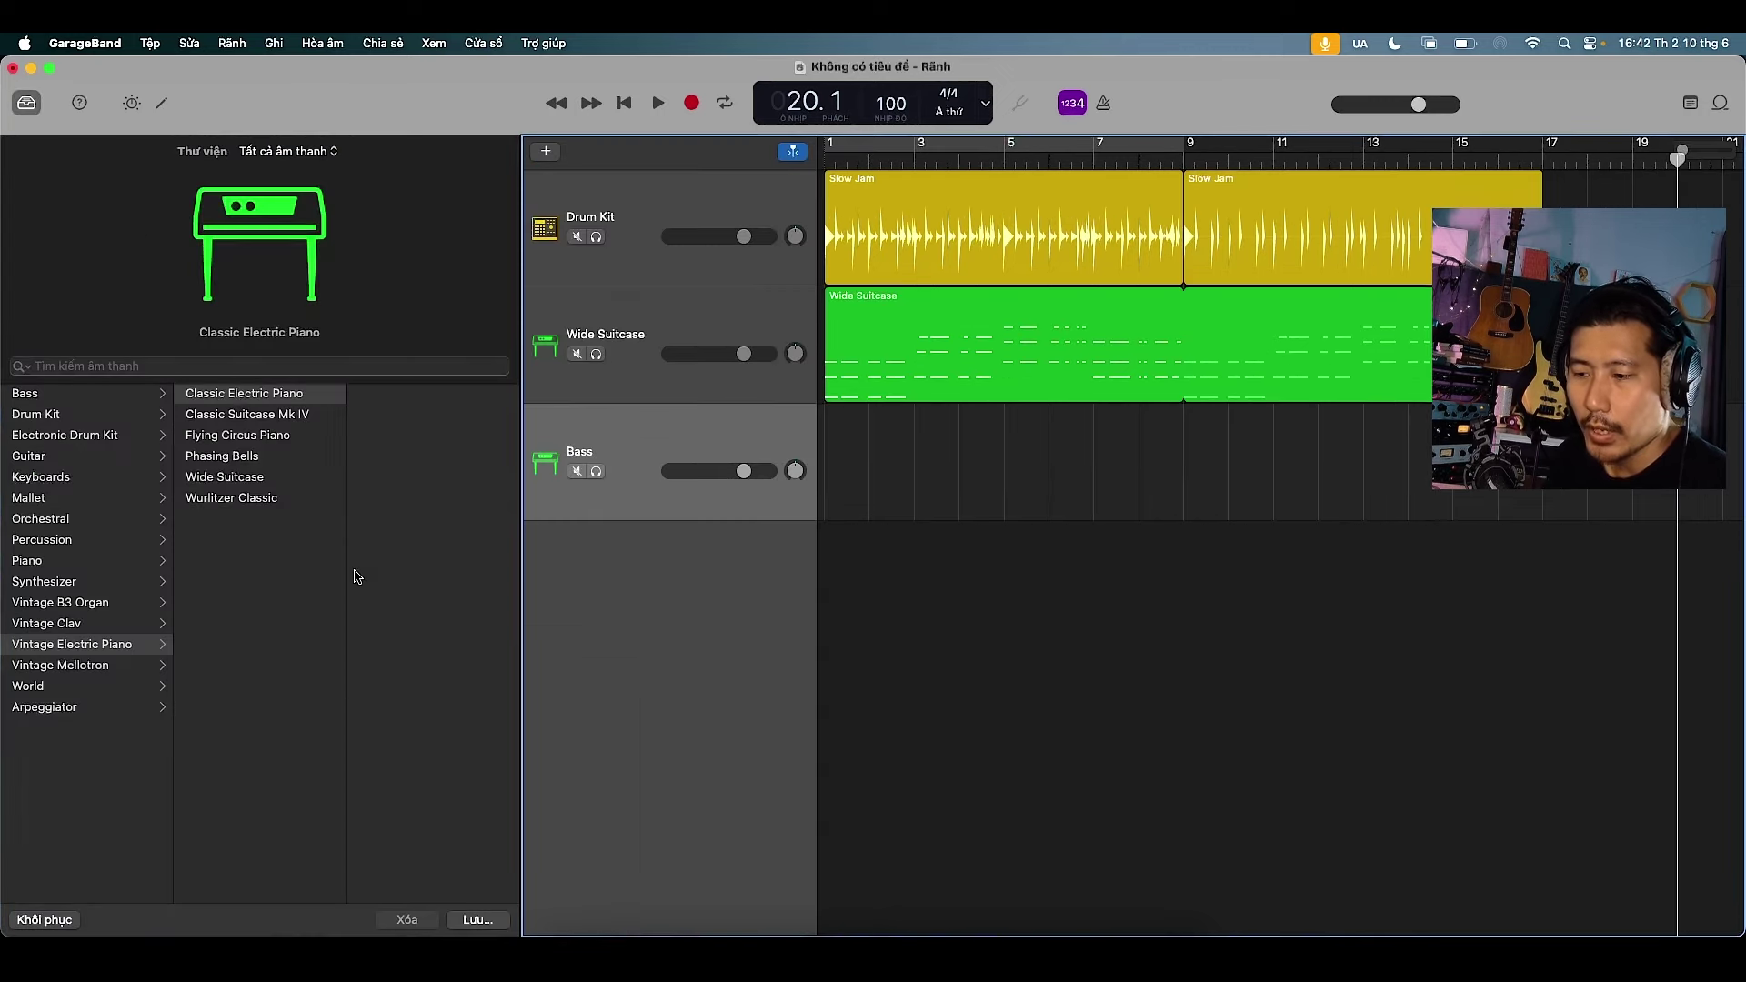
pyautogui.click(41, 392)
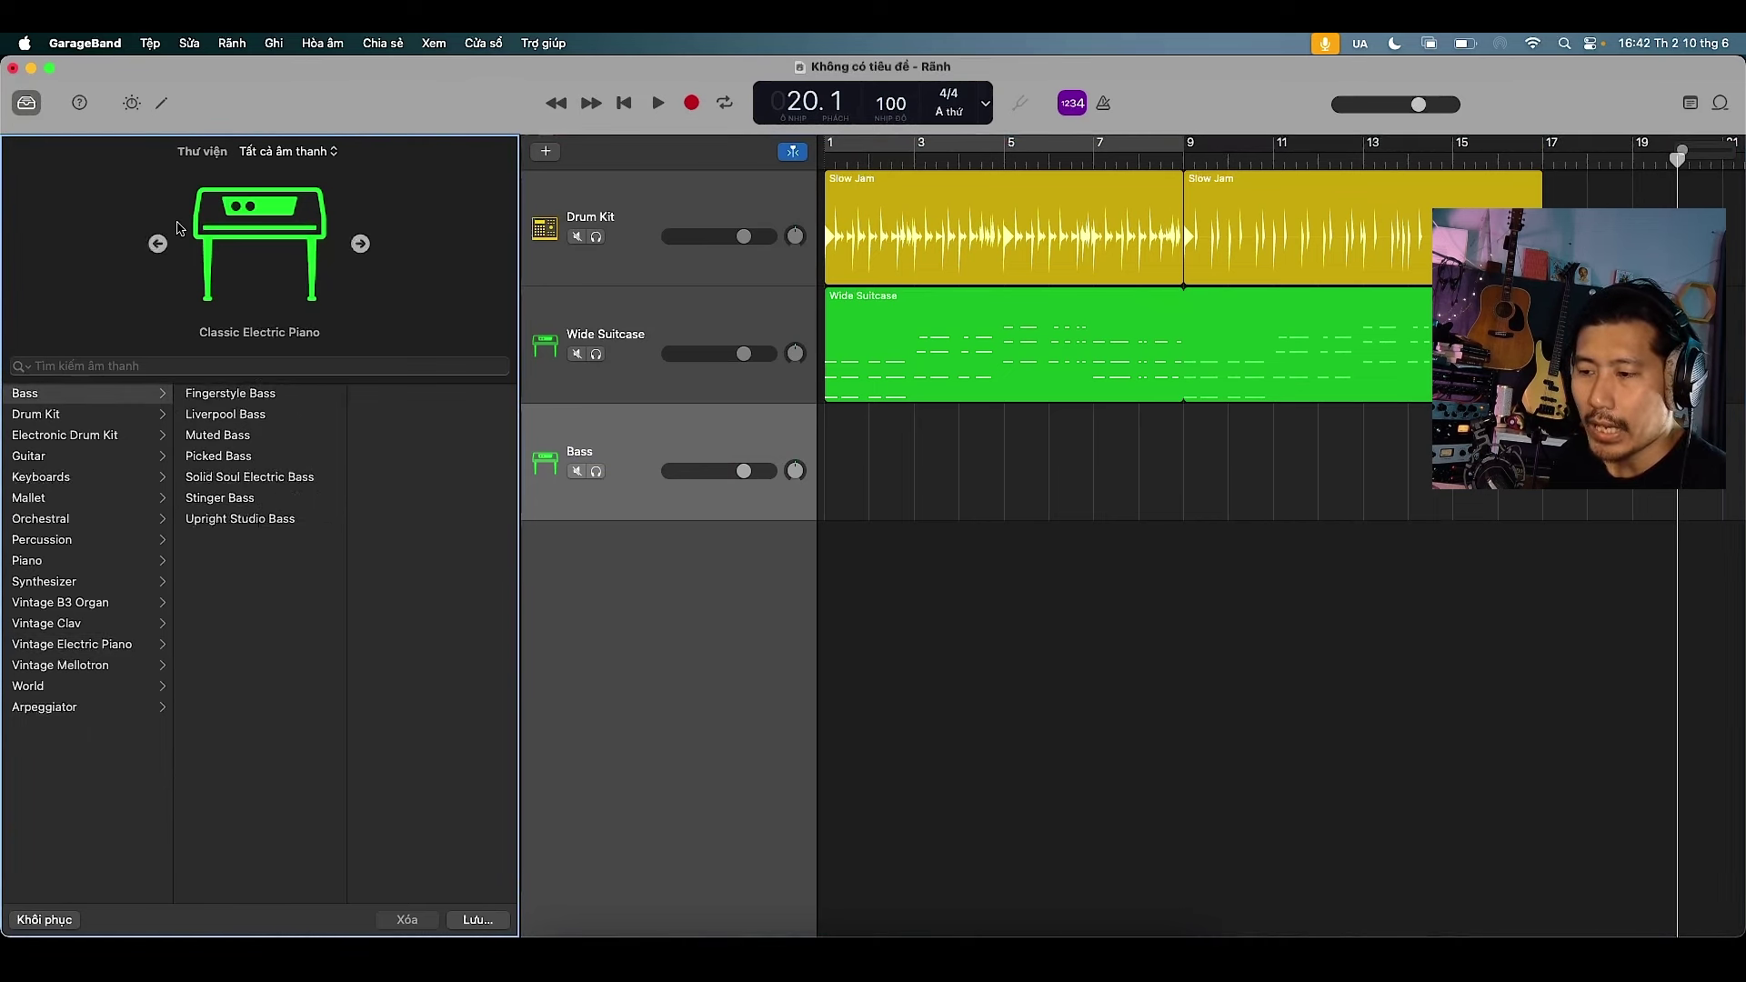
# Show the Bass track's Smart Controls, hide the sound library and load the stereo version of Kontakt 7 as the instrument plug-in
pyautogui.click(133, 103)
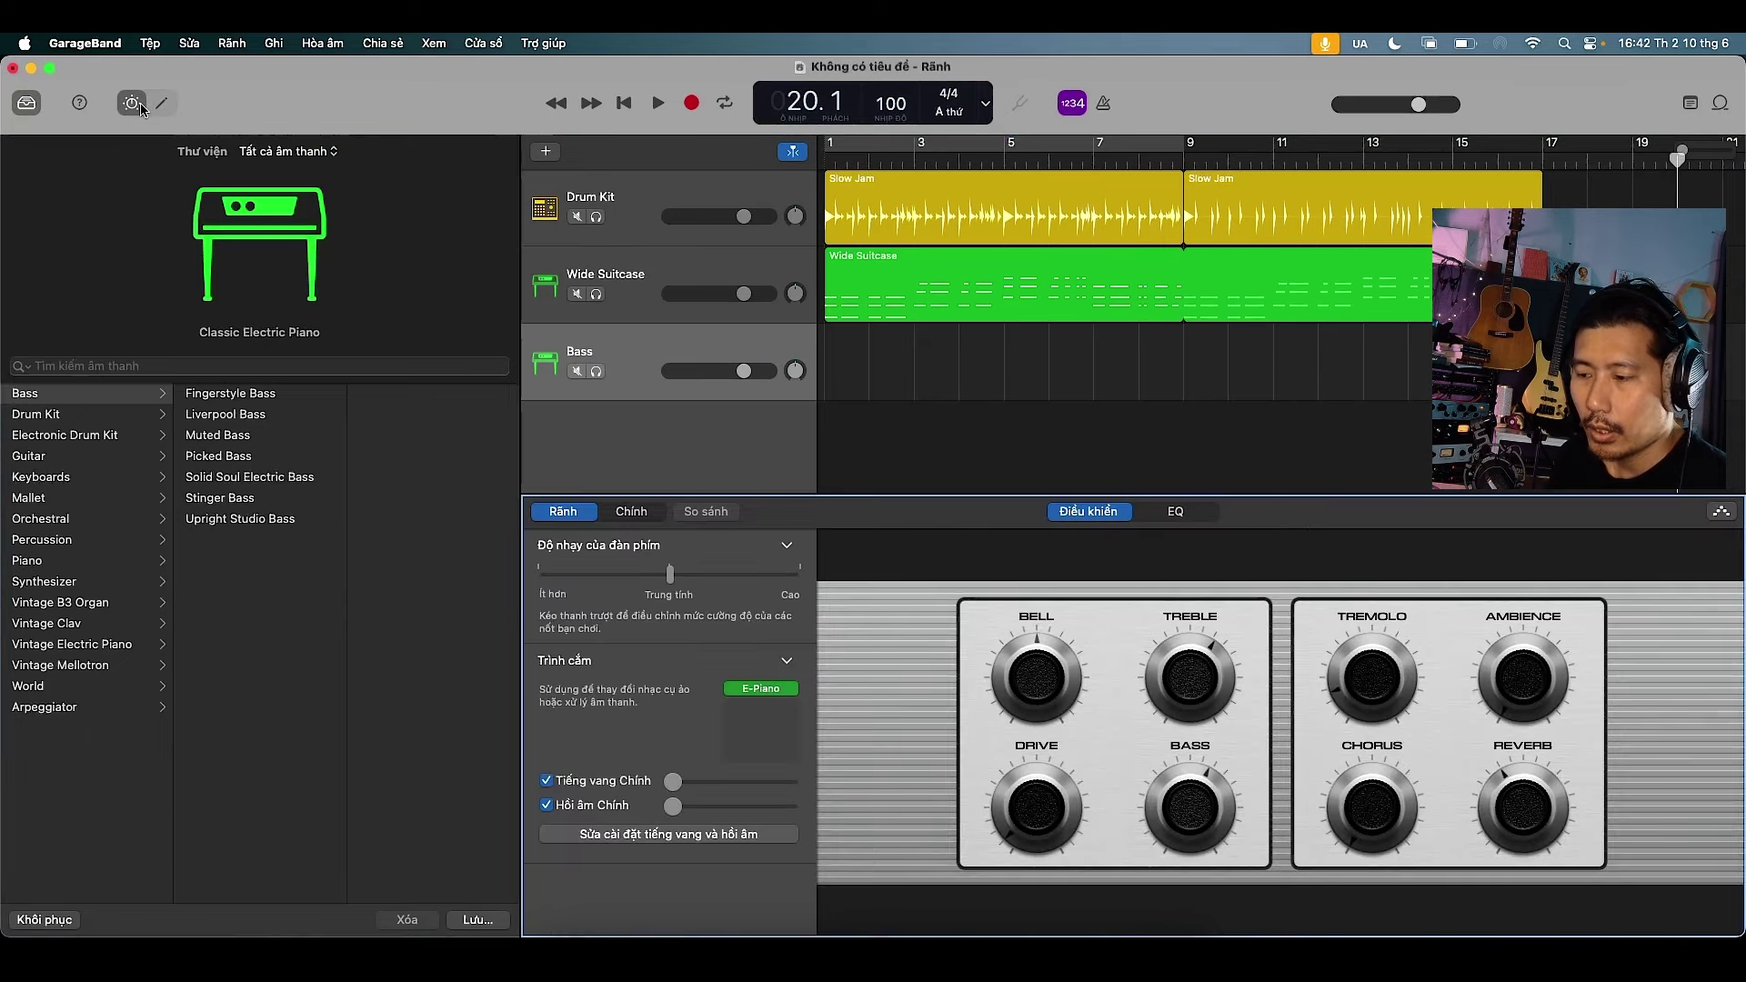
pyautogui.click(133, 104)
pyautogui.click(134, 104)
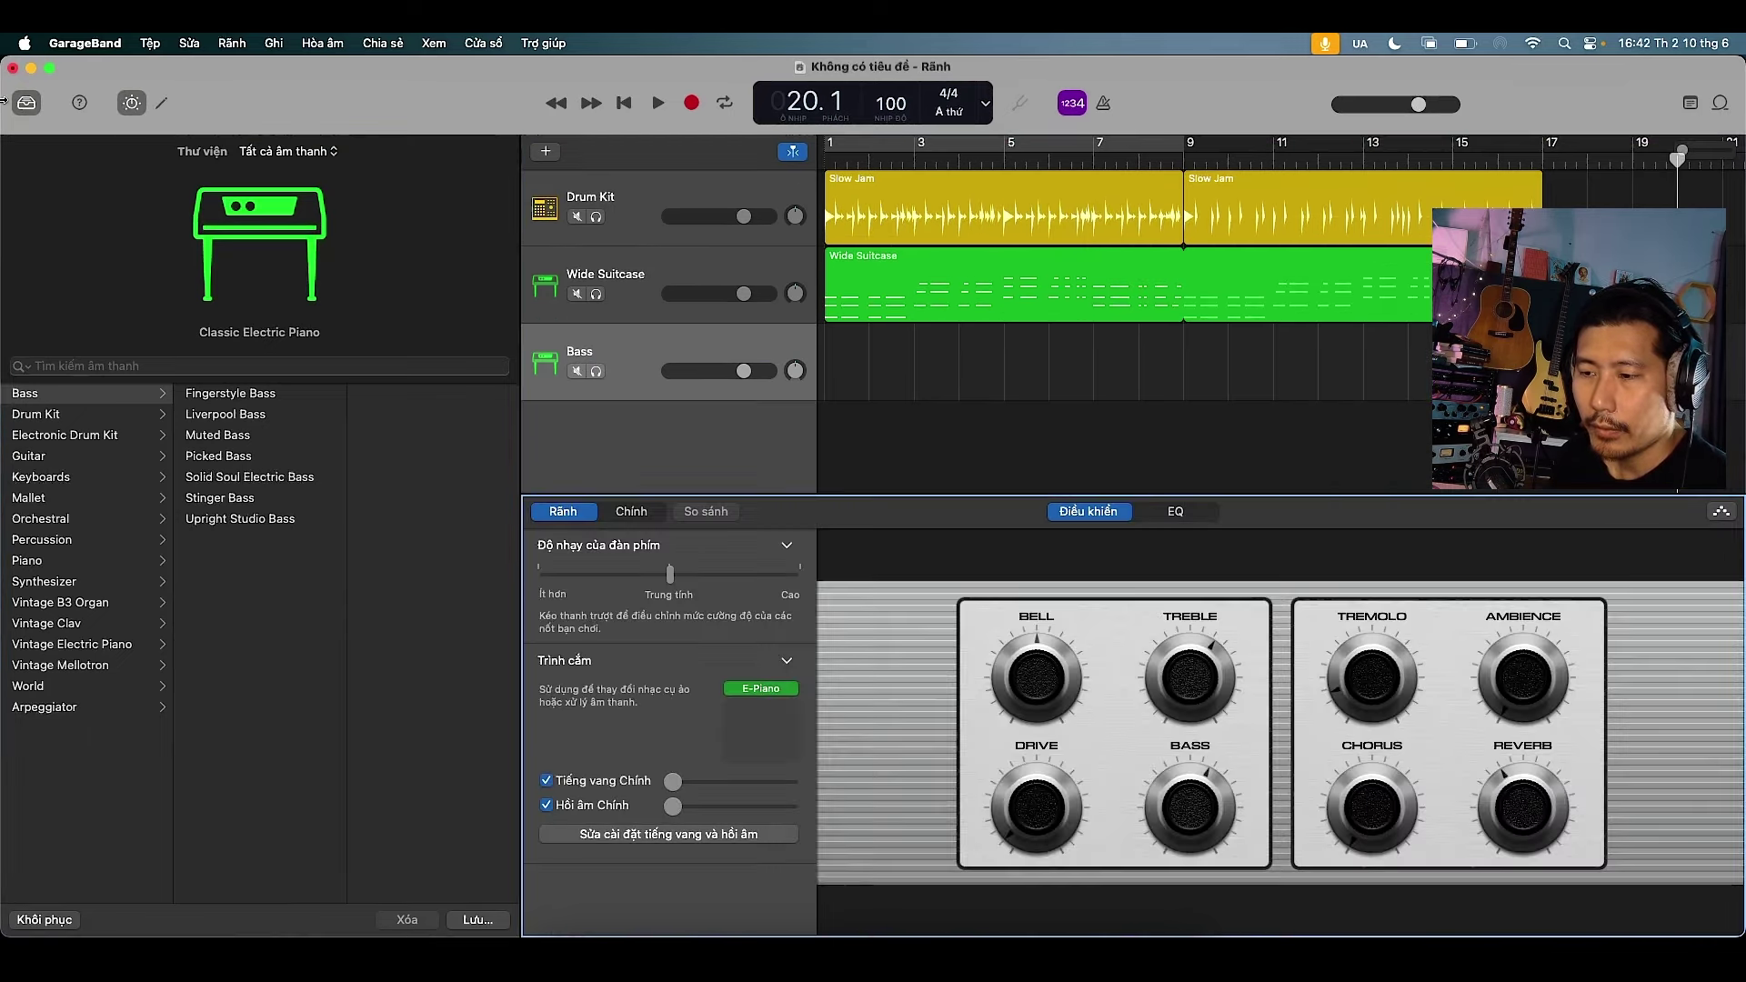
pyautogui.click(20, 106)
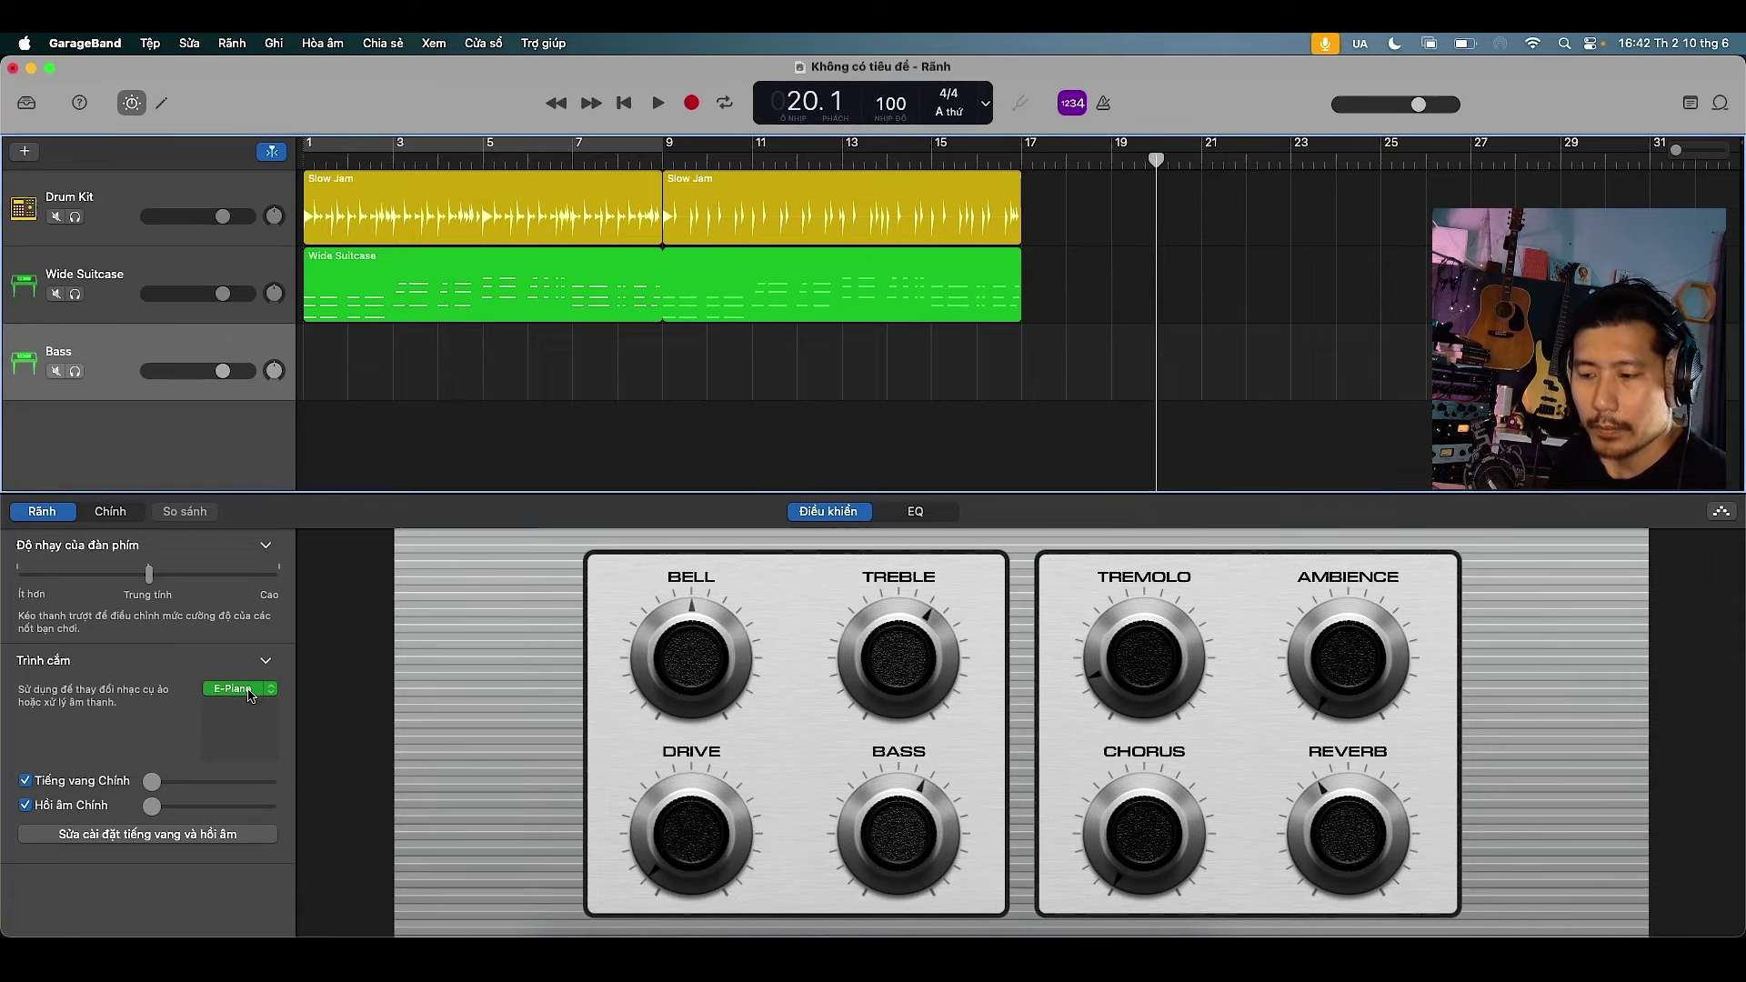
pyautogui.click(270, 693)
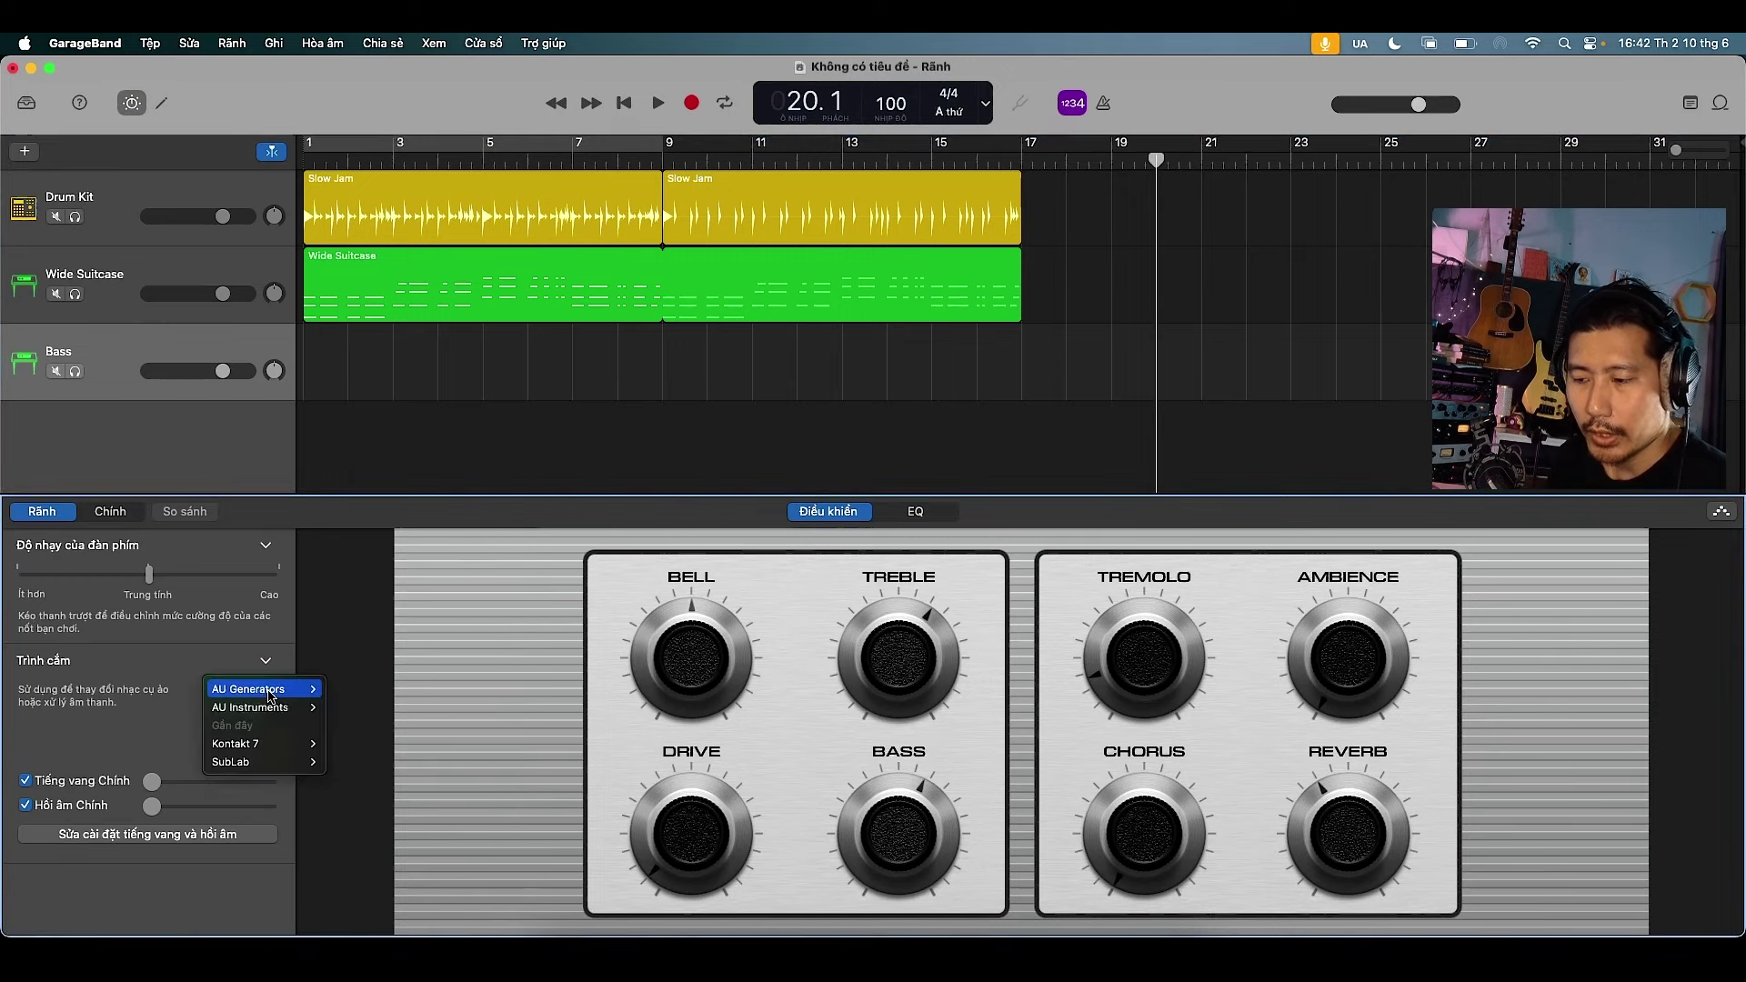
pyautogui.moveTo(281, 744)
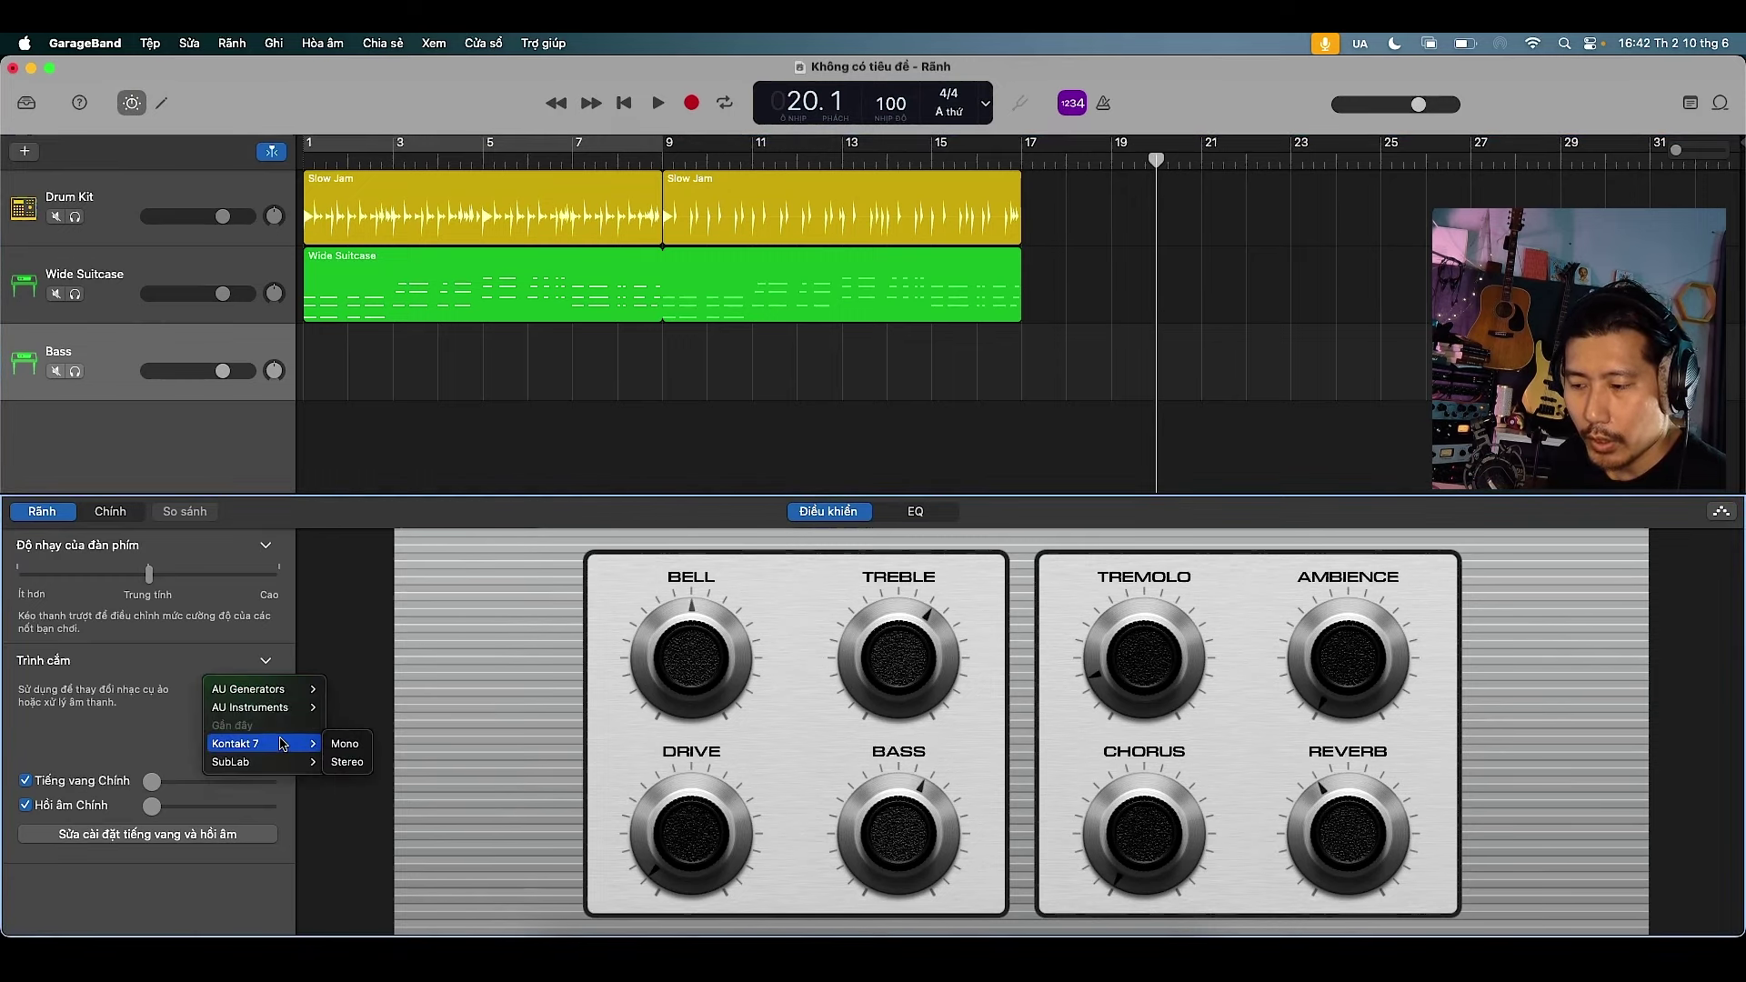
pyautogui.click(346, 763)
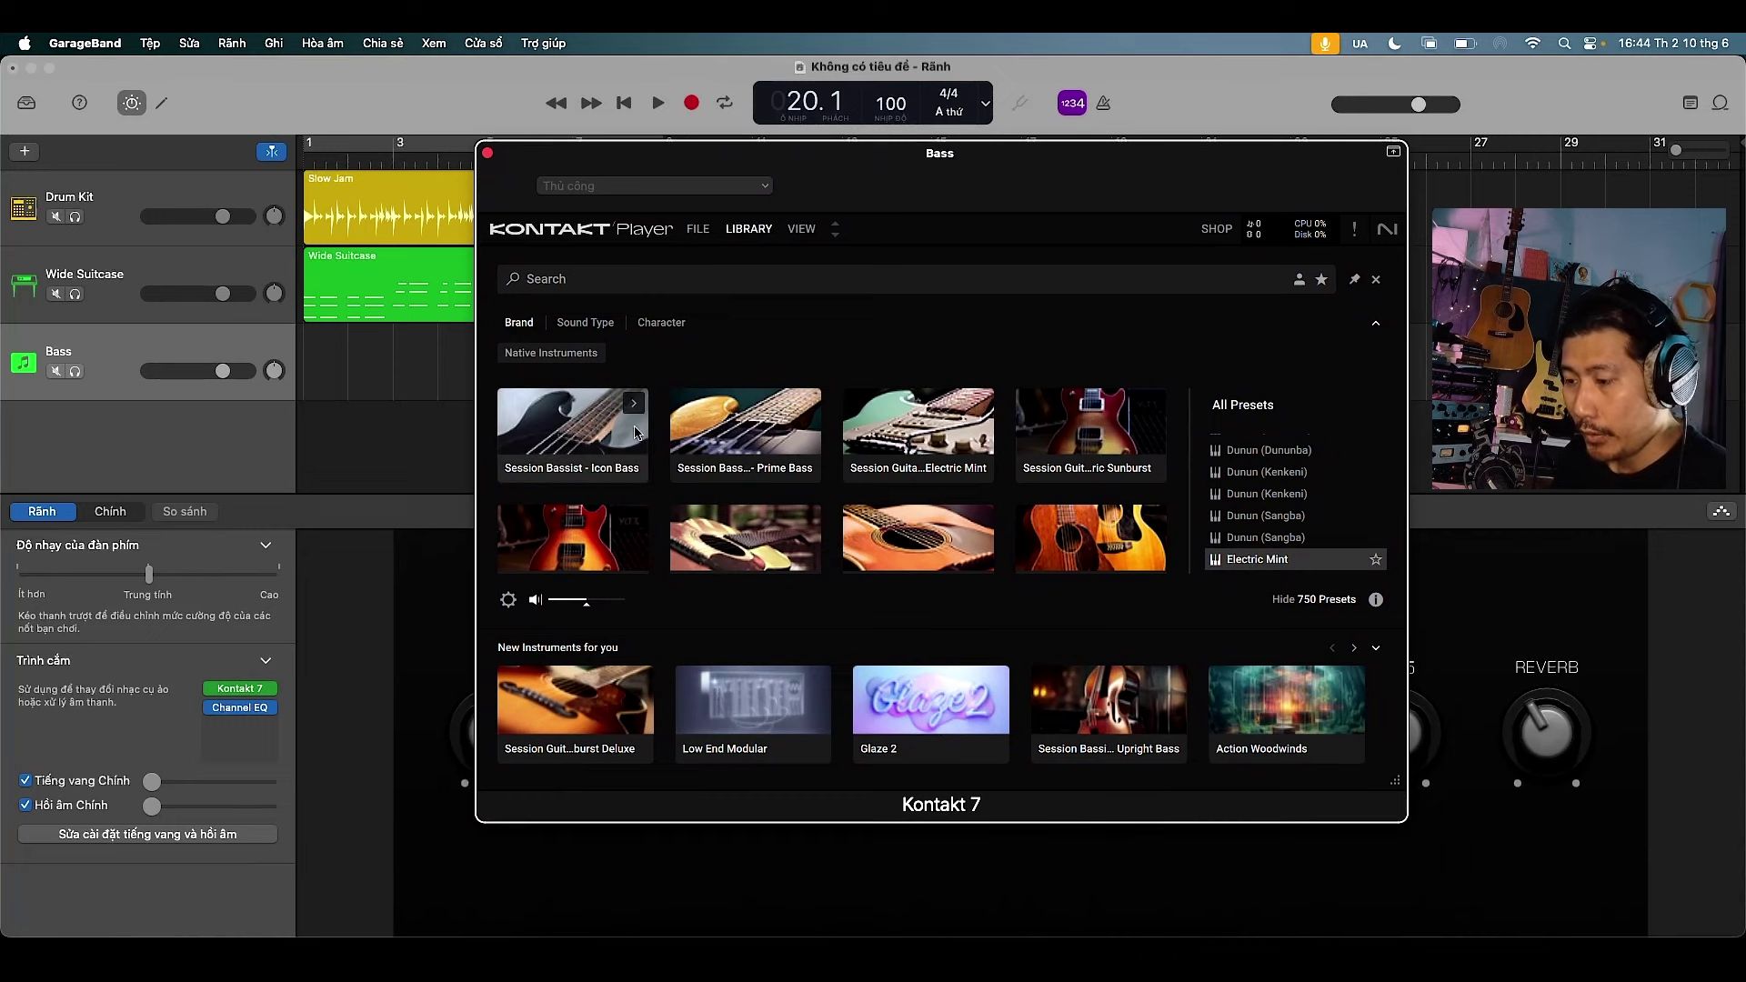
# Audition Session Bassist - Icon Bass presets in Kontakt, including Back Bass, Cloud Bass and Deadnote Groove, and choose Disco Funk
pyautogui.click(568, 462)
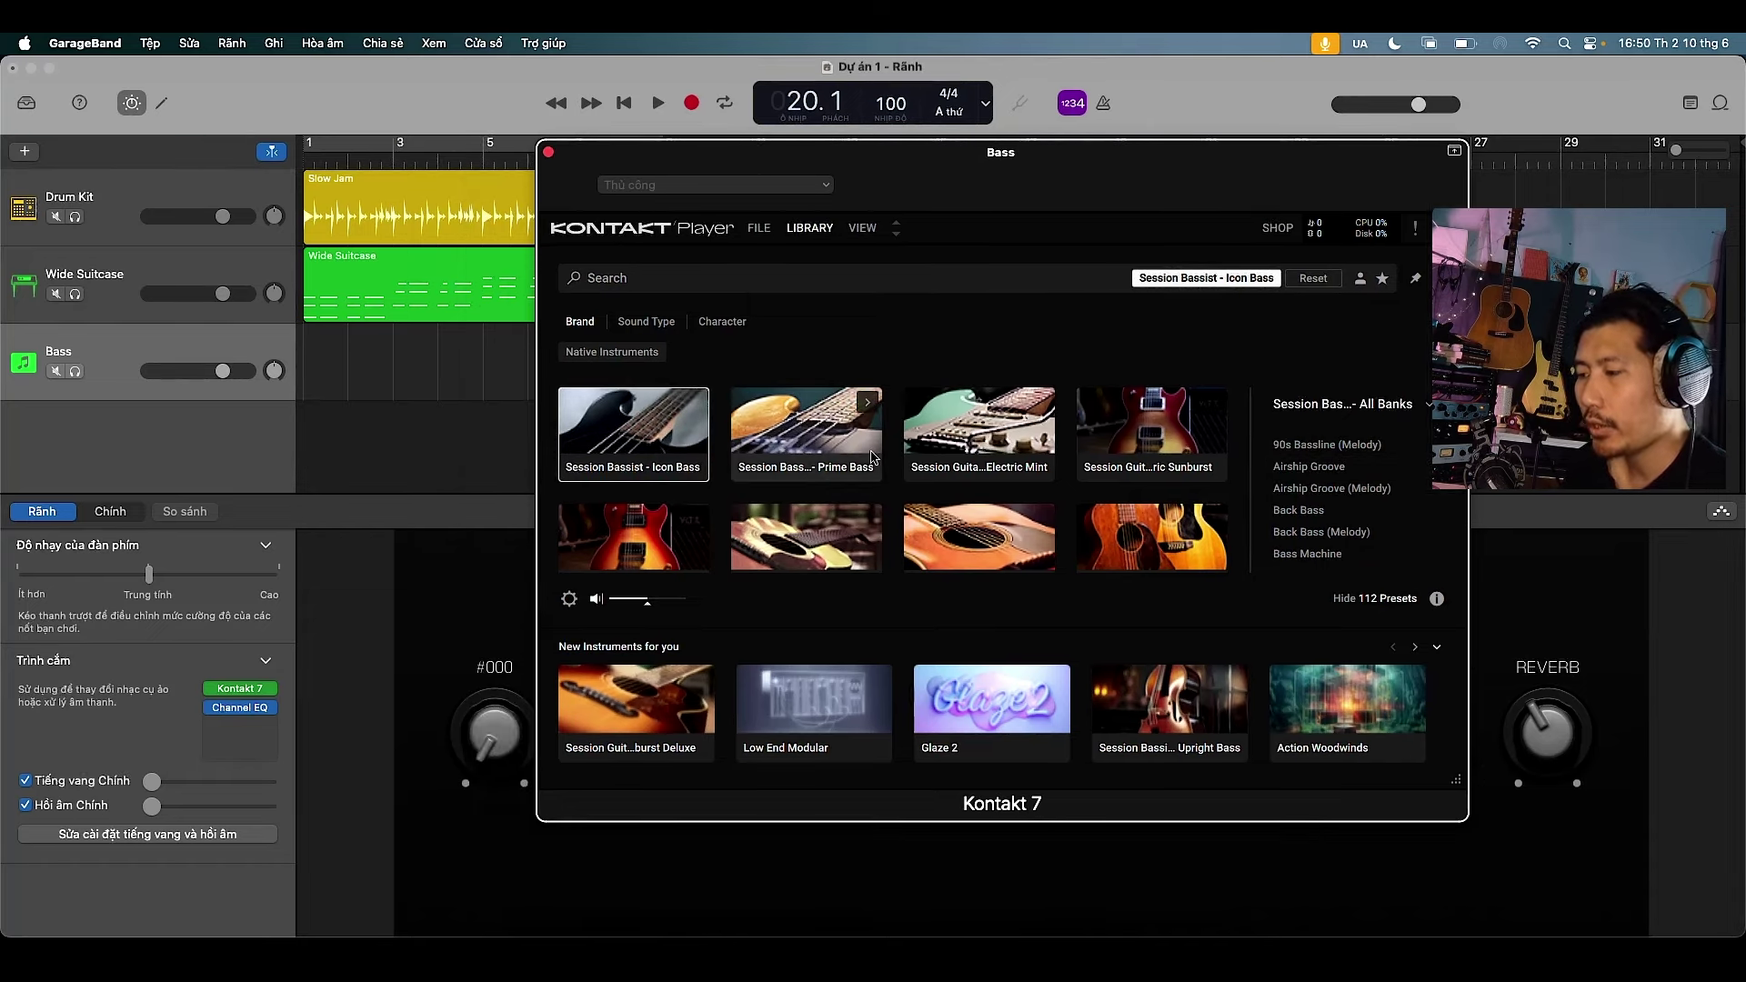
pyautogui.click(1298, 512)
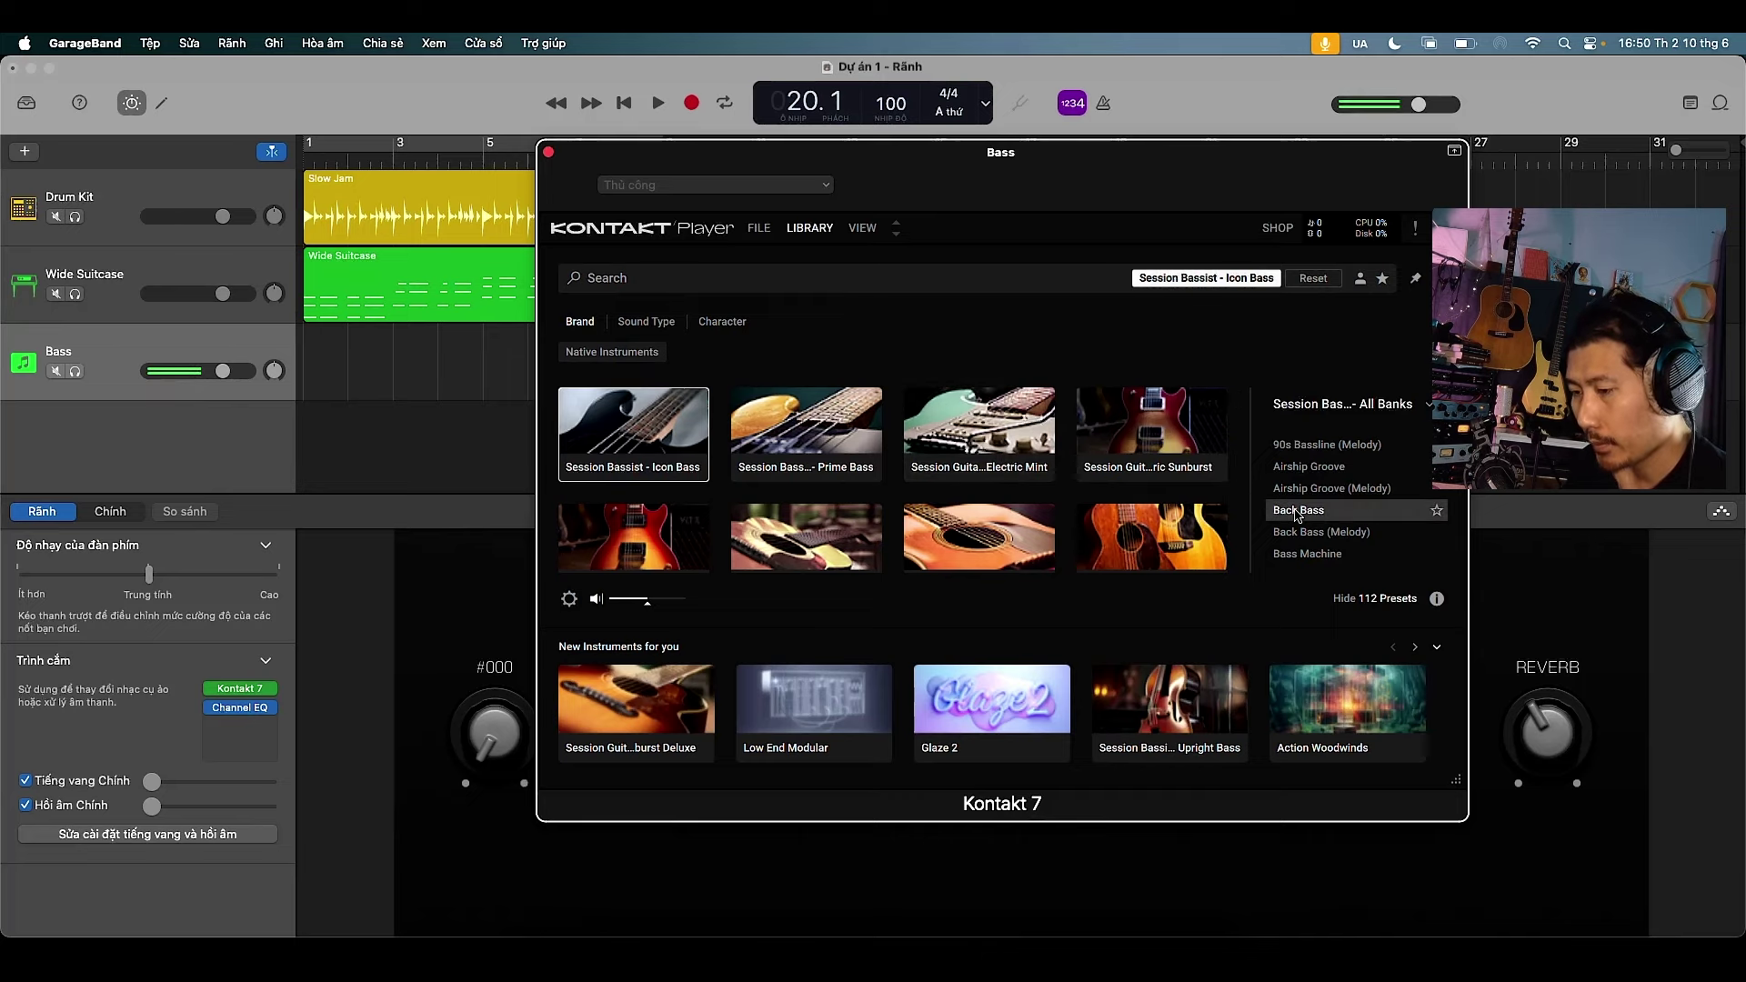
pyautogui.scroll(-2, 1298, 515)
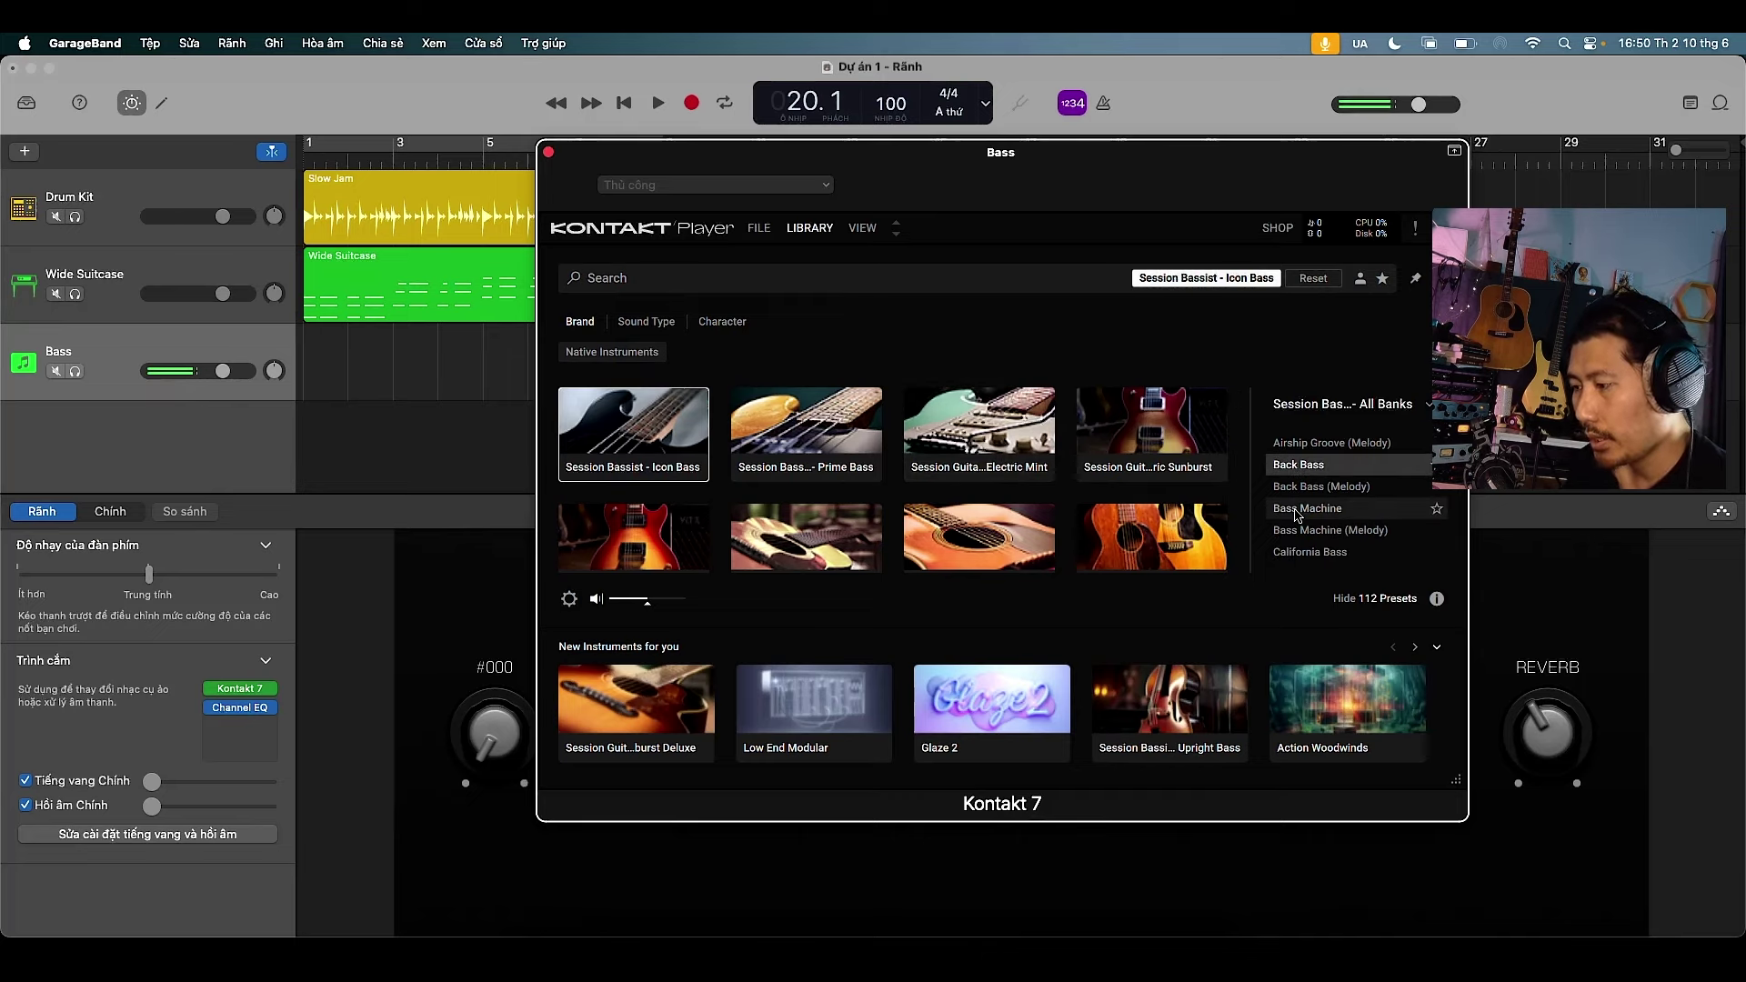
pyautogui.press('Down')
pyautogui.press('Down')
pyautogui.press('Down')
pyautogui.press('Down')
pyautogui.scroll(-2, 1298, 515)
pyautogui.scroll(-2, 1298, 515)
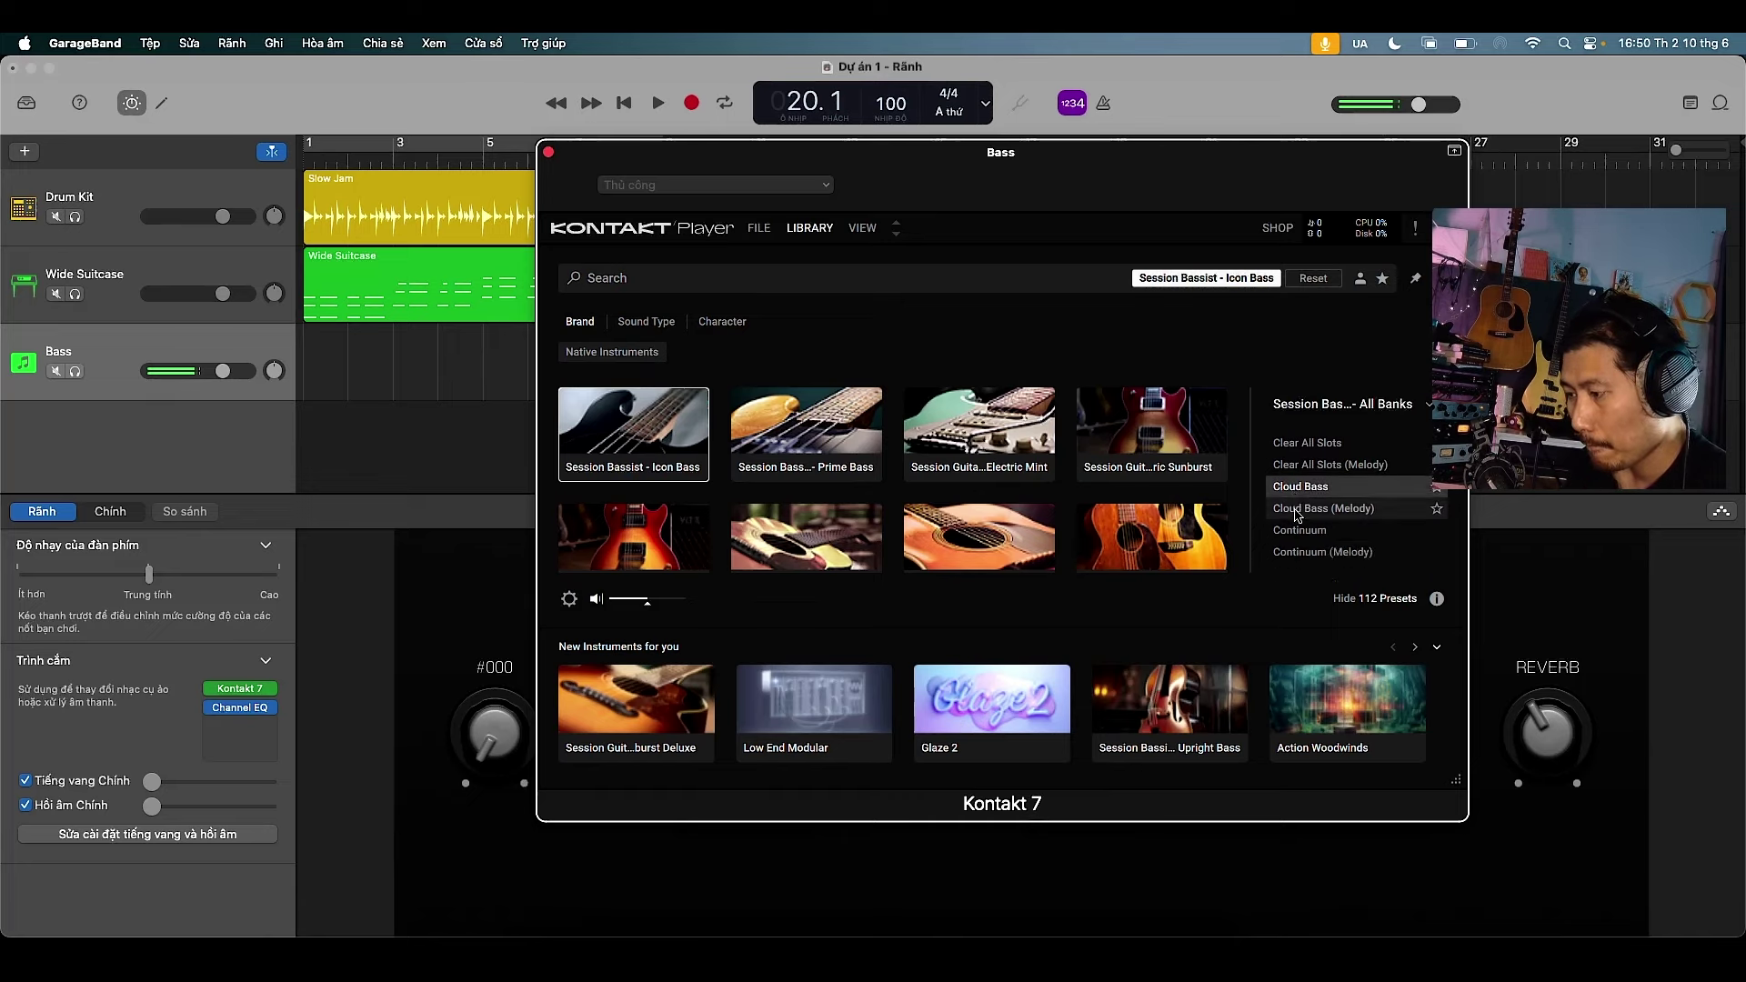
pyautogui.click(1298, 539)
pyautogui.scroll(-2, 1298, 545)
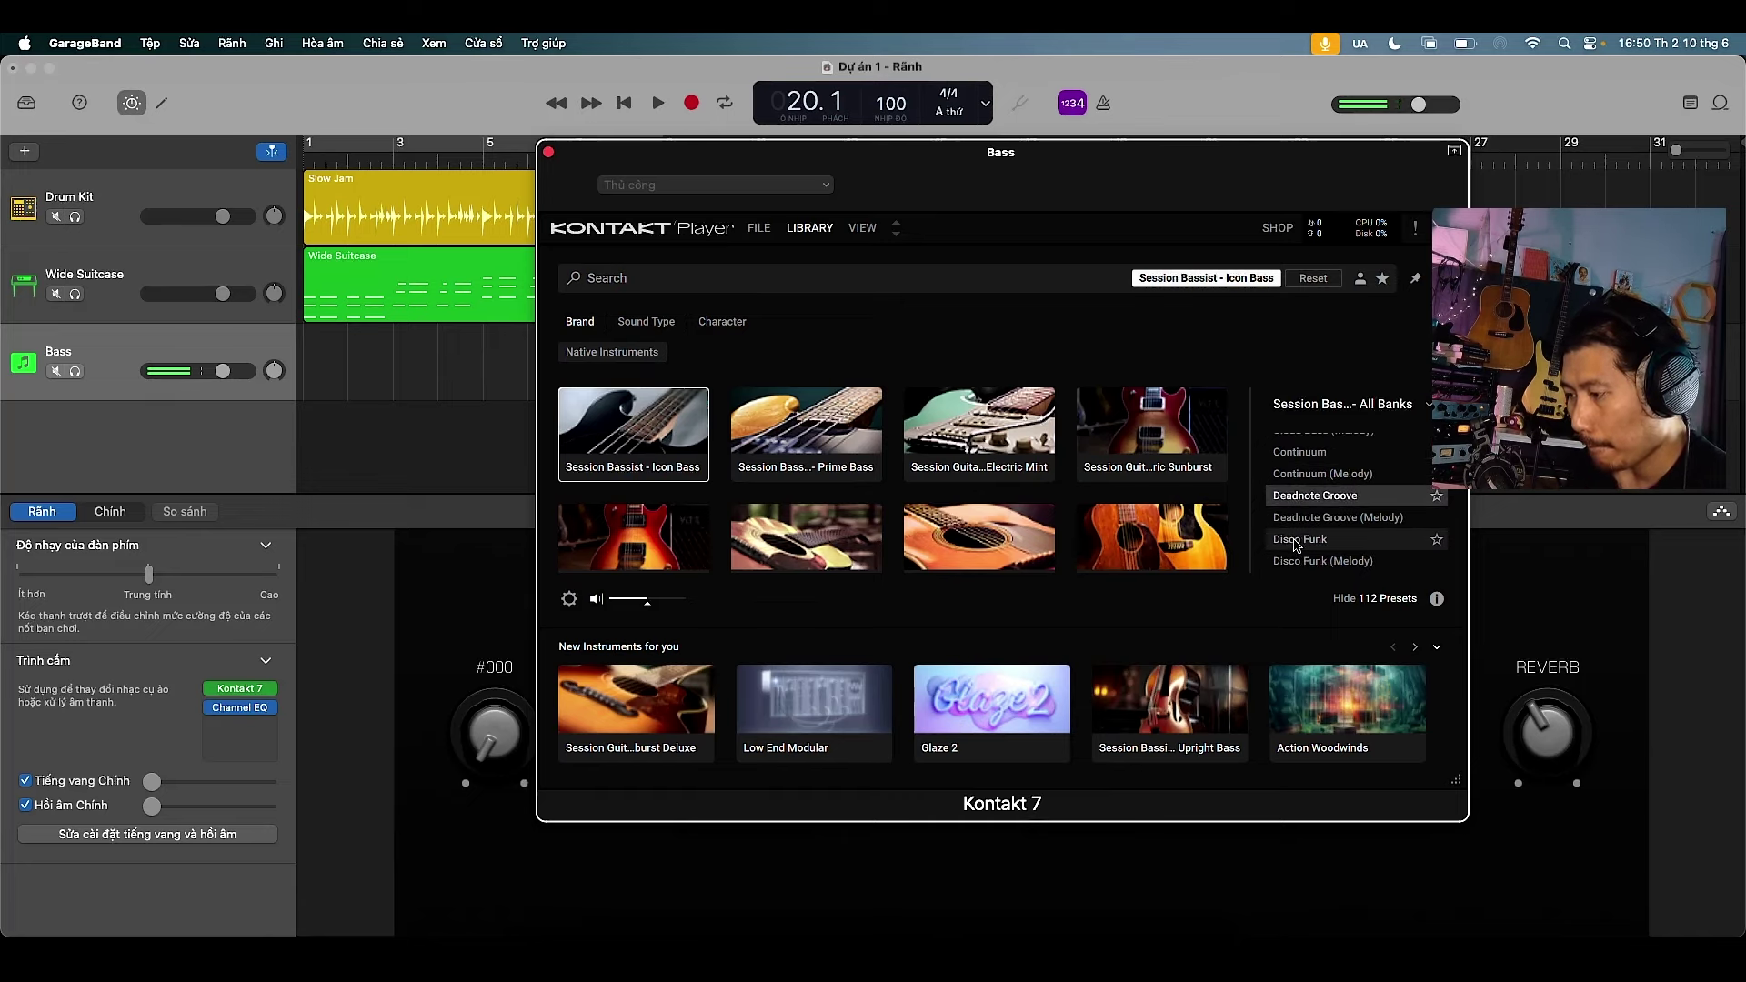
pyautogui.click(1298, 541)
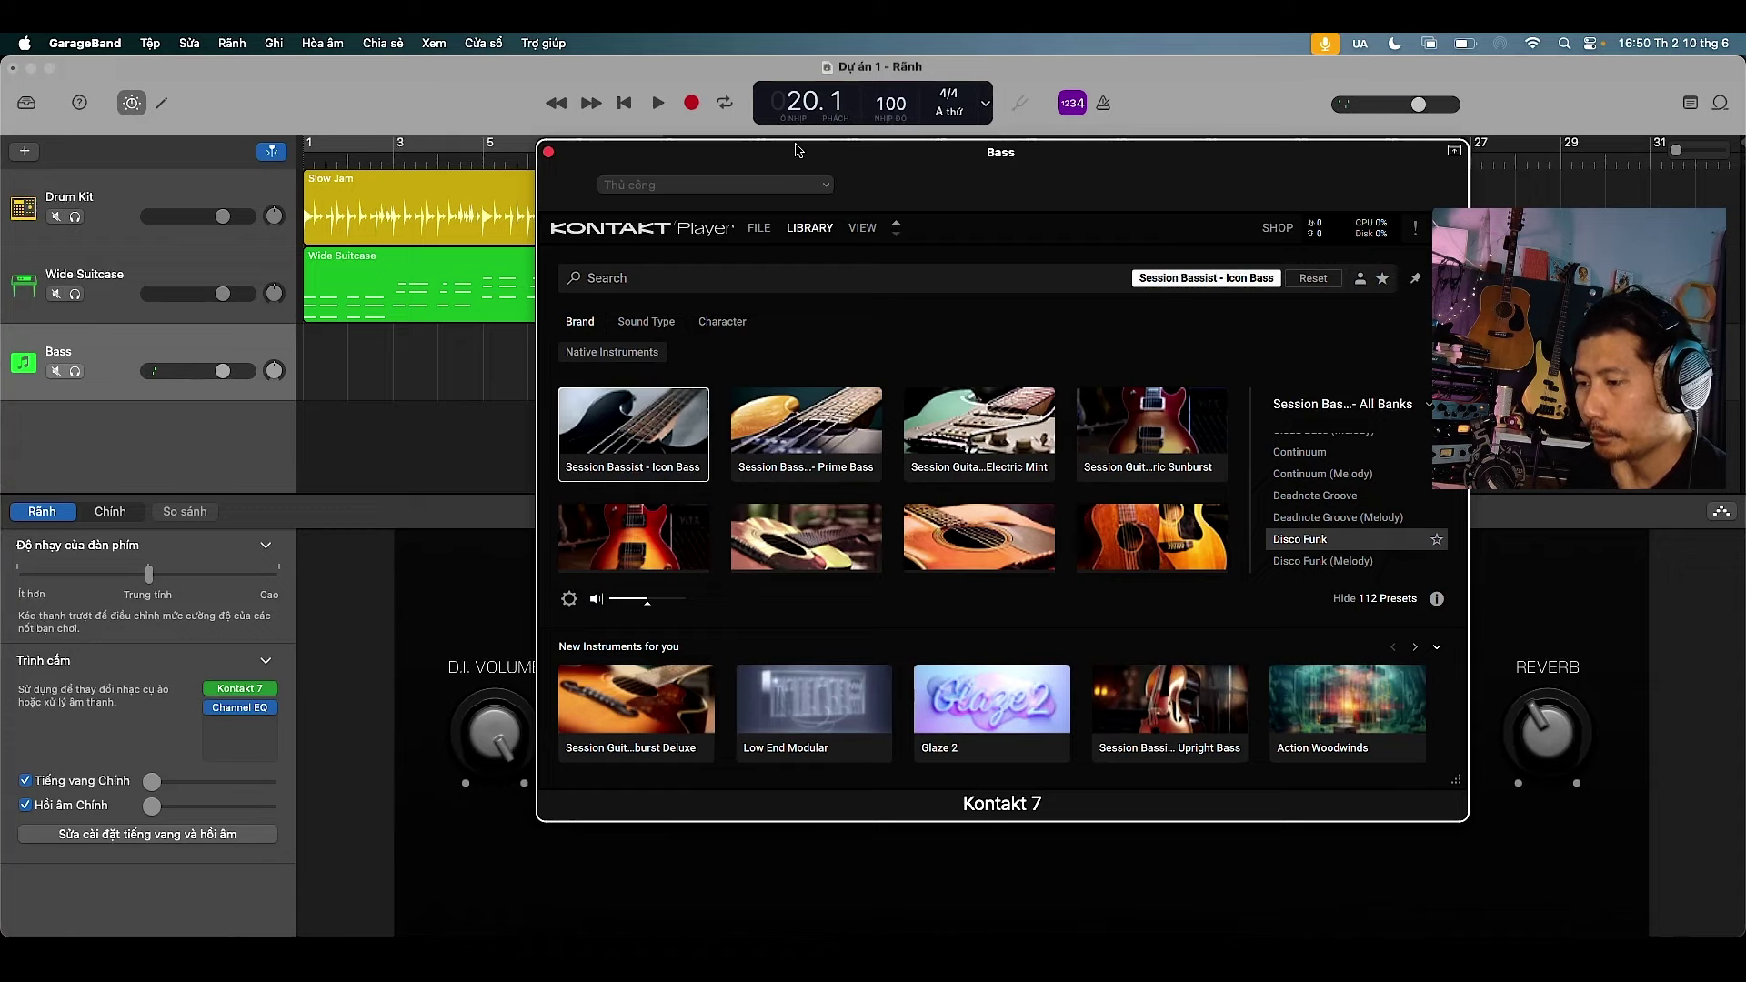
# Move the Kontakt window aside and audition the patterns Disco Funk B, C, D and A during playback
pyautogui.moveTo(786, 159); pyautogui.dragTo(1024, 89)
pyautogui.press('space')
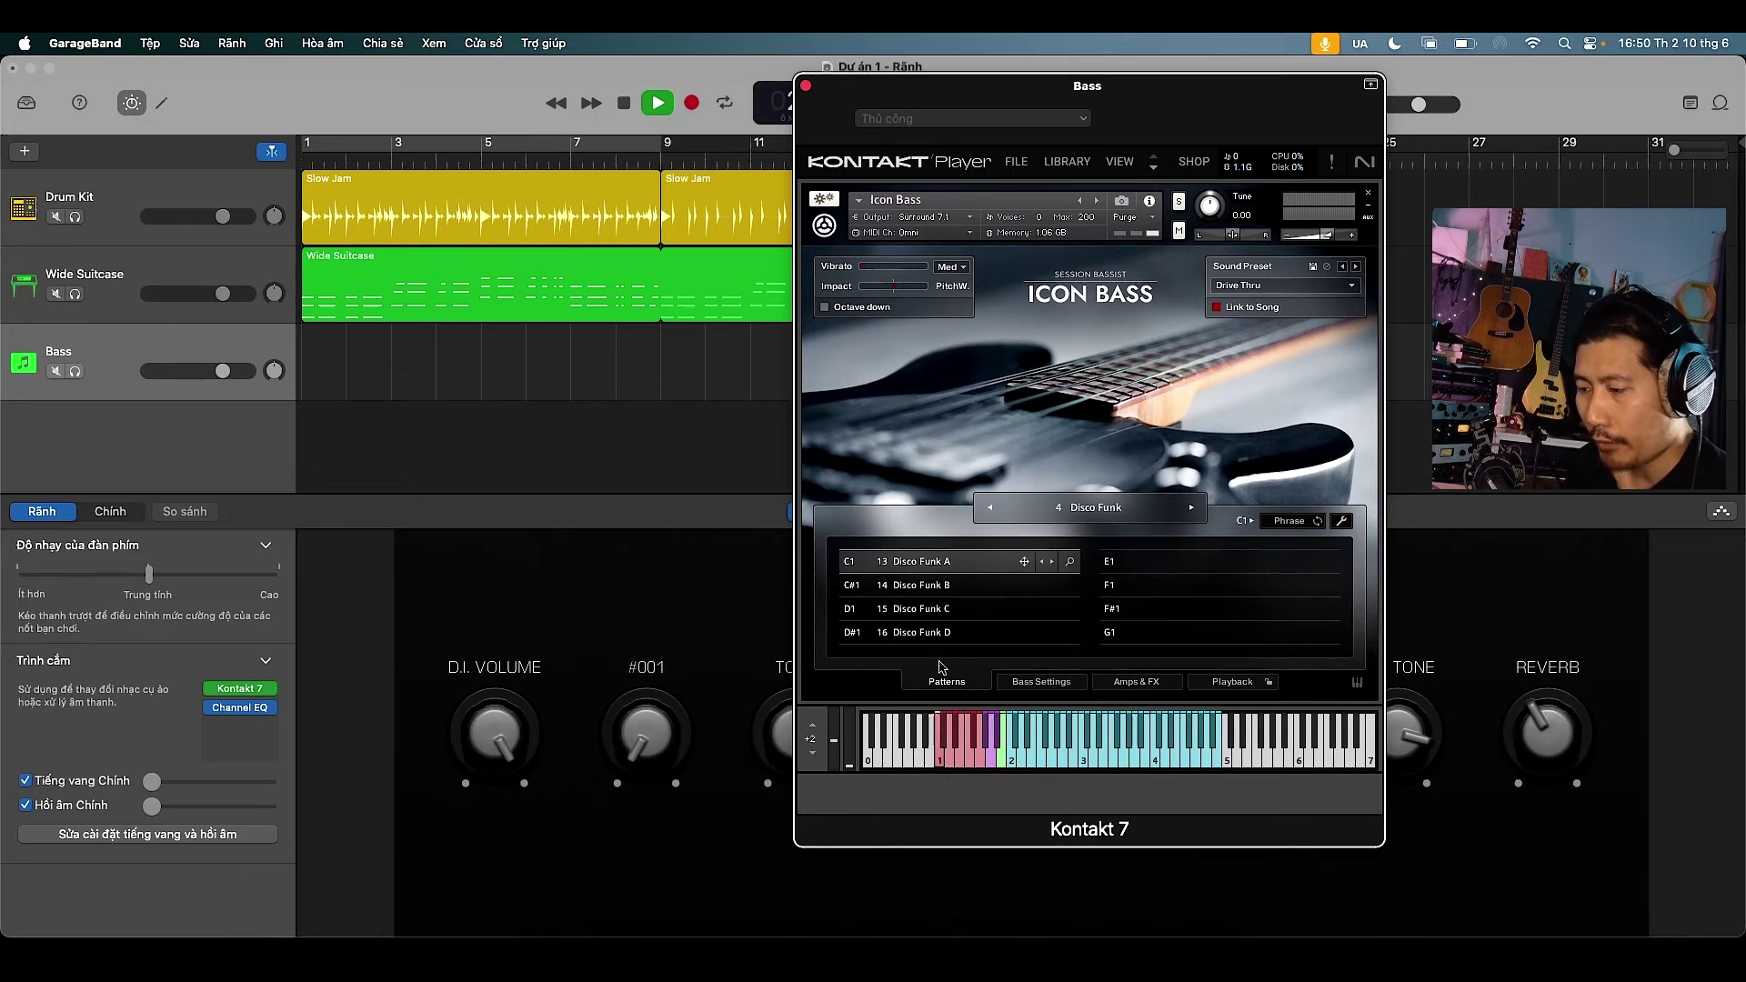
pyautogui.click(906, 585)
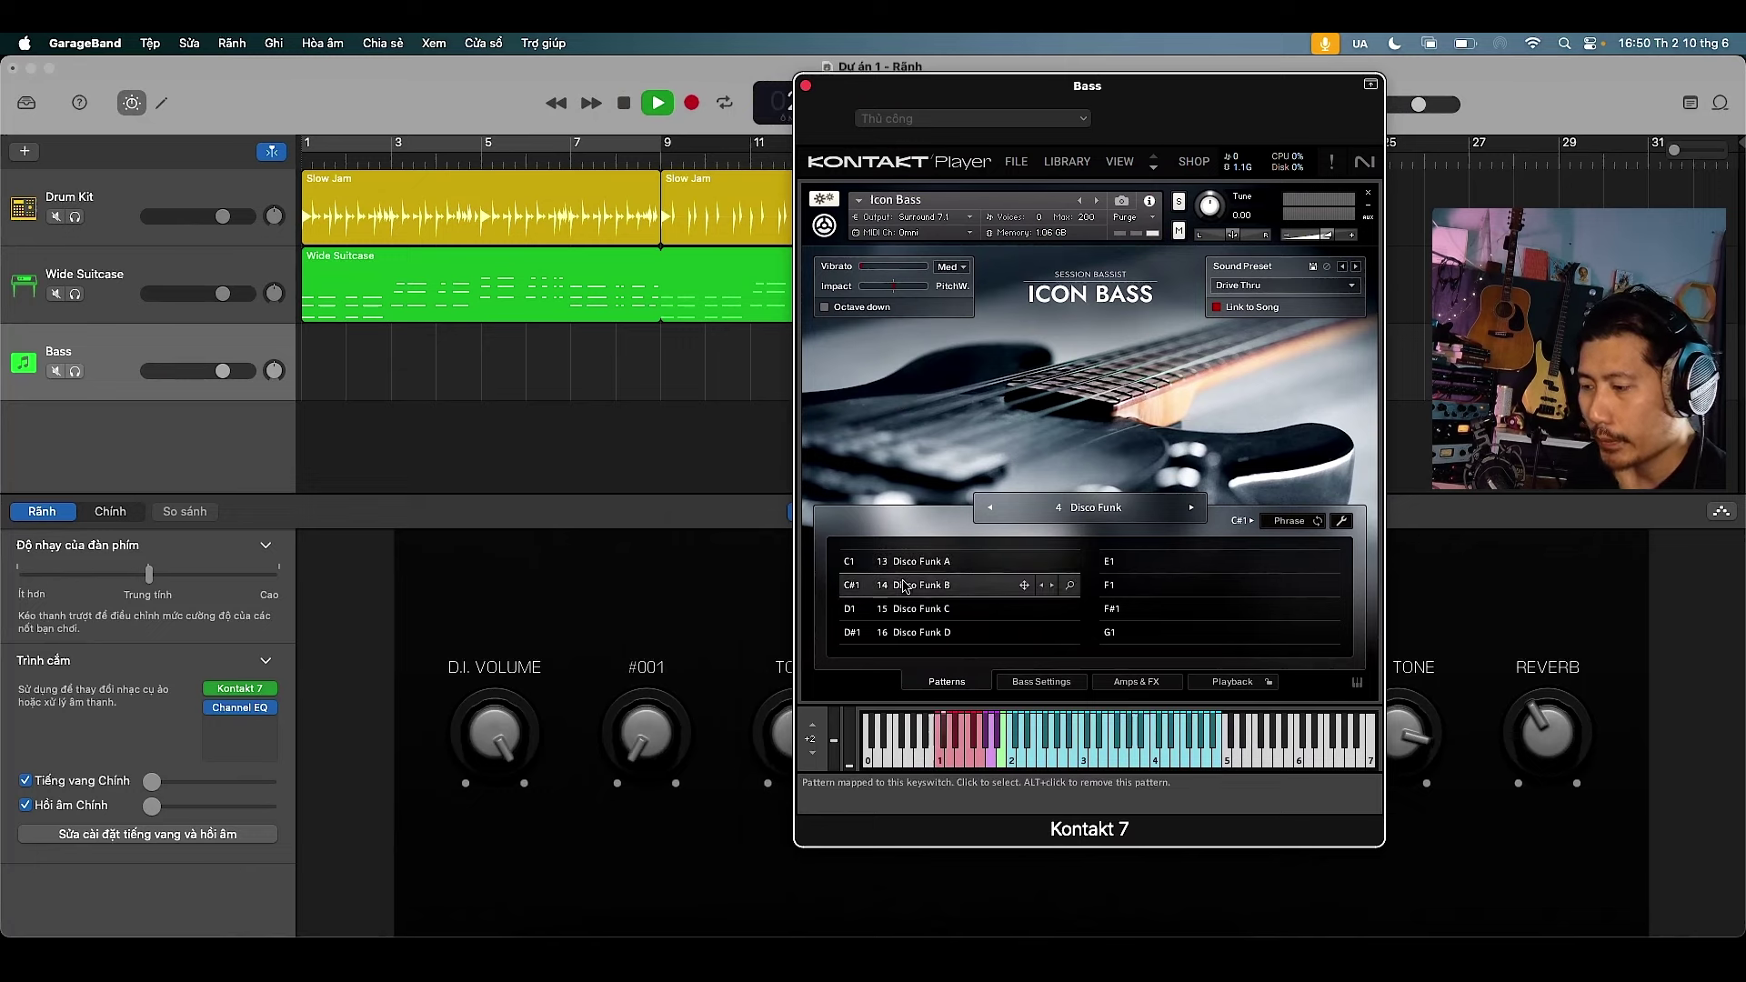
pyautogui.click(908, 610)
pyautogui.click(911, 633)
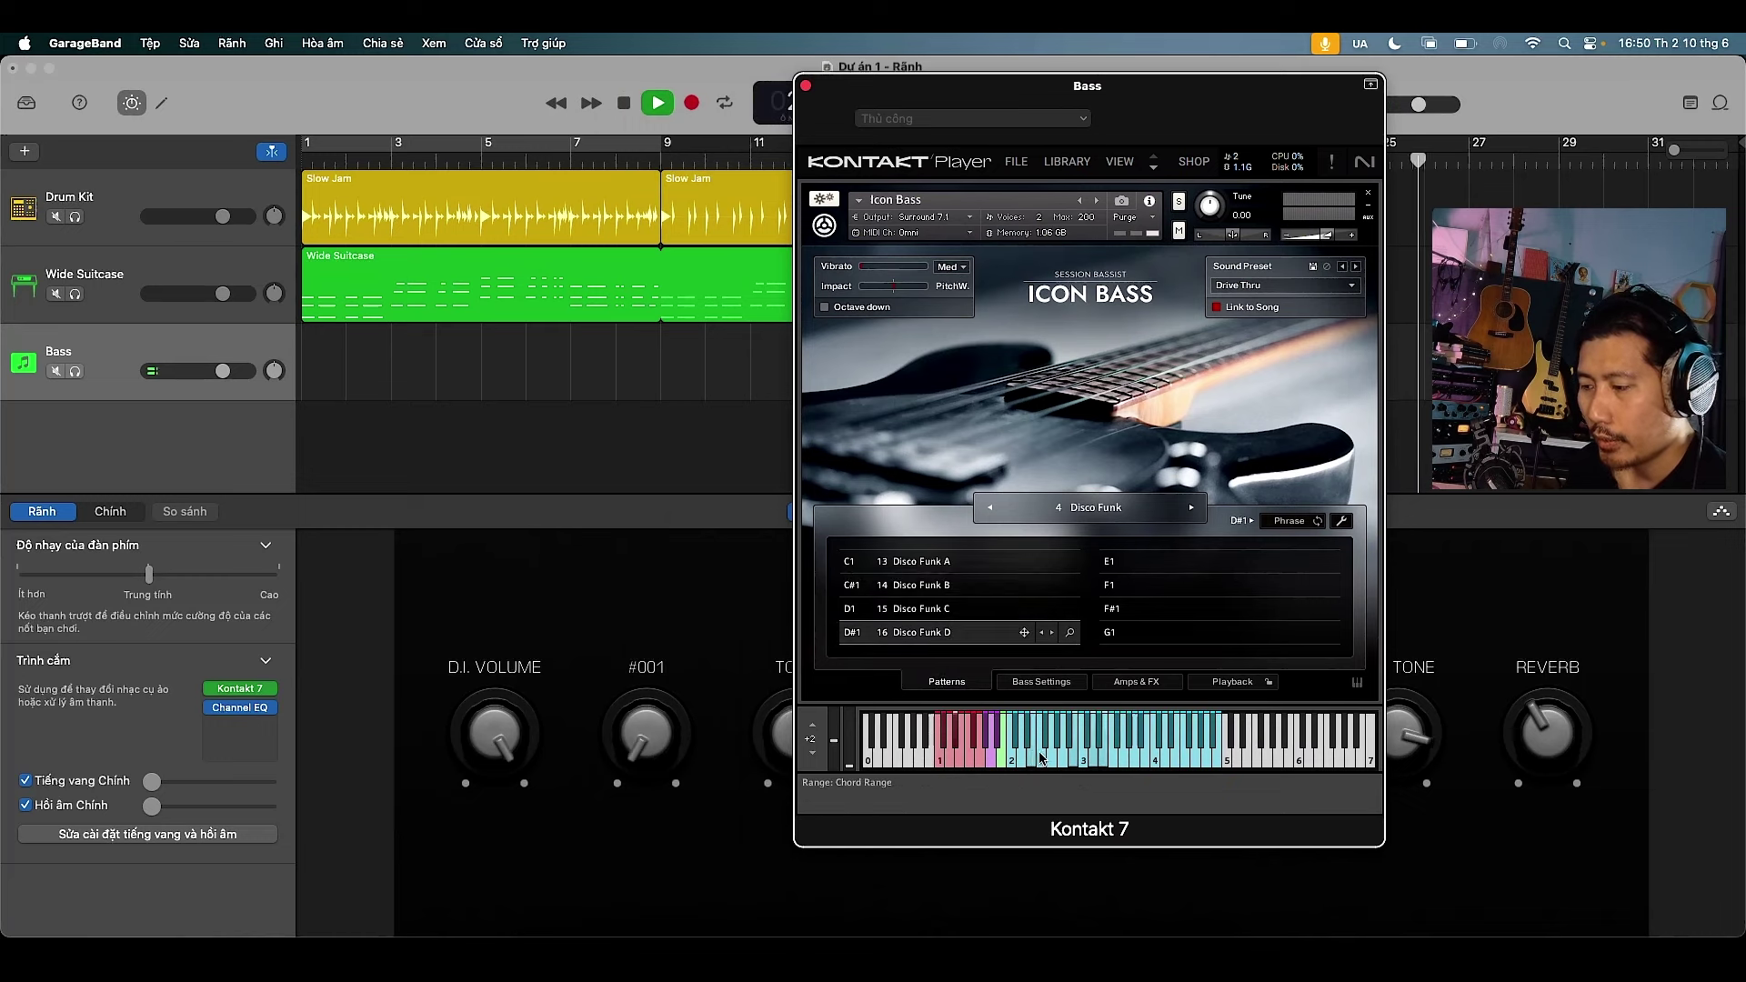
pyautogui.click(892, 561)
pyautogui.press('space')
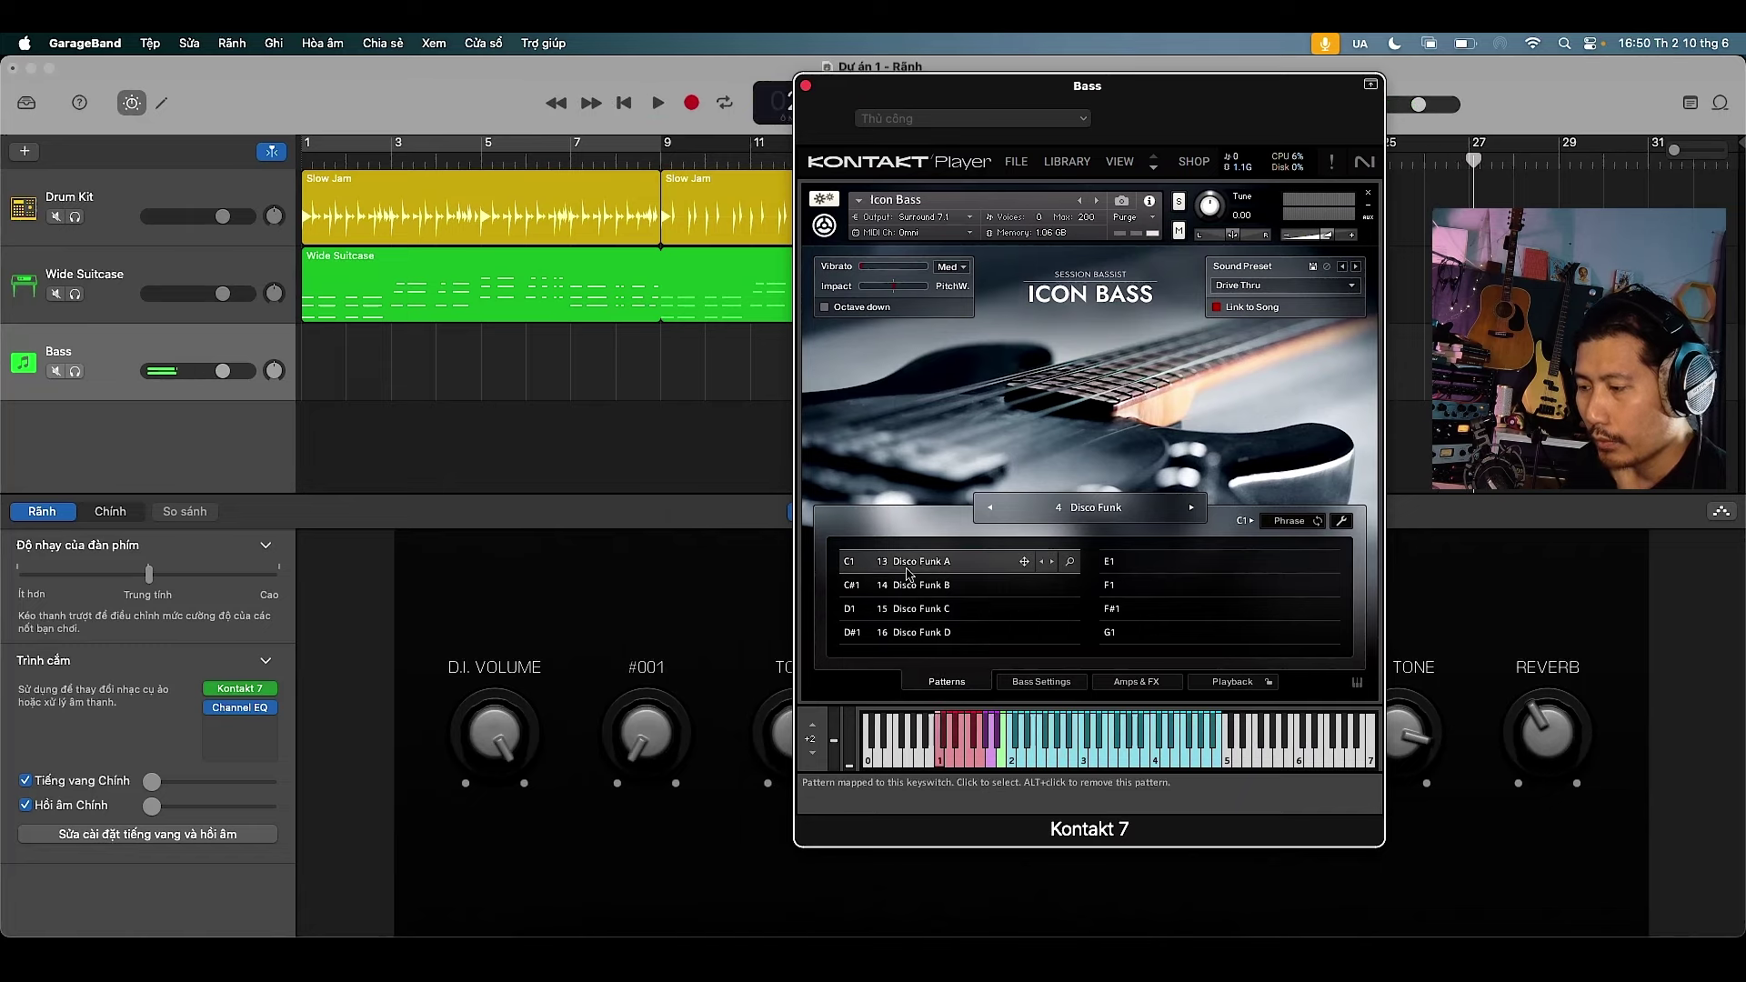
# Show Musical Typing (Gõ Nhạc), arrange it and the Kontakt window side by side, and play a test note on the Bass track
pyautogui.click(450, 45)
pyautogui.moveTo(477, 45)
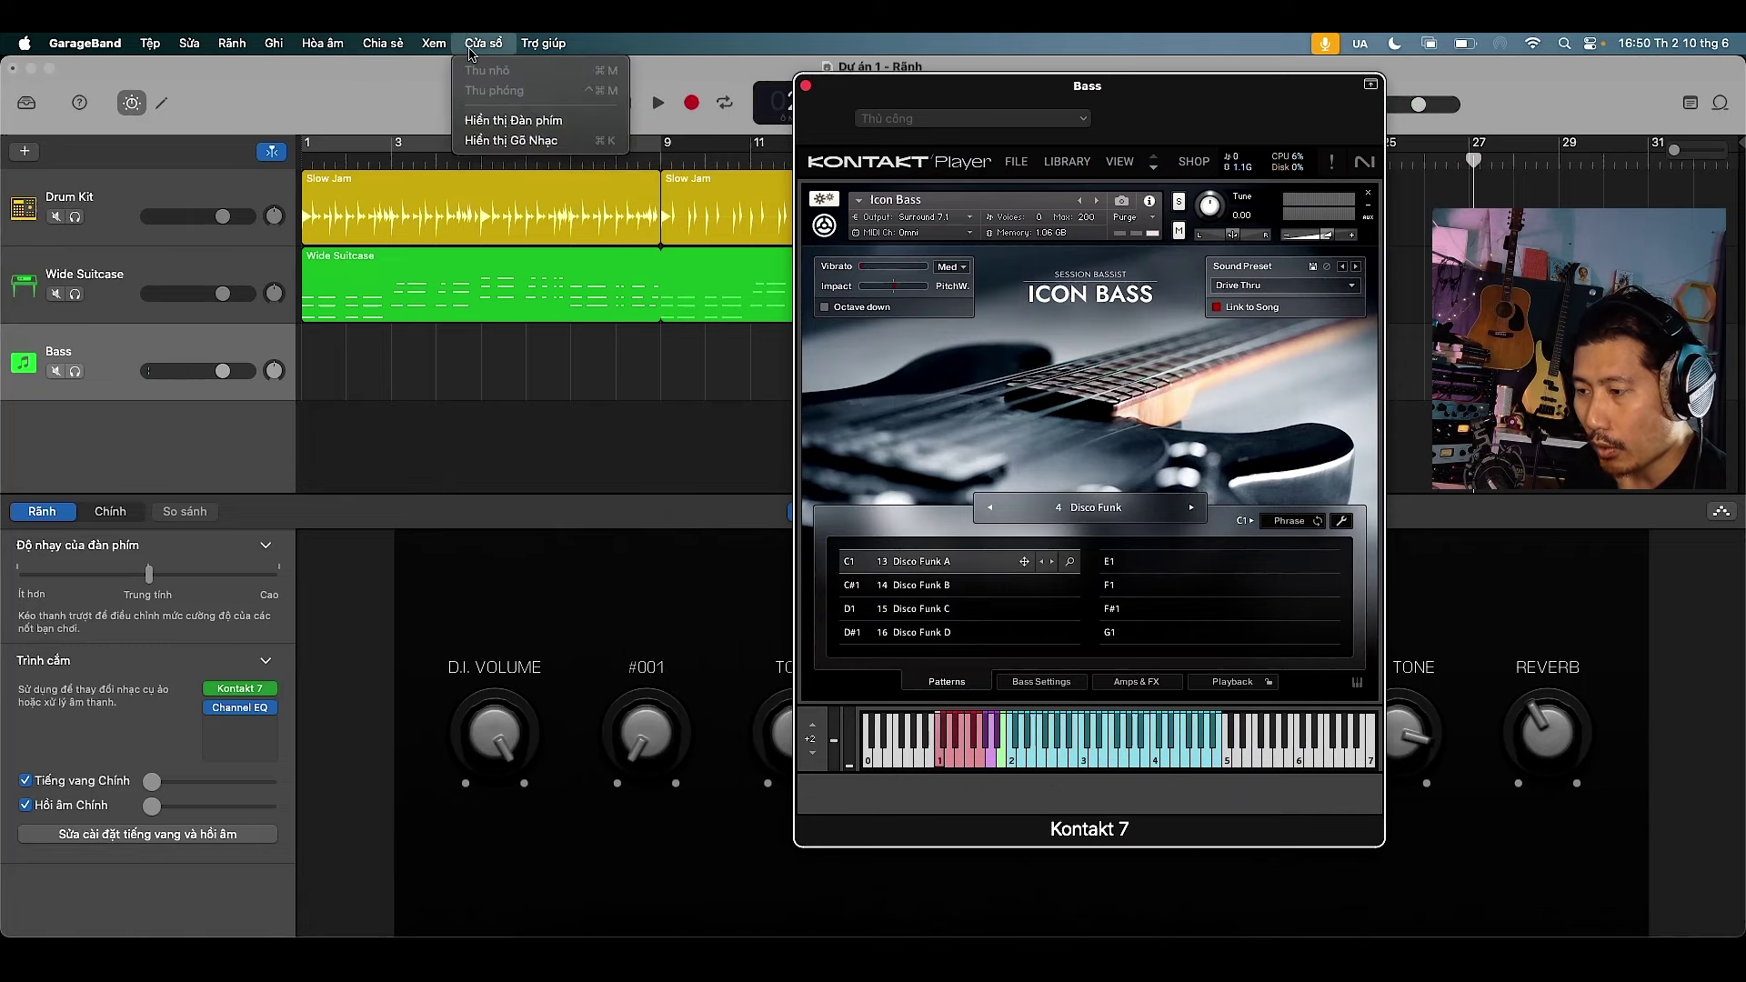
pyautogui.click(491, 139)
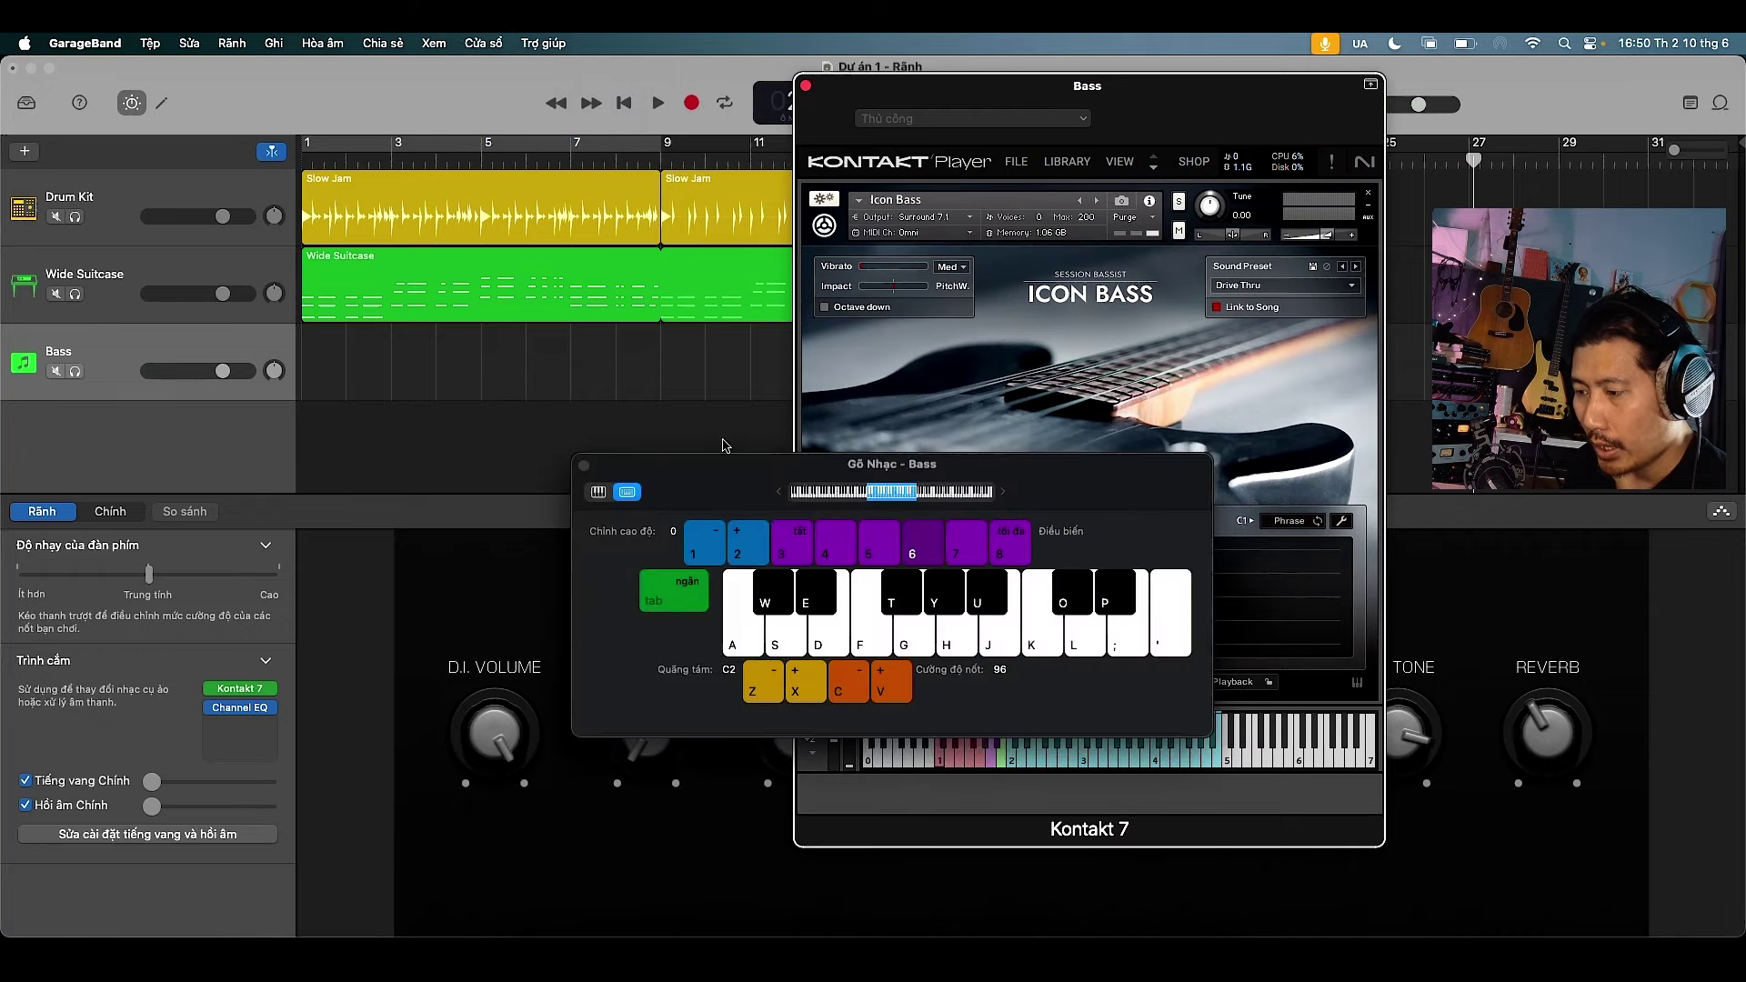
pyautogui.moveTo(727, 463); pyautogui.dragTo(700, 488)
pyautogui.moveTo(509, 663); pyautogui.dragTo(495, 664)
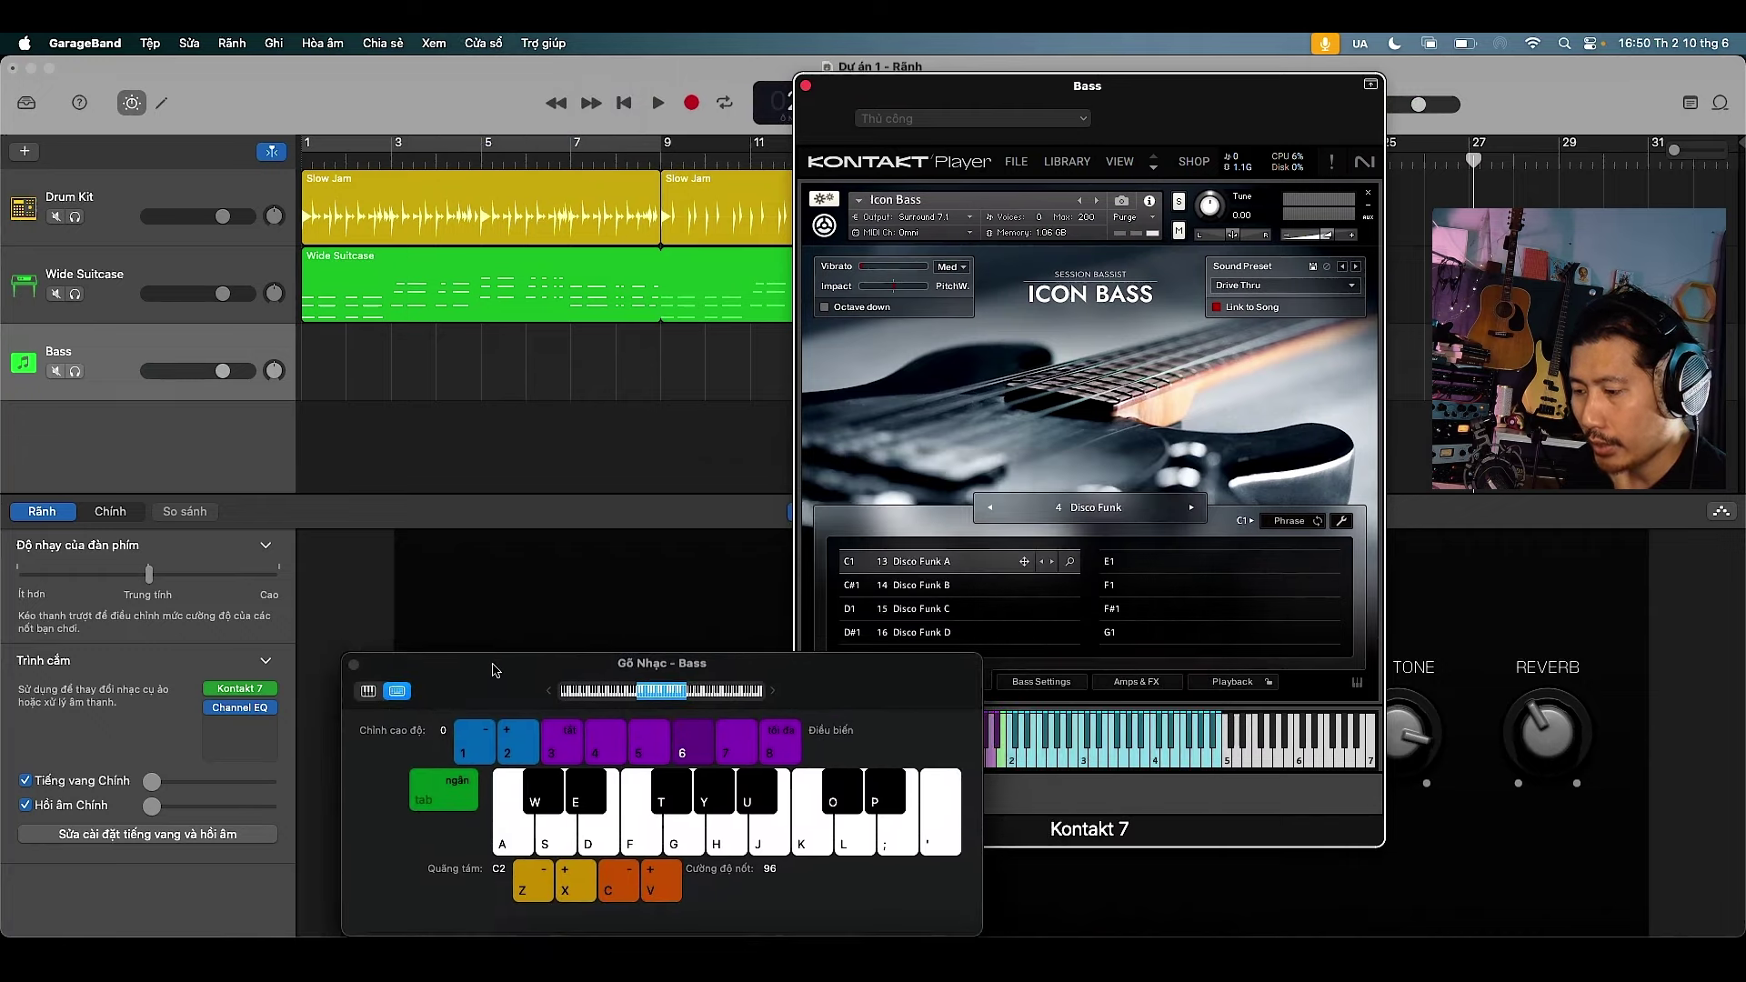
pyautogui.press('a')
pyautogui.moveTo(991, 93); pyautogui.dragTo(1211, 79)
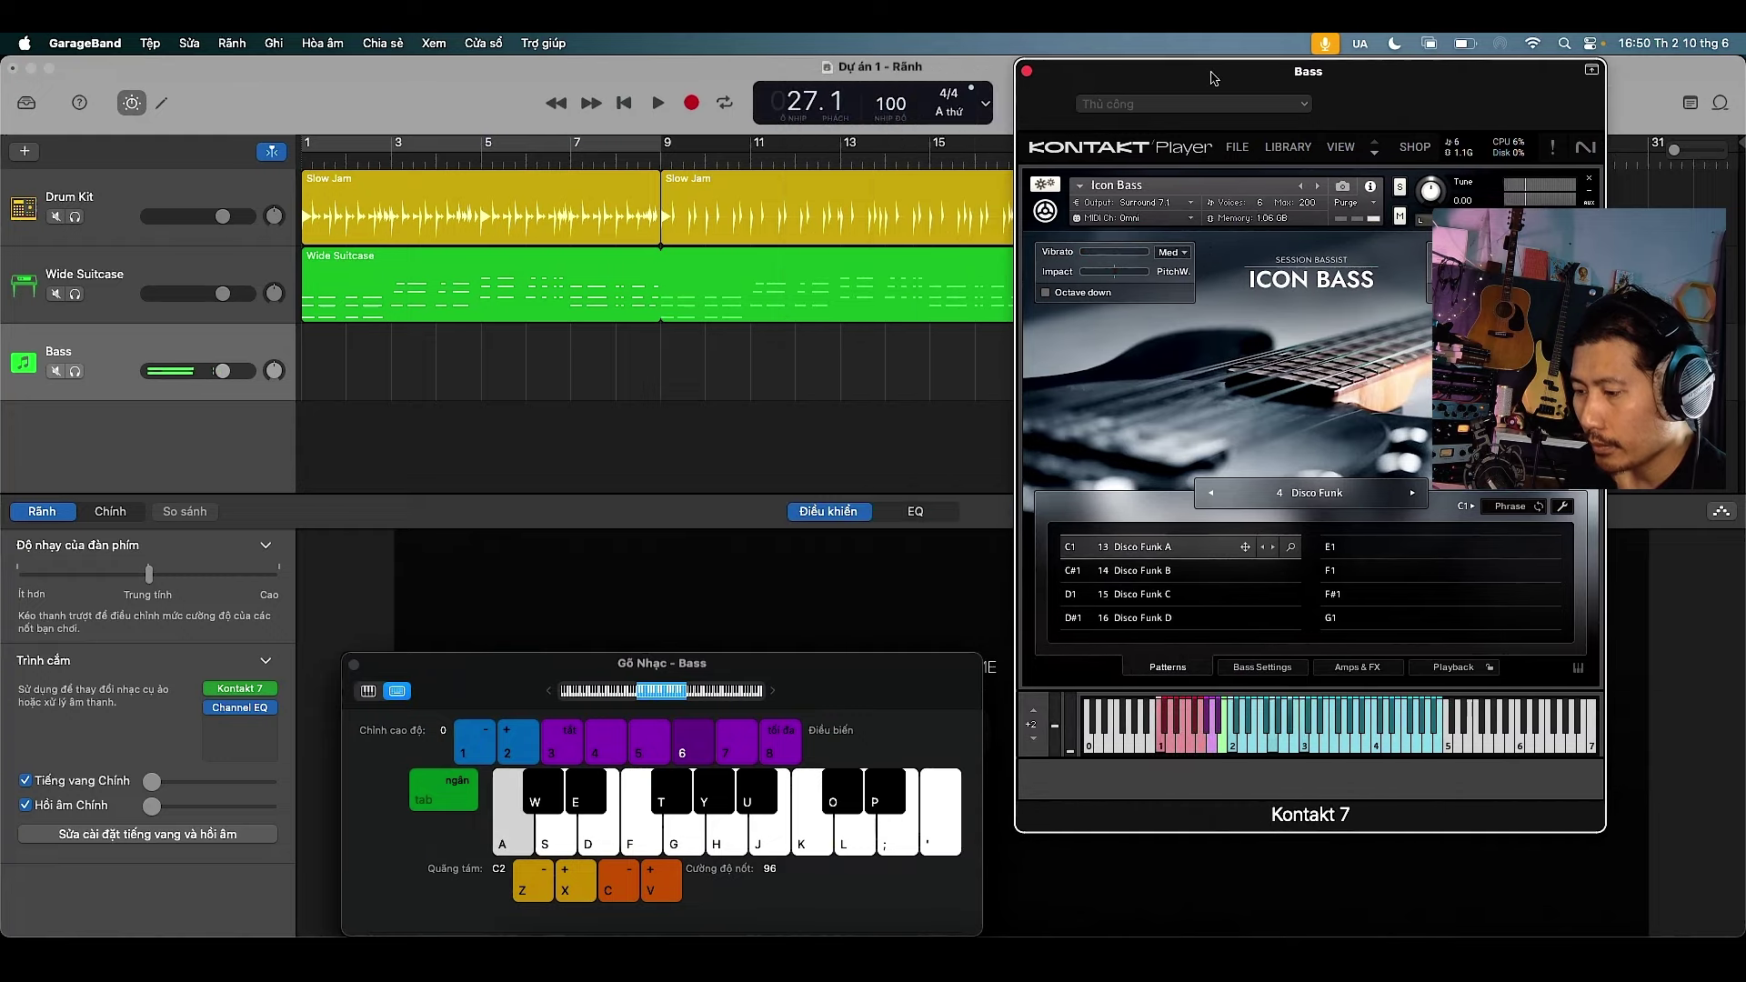
# Turn on the cycle area for bars 1 to 9 and audition Disco Funk C and Disco Funk A against the arrangement
pyautogui.click(1161, 597)
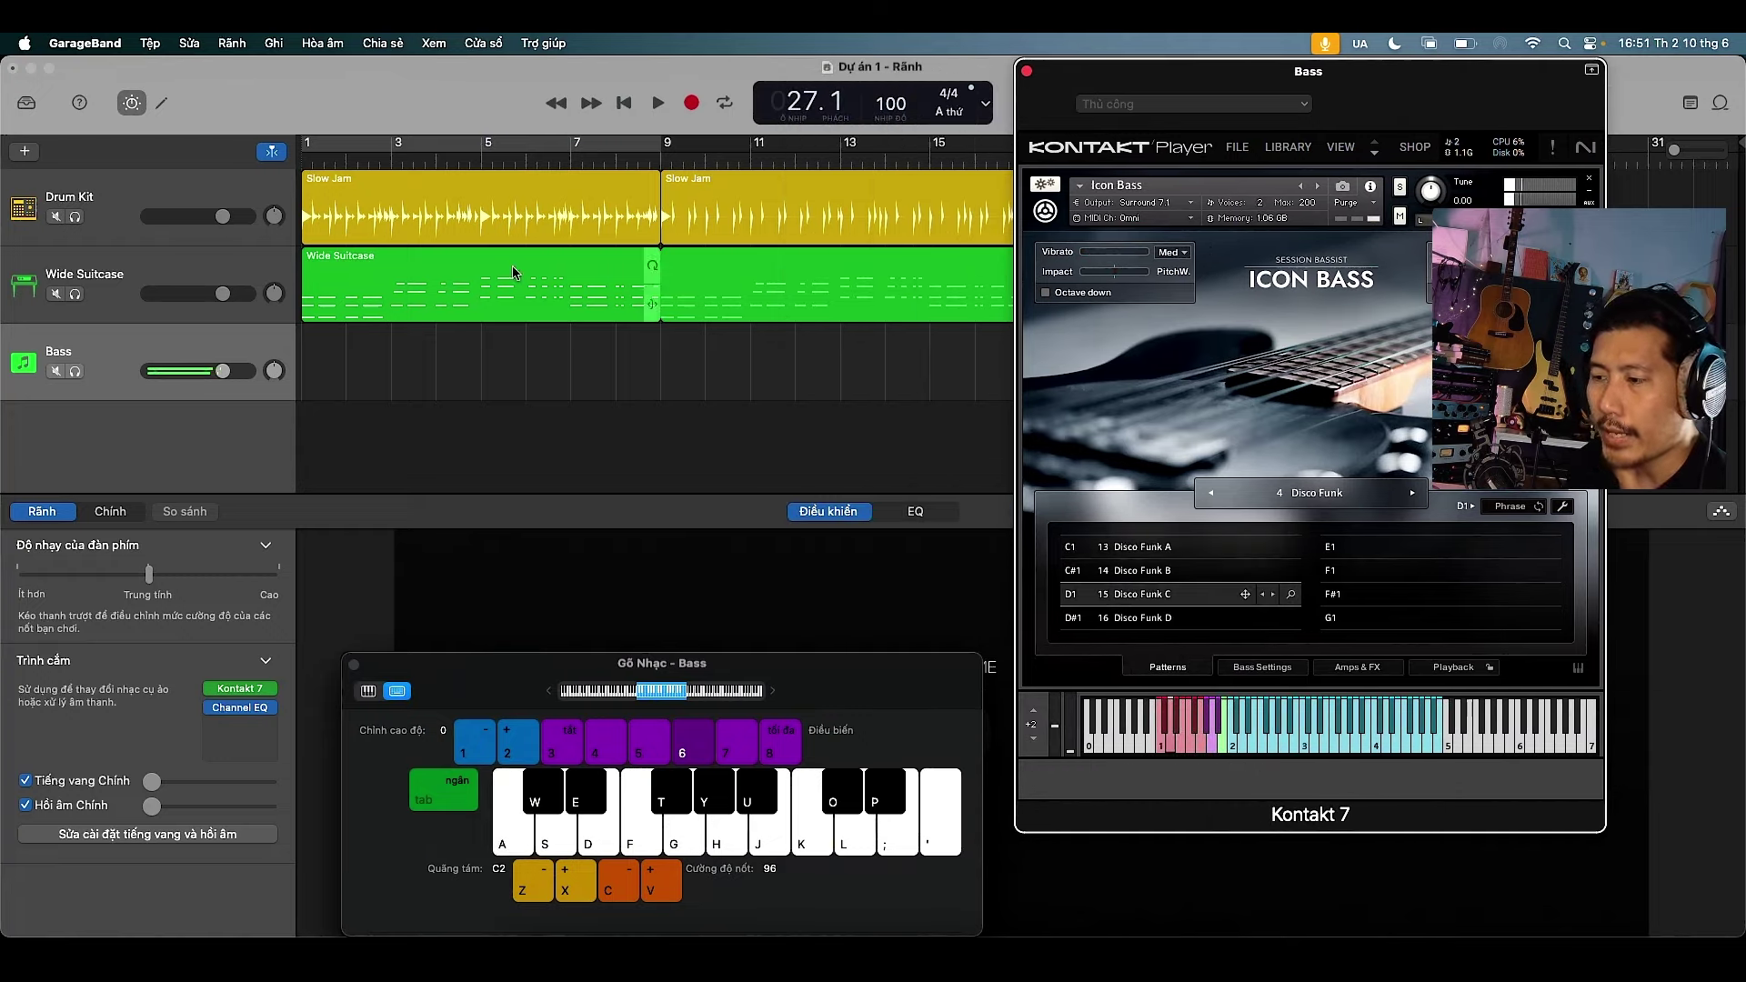
pyautogui.click(431, 141)
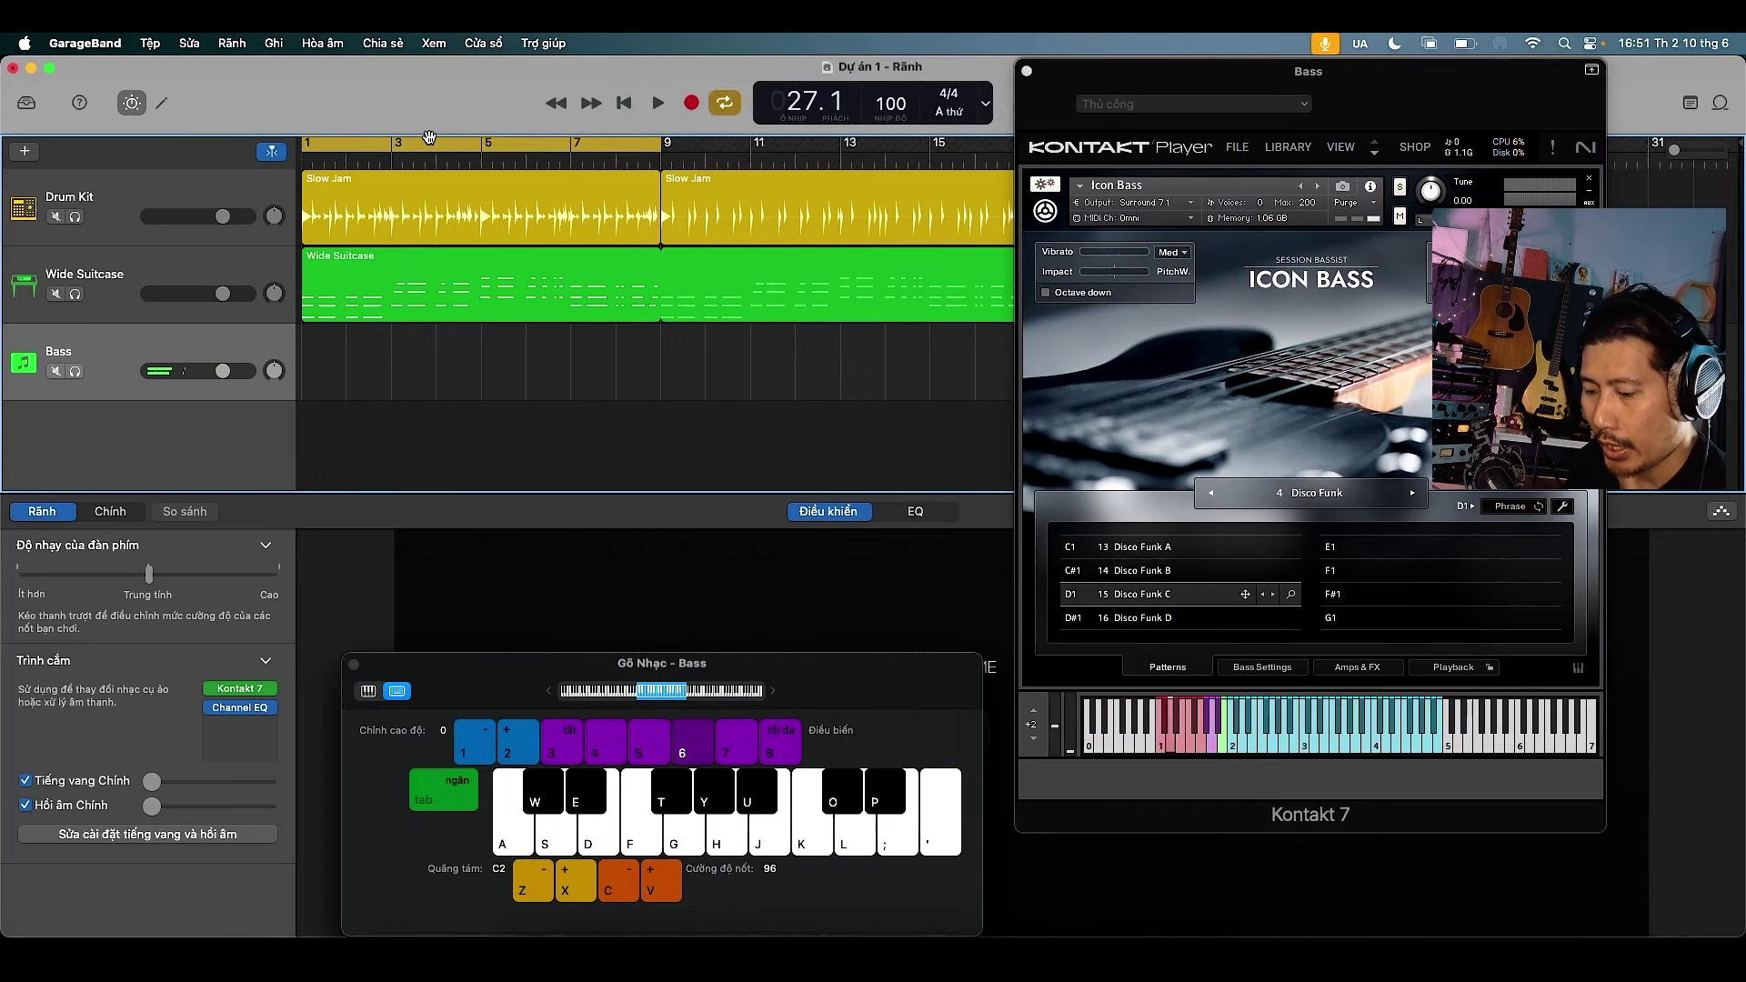
pyautogui.press('space')
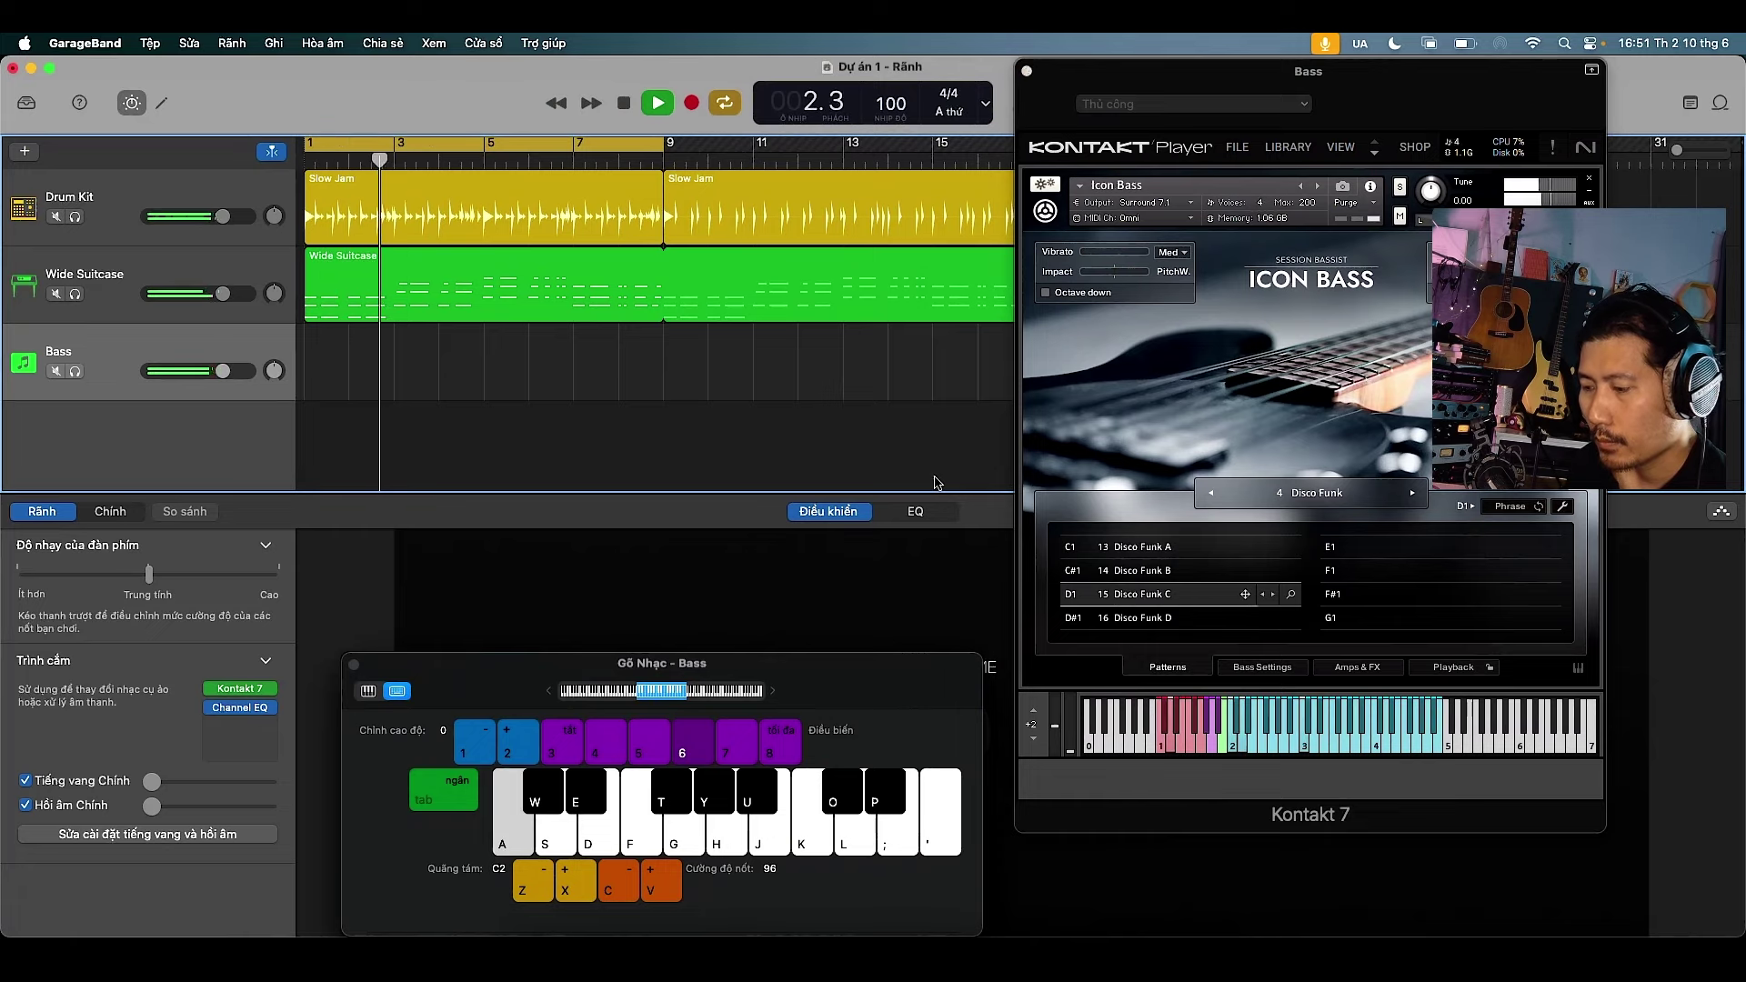
pyautogui.click(1178, 550)
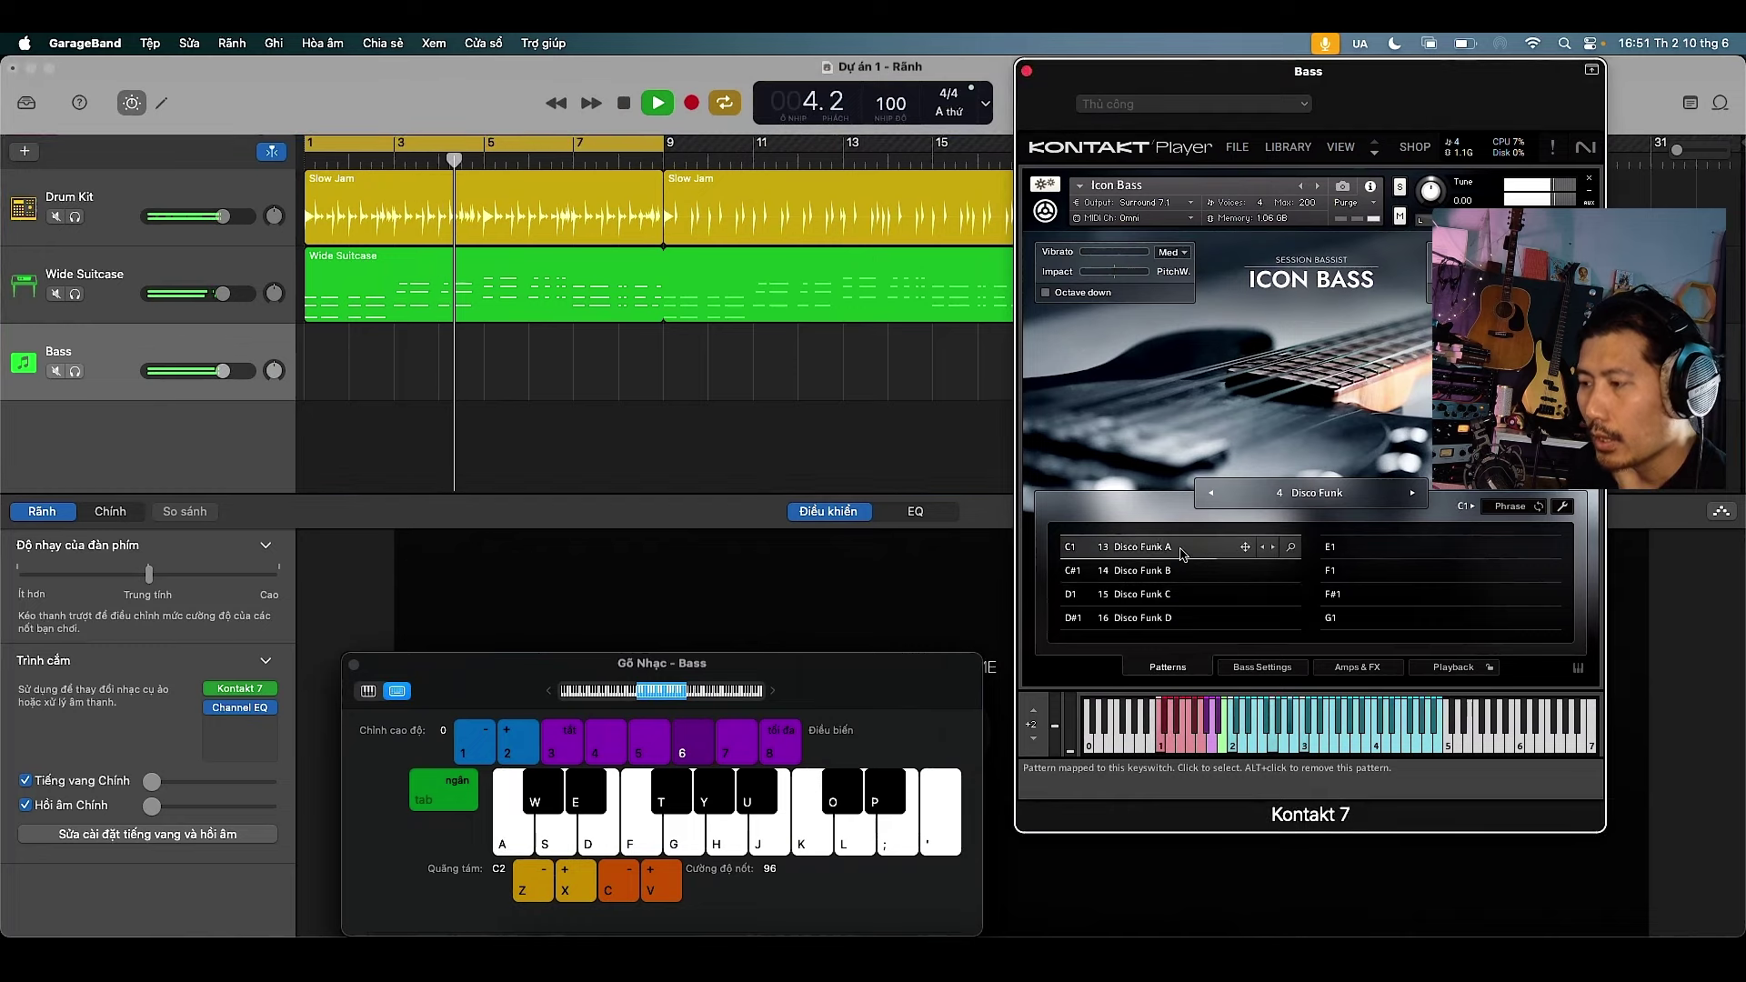
pyautogui.press('space')
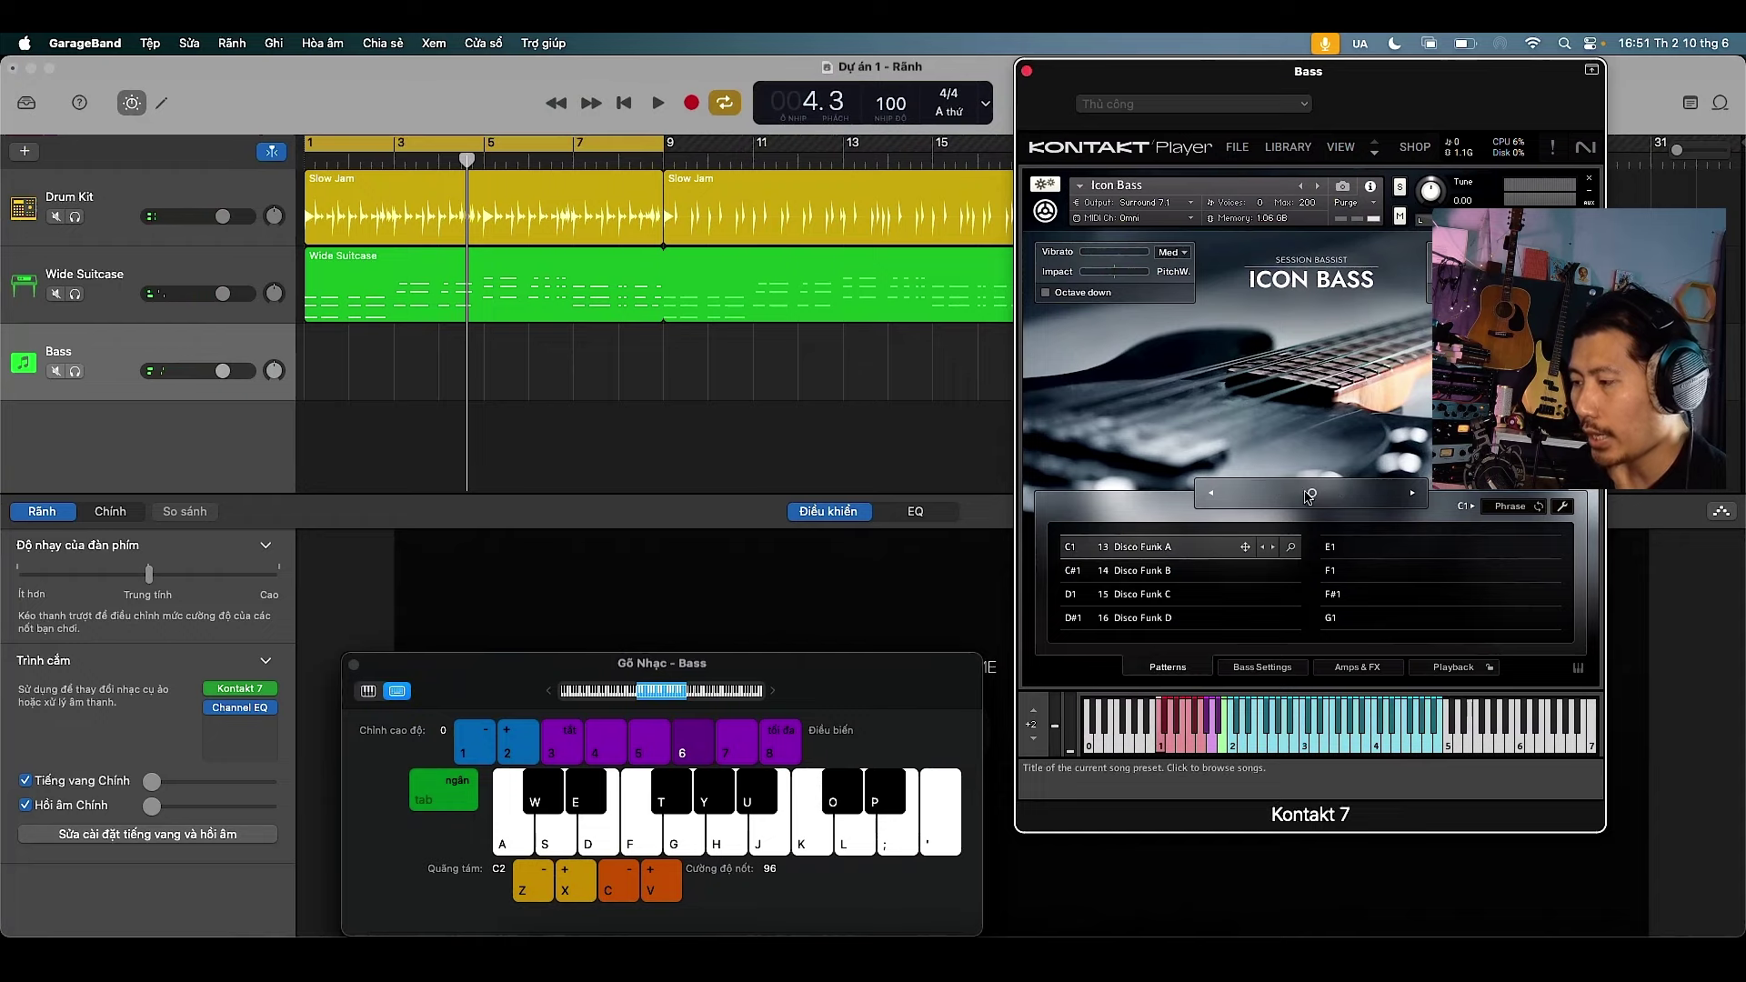
# Choose the 48K Wizard preset in Icon Bass
pyautogui.click(1387, 496)
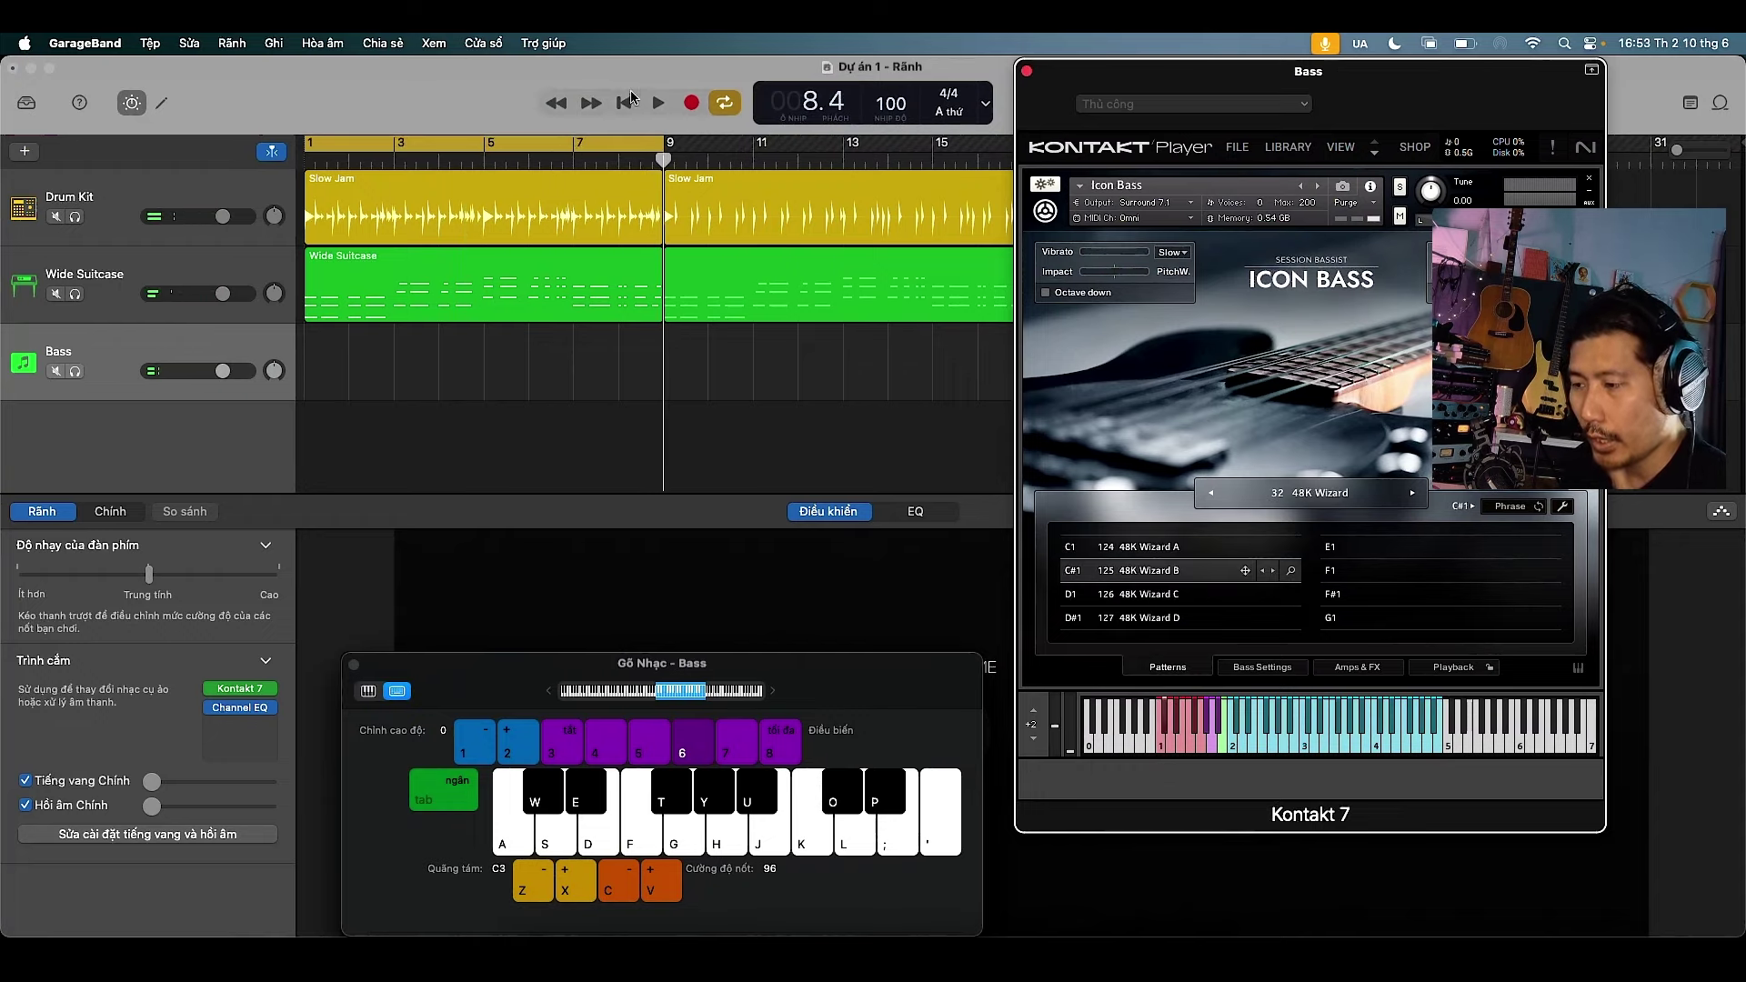
# Record a trial take from bar 1 on the Bass track with Musical Typing, and delete the recorded region
pyautogui.click(692, 105)
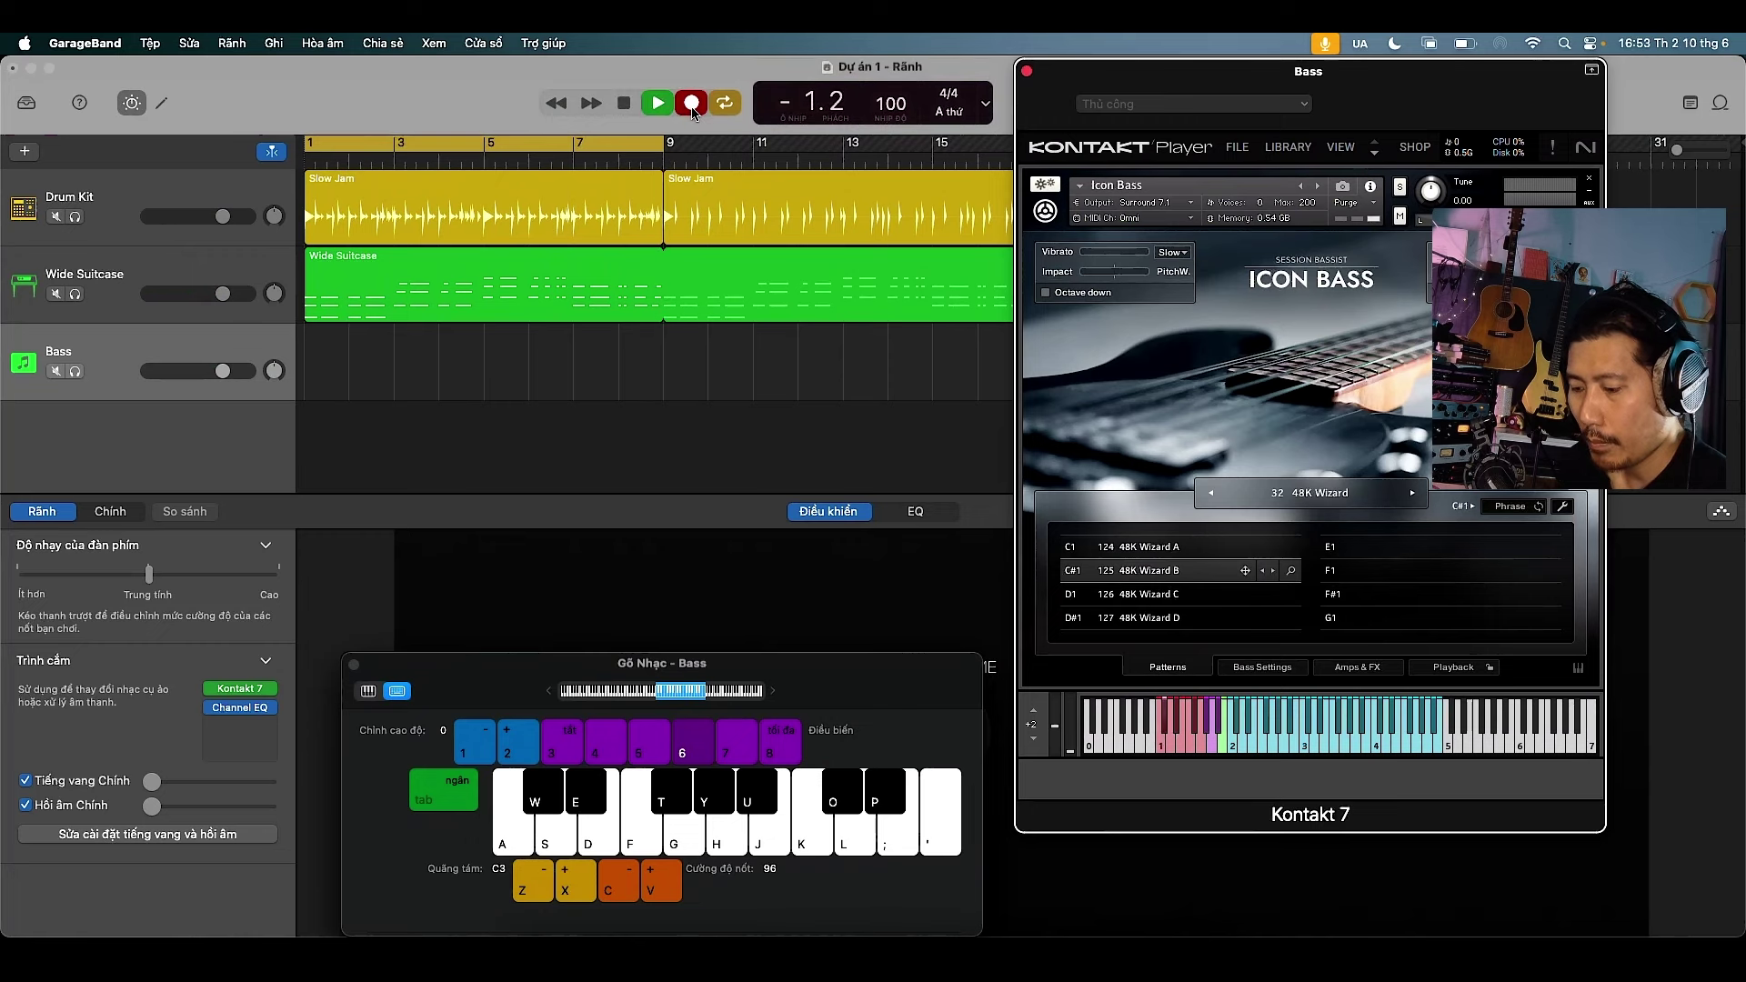
pyautogui.press('a')
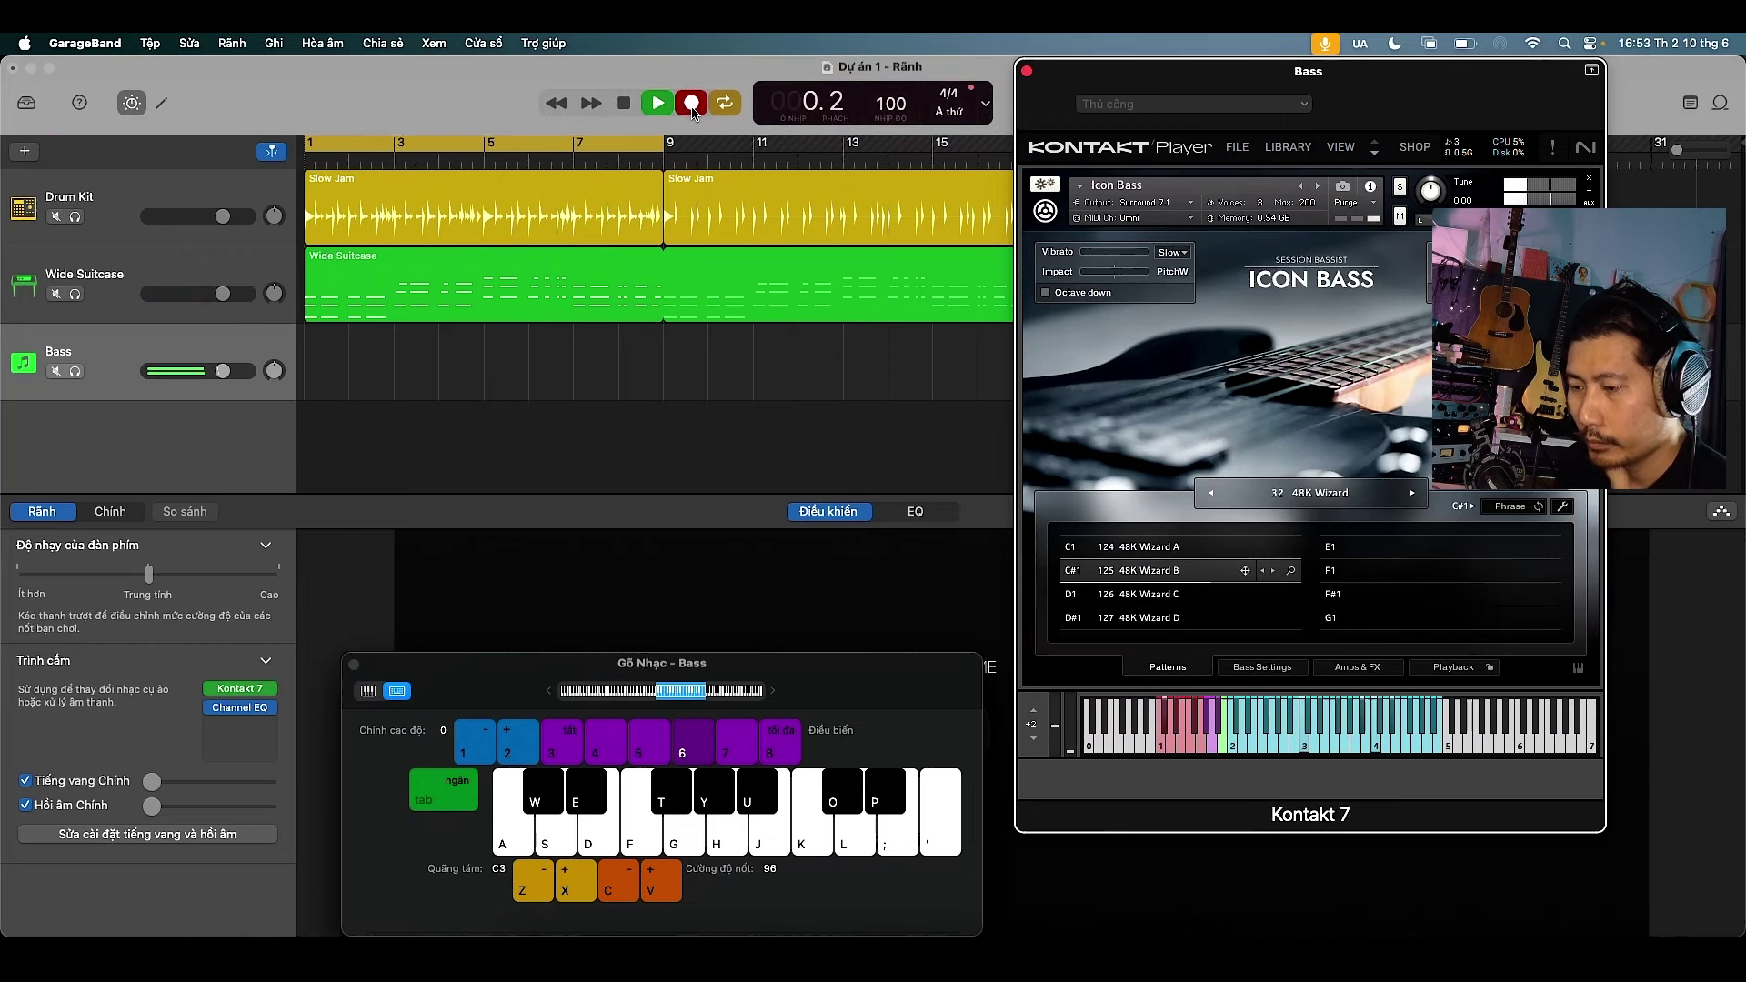
pyautogui.press('a')
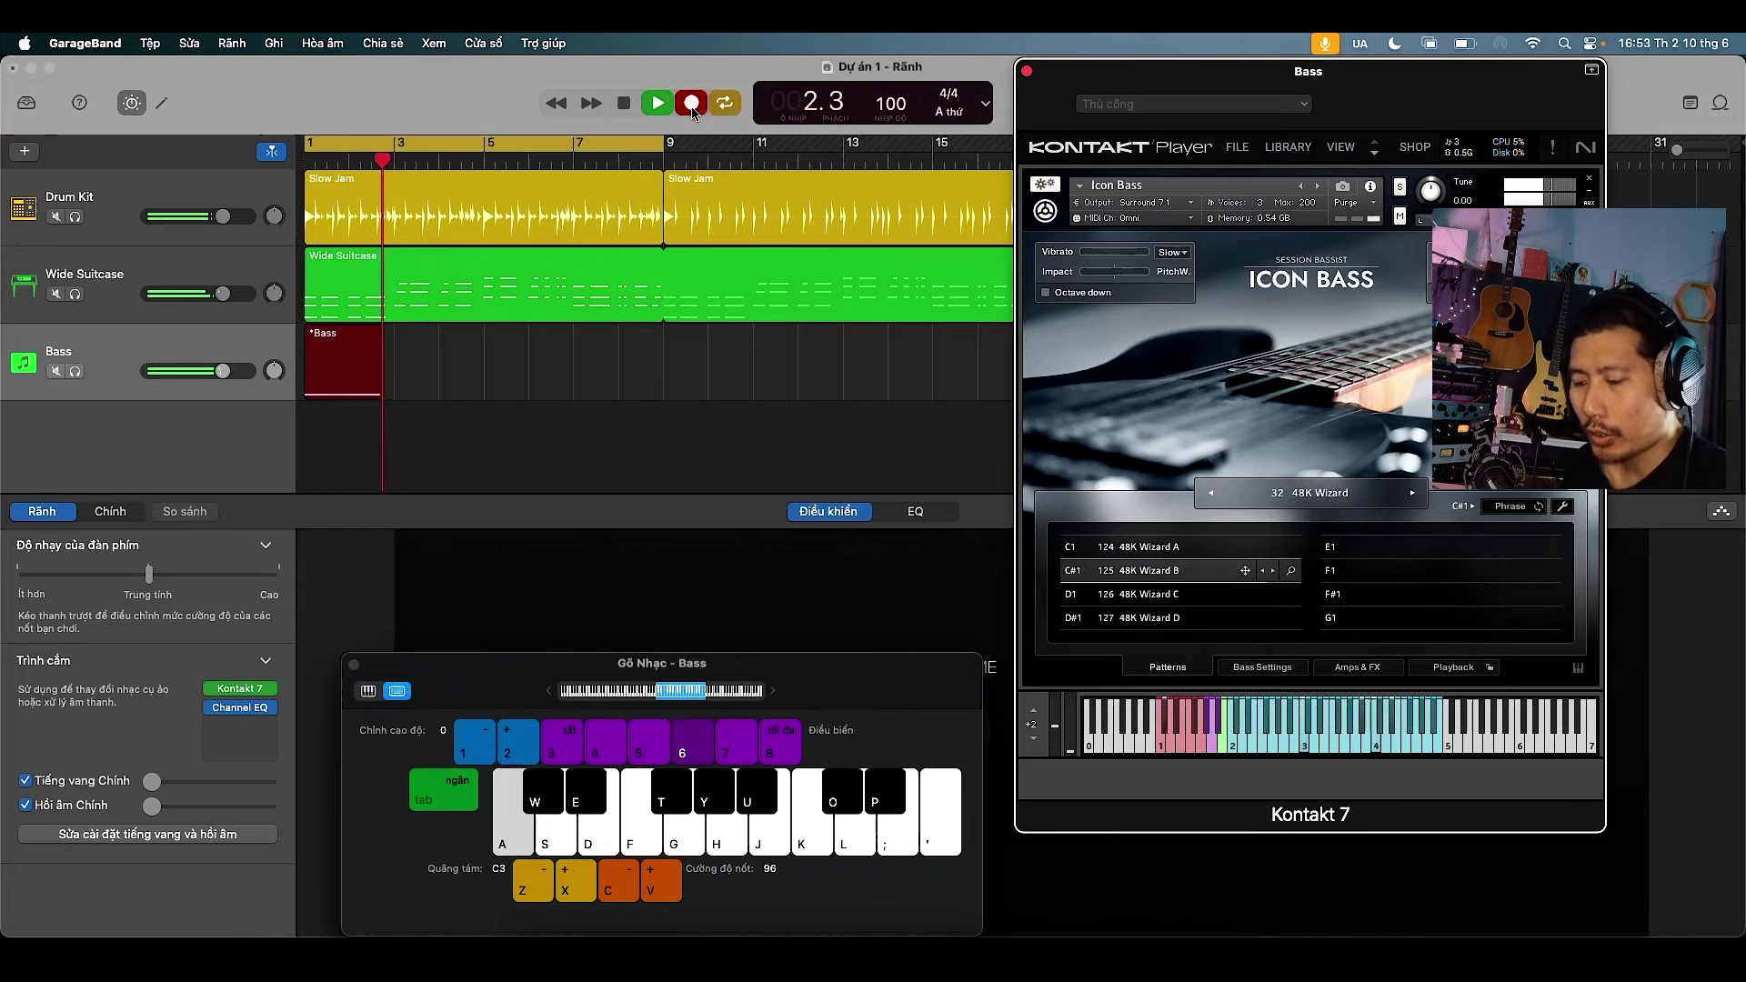
pyautogui.press('f')
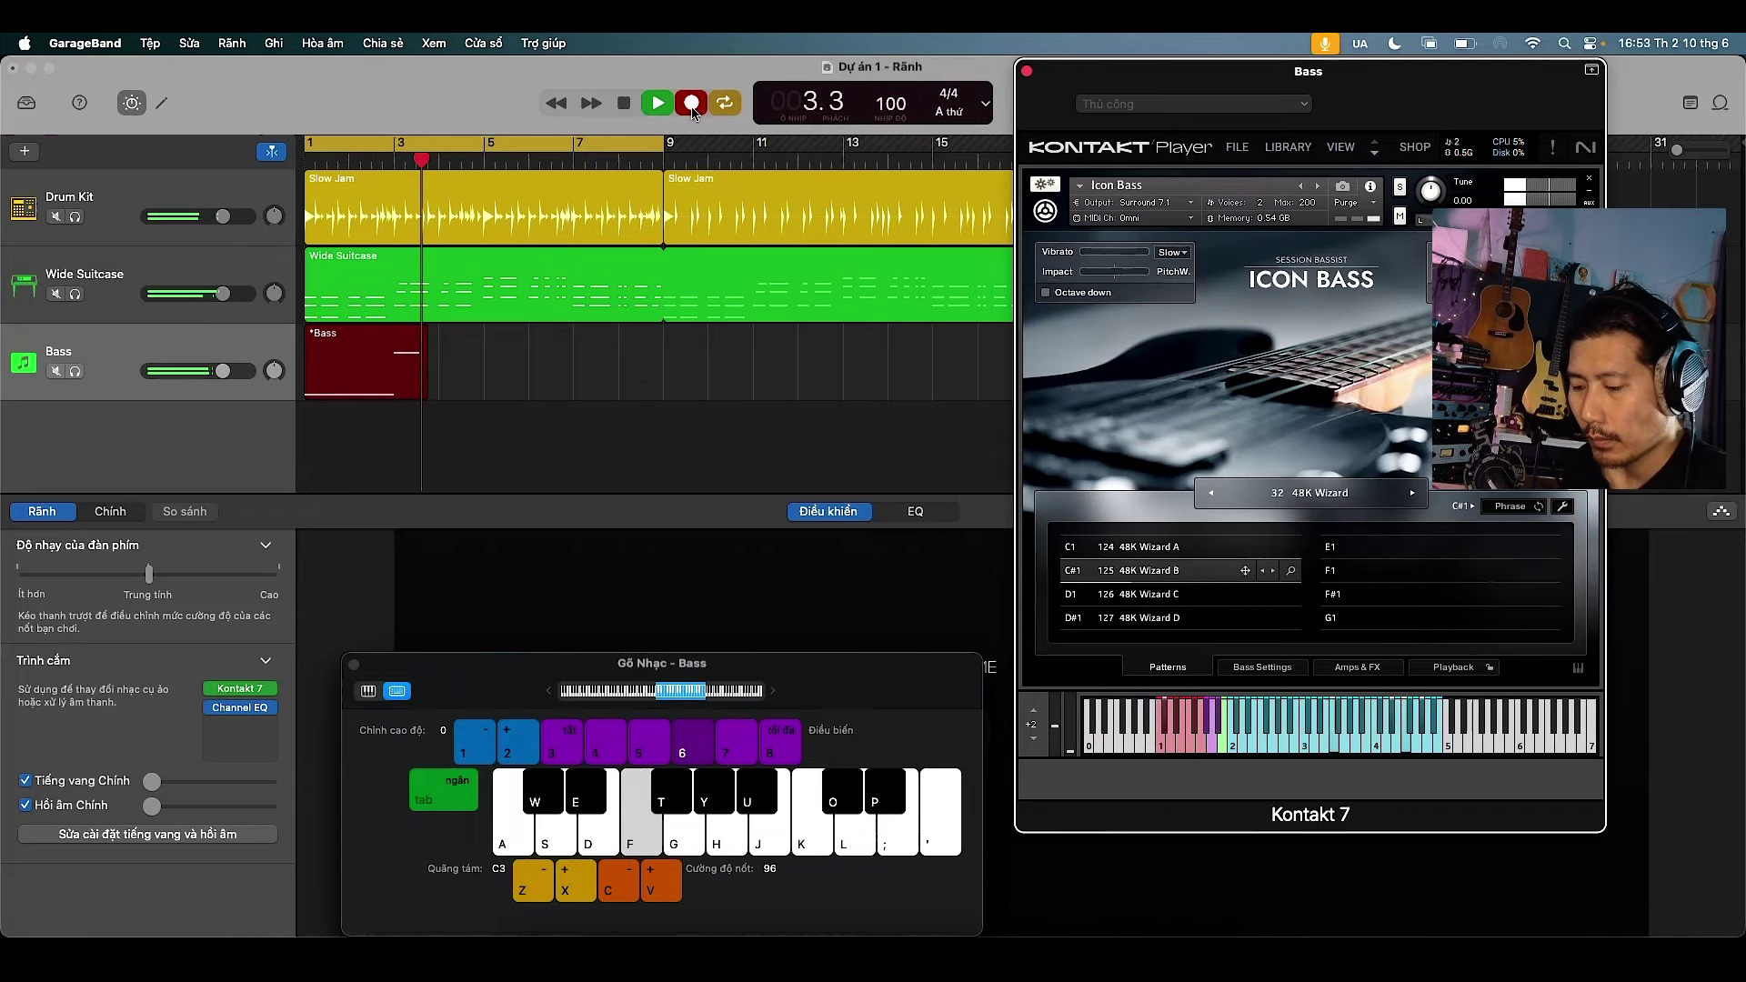
pyautogui.press('g')
pyautogui.press('f')
pyautogui.press('d')
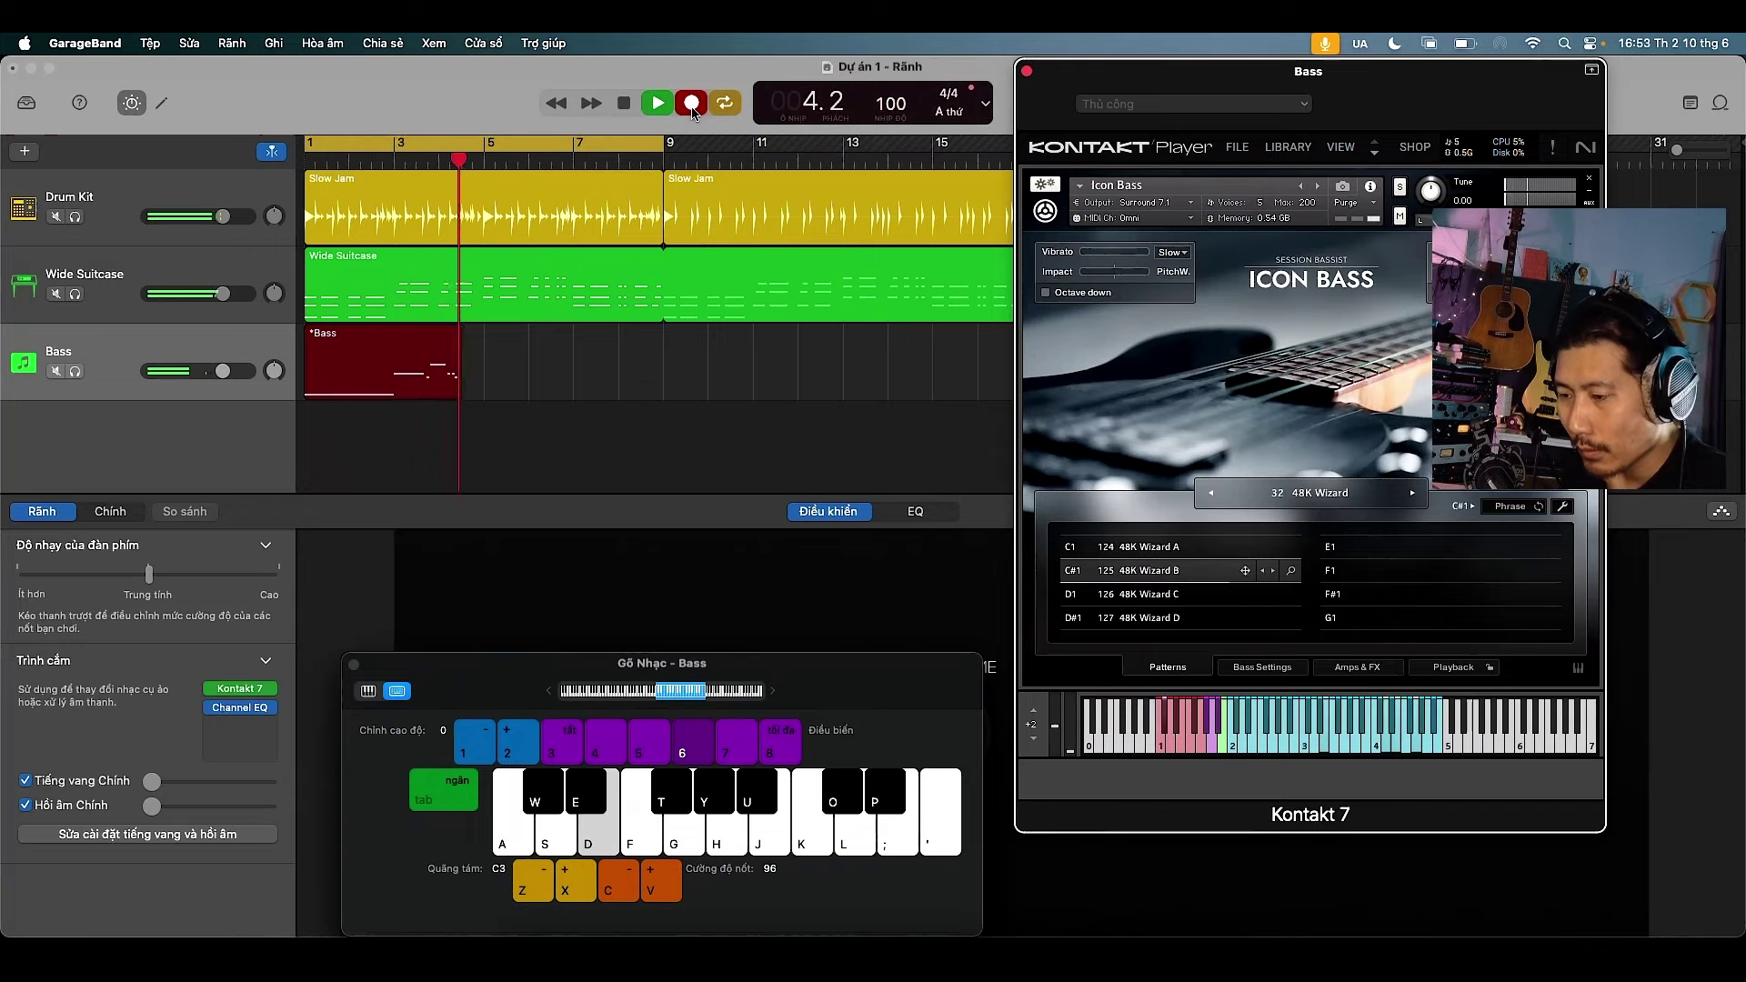
pyautogui.press('g')
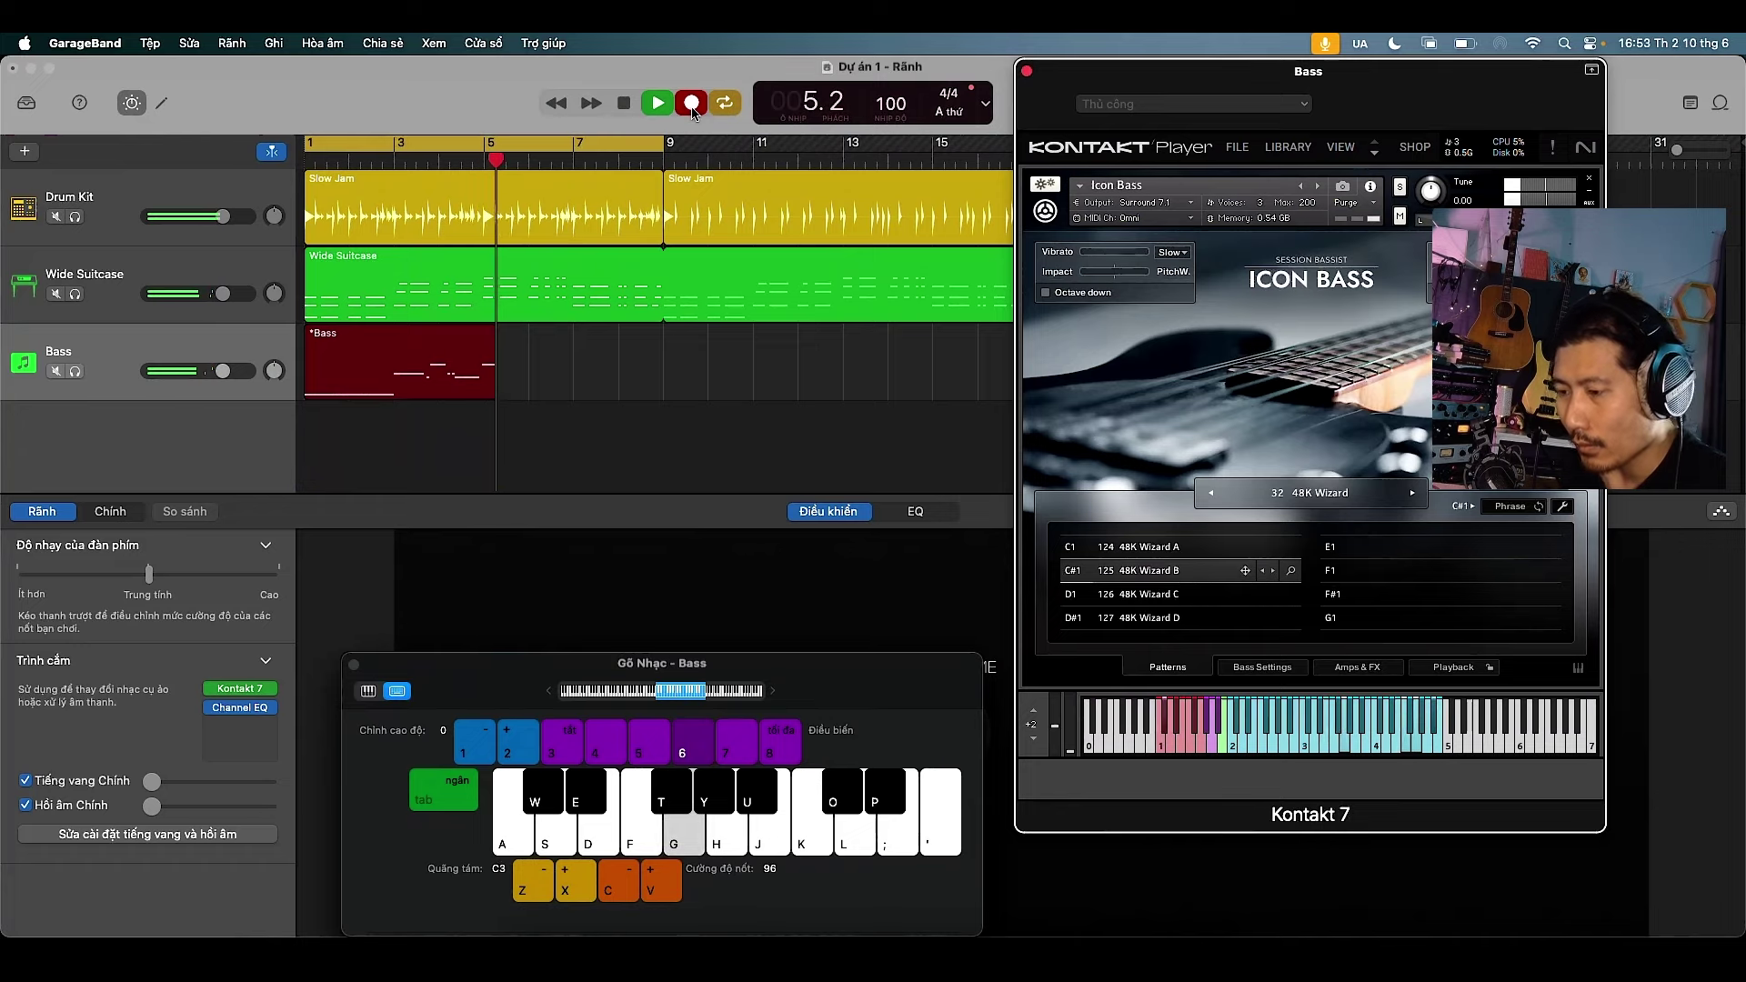
pyautogui.click(692, 105)
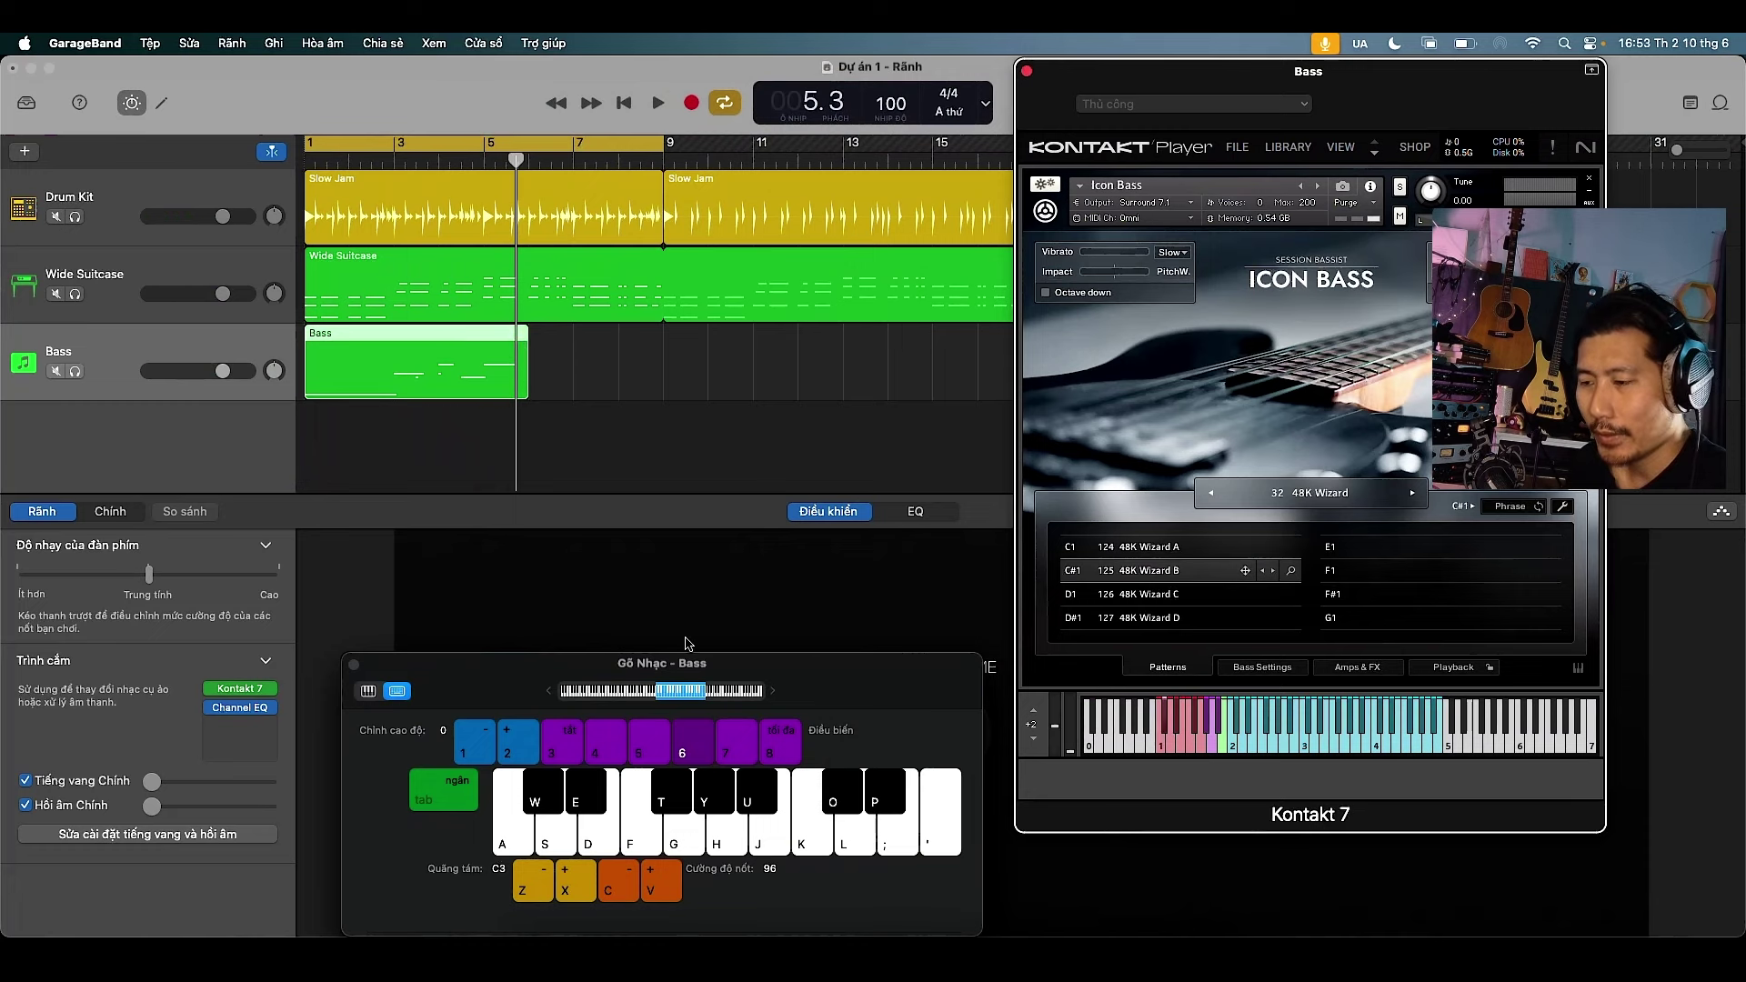
pyautogui.click(460, 336)
pyautogui.press('Delete')
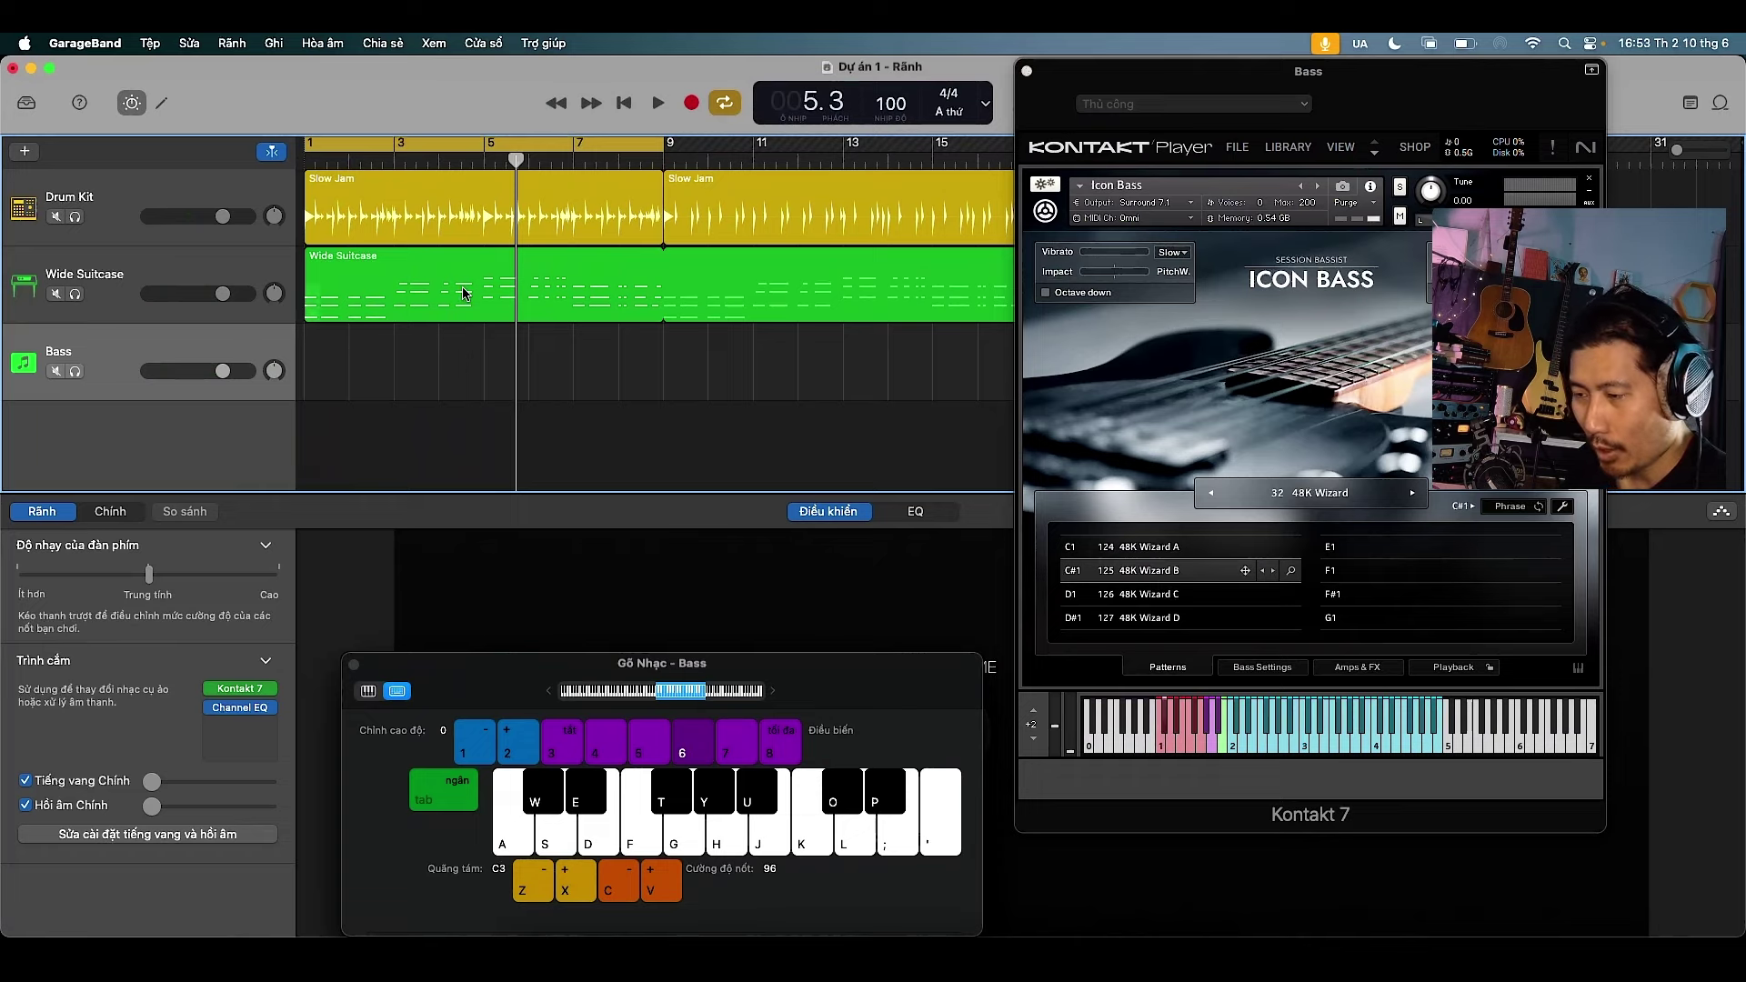
# Copy the Wide Suitcase region onto the Bass track and open the copy in an enlarged Piano Roll
pyautogui.click(463, 294)
pyautogui.moveTo(463, 294); pyautogui.dragTo(462, 351)
pyautogui.doubleClick(462, 351)
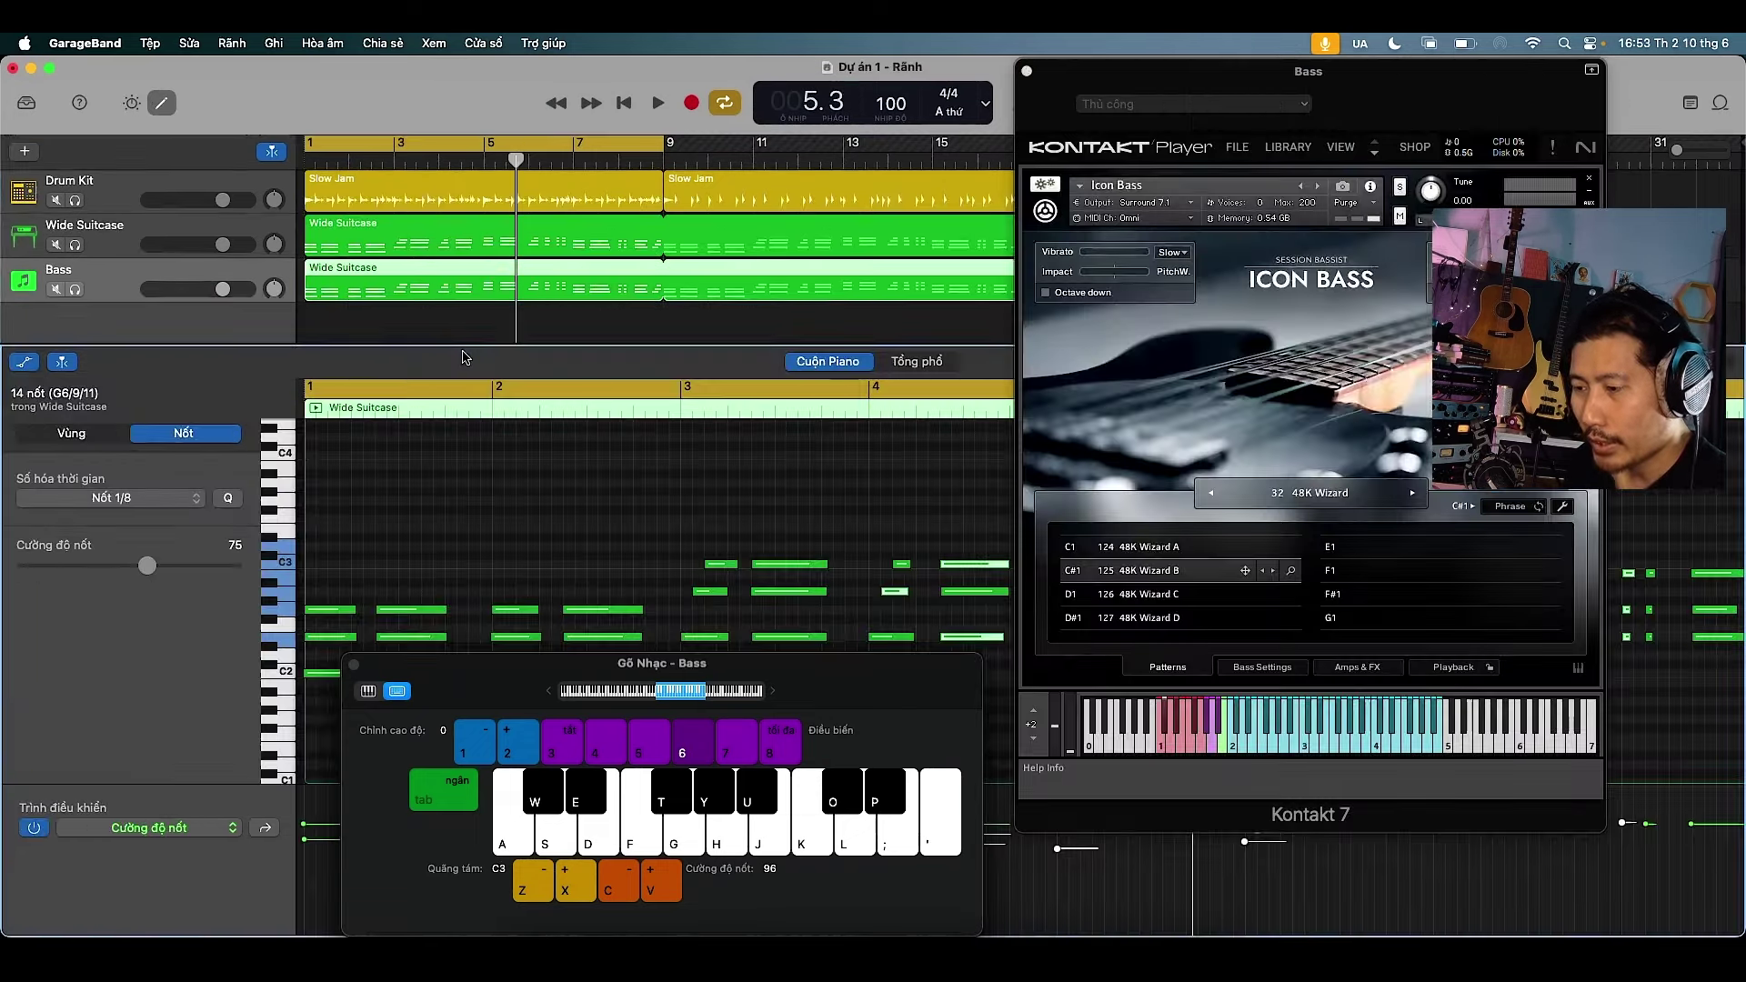
pyautogui.moveTo(470, 342); pyautogui.dragTo(470, 212)
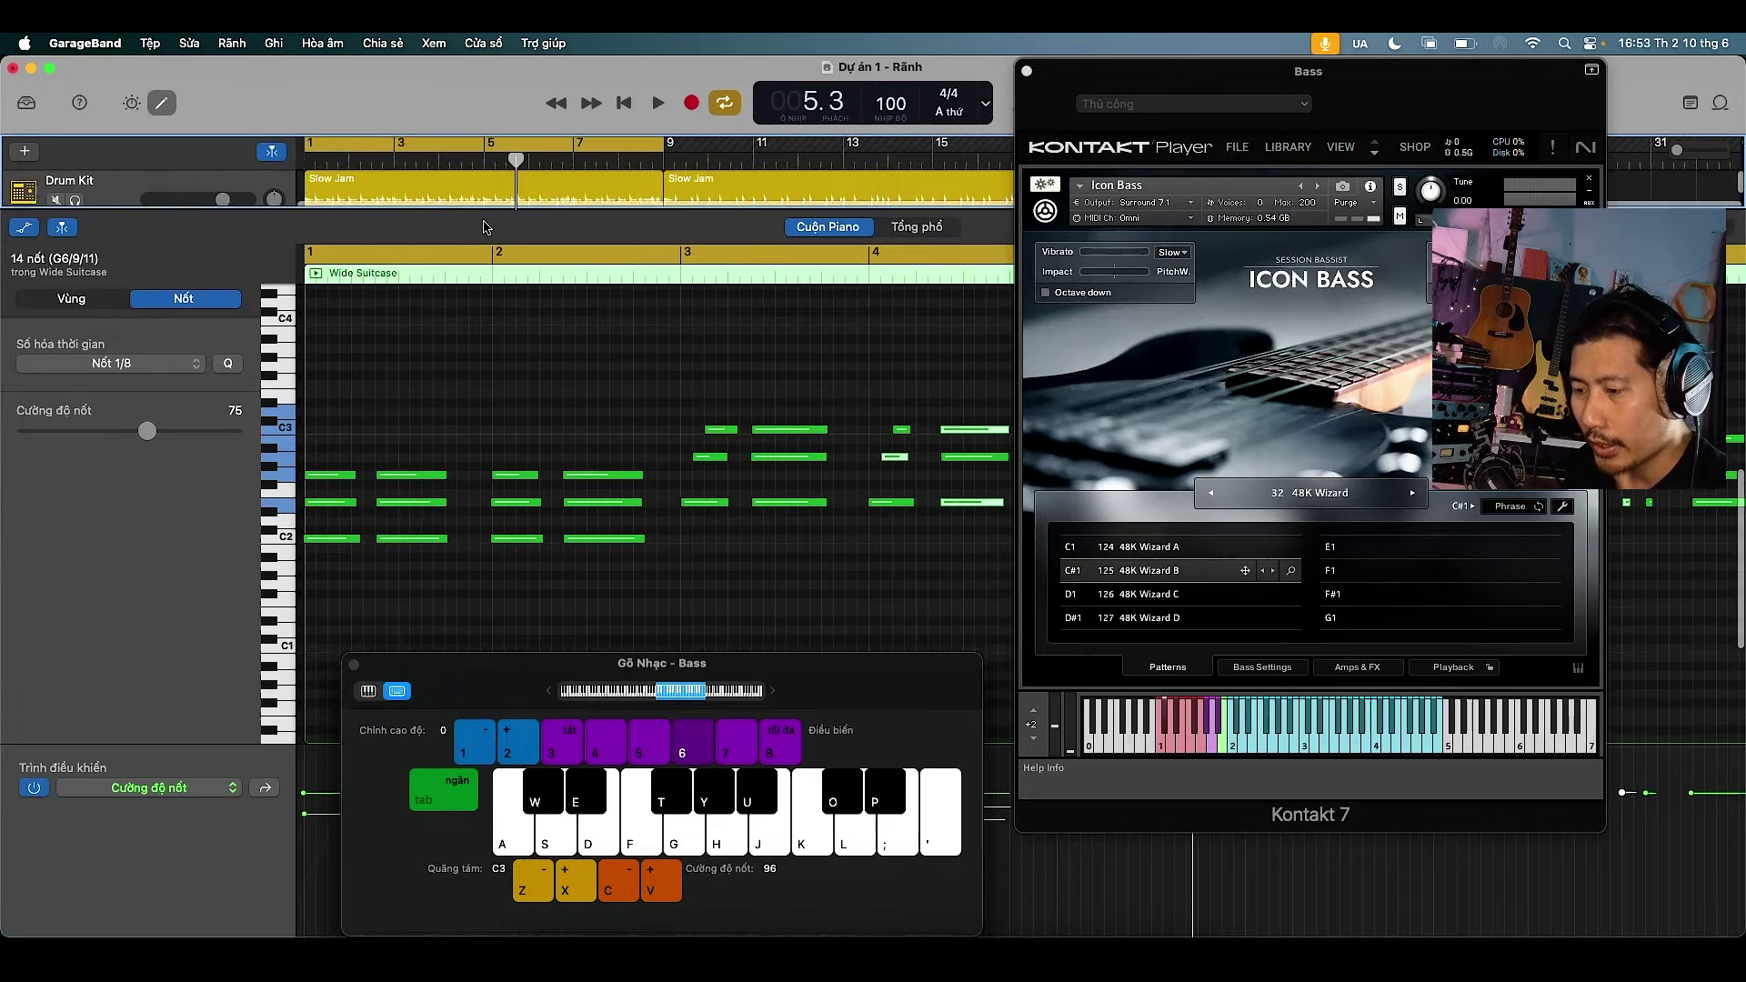
# Remove the upper chord notes from bars 1 and 2 of the region copied to the Bass track
pyautogui.moveTo(448, 434); pyautogui.dragTo(329, 520)
pyautogui.press('Delete')
pyautogui.moveTo(600, 428); pyautogui.dragTo(506, 488)
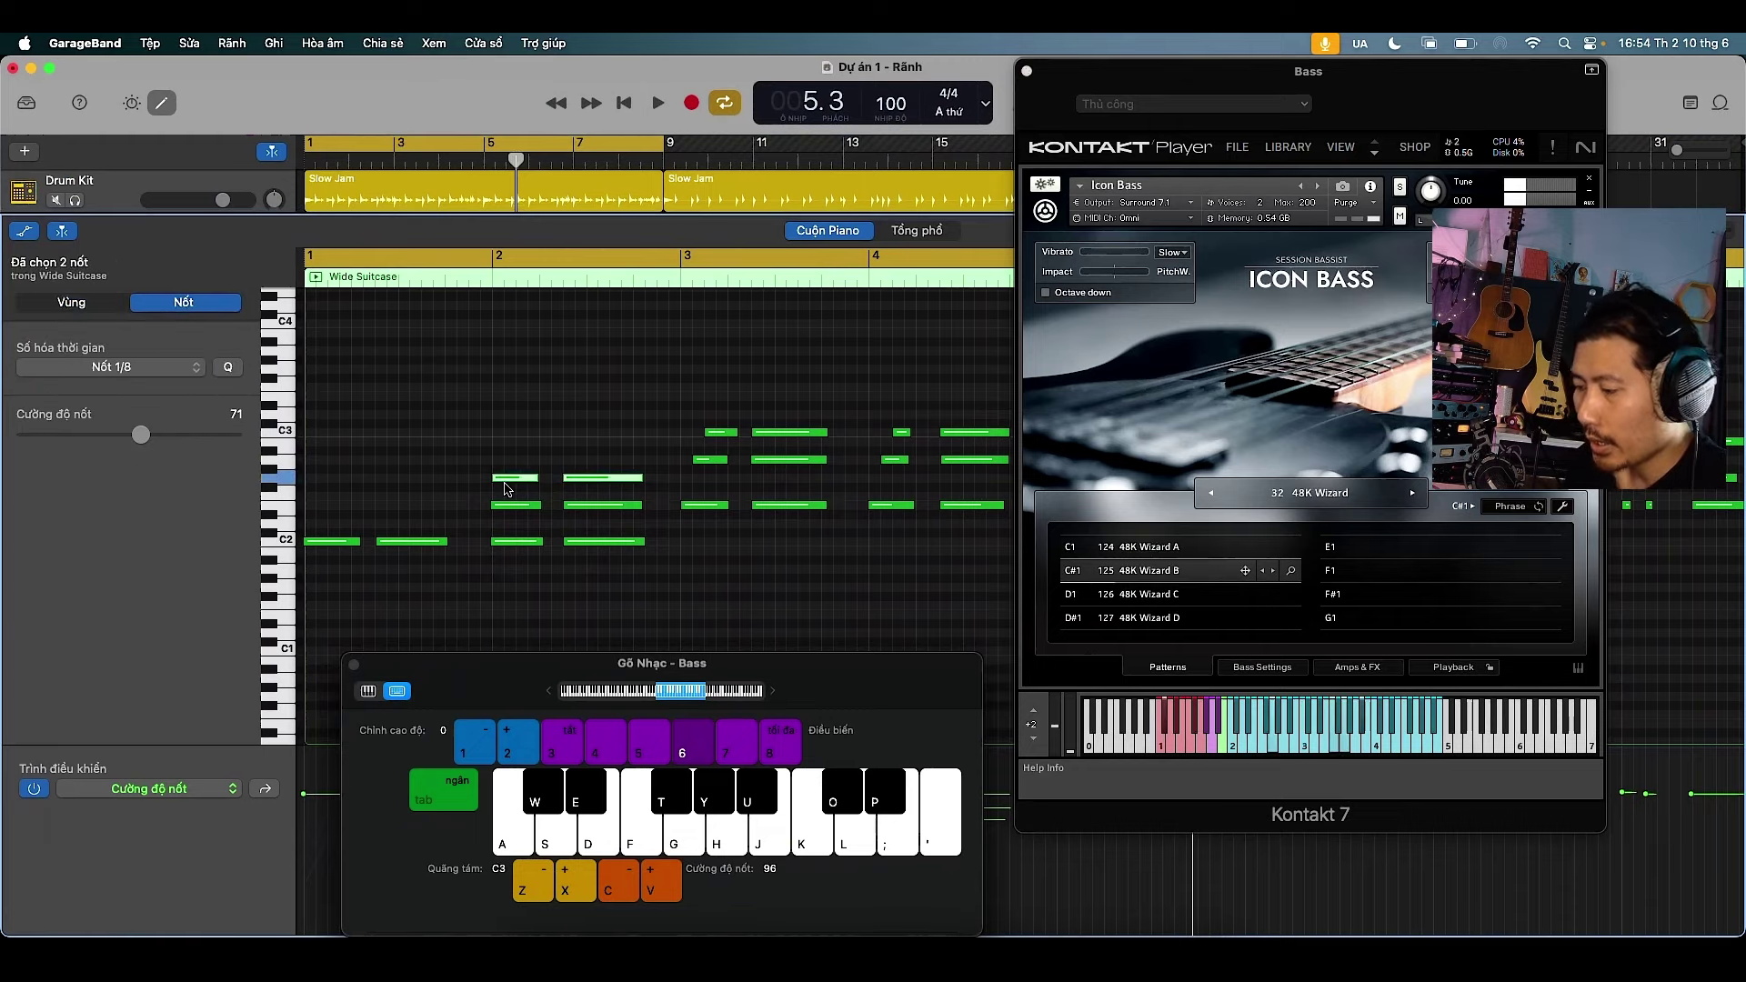
pyautogui.moveTo(639, 425); pyautogui.dragTo(506, 535)
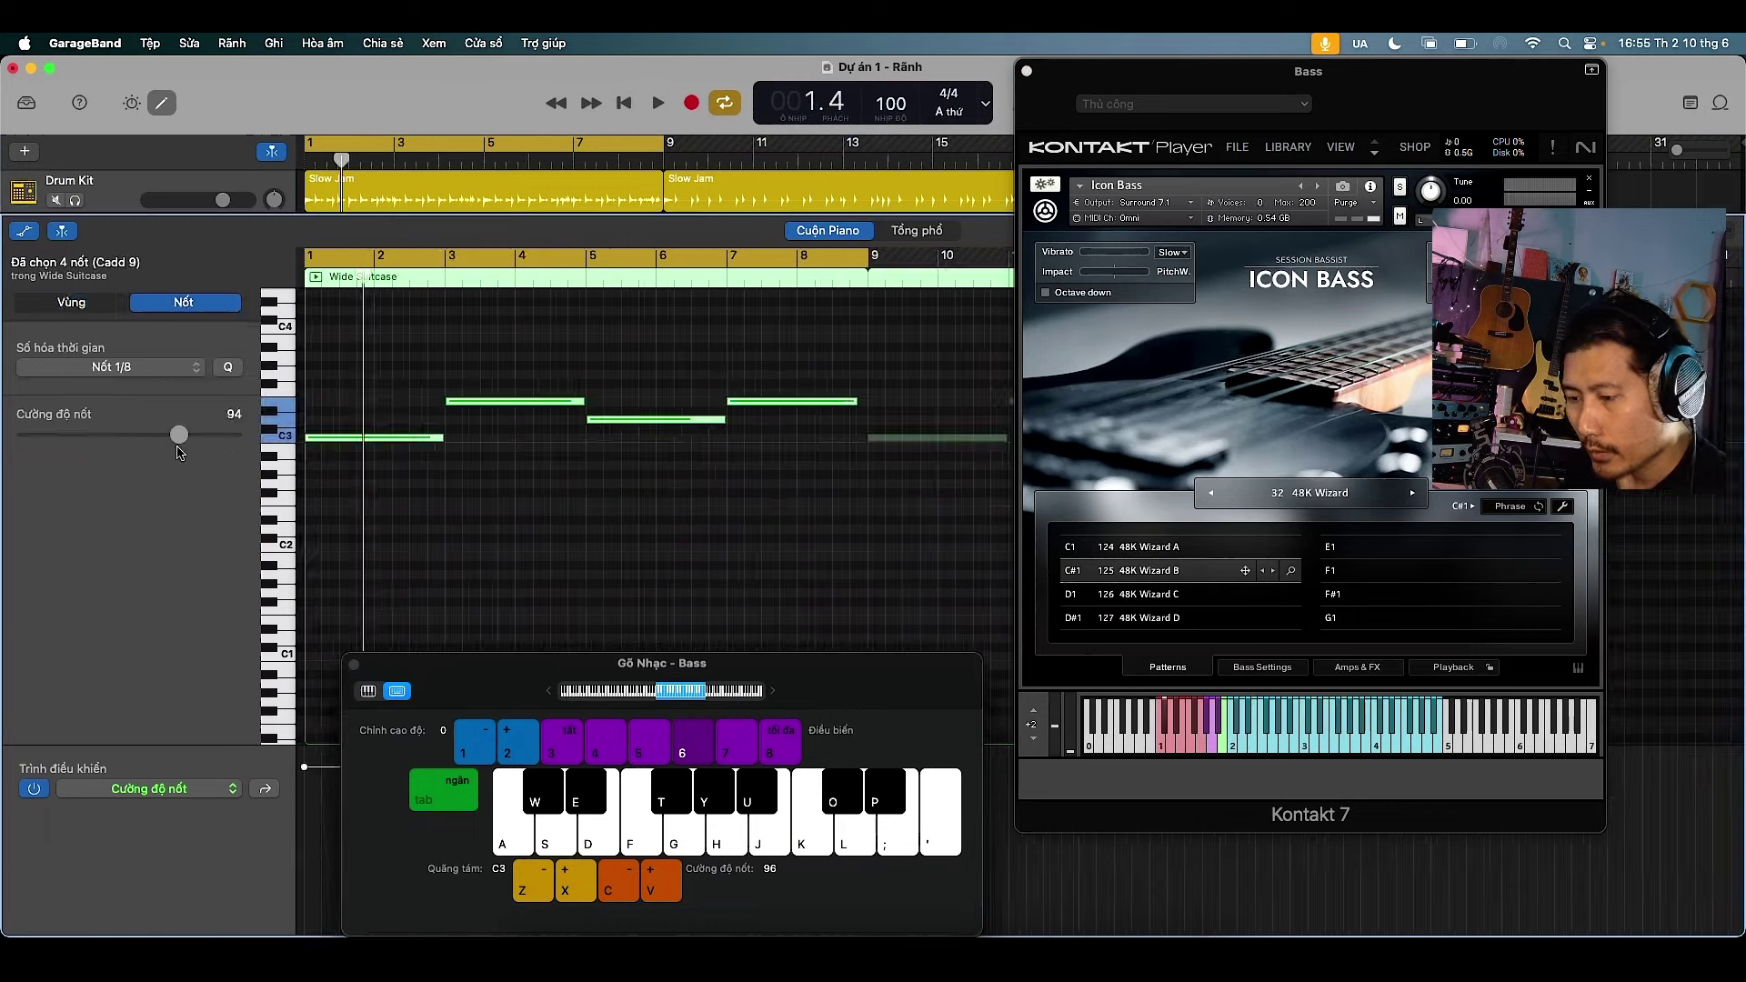
# Set the velocity of the four long bass notes to 91 and audition the Bass track soloed
pyautogui.moveTo(166, 449); pyautogui.dragTo(176, 450)
pyautogui.press('space')
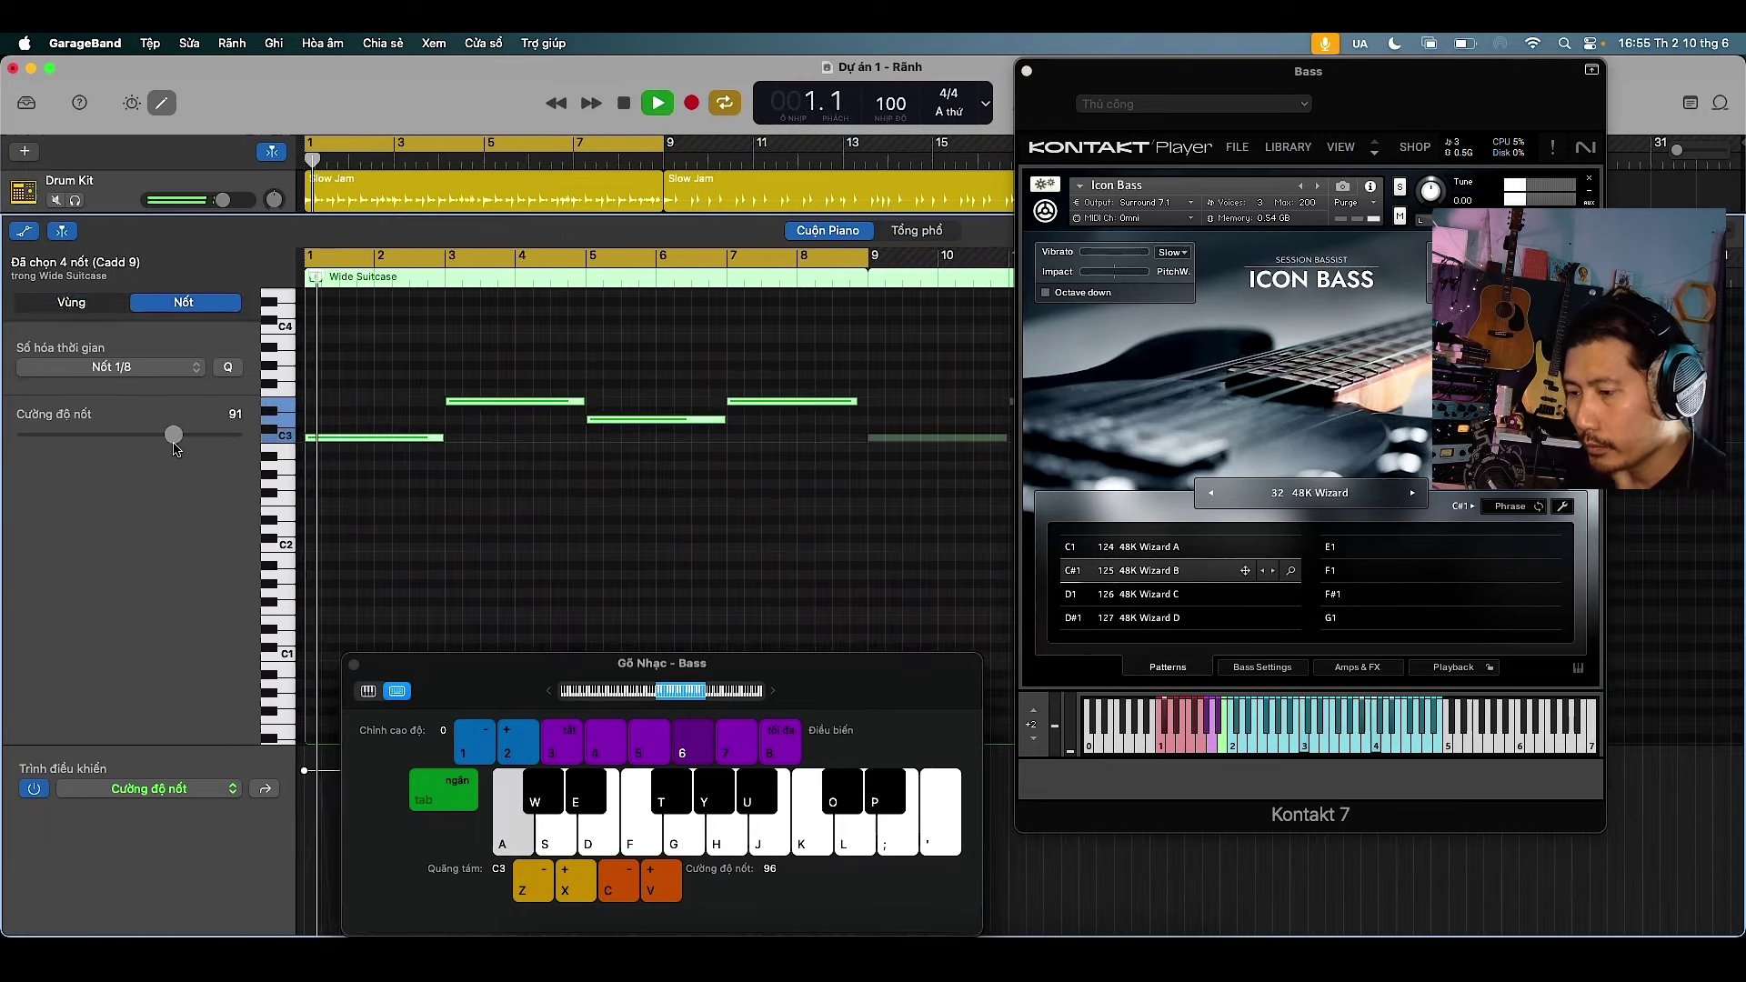
pyautogui.moveTo(235, 215); pyautogui.dragTo(234, 371)
pyautogui.click(76, 290)
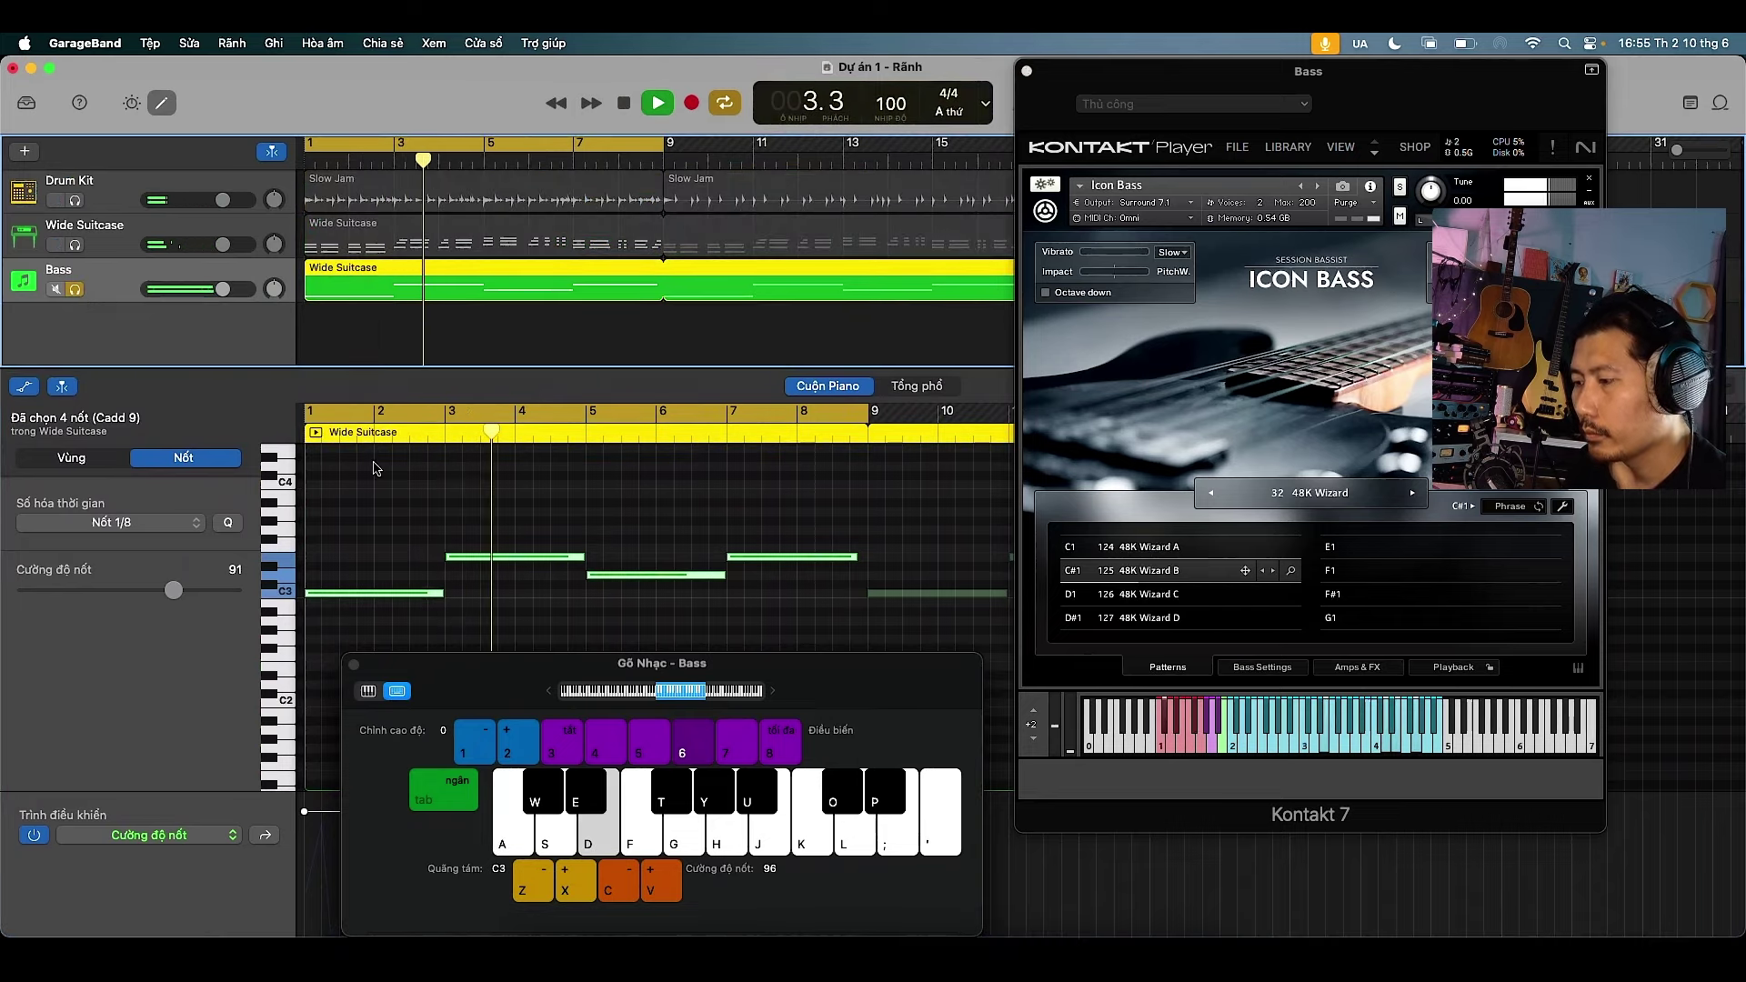
pyautogui.press('space')
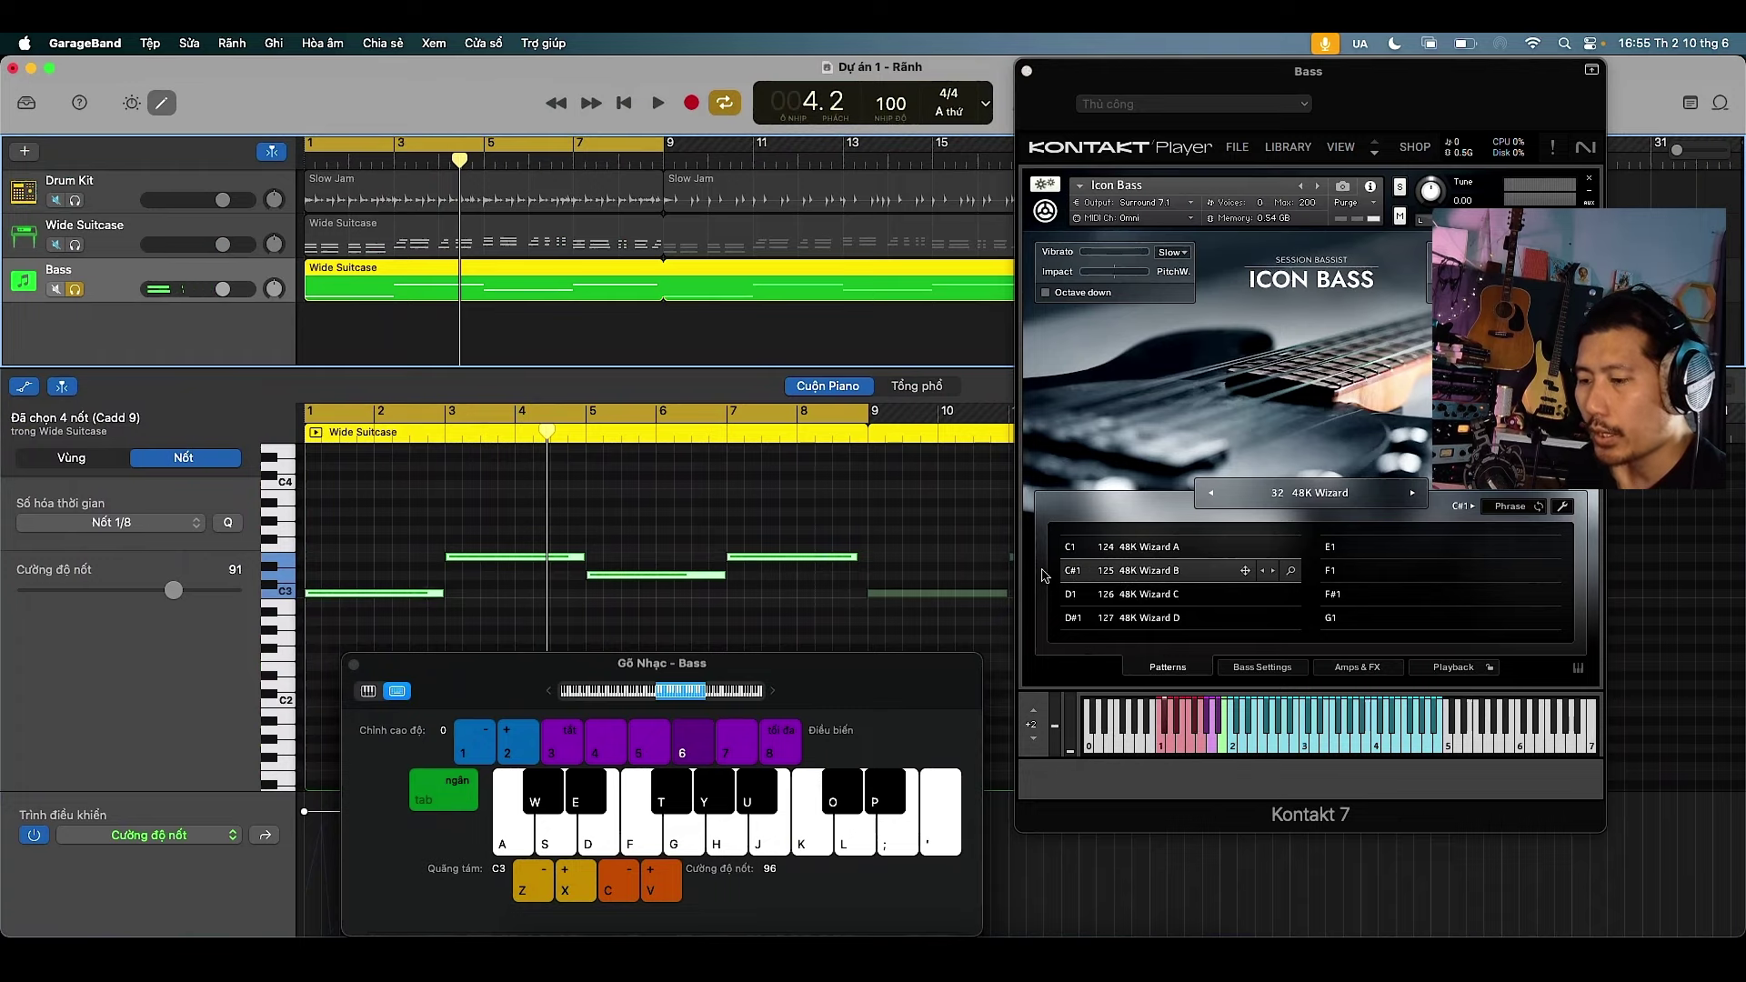
# Add a low pattern-keyswitch note spanning bars 1 and 2 of the bass region, moving Musical Typing clear of the notes
pyautogui.scroll(-2, 753, 554)
pyautogui.scroll(-2, 753, 555)
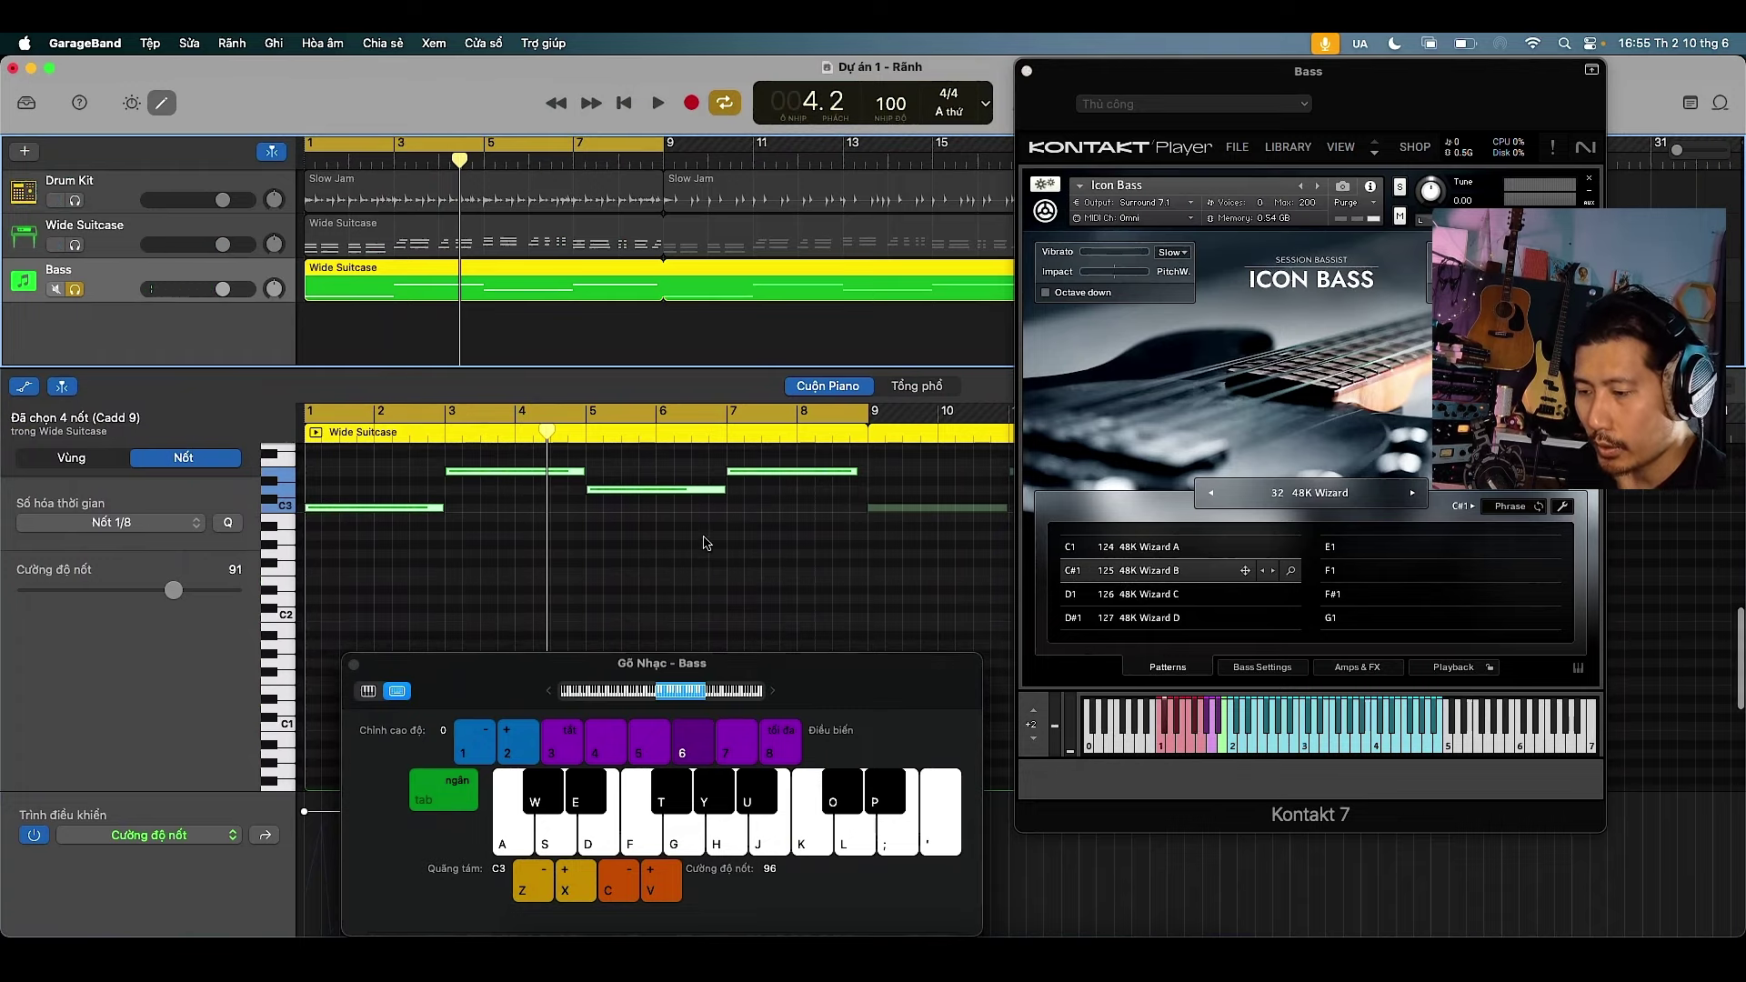
pyautogui.click(504, 557)
pyautogui.scroll(-2, 505, 557)
pyautogui.moveTo(421, 555); pyautogui.dragTo(805, 650)
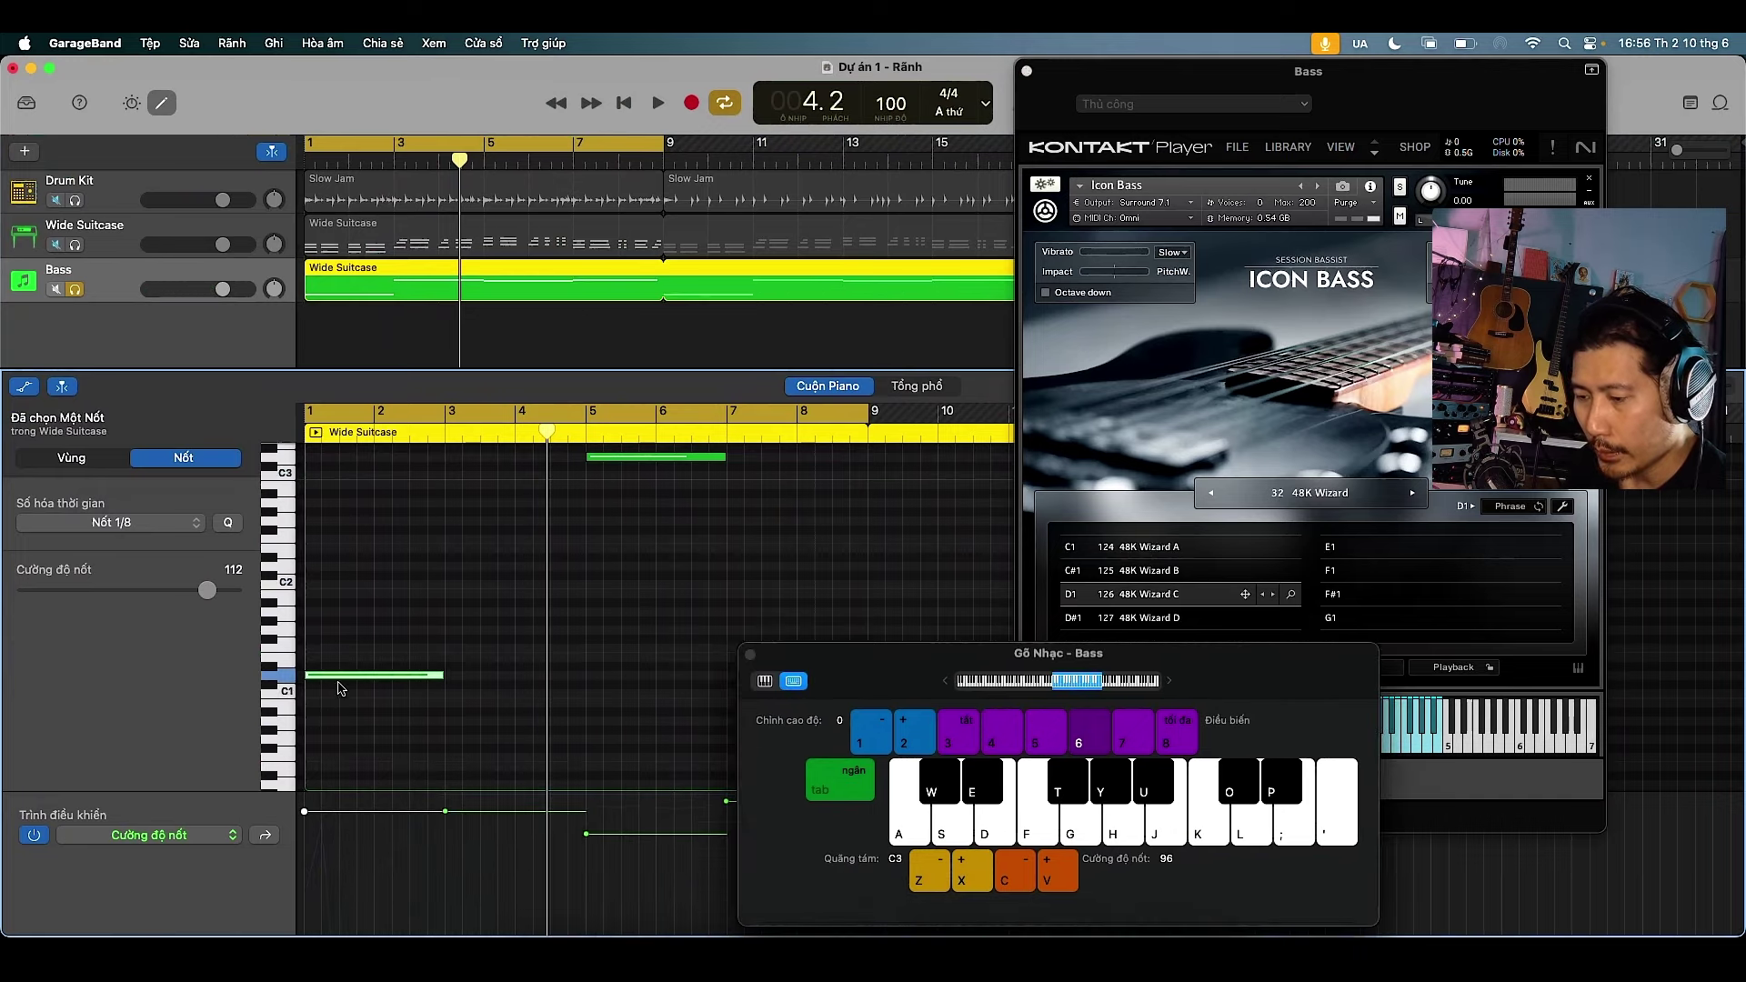
pyautogui.click(338, 689)
# Copy the low keyswitch note to bar 5 and audition the Bass track together with Wide Suitcase
pyautogui.moveTo(353, 678); pyautogui.dragTo(616, 611)
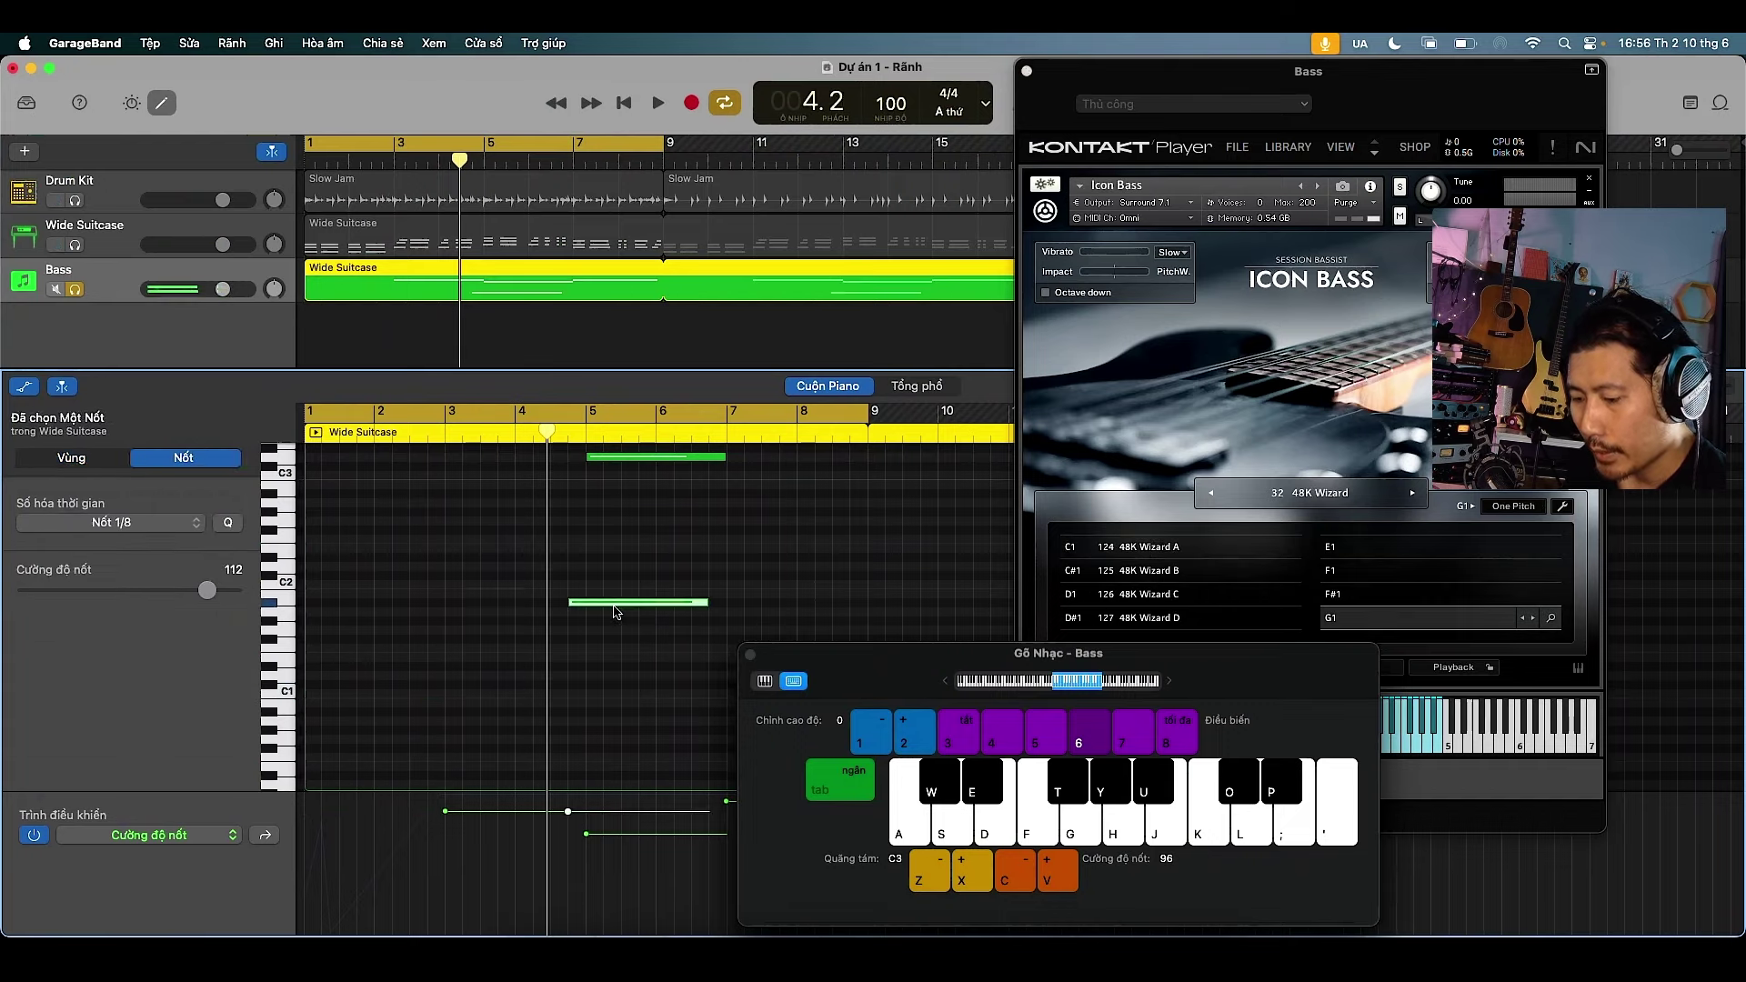
pyautogui.press('super+z')
pyautogui.moveTo(356, 703); pyautogui.dragTo(632, 680)
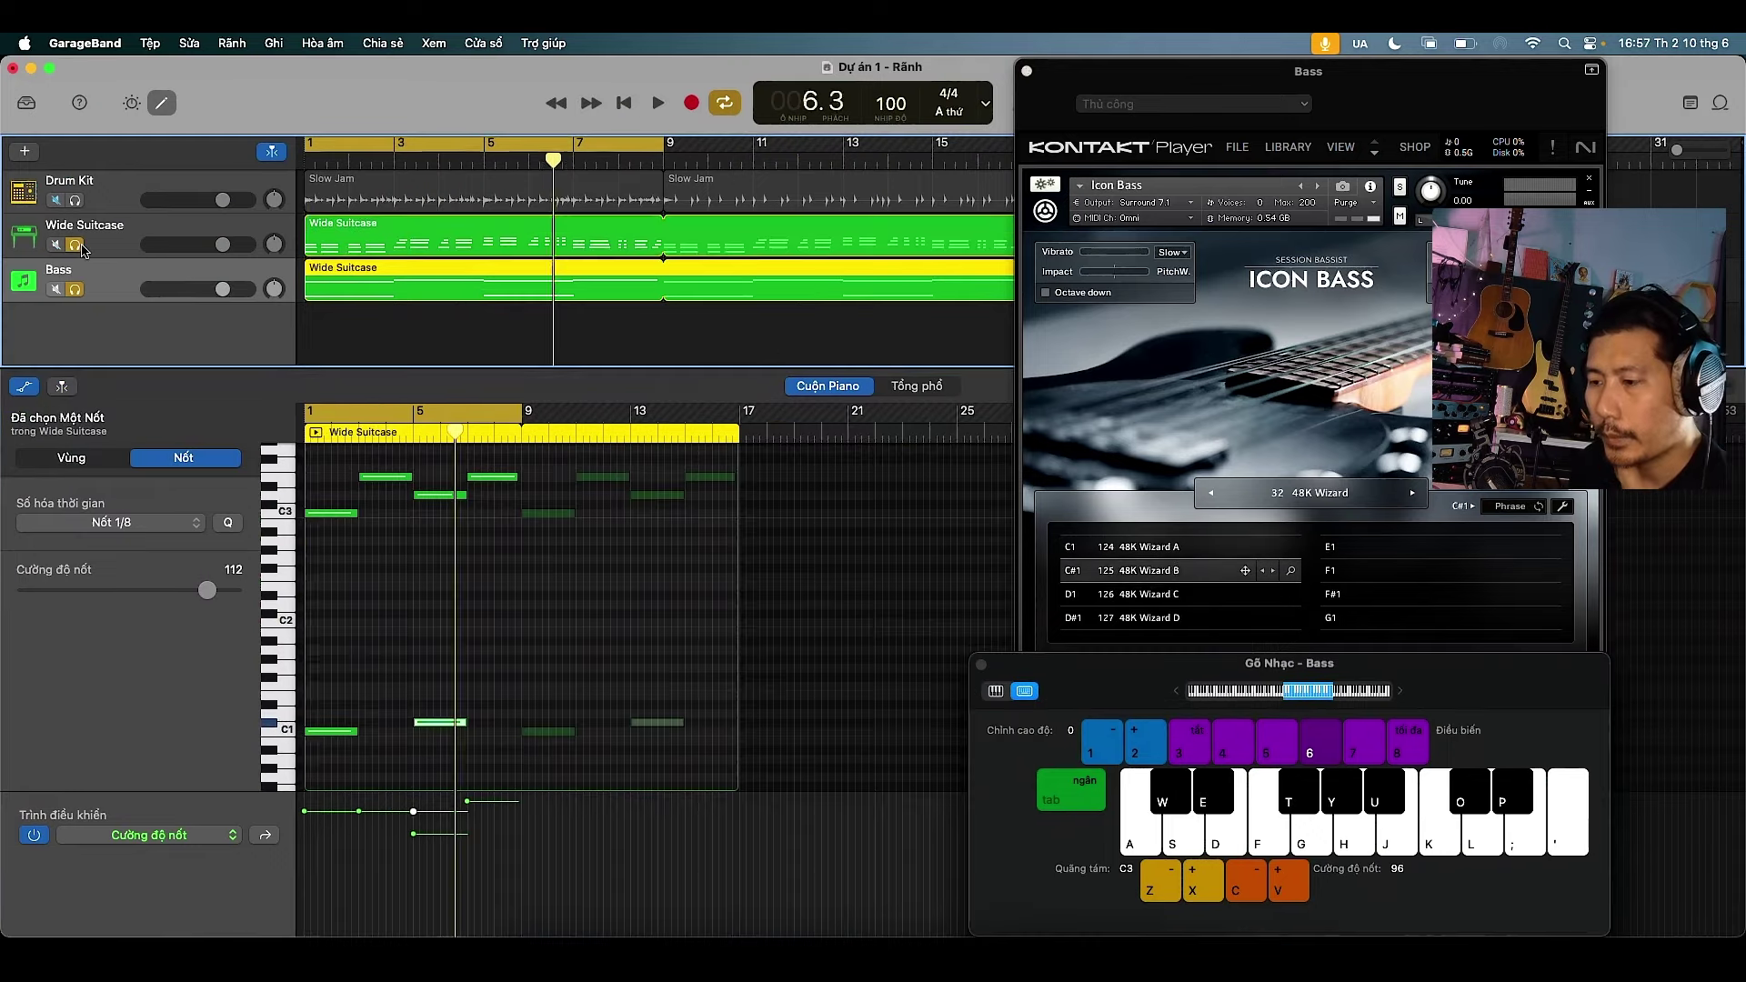
pyautogui.press('space')
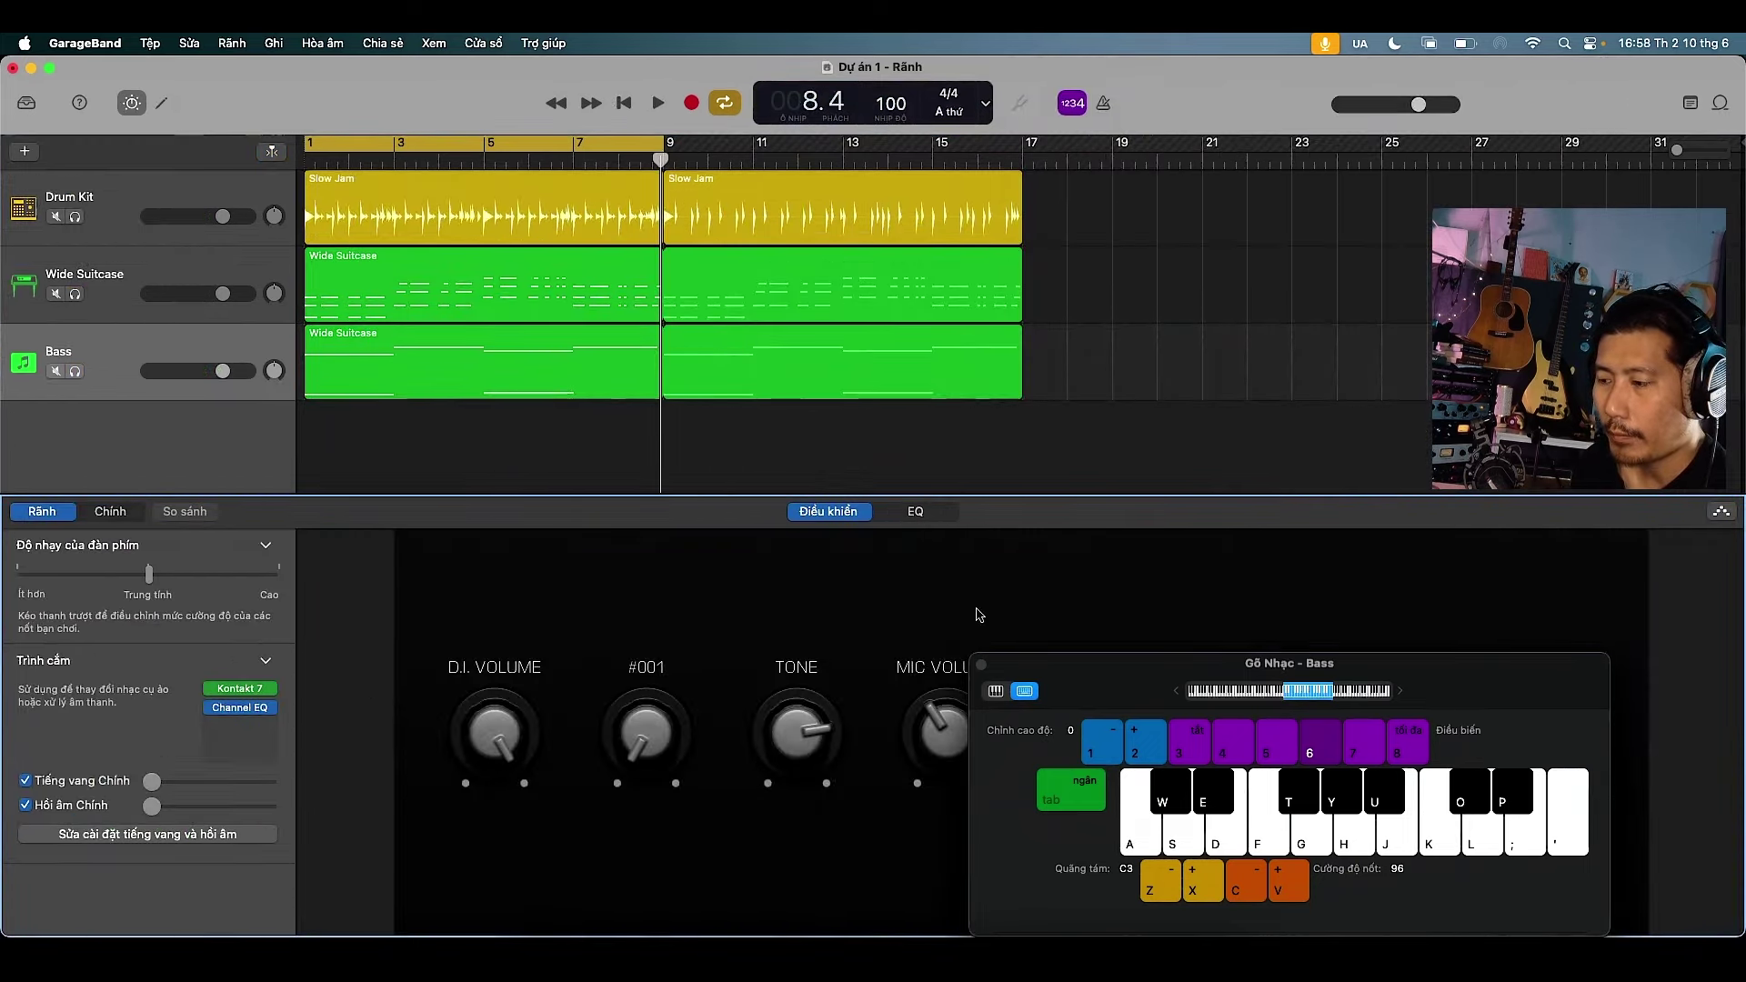
# Close Musical Typing and display the Wide Suitcase region as a score (Tổng phổ)
pyautogui.moveTo(990, 659); pyautogui.dragTo(989, 659)
pyautogui.click(980, 665)
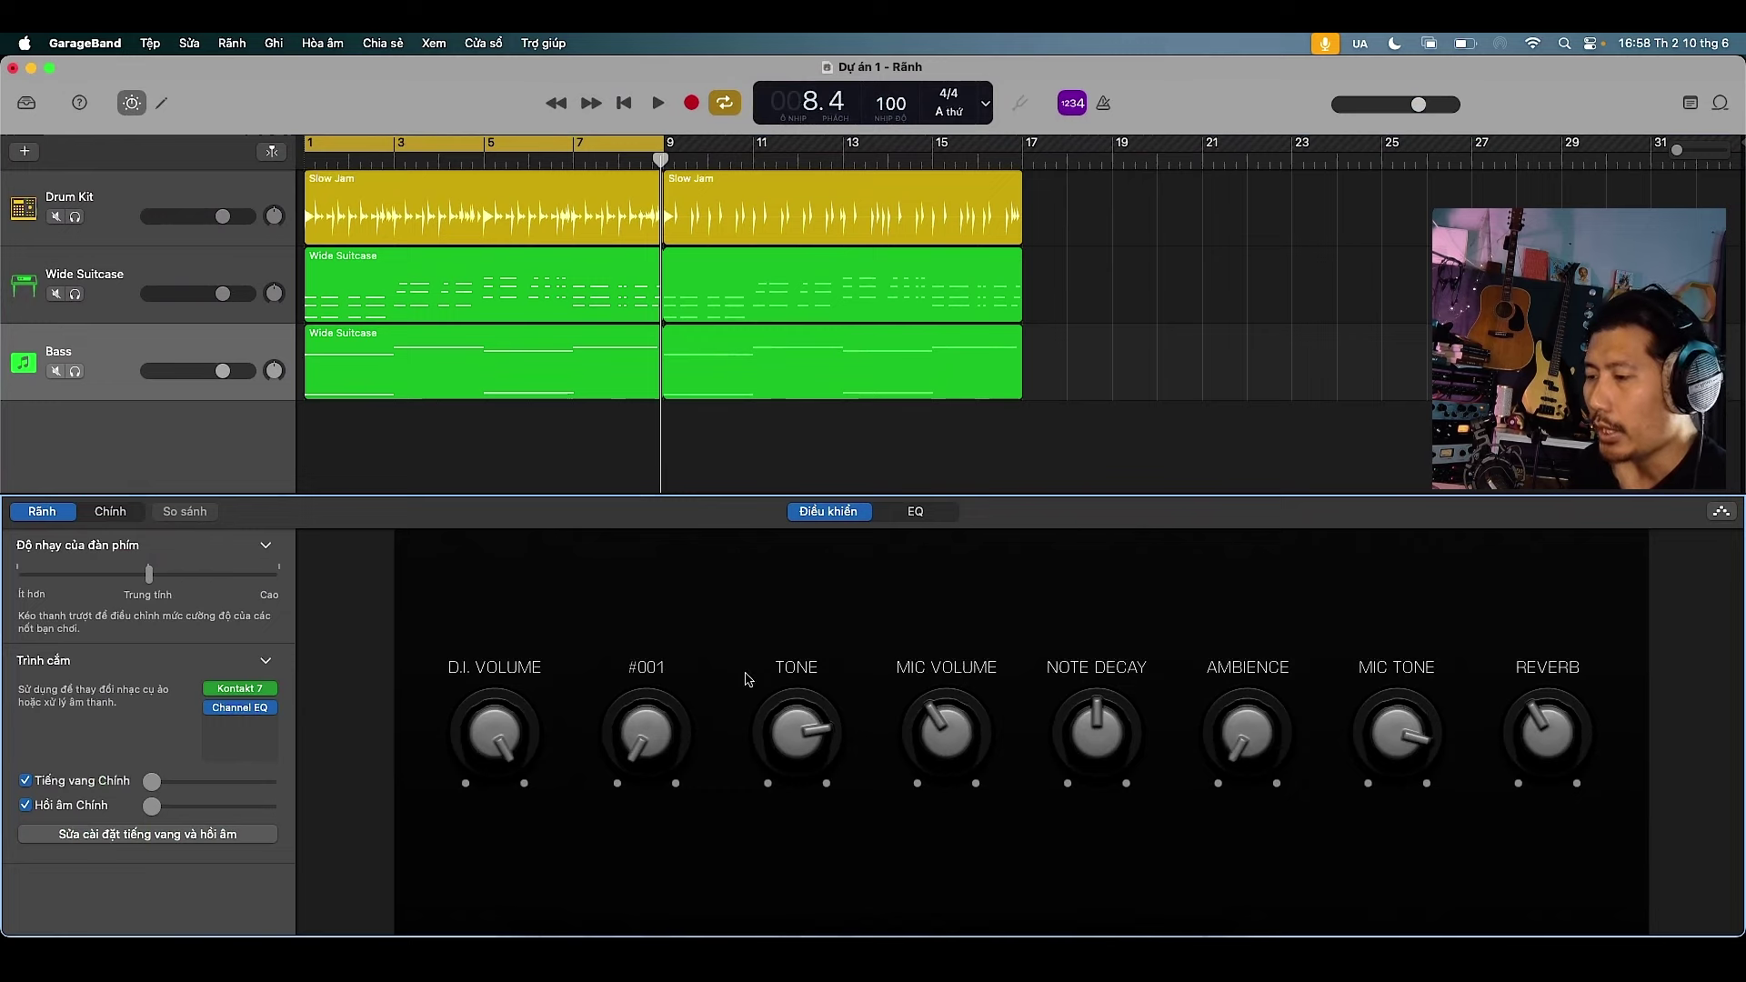
pyautogui.click(572, 298)
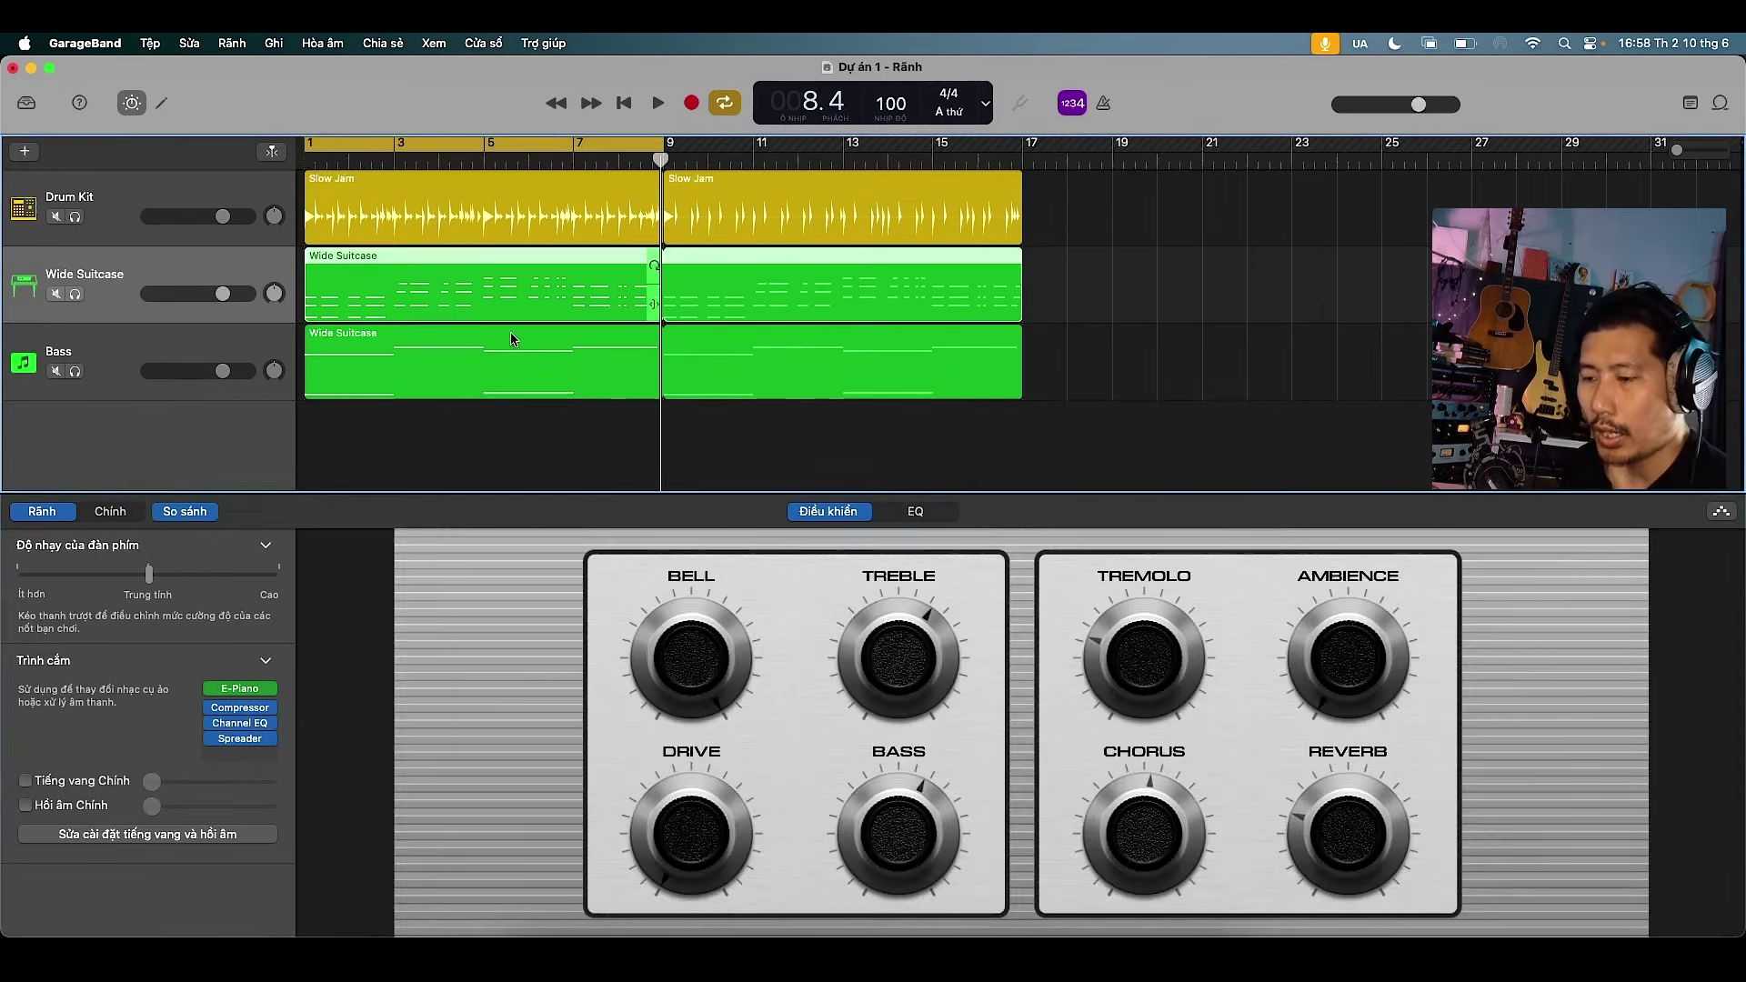
pyautogui.click(161, 103)
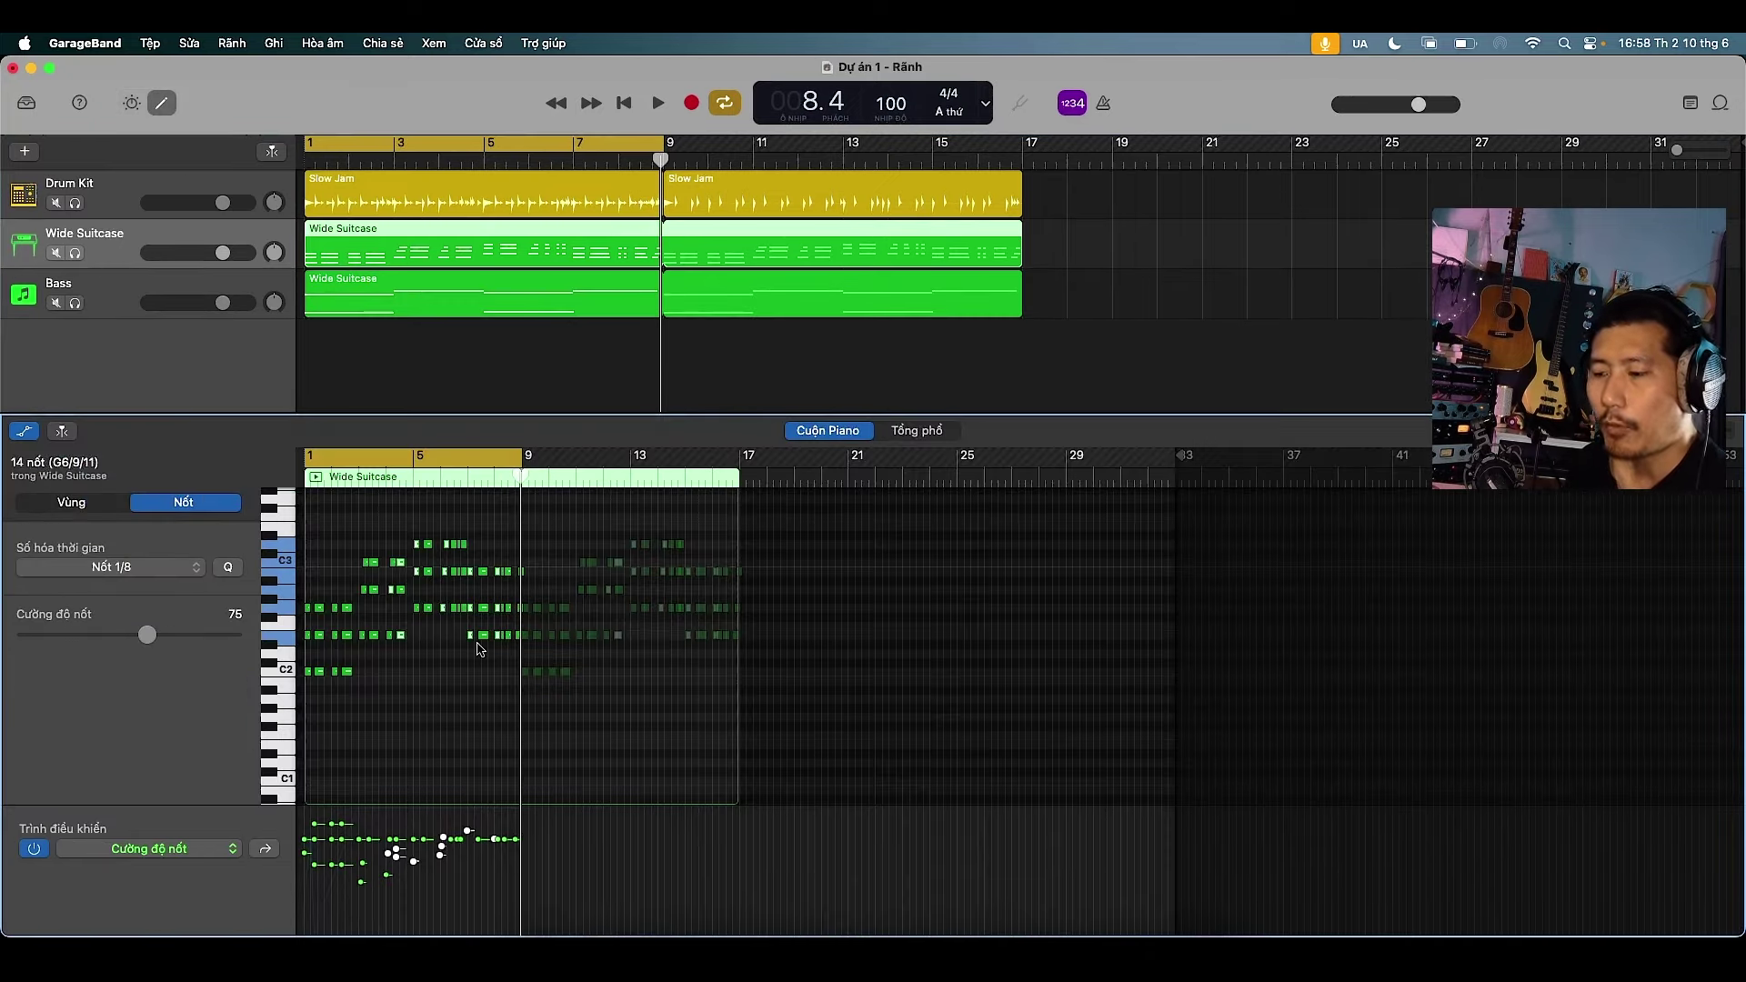
pyautogui.click(920, 431)
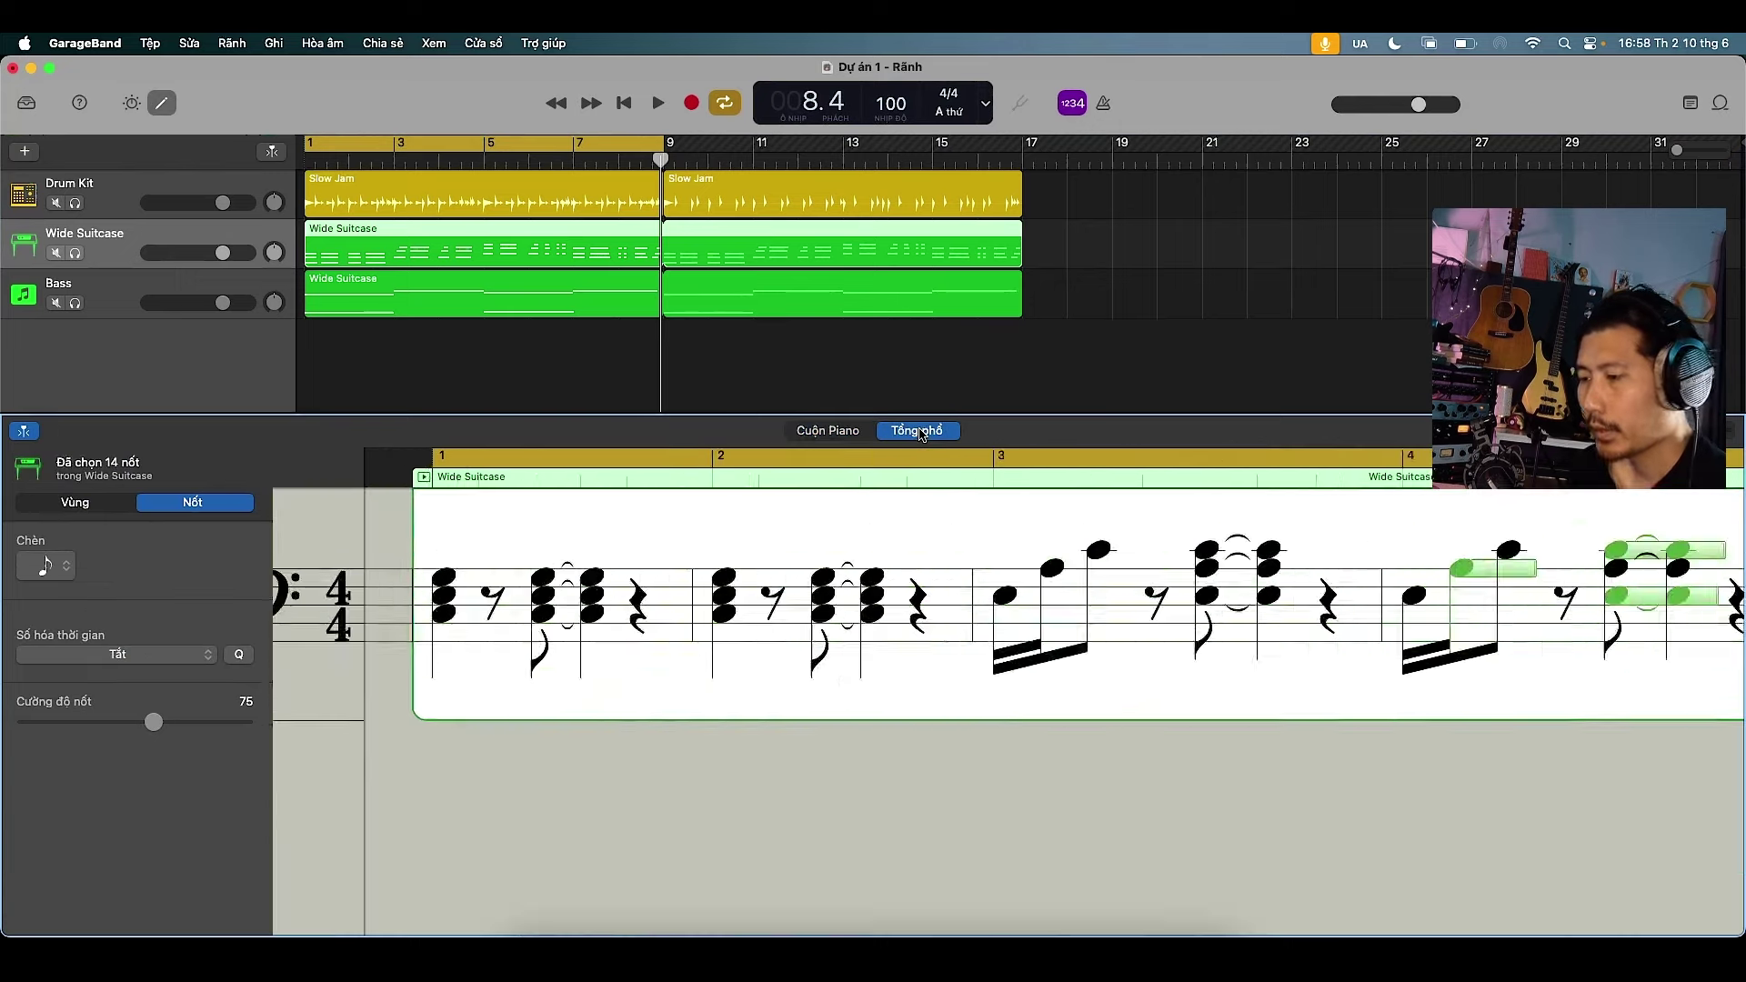
pyautogui.scroll(-5, 688, 614)
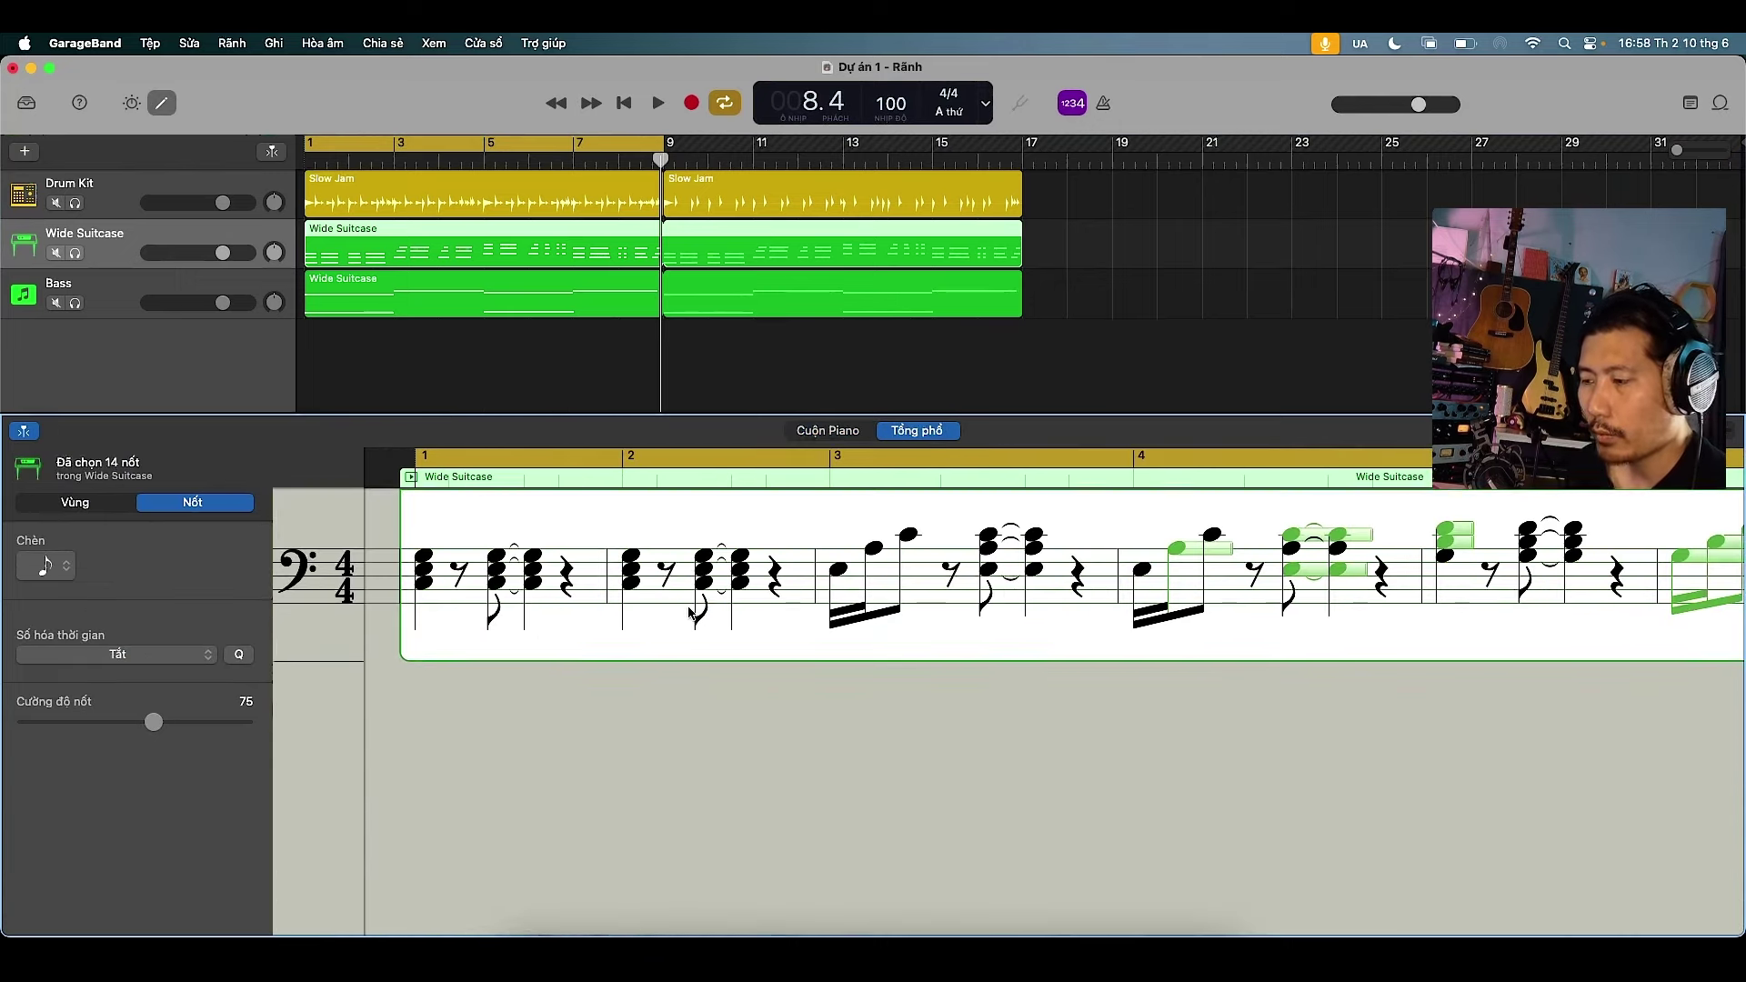
# Select the first note of bar 3 in the score and examine the note values available for insertion
pyautogui.click(839, 571)
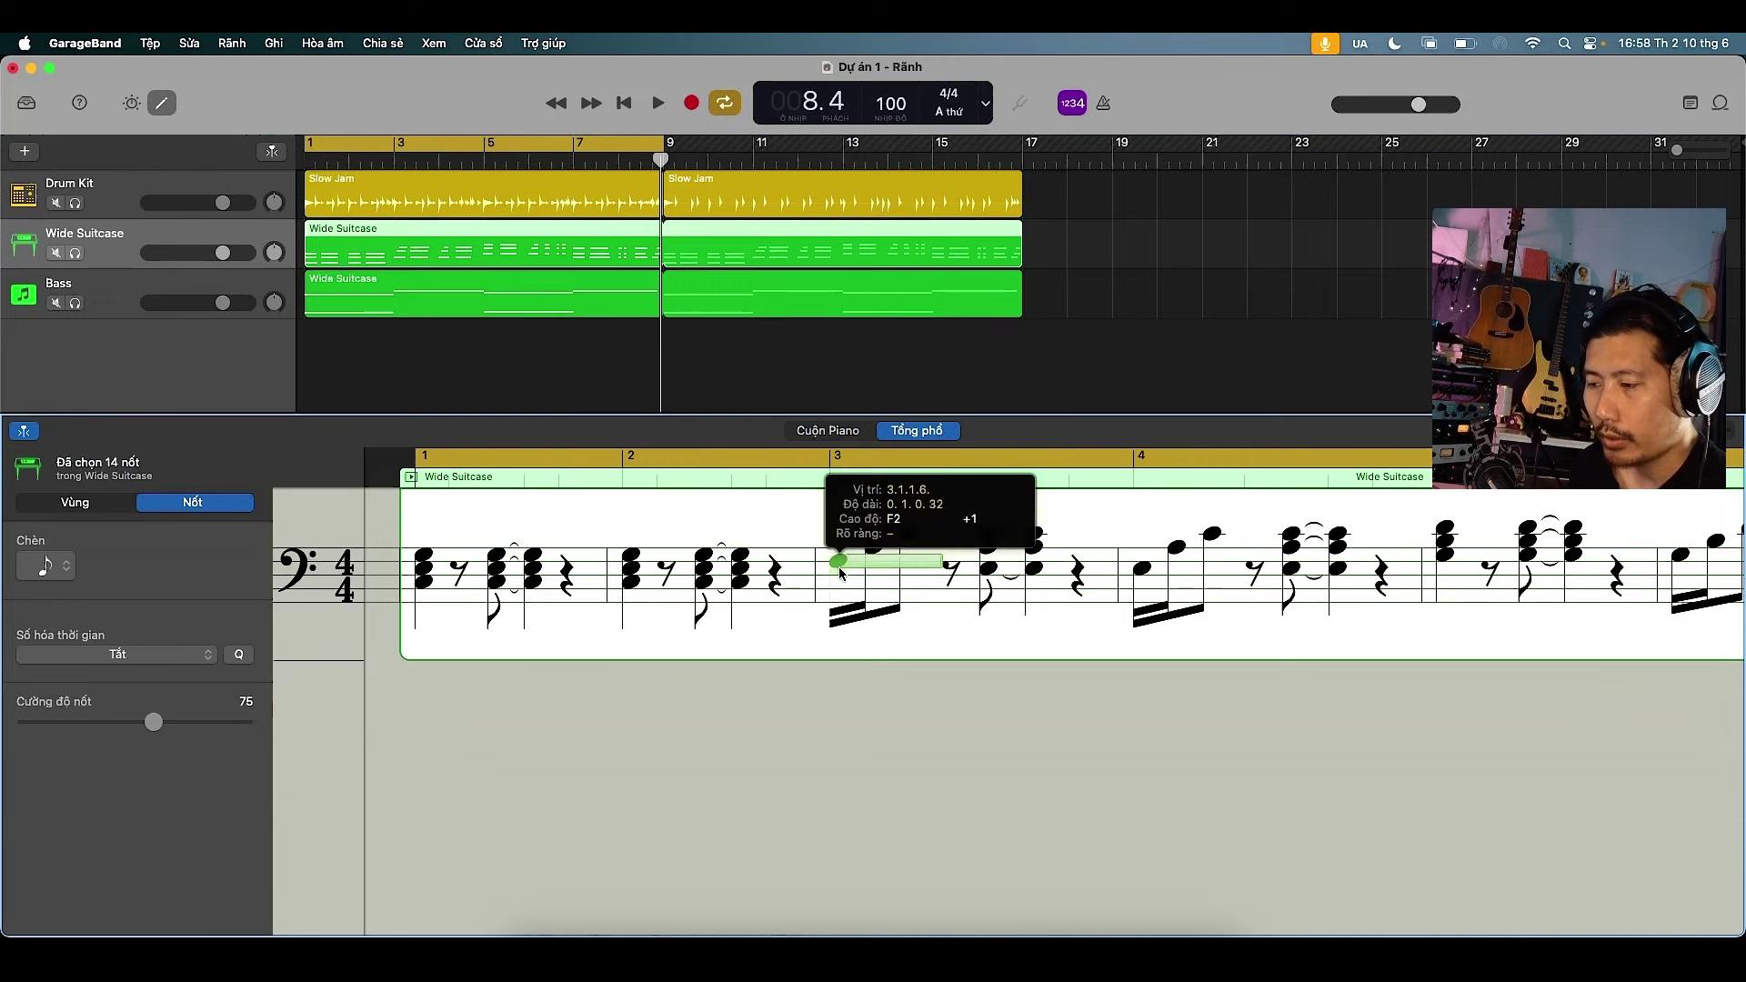
pyautogui.click(45, 565)
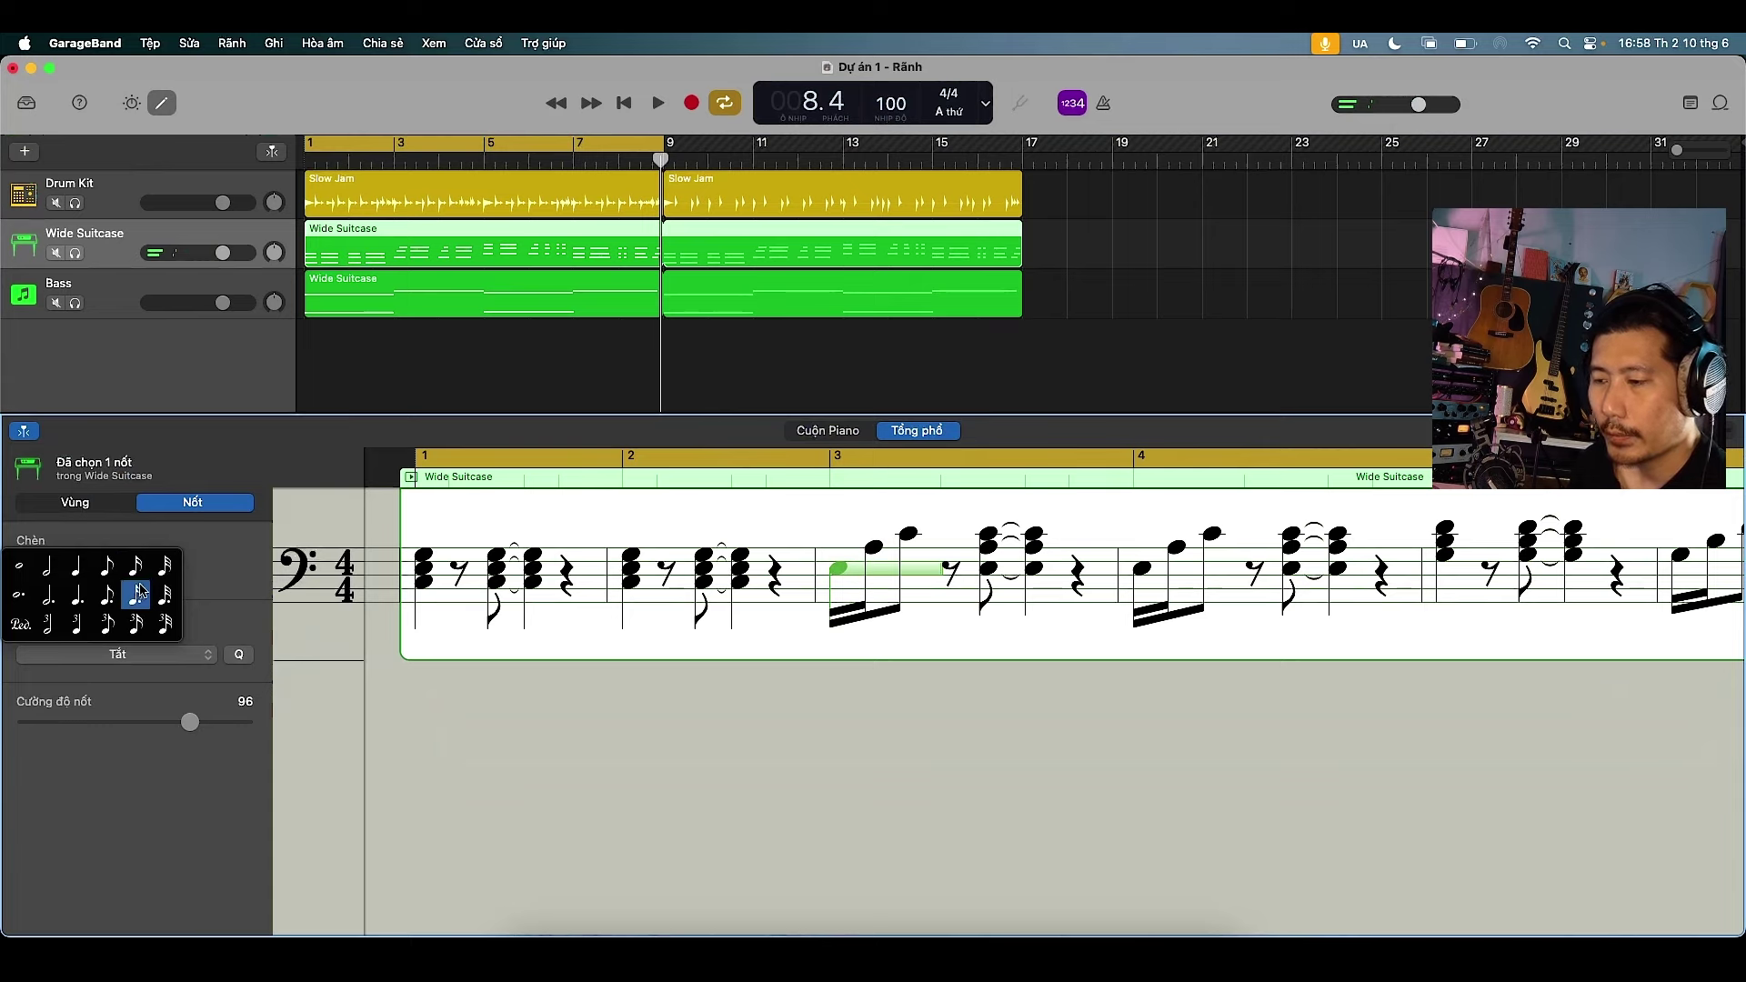
pyautogui.click(107, 725)
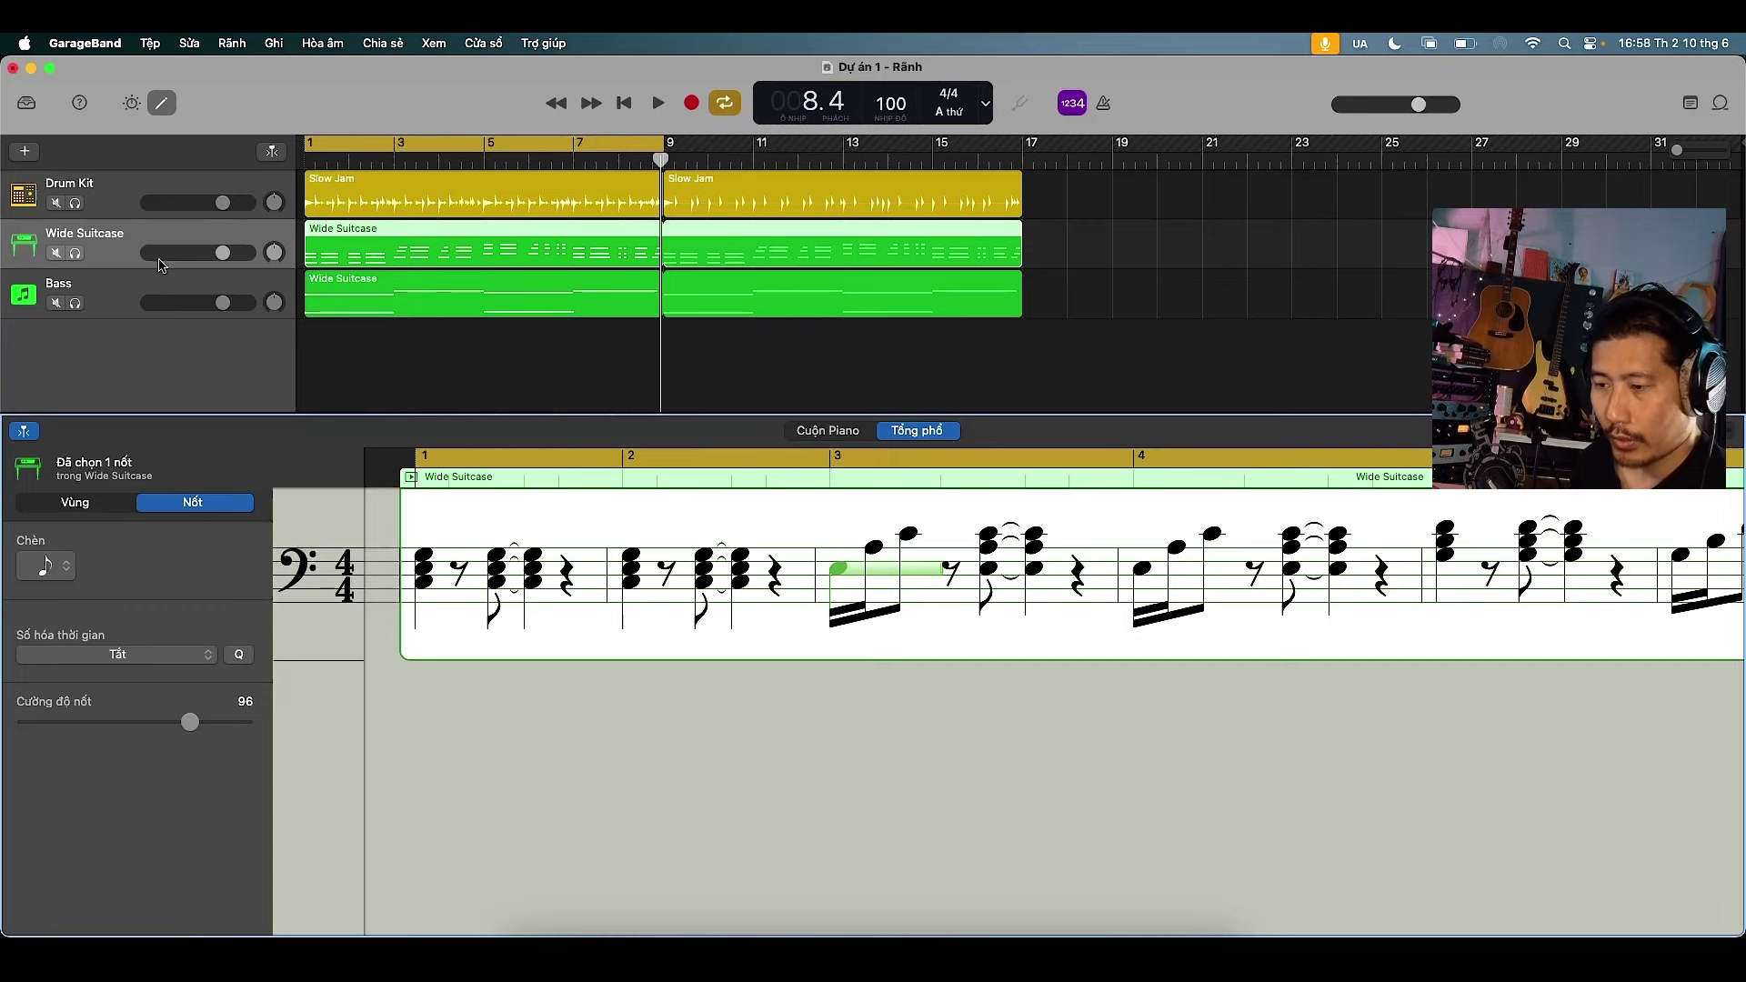
# Change the Wide Suitcase staff to the treble clef
pyautogui.click(293, 573)
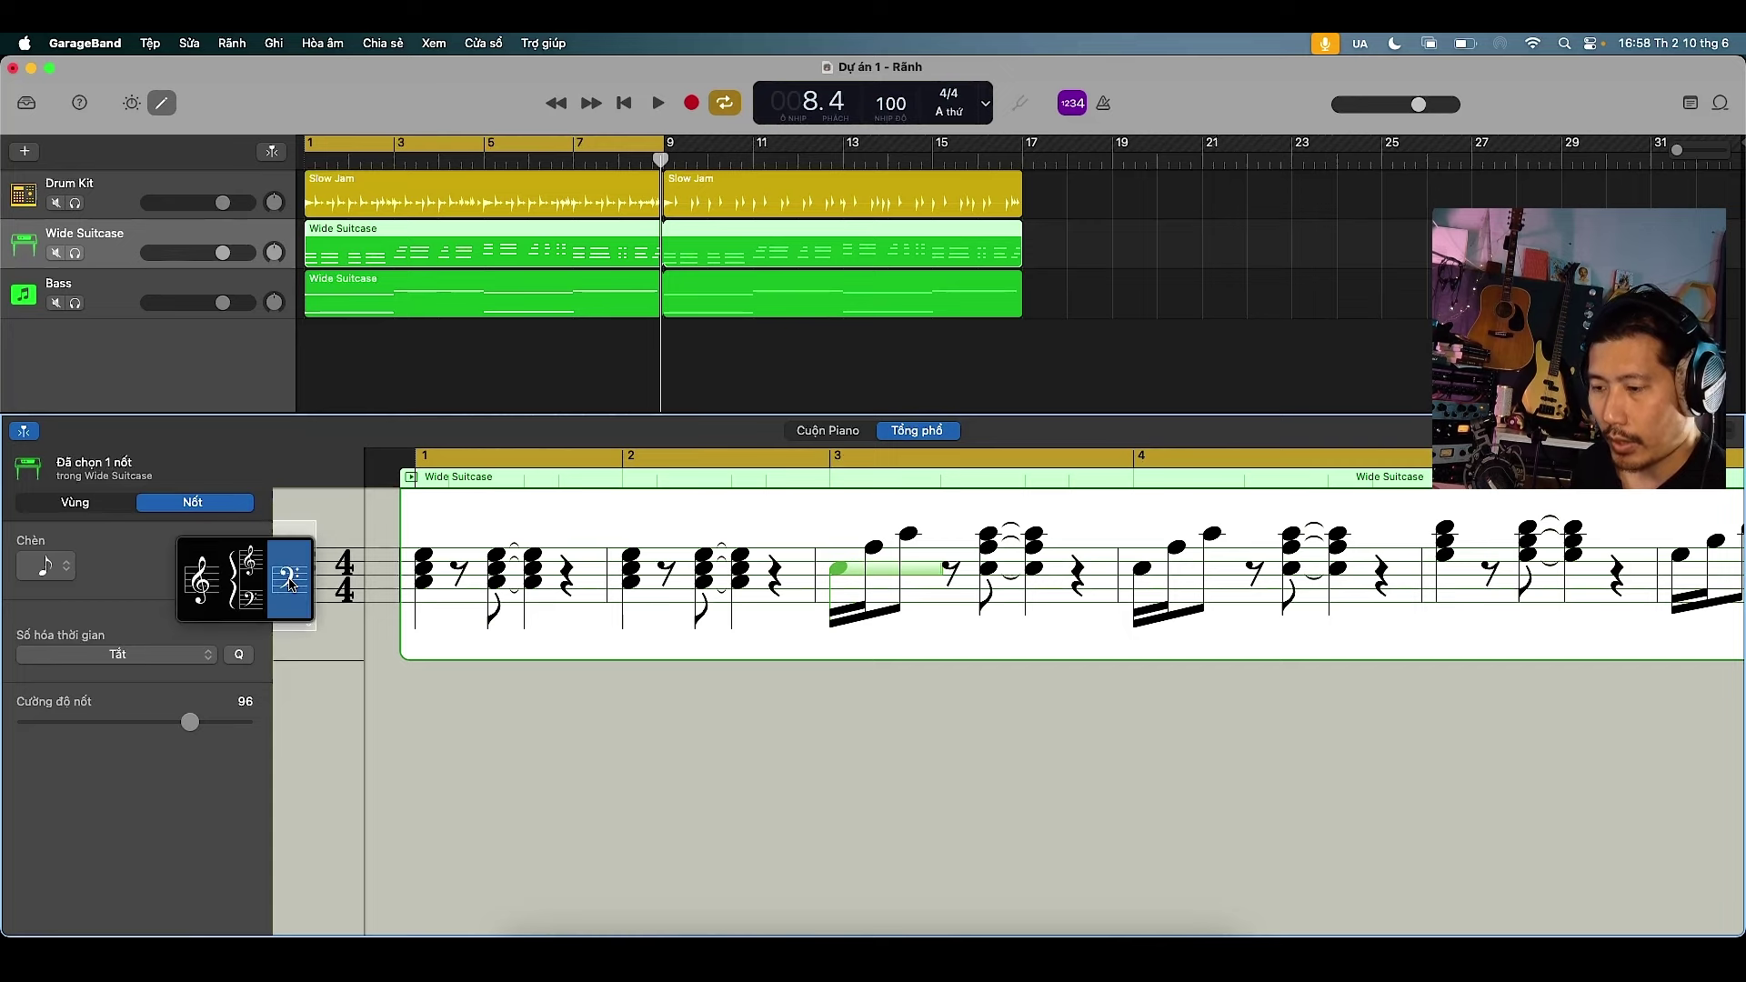
pyautogui.click(192, 589)
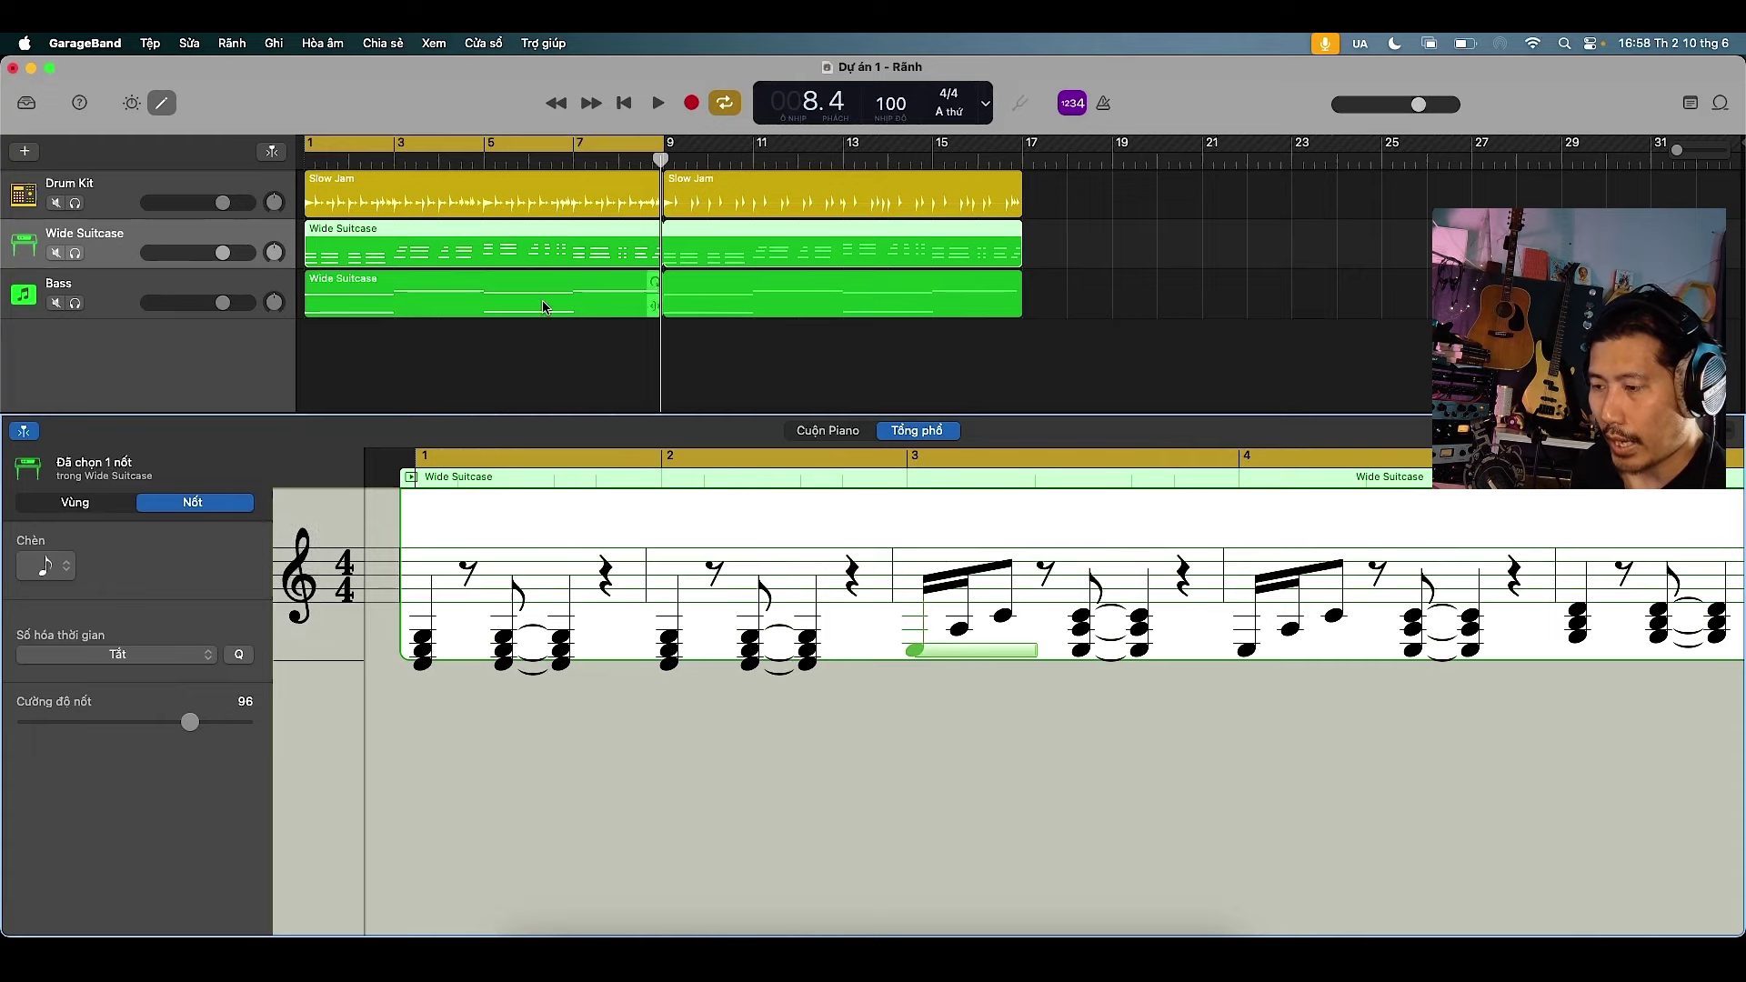
pyautogui.click(528, 383)
pyautogui.click(519, 247)
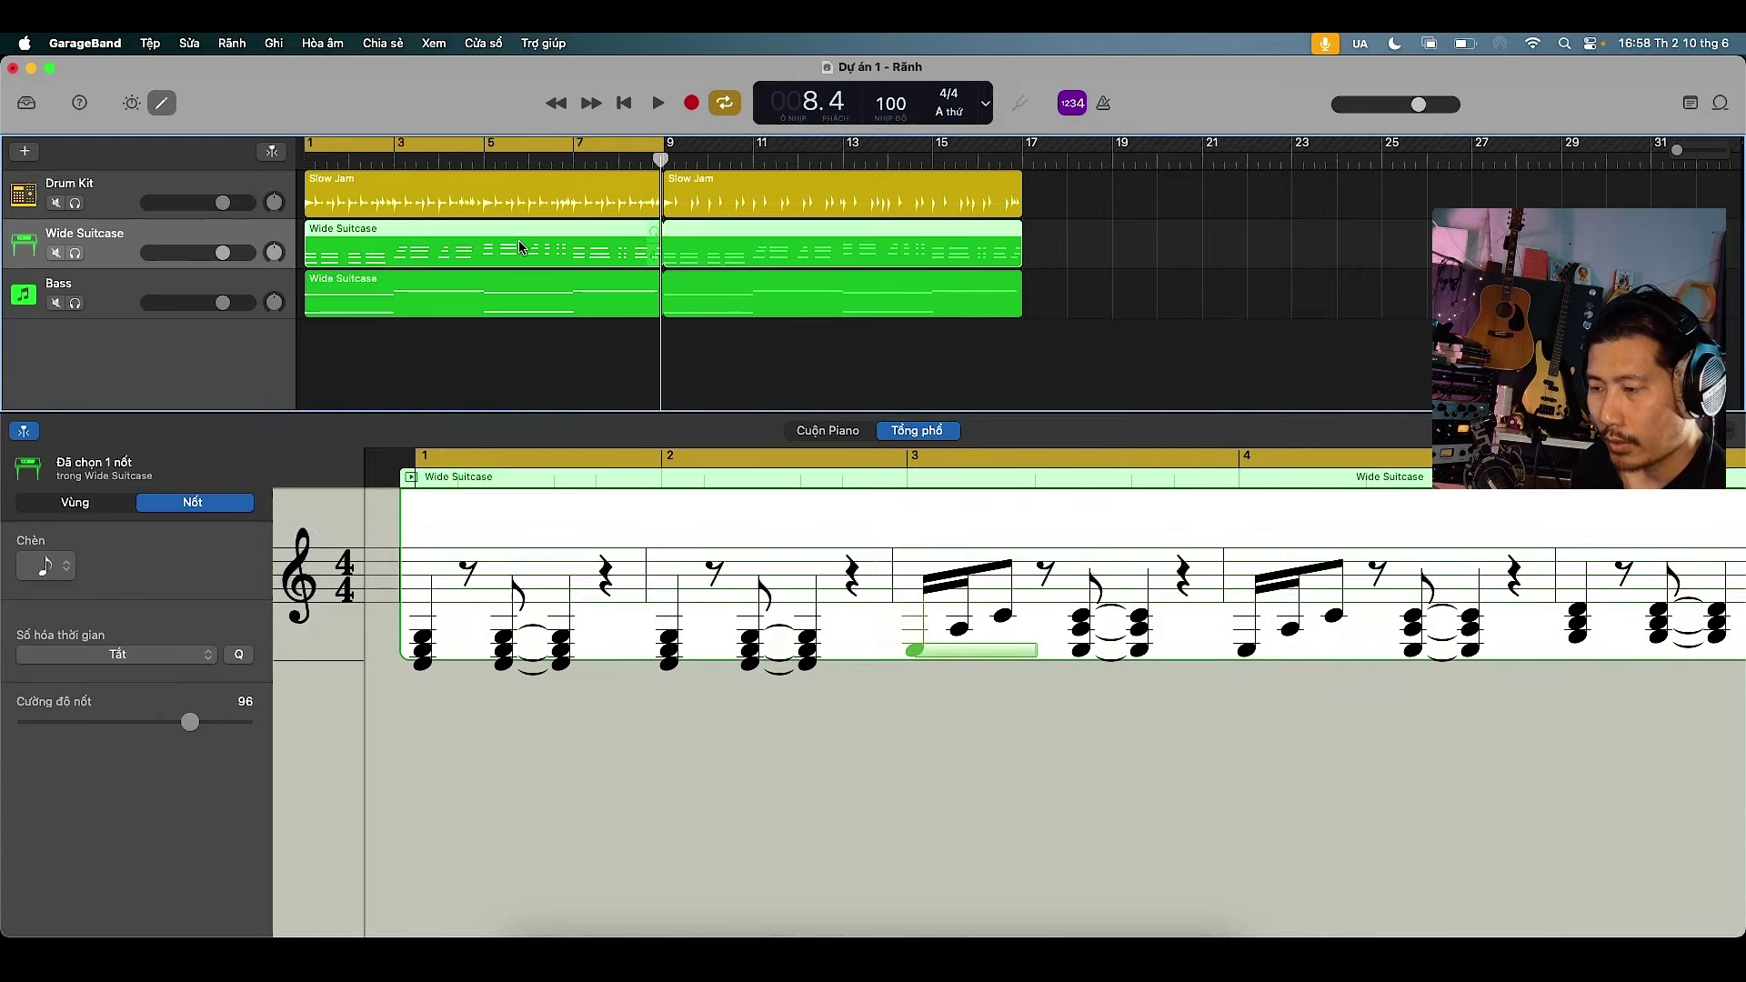
pyautogui.click(506, 357)
pyautogui.click(528, 226)
pyautogui.click(496, 297)
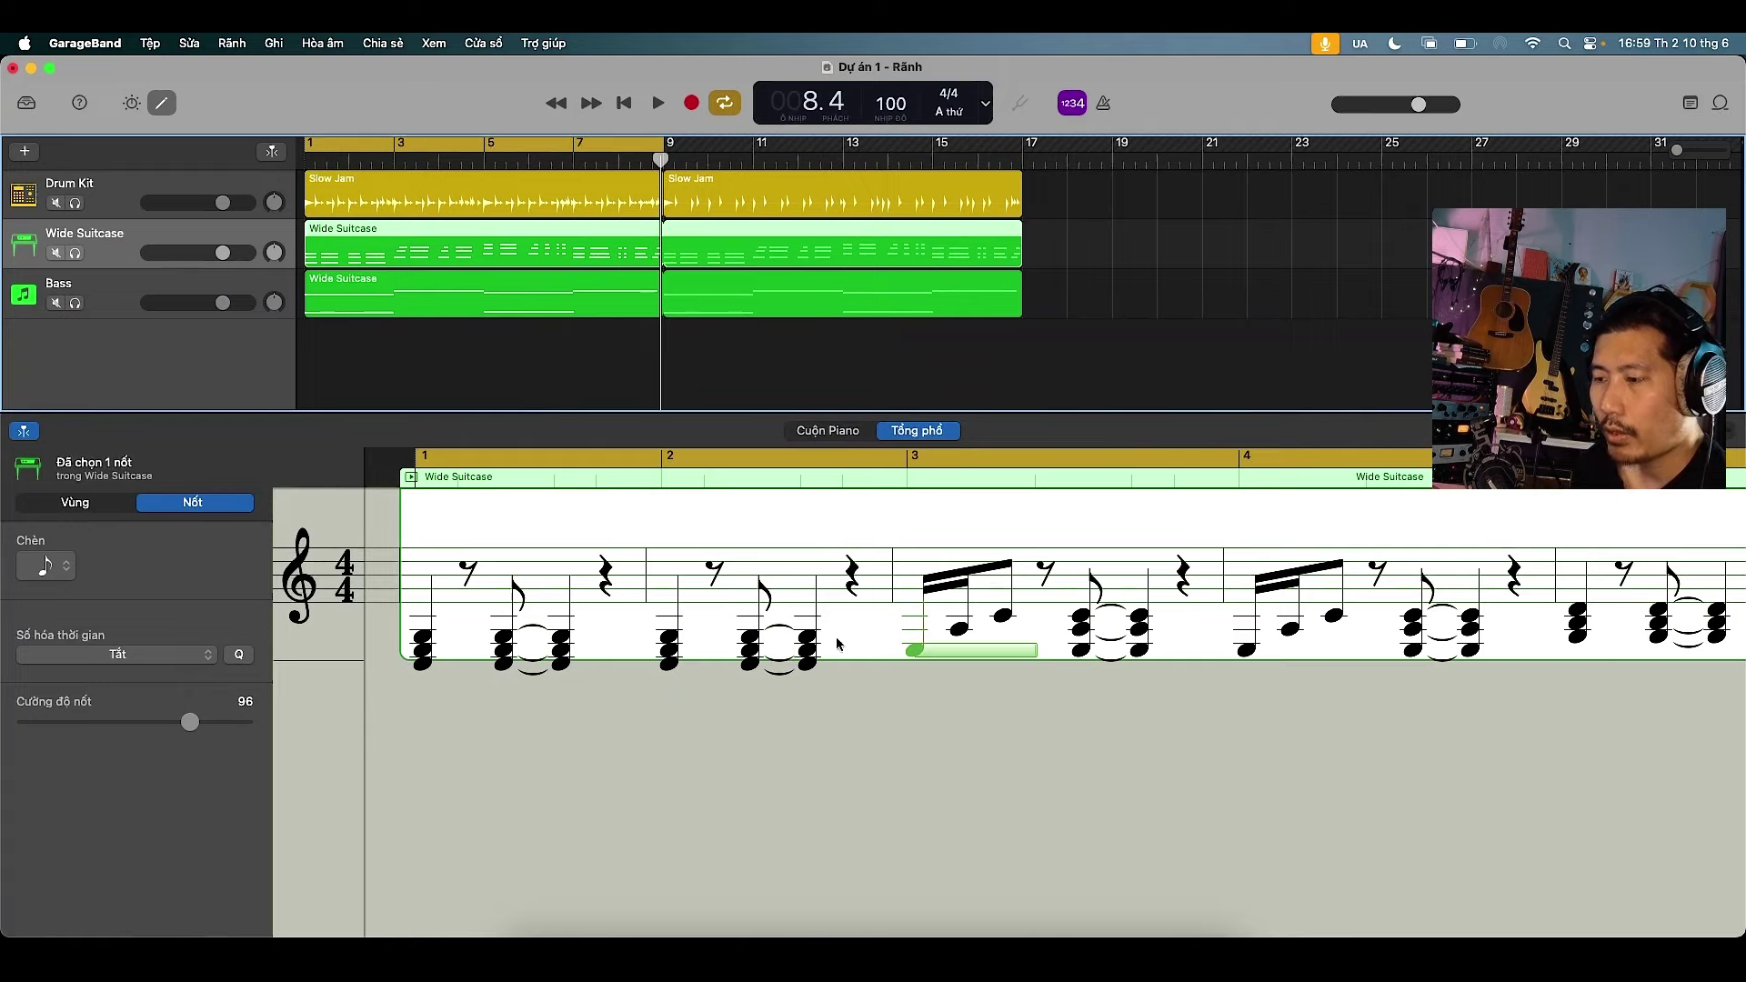
# Return the Wide Suitcase region to the Piano Roll (Cuộn Piano) and examine its notes more closely
pyautogui.click(433, 249)
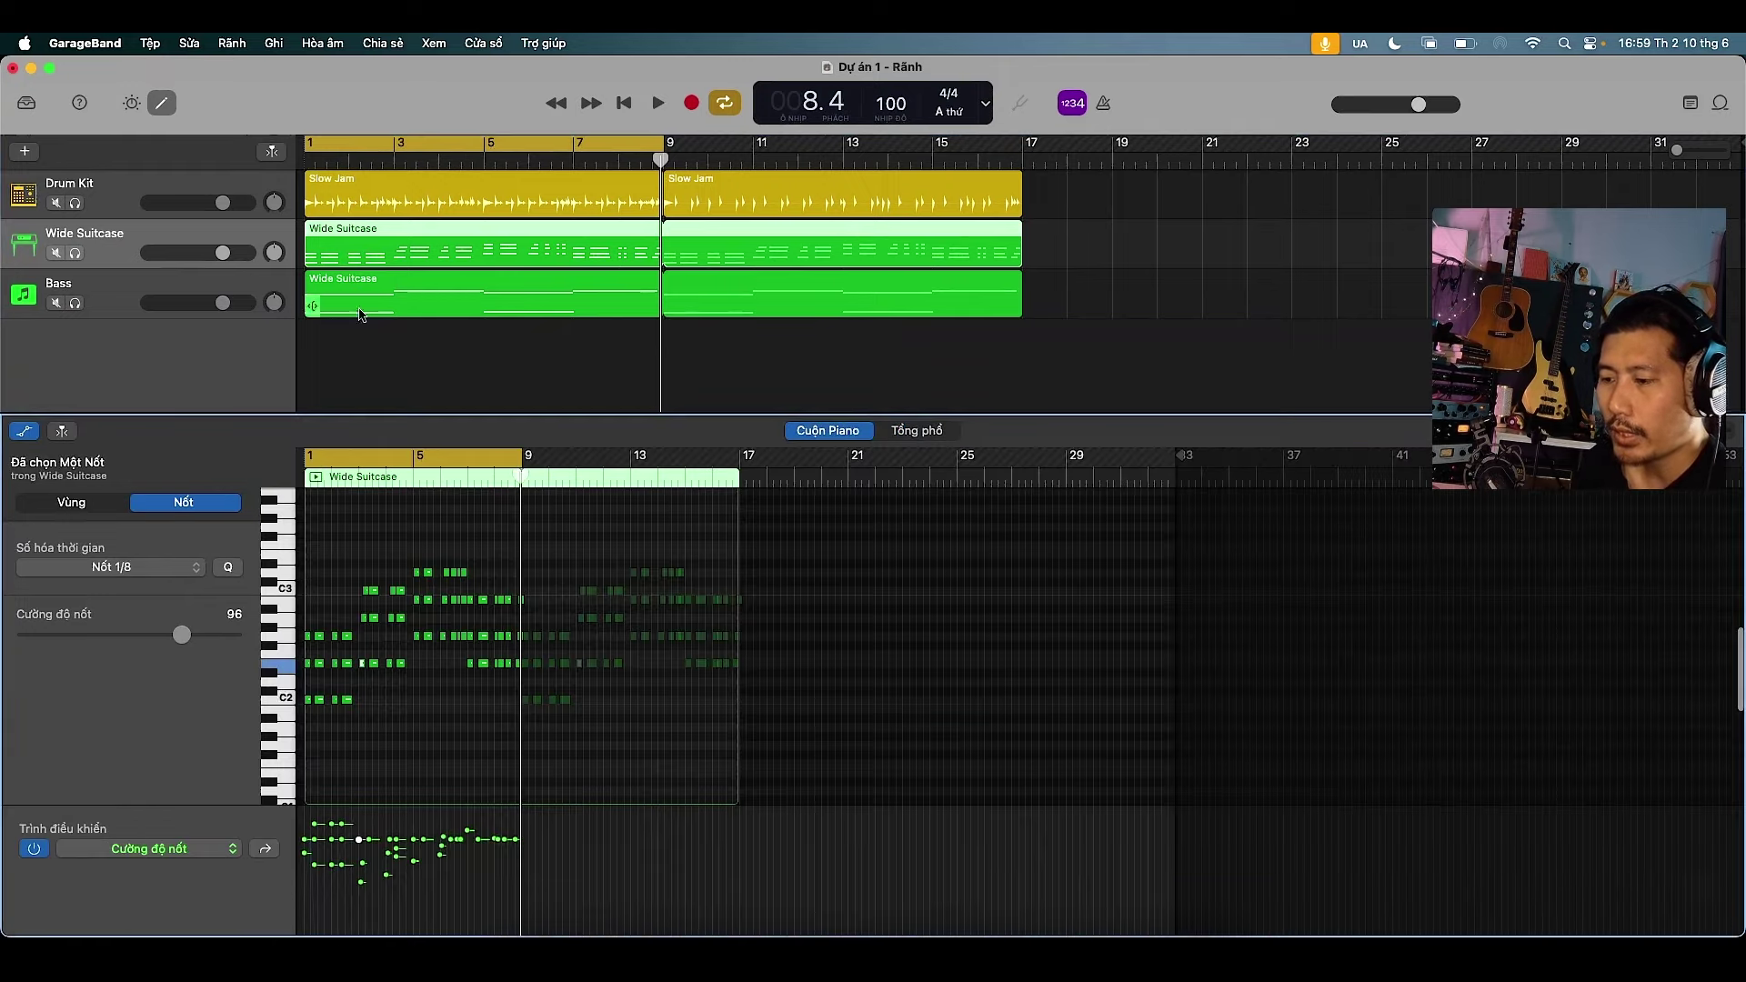
pyautogui.scroll(5, 460, 561)
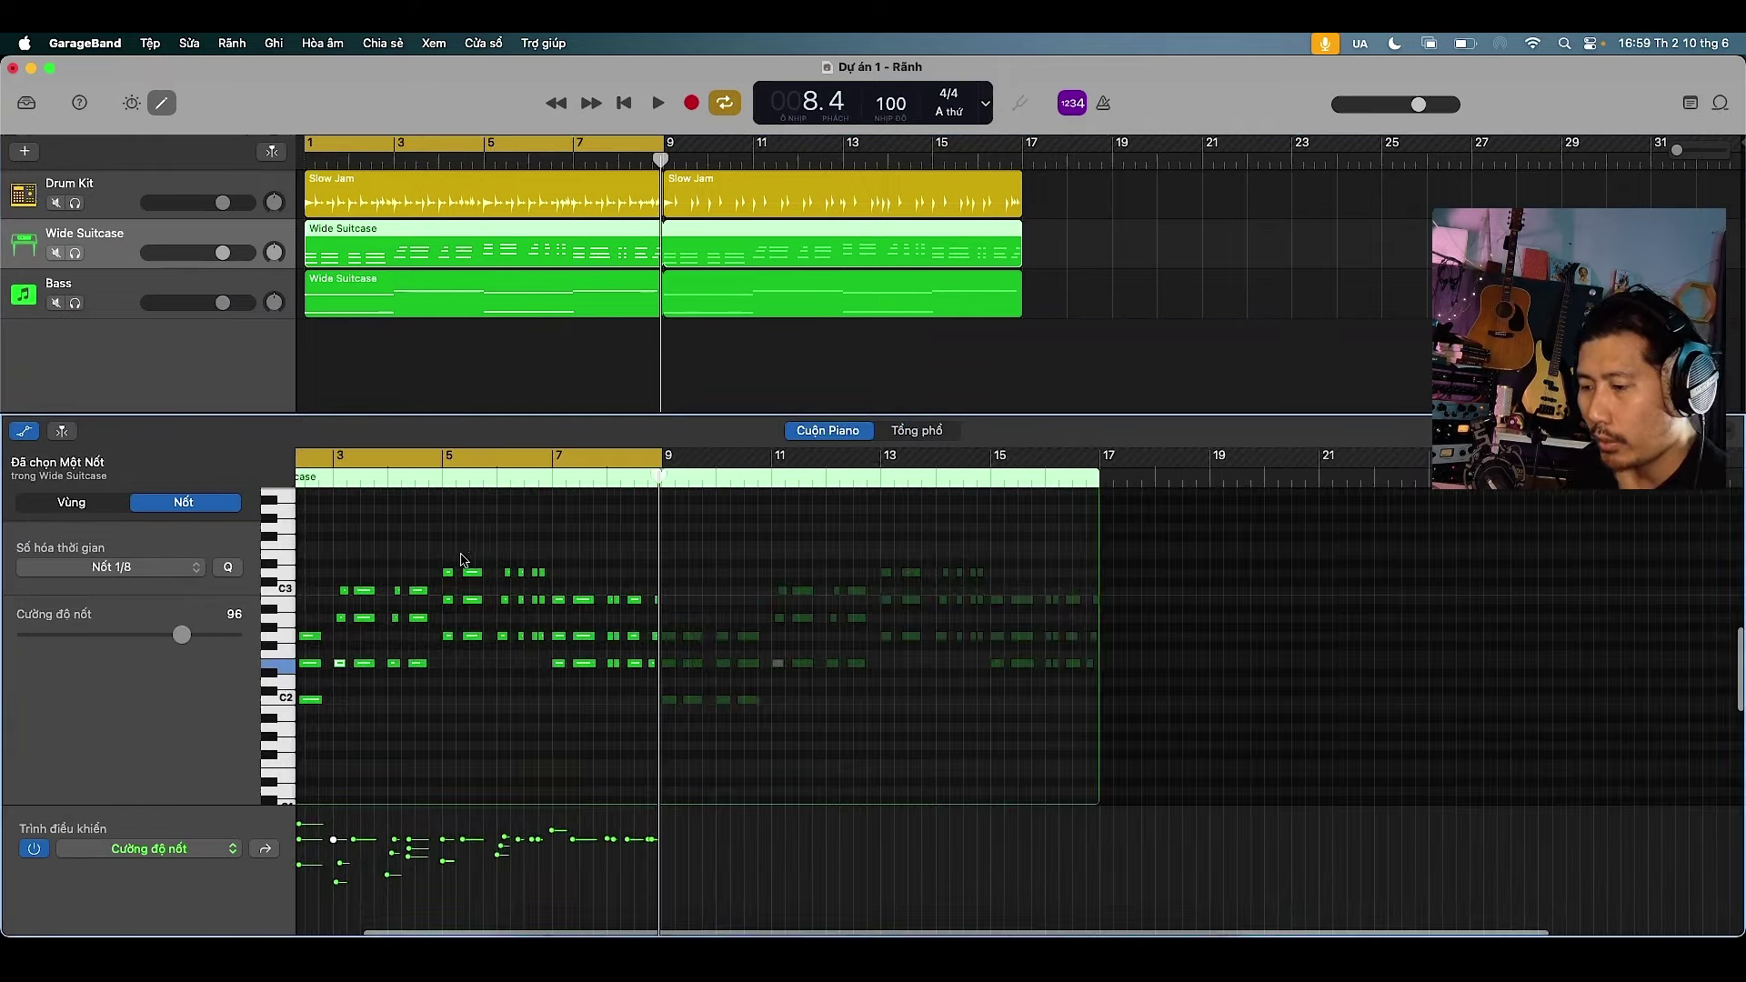
# Transpose the 12 Wide Suitcase notes in bars 1 and 2 up one octave and check them in the score
pyautogui.hscroll(-3, 483, 558)
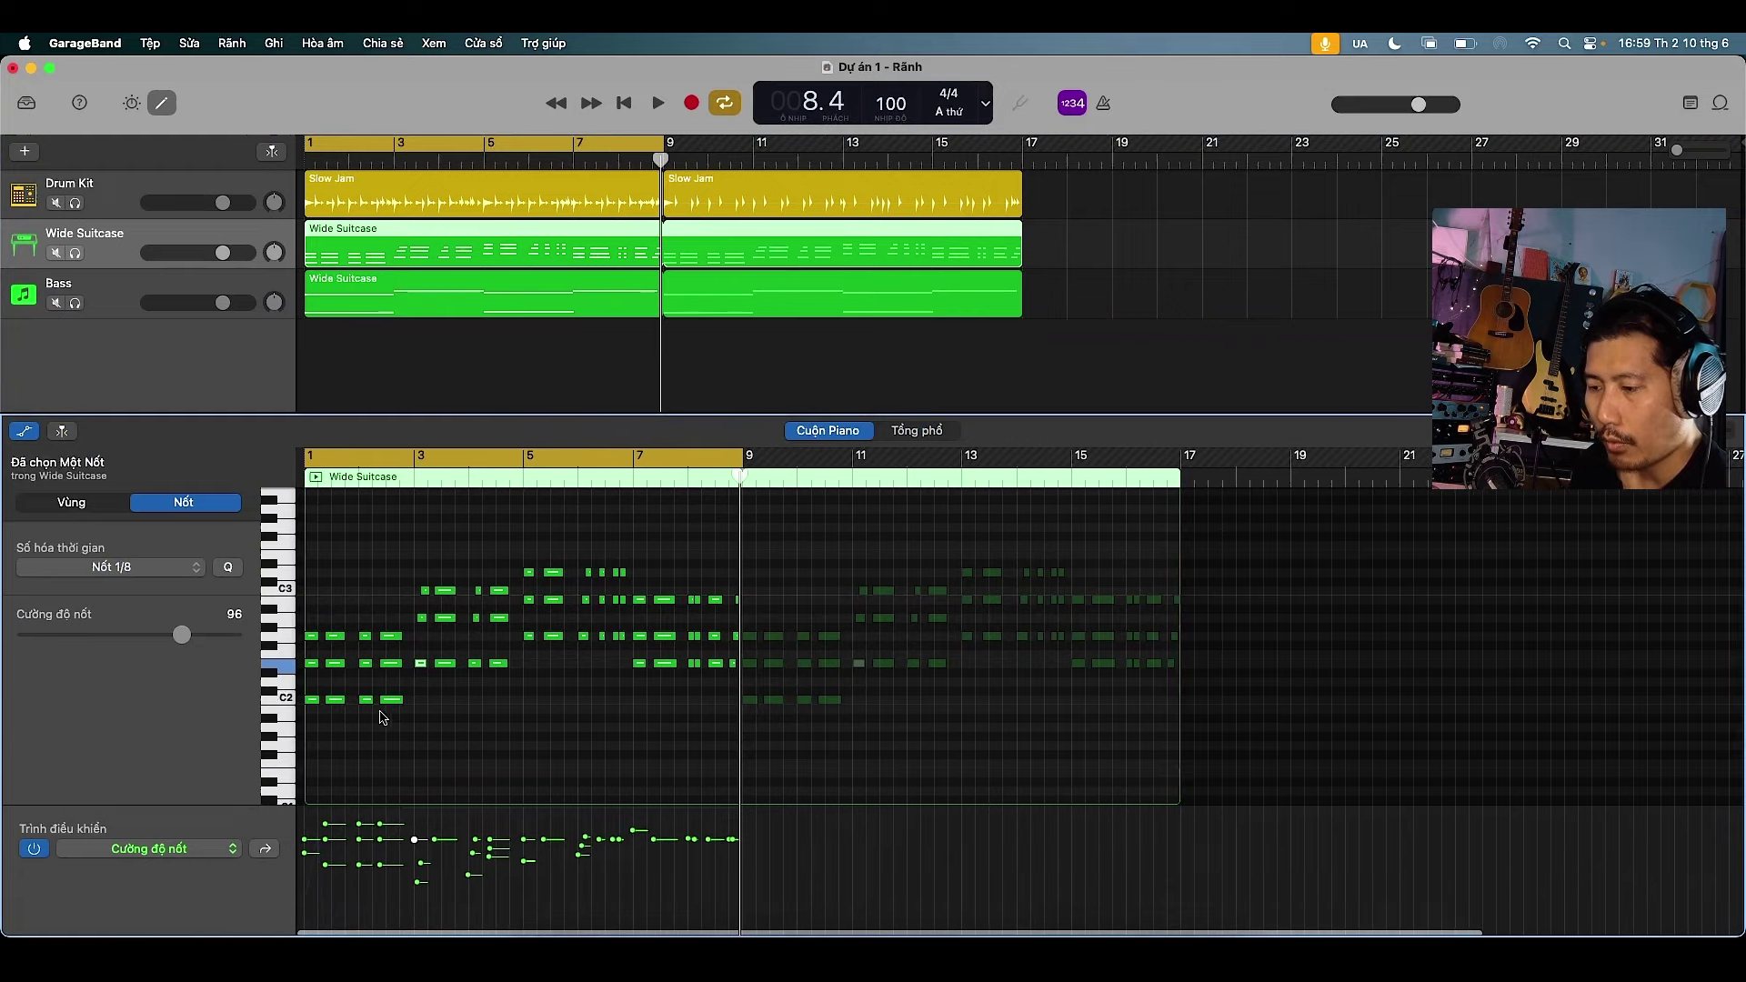
pyautogui.moveTo(385, 722); pyautogui.dragTo(283, 622)
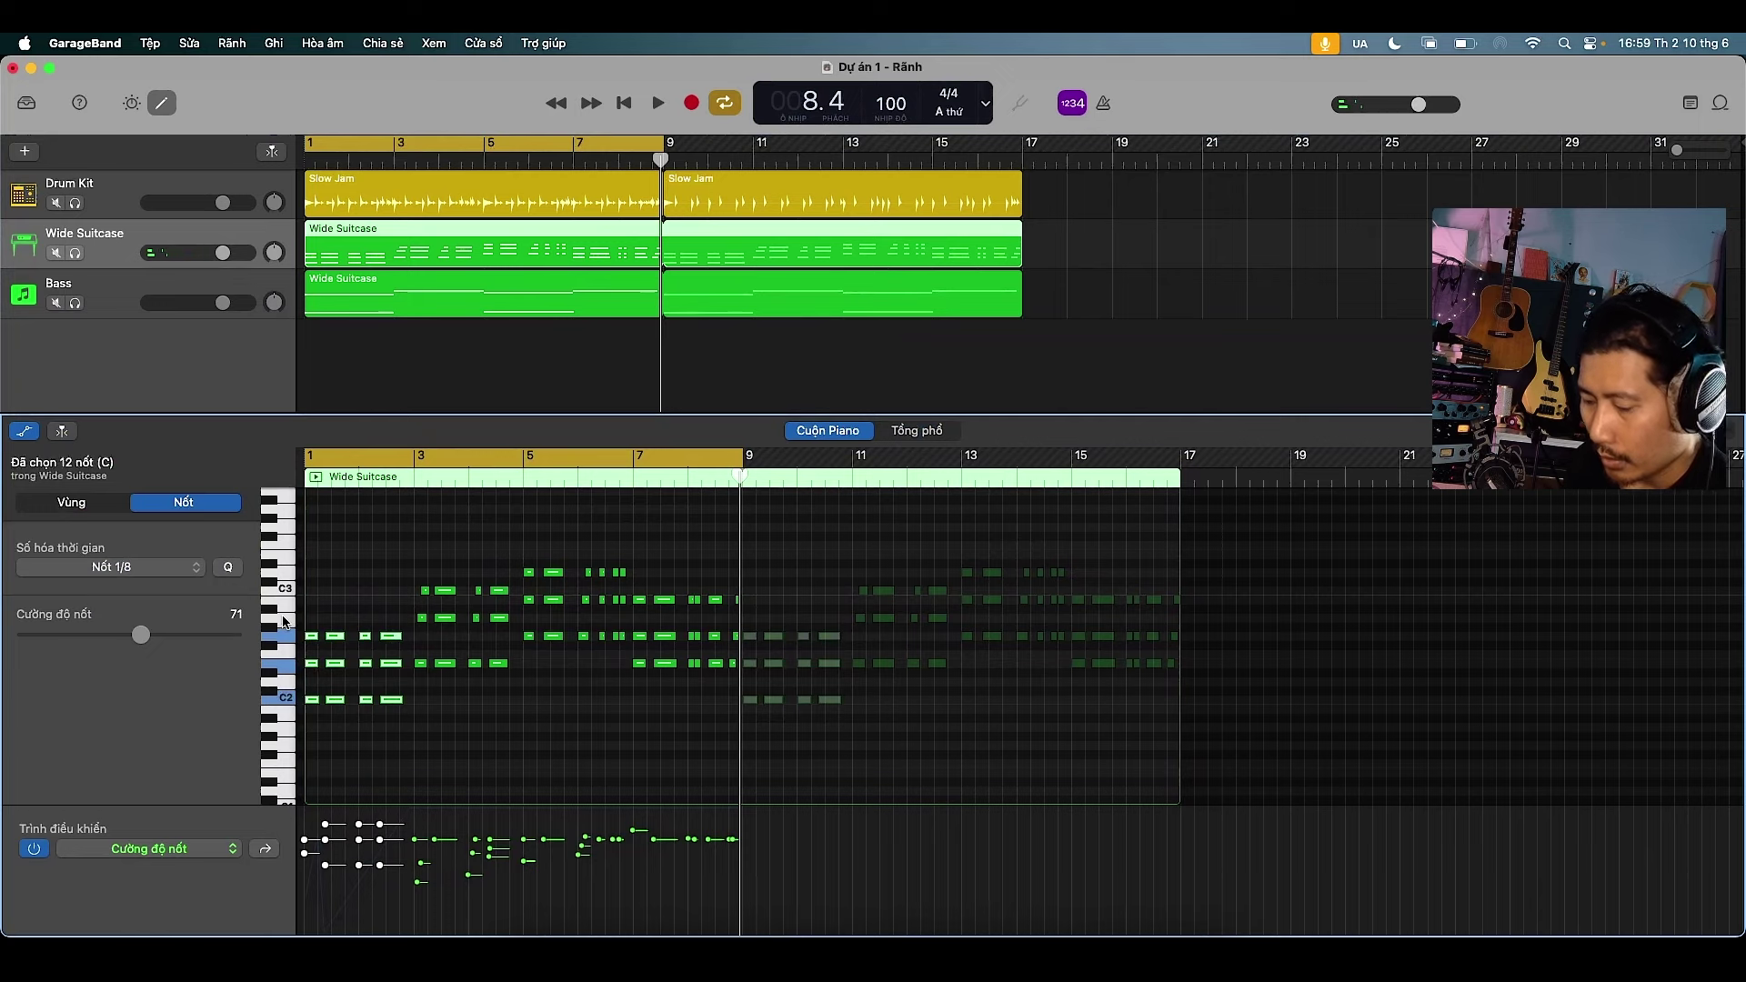
pyautogui.hotkey('shift', 'alt', 'Up')
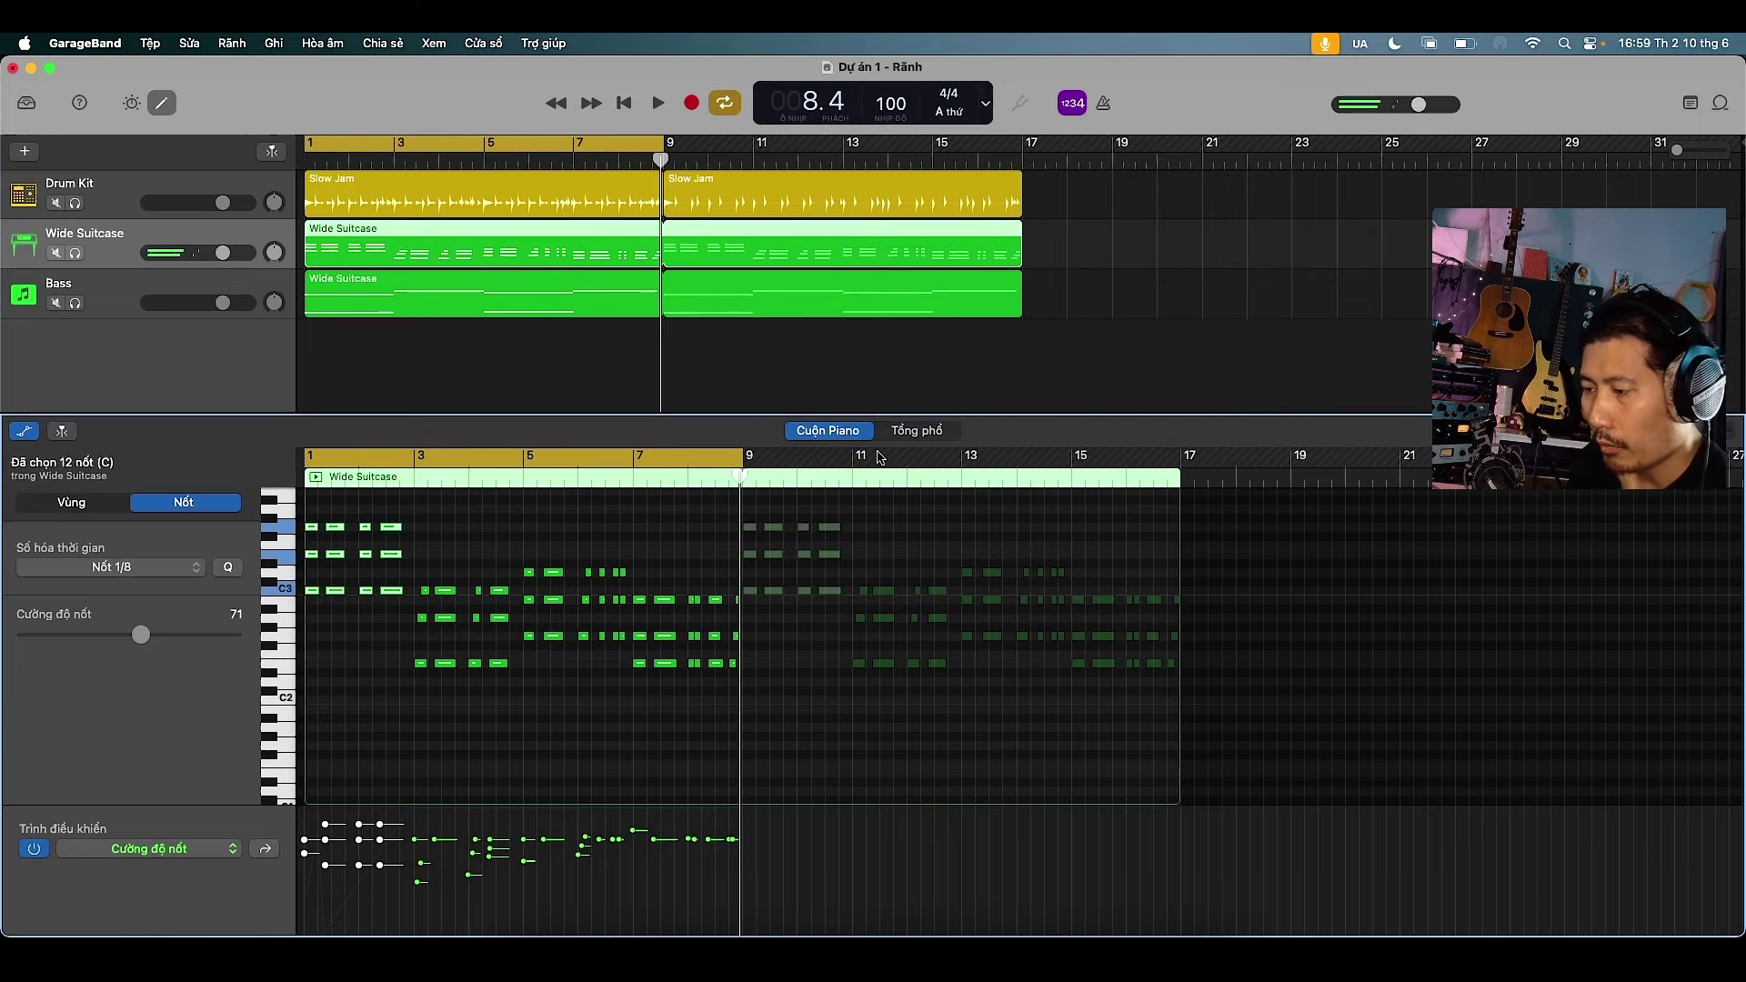
pyautogui.click(912, 431)
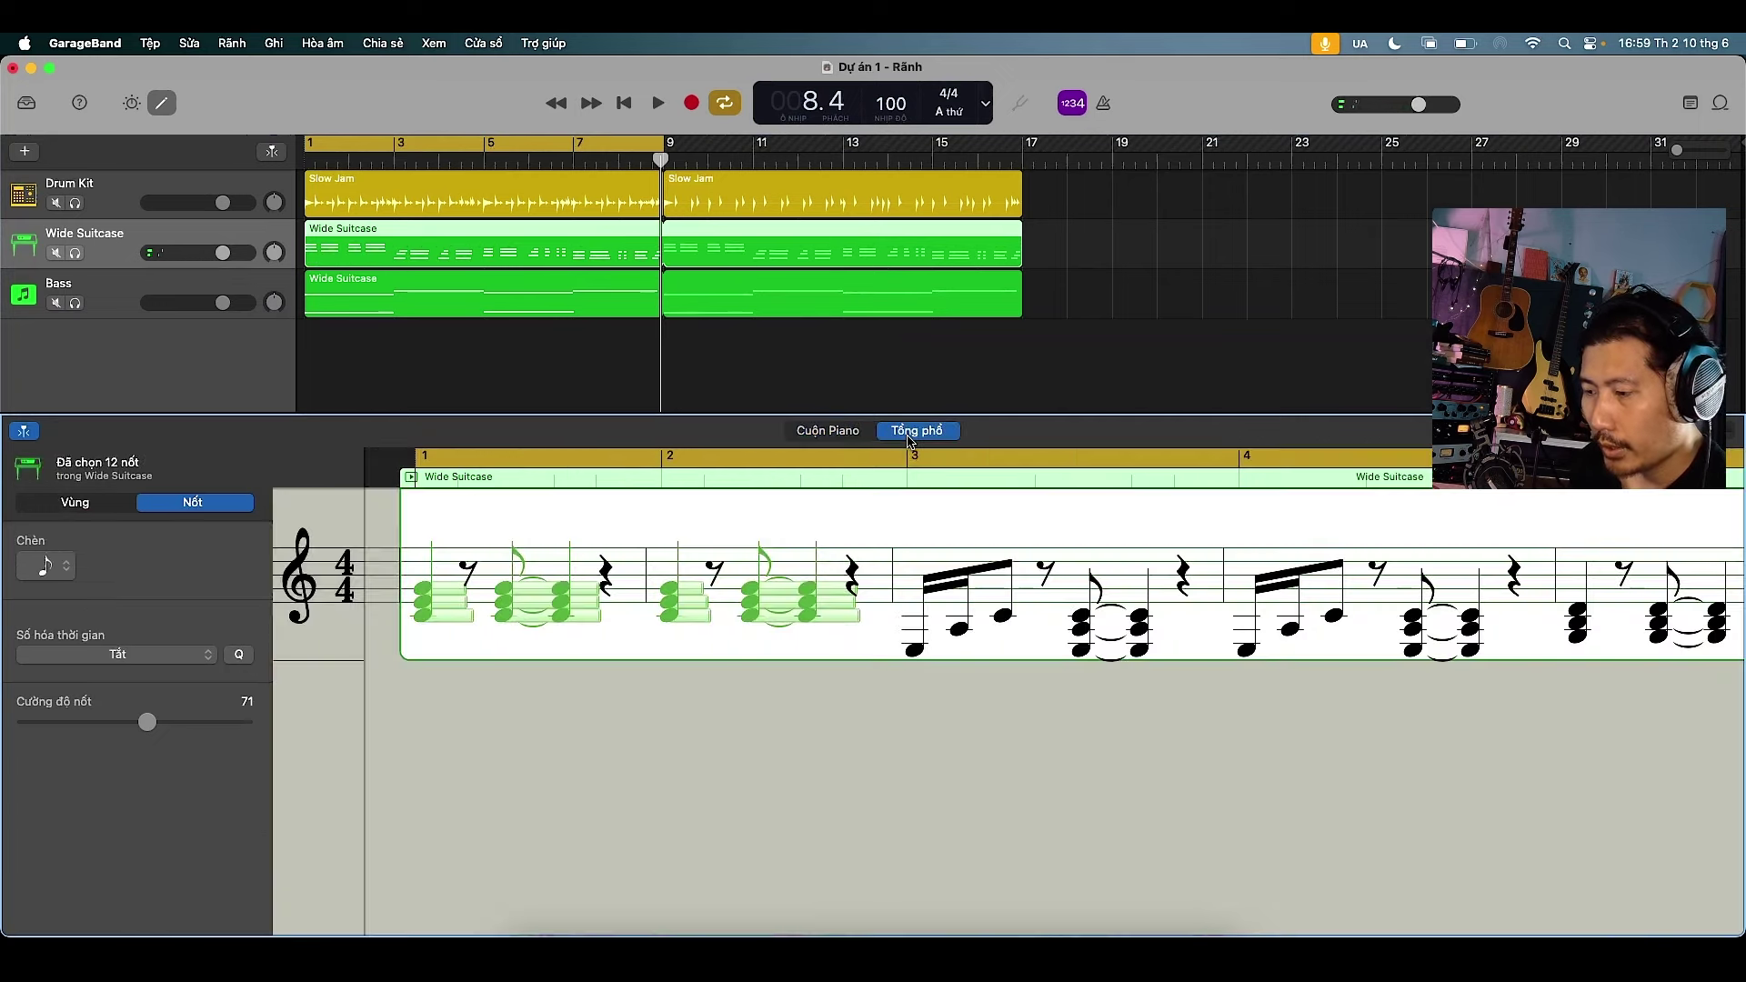
pyautogui.click(823, 431)
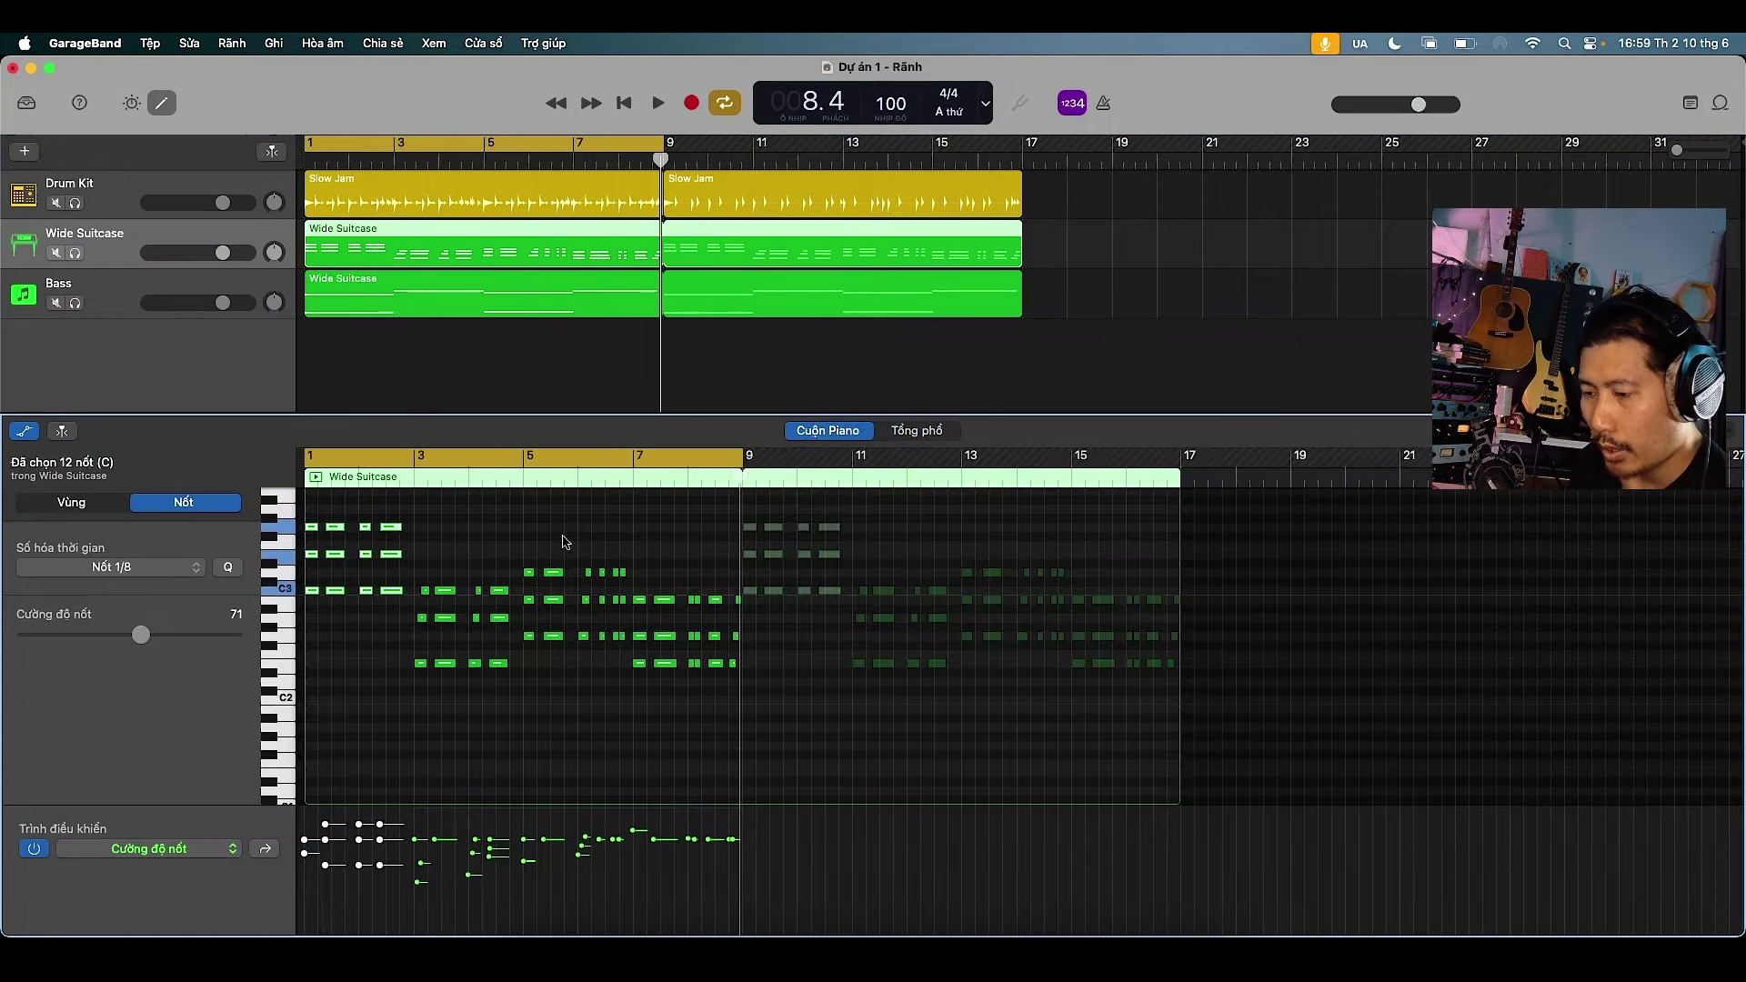
# Raise the remaining Wide Suitcase notes from bar 3 onward by one octave and audition the region in the score (Tổng phổ)
pyautogui.moveTo(498, 571); pyautogui.dragTo(416, 671)
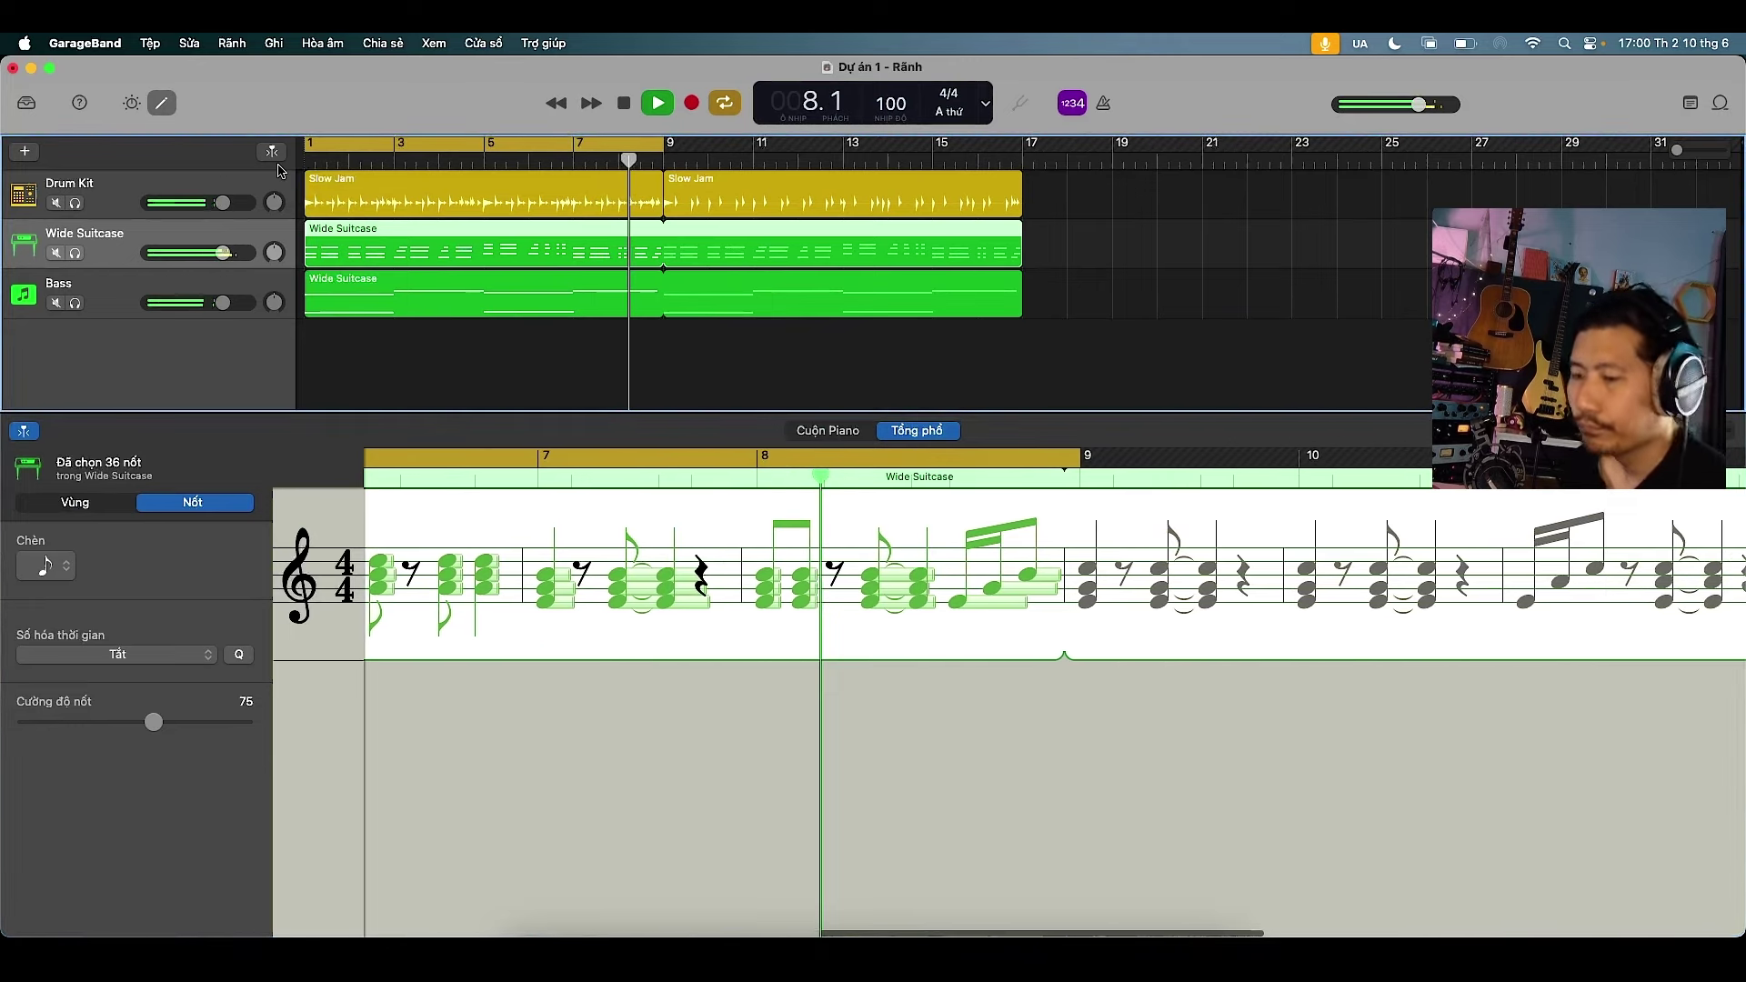
pyautogui.press('space')
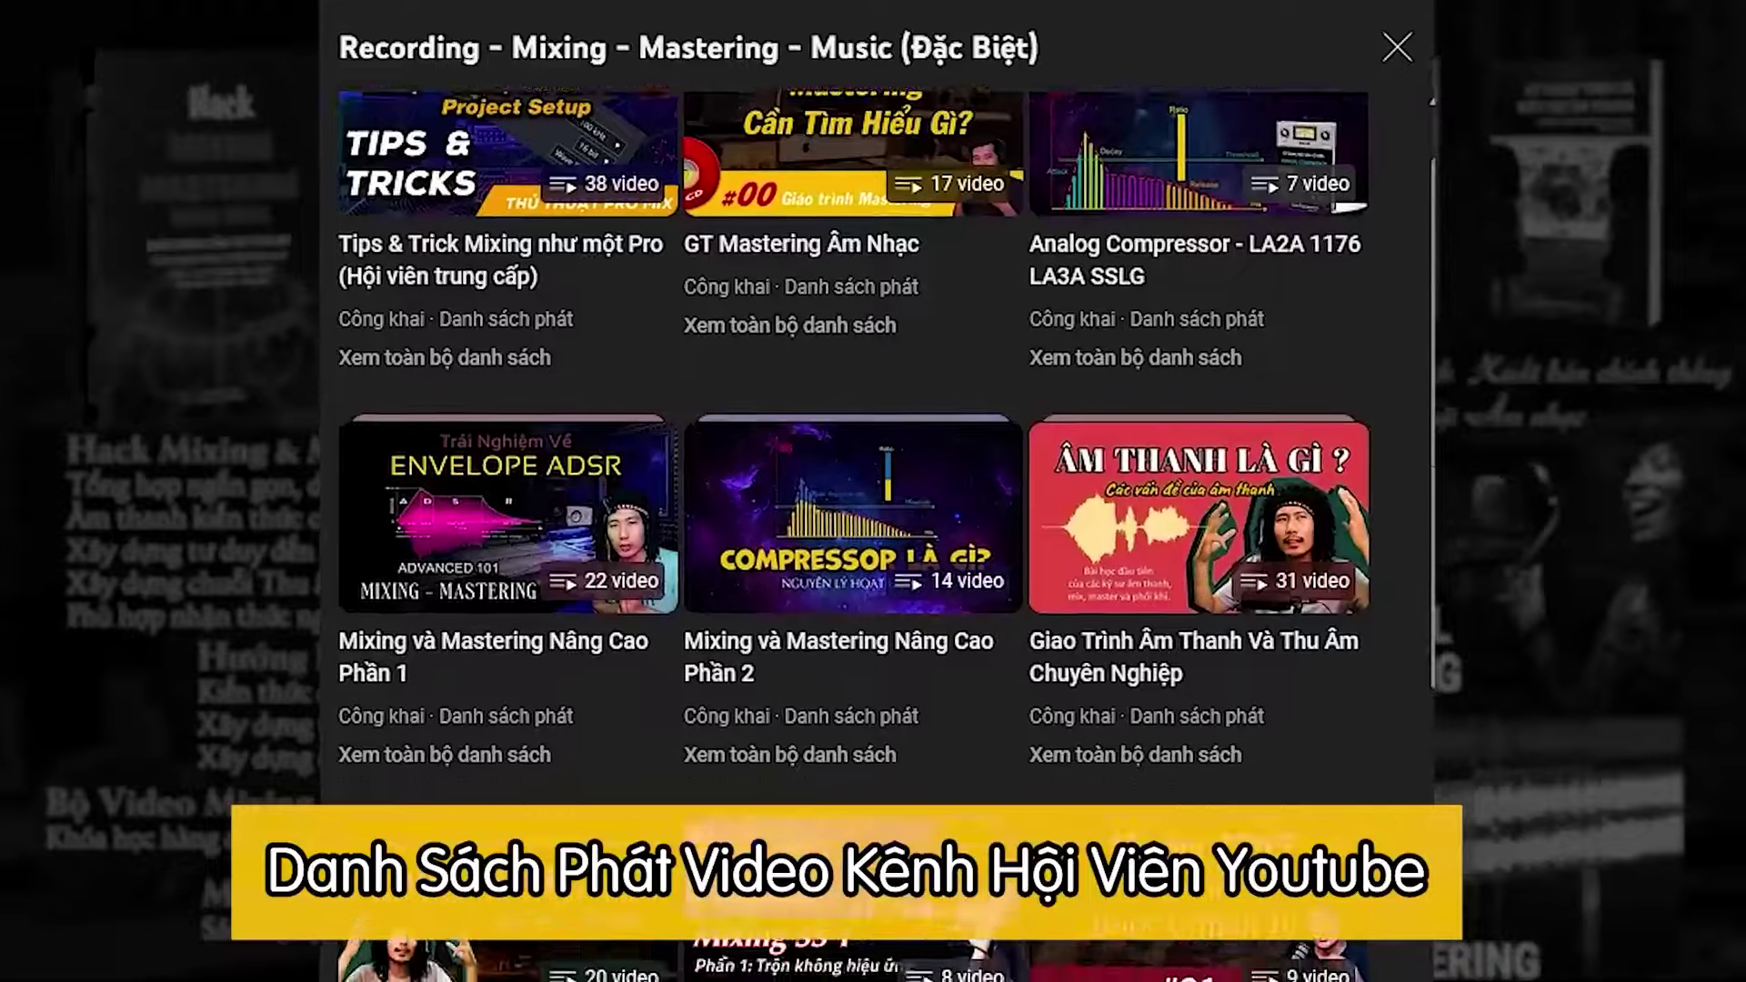
pyautogui.moveTo(1427, 415); pyautogui.dragTo(1497, 795)
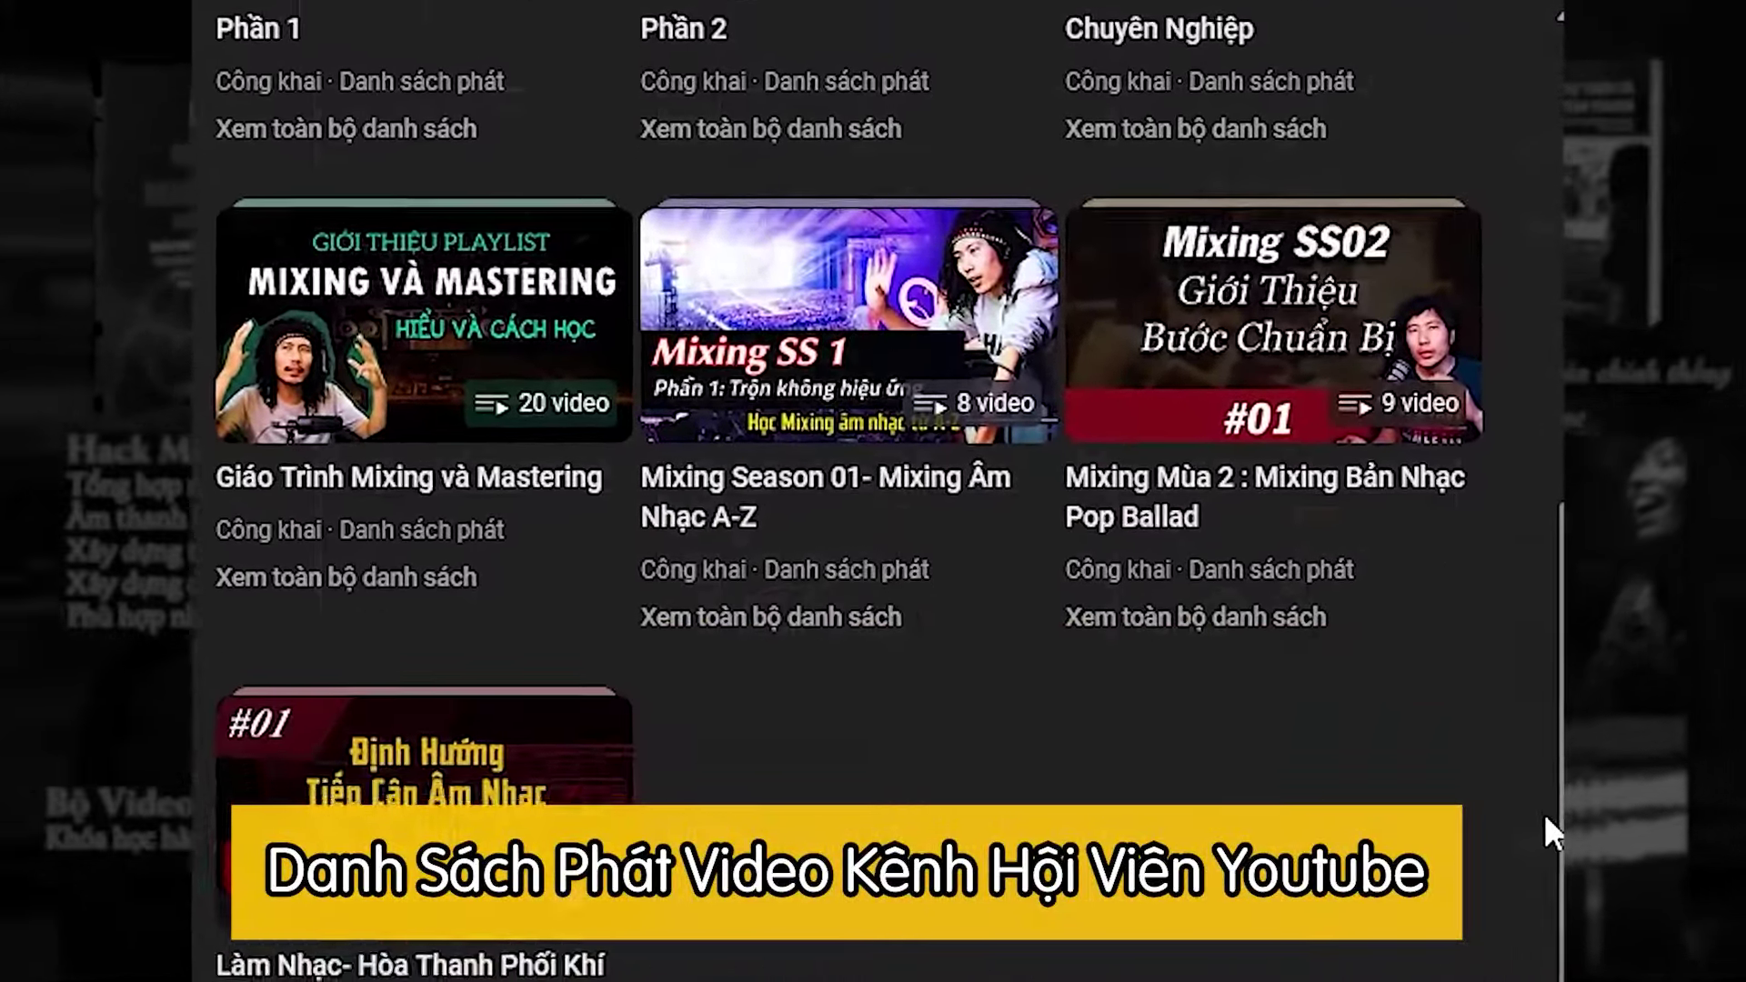